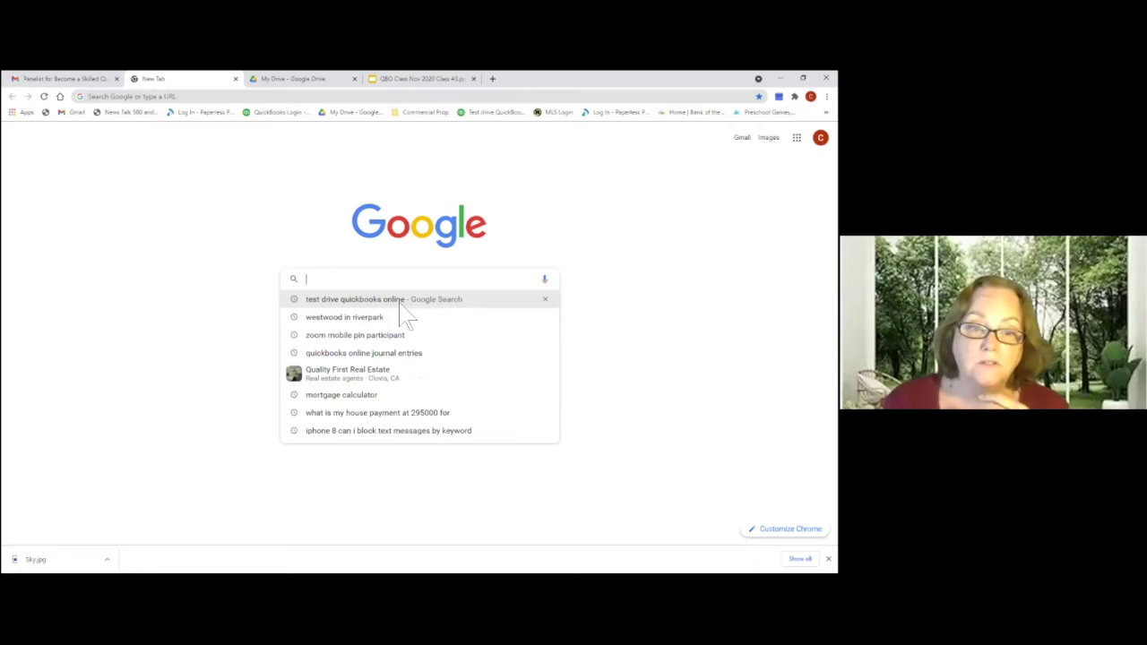
- Search for "test drive quickbooks online" and open the United States test drive sample company, completing the security verification
click(399, 303)
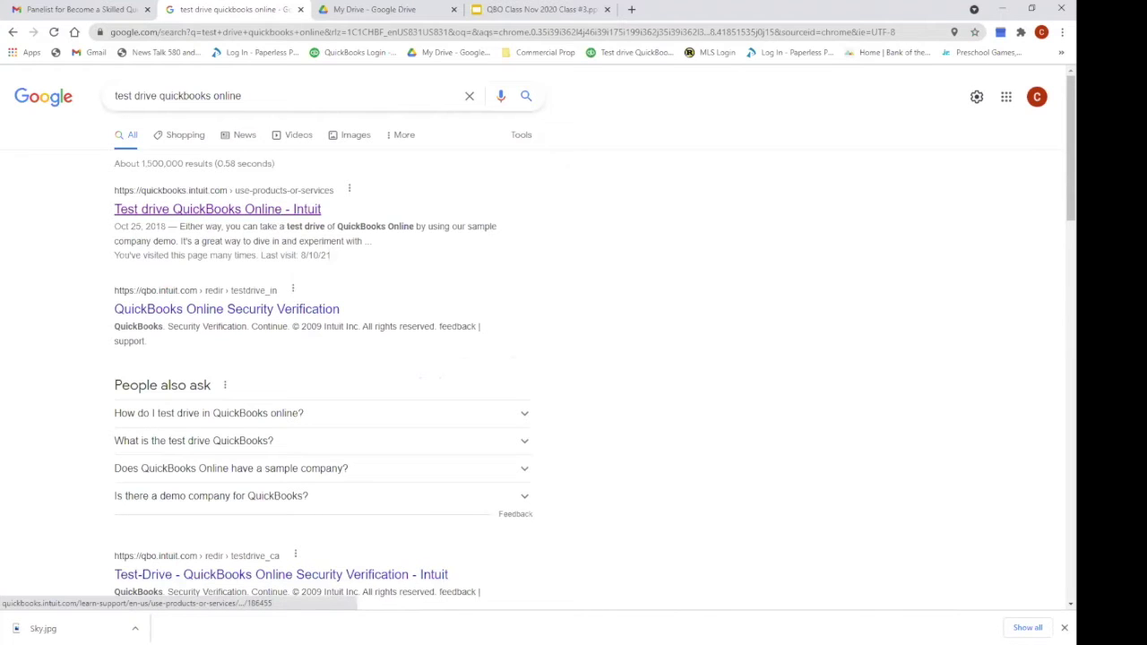
click(250, 210)
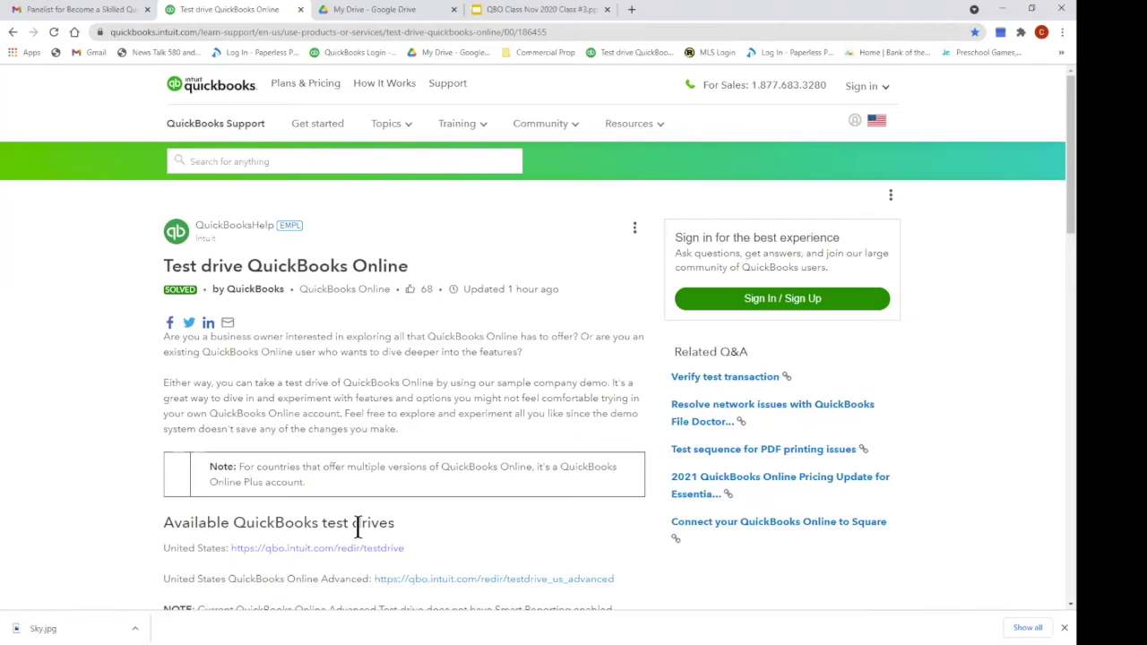
click(307, 550)
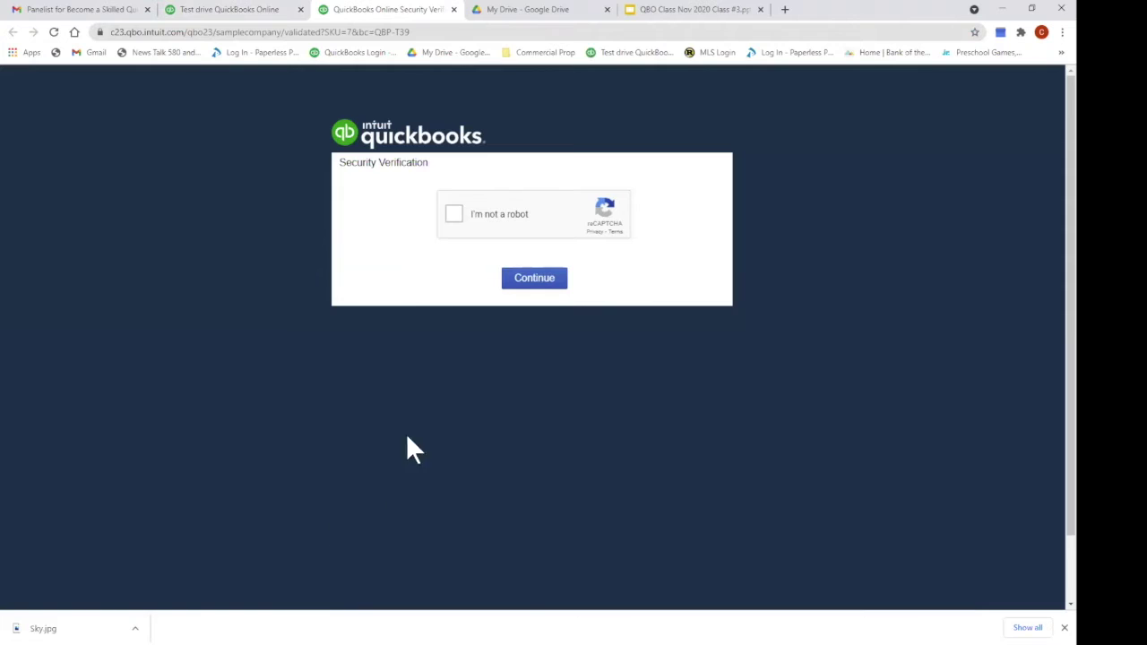
click(455, 214)
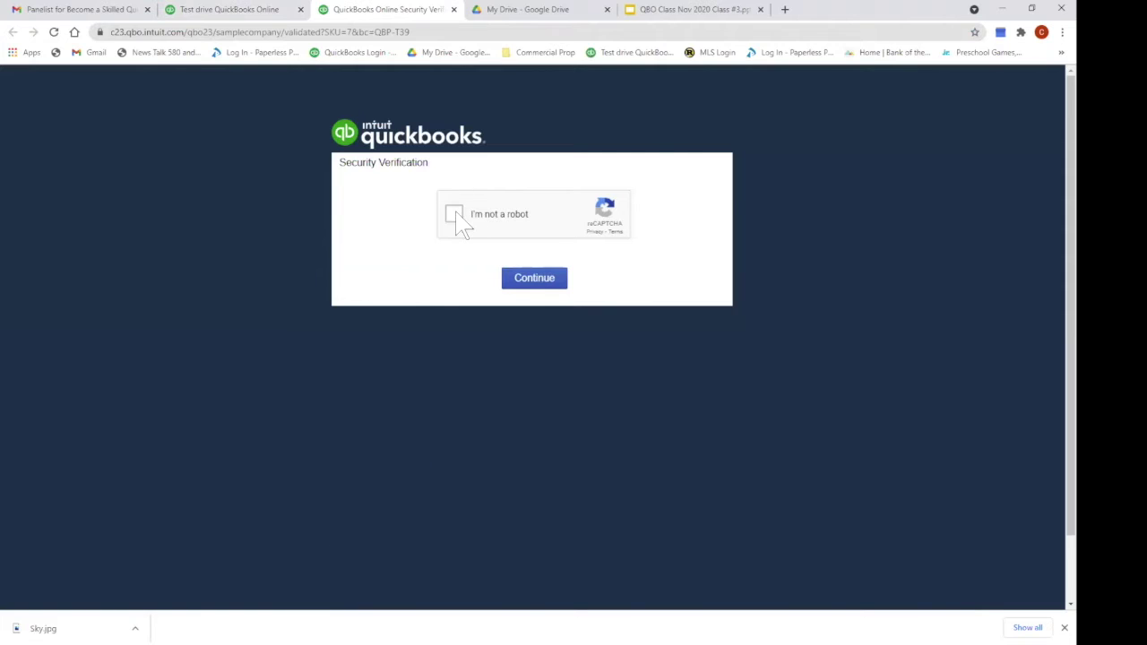
click(543, 283)
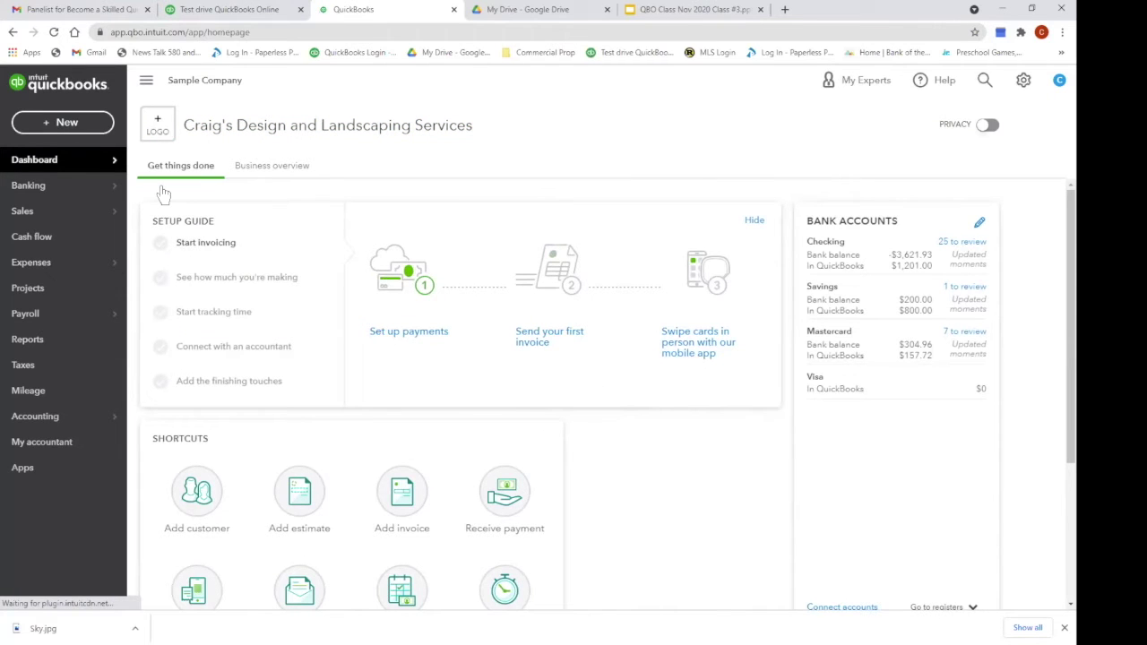
- Open the Checking account's bank register from the Banking page, dismissing the bank connection and register basics pop-ups
mouse_move(164, 194)
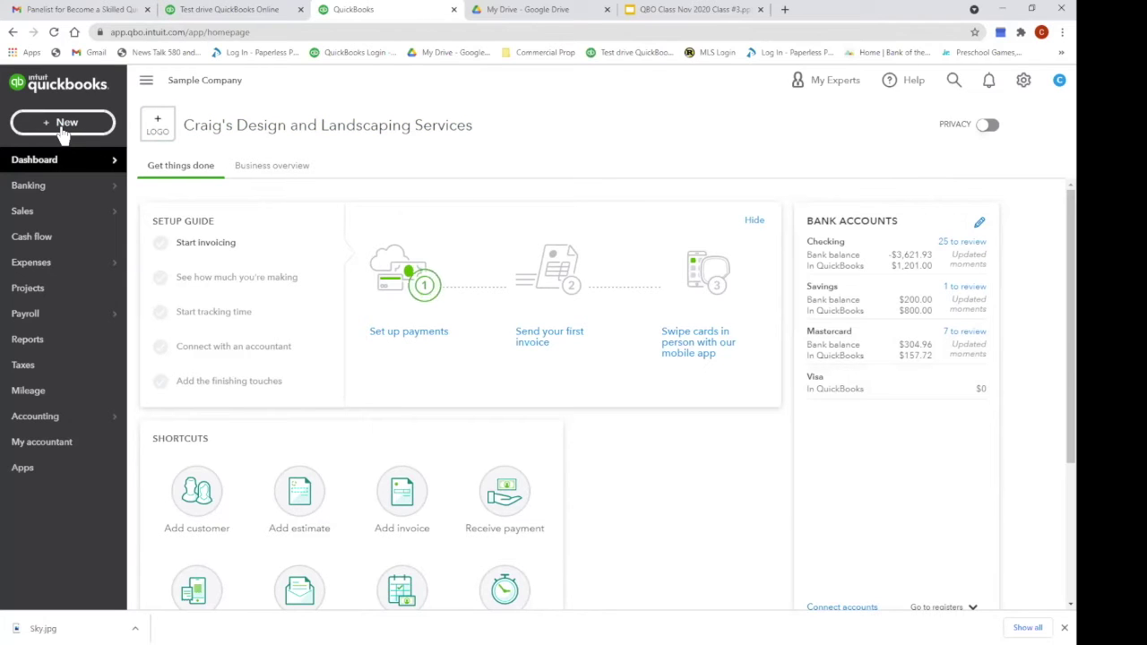
click(146, 80)
click(30, 89)
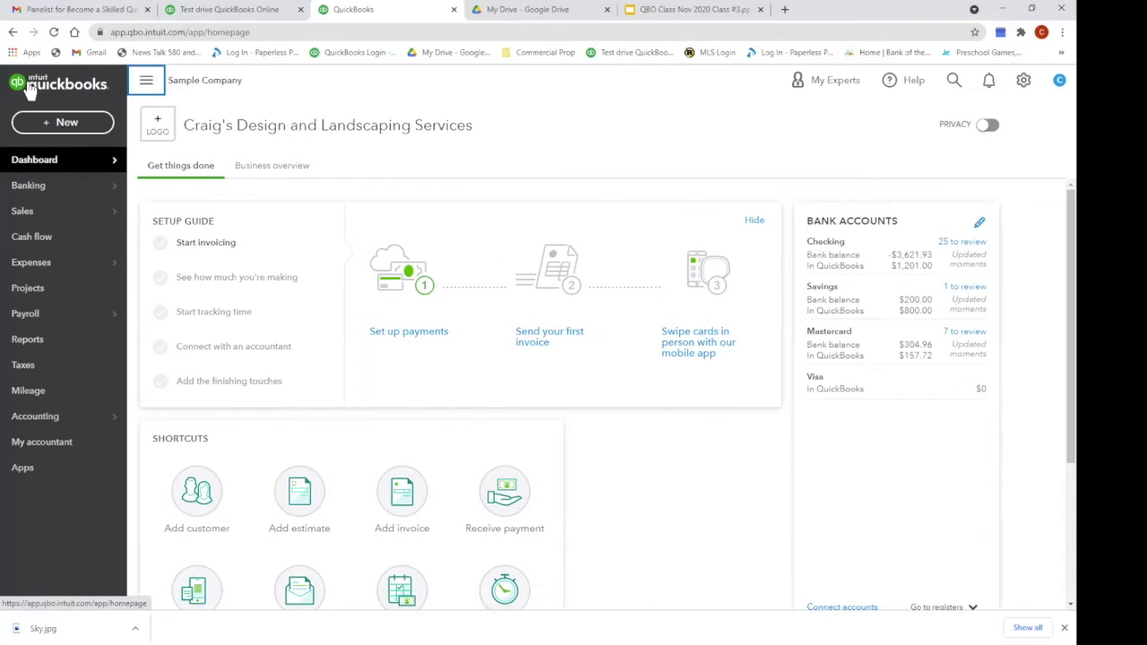
mouse_move(35, 195)
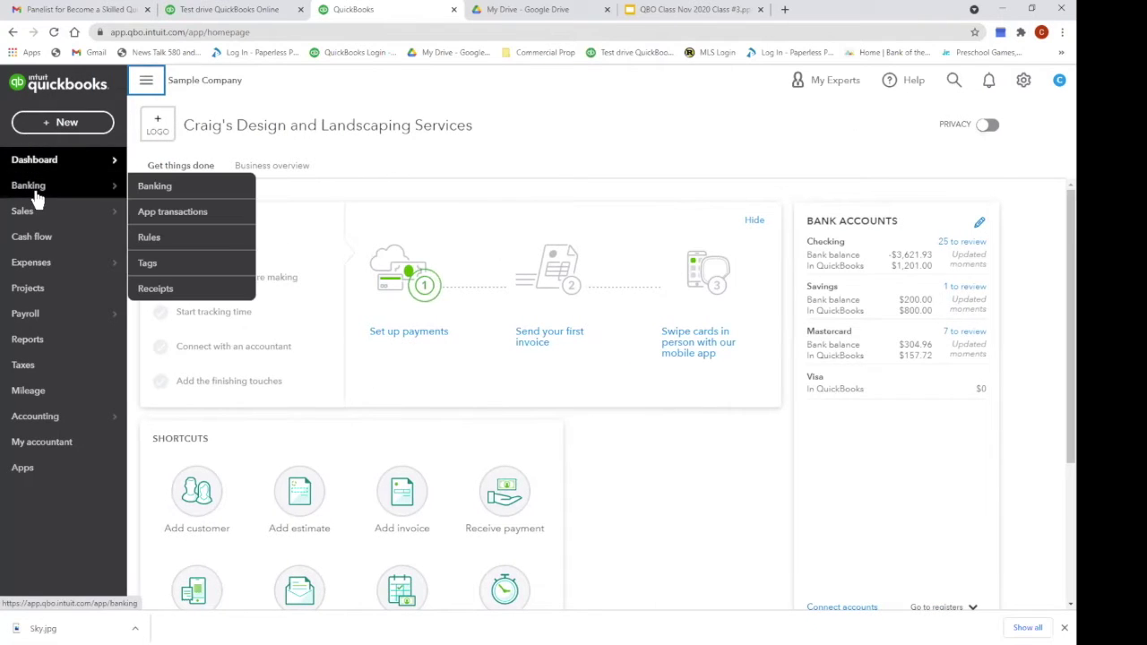
click(166, 185)
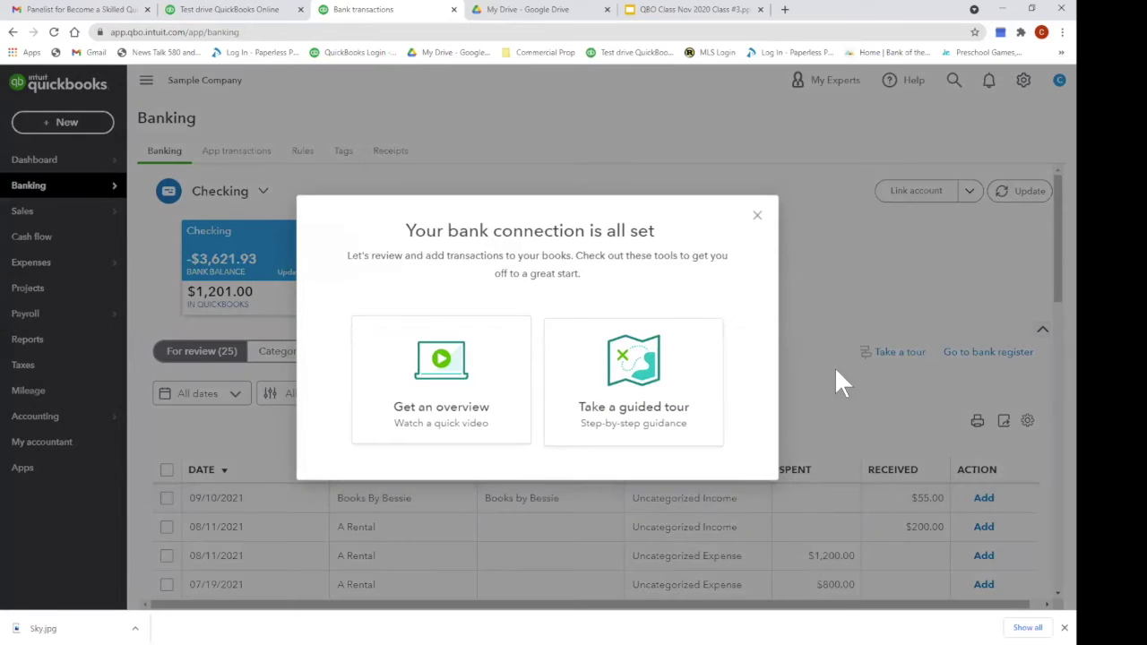
click(757, 217)
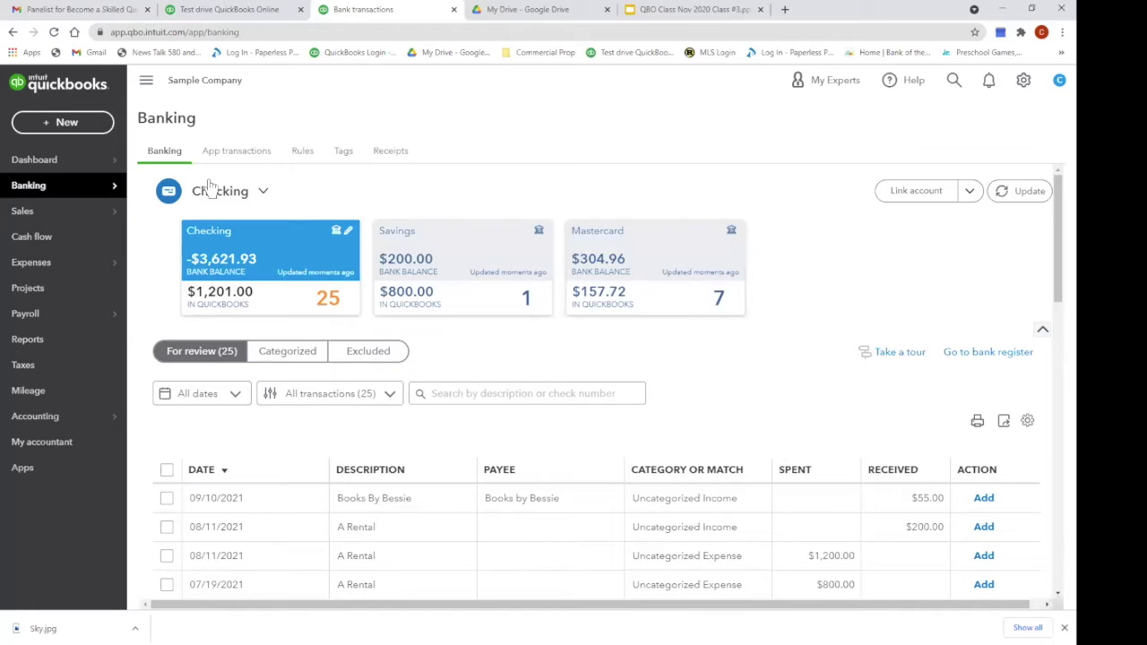
click(995, 358)
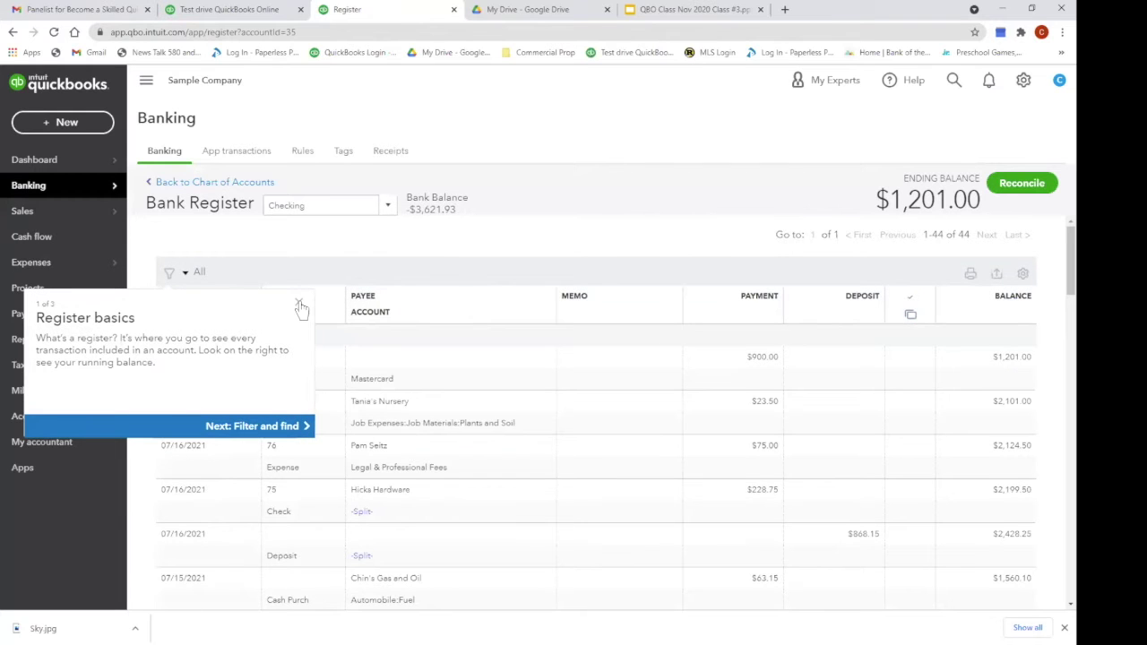
click(300, 306)
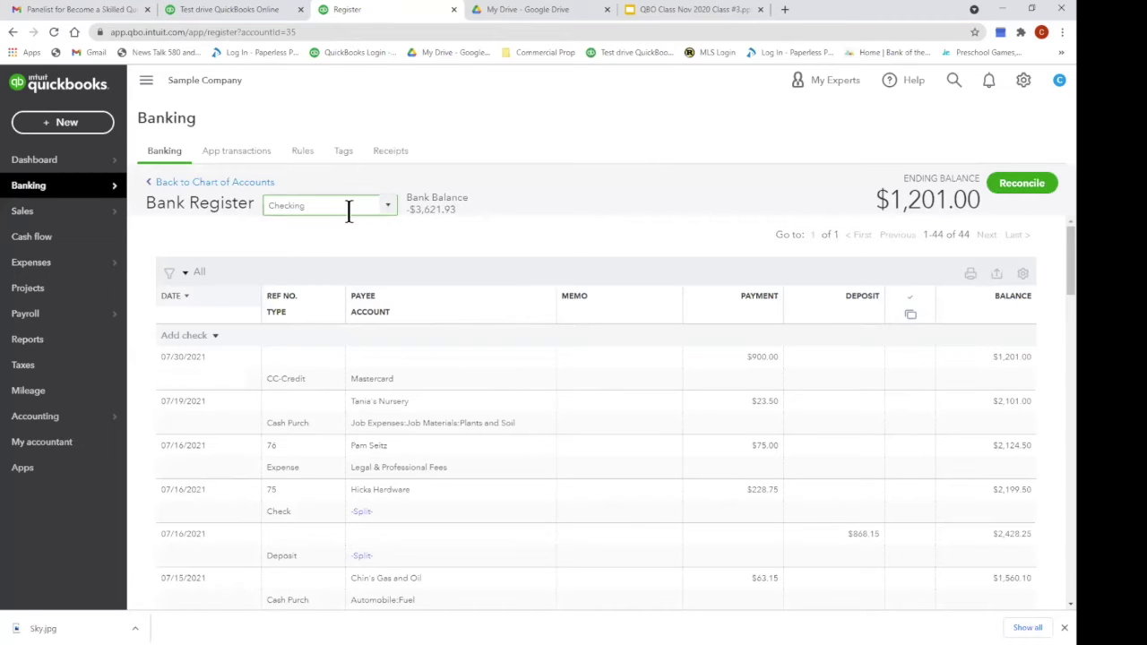
- Look through the accounts available in the bank register's account list, keeping Checking selected
click(388, 208)
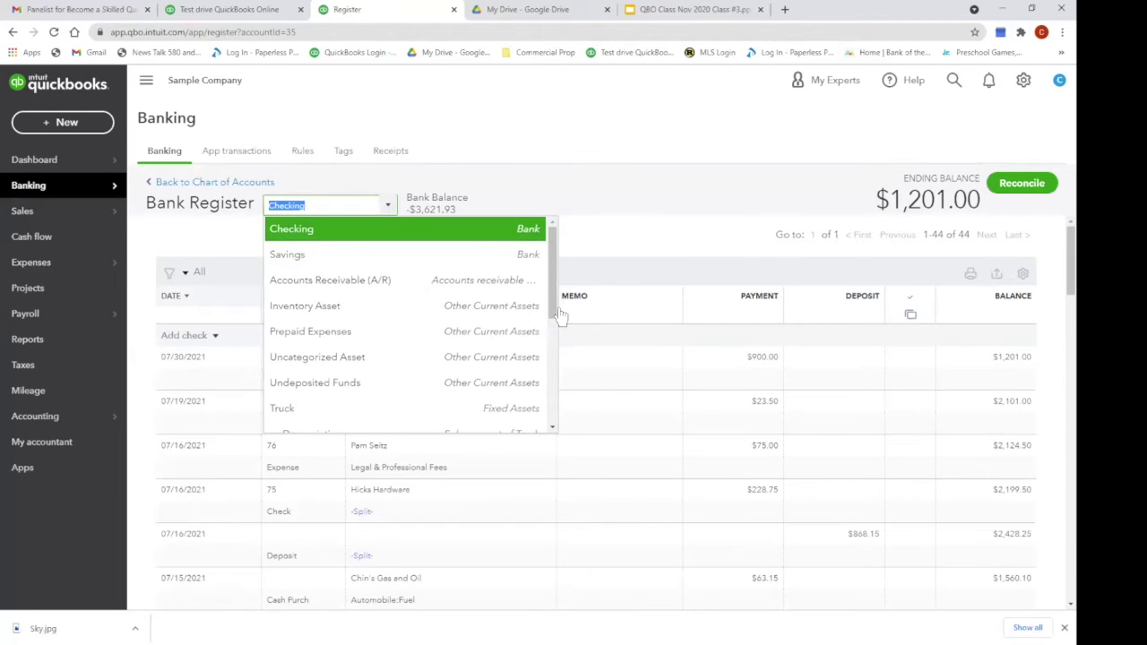
click(553, 429)
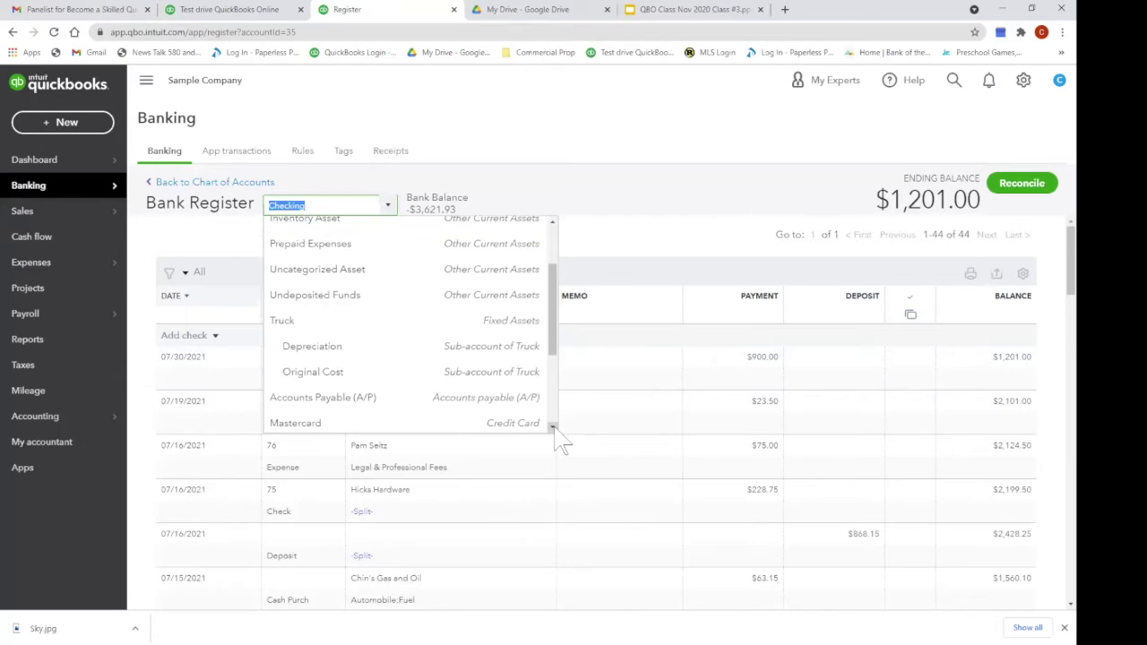
click(553, 428)
click(553, 428)
click(553, 429)
click(553, 429)
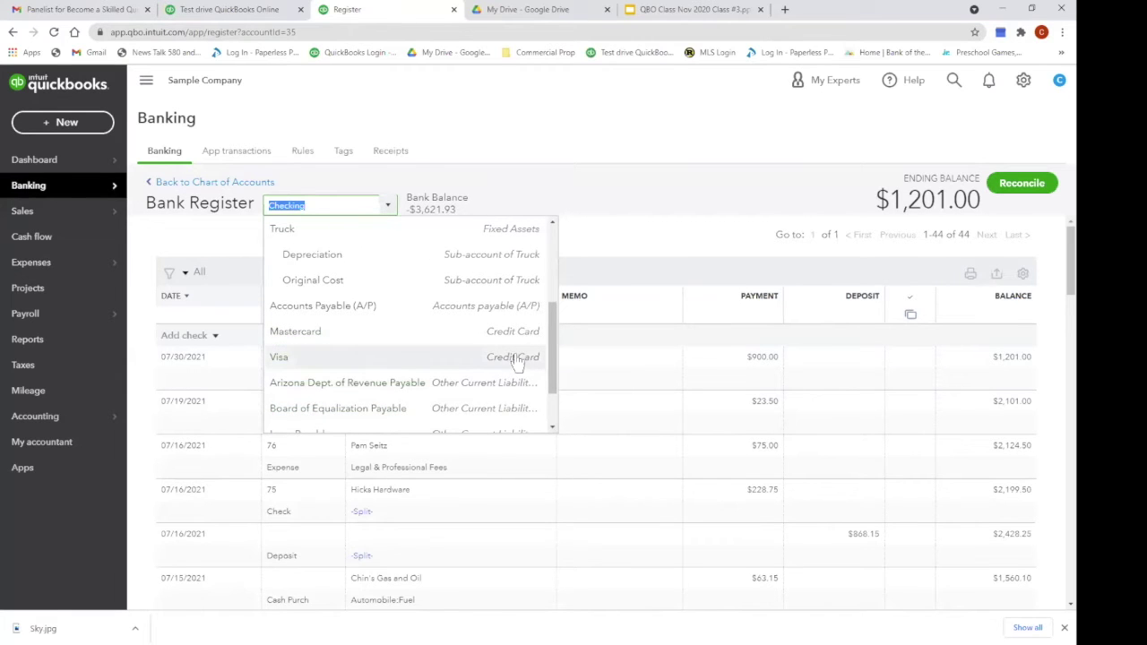
click(554, 244)
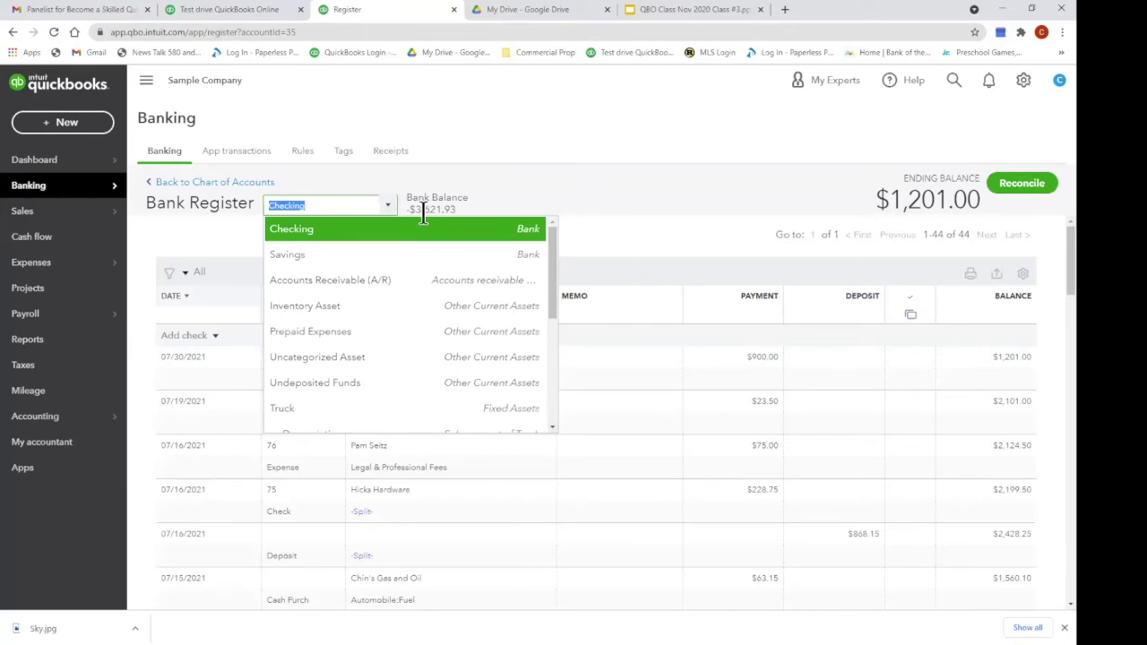
click(627, 228)
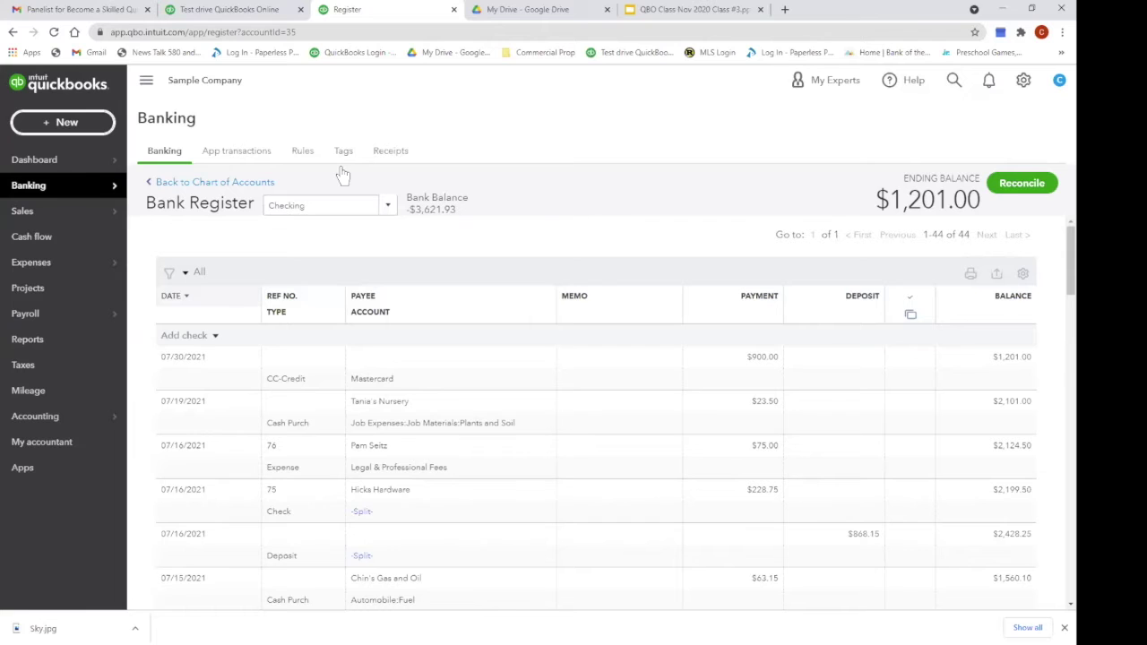
- Open the reconcile setup for the Checking account and dismiss the introductory tips
click(1020, 190)
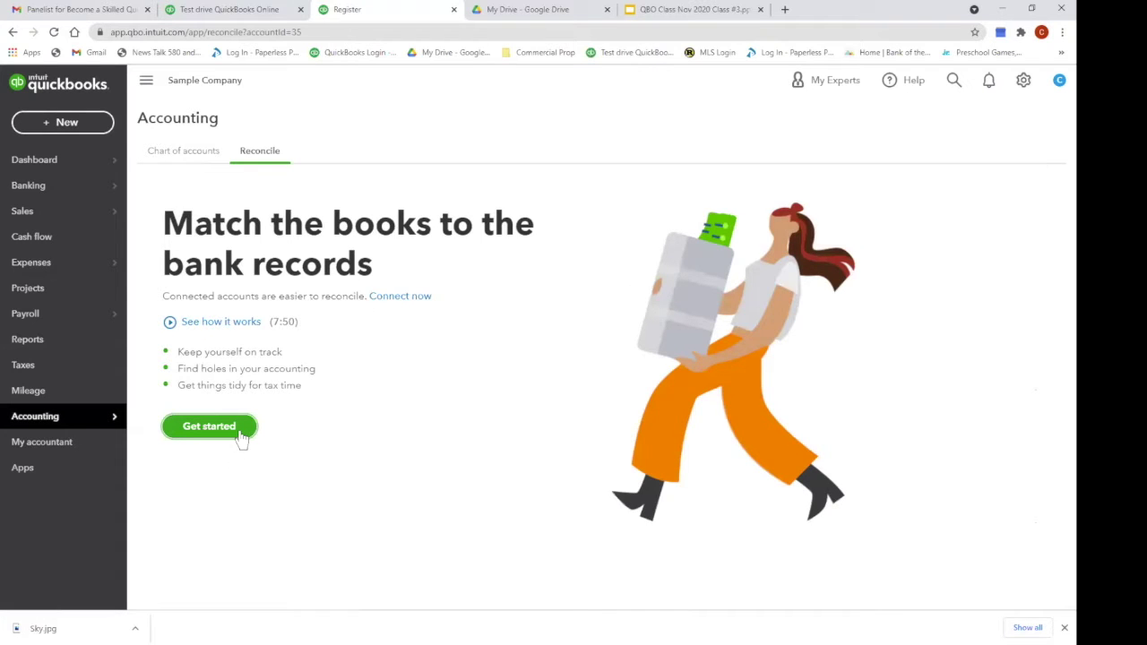
click(209, 427)
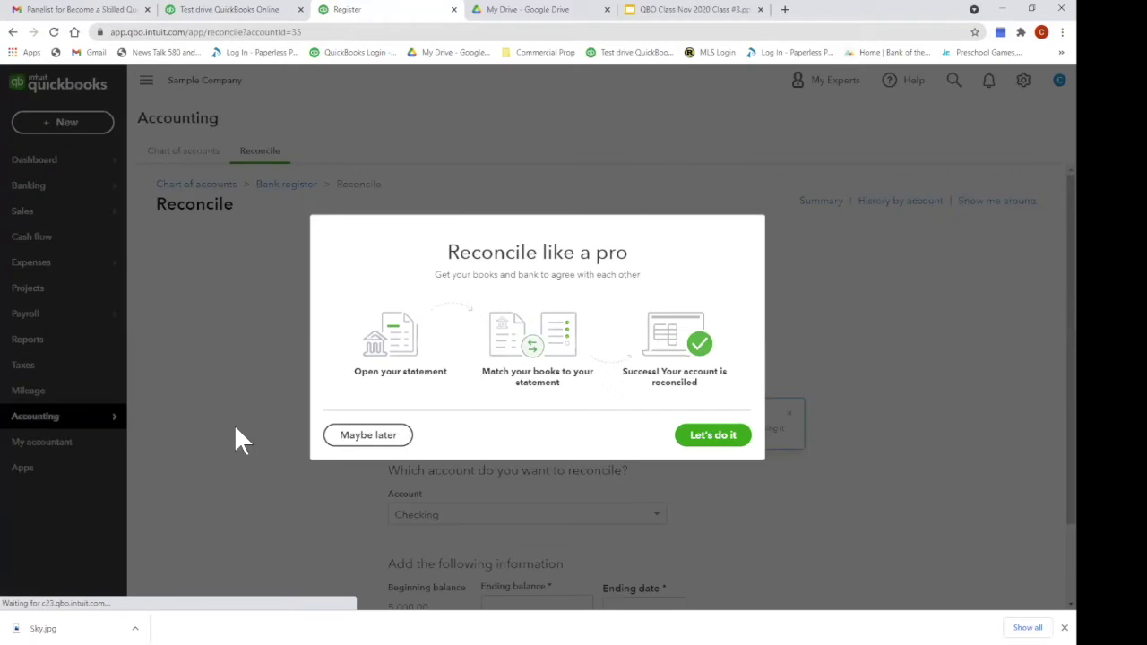
click(365, 436)
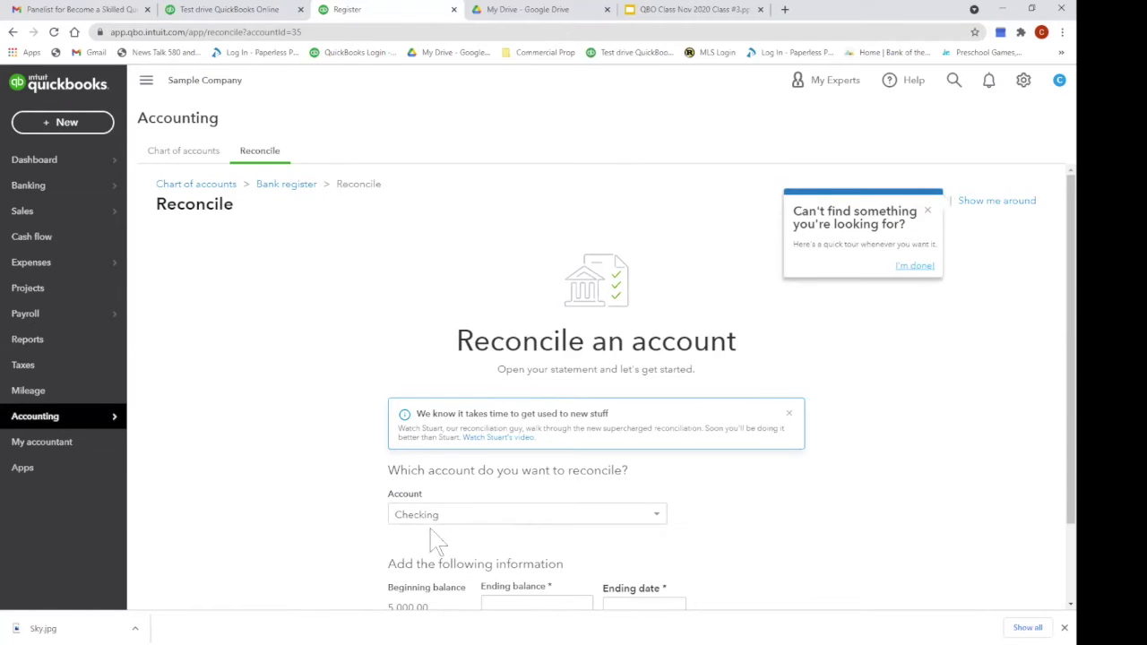
click(927, 209)
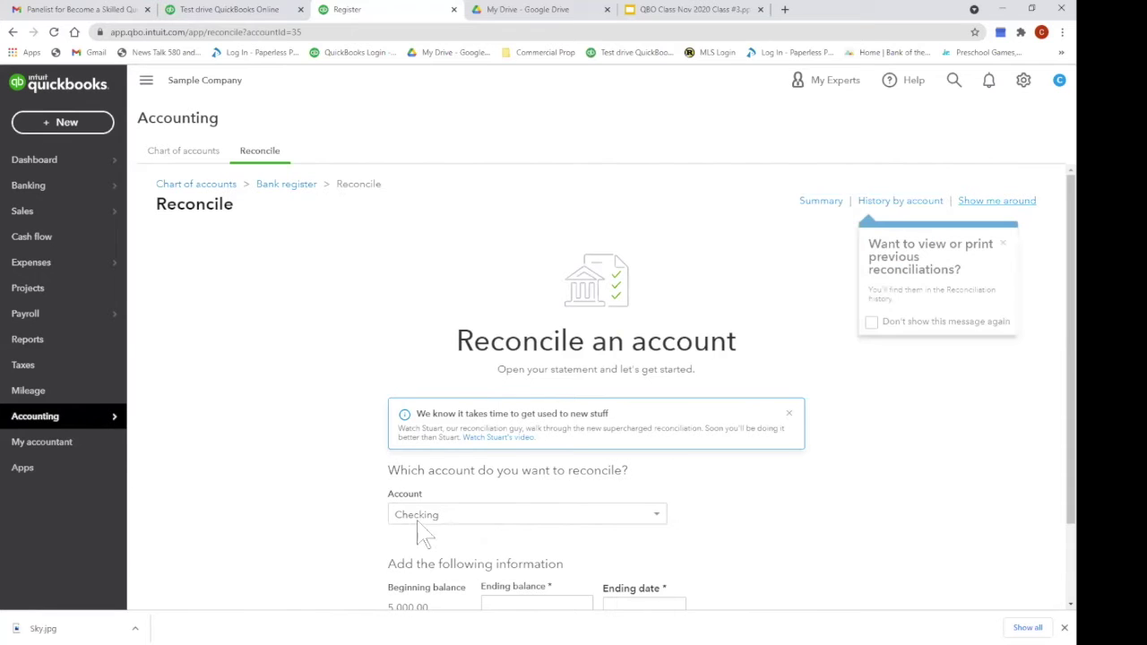
- Start reconciling Checking with an ending balance of 4,000.00 and an ending date of July 31, 2021, closing the tips
scroll(722, 506, down, 2)
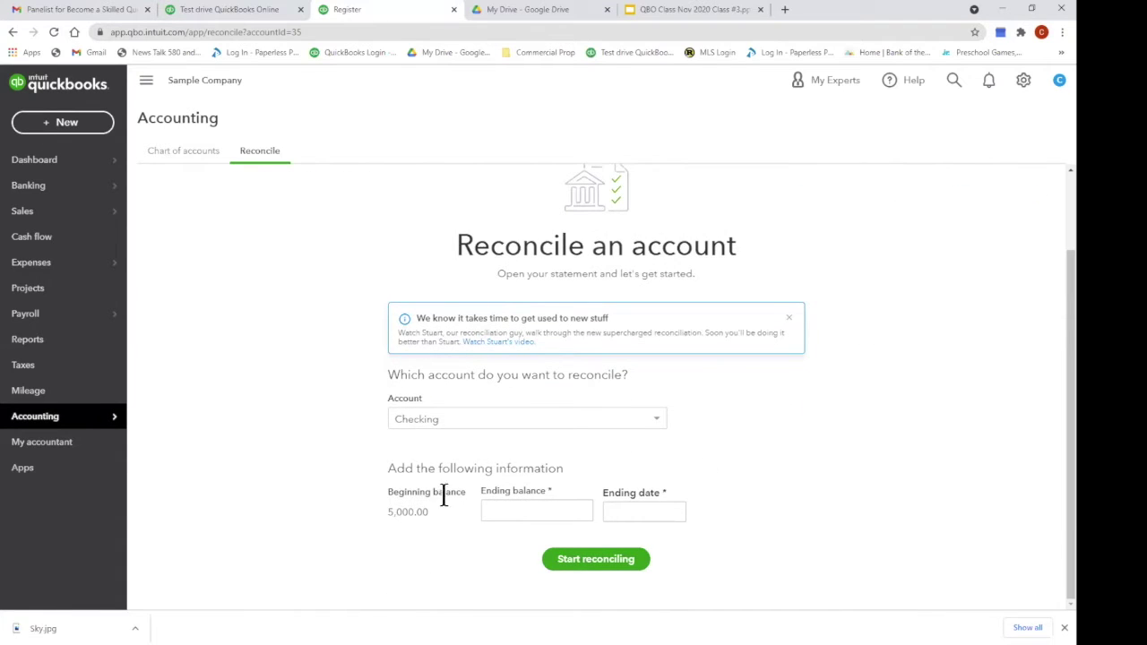
click(529, 512)
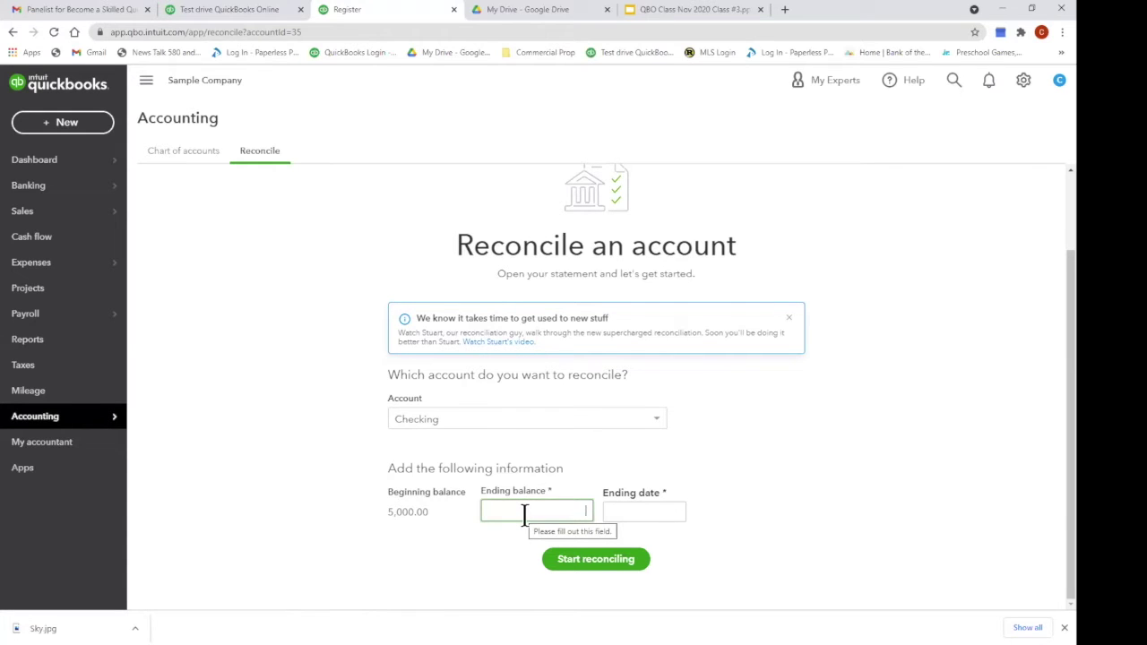
text(4,000.00)
click(663, 511)
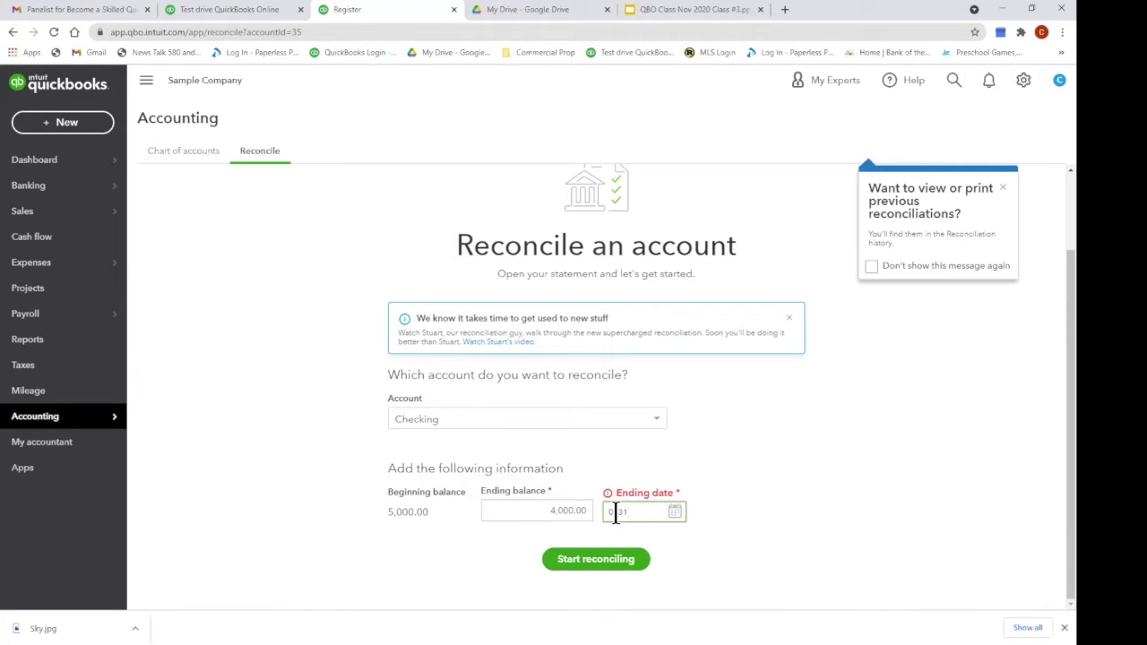
click(615, 565)
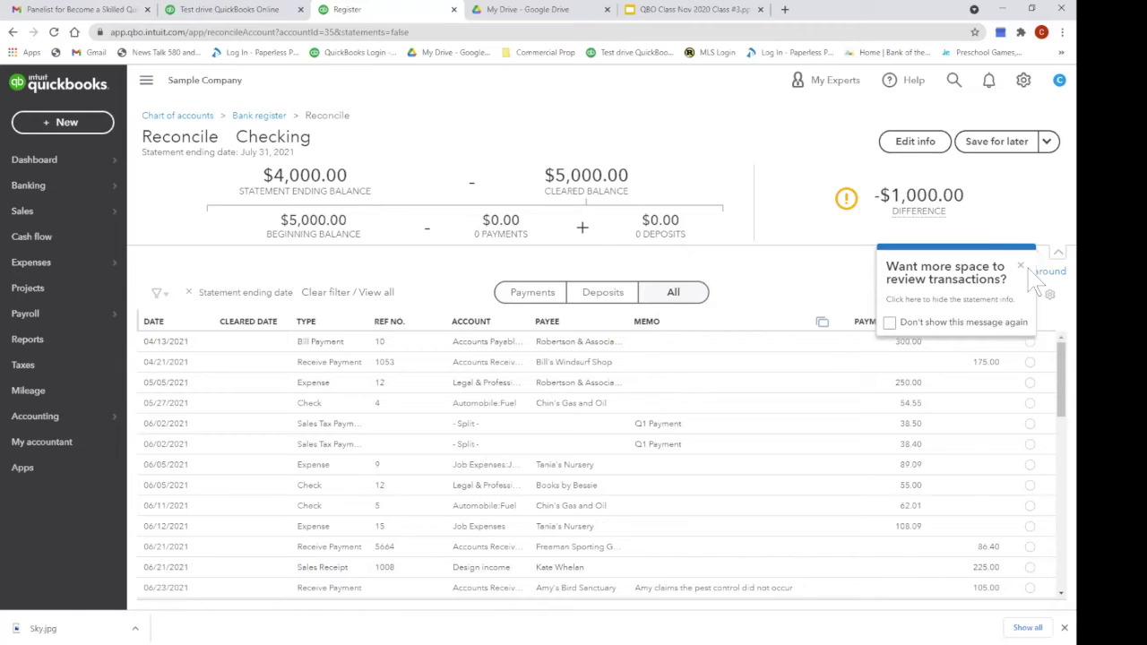
click(1020, 266)
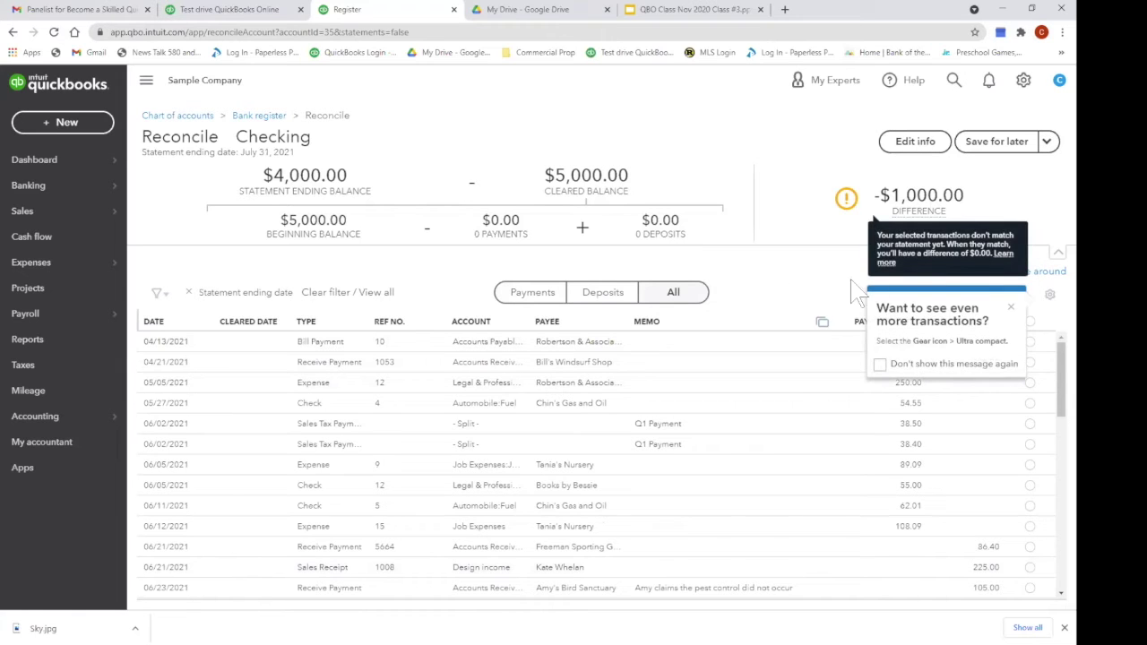
click(1010, 308)
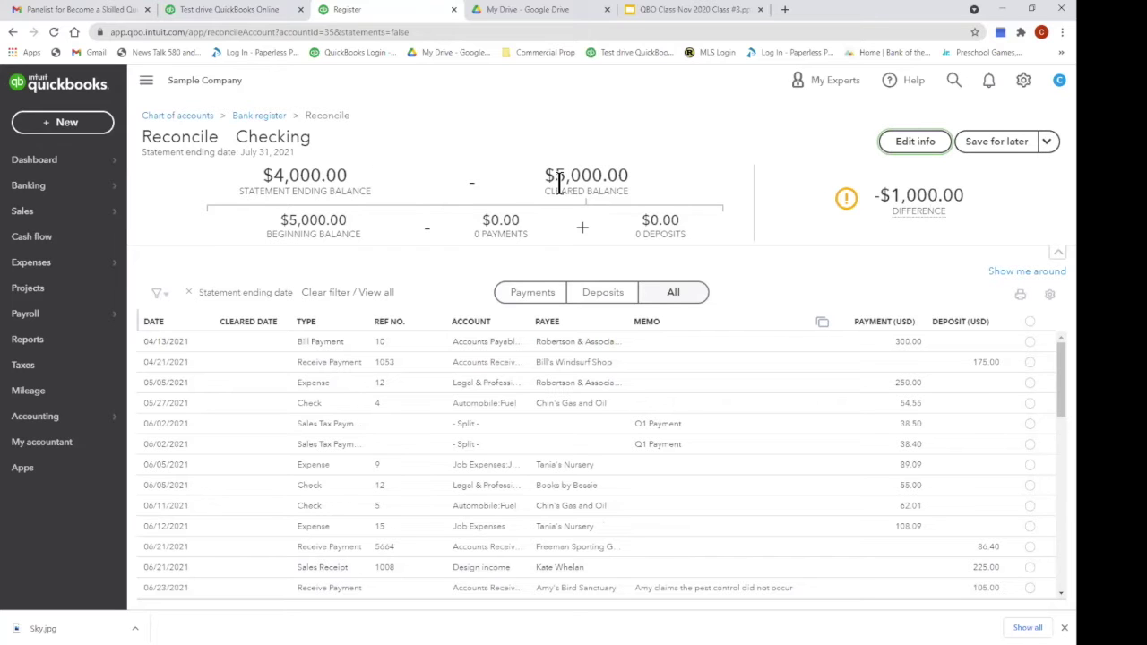
- Mark the deposits of 86.40, 225.00, 105.00 and 694.00 as cleared in the Checking reconciliation
scroll(952, 456, down, 8)
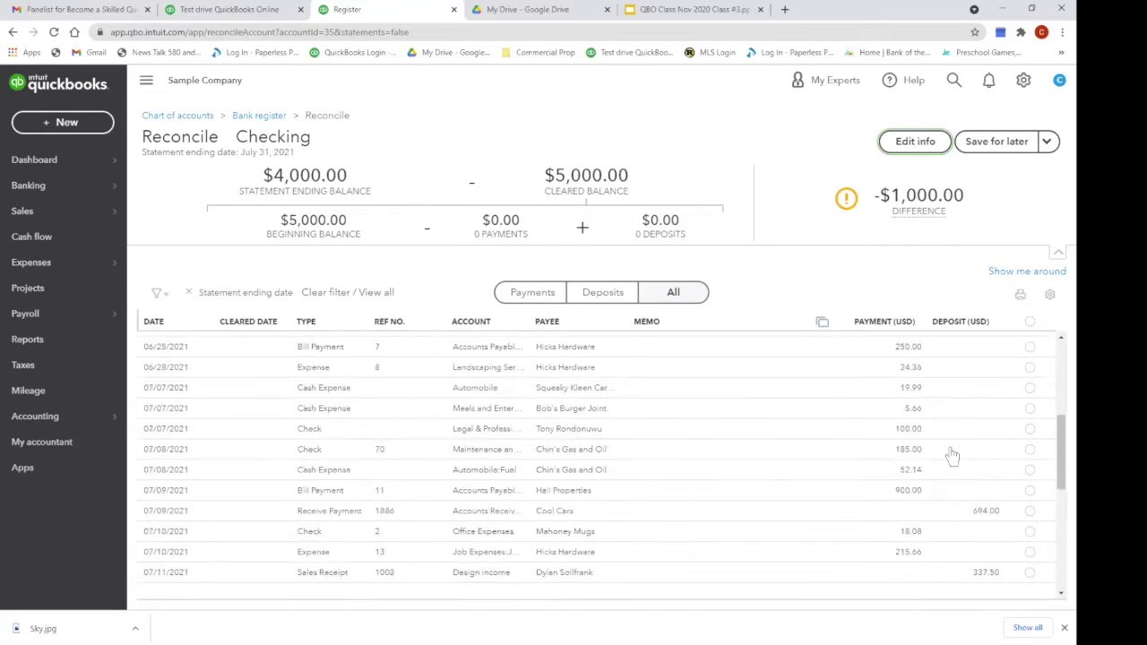
scroll(952, 456, up, 3)
scroll(951, 453, down, 3)
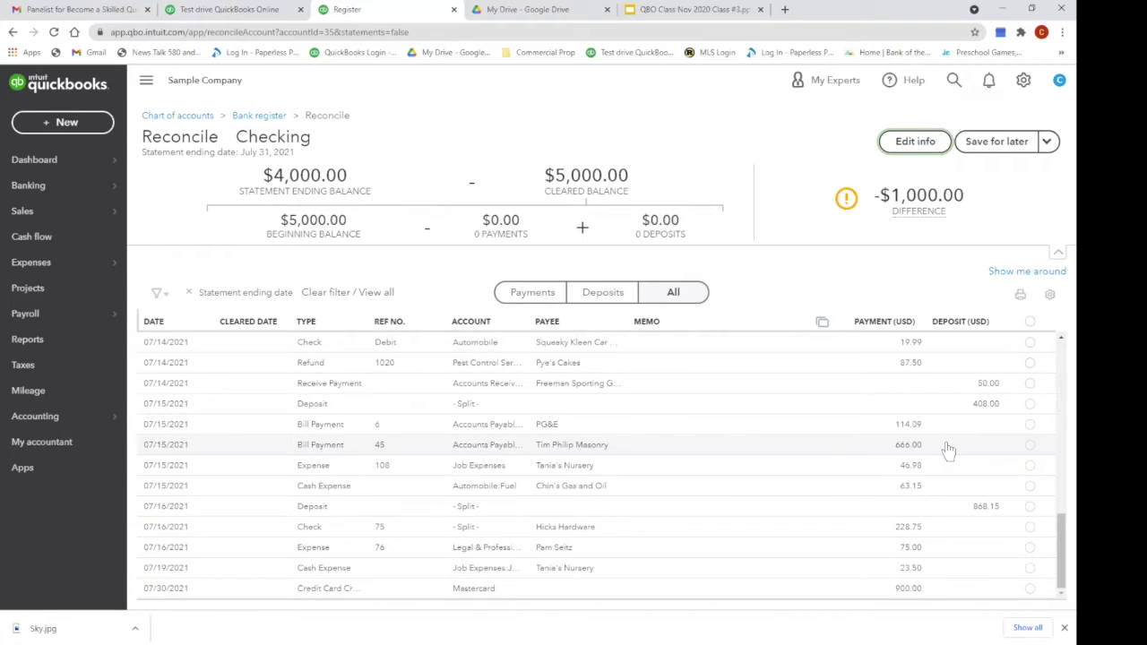
scroll(950, 452, up, 5)
scroll(948, 450, down, 3)
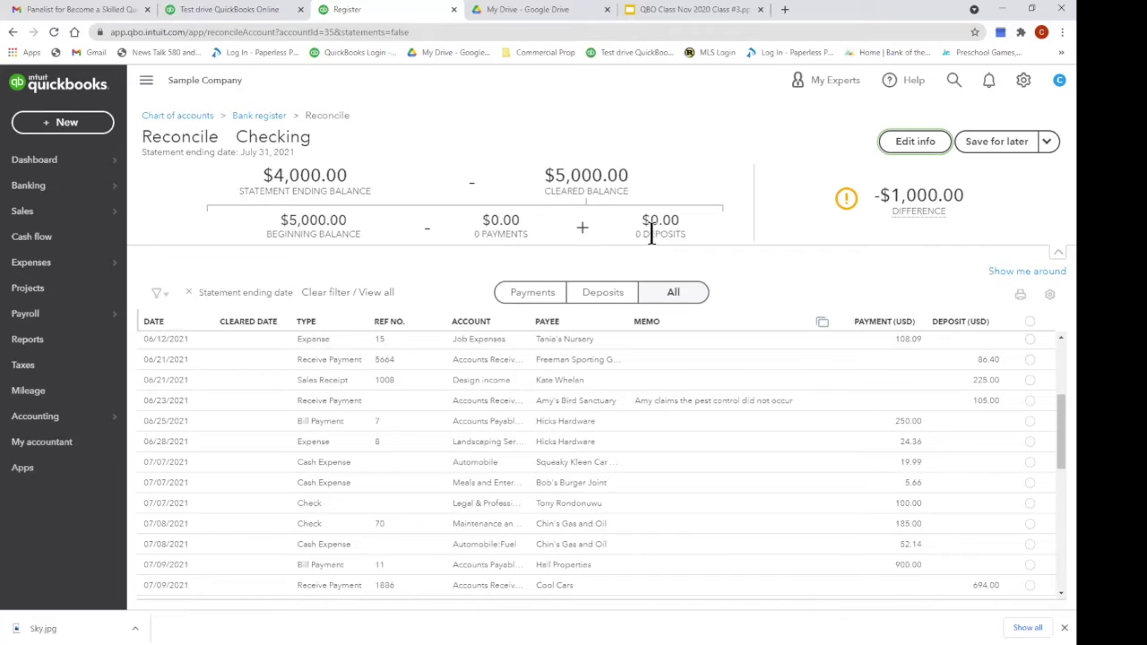
click(1030, 361)
click(1030, 380)
click(1031, 402)
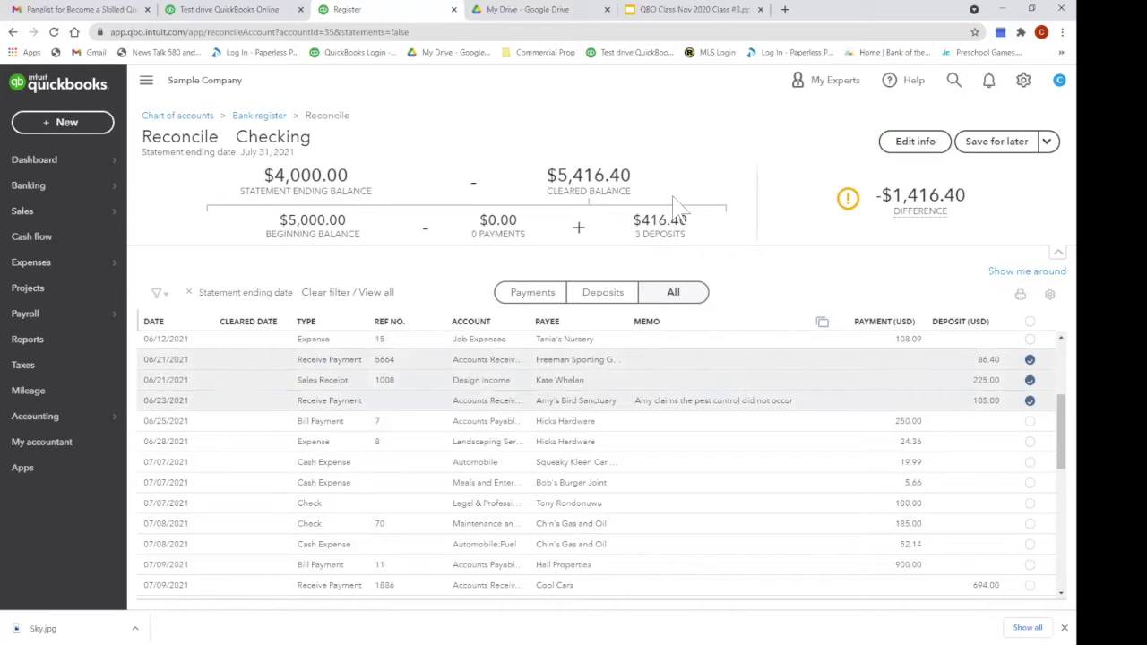
click(1031, 587)
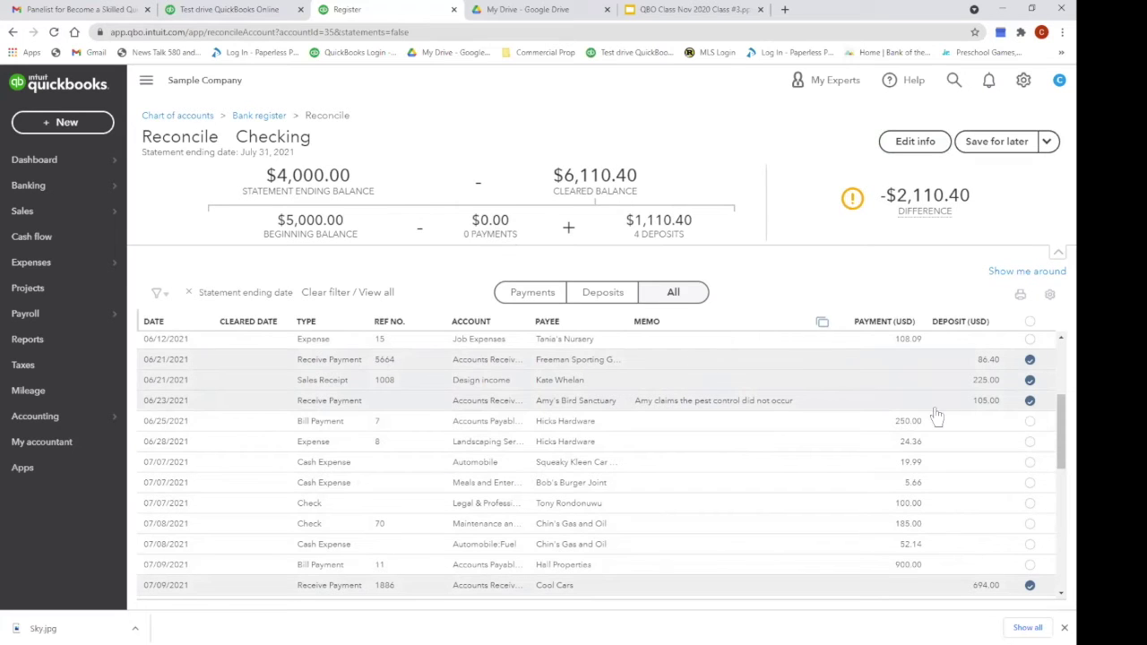
- Mark the payments of 250.00, 24.36, 19.99, 5.66 and 100.00 dated 06/25/2021 to 07/07/2021 as cleared
click(1030, 422)
click(1030, 442)
click(1030, 462)
click(1030, 483)
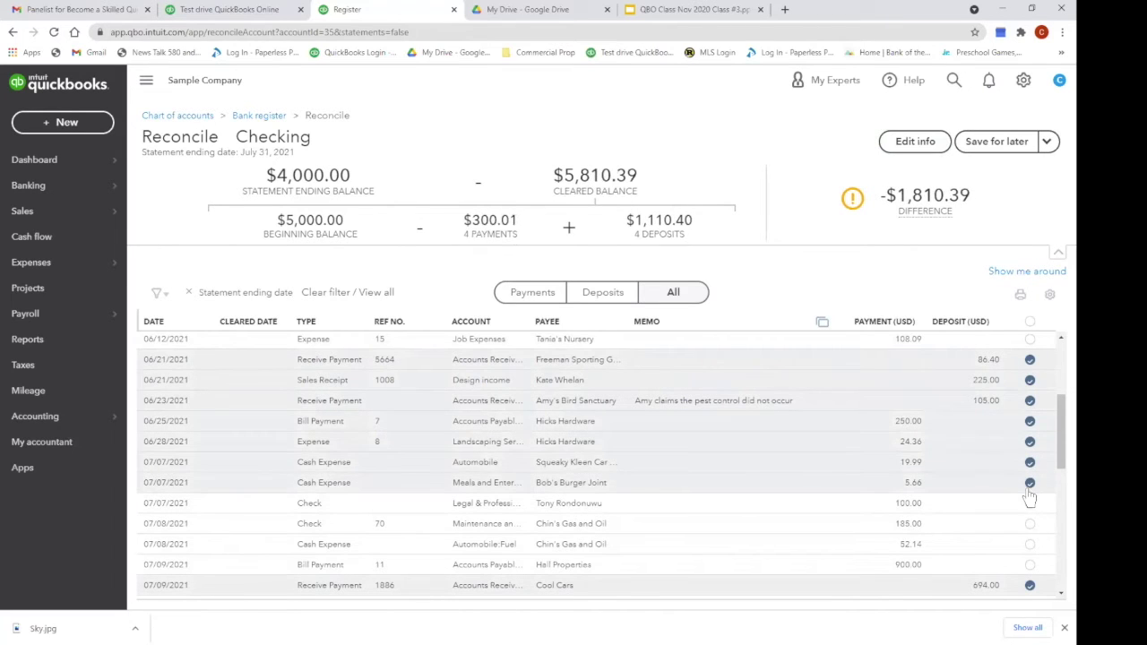
click(1030, 505)
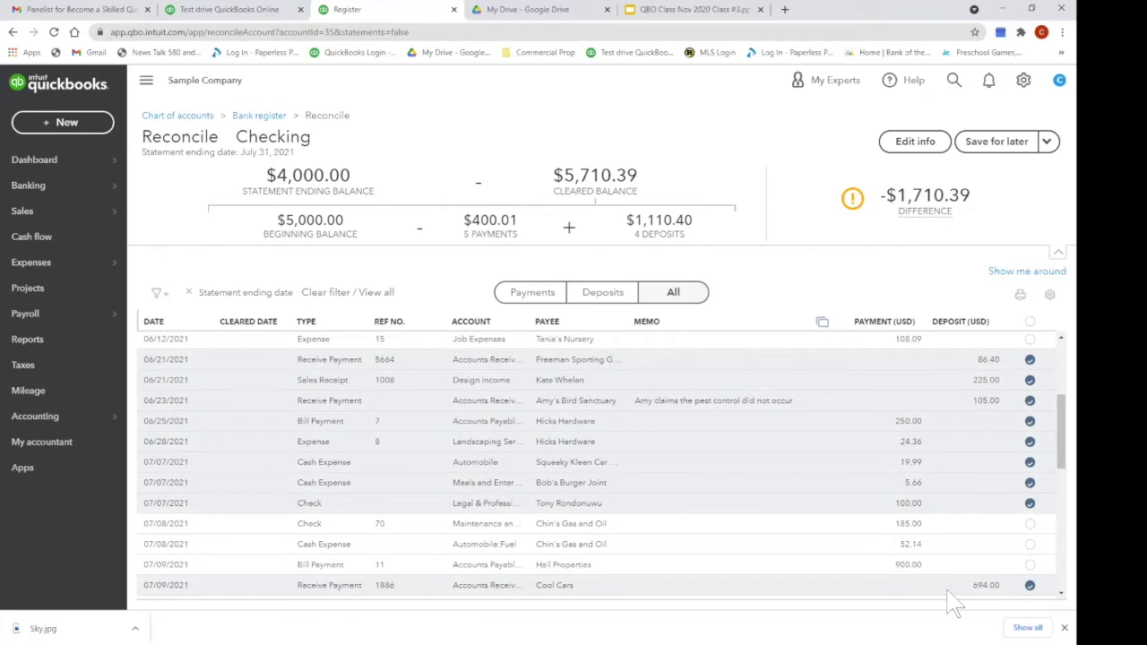
scroll(948, 602, down, 5)
scroll(944, 507, up, 10)
scroll(943, 507, down, 4)
scroll(1019, 492, up, 4)
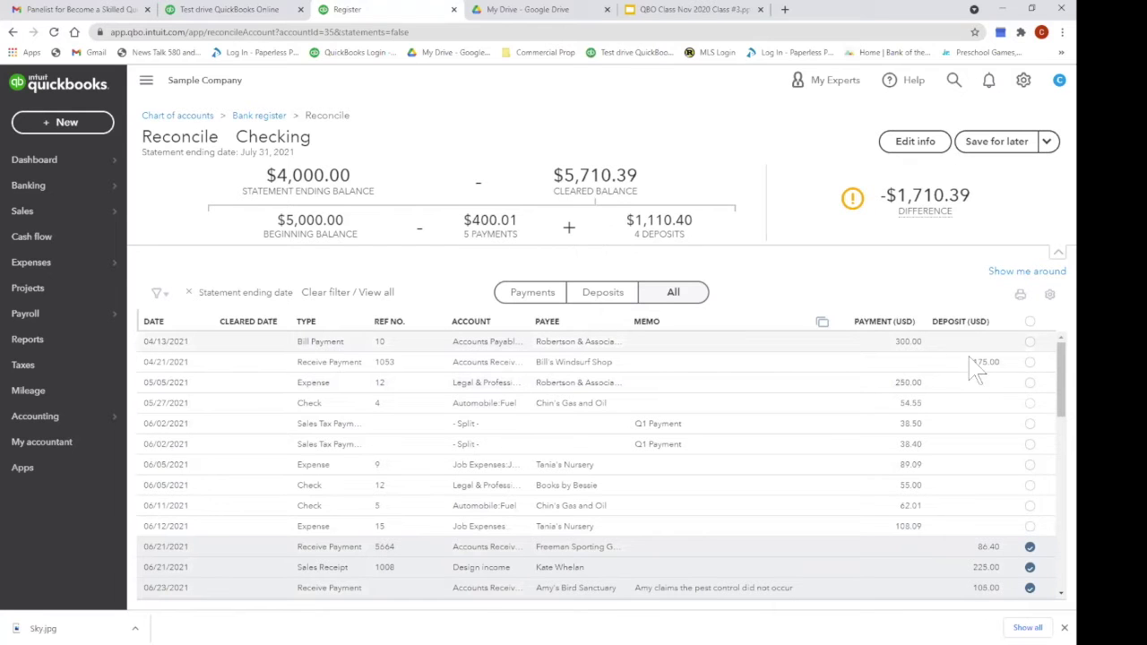
- Mark all transactions in the Checking reconciliation as cleared, confirming the selection, and unmark all of them again
click(1030, 322)
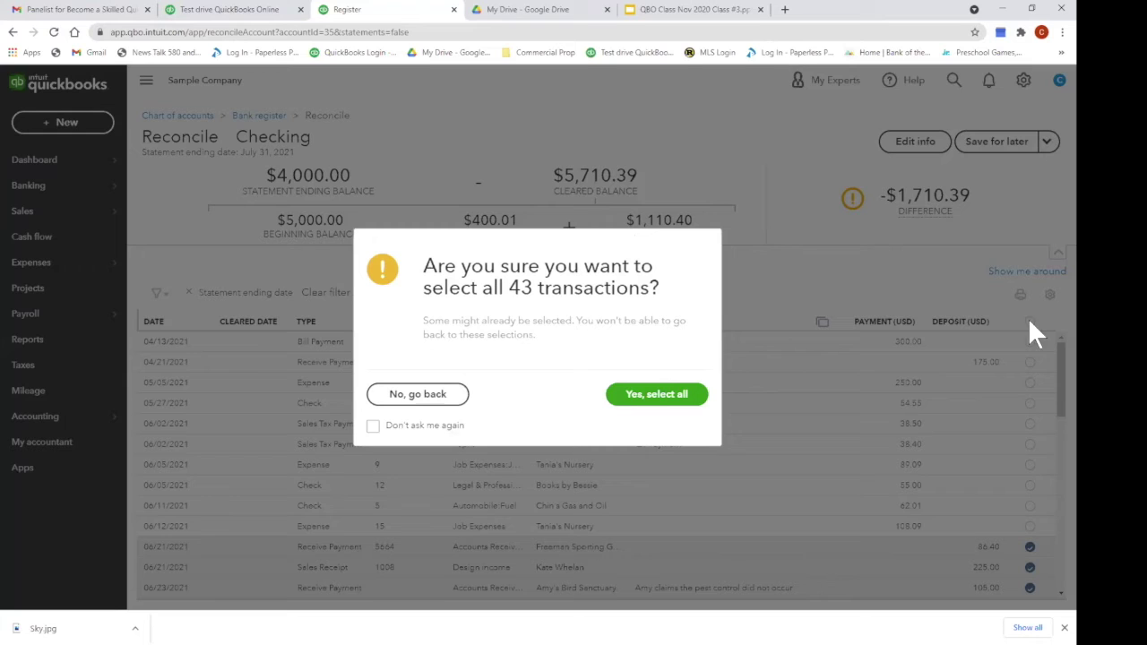
click(657, 394)
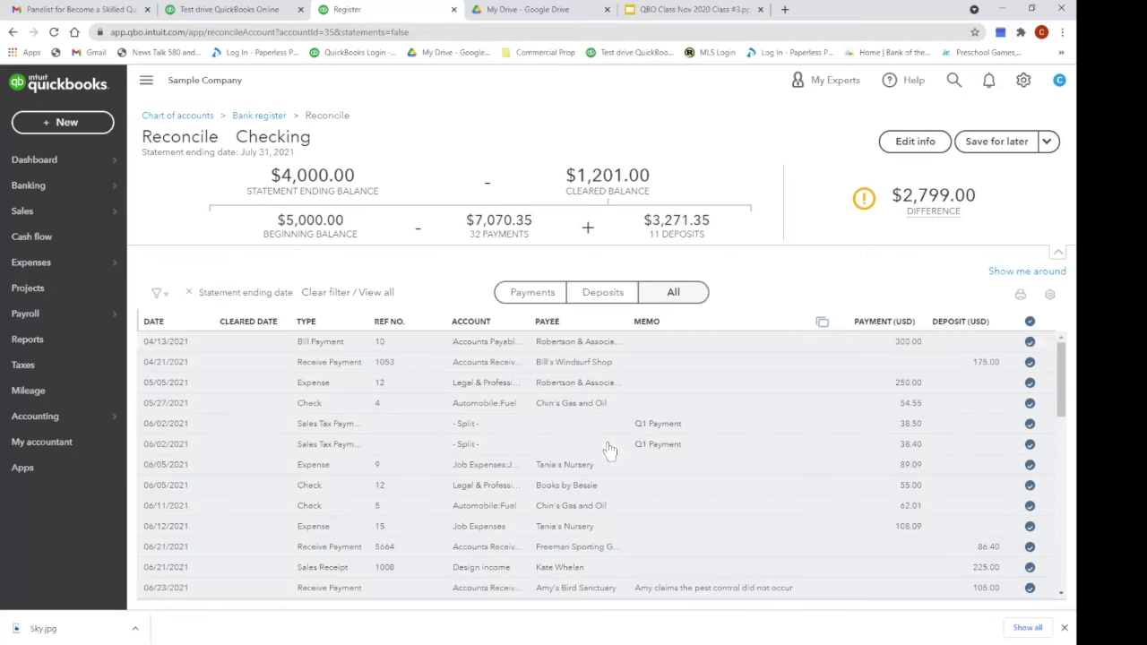
click(1031, 324)
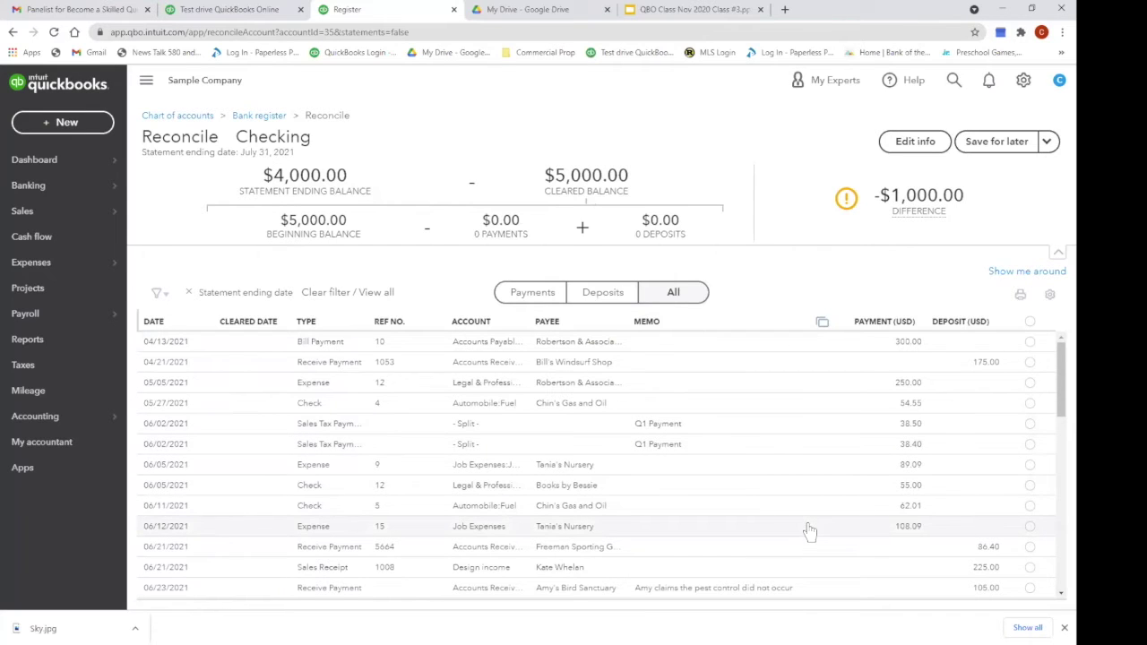
- Examine the explanation of the reconciliation difference and the available options for finishing, saving or closing the reconciliation
mouse_move(899, 184)
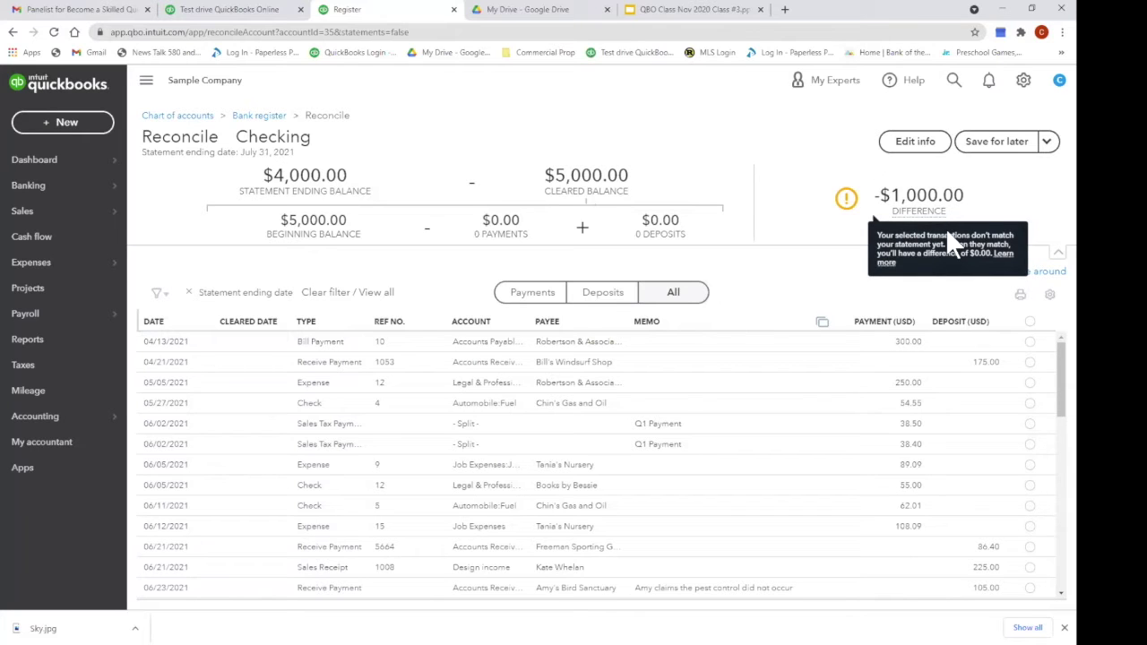
click(1047, 152)
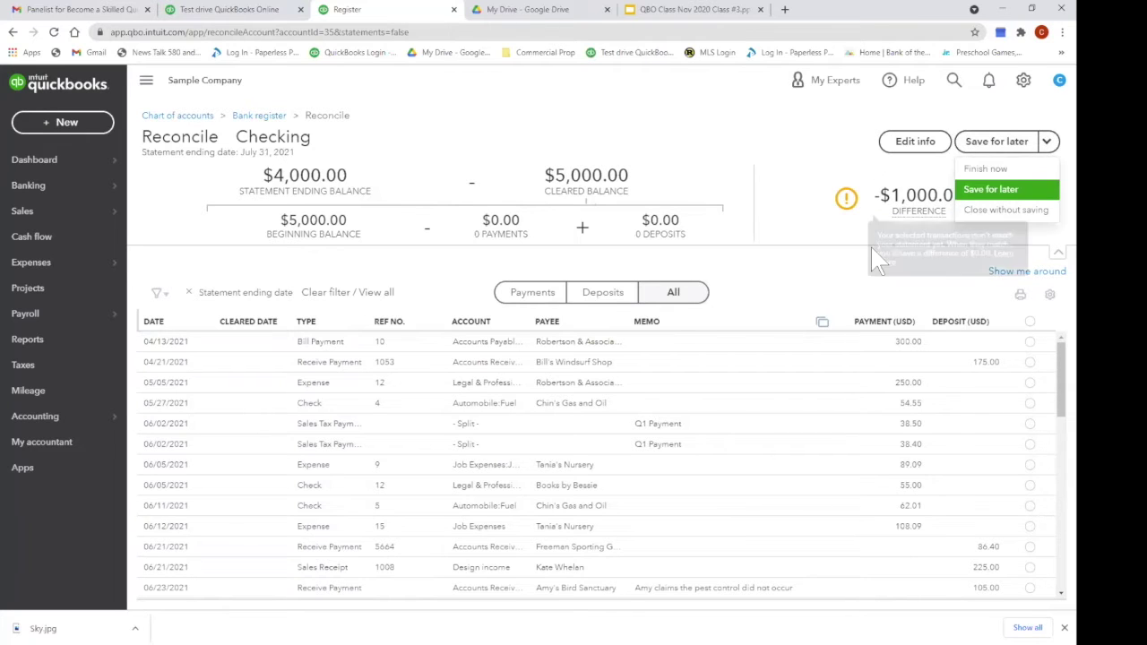
click(818, 233)
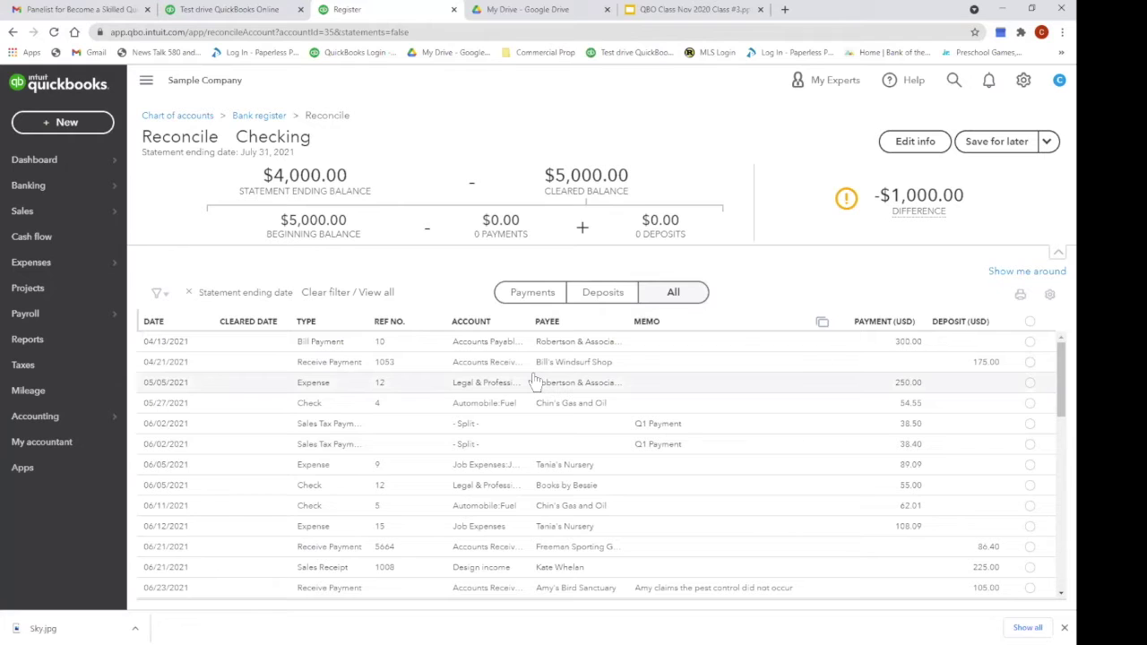
click(1046, 142)
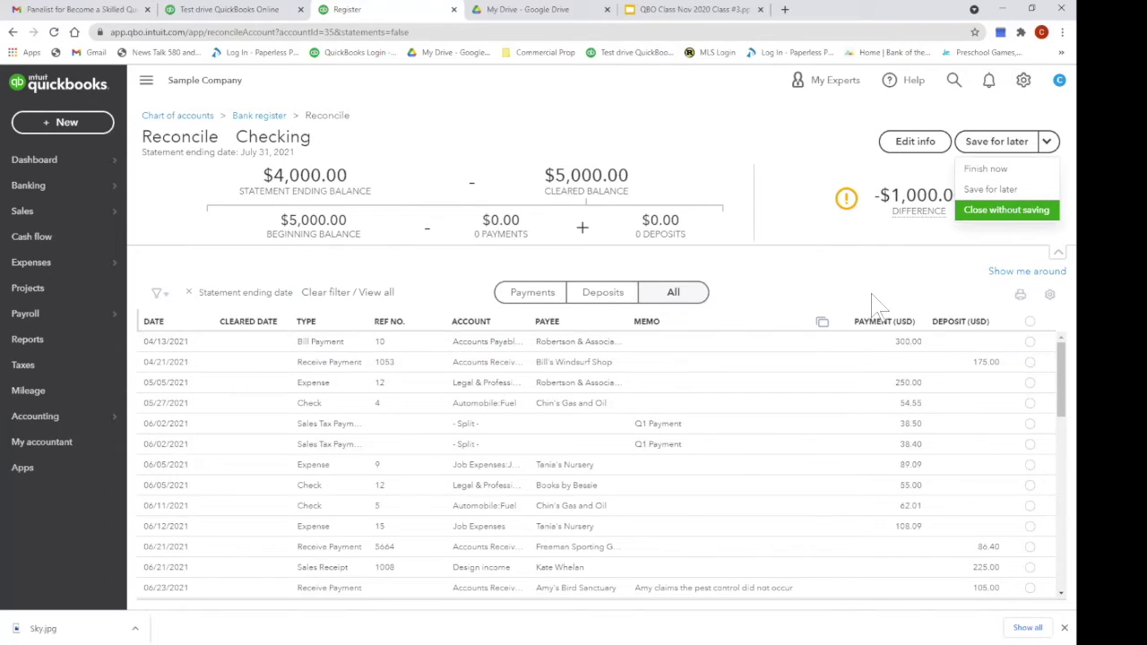
- Edit the Checking statement information to an ending balance of 3,000.00 and an ending date of June 30, 2021
click(906, 146)
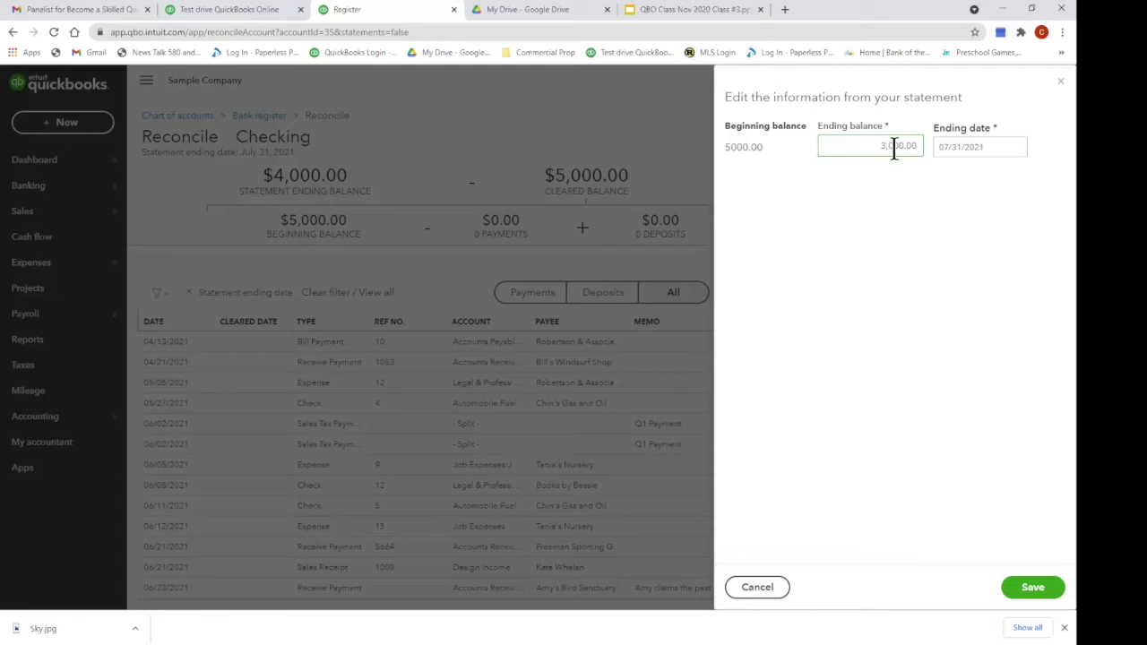
drag(993, 150, 938, 150)
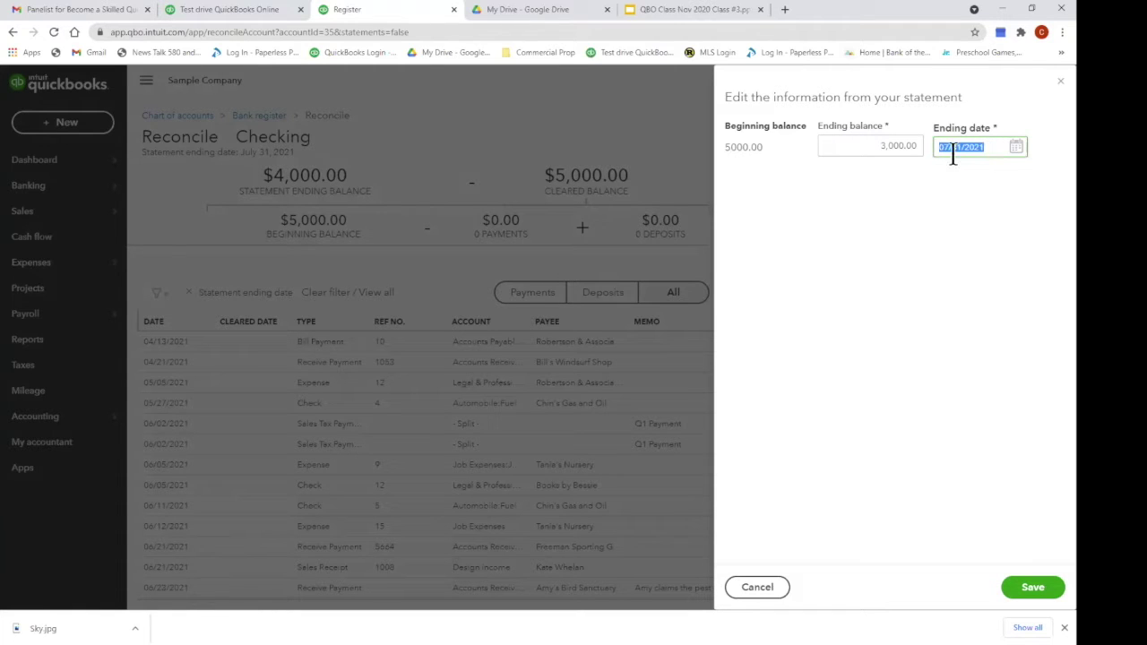
text(06)
click(1034, 592)
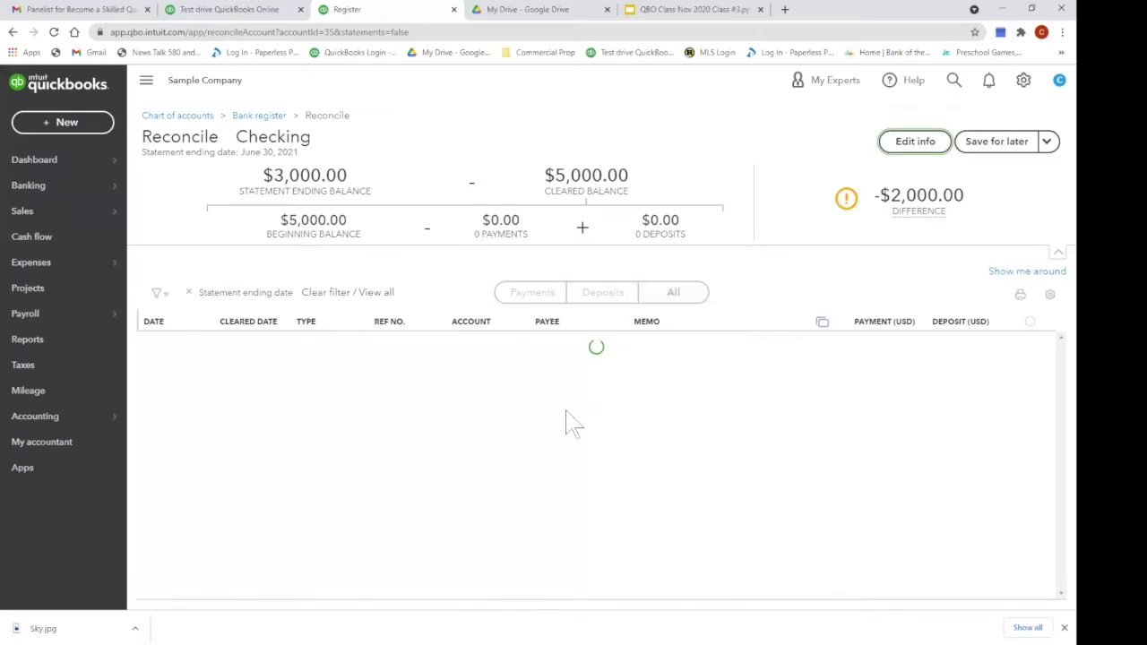
scroll(687, 404, down, 2)
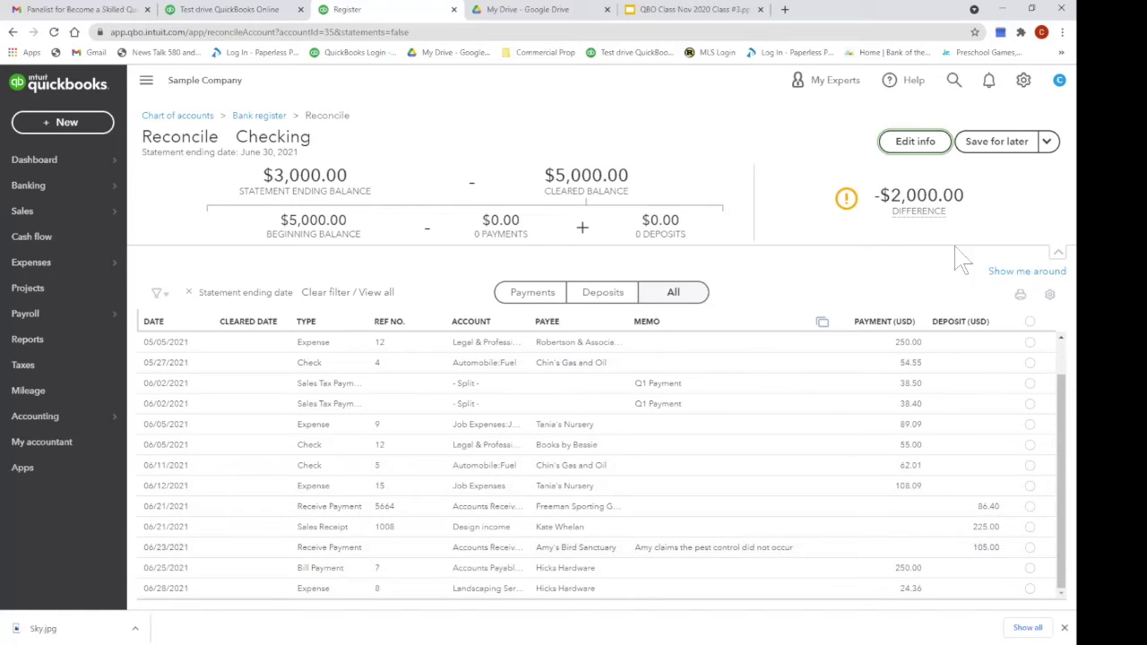
- Change the Checking statement's ending date to July 31, 2021 and review the listed transactions
click(915, 141)
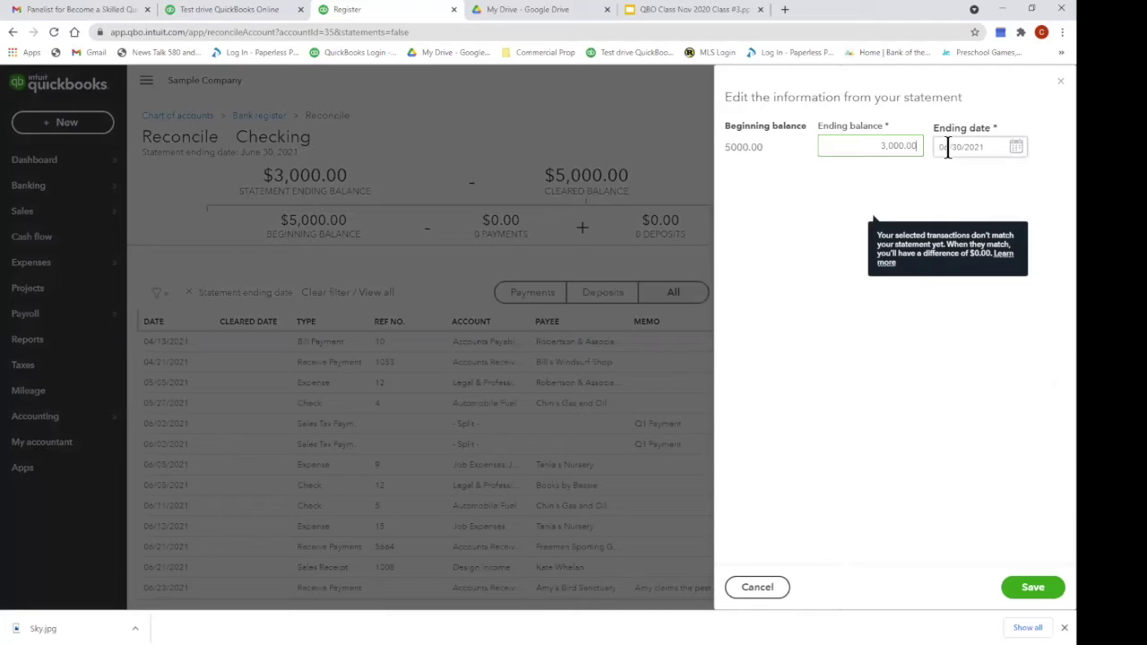
click(947, 148)
text(073121)
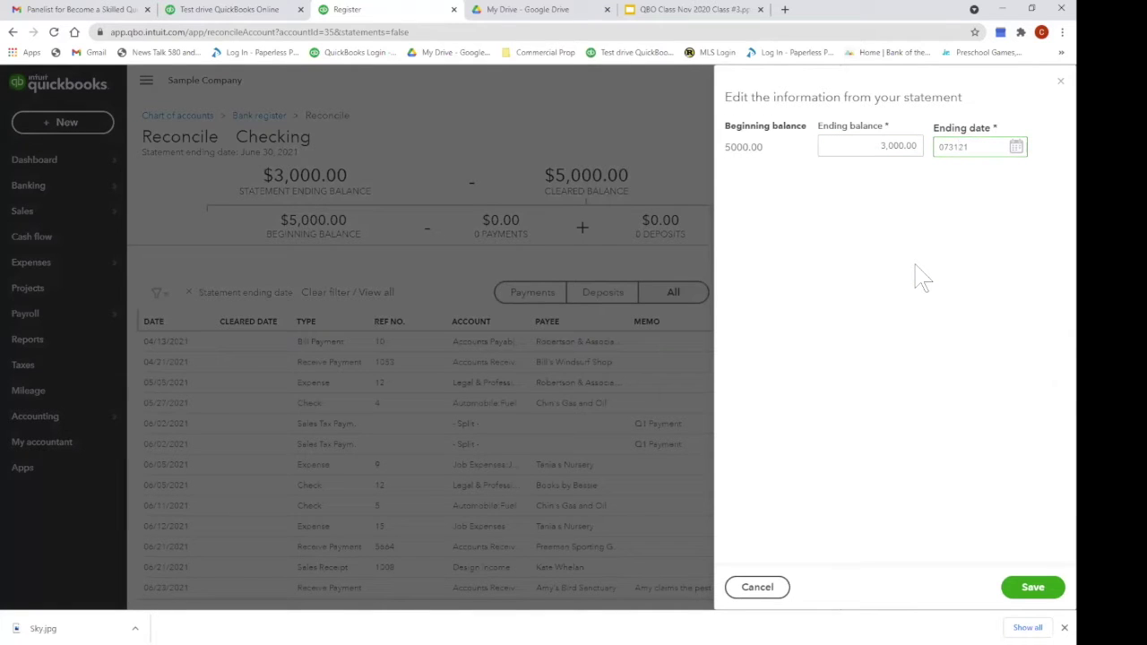
click(1026, 592)
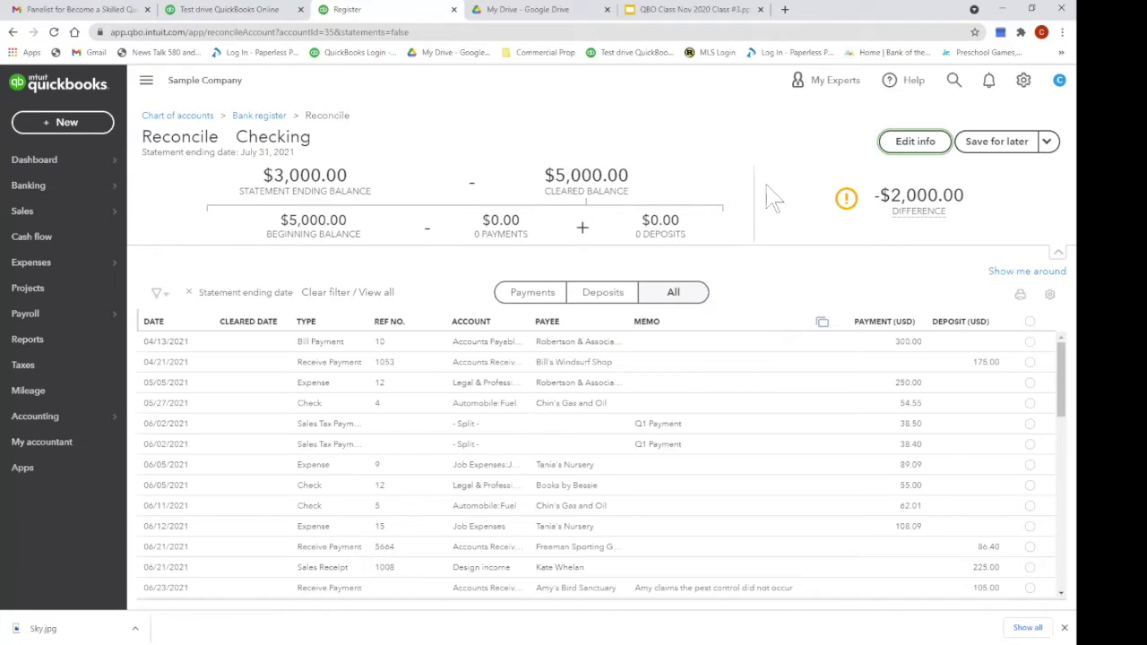
scroll(712, 448, down, 5)
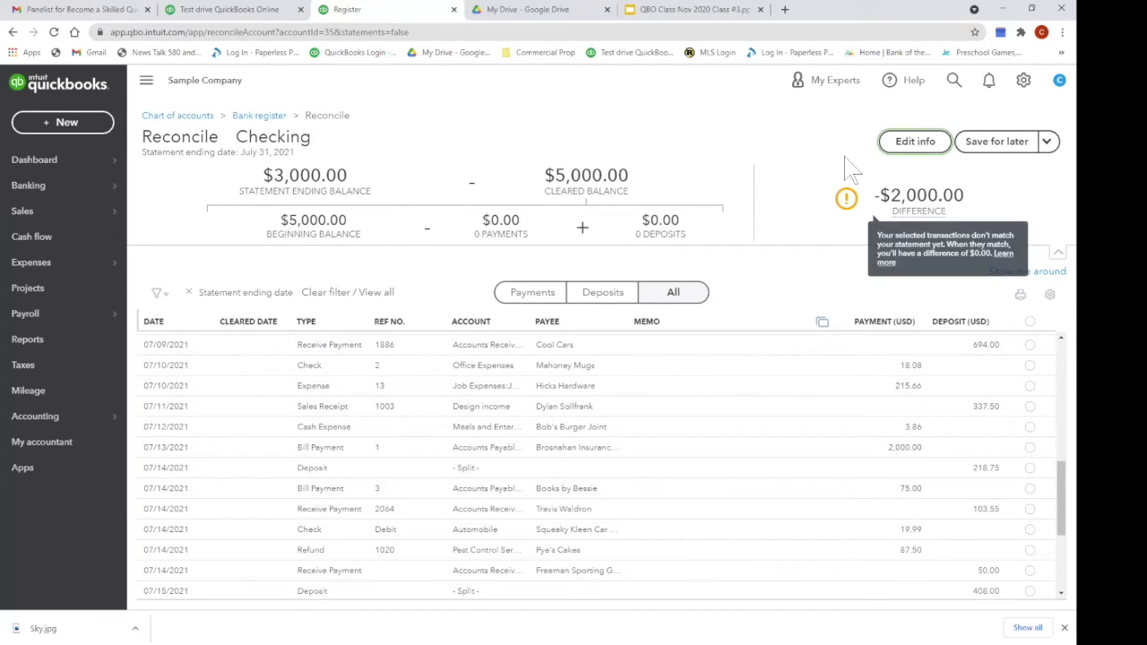
- Return to the bank register, dismiss the register tip, switch to the Savings account and open its reconcile setup
click(265, 118)
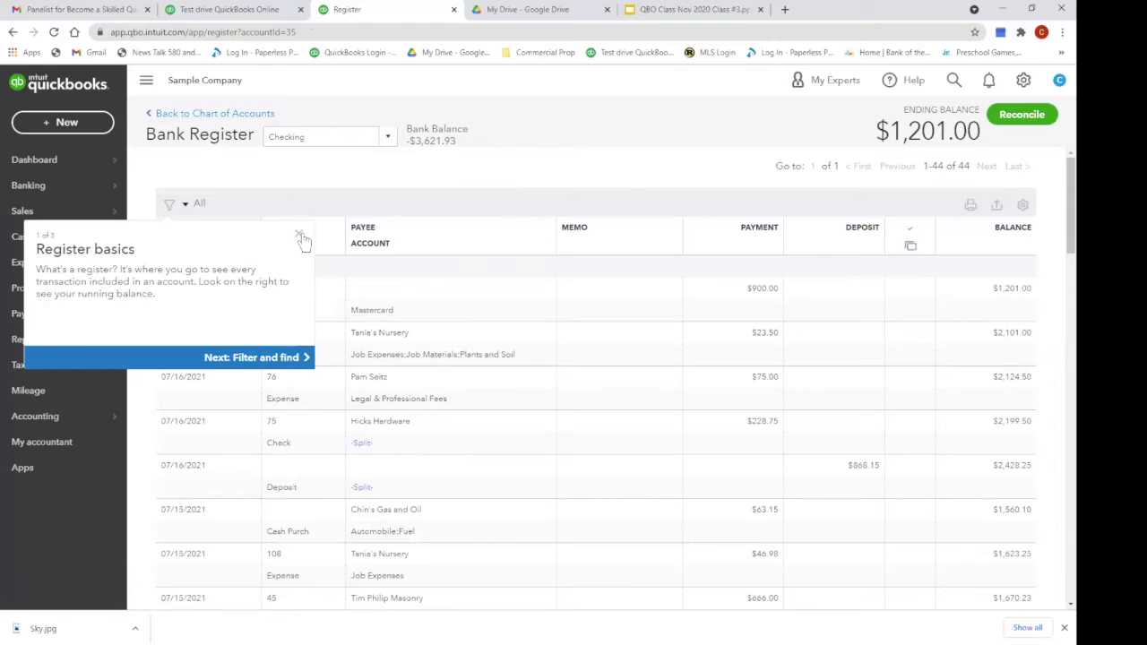
click(297, 231)
click(391, 139)
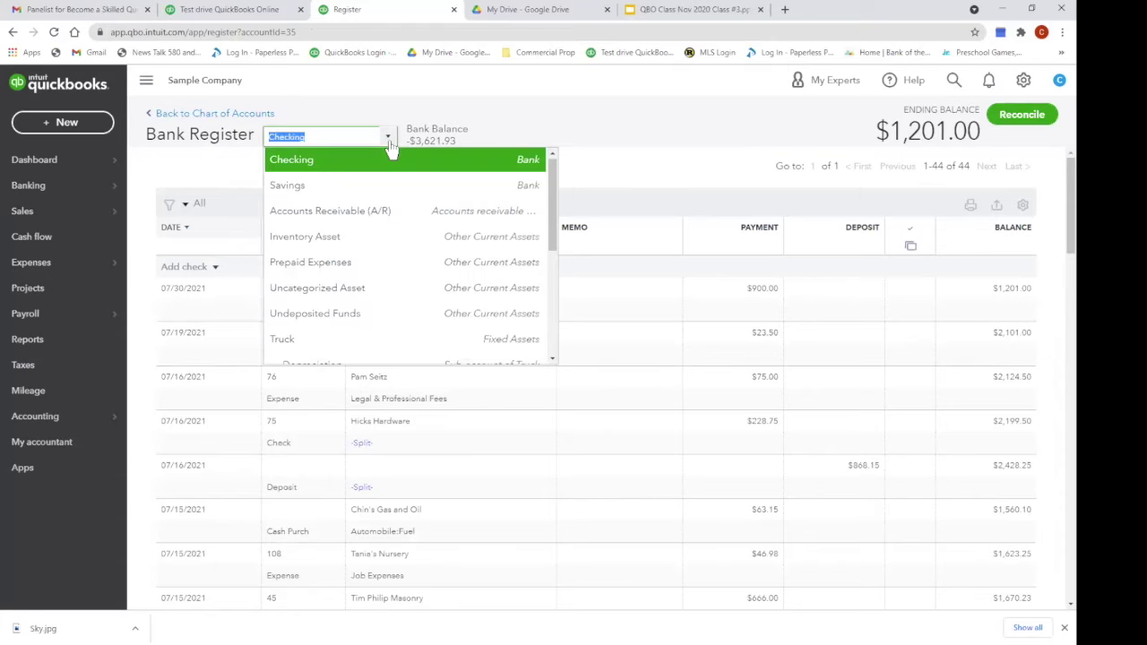
click(392, 188)
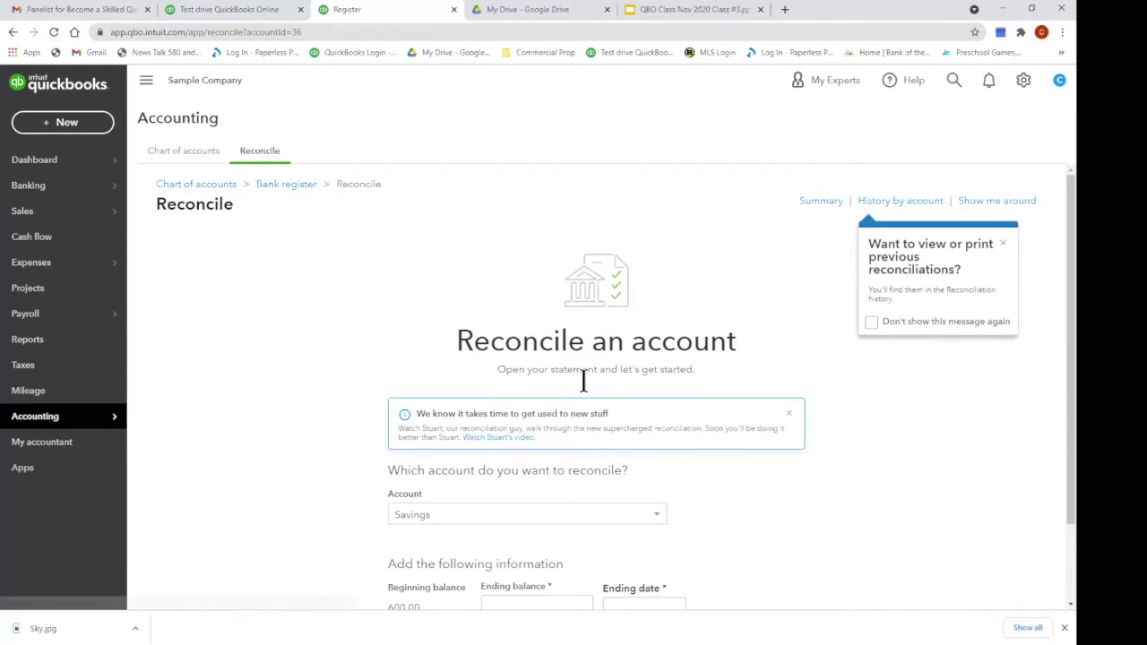
- Start reconciling Savings with an ending balance of 600.00 and an ending date of July 14, 2021
scroll(632, 492, down, 1)
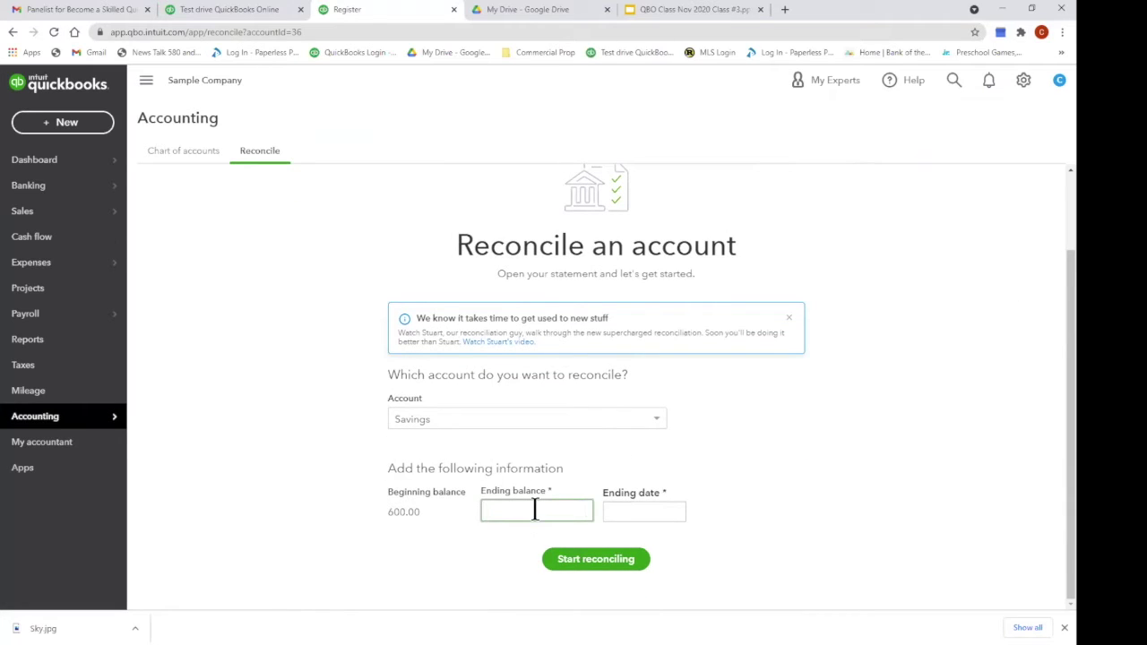
click(643, 511)
text(071421)
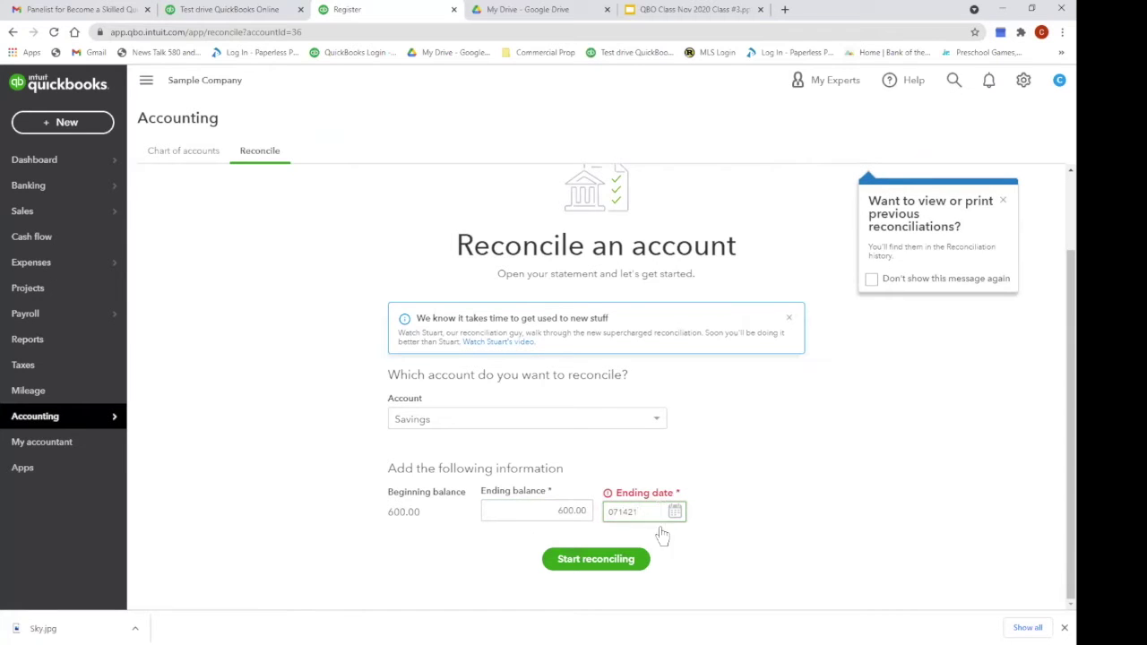
click(623, 565)
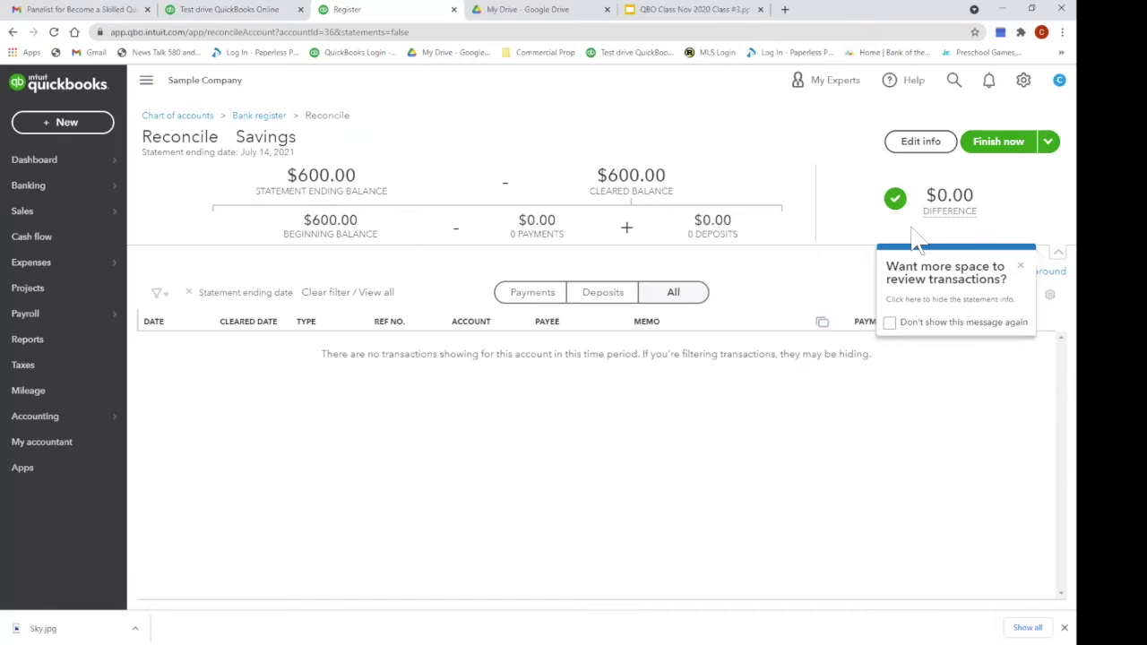
- Check the Savings reconciliation difference, finish the reconciliation and return to the reconcile setup
mouse_move(947, 201)
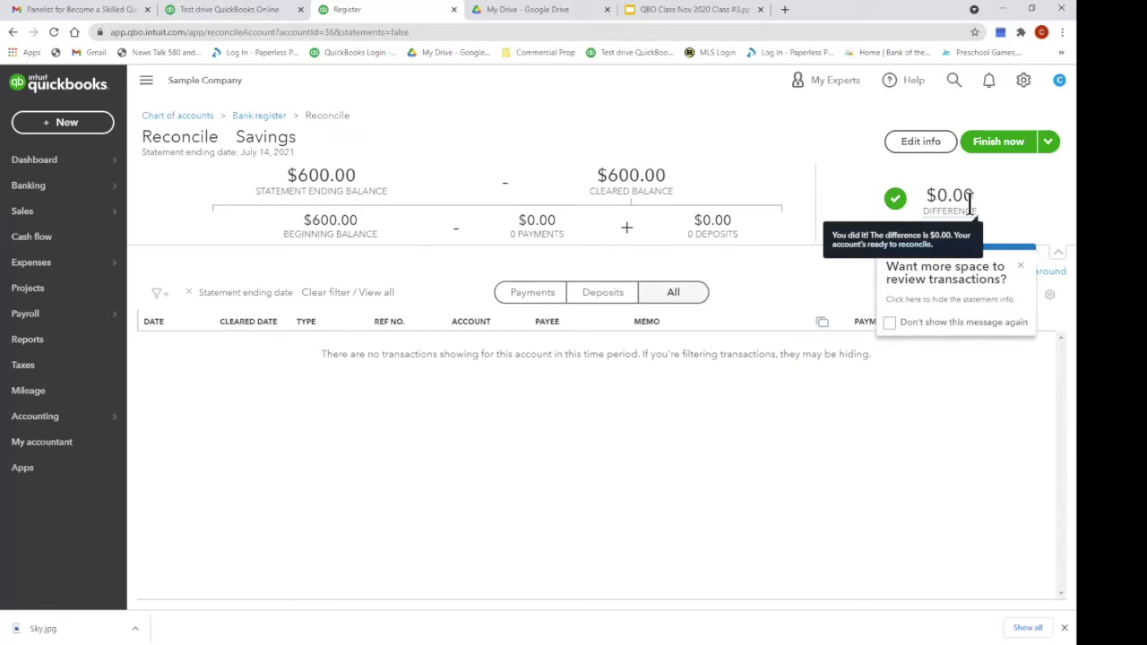
click(999, 141)
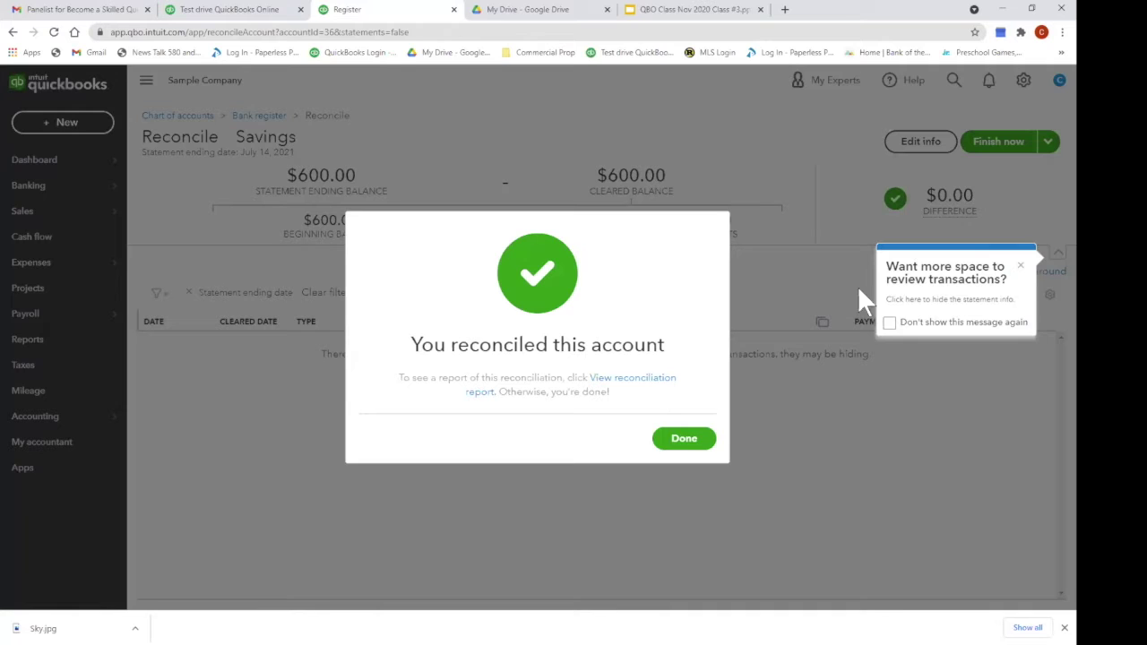
click(683, 439)
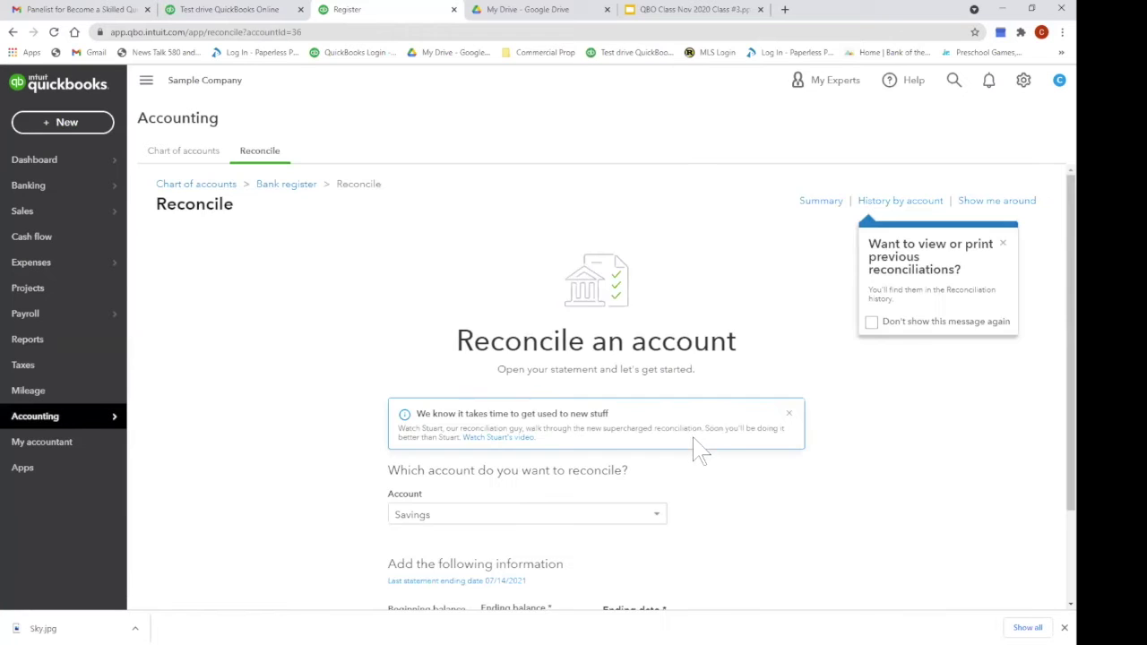
scroll(712, 422, down, 2)
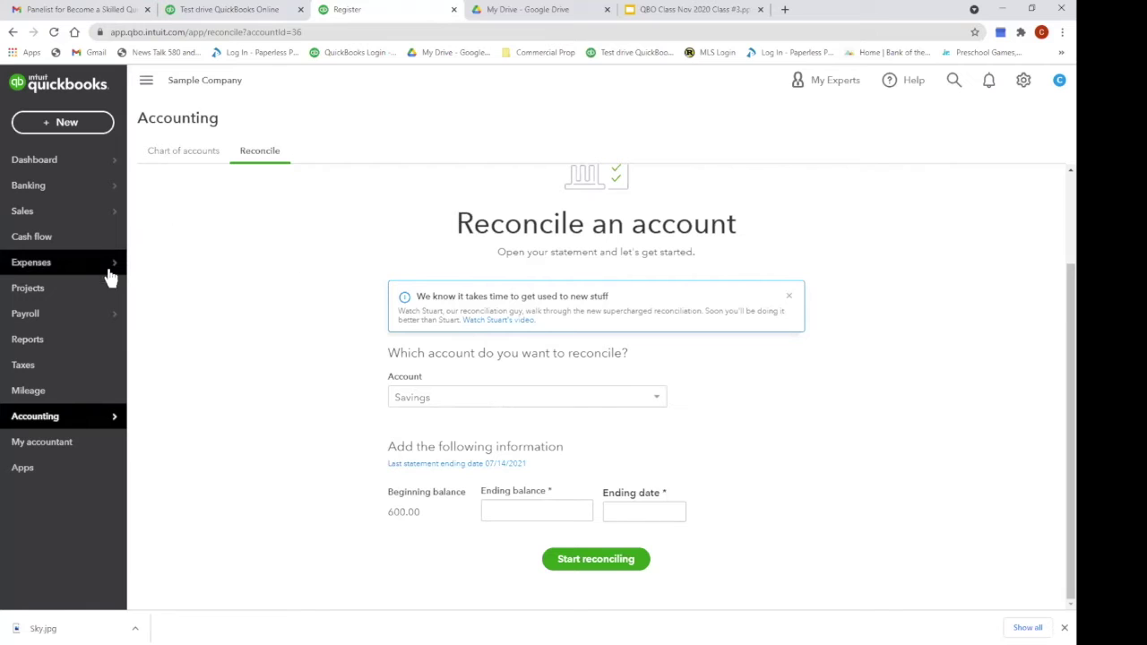
- Open the bank register from Banking, dismiss the tip and switch it to the Savings account
click(45, 187)
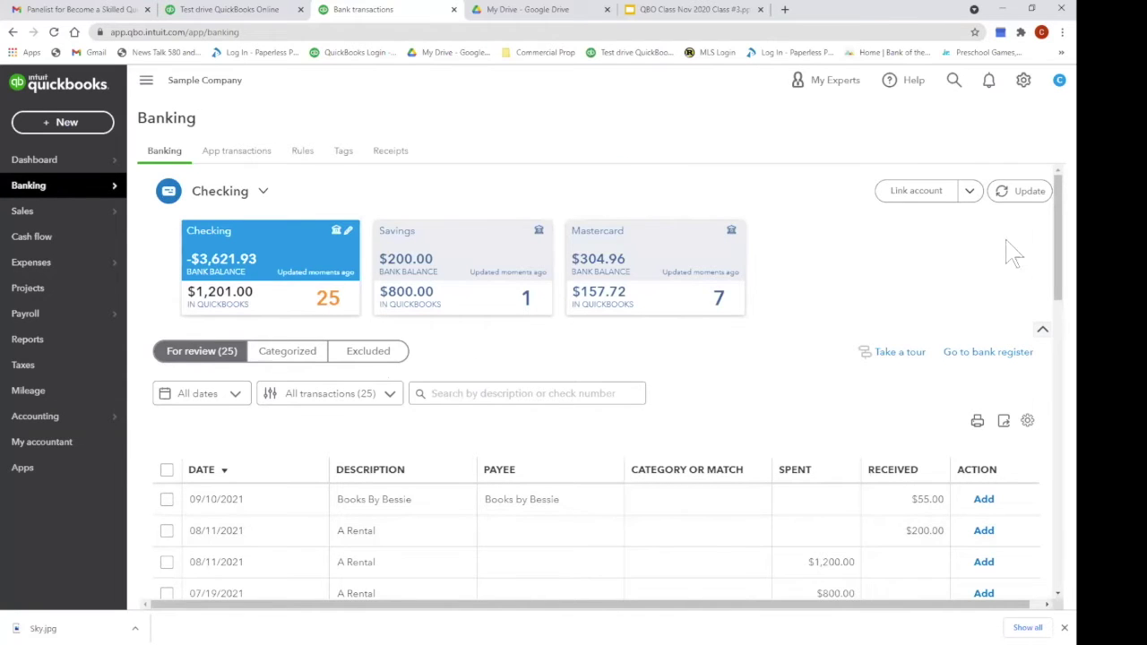
click(975, 357)
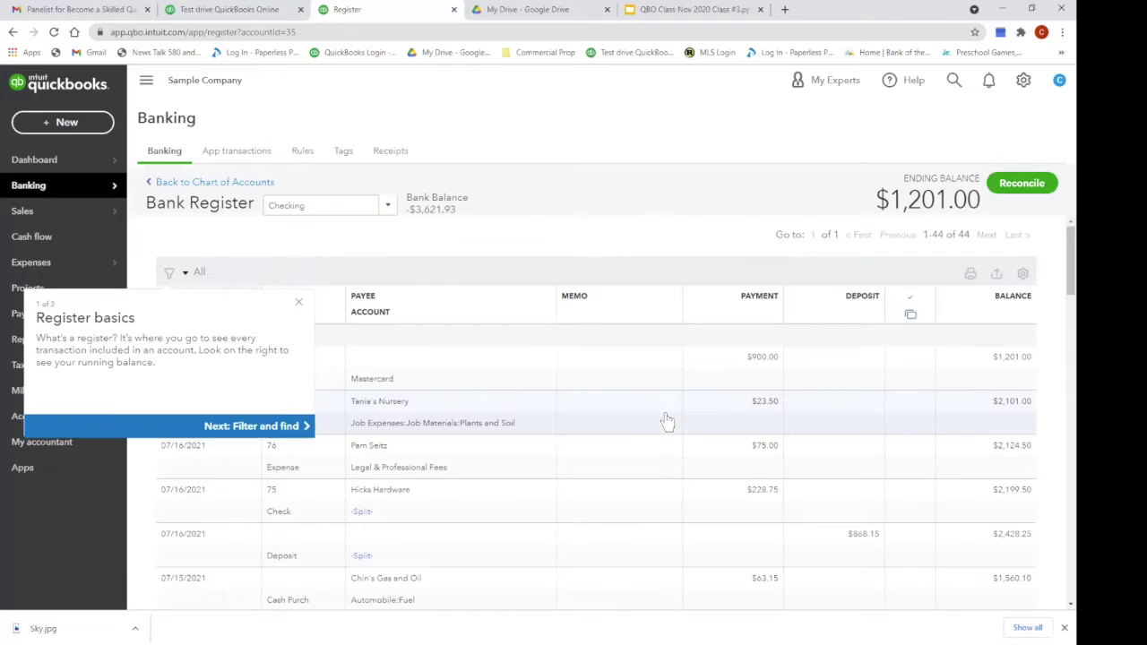
click(302, 307)
click(394, 212)
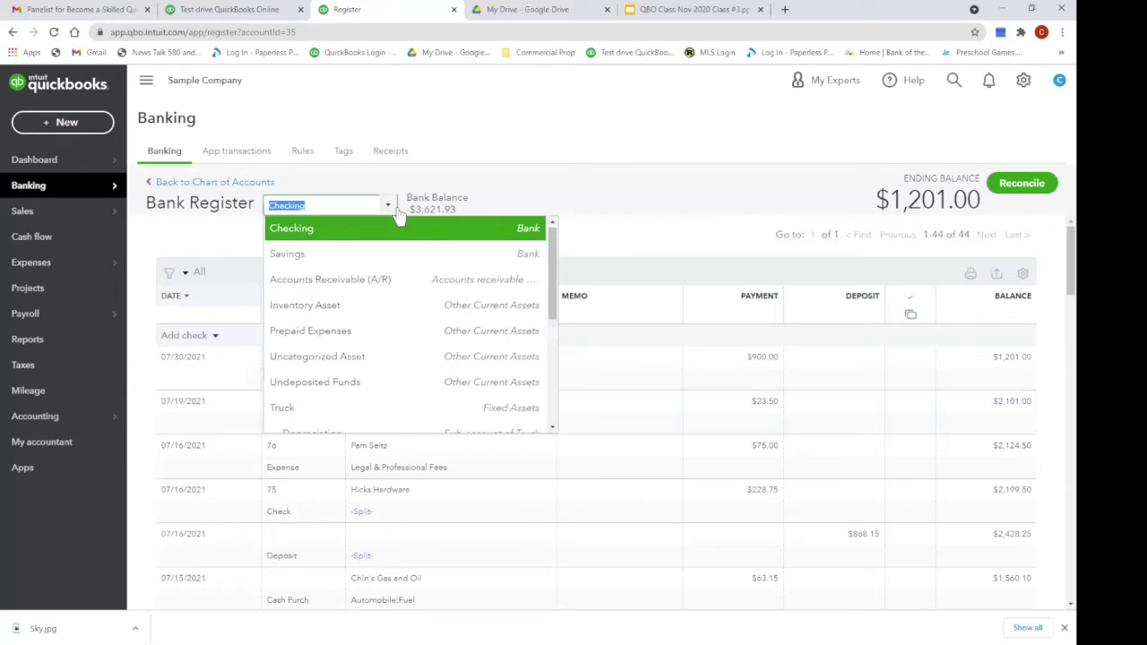
click(390, 255)
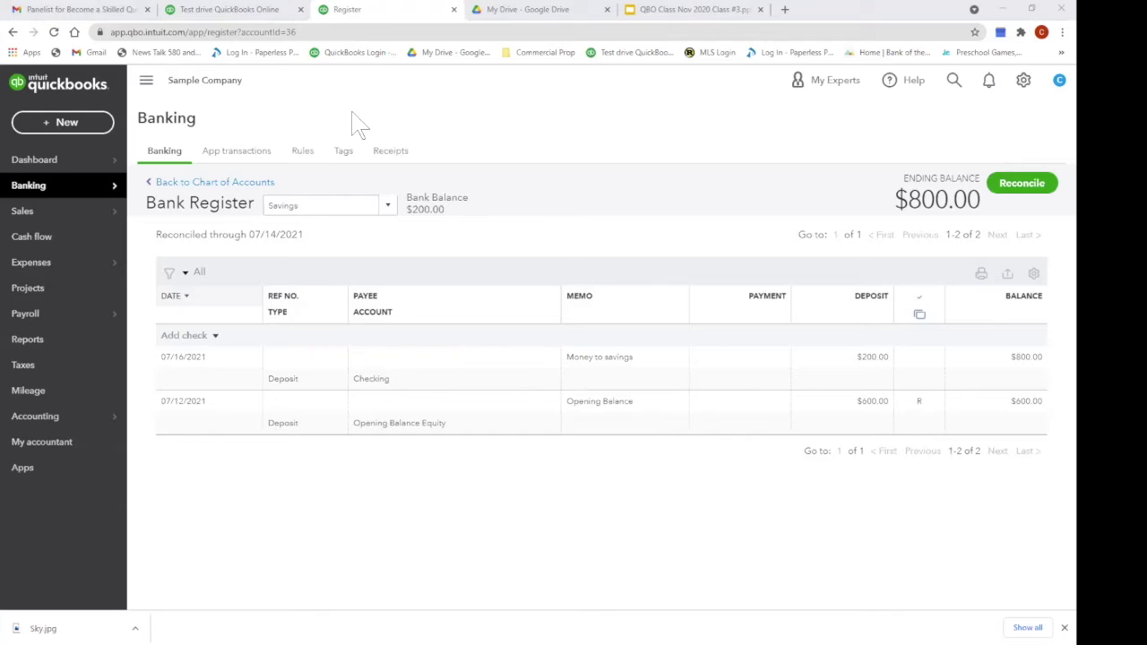
- Open the chart of accounts from Accounting and look through the account list
click(122, 350)
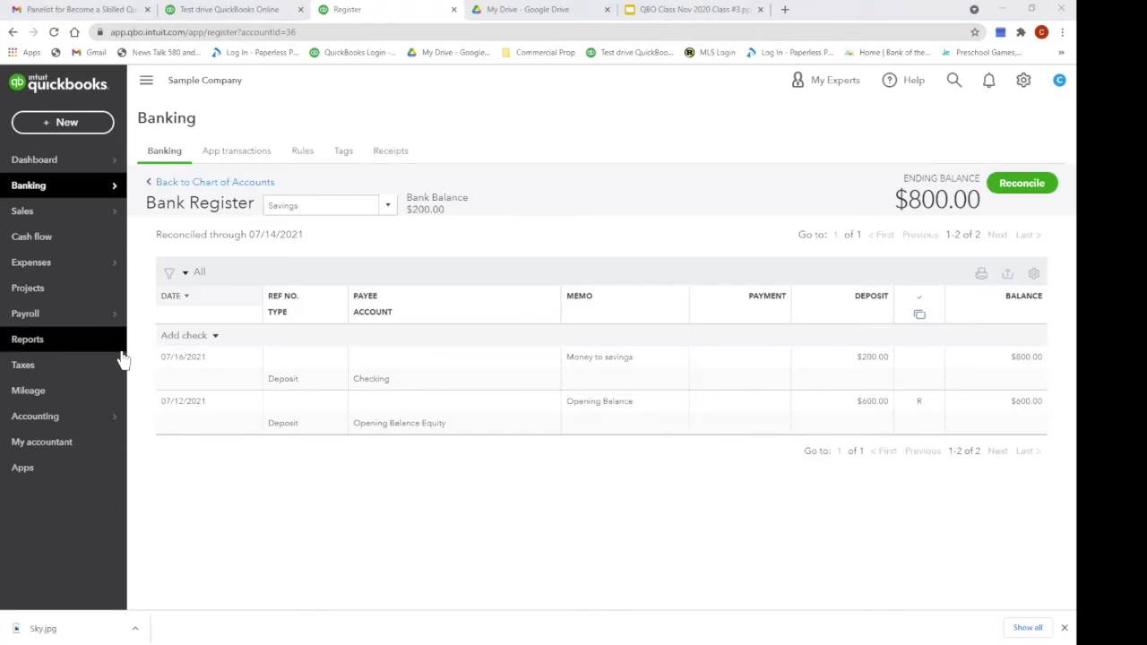
click(126, 422)
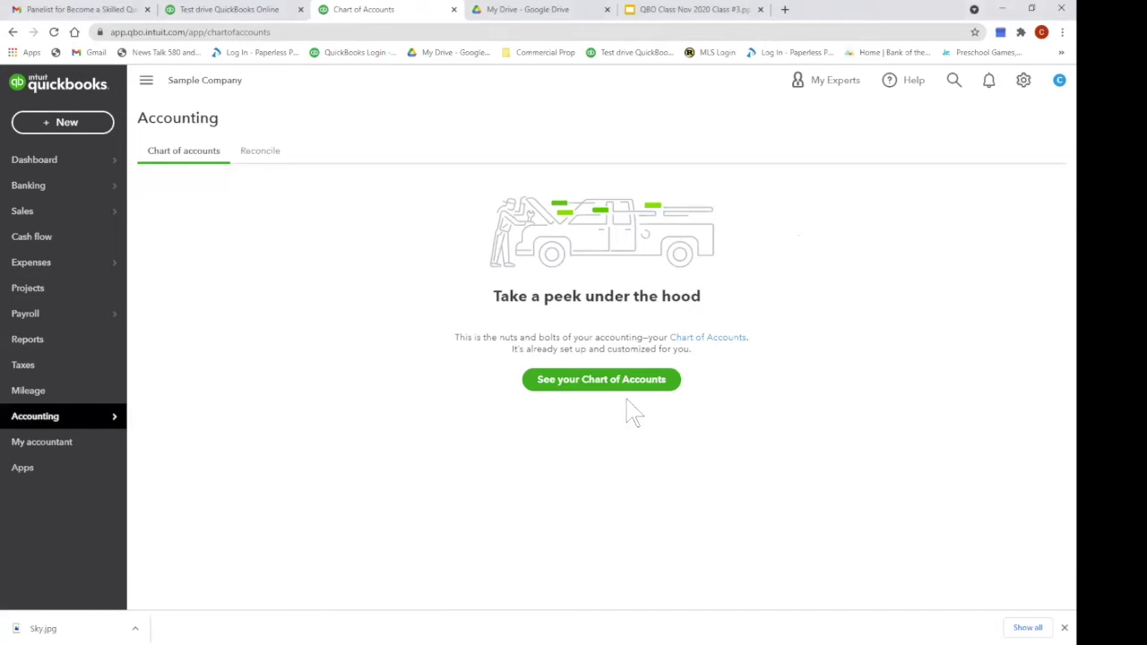
click(638, 382)
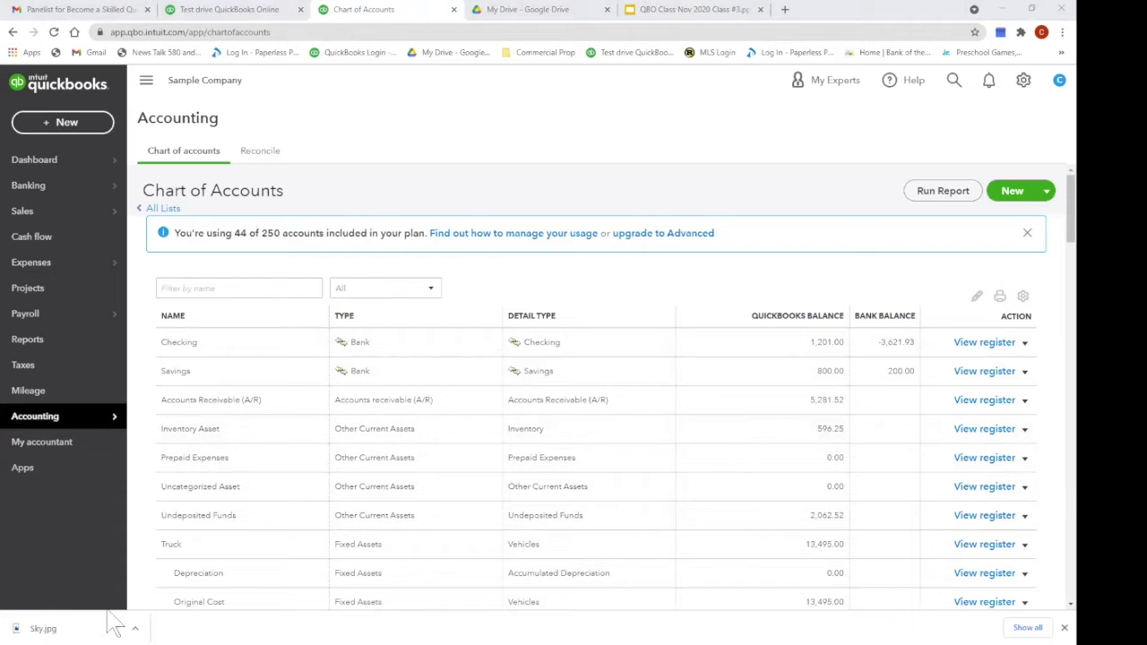
scroll(274, 563, down, 2)
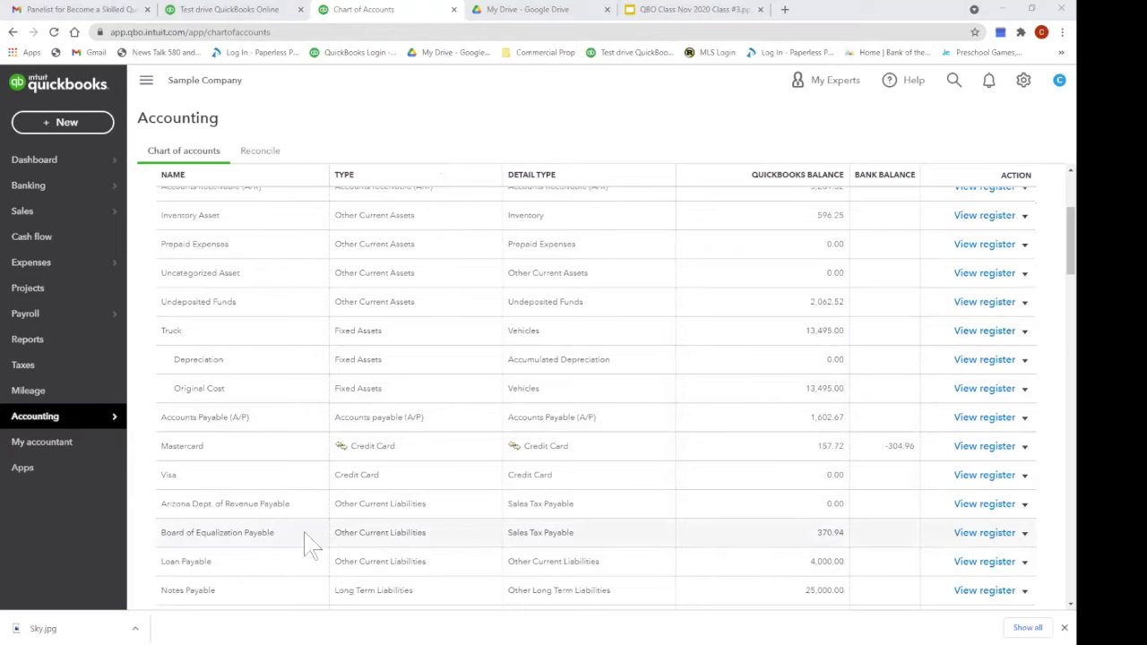
- Open a new blank journal entry
click(75, 130)
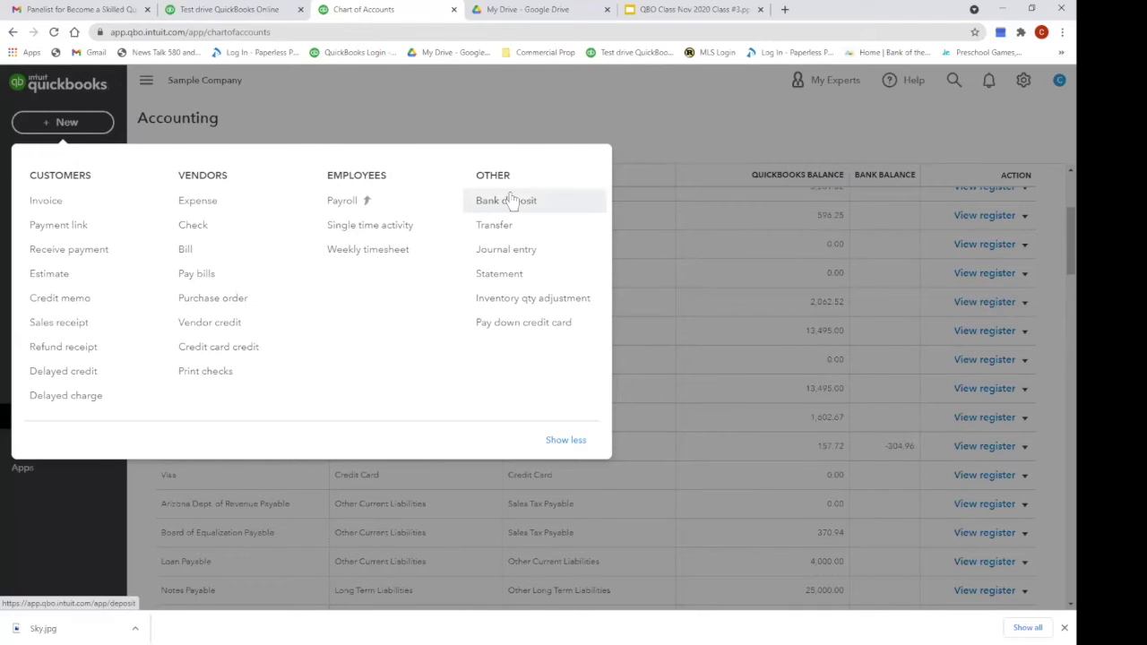
click(517, 249)
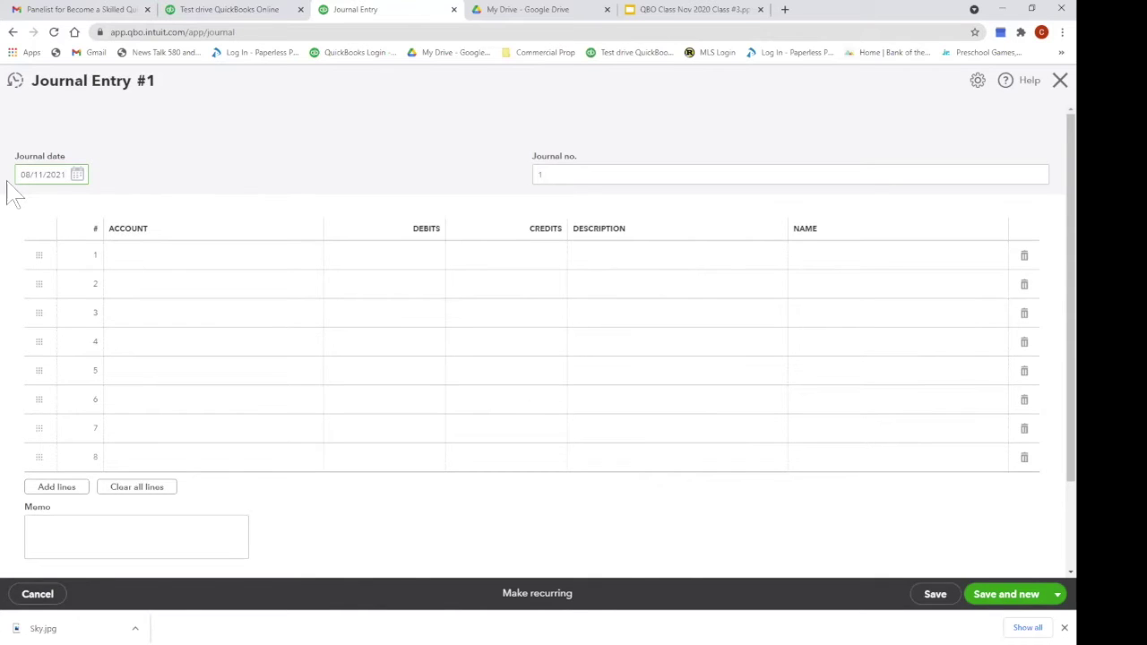
- Set the journal entry's number to Yr End 21
click(552, 175)
text(Yr End )
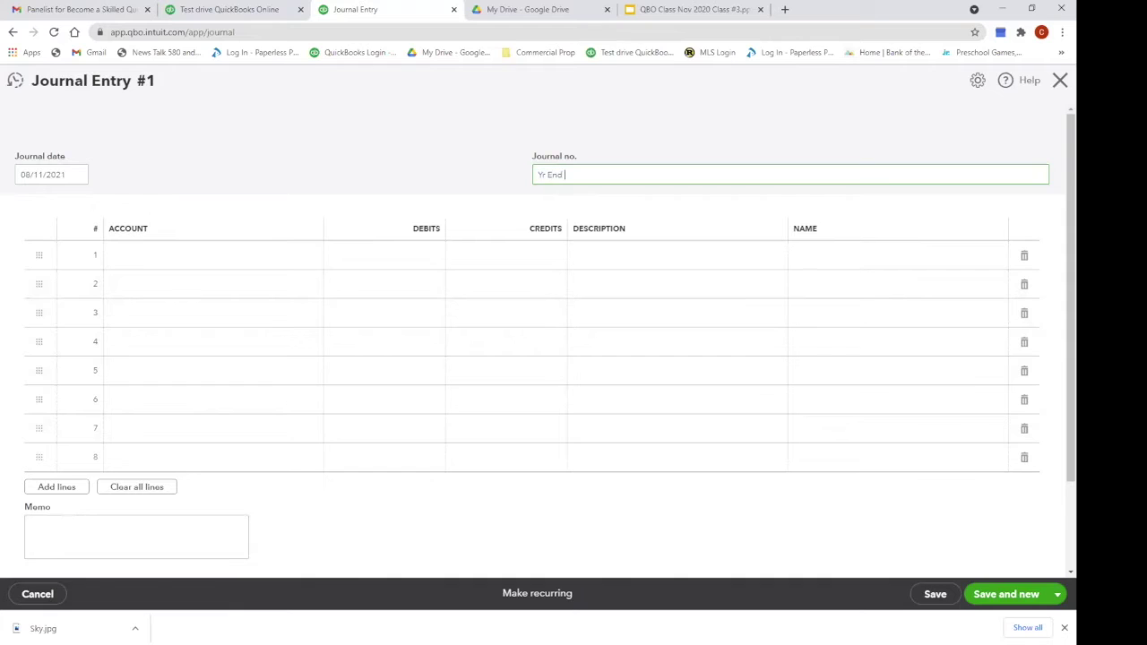
text(21)
- Debit Checking 500.00 on the first journal line and balance it with Savings on the second line
click(209, 258)
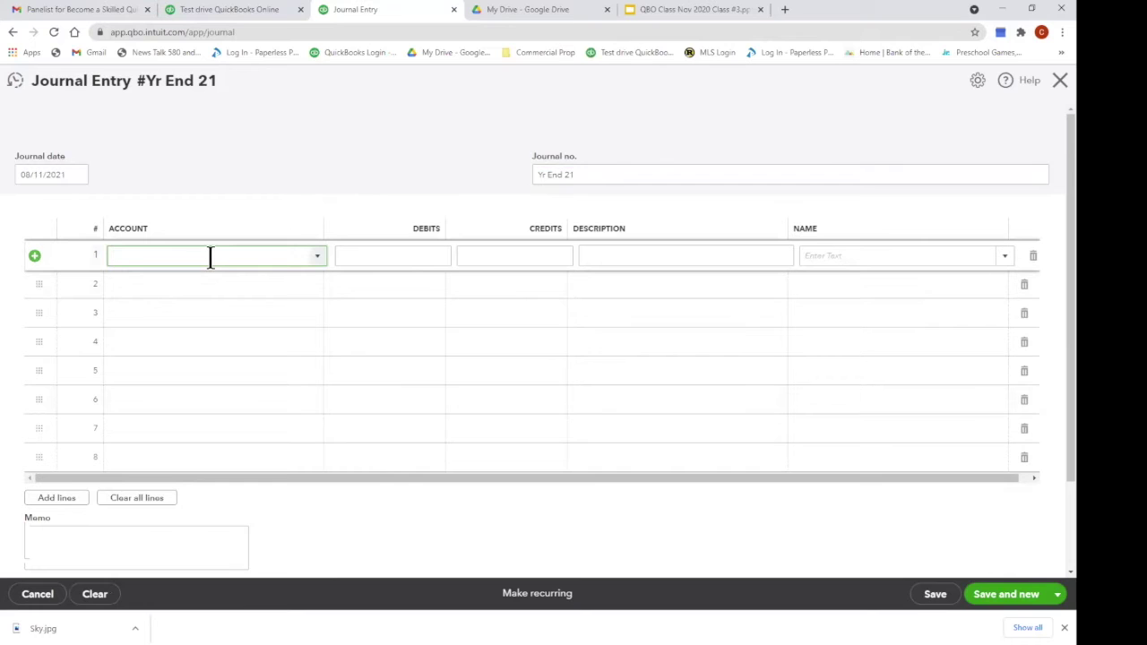
text(Checking)
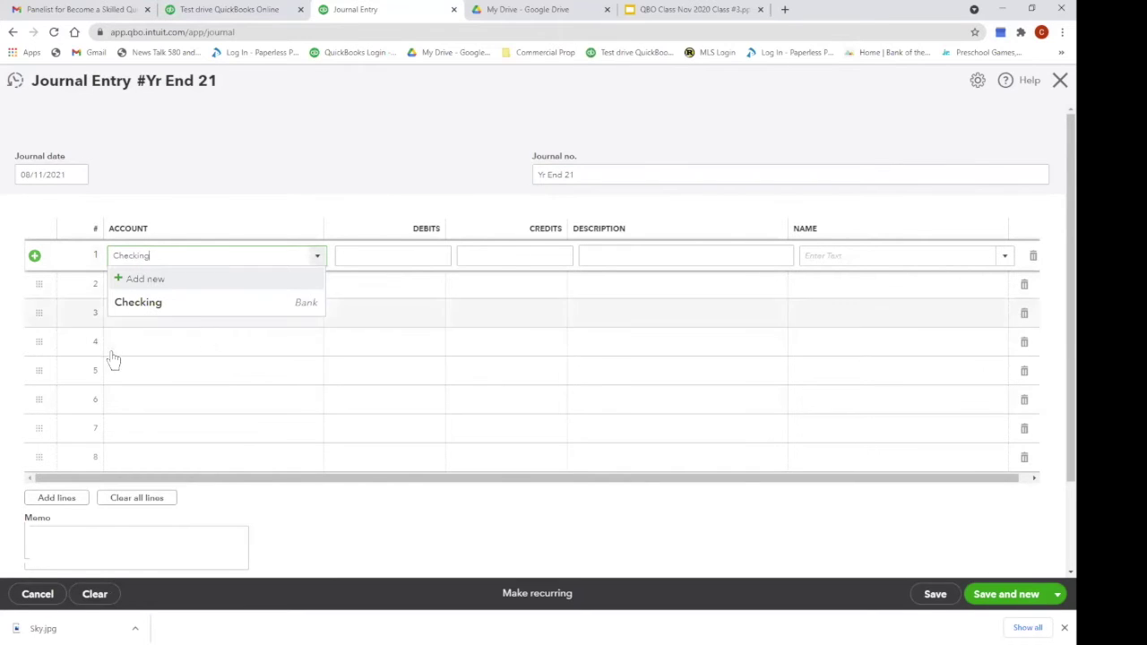
click(205, 309)
click(431, 258)
text(500.00)
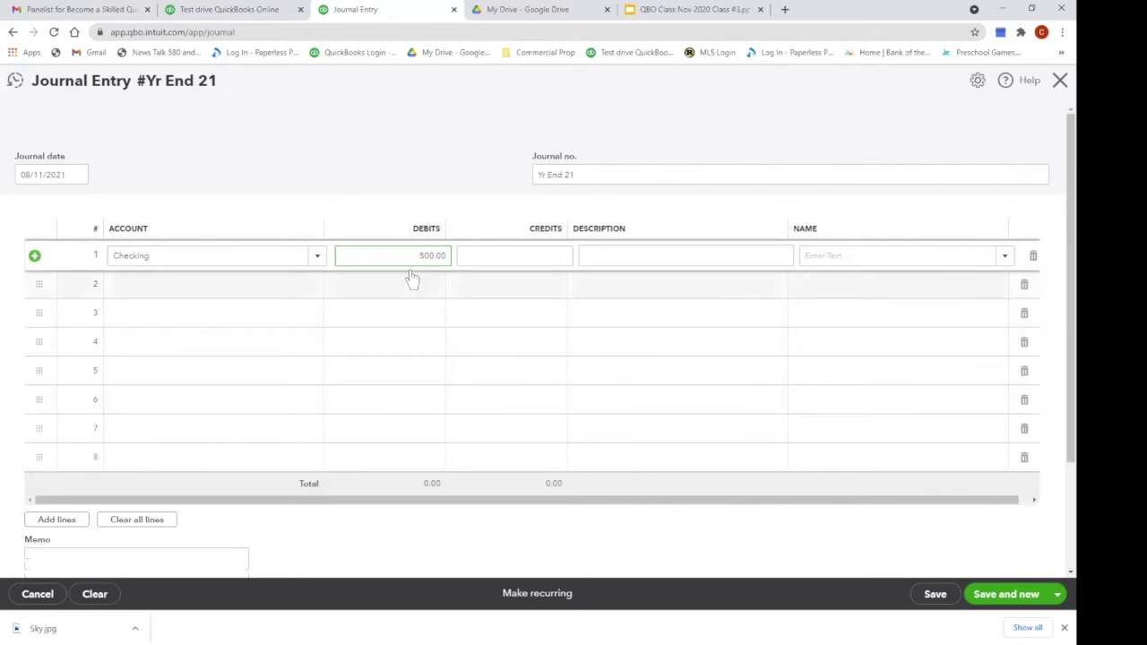
click(257, 285)
text(Saving)
key(Tab)
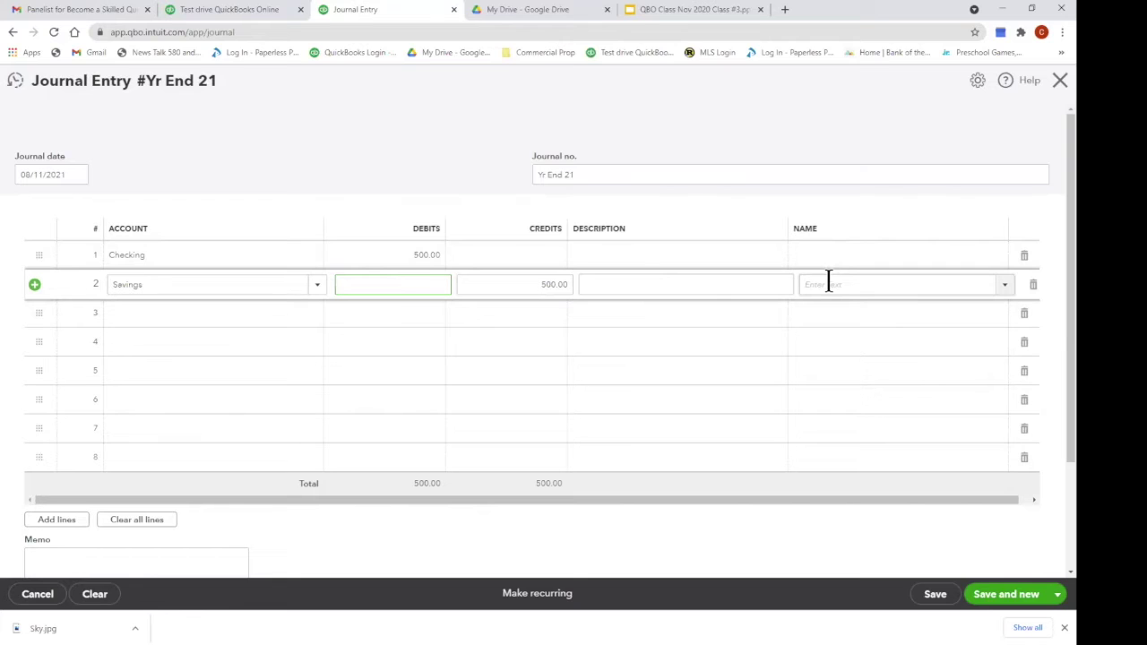
- Review the journal entry's memo and attachments areas, and leave the entry without saving
click(115, 588)
scroll(323, 547, down, 2)
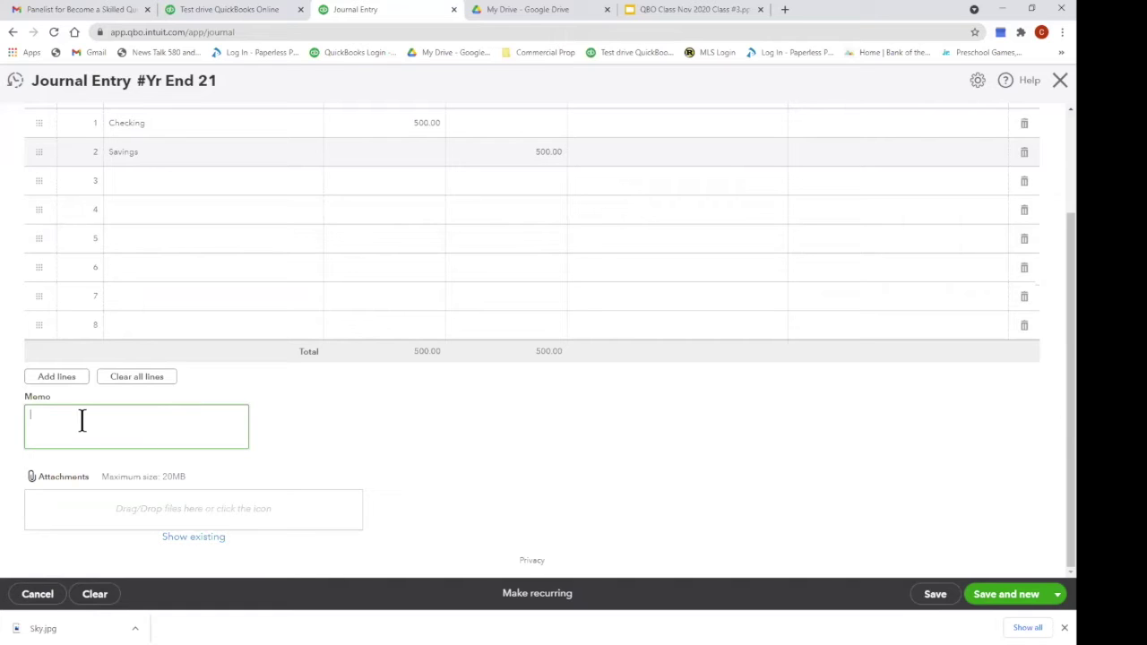
scroll(269, 403, up, 2)
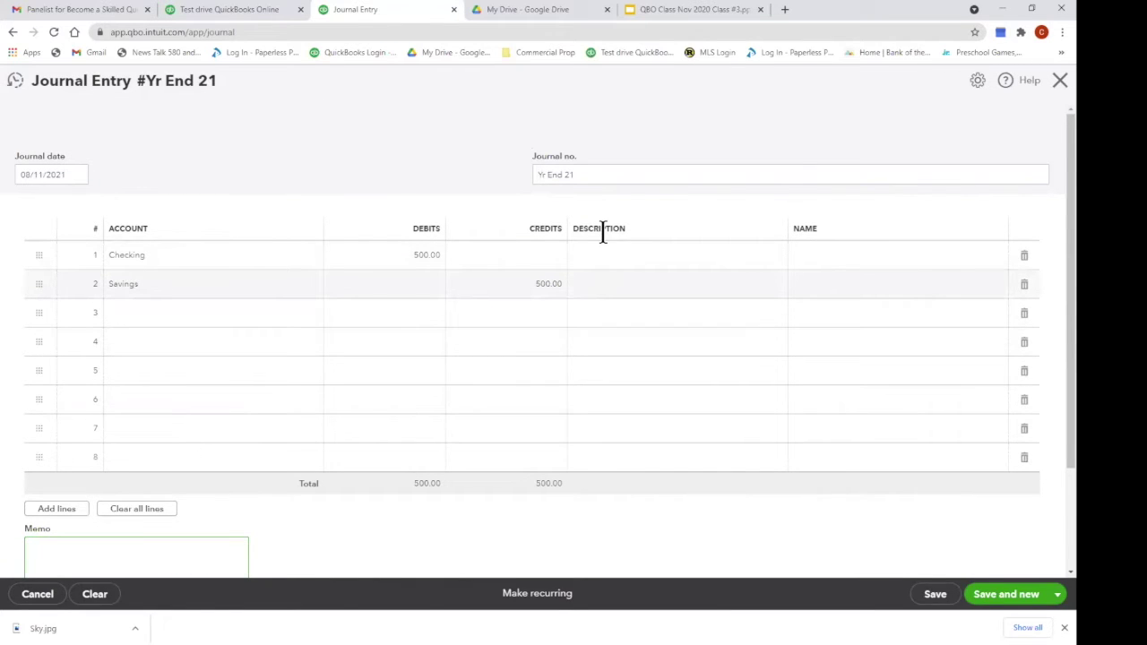
scroll(603, 233, down, 3)
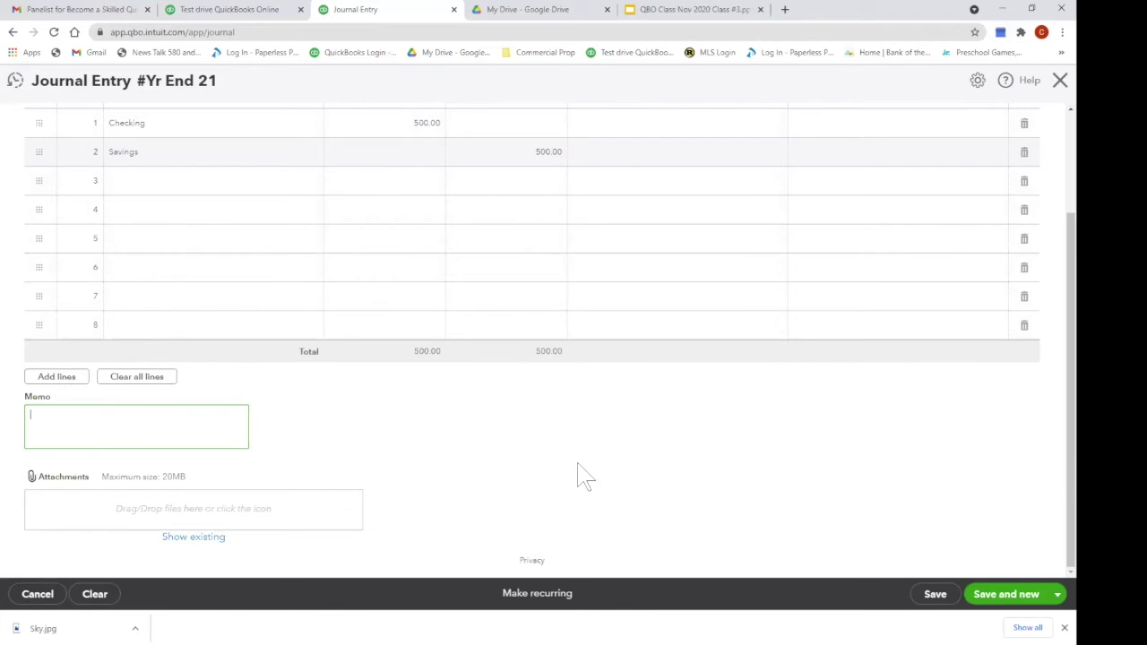
scroll(605, 457, up, 3)
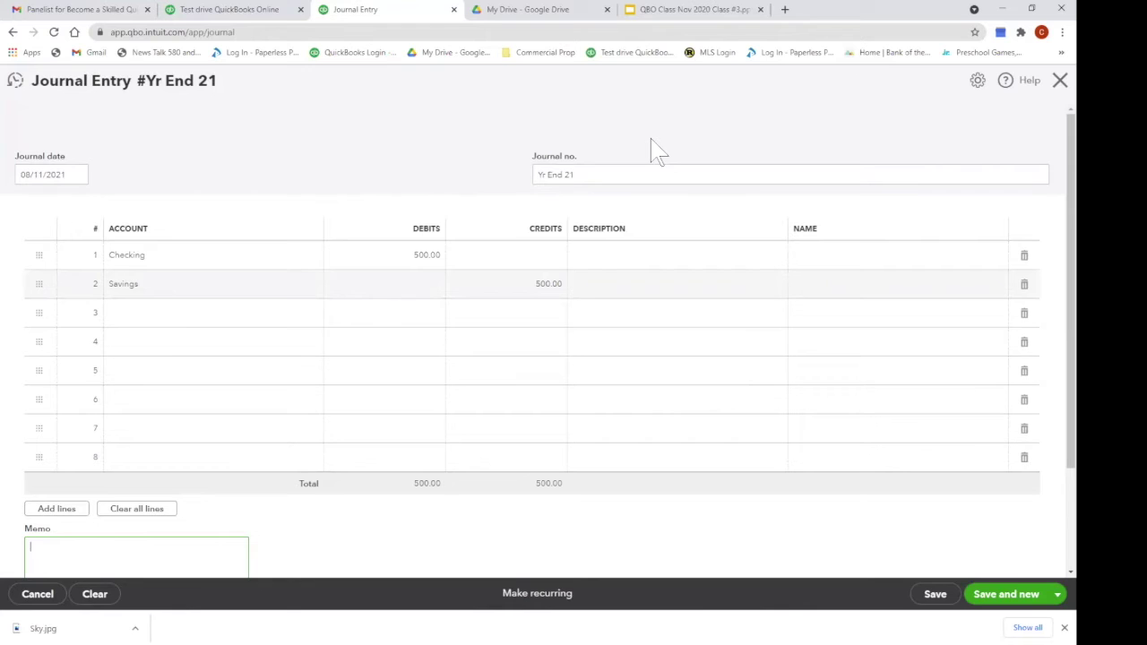
click(1060, 79)
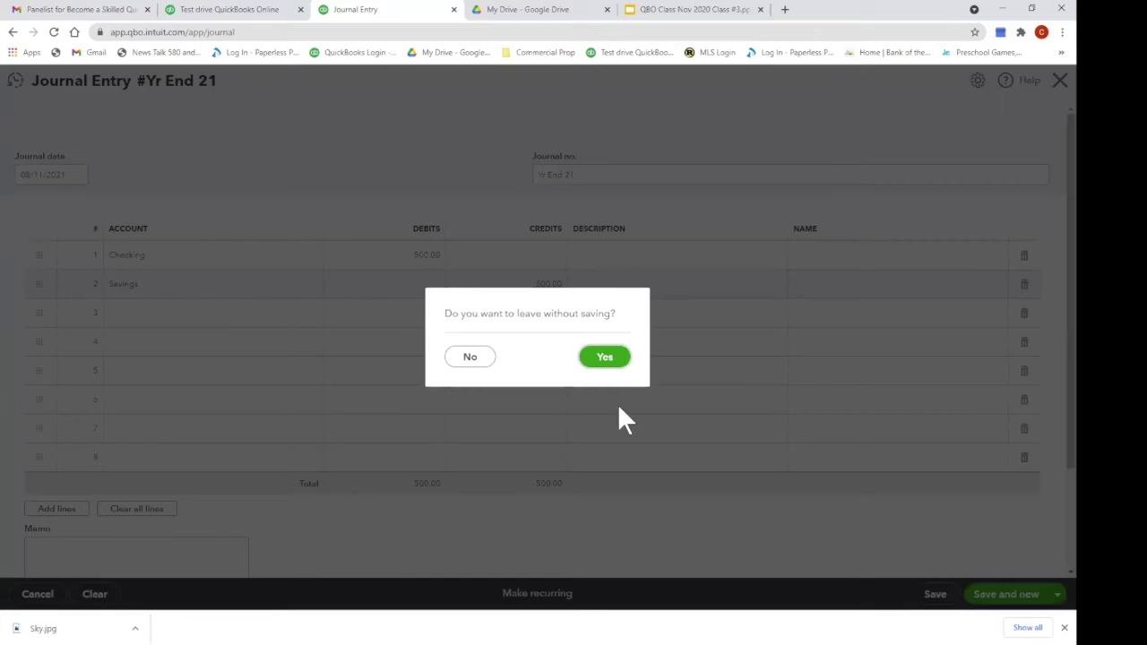
click(615, 358)
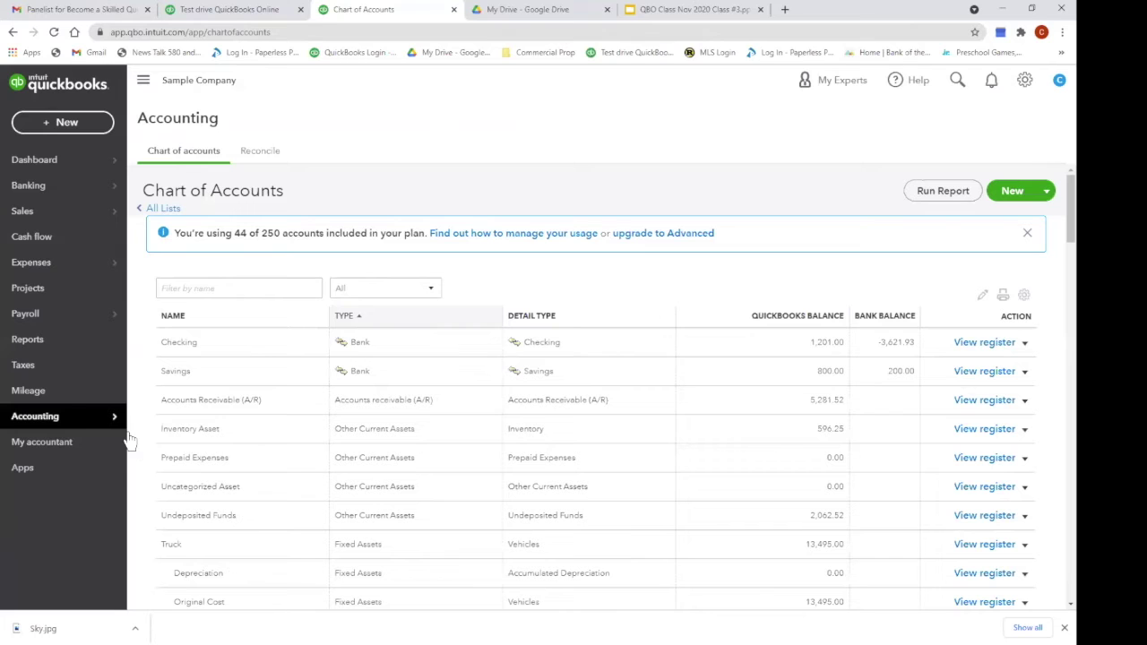
- Start a new Payroll employee without turning payroll on, and fill in the name, address, email and phone from a saved autofill entry
click(51, 327)
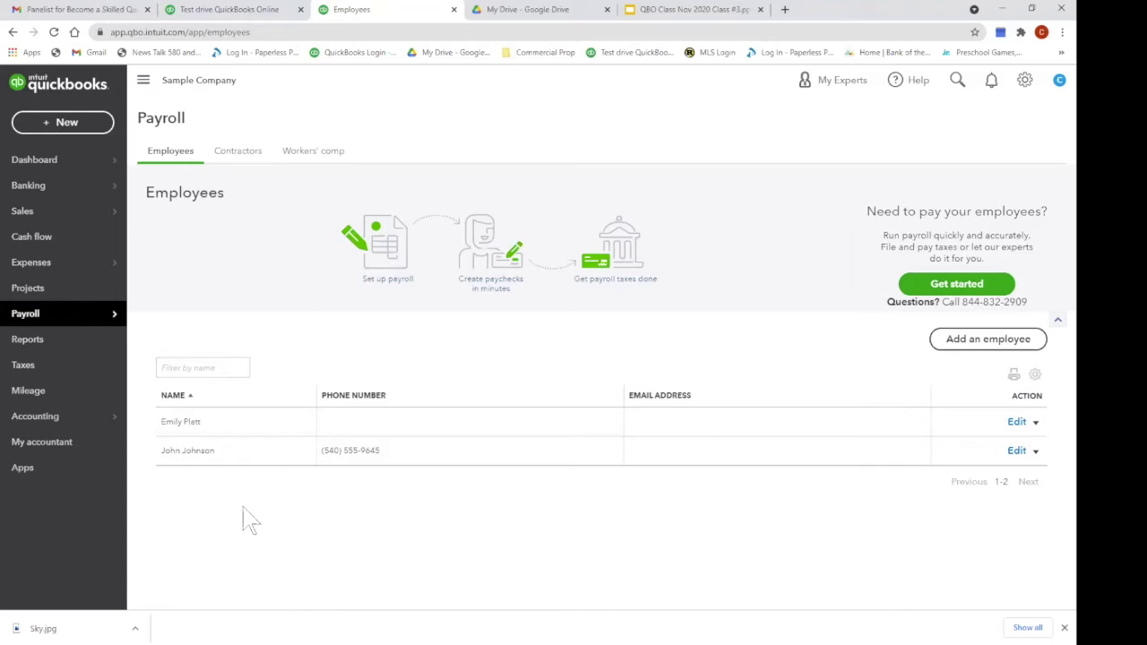
click(977, 350)
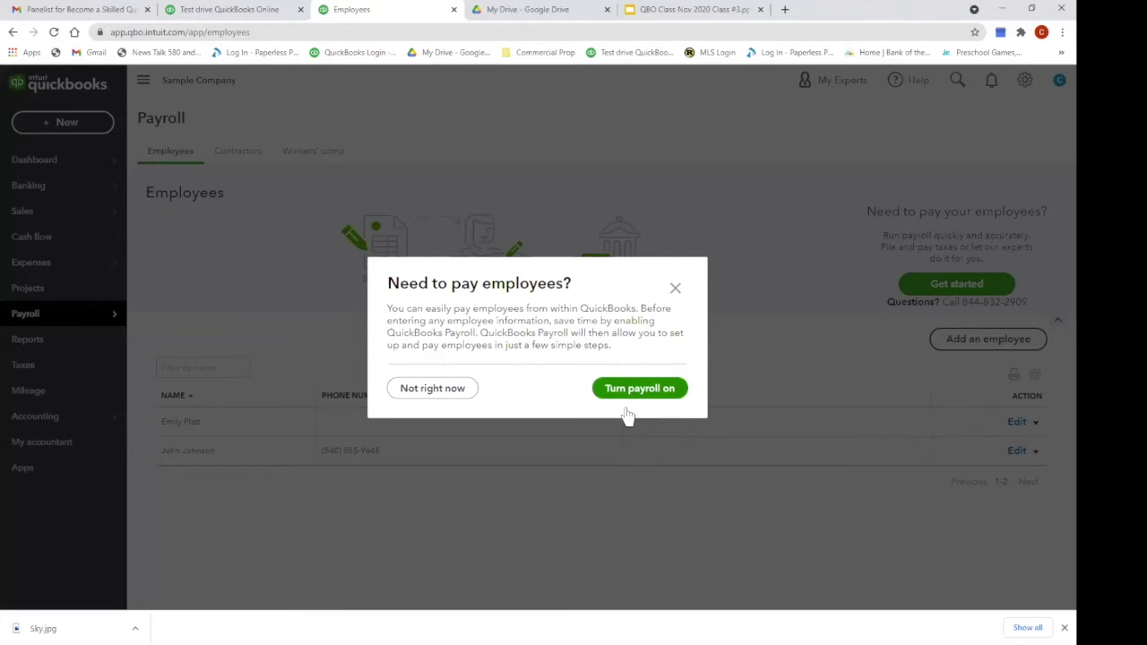
click(432, 393)
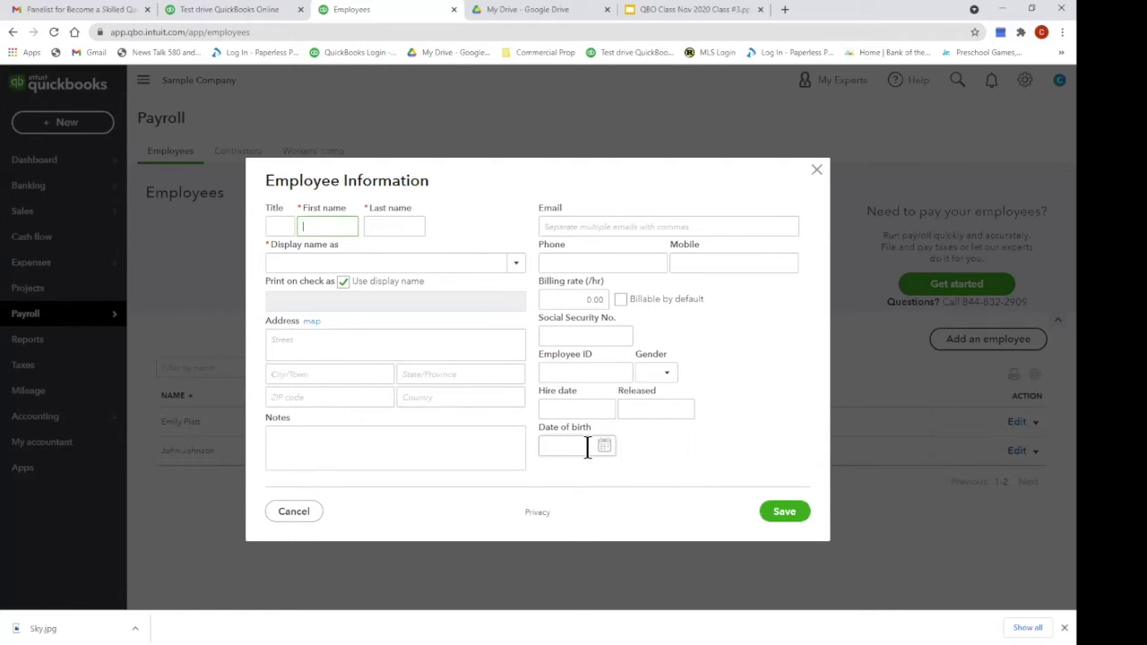
click(327, 228)
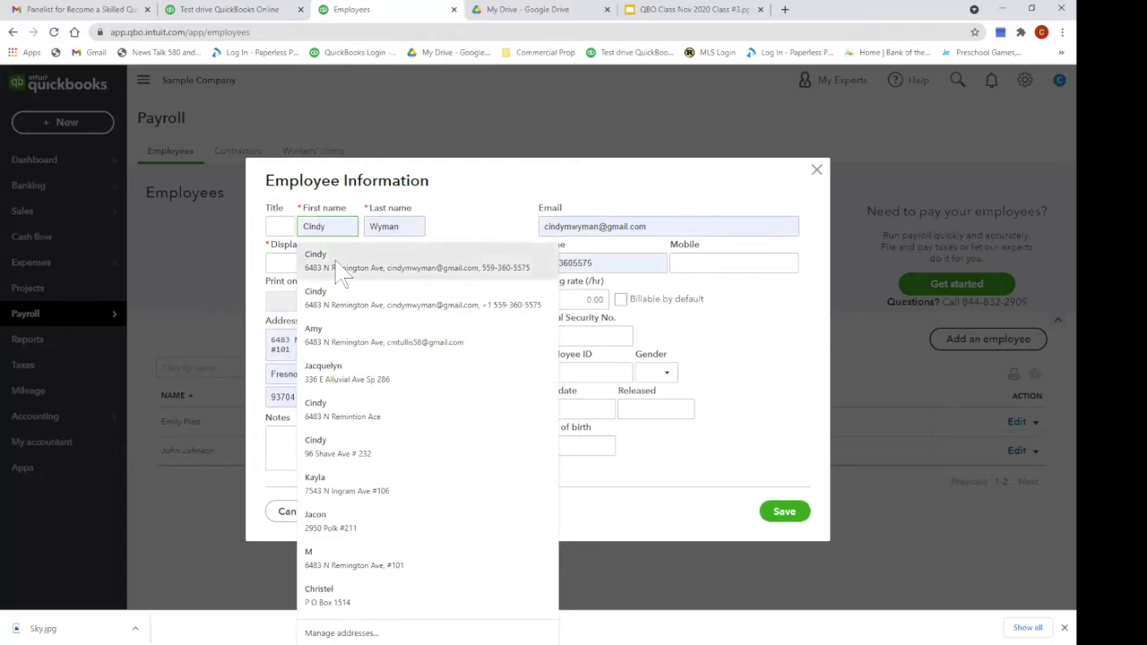
click(333, 259)
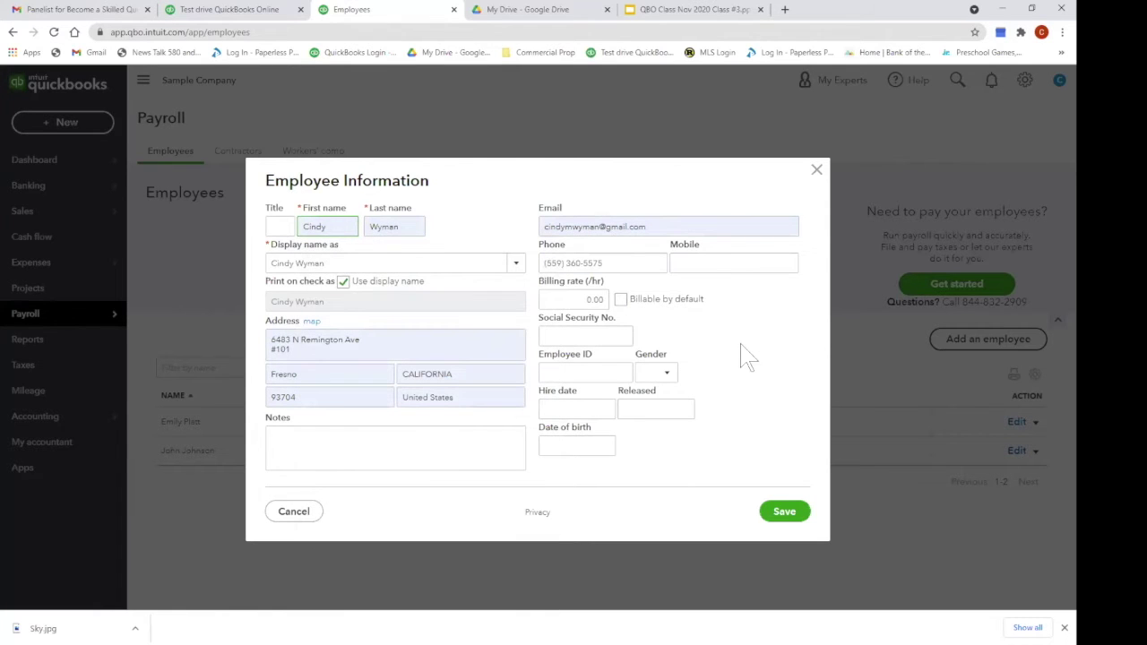
- Enter the employee's Social Security number, set the gender to Female and save the employee
click(562, 333)
text(123456789)
click(668, 375)
click(655, 438)
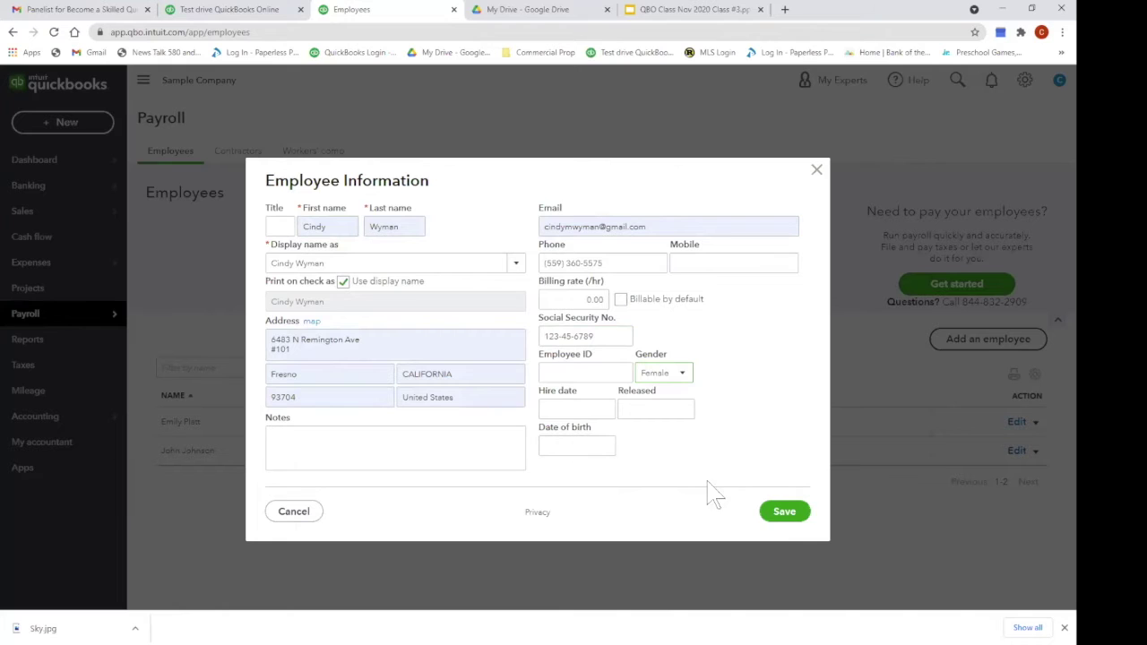
click(792, 518)
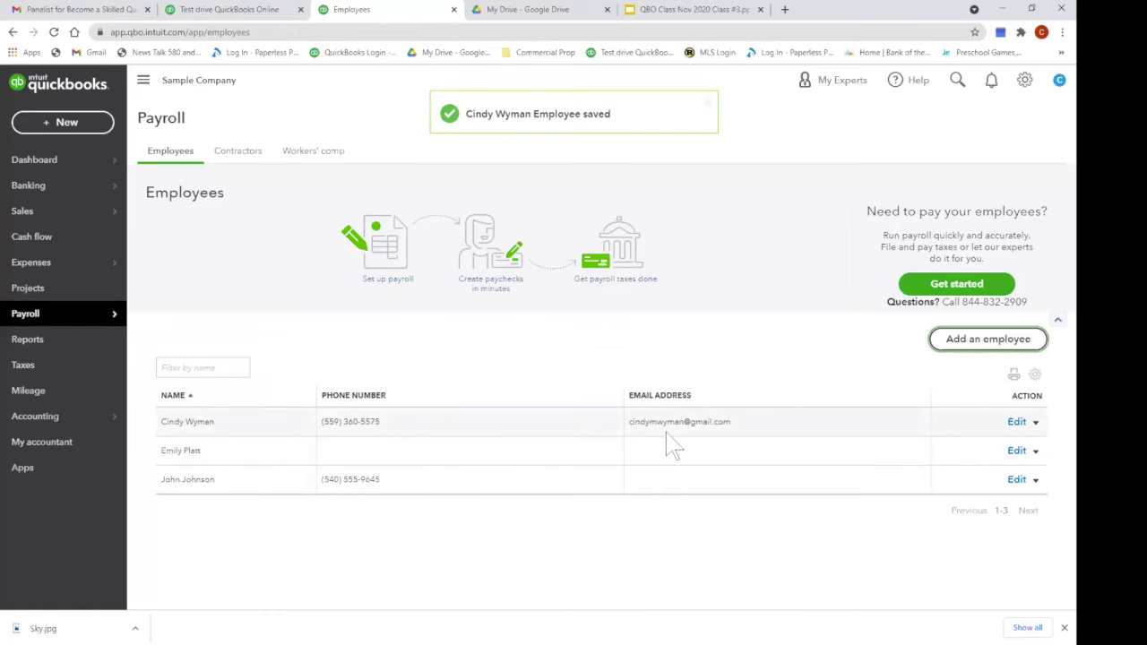
- Check the new employee's available actions and review the employee record, closing it without changes
click(1036, 424)
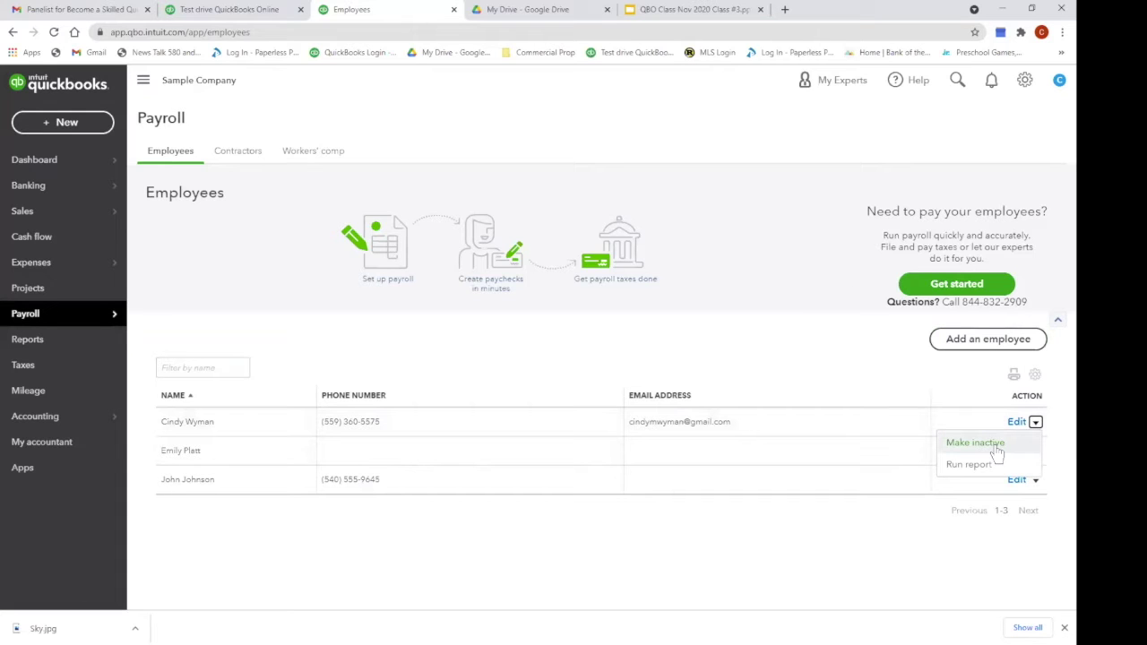
click(986, 393)
click(1017, 423)
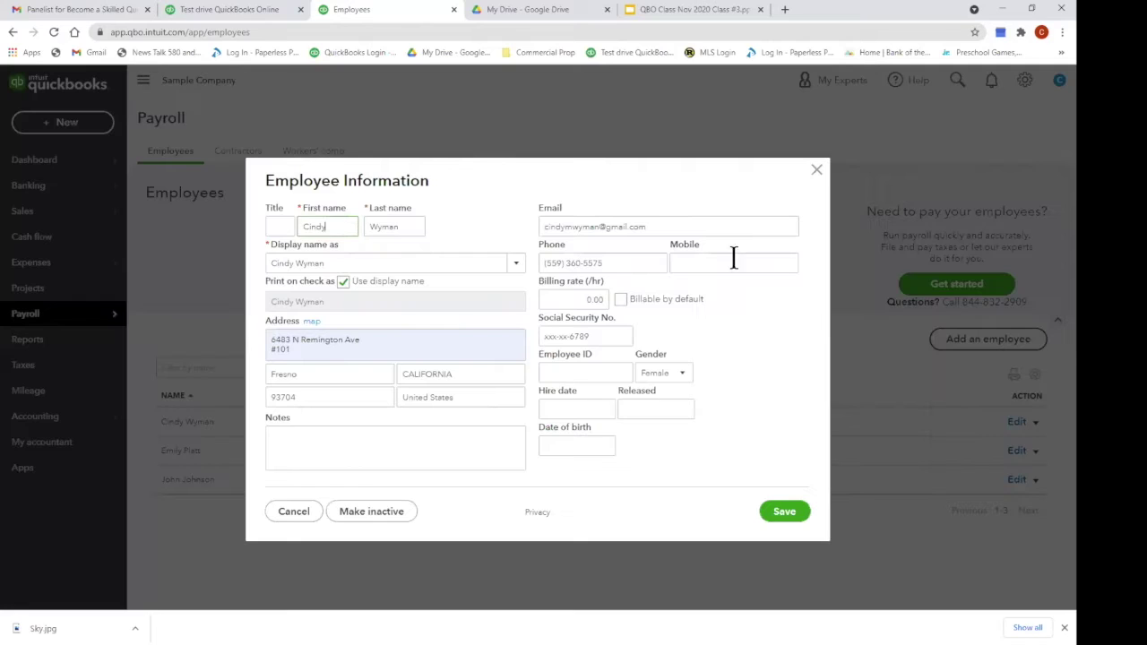
click(278, 513)
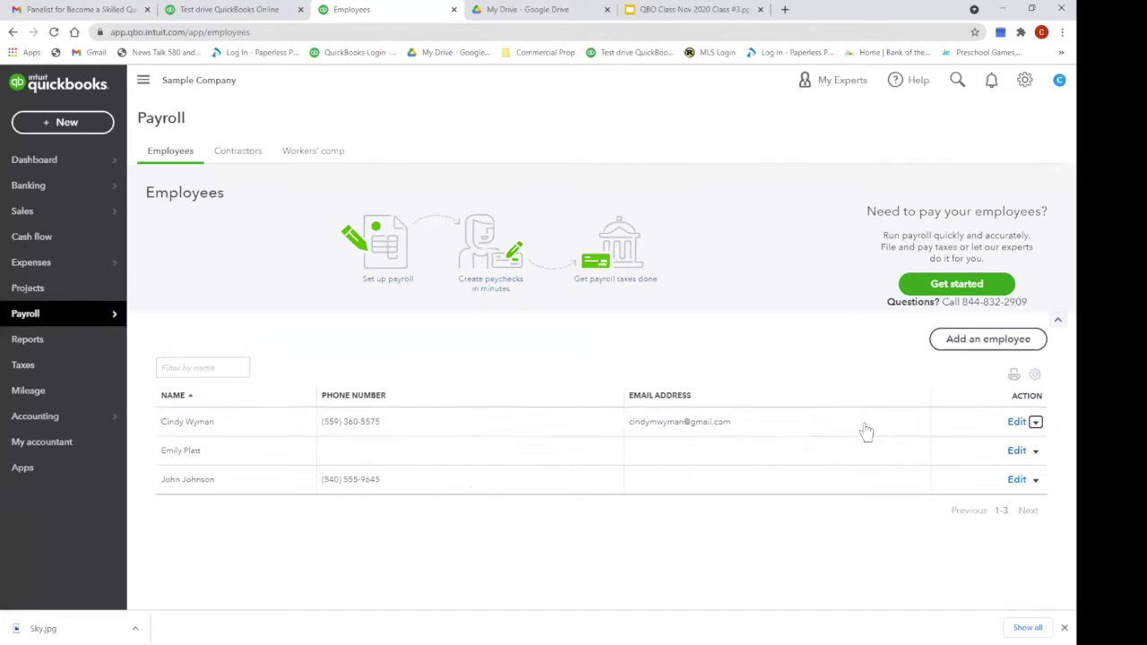
- Run the time activities report for the last listed employee, covering This Year
click(1035, 482)
click(987, 524)
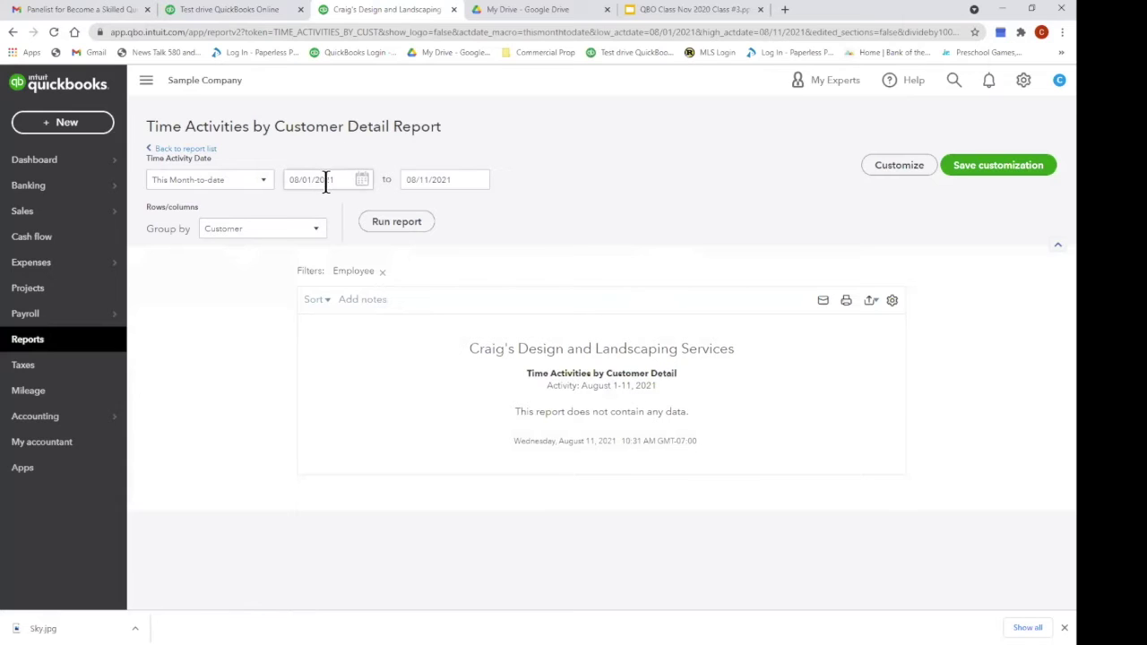
click(263, 182)
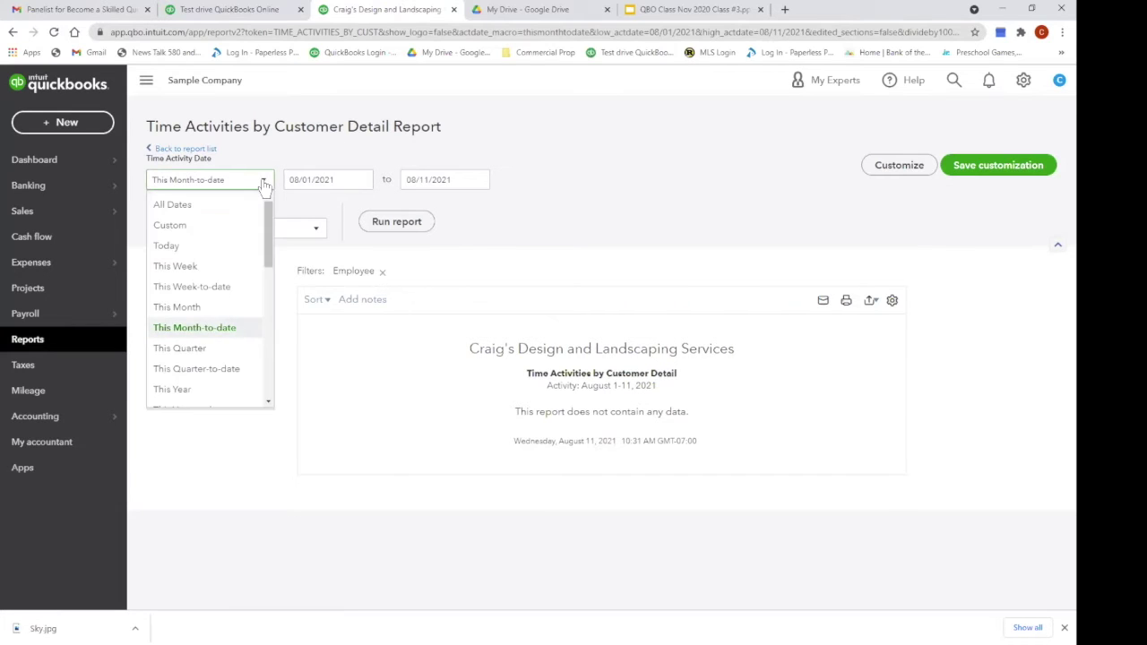
click(201, 390)
click(394, 224)
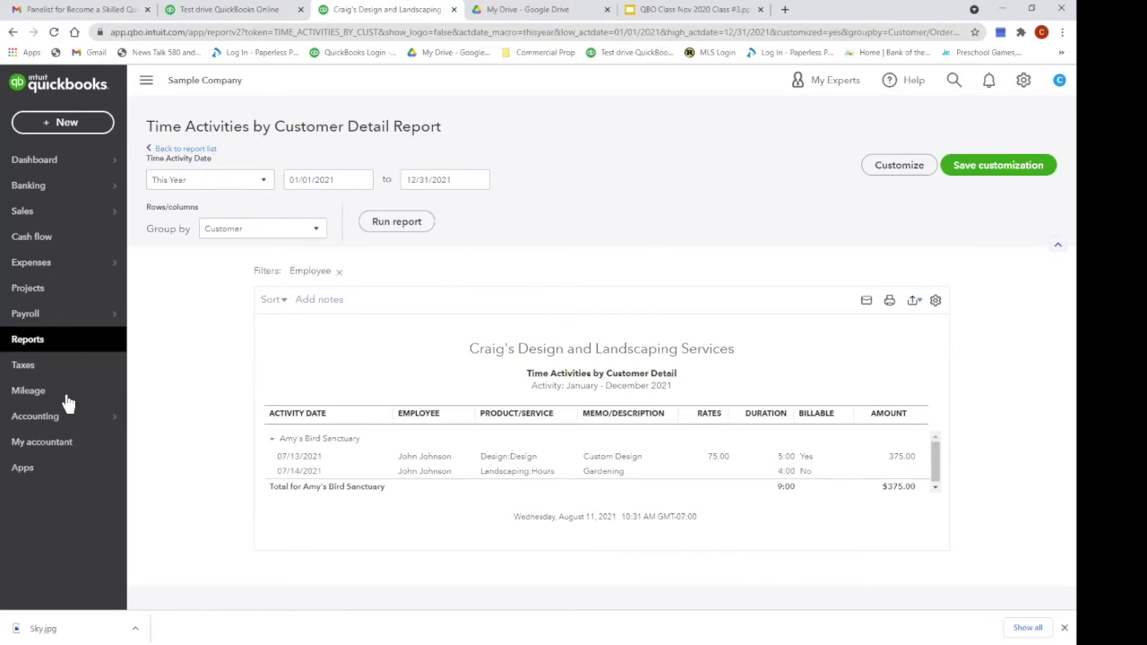
- Return to Payroll, look at the Contractors and Workers' comp pages, and go back to the Employees list
mouse_move(49, 316)
click(41, 340)
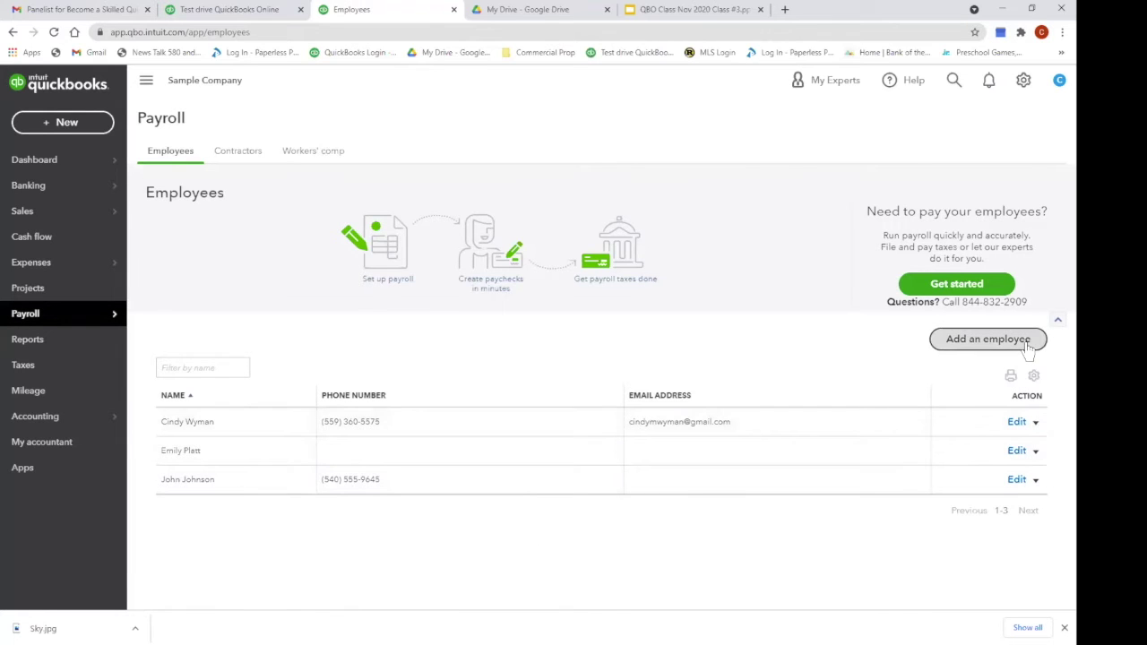
click(238, 150)
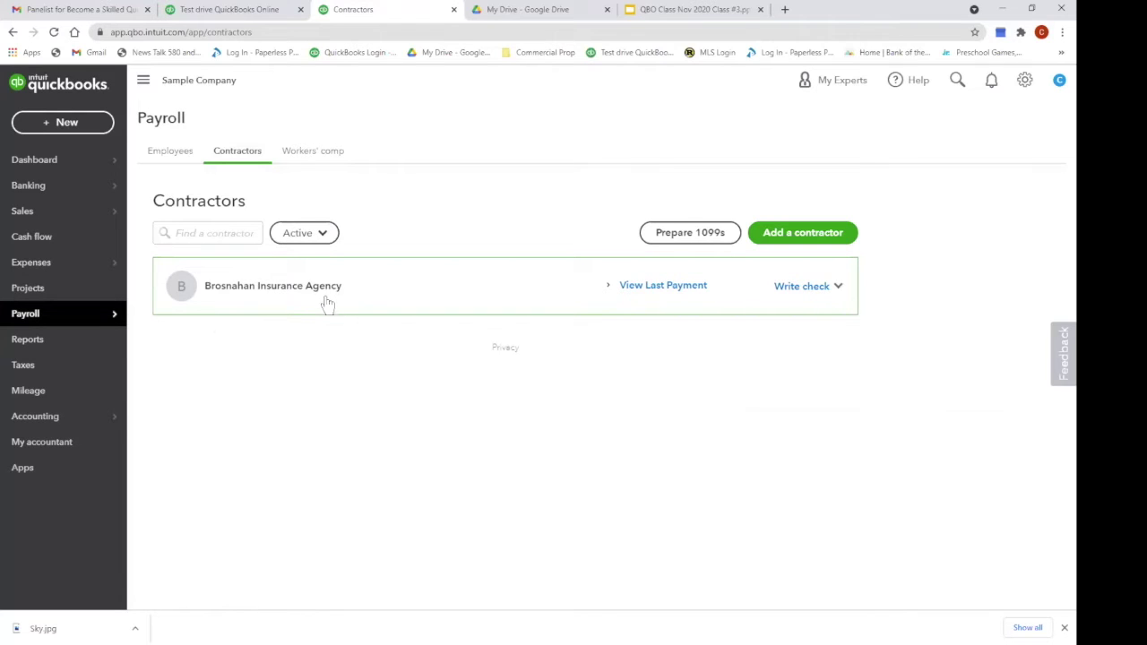
click(324, 162)
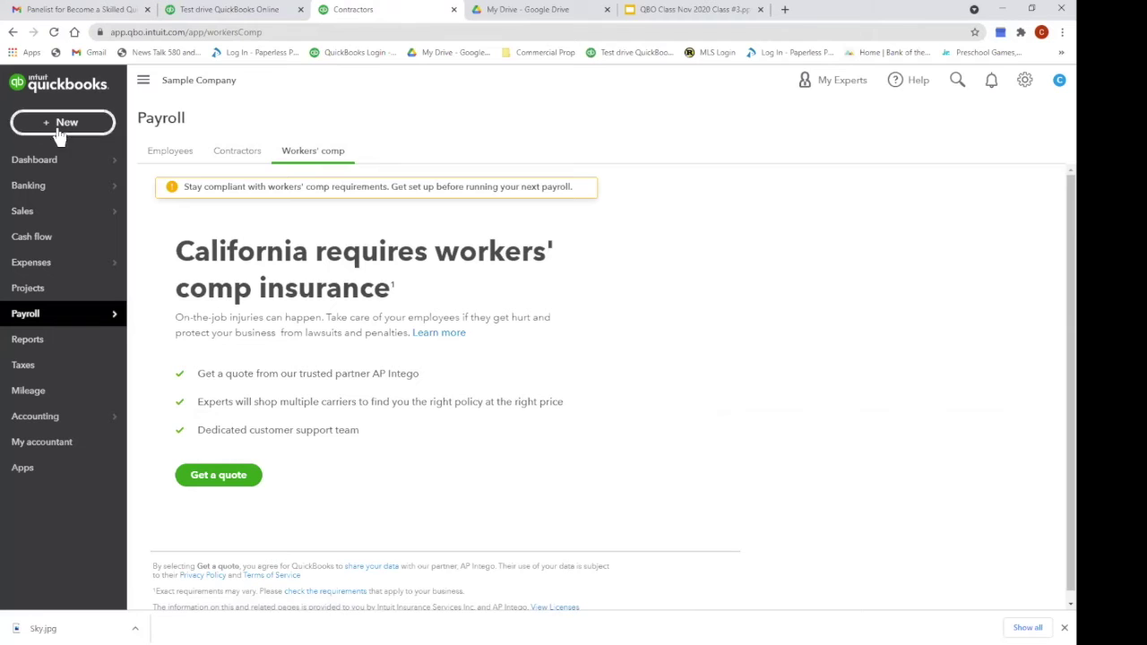
click(164, 158)
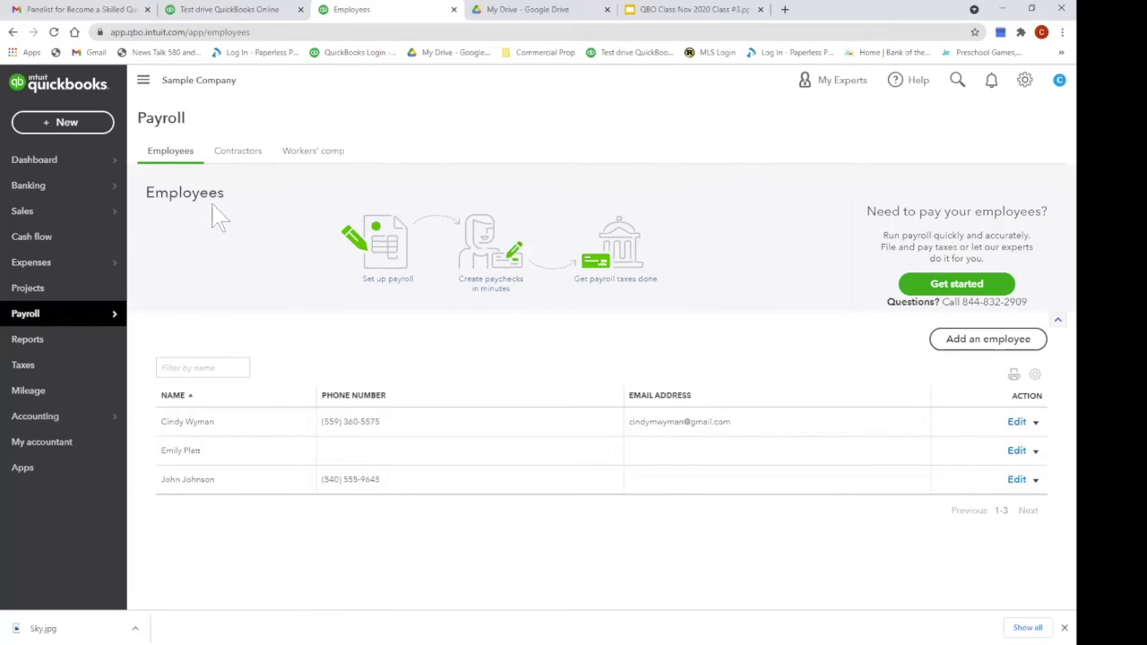
- Try to start the payroll setup, and go back to the Employees page
click(966, 287)
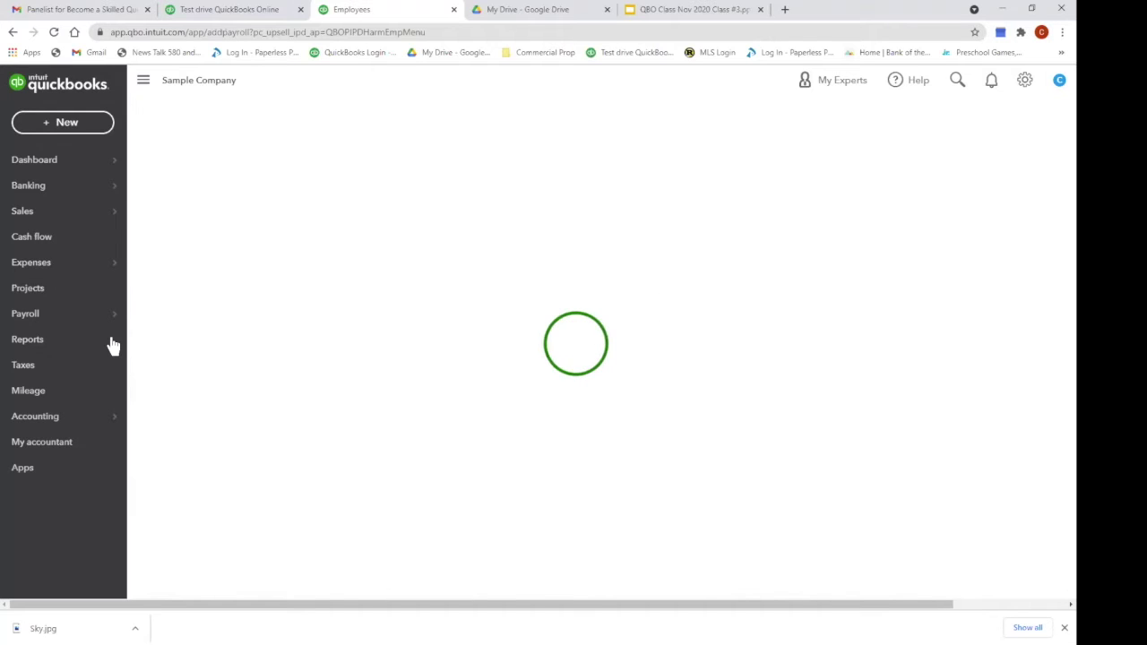
click(58, 315)
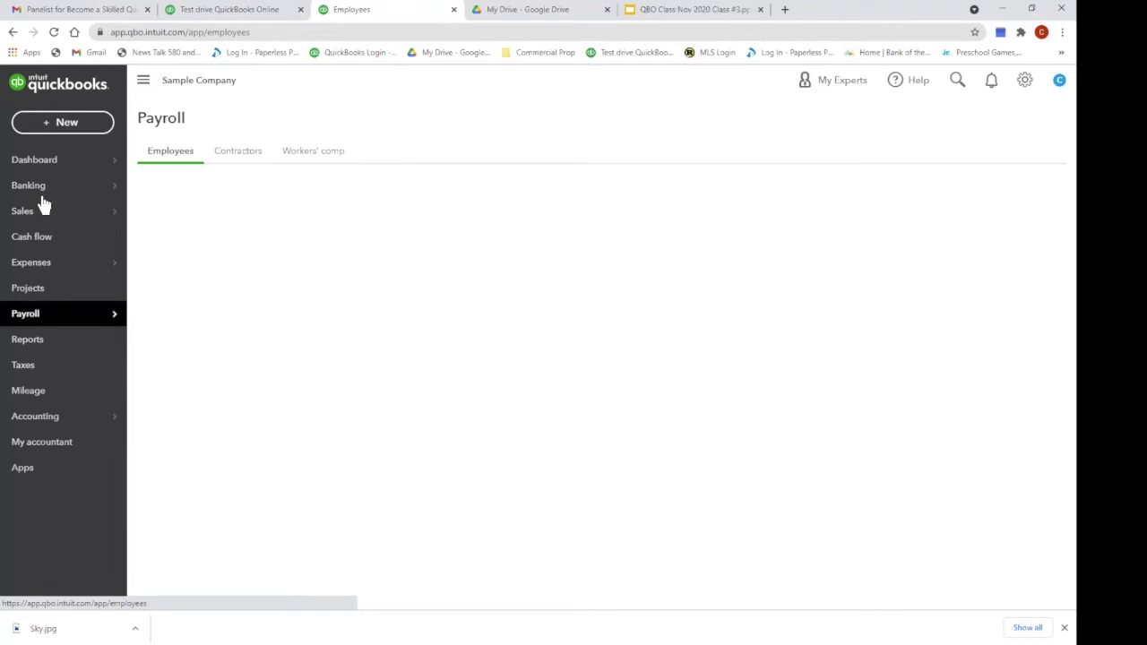
- View the bank transactions page and return to the Payroll Contractors list
mouse_move(42, 231)
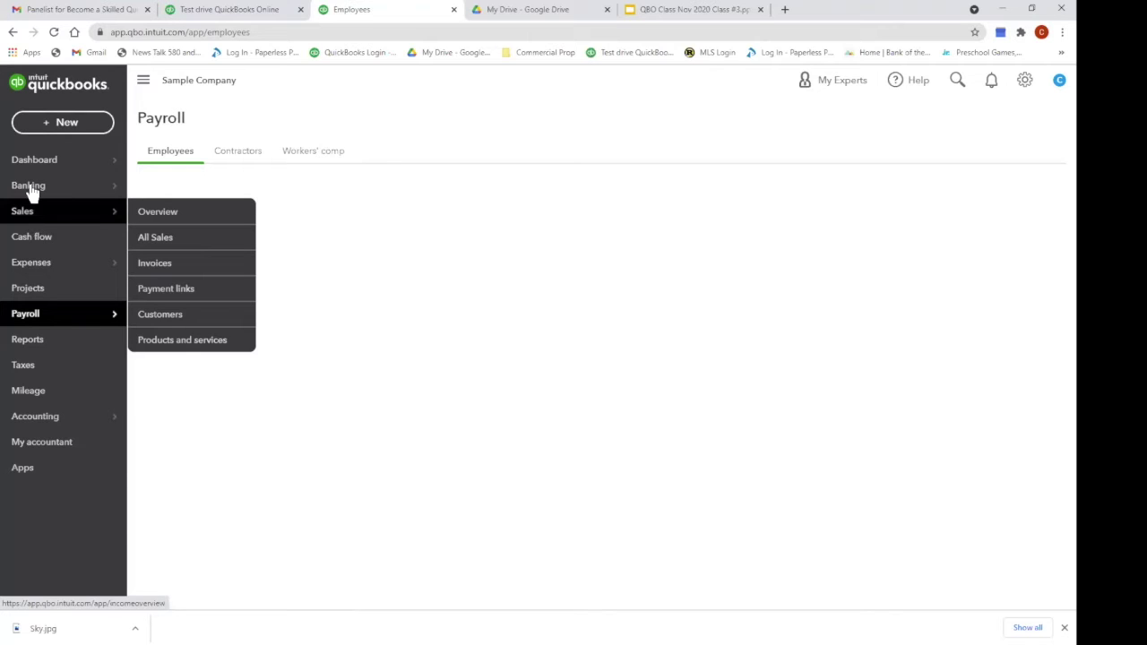
mouse_move(31, 188)
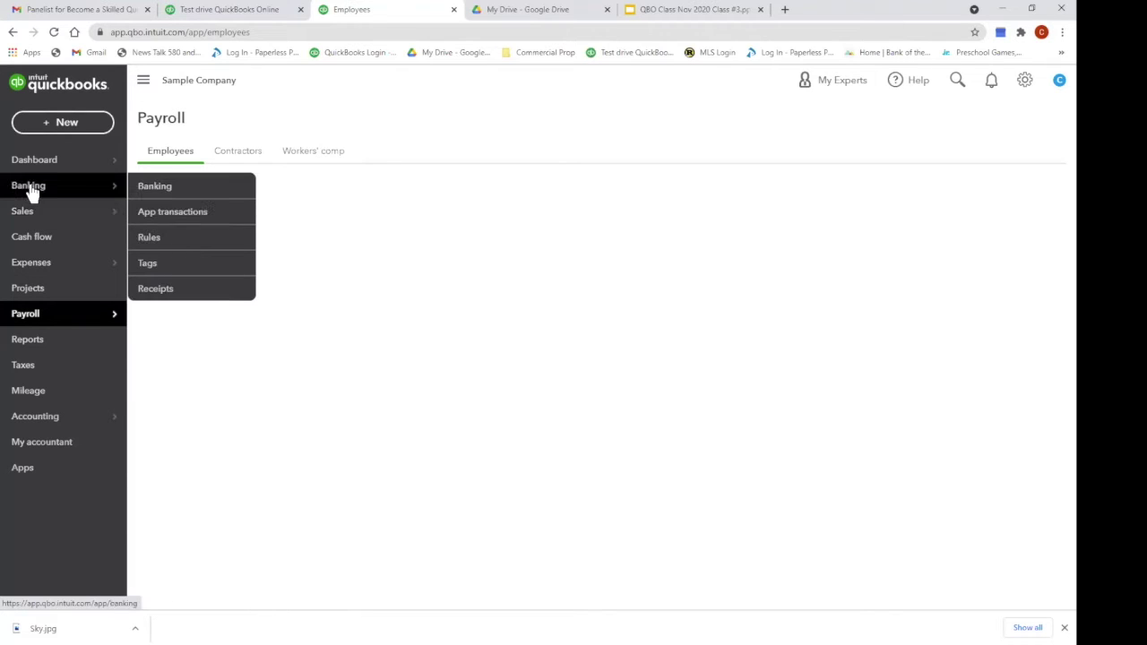
click(164, 194)
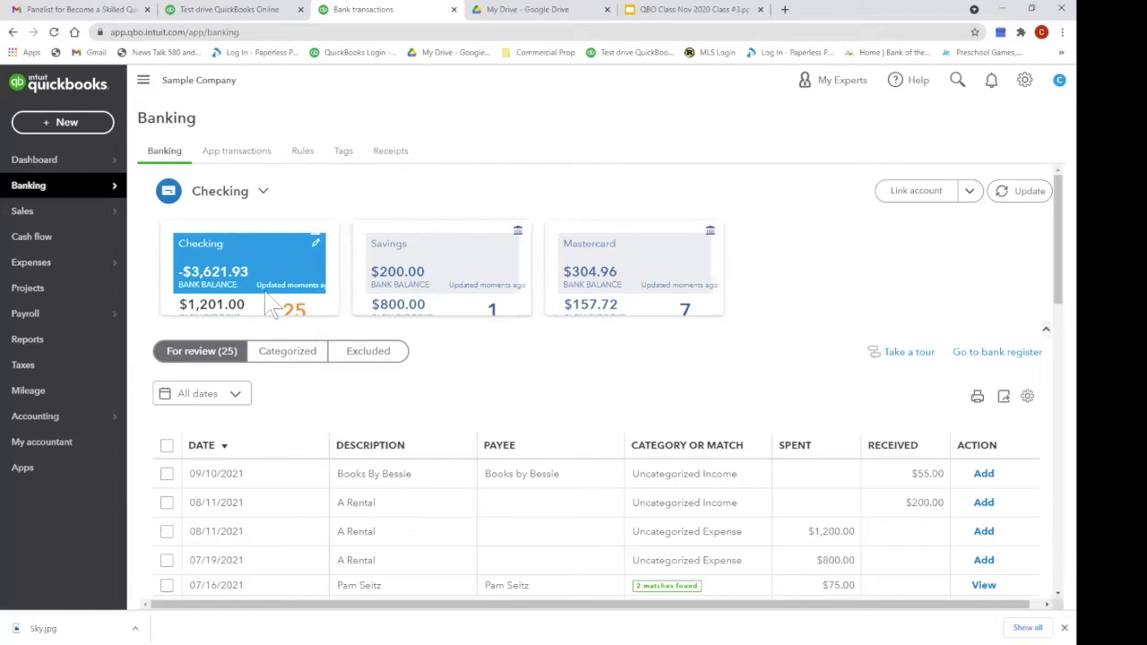
click(36, 317)
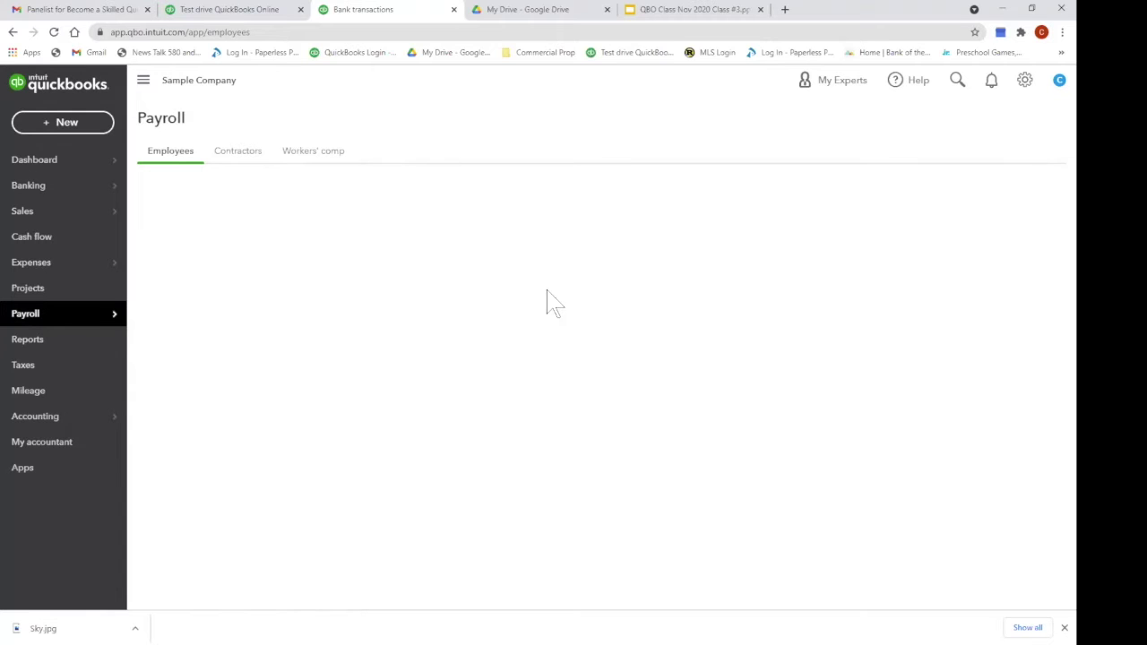
click(249, 156)
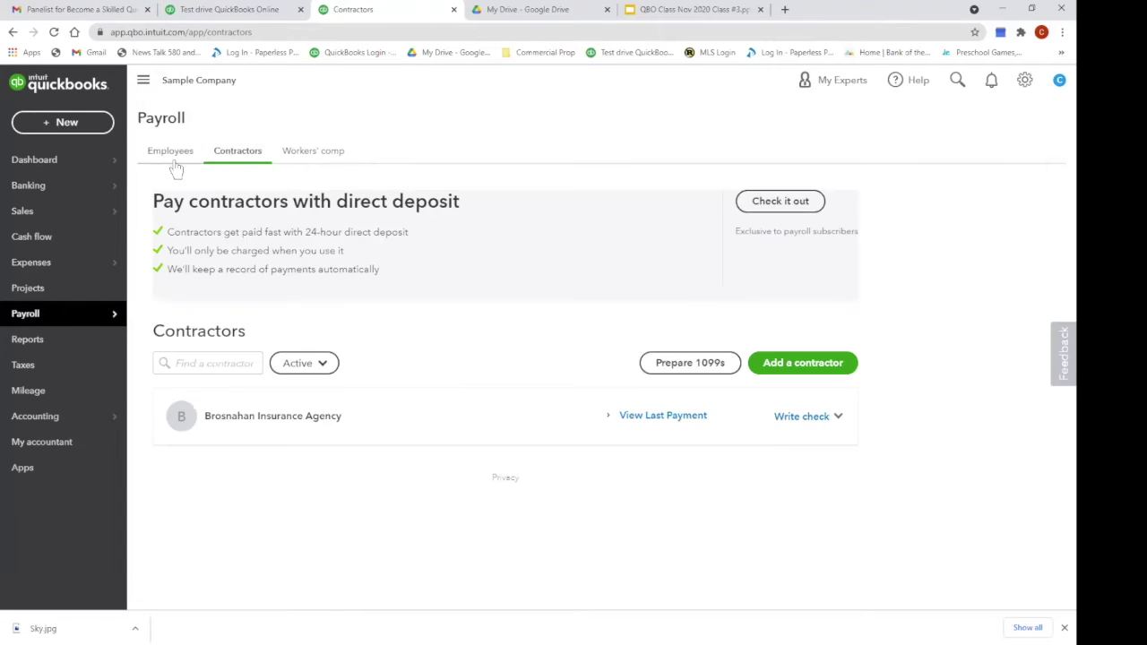
- Look at the Payroll Employees and Workers' comp pages, and return to Employees
click(175, 152)
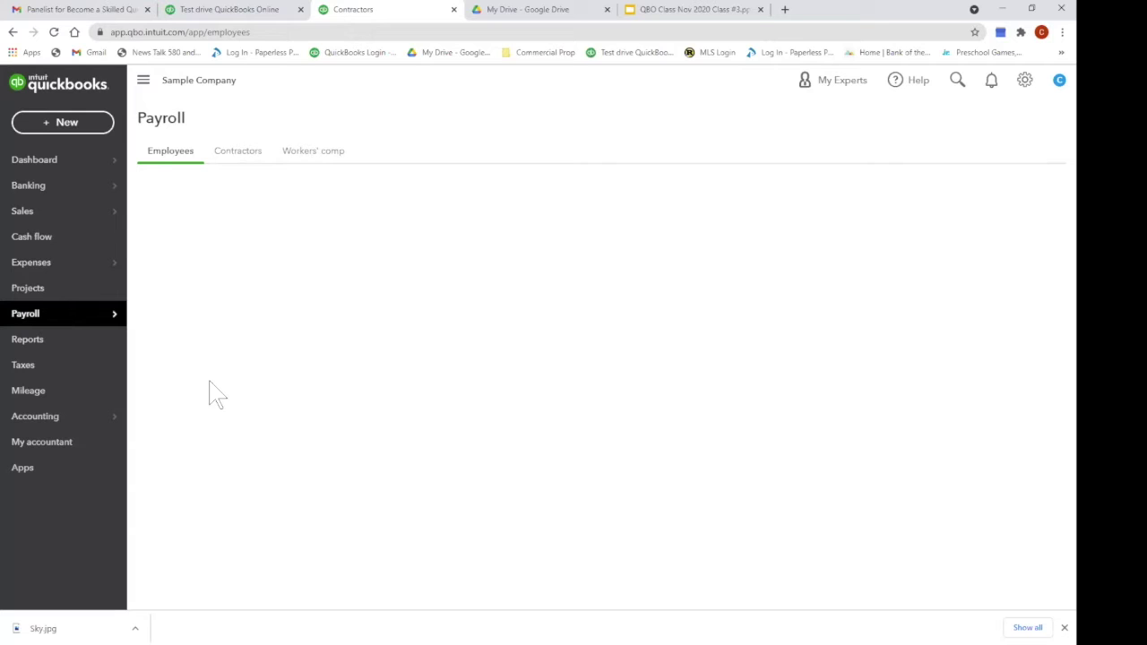
click(302, 170)
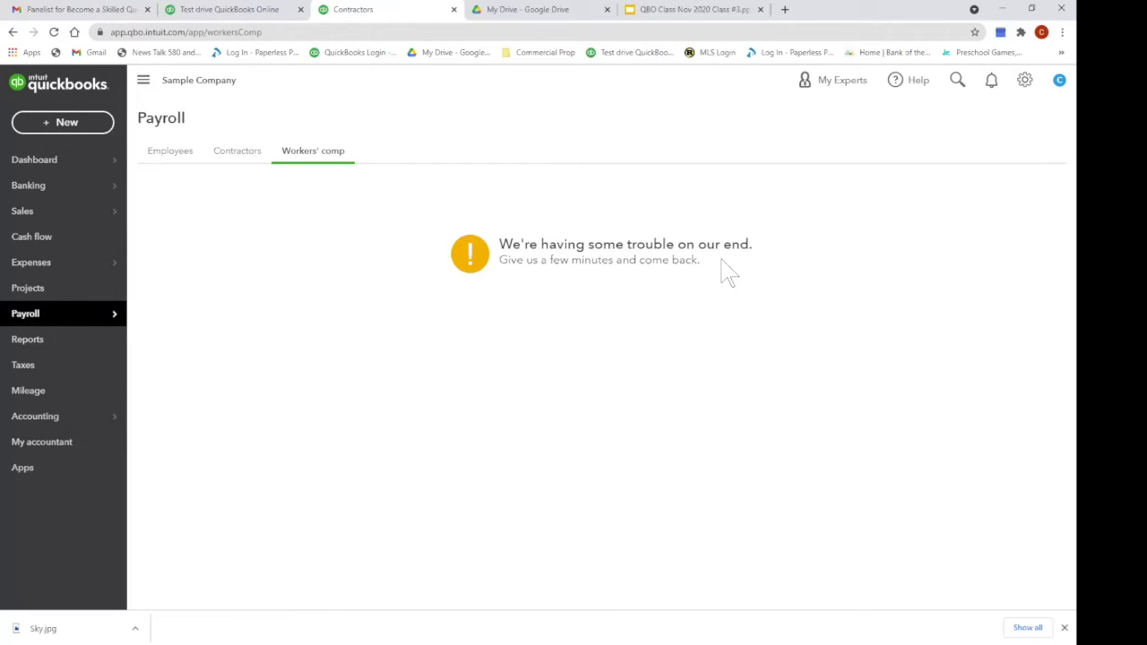
click(179, 152)
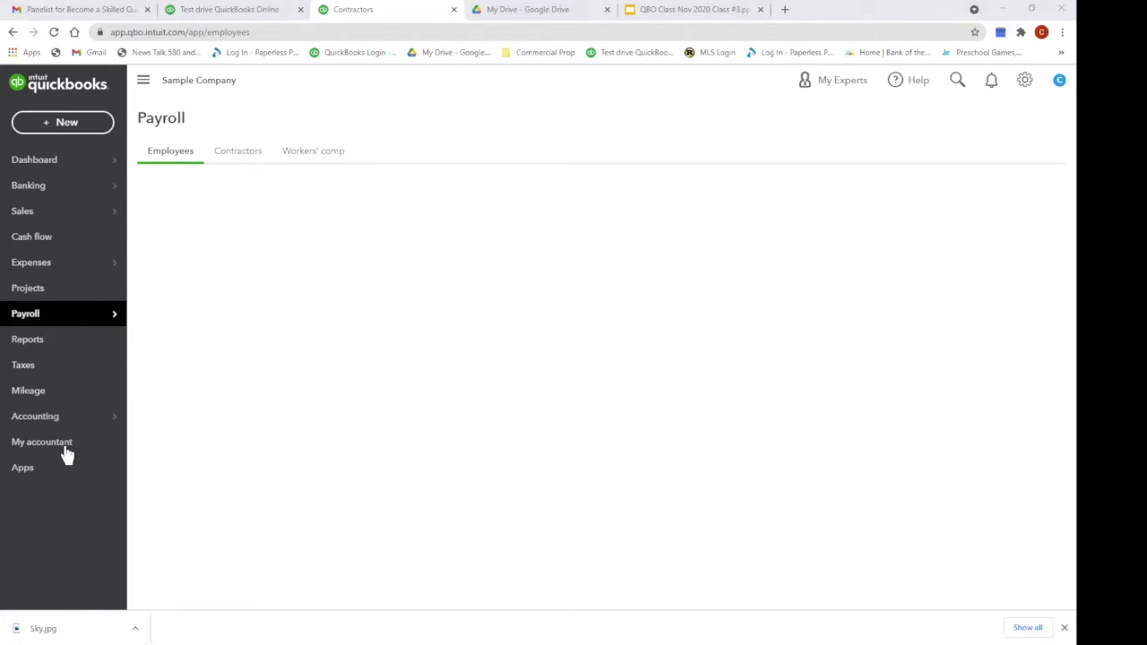
- Go to the management reports and look at the available actions for the Company Overview report
click(57, 349)
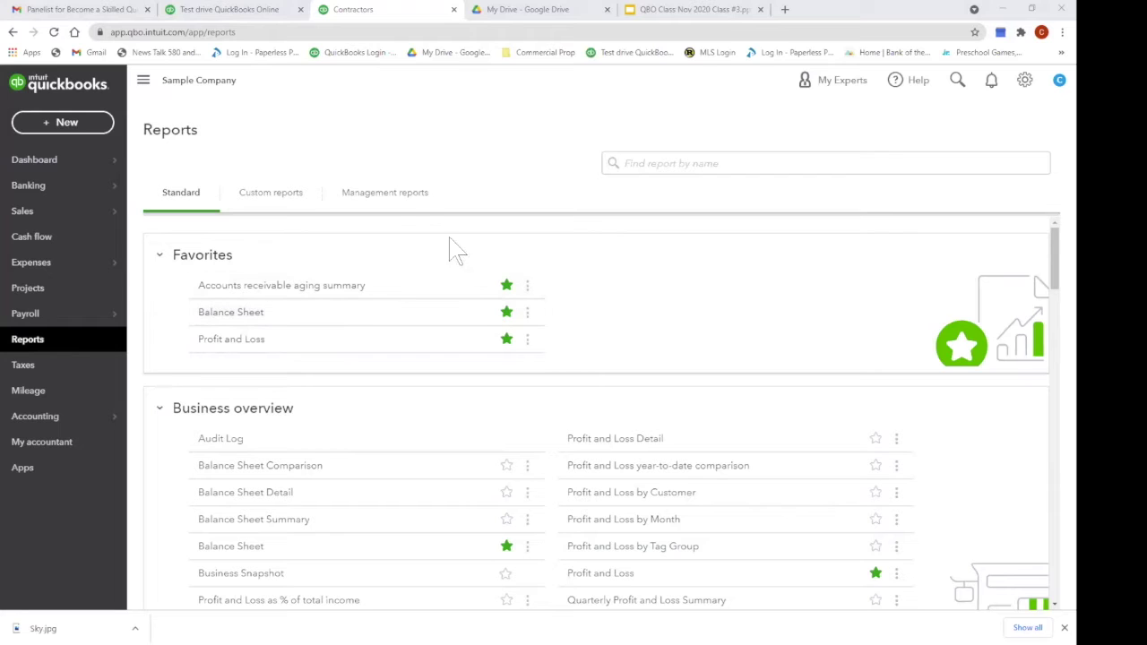
click(395, 199)
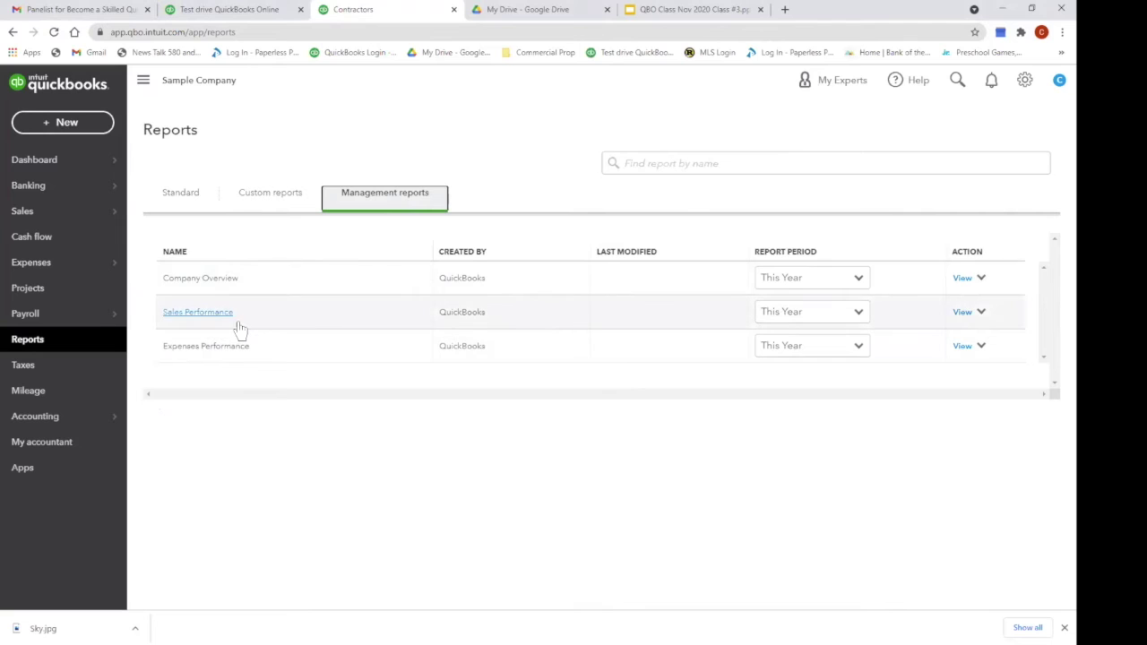
click(982, 279)
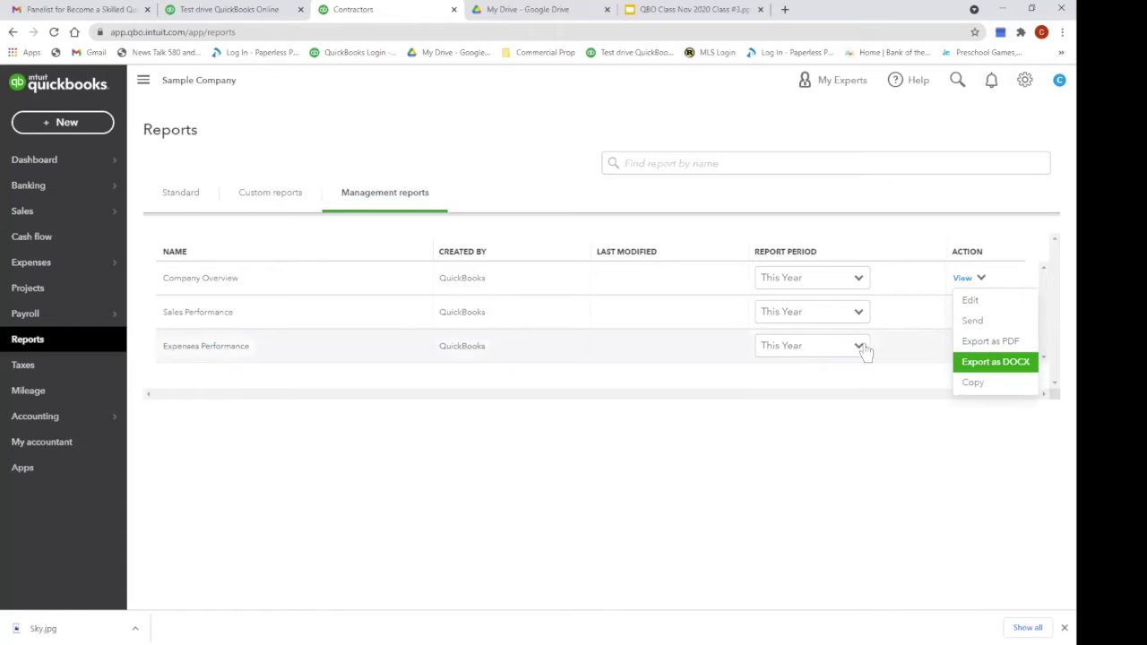
click(911, 328)
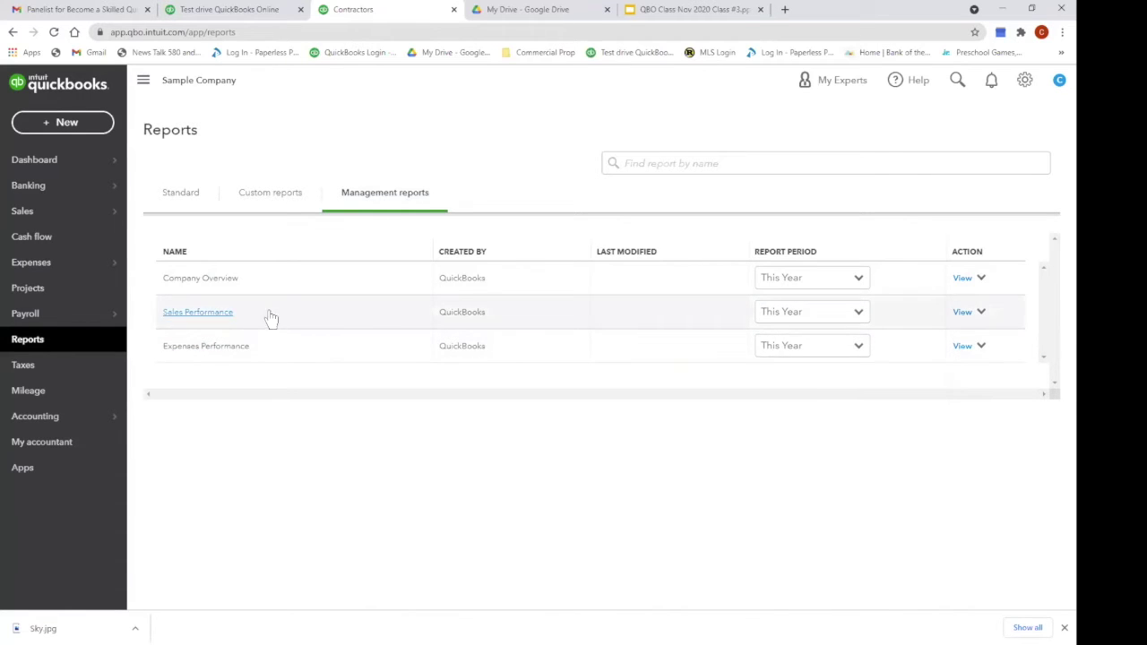
- Preview the Sales Performance management report and review its cover, table of contents and Profit and Loss pages
click(959, 312)
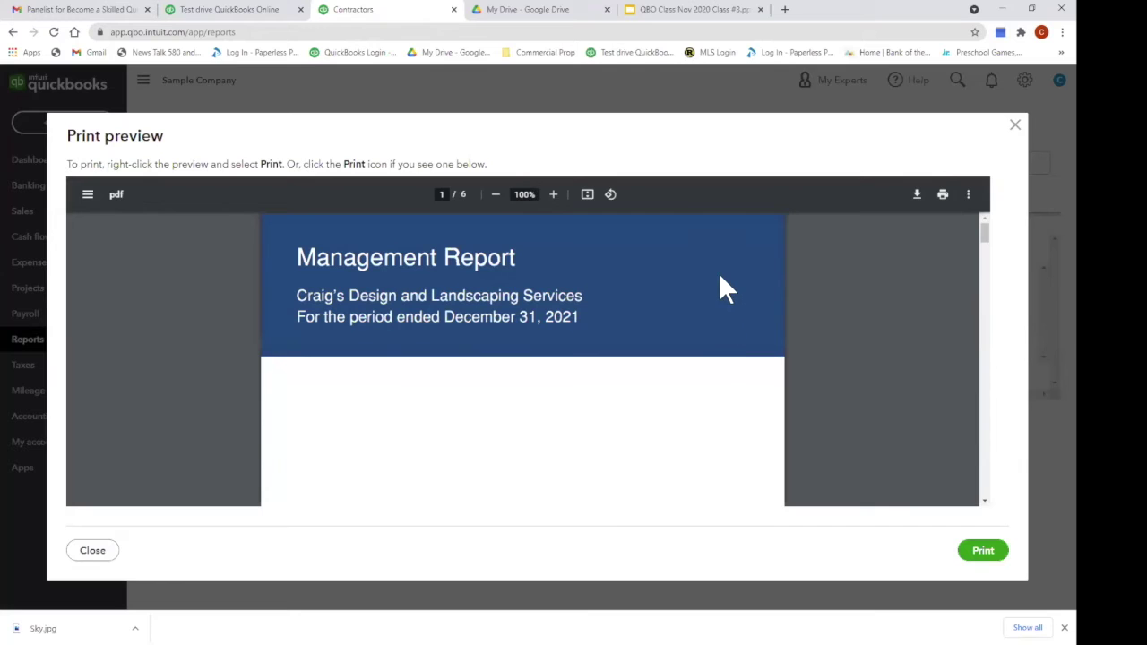
scroll(671, 277, down, 5)
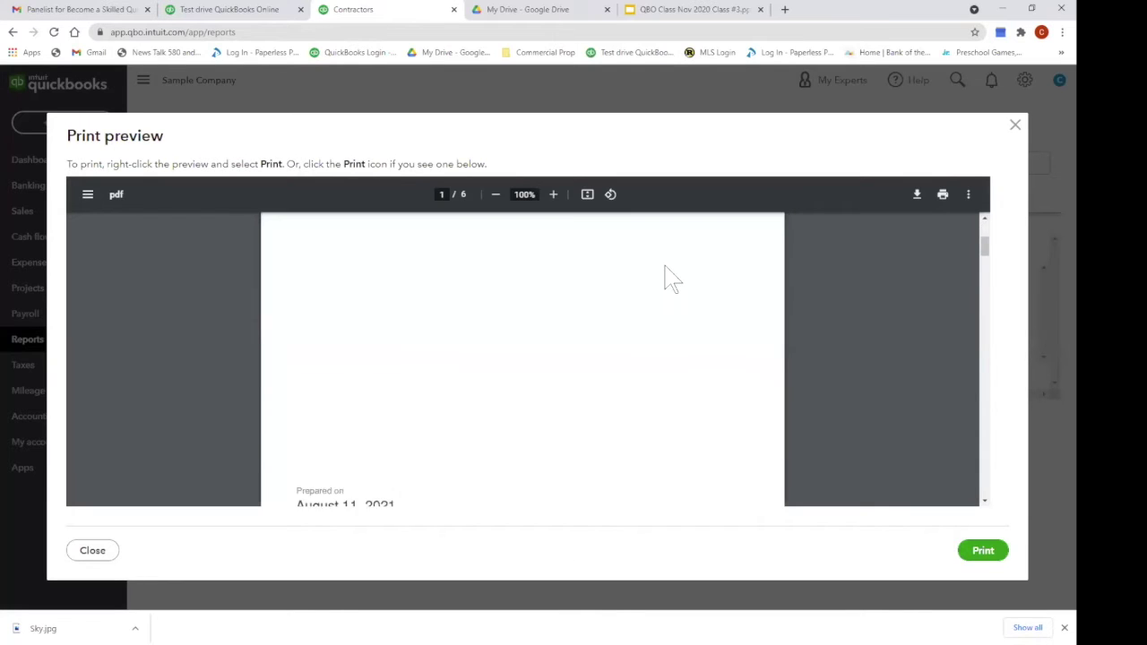
scroll(671, 277, down, 5)
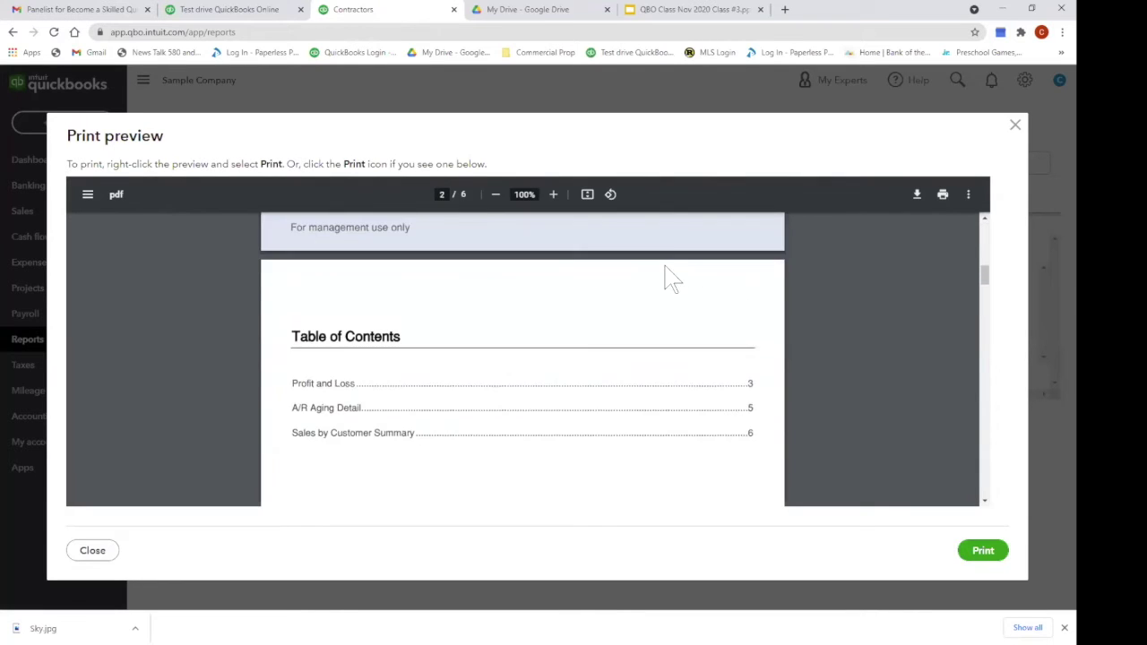
scroll(672, 278, down, 5)
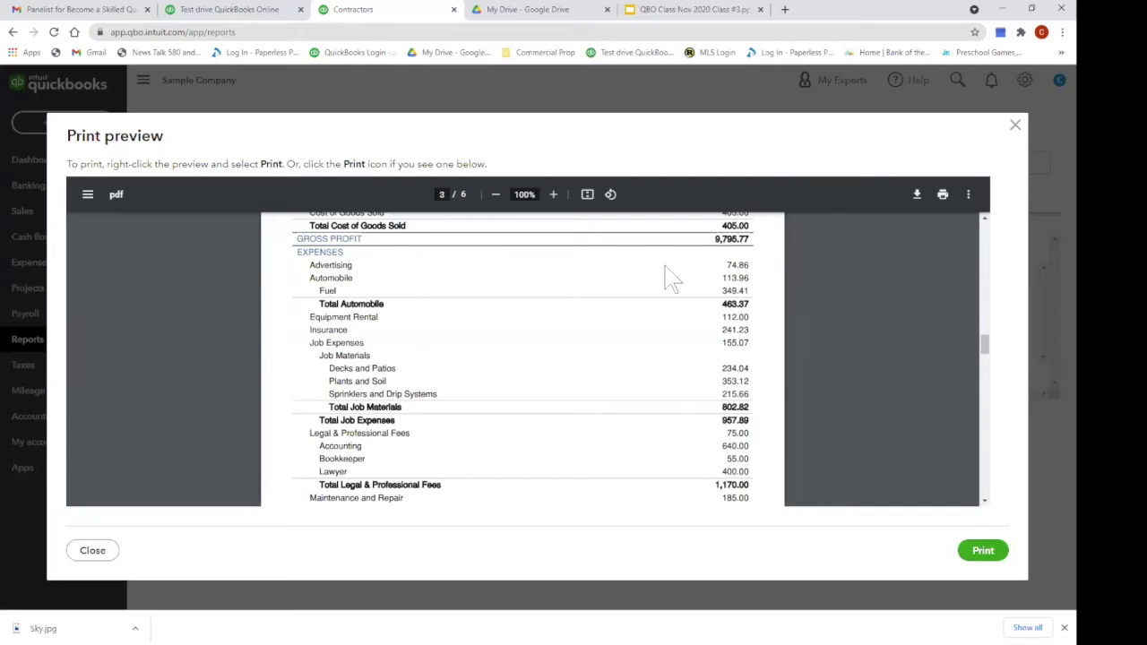
scroll(671, 279, up, 5)
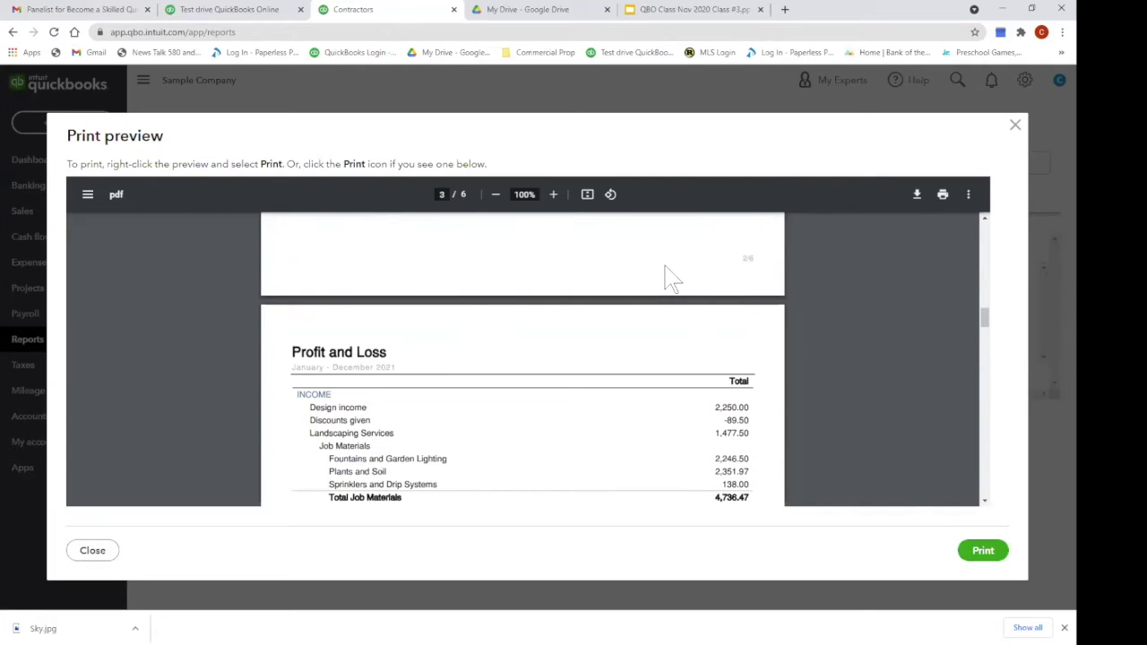
scroll(649, 341, down, 10)
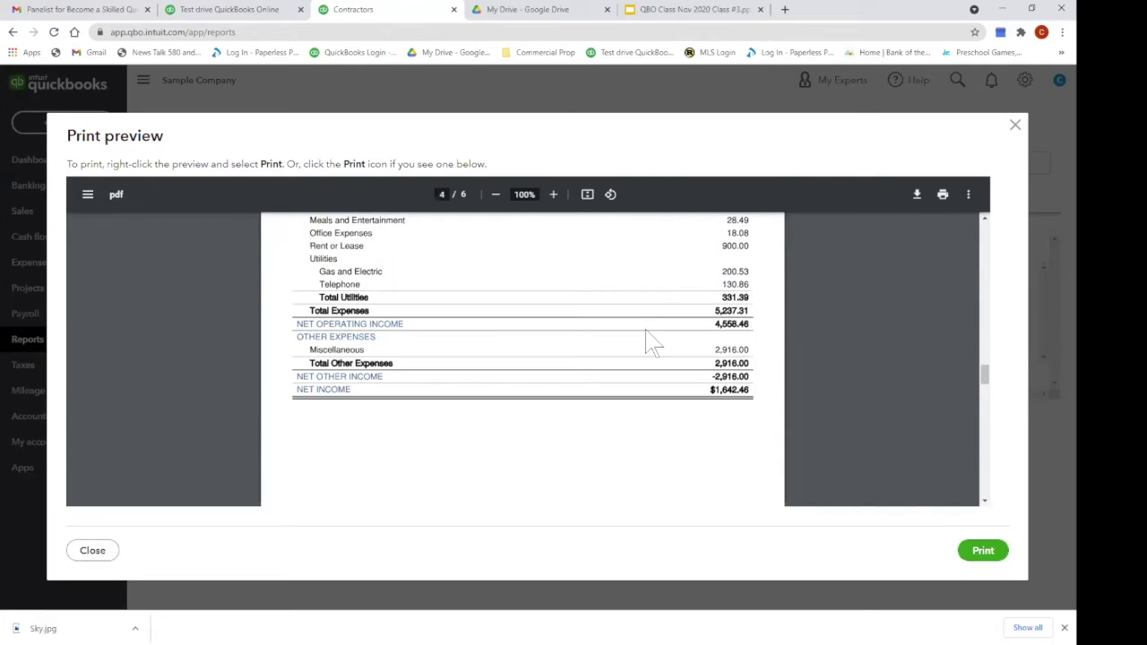
- Examine the A/R Aging Detail and Sales by Customer Summary pages of the Sales Performance report, and close the preview
scroll(649, 341, down, 8)
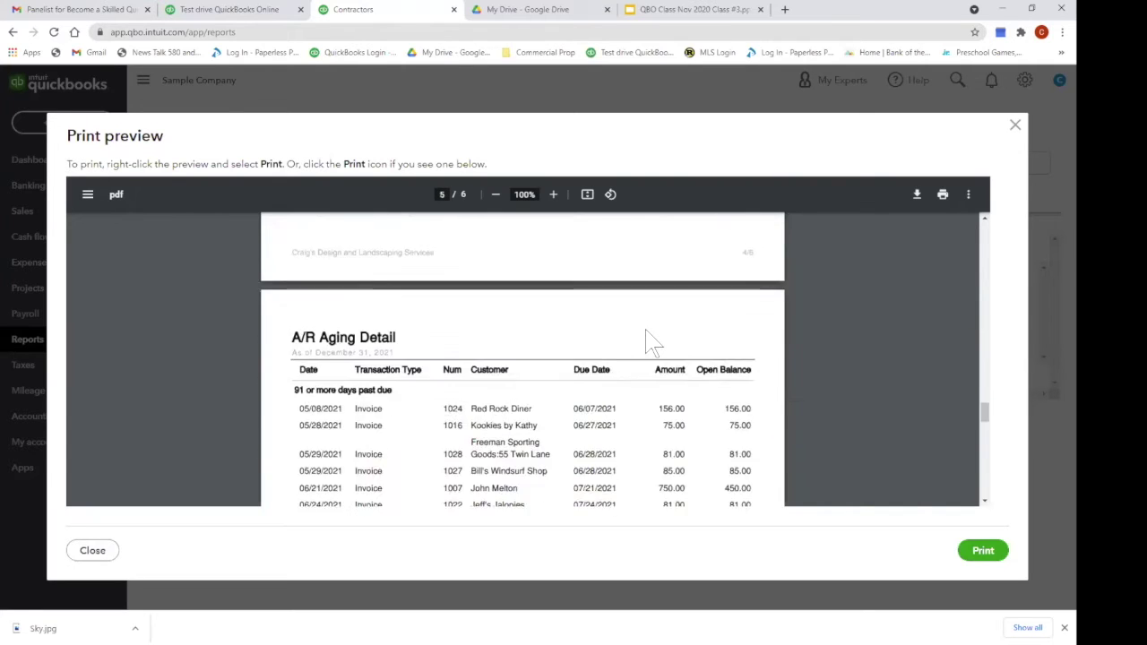
scroll(649, 341, up, 2)
scroll(649, 341, down, 3)
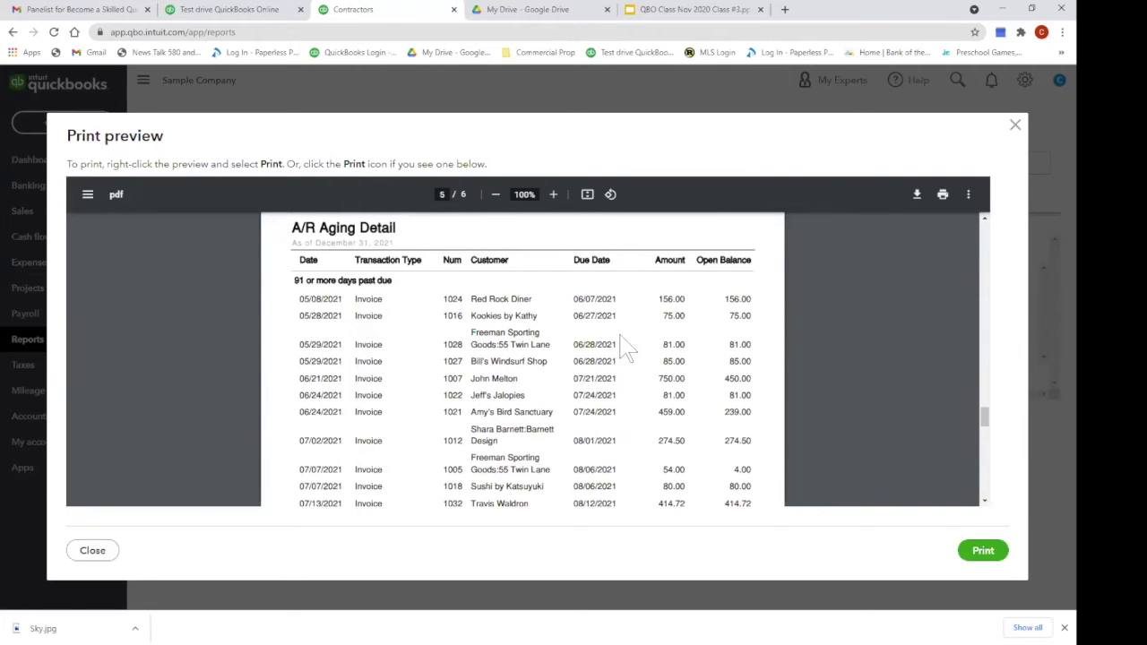
scroll(606, 370, down, 5)
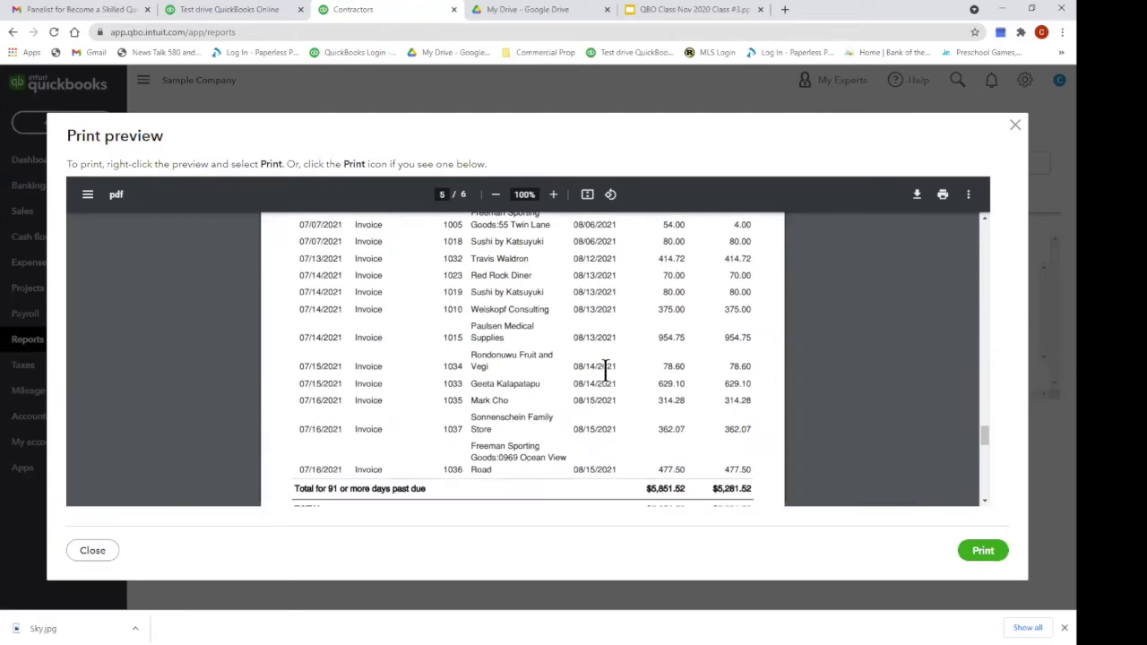
scroll(605, 371, up, 5)
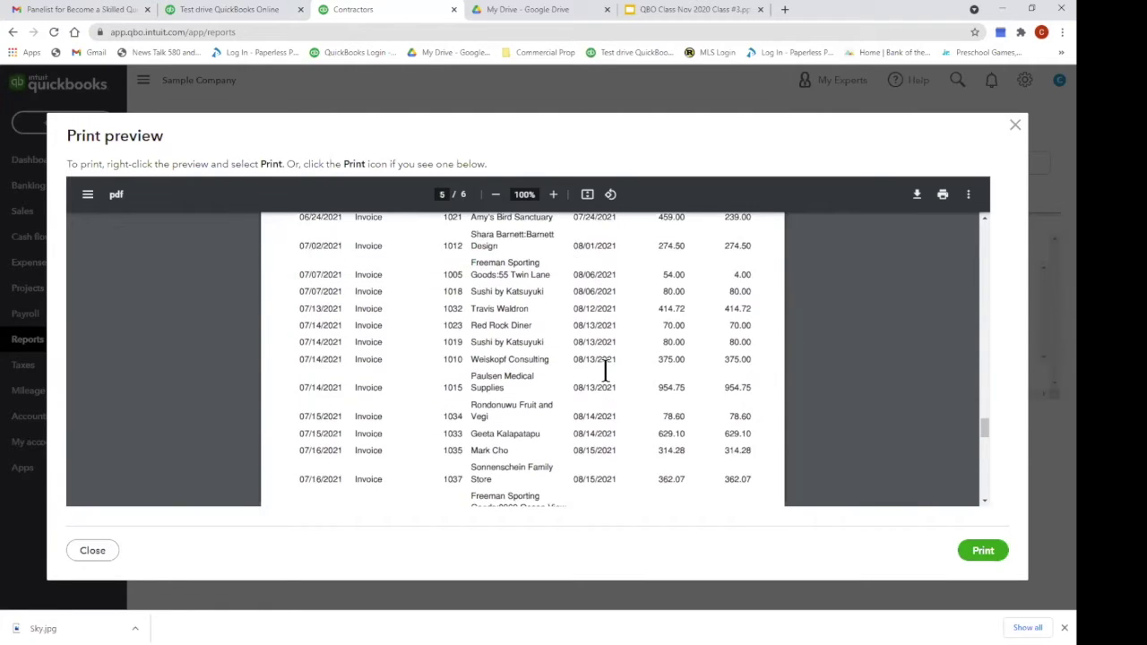
scroll(605, 371, down, 5)
scroll(605, 370, down, 3)
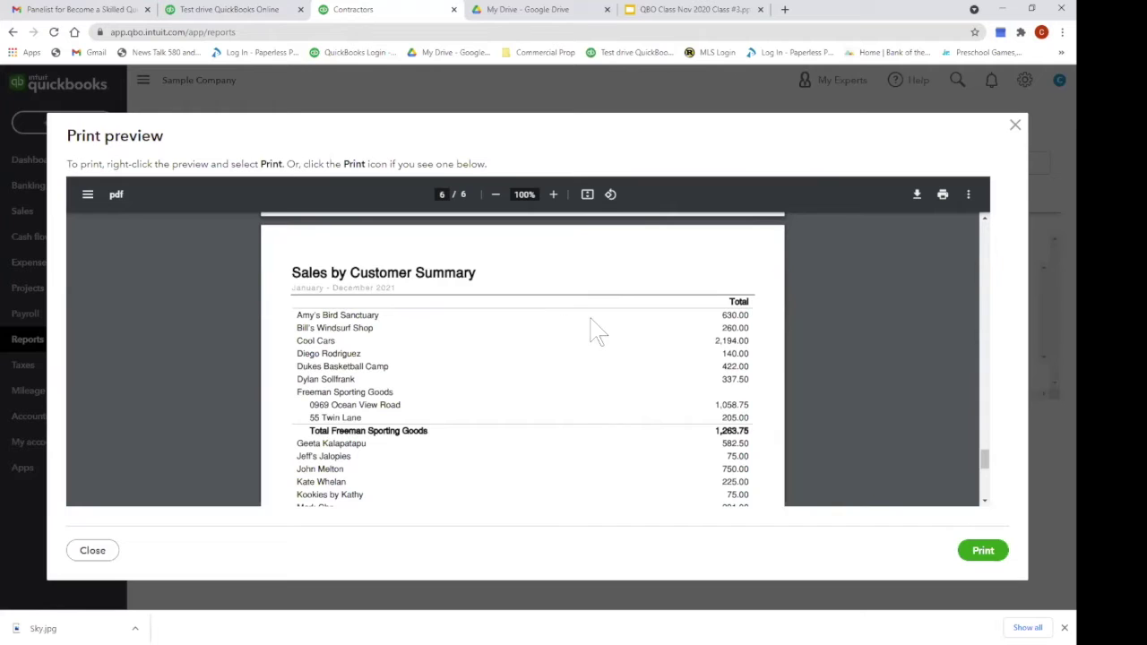
scroll(598, 332, down, 2)
scroll(598, 332, down, 2)
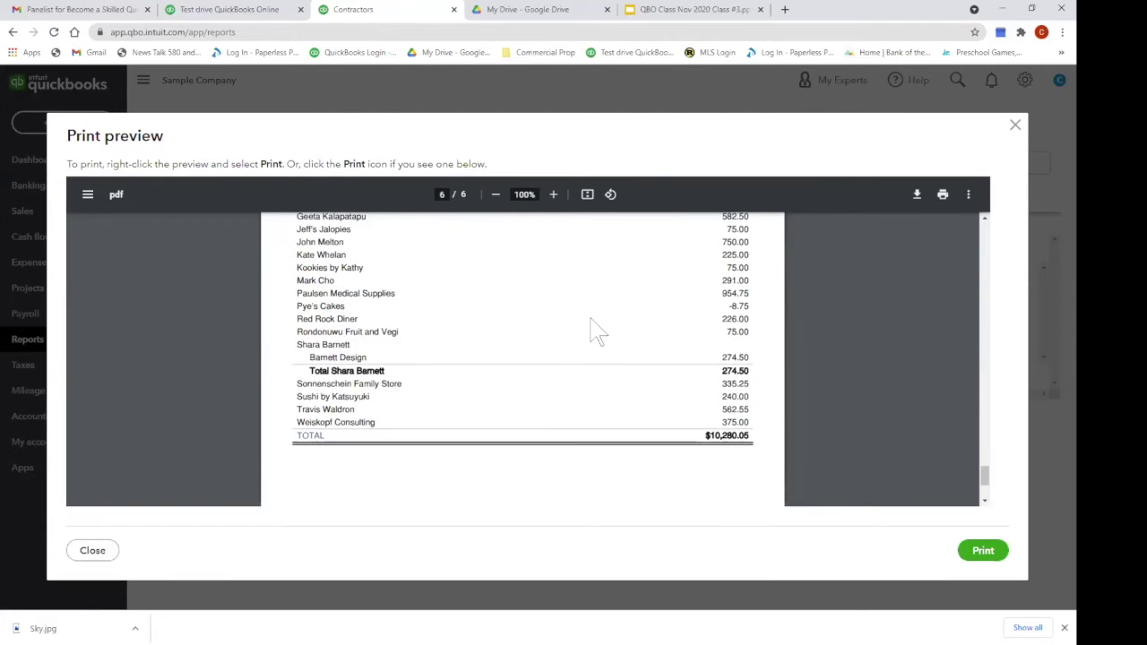
scroll(598, 331, up, 12)
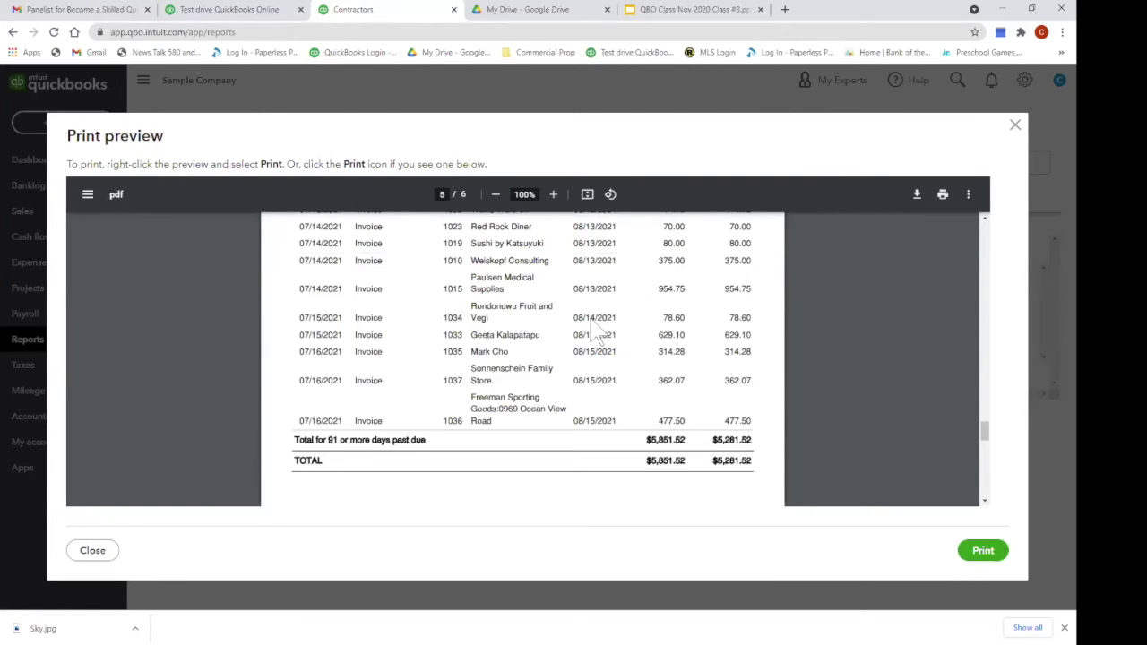
scroll(598, 332, up, 15)
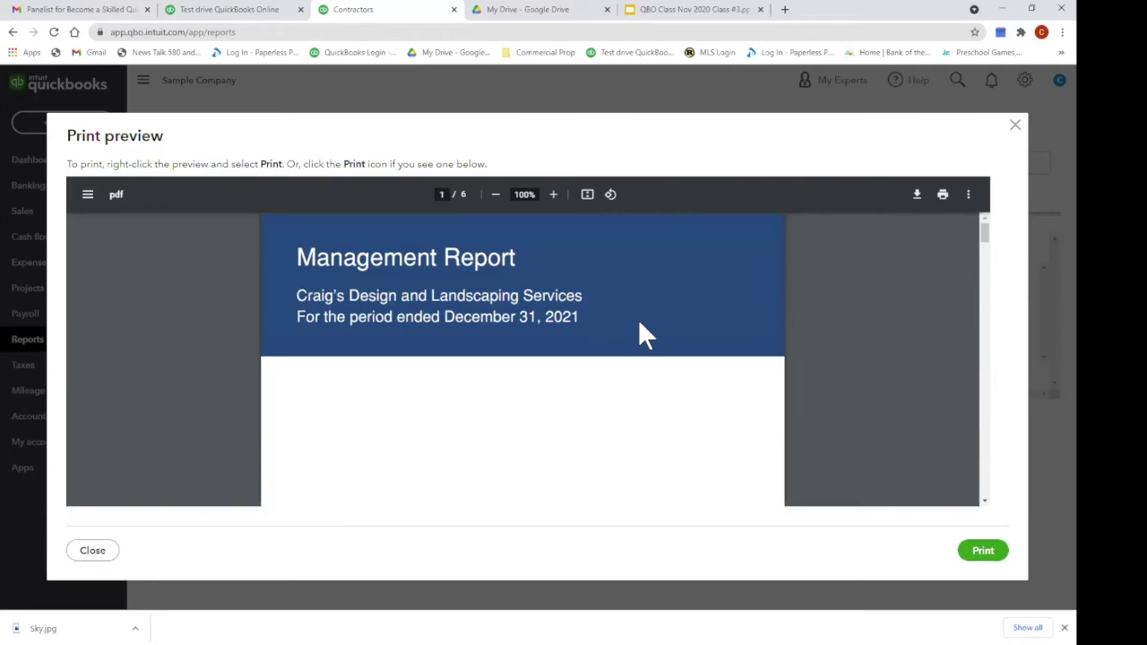
click(1016, 127)
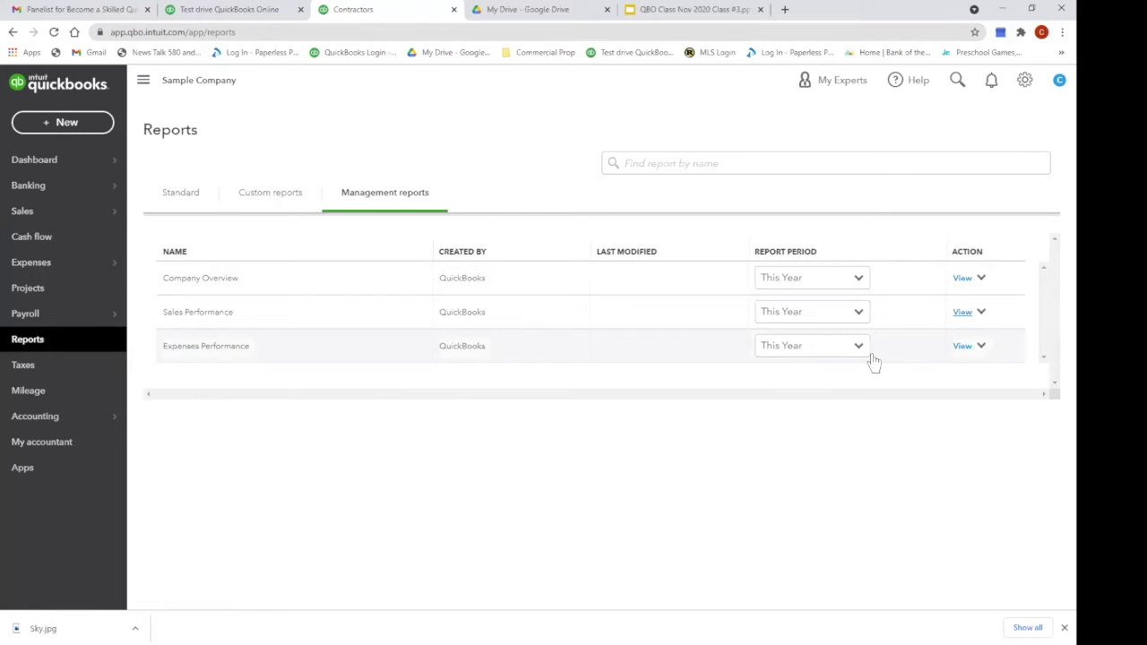
- Preview the Expenses Performance management report and review its table of contents and Profit and Loss pages
click(963, 347)
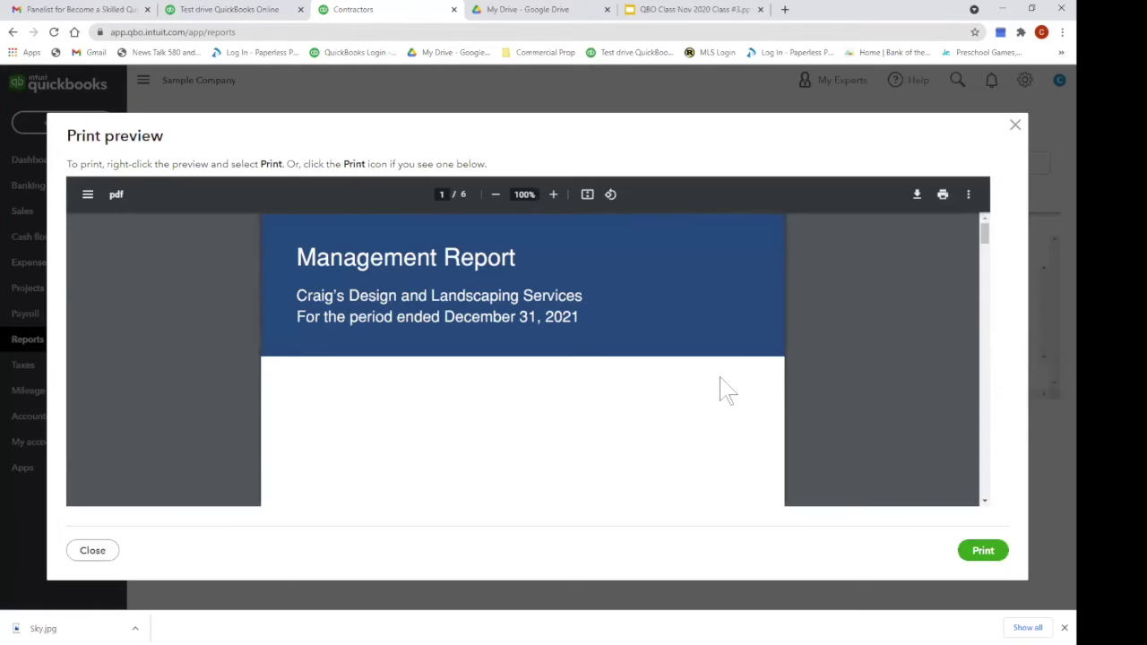
scroll(724, 361, down, 5)
scroll(724, 345, down, 5)
scroll(726, 345, up, 1)
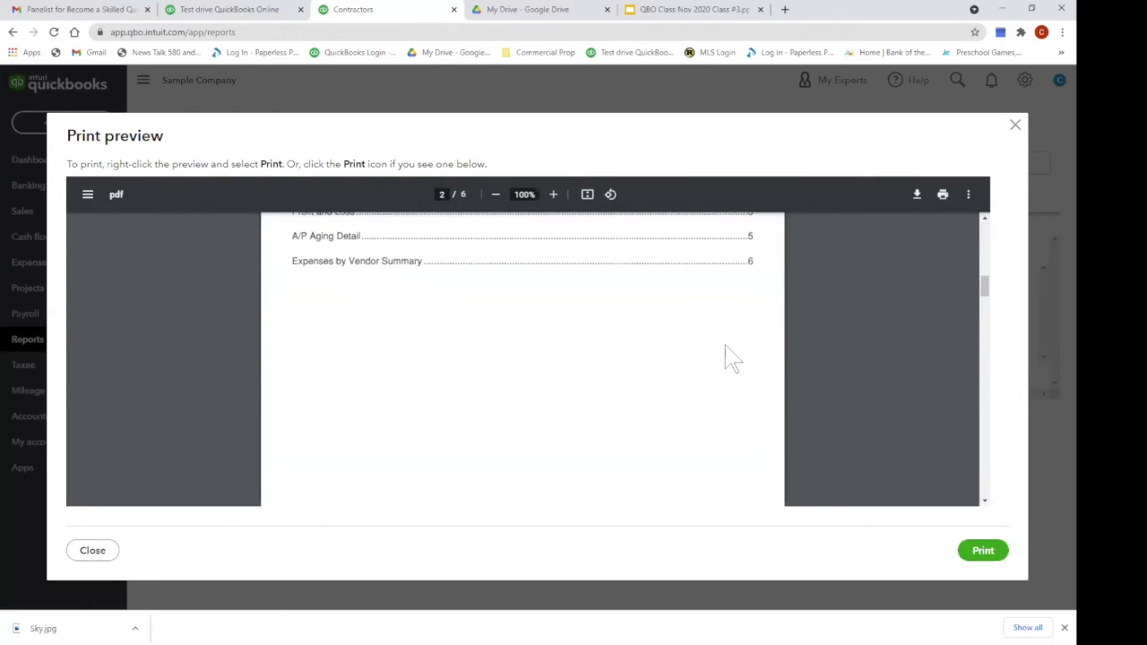
scroll(732, 359, up, 2)
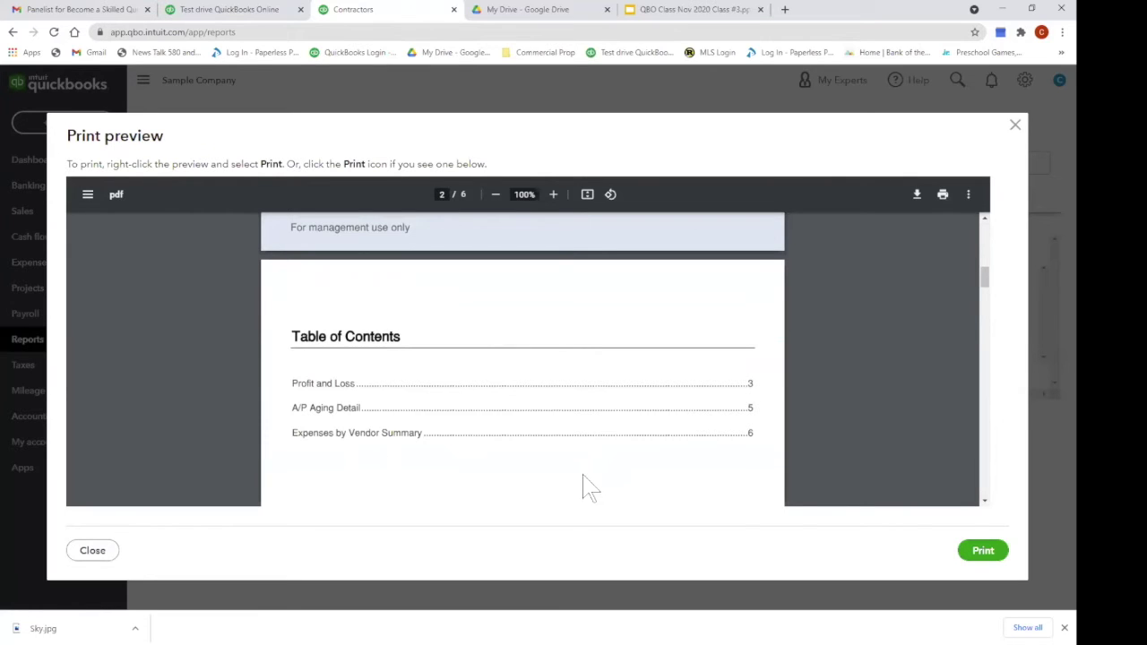
scroll(615, 461, down, 8)
scroll(627, 455, down, 15)
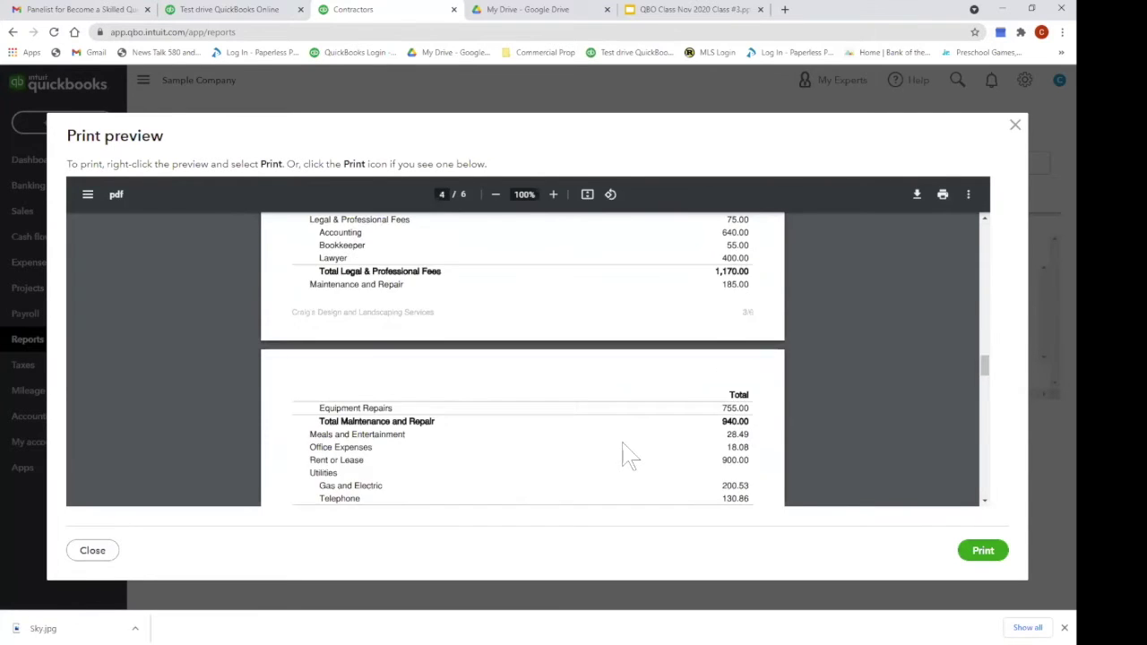
- Examine the A/P Aging Detail and Expenses by Vendor Summary pages of the Expenses Performance report, and close the preview
scroll(628, 455, down, 2)
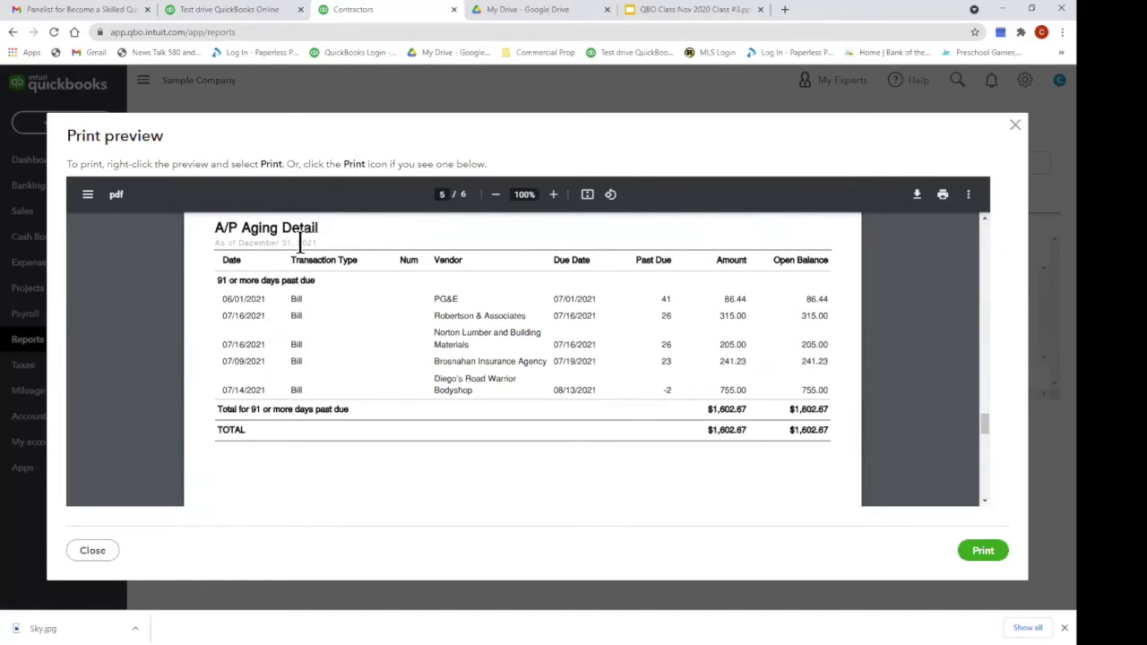
scroll(300, 240, down, 5)
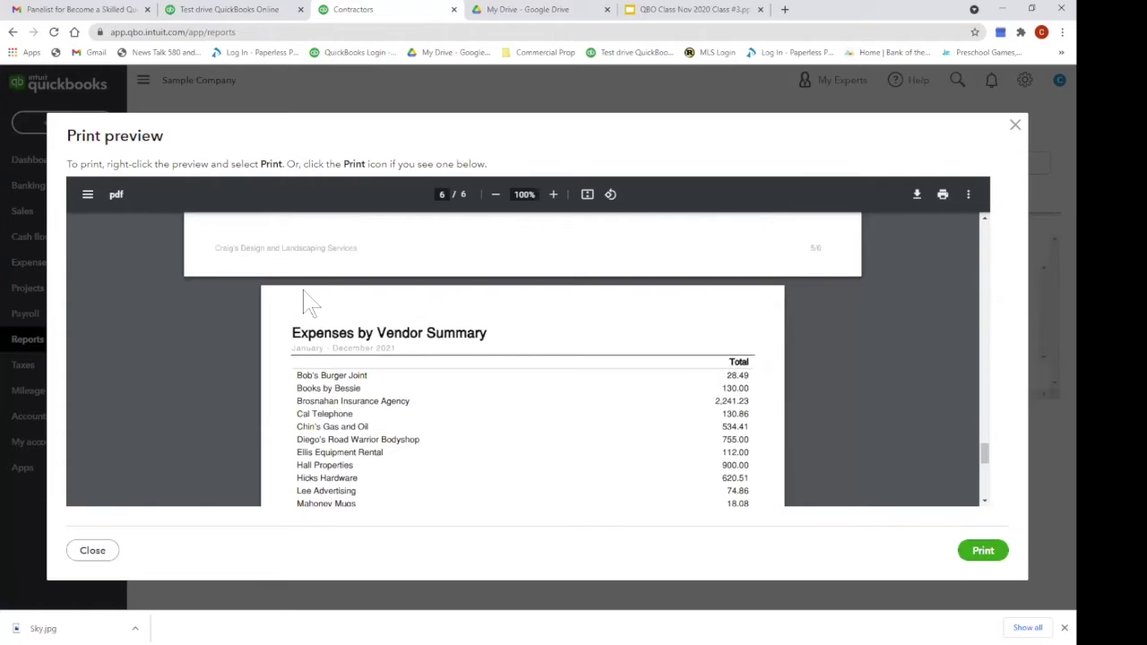
scroll(309, 300, down, 3)
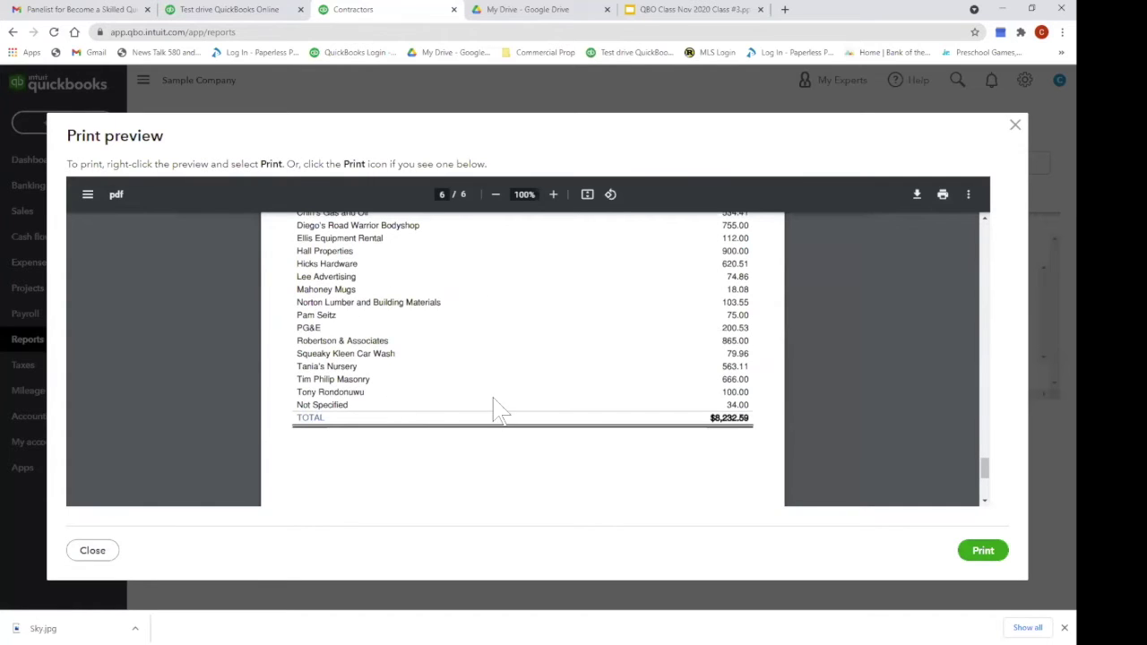
drag(985, 472, 985, 463)
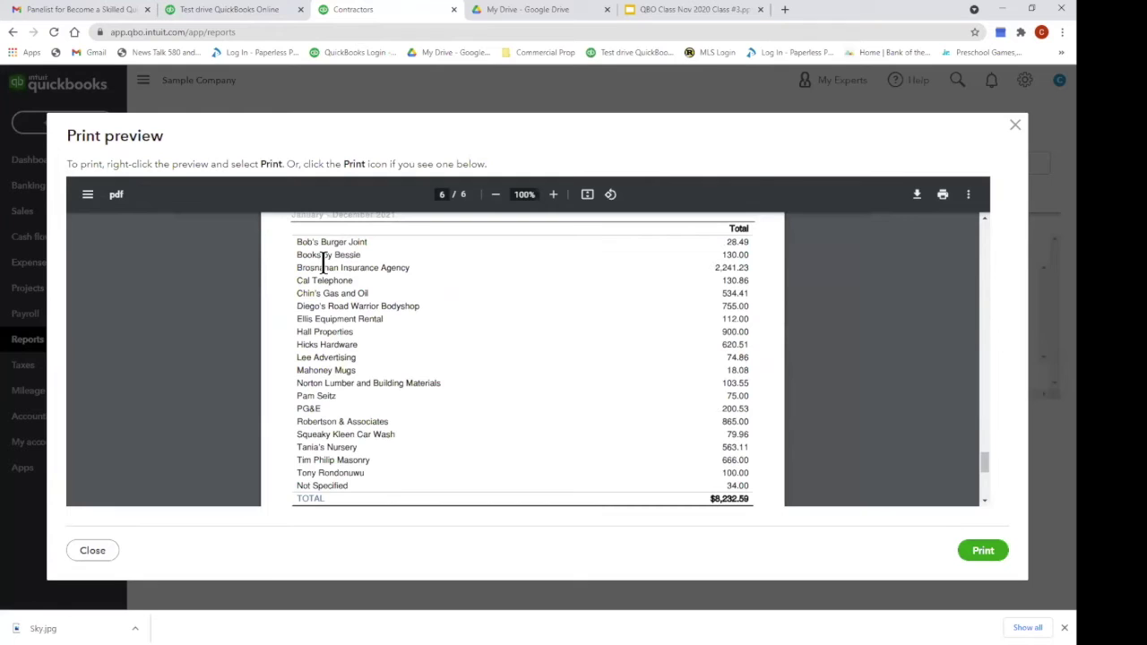
click(1016, 127)
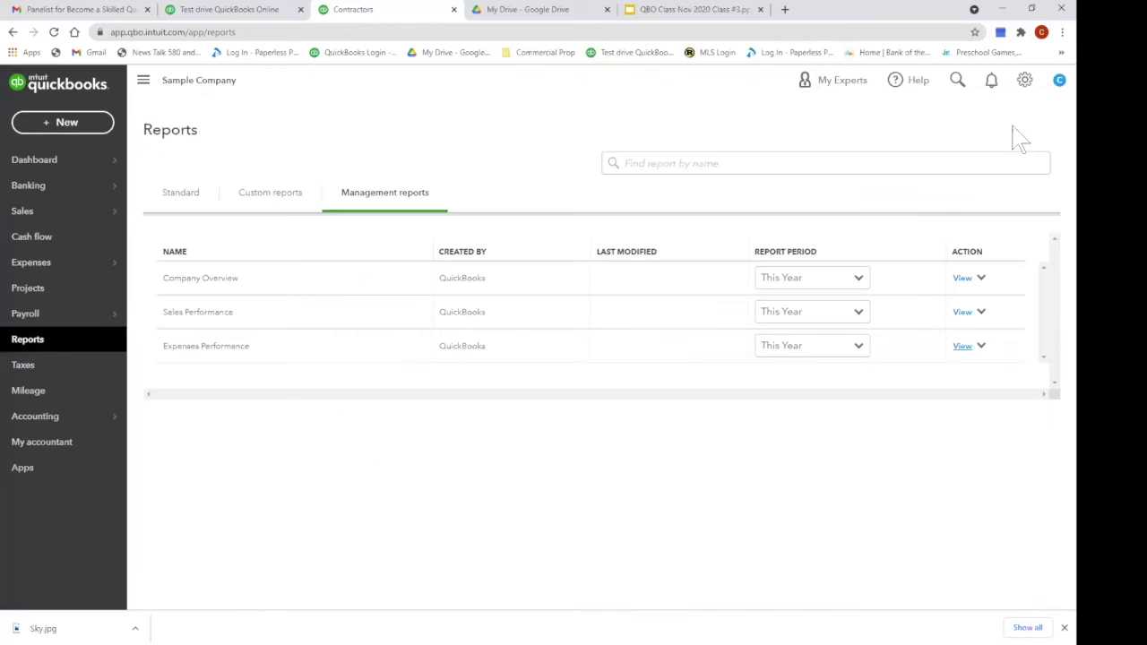
- Review the report period options for the Company Overview report and select This Year
click(862, 285)
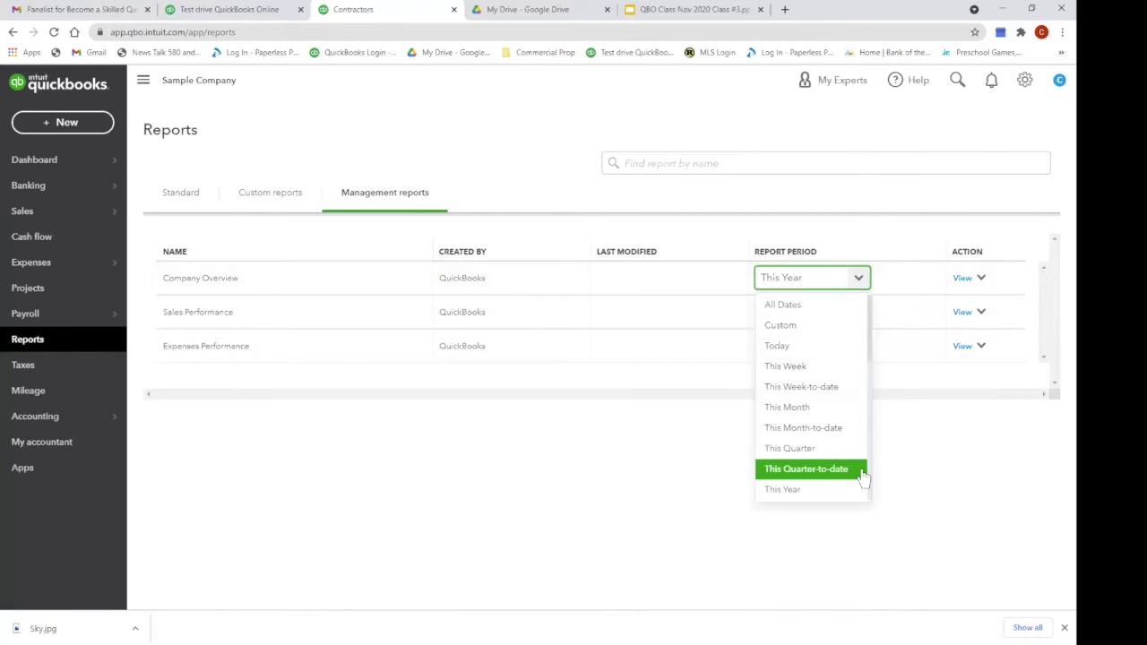
scroll(874, 476, down, 2)
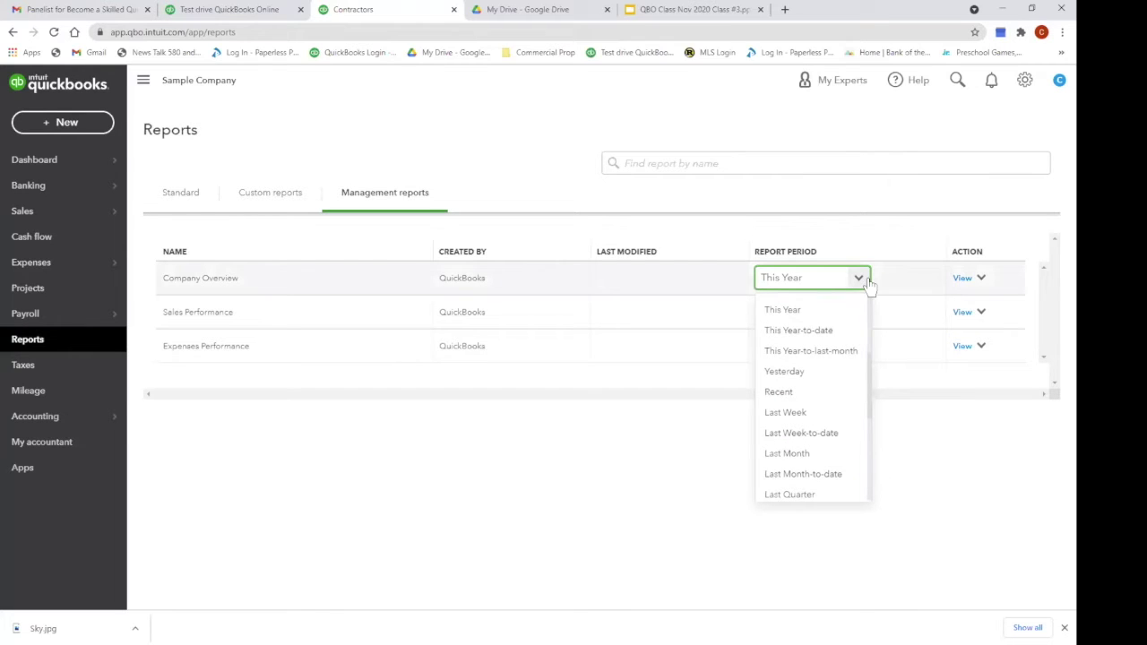
scroll(806, 457, up, 1)
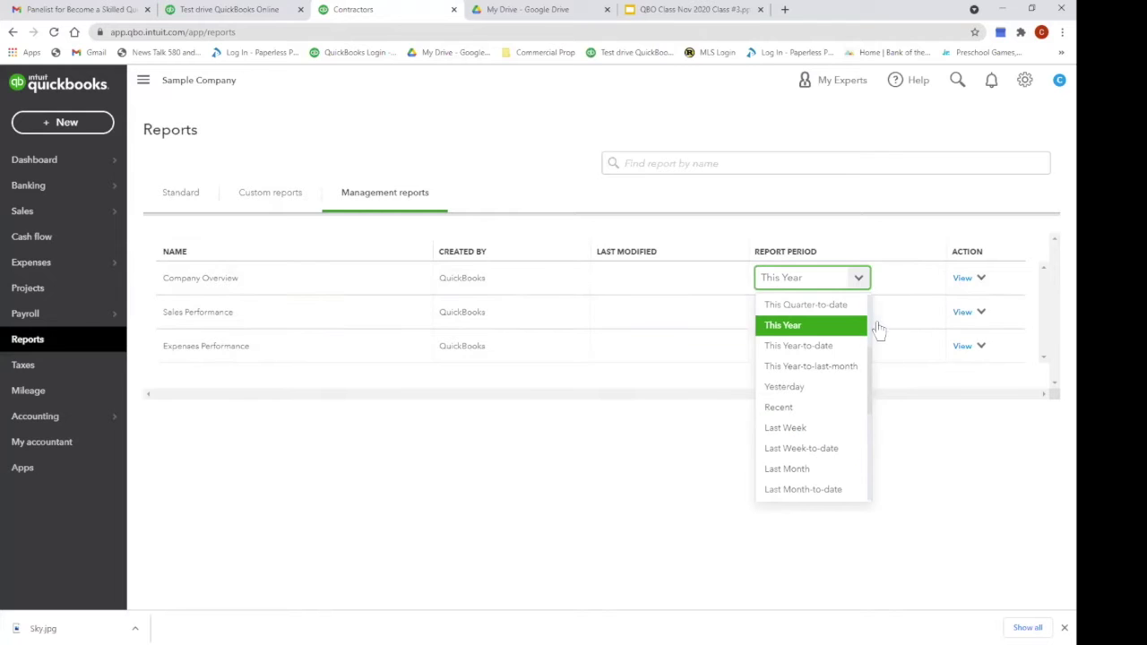
click(832, 326)
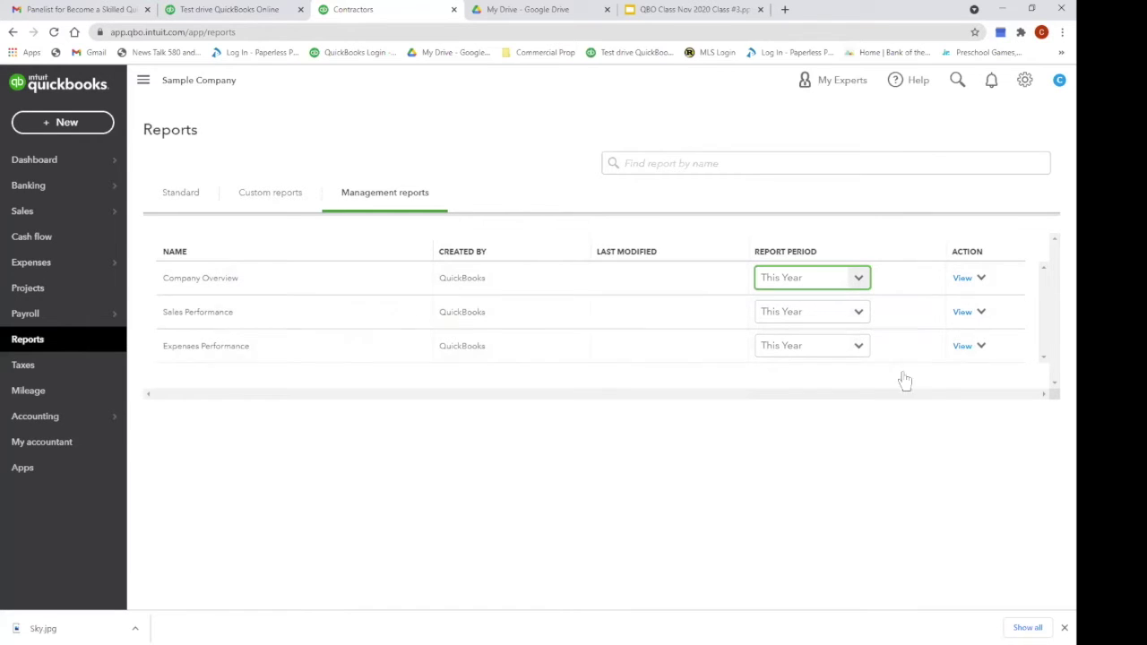
- Preview the Company Overview management report, review its Profit and Loss income and cost of goods sold lines, and close the preview
click(963, 278)
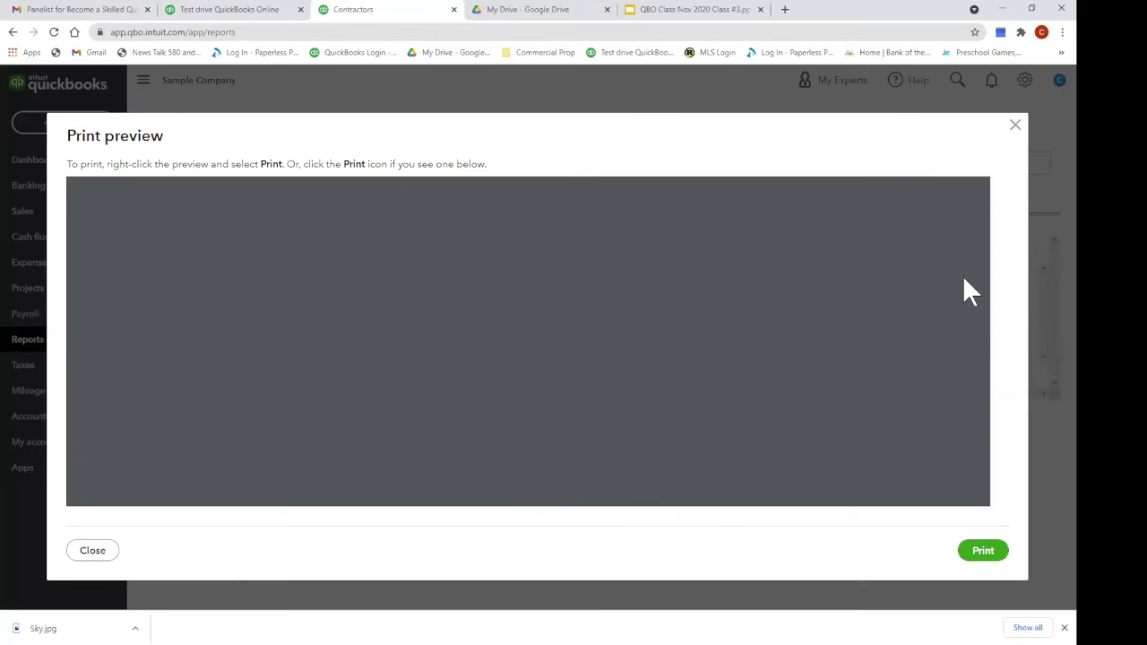
scroll(628, 327, down, 5)
scroll(649, 336, down, 10)
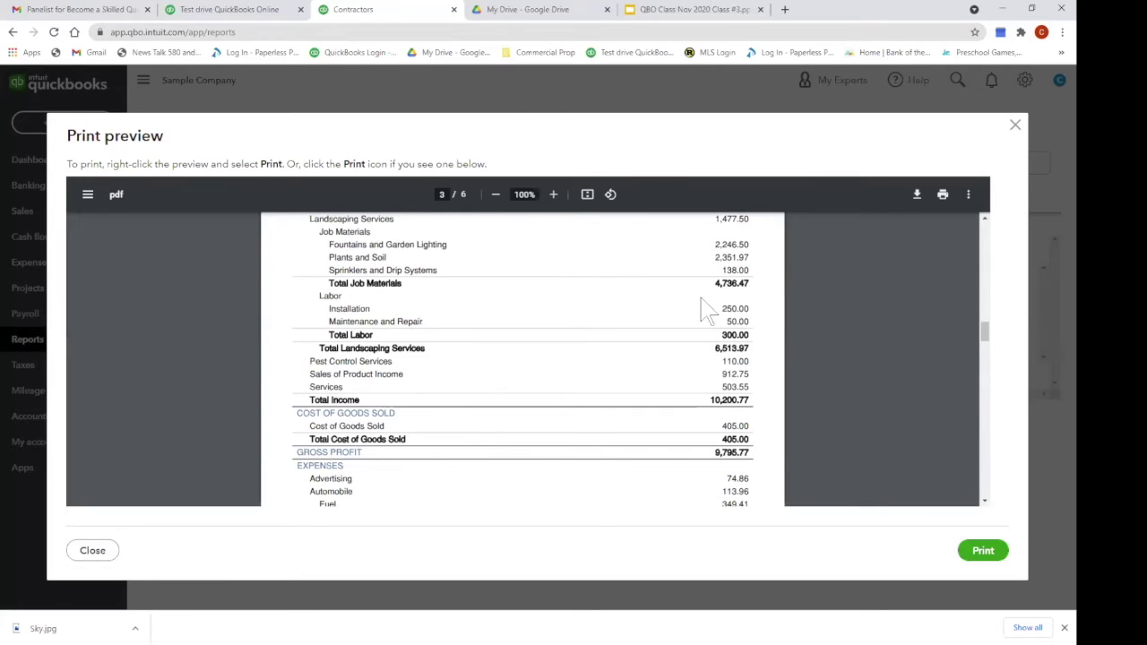
triple_click(736, 248)
click(735, 247)
double_click(377, 413)
click(1016, 127)
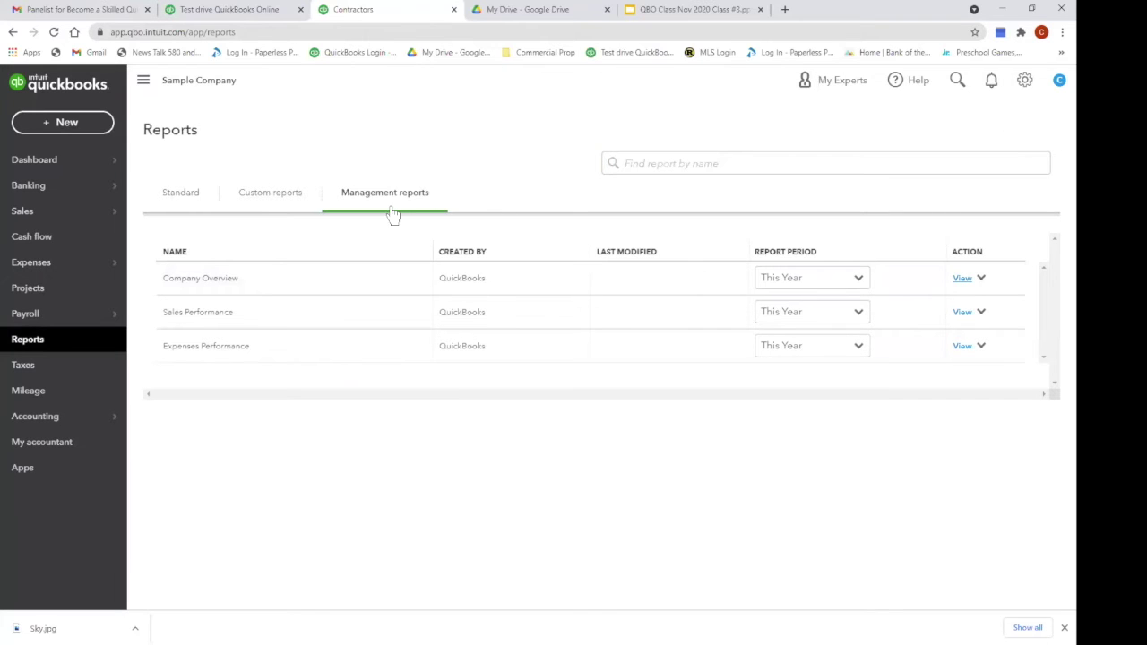
- Show the standard reports, mark Balance Sheet Comparison as a favorite and remove it from the favorites again
click(186, 201)
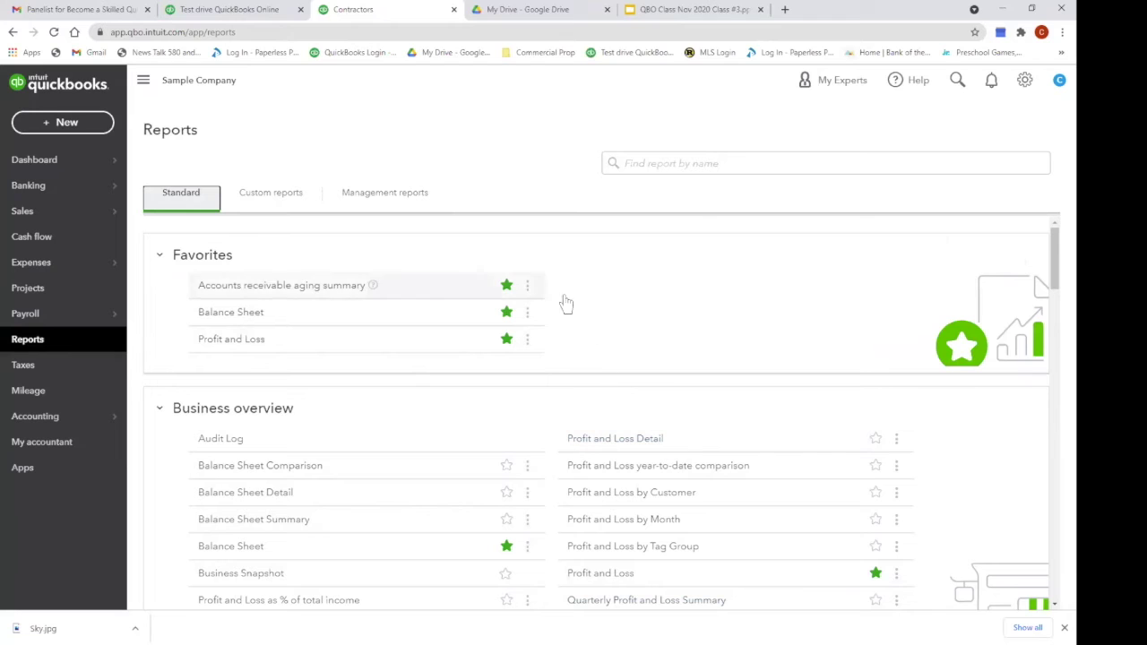
click(507, 466)
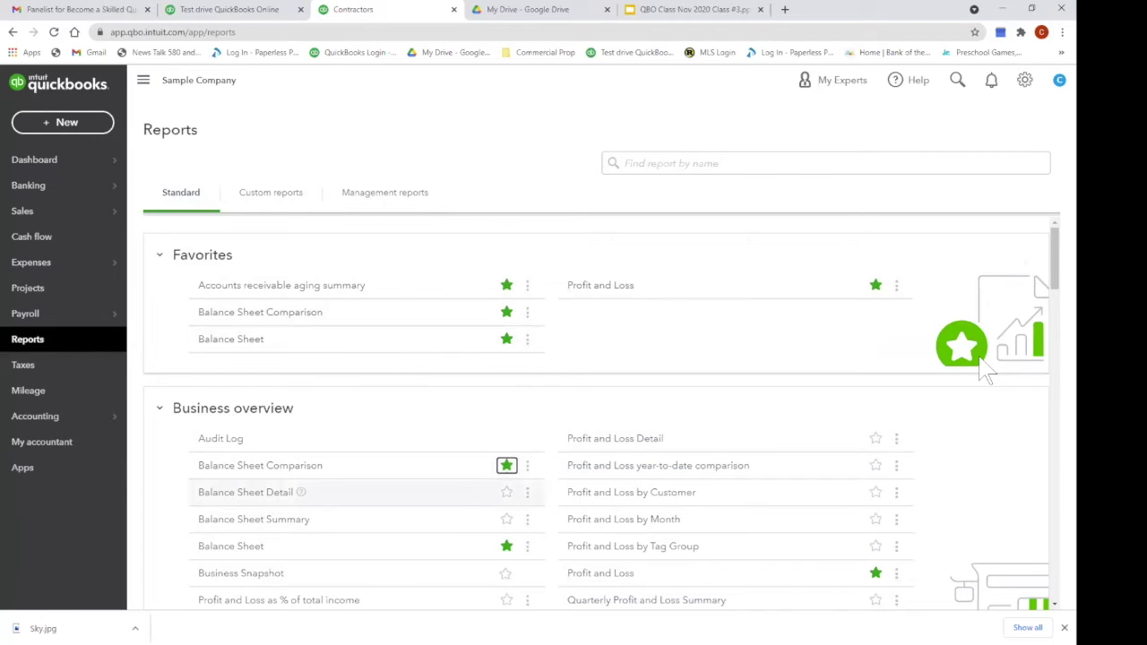
click(508, 313)
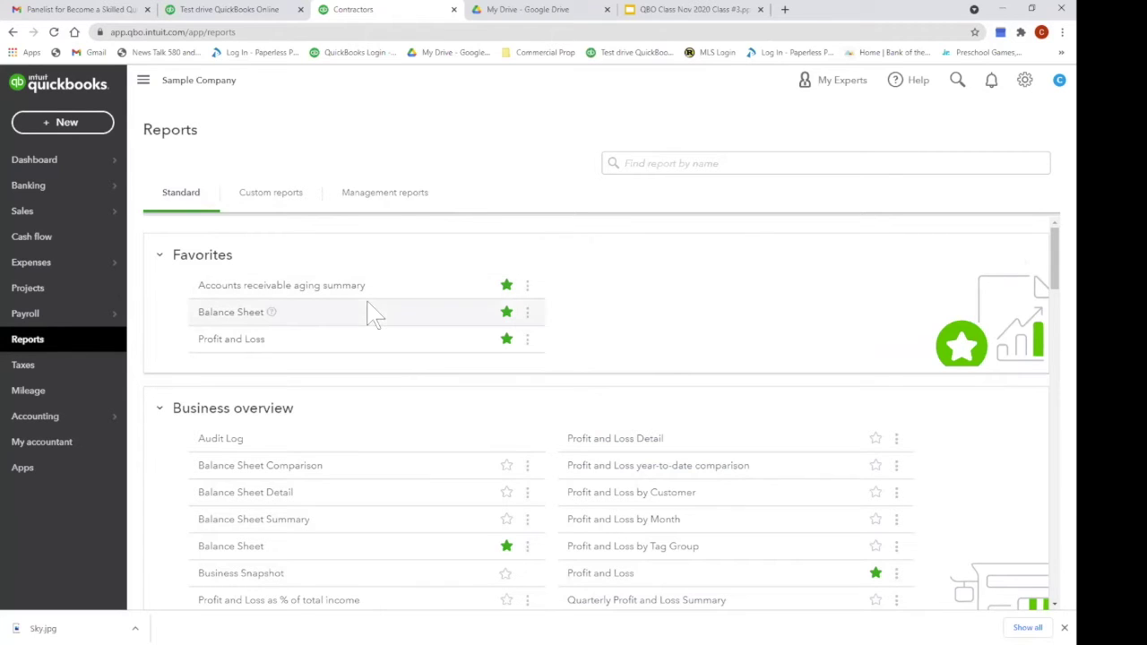
- Open the favorite Profit and Loss report, review its lines and set the accounting method to Cash
click(229, 340)
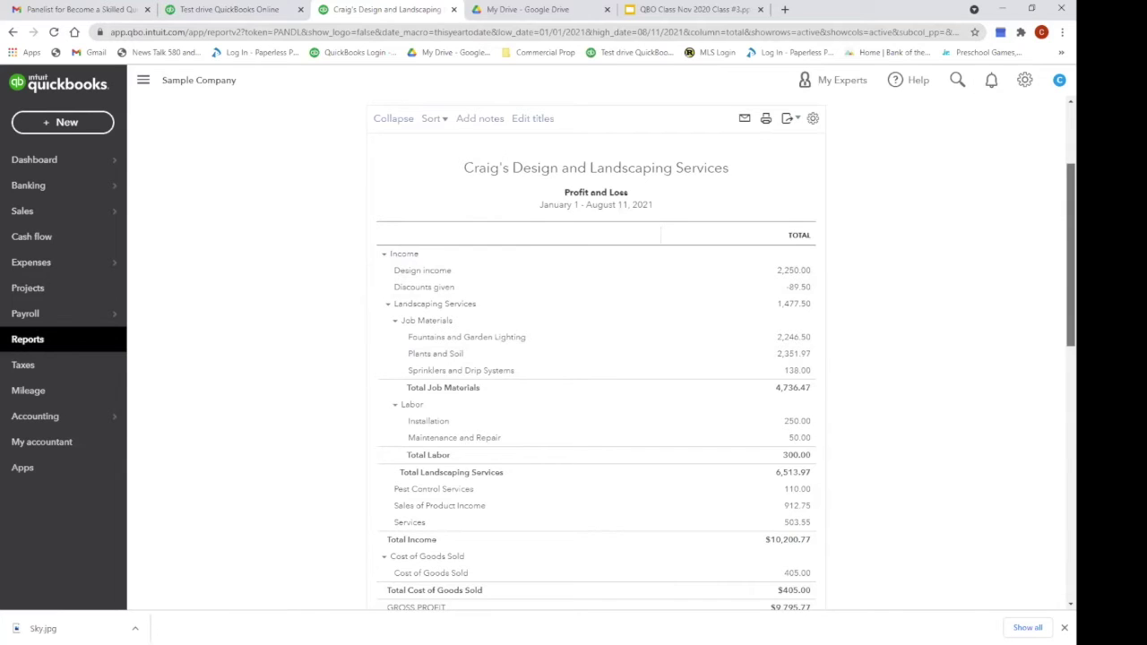
scroll(959, 255, up, 2)
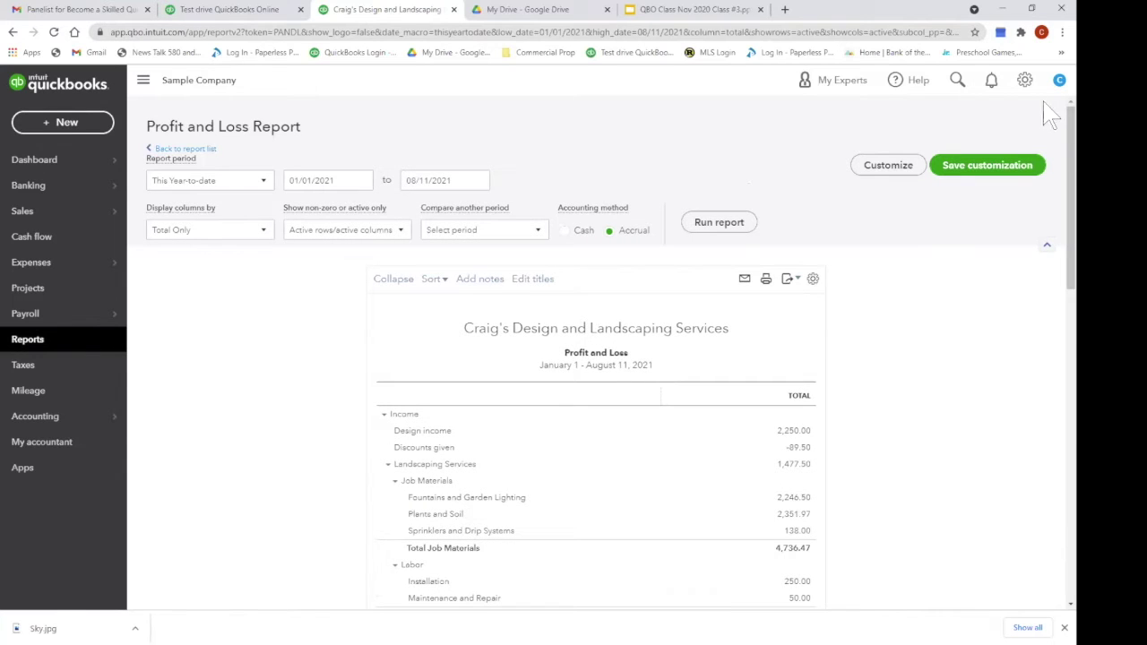
scroll(1051, 148, down, 2)
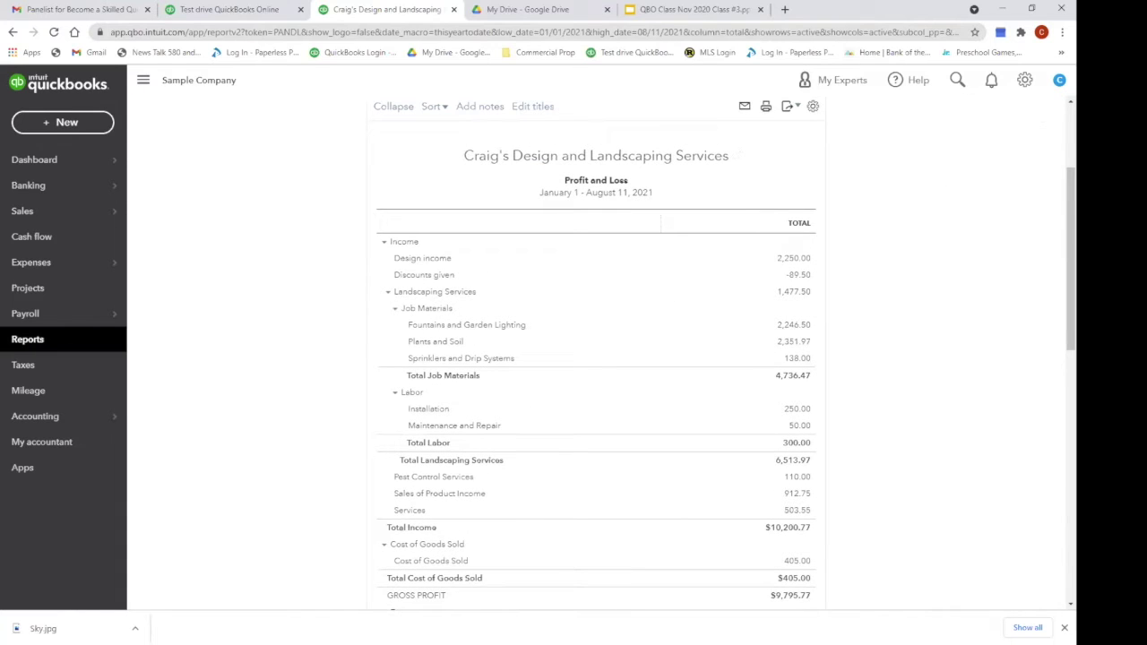
scroll(1055, 199, up, 2)
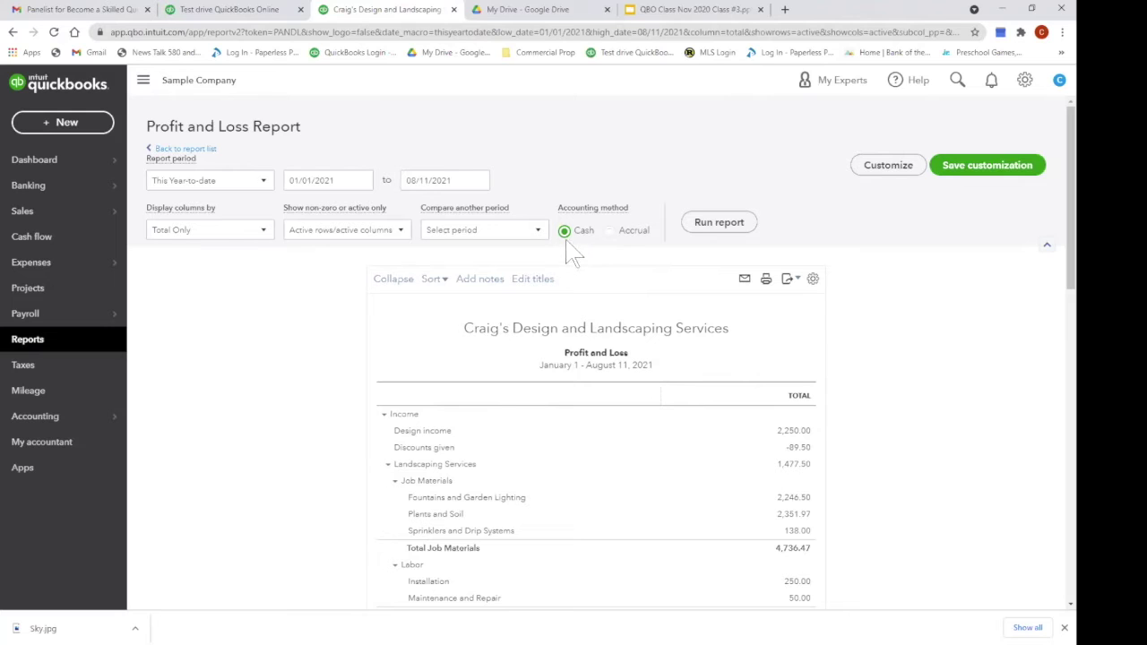
- Review the available report periods for the Profit and Loss report and select Last Quarter
click(264, 184)
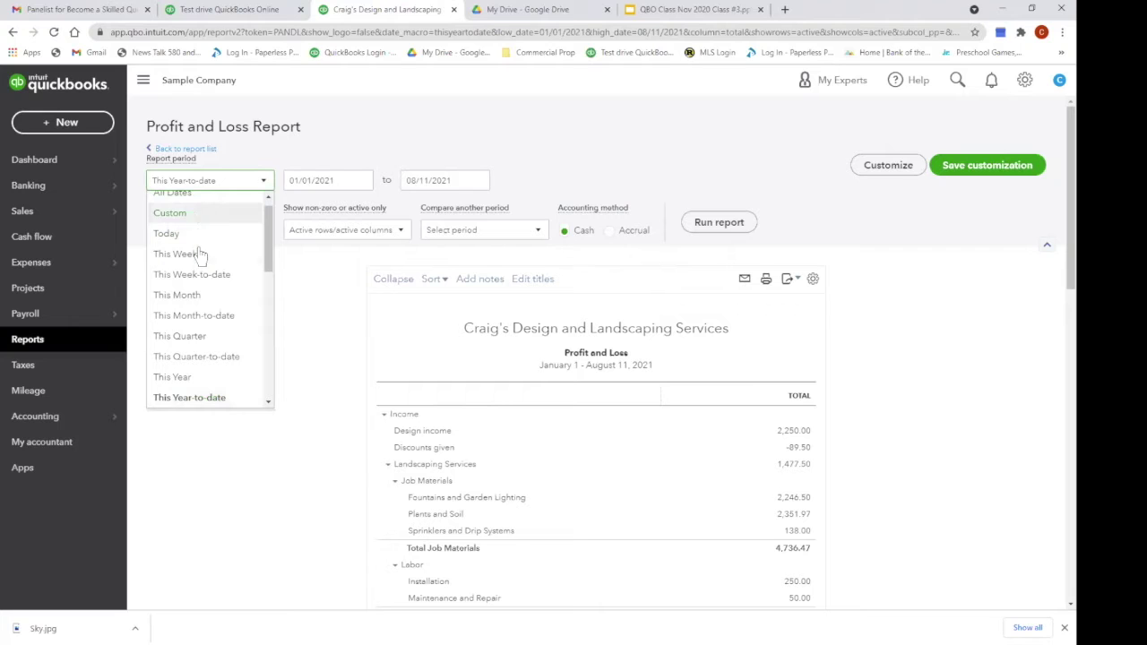
drag(267, 262, 286, 240)
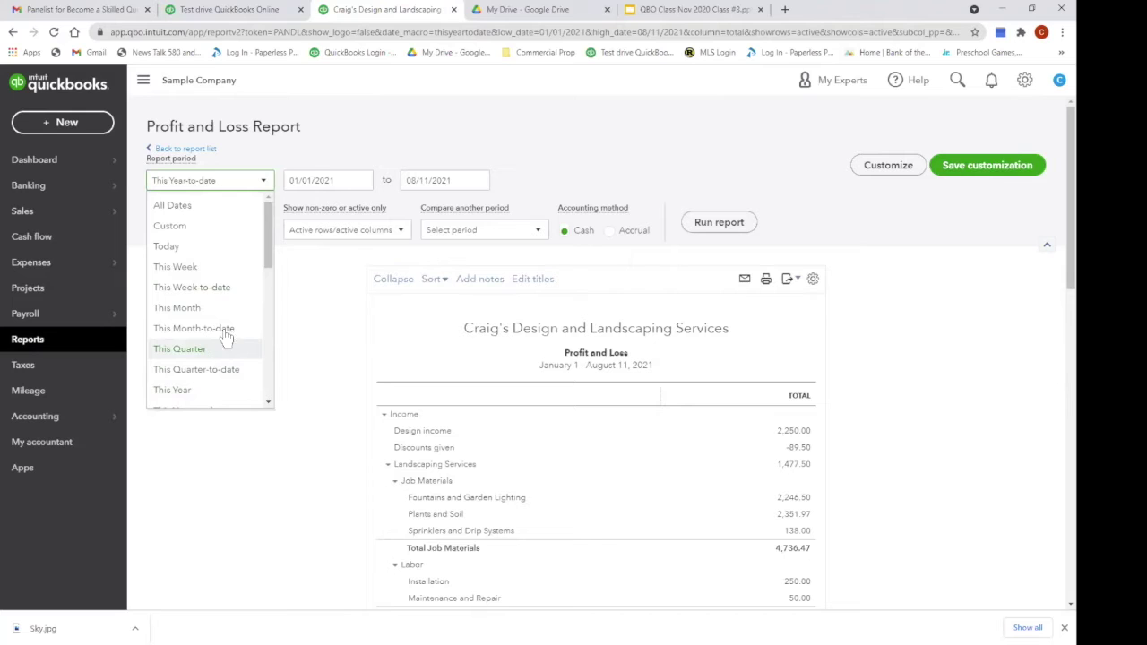
scroll(271, 289, down, 3)
scroll(278, 300, down, 3)
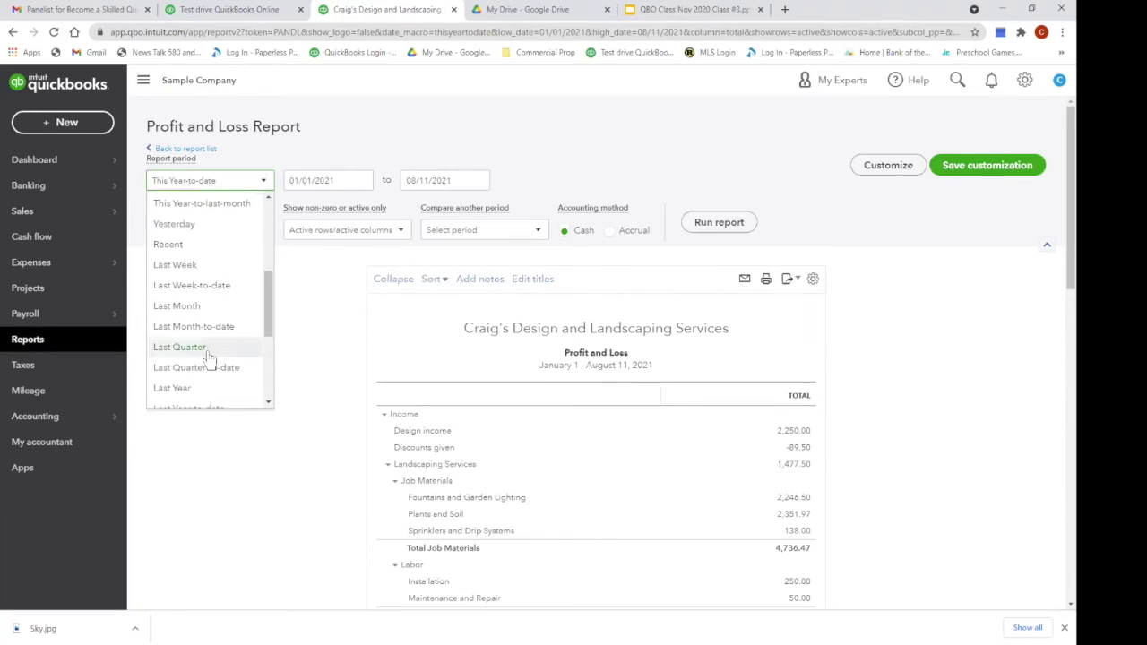
click(212, 349)
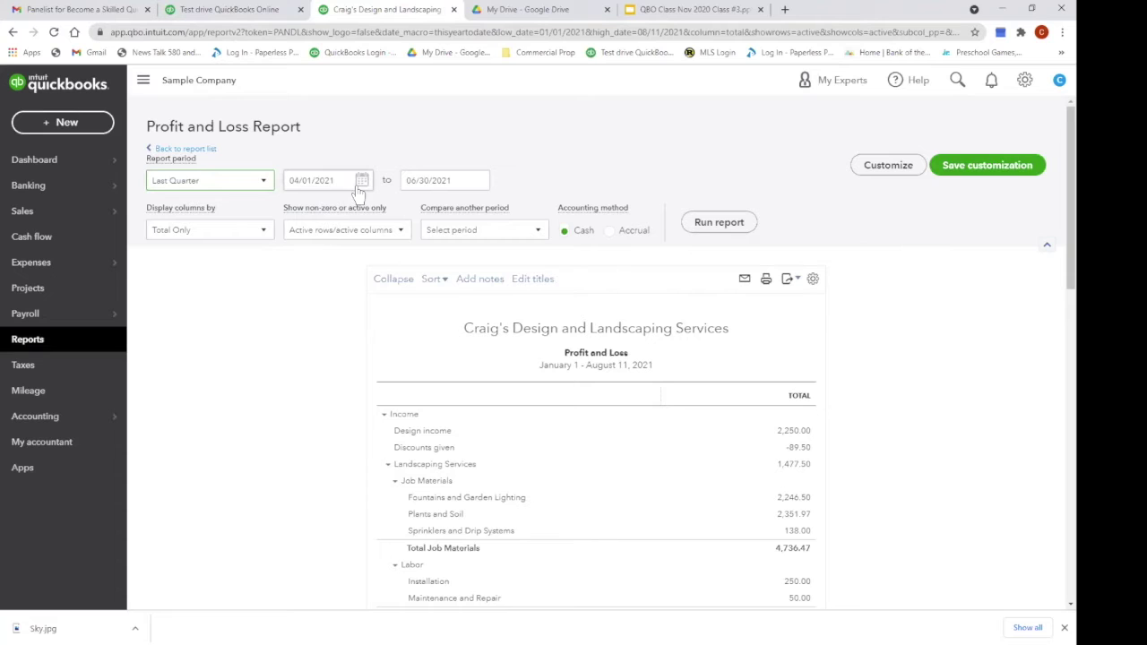
- Break the Profit and Loss columns down by Weeks and run the report
click(263, 230)
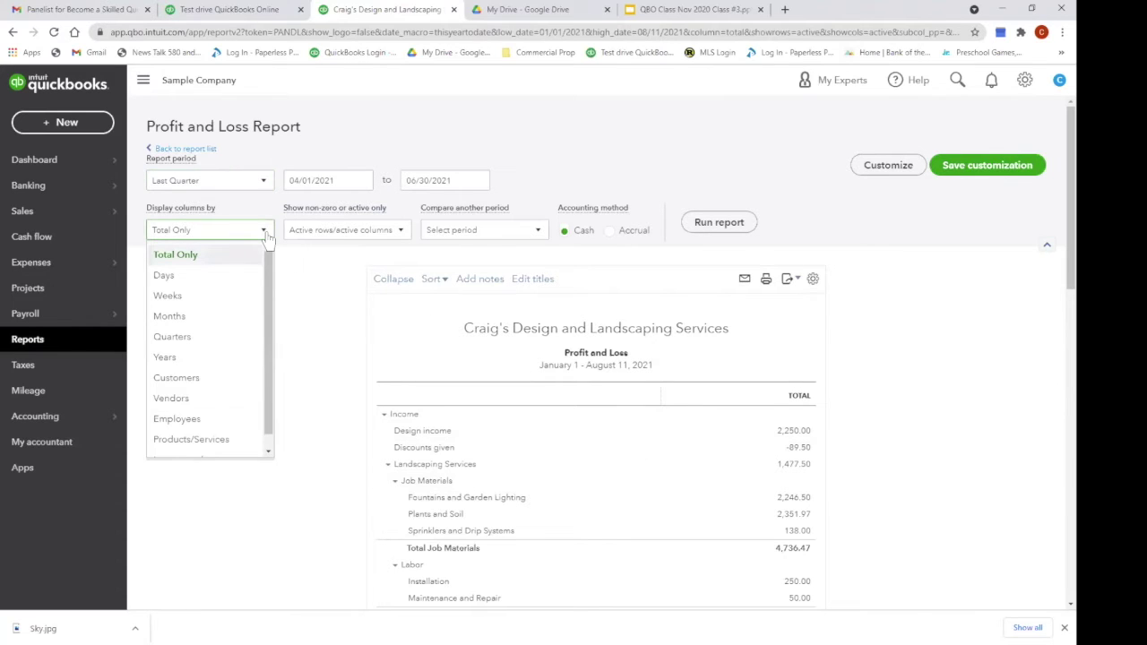
click(206, 297)
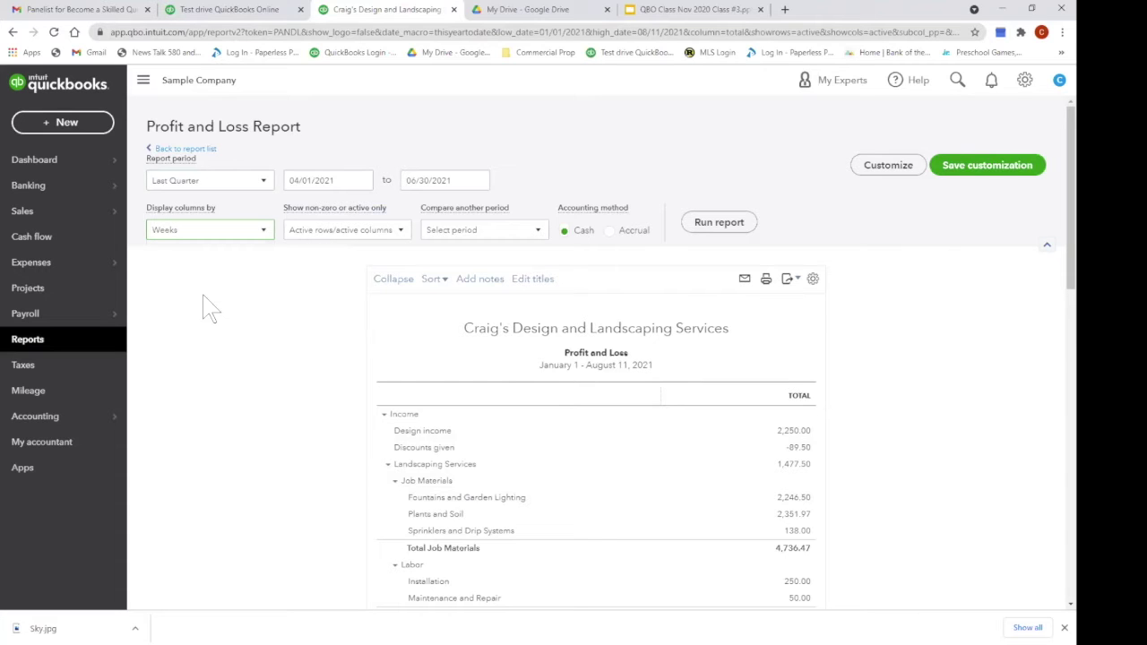
click(722, 226)
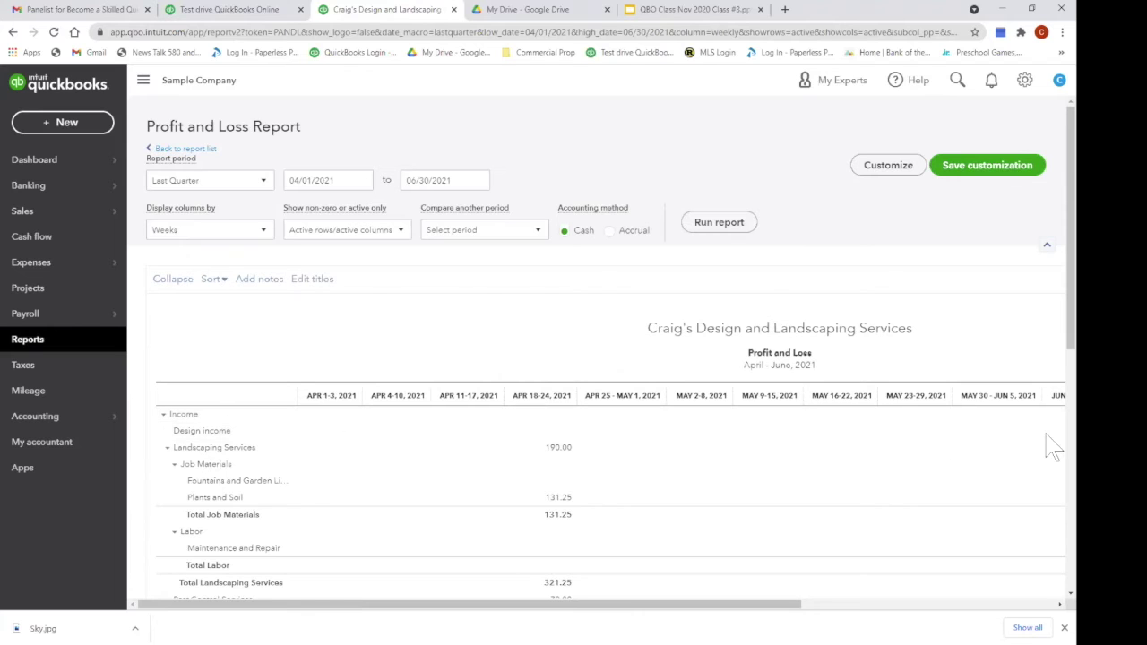
- Change the weekly columns to Total Only, rerun the report and review the quarter's totals
click(264, 235)
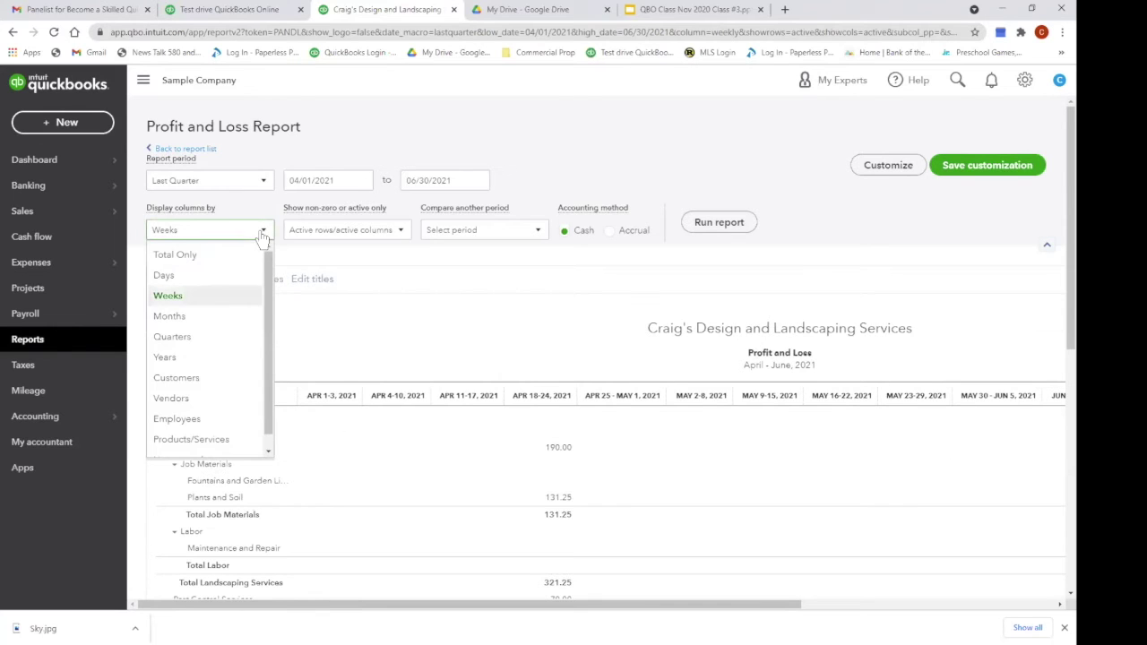
click(228, 256)
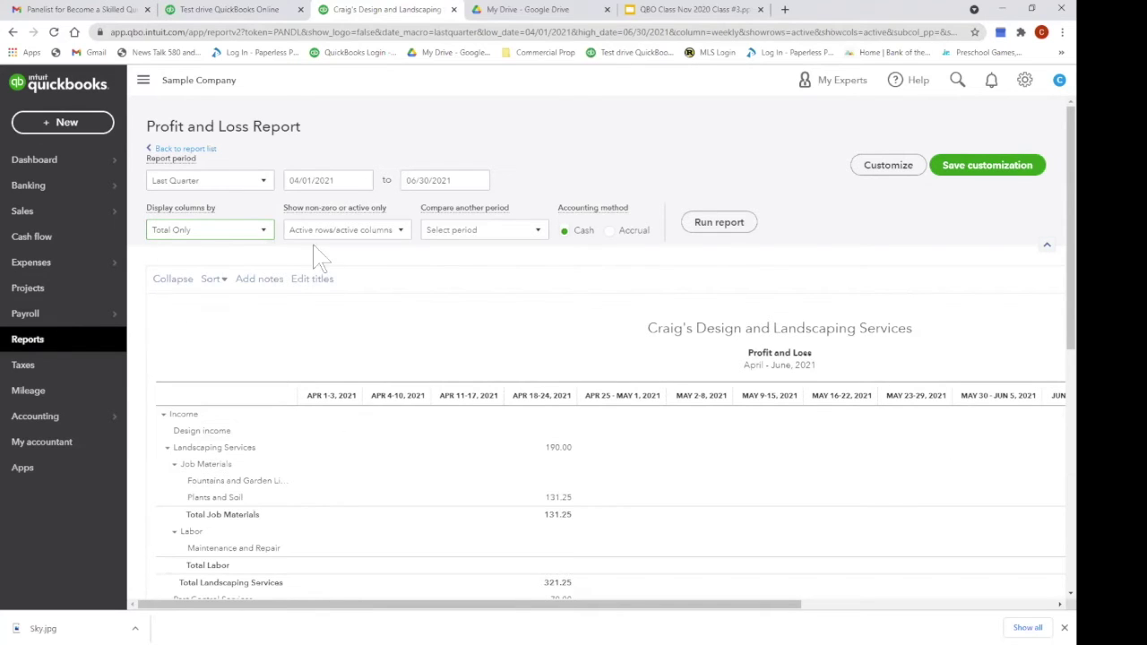
click(704, 231)
scroll(796, 305, down, 2)
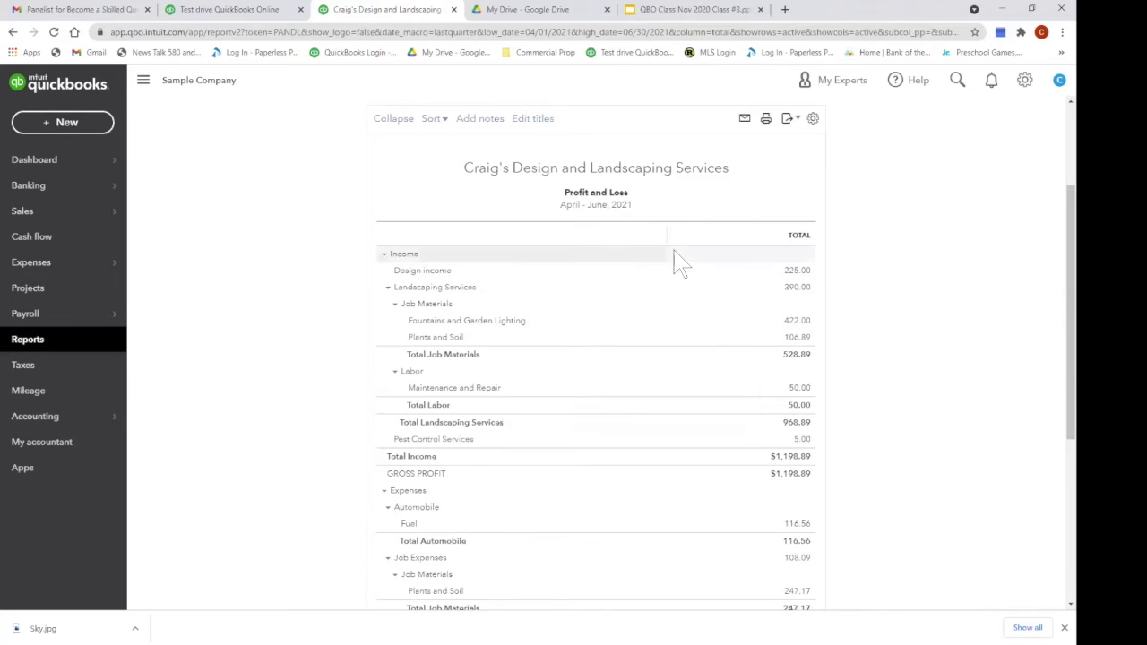
- Display the Profit and Loss columns by Customers, run the report and examine income, expenses and net income per customer
scroll(679, 260, up, 3)
click(263, 231)
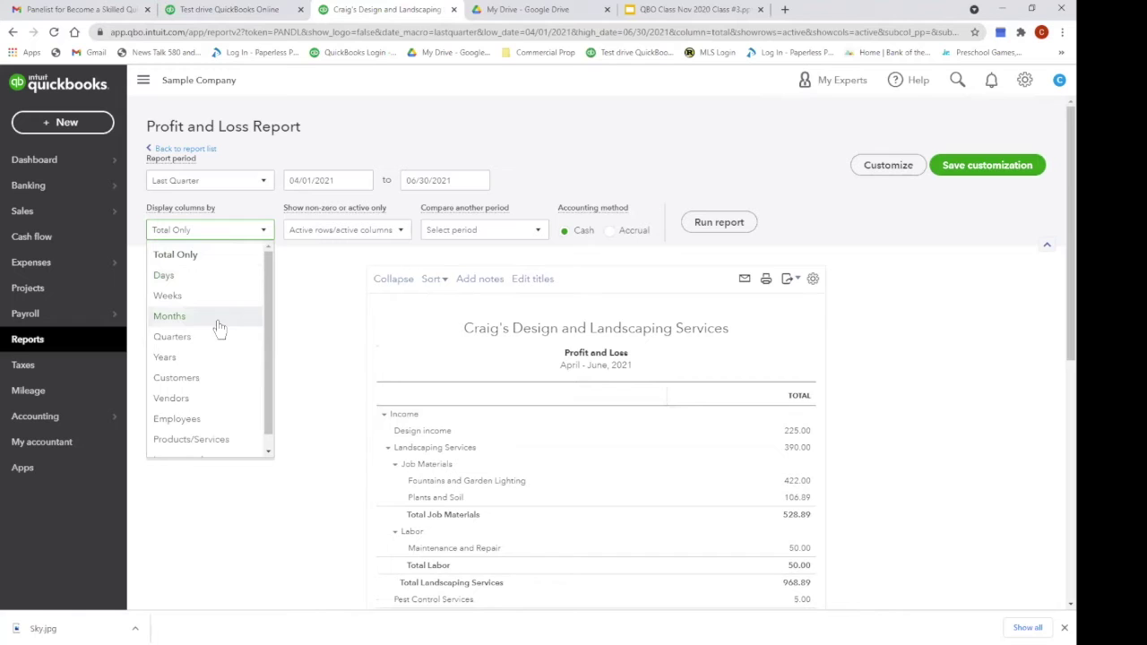
click(212, 382)
click(722, 224)
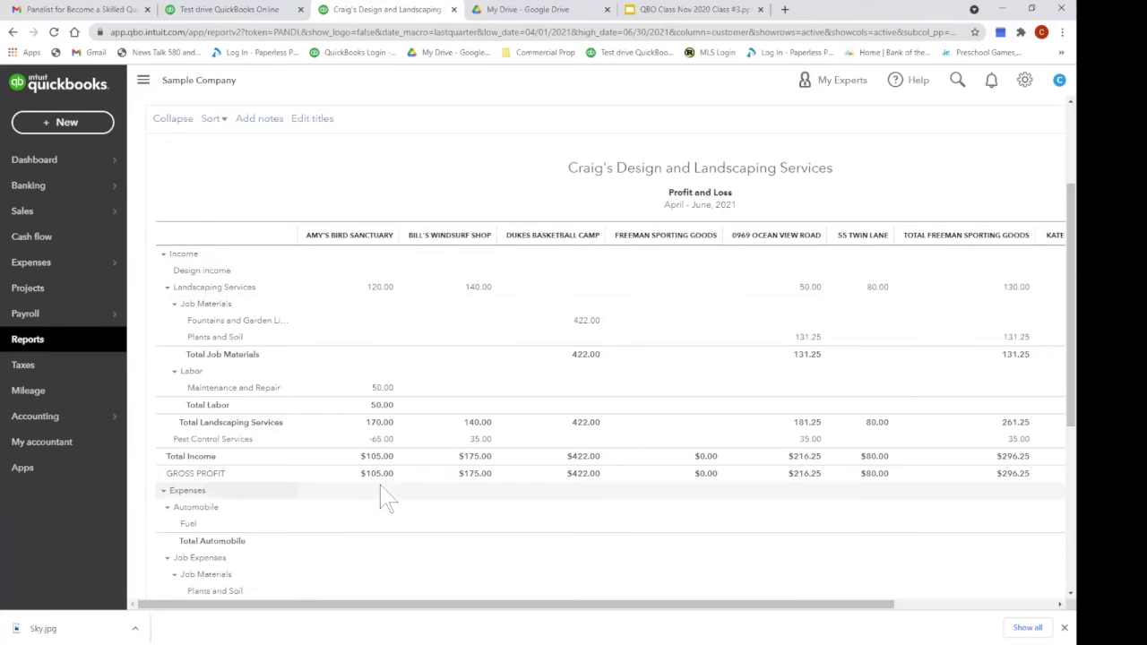
scroll(399, 285, down, 3)
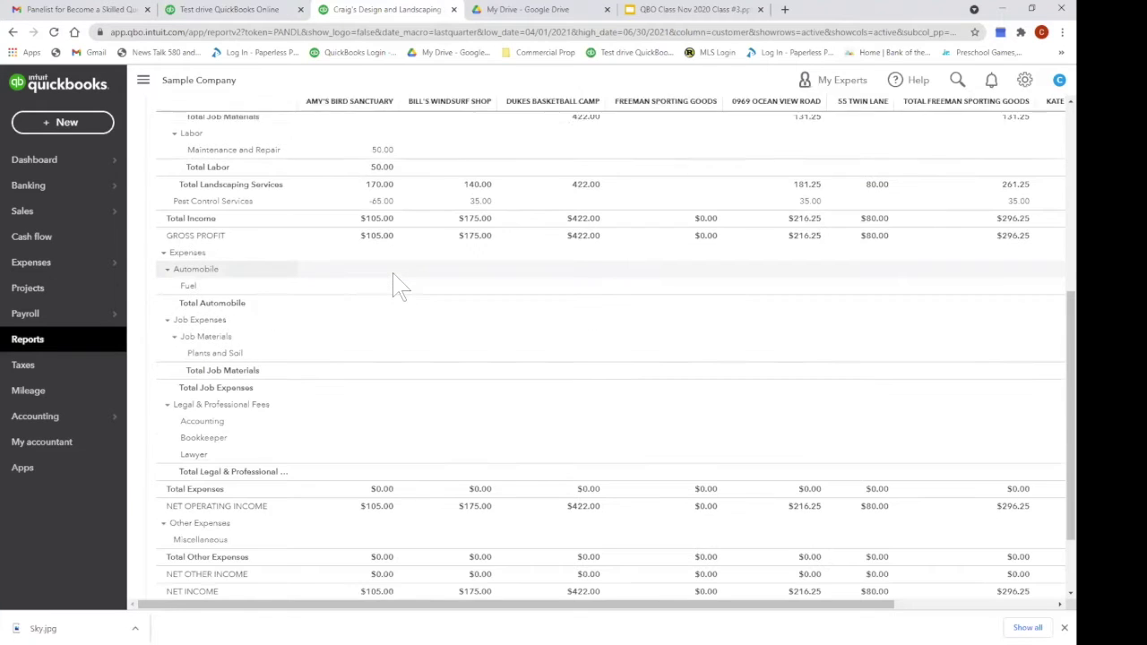
scroll(399, 285, down, 1)
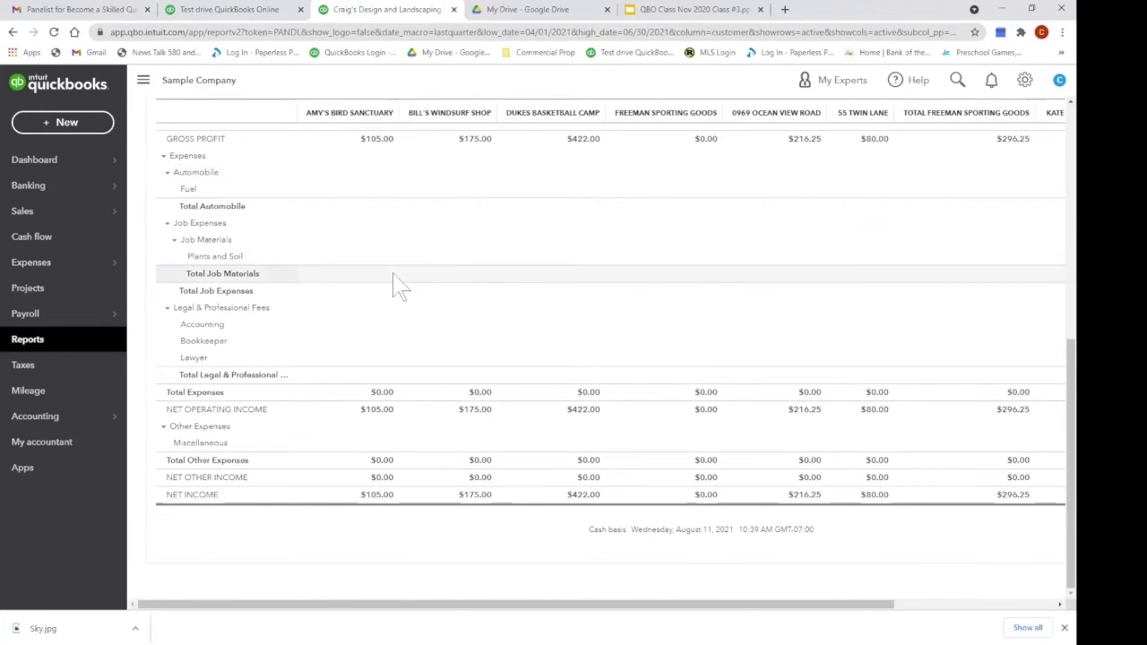
scroll(398, 285, up, 3)
scroll(399, 285, down, 3)
scroll(399, 285, up, 6)
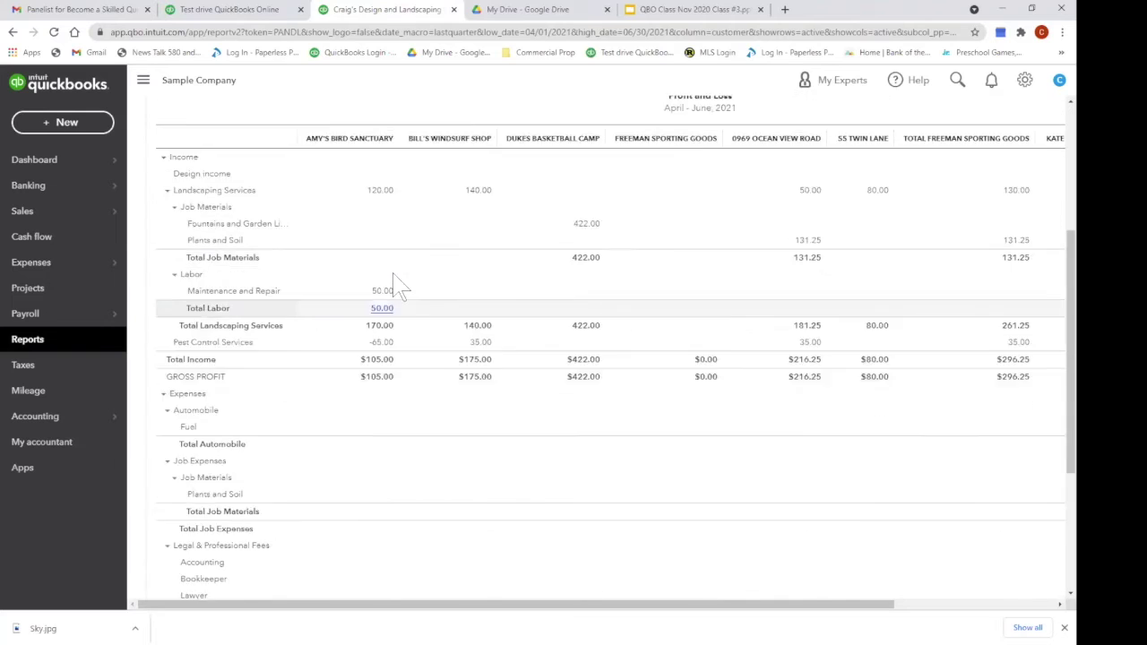
scroll(399, 285, down, 3)
scroll(395, 283, up, 3)
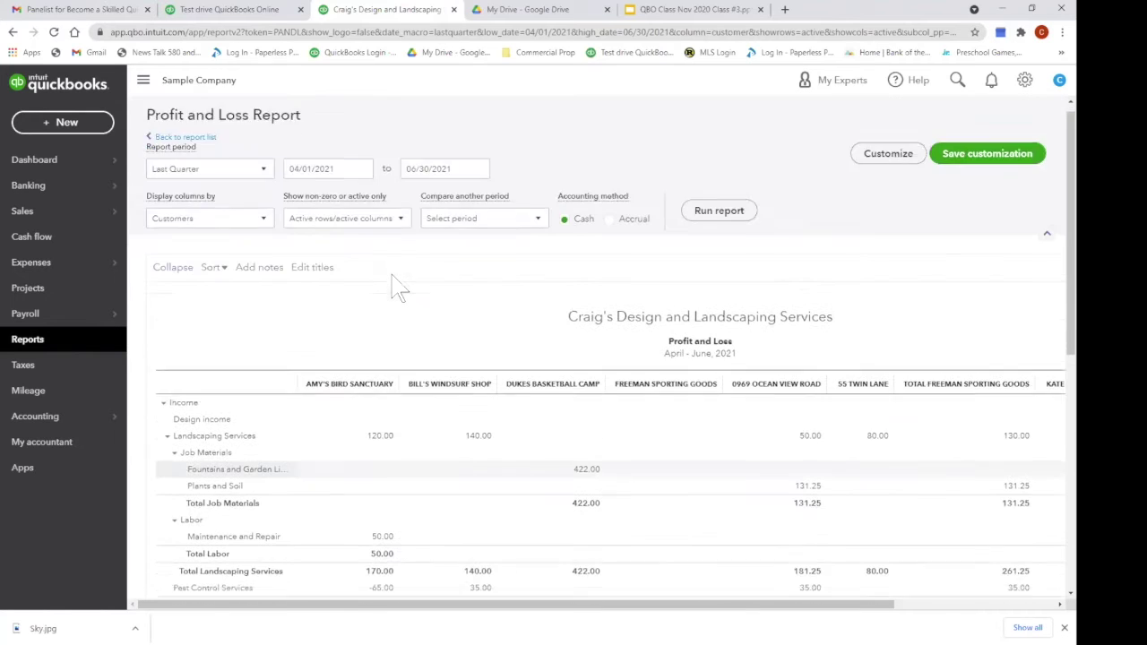
- Switch the customer breakdown back to Total Only and rerun the Profit and Loss report
click(265, 233)
click(248, 255)
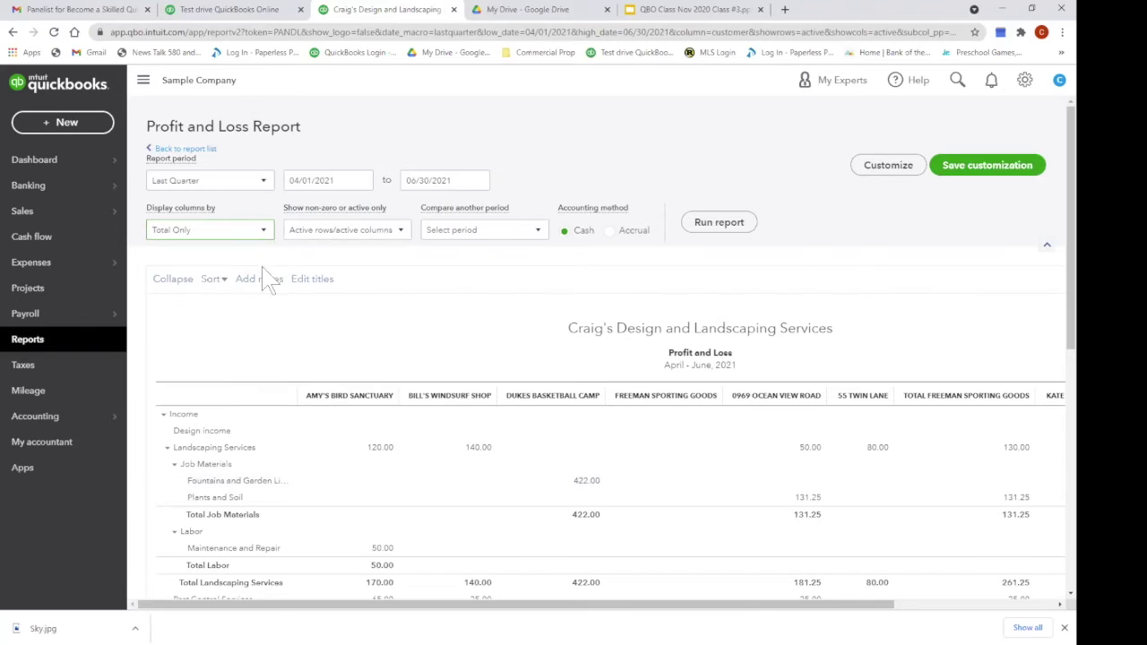
click(728, 224)
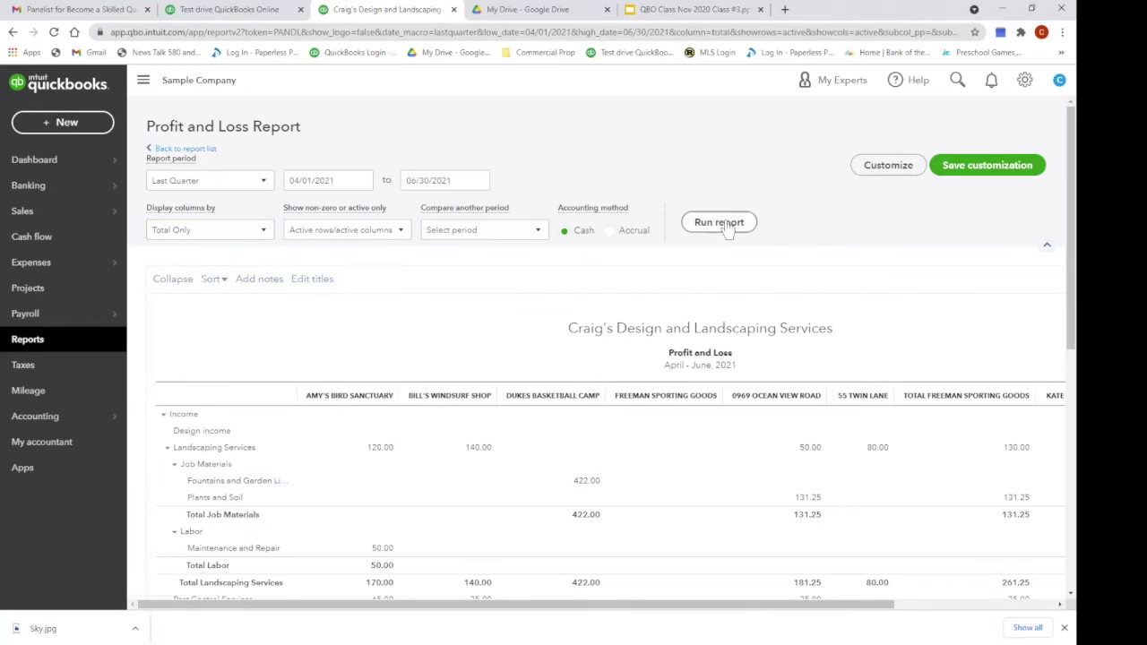
scroll(733, 231, down, 2)
scroll(409, 289, up, 2)
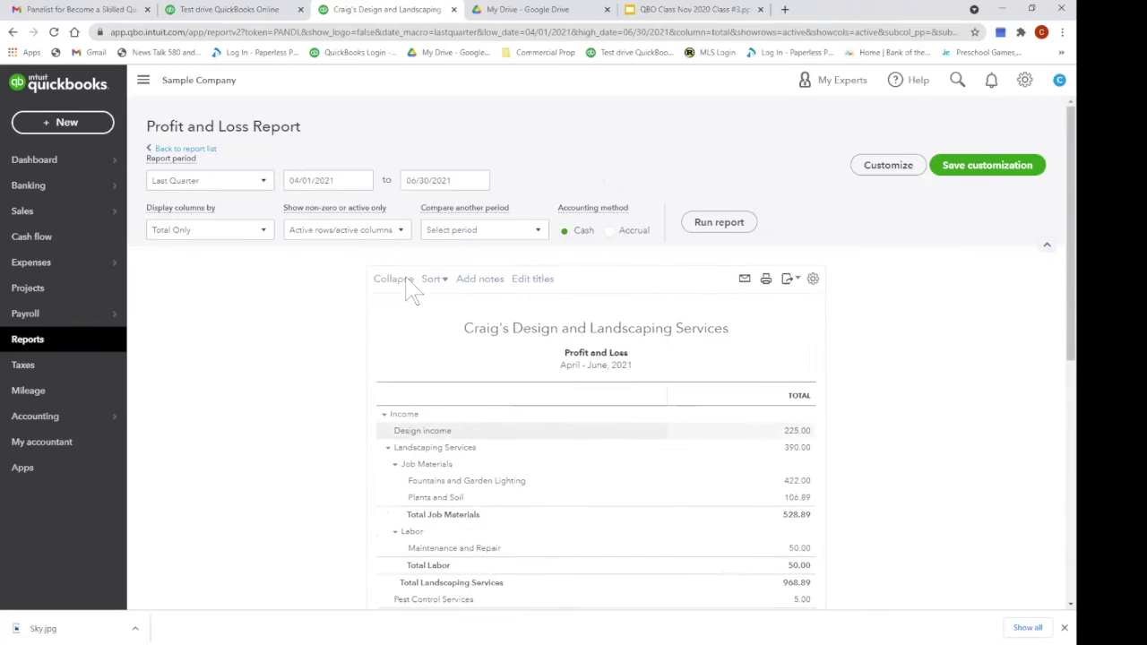
- Try the Non-zero and All options for the report's rows, and set the rows back to Active
click(402, 232)
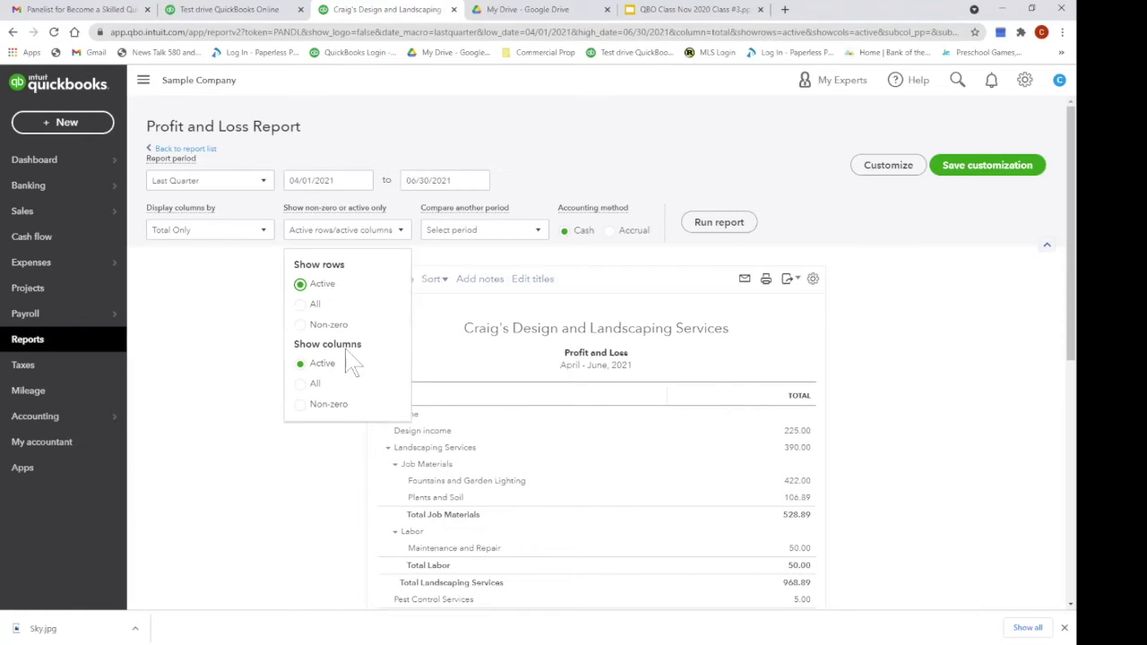
click(302, 327)
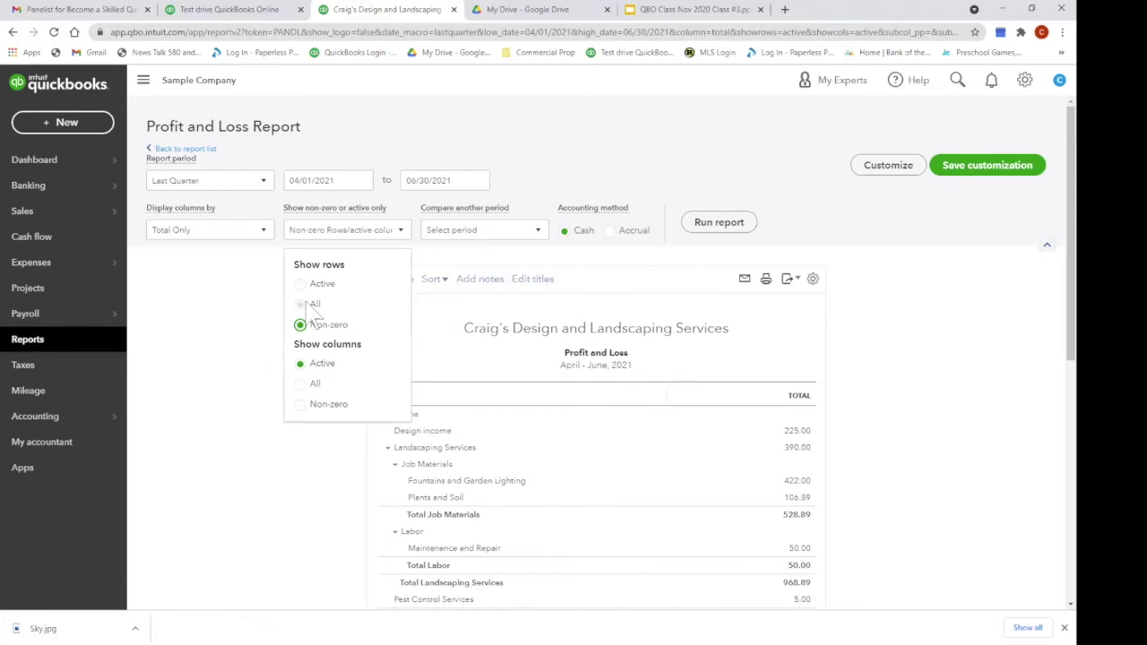
click(301, 305)
click(302, 284)
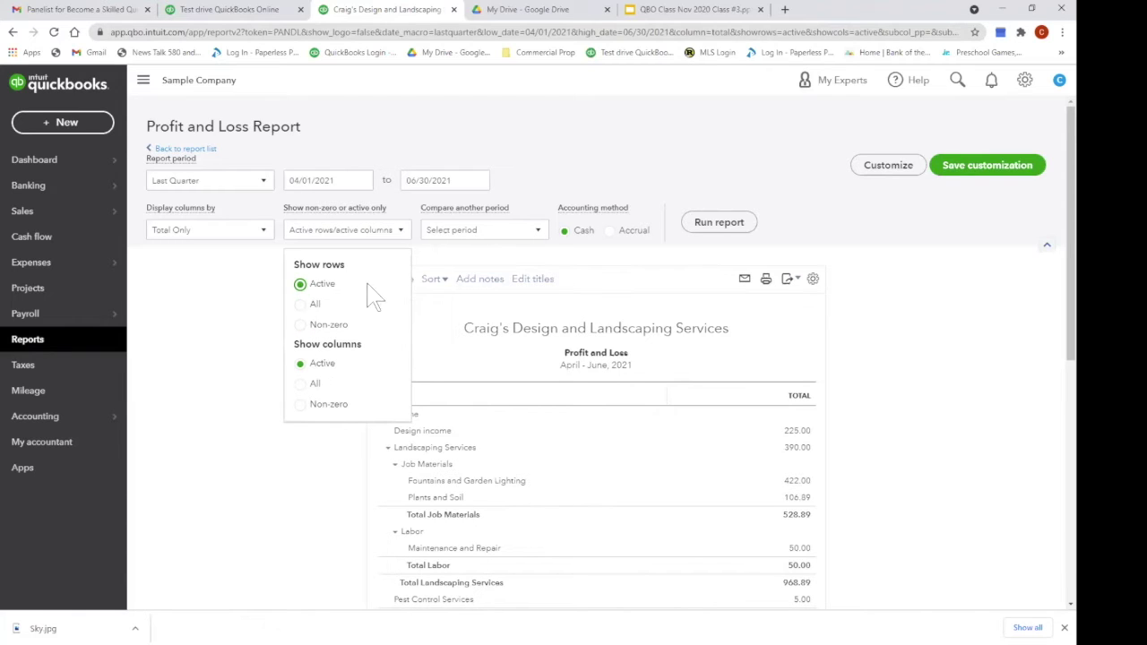
scroll(410, 371, down, 3)
scroll(559, 341, up, 3)
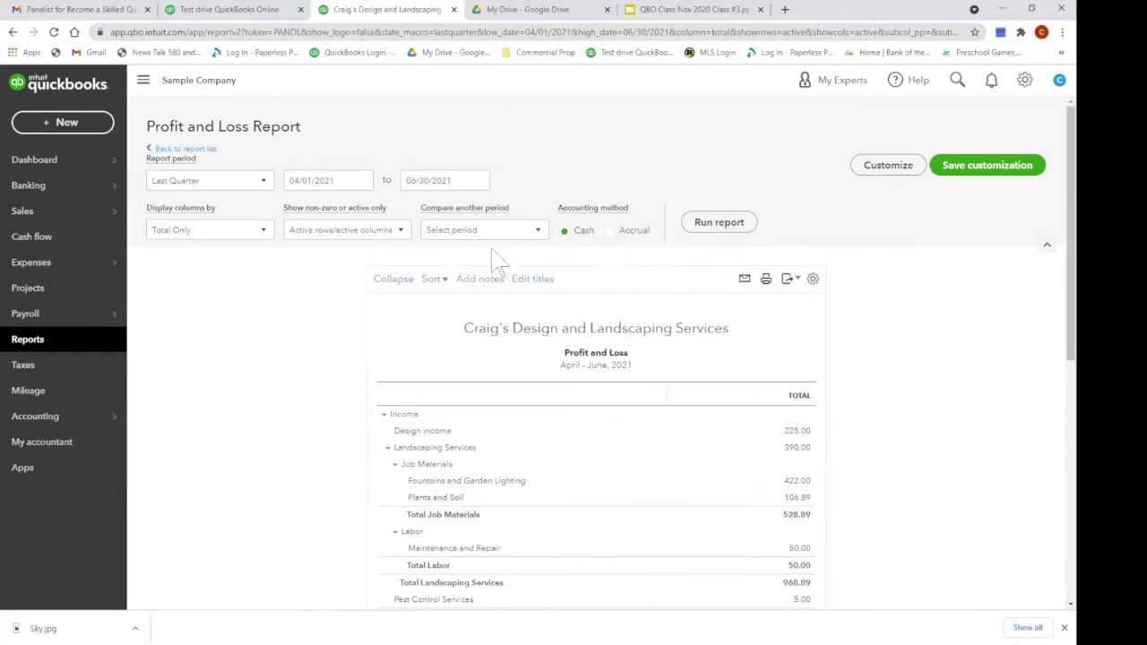
- Compare the quarter's Profit and Loss with the previous year including the $ change, and run the report
click(539, 232)
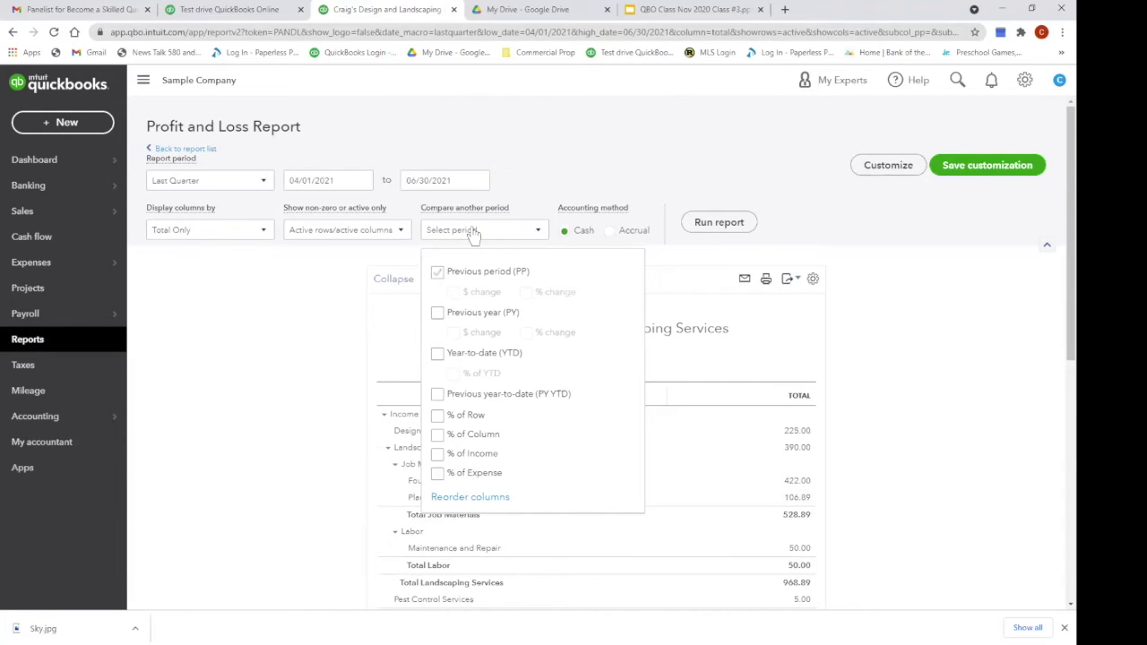
click(438, 313)
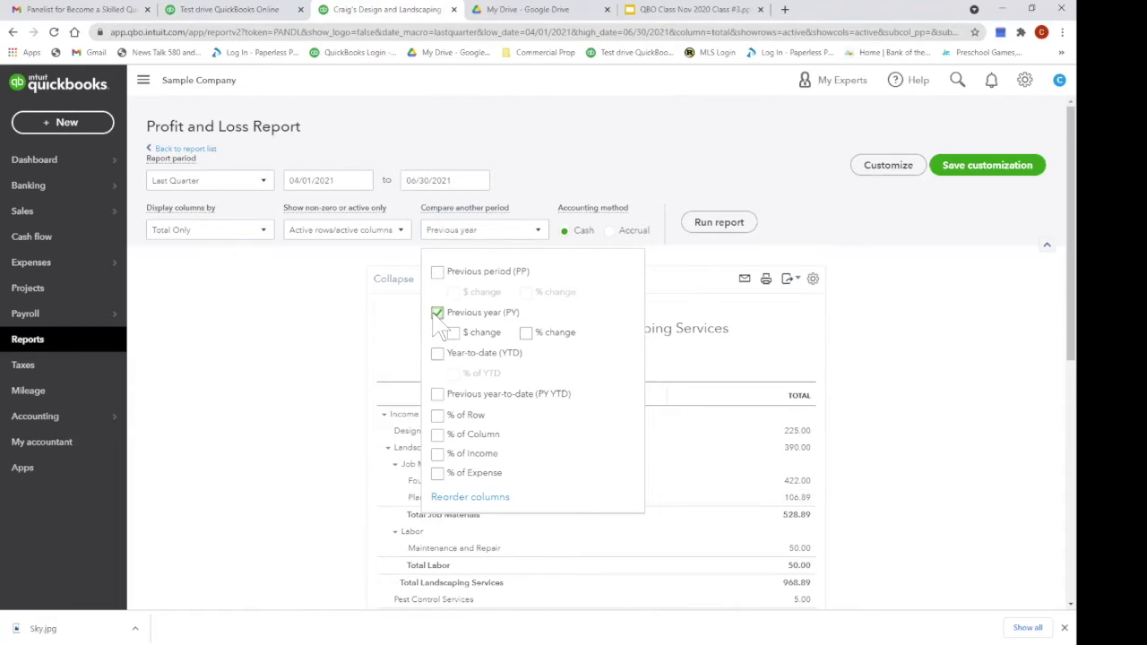
click(457, 333)
click(719, 224)
click(719, 222)
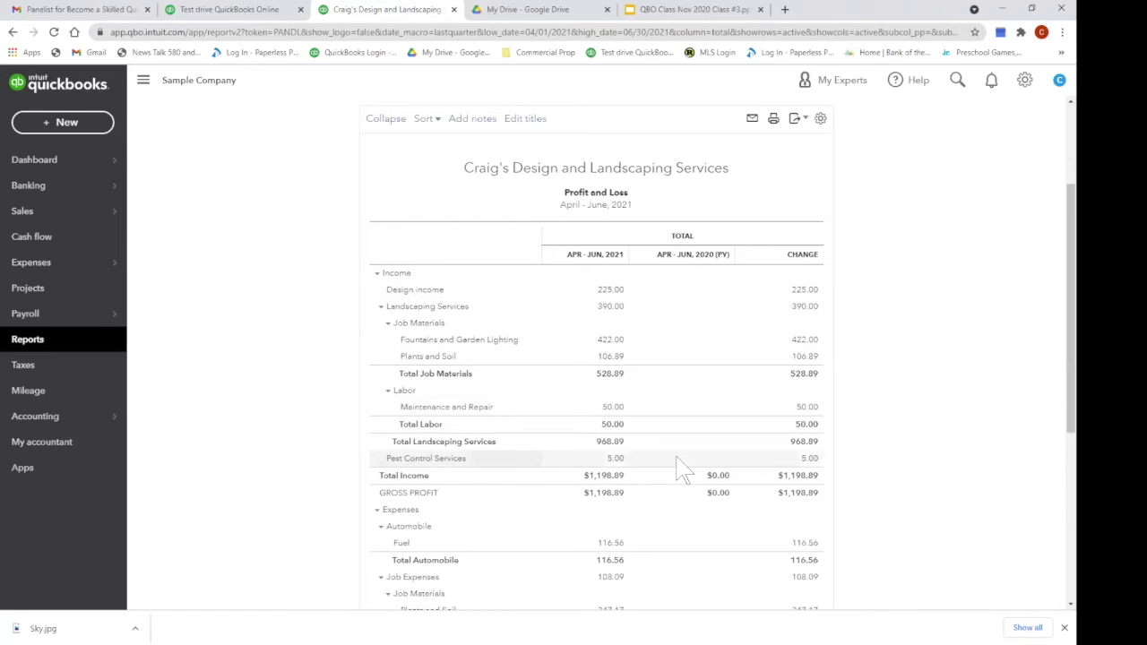
scroll(681, 466, up, 2)
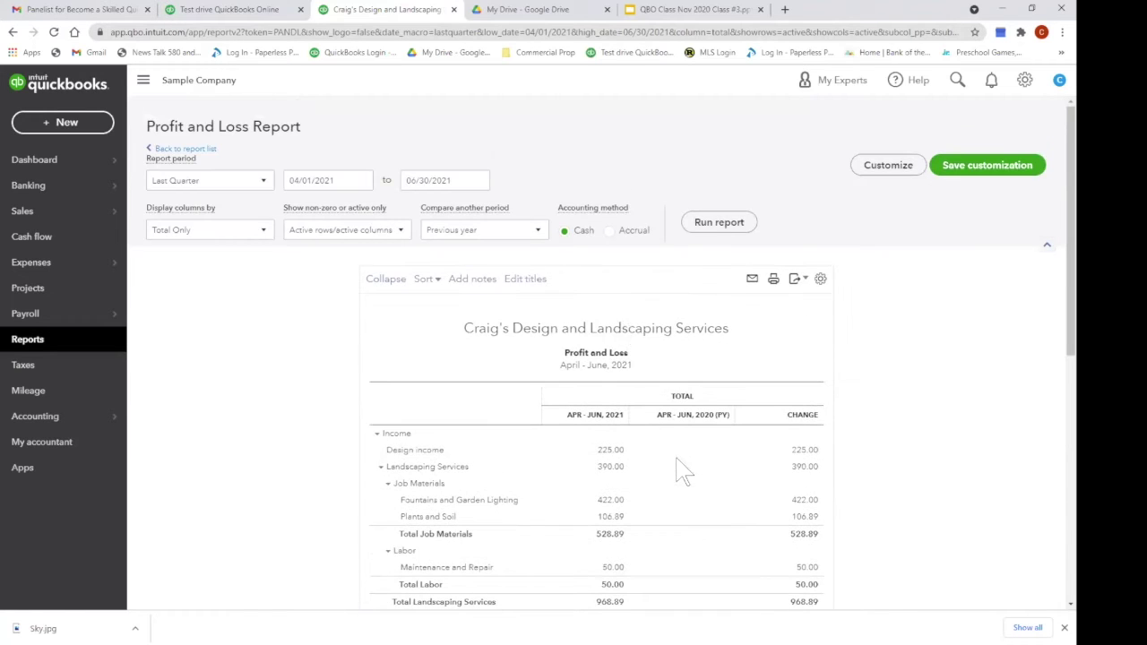
- Add the % of Income comparison, rerun the report and review the percentages down to net income
click(542, 241)
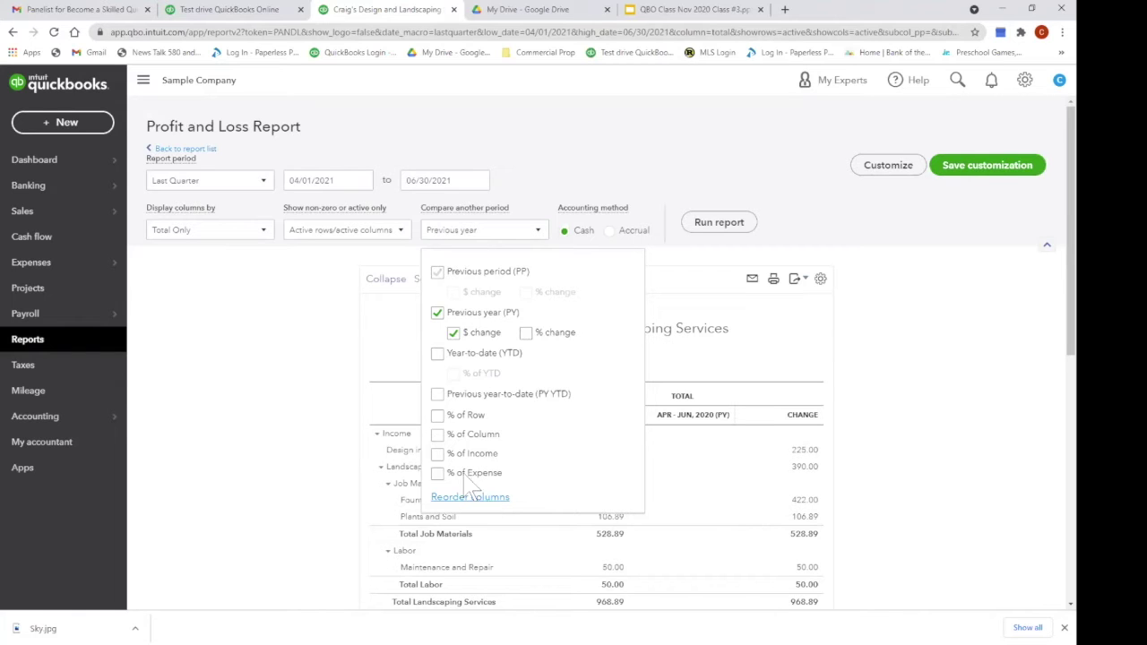
click(438, 454)
click(720, 224)
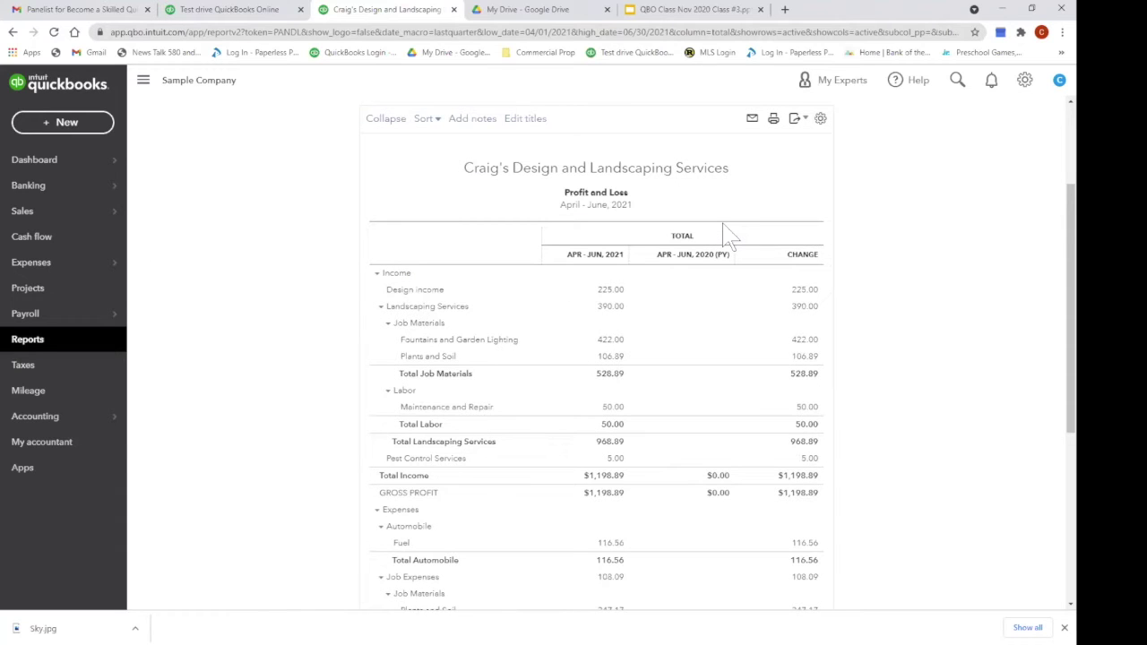
scroll(529, 215, up, 2)
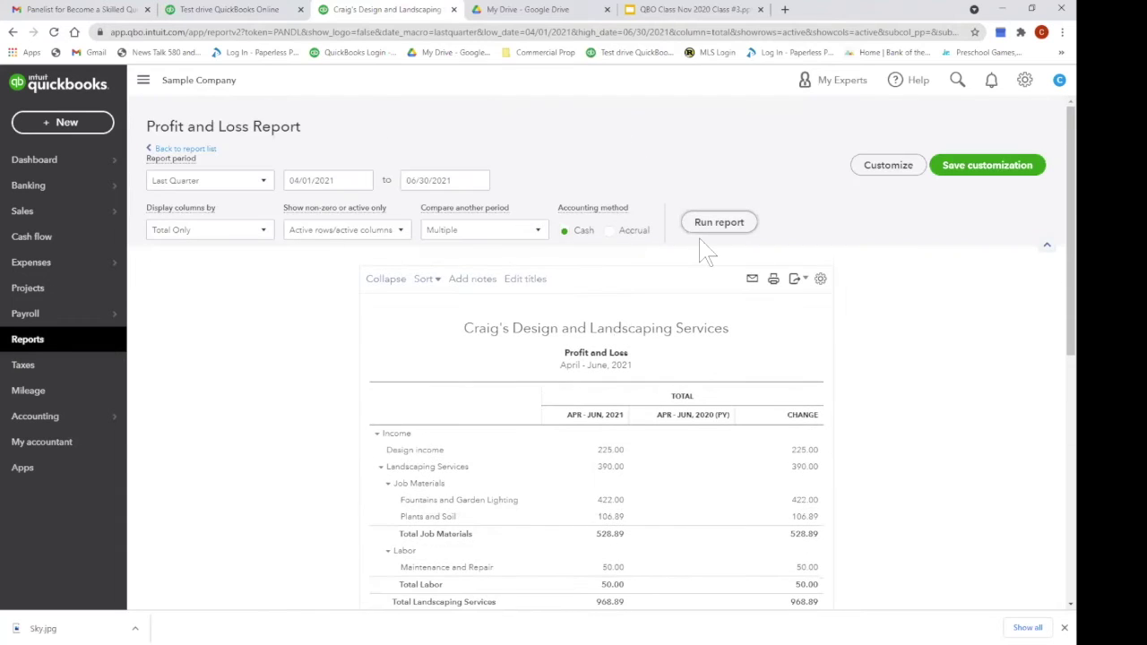
click(726, 222)
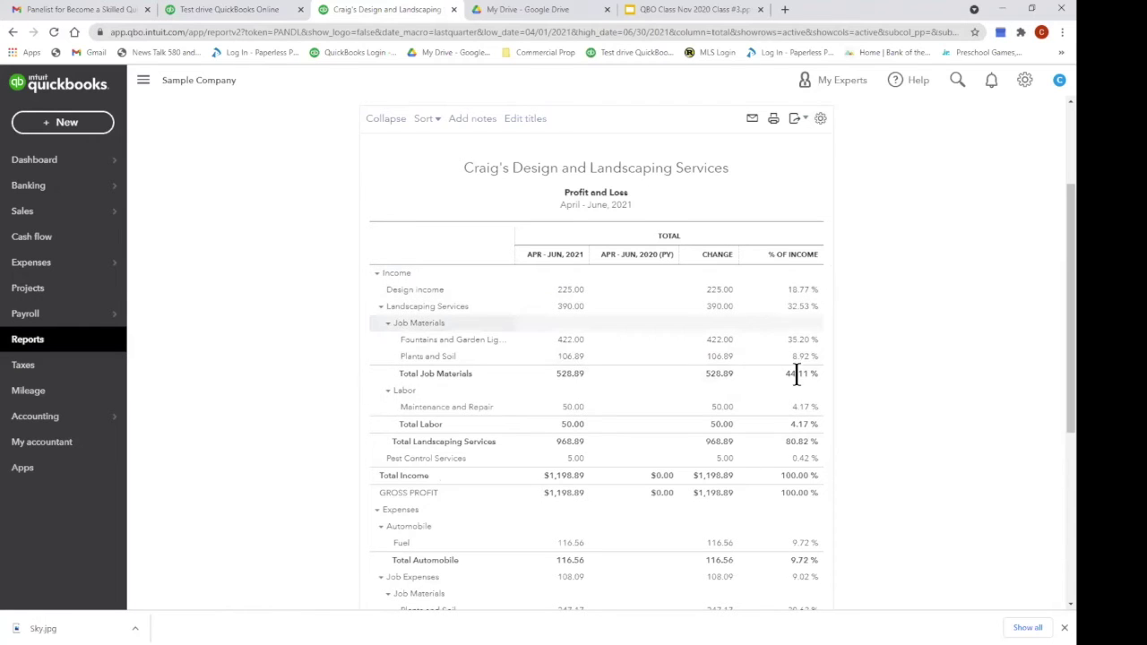
scroll(878, 417, down, 3)
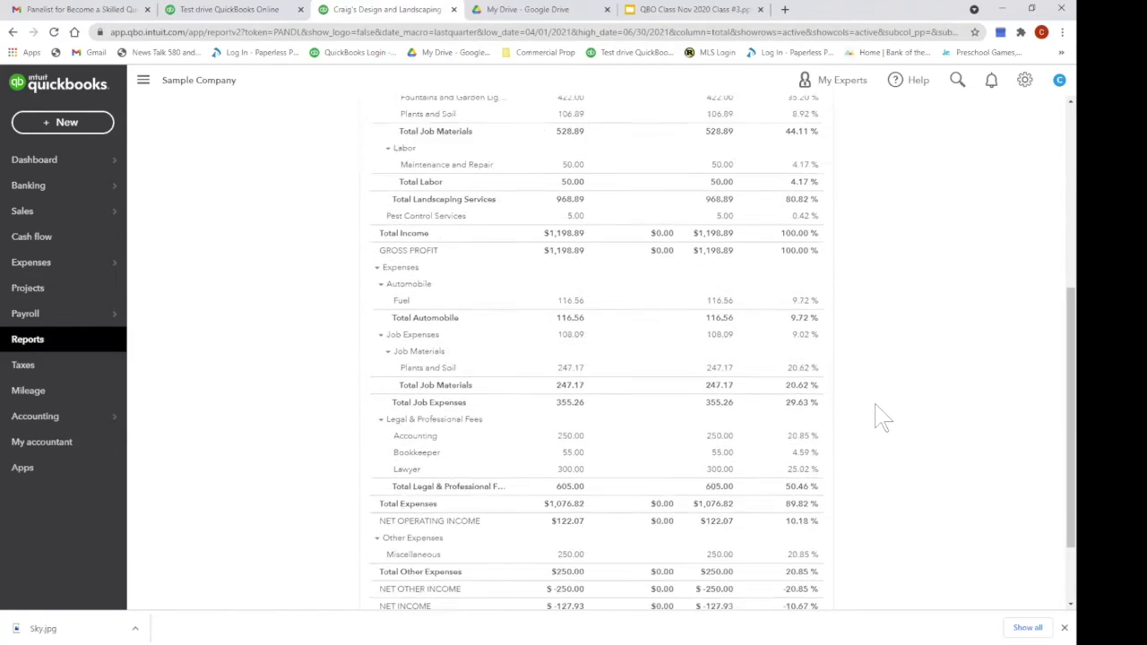
scroll(878, 417, up, 5)
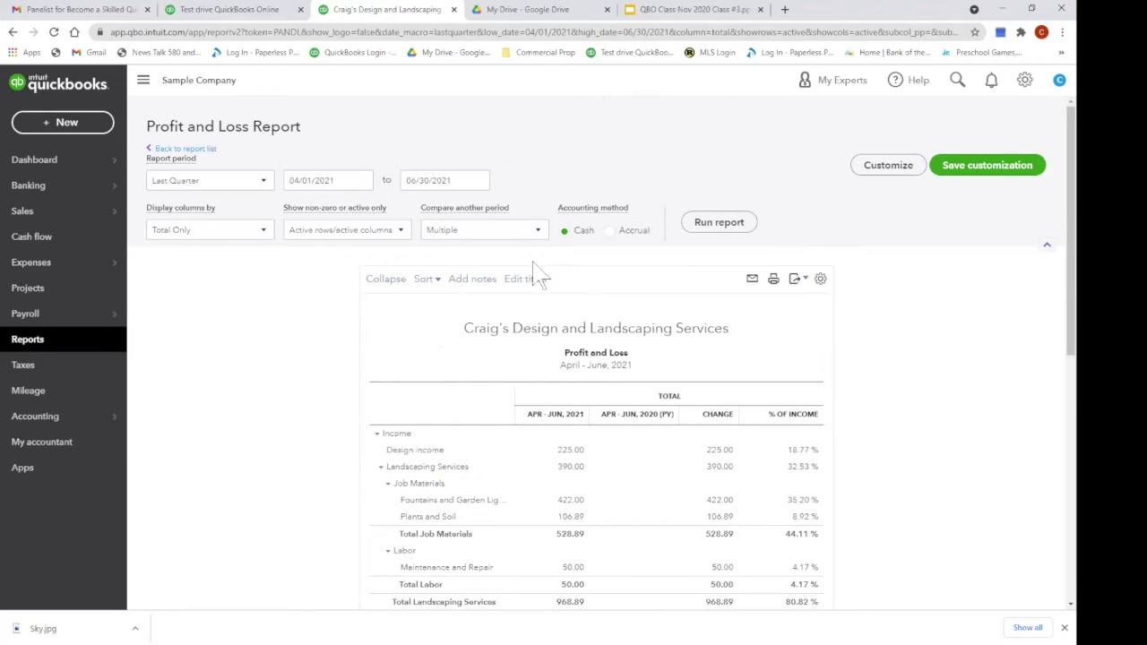
- Set the Profit and Loss report period to This Year-to-last-month
click(264, 182)
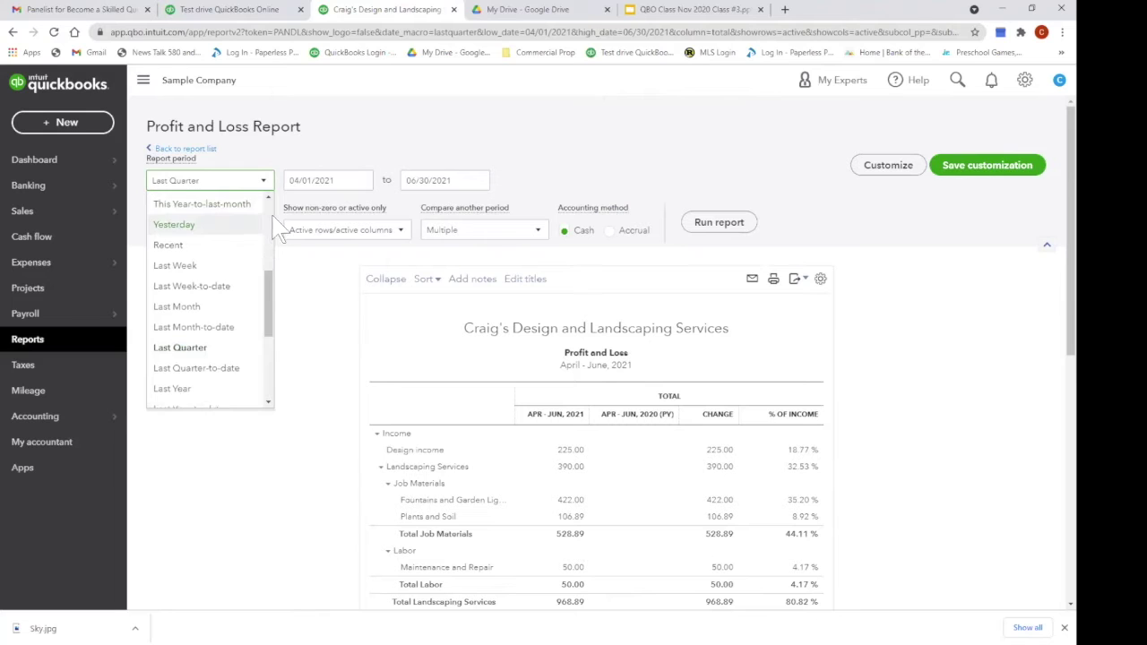
scroll(271, 229, up, 3)
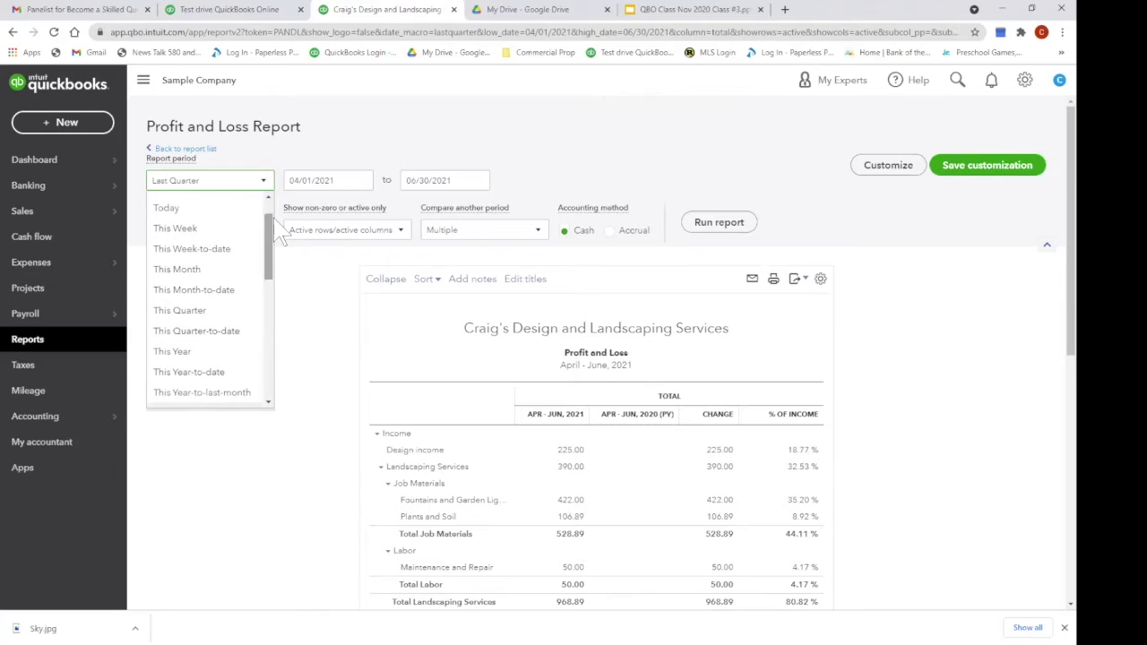
click(236, 401)
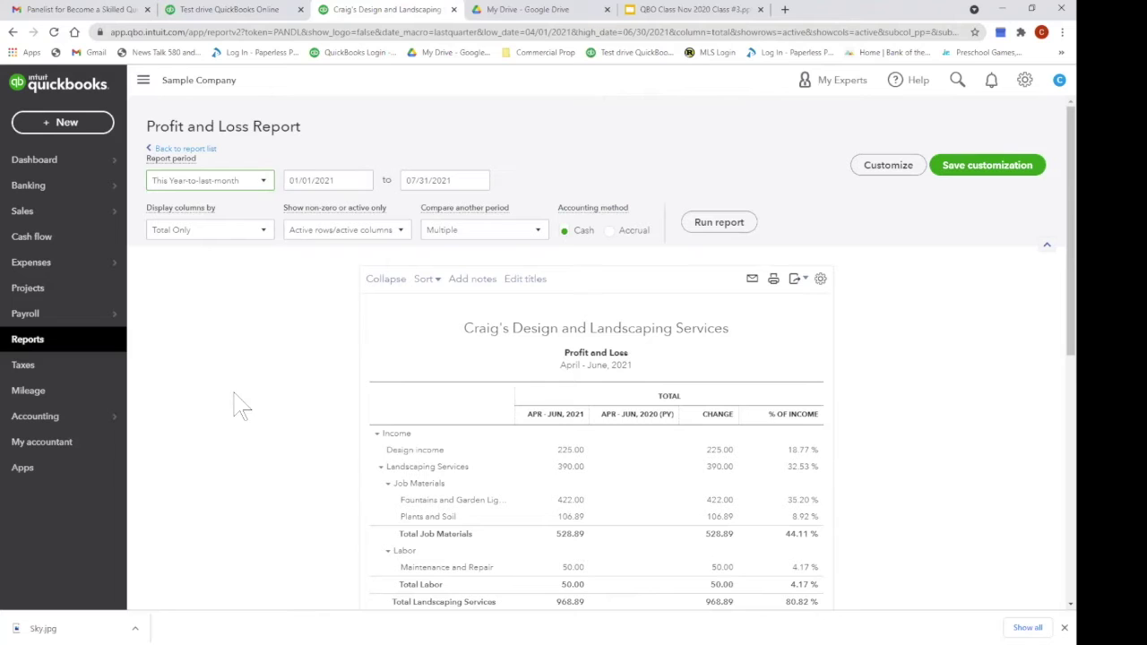
- Remove the previous year and % of Income comparisons and rerun the Profit and Loss report
click(539, 233)
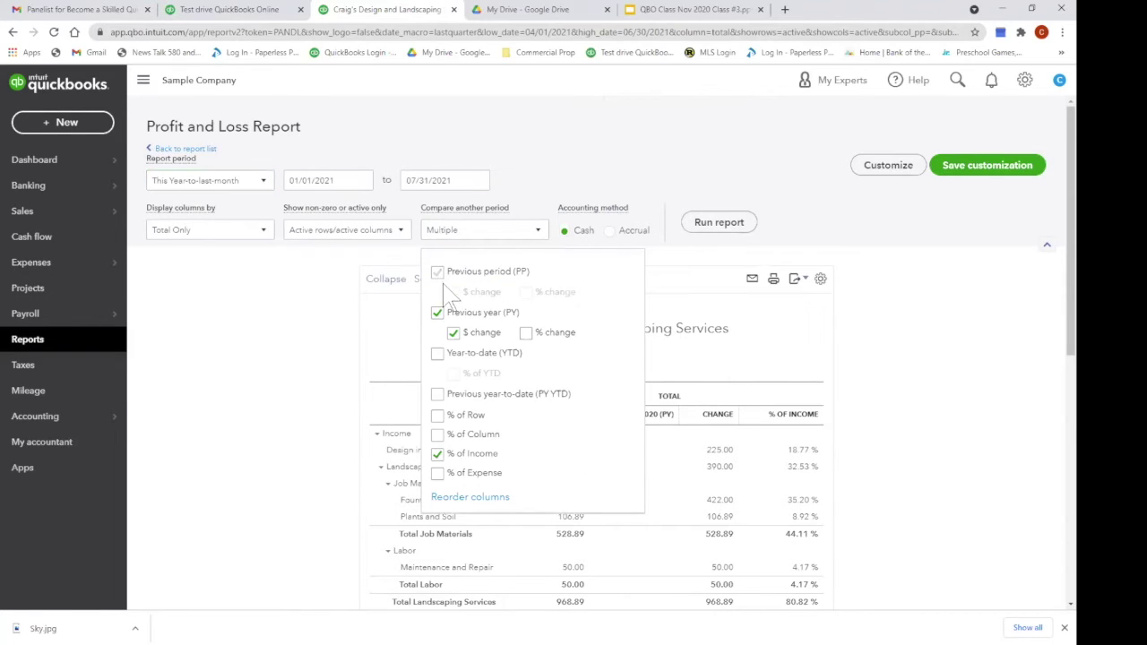
click(441, 313)
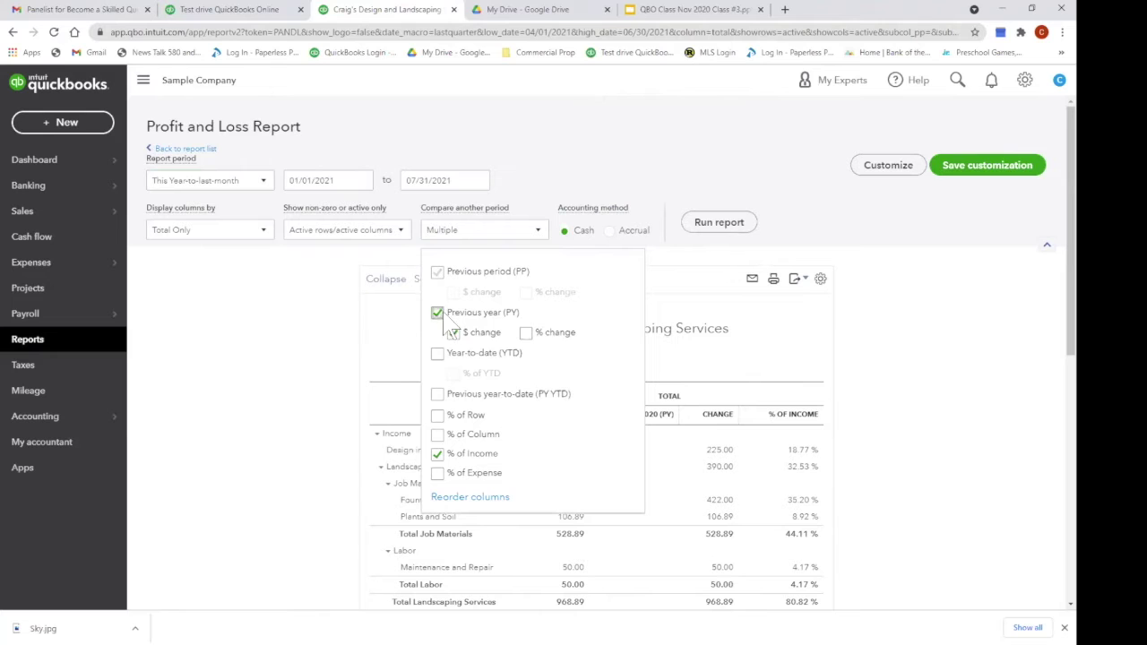
click(438, 455)
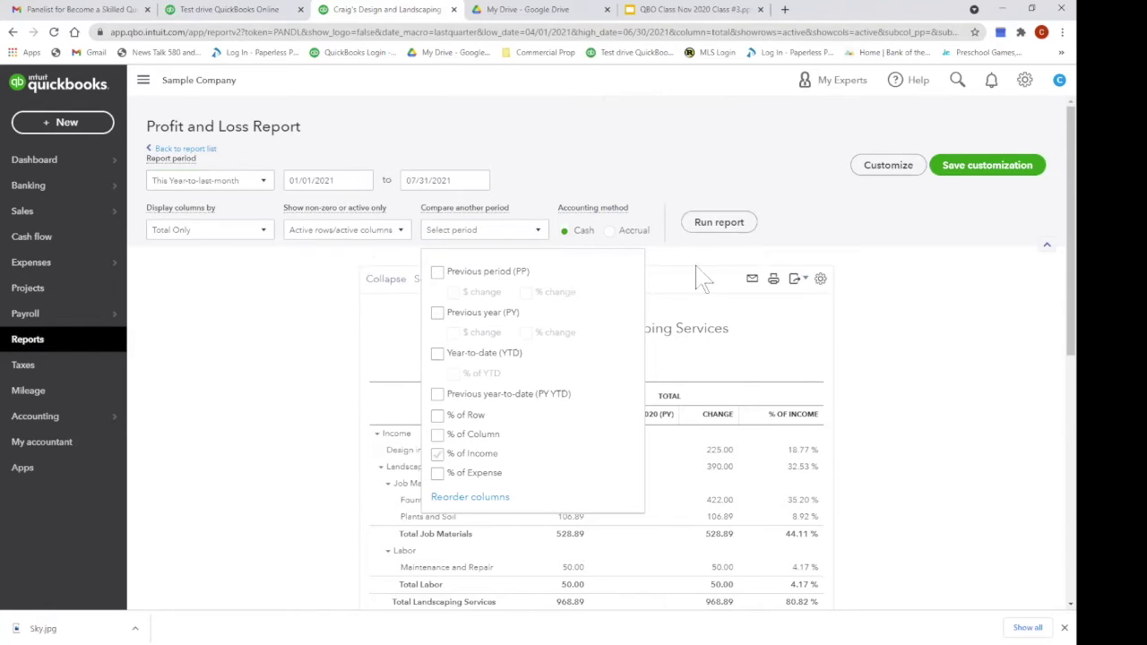
click(722, 226)
scroll(733, 238, down, 2)
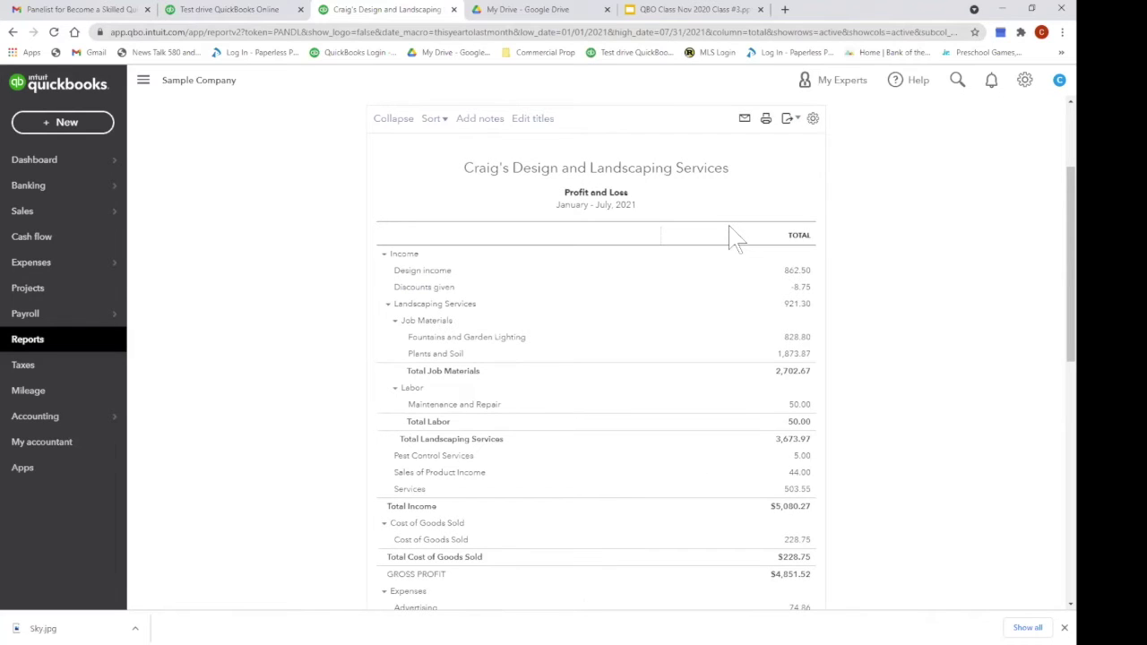
scroll(892, 262, up, 2)
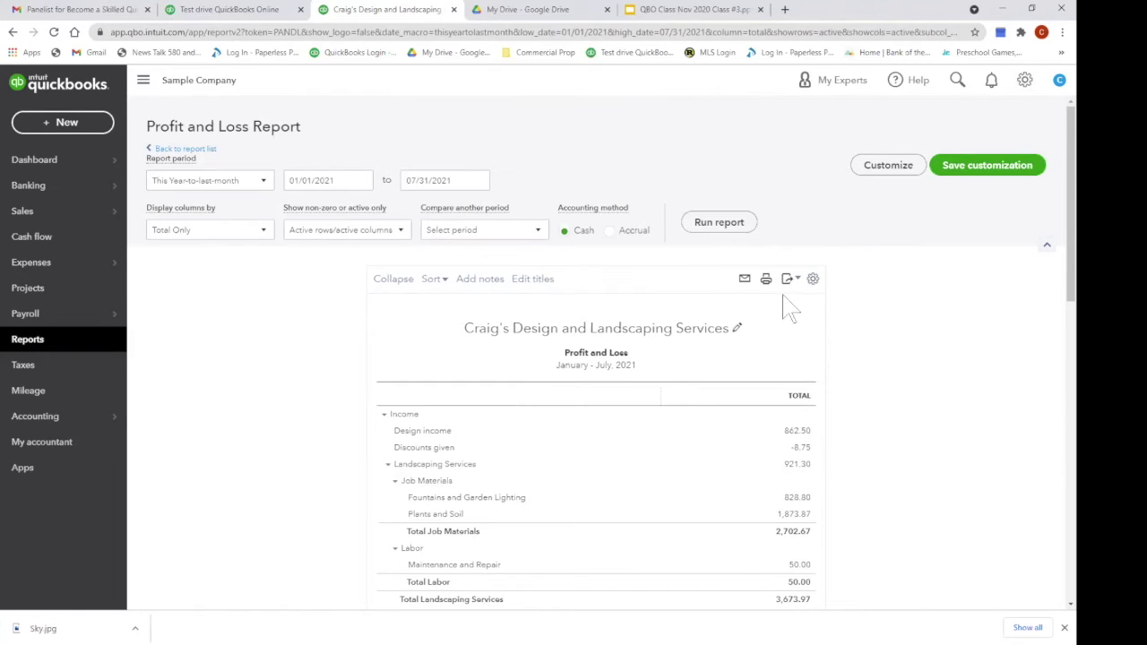
- Turn off the report's Compact display density and switch it back on
click(813, 280)
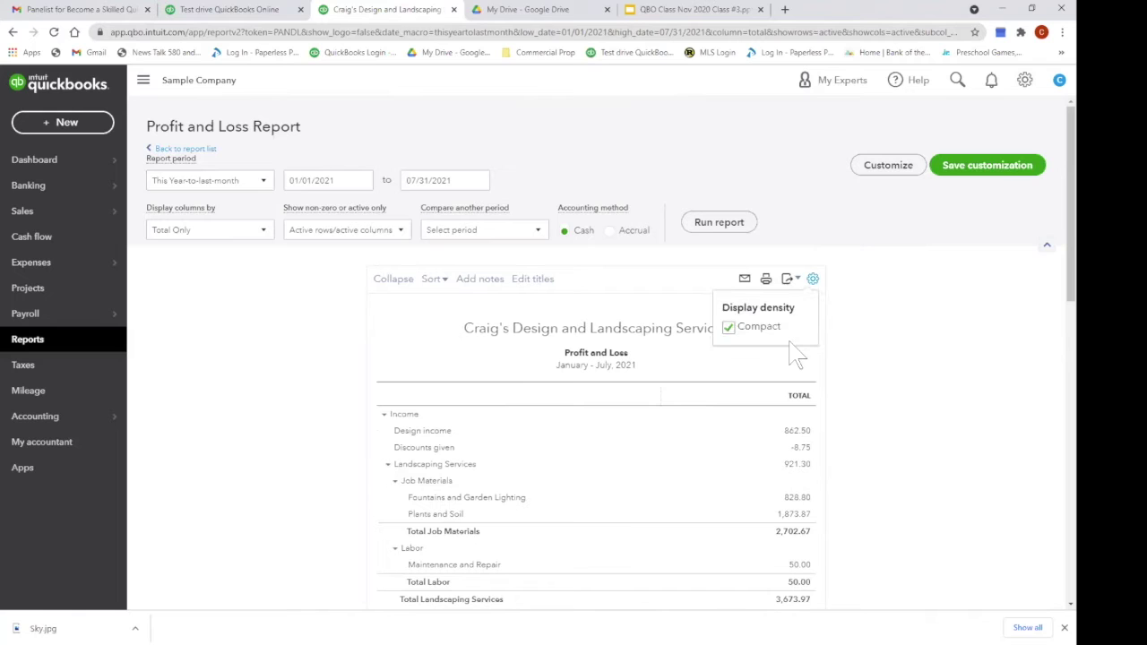
click(728, 328)
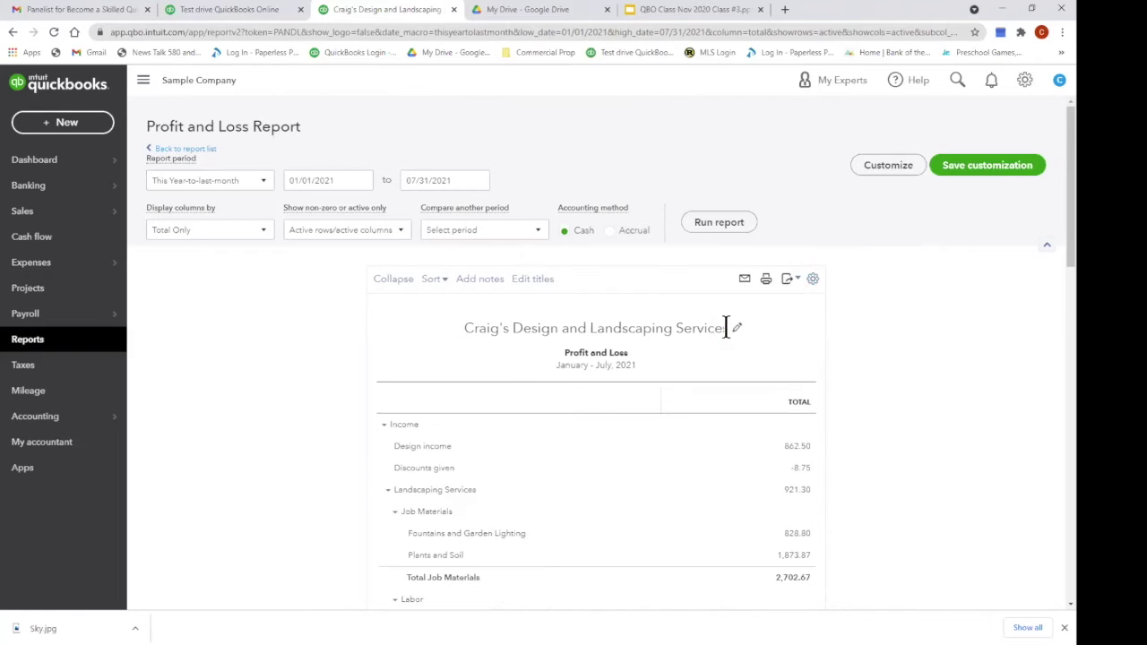
click(814, 282)
click(729, 329)
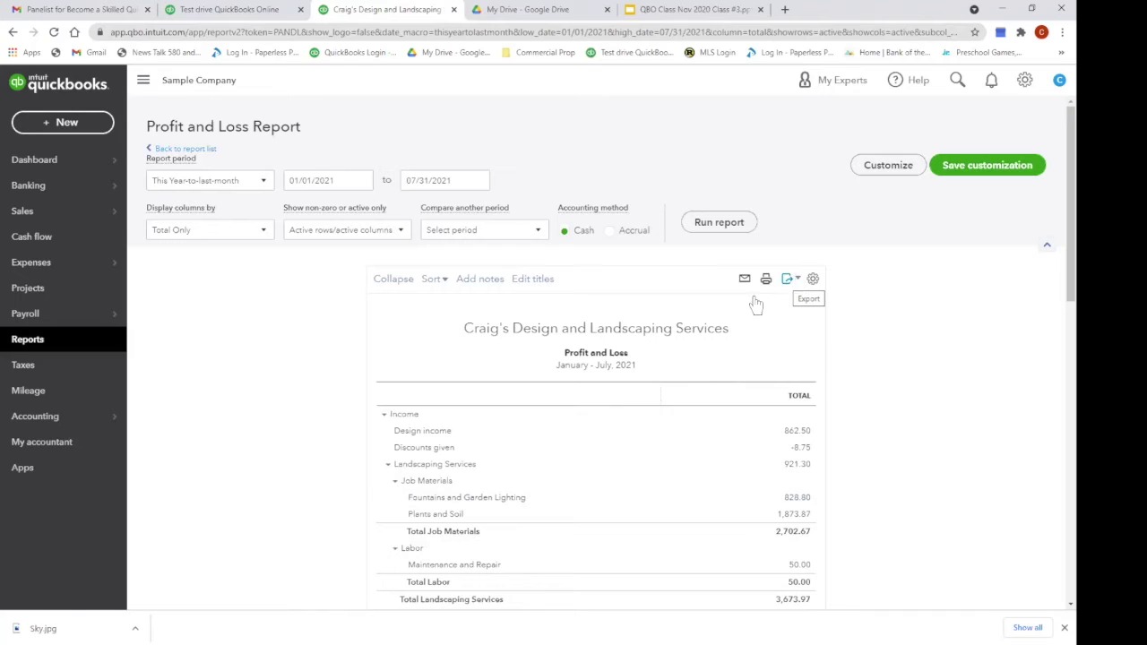
- Look at the report's Excel and PDF export options and its print, email or save as PDF preview, and close the preview
click(788, 279)
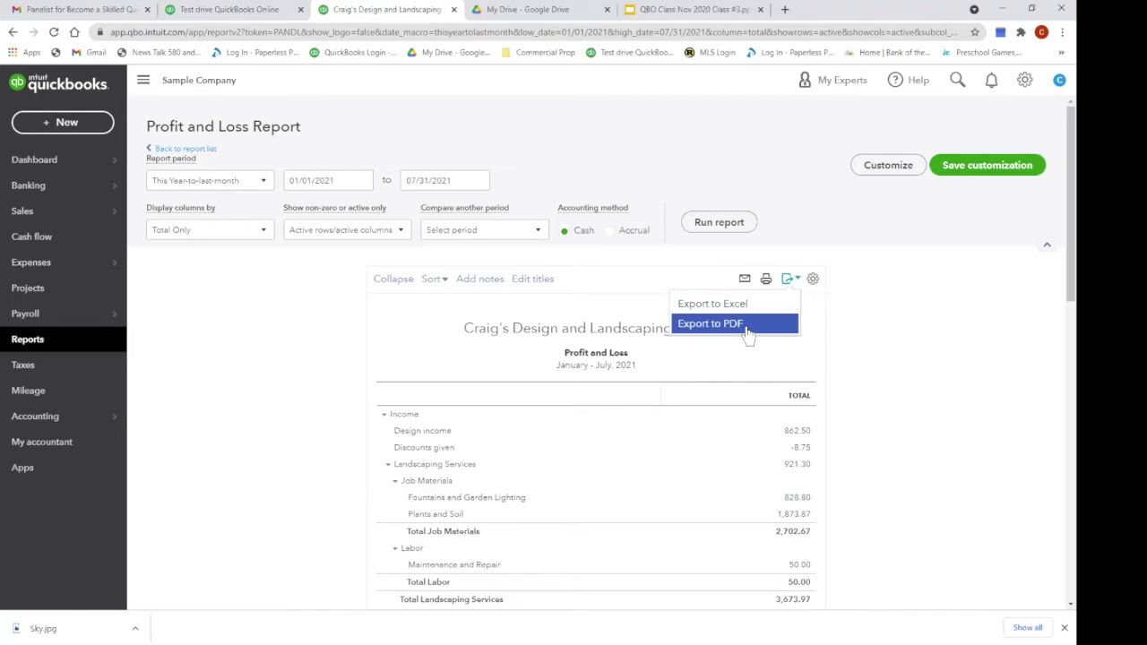
click(743, 279)
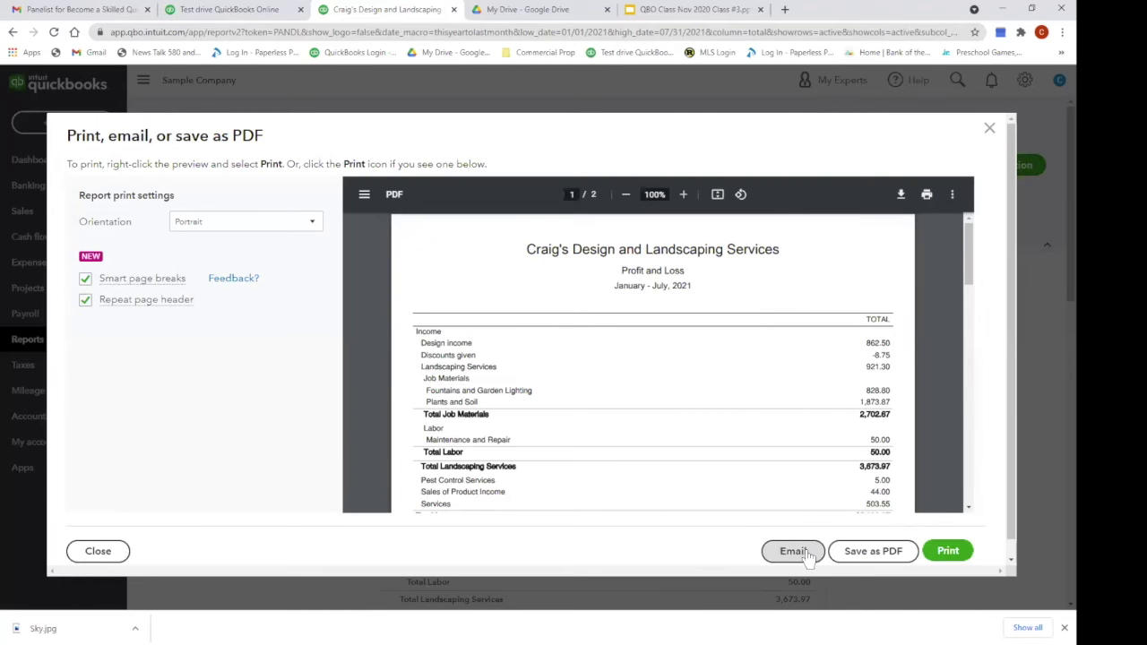
click(991, 128)
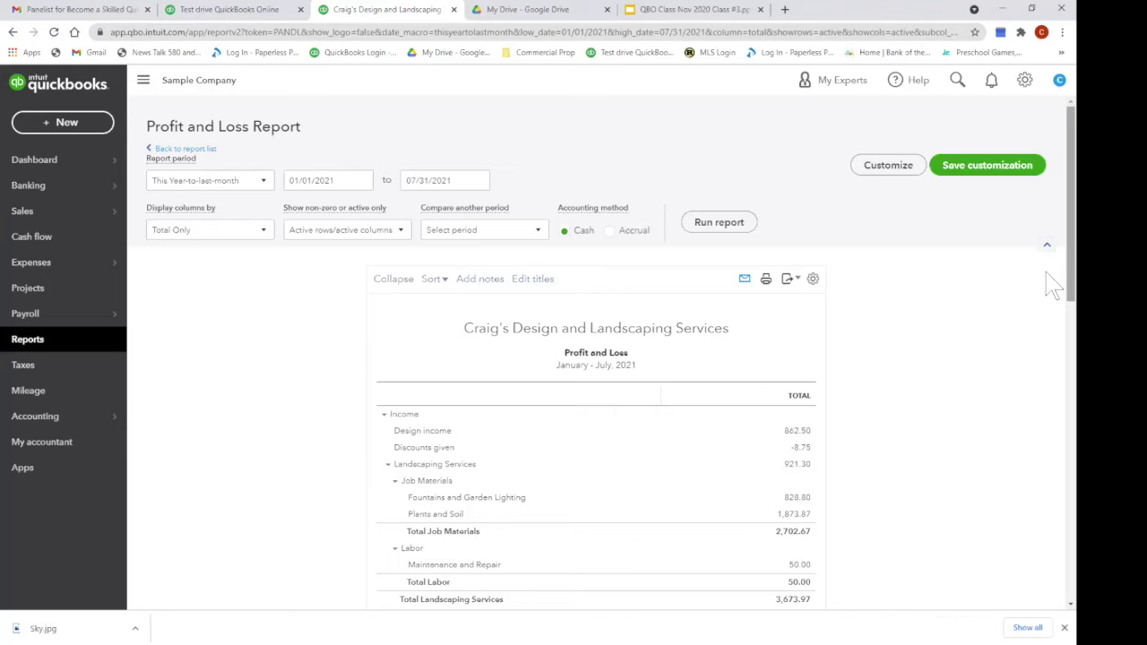
- Drill into the Design income total, view the 06/21/2021 sales receipt from its amount, and close the receipt
scroll(1054, 285, down, 2)
scroll(1051, 296, down, 3)
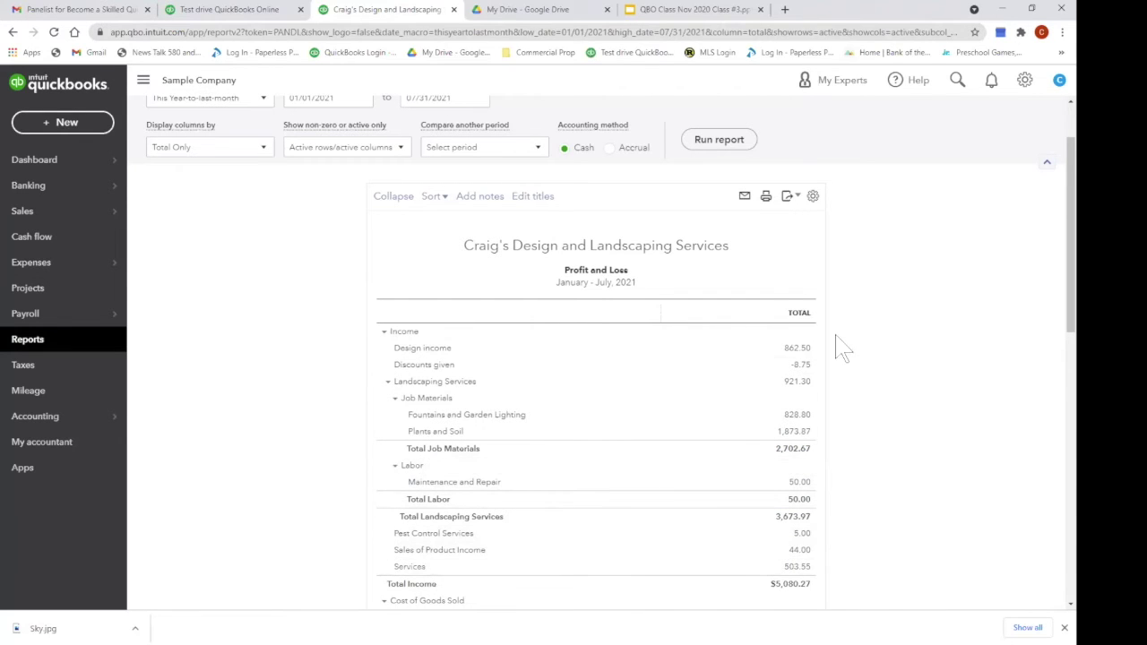
click(794, 350)
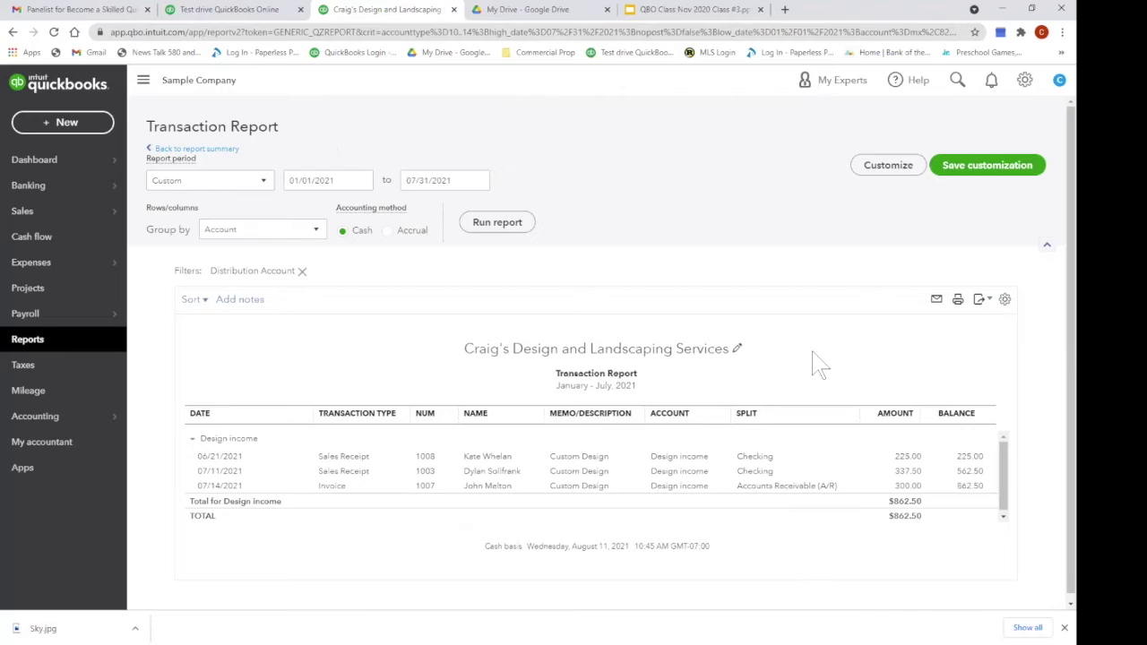
click(910, 460)
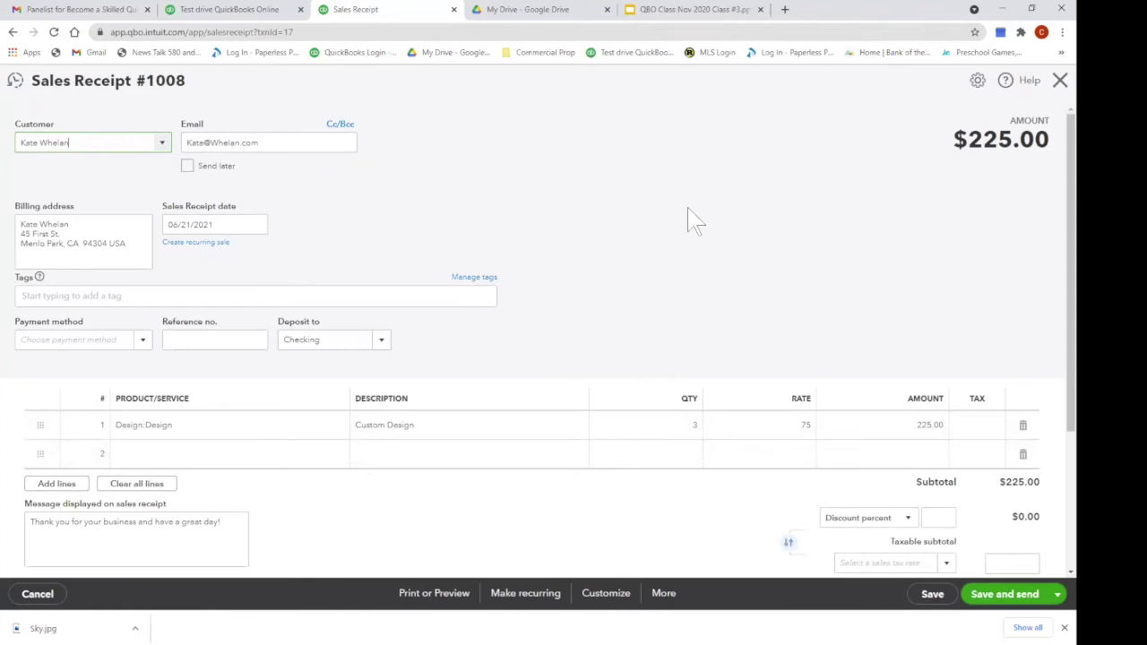
click(1060, 80)
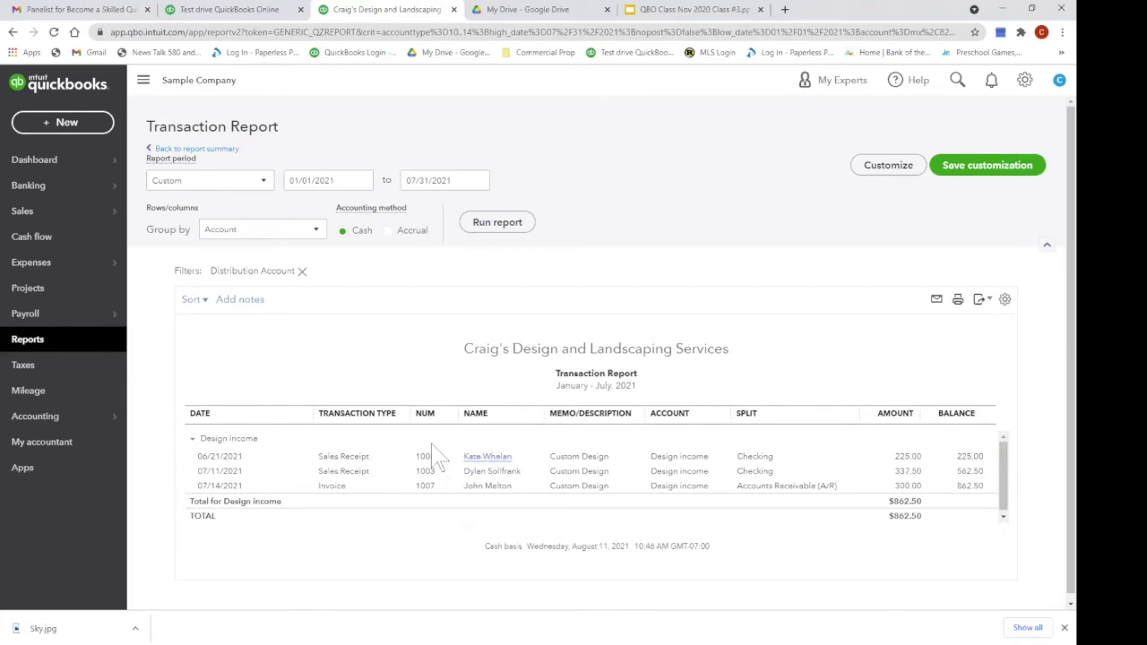
- Reopen the 06/21/2021 sales receipt from its customer name, close it, and return to the Profit and Loss summary
click(498, 458)
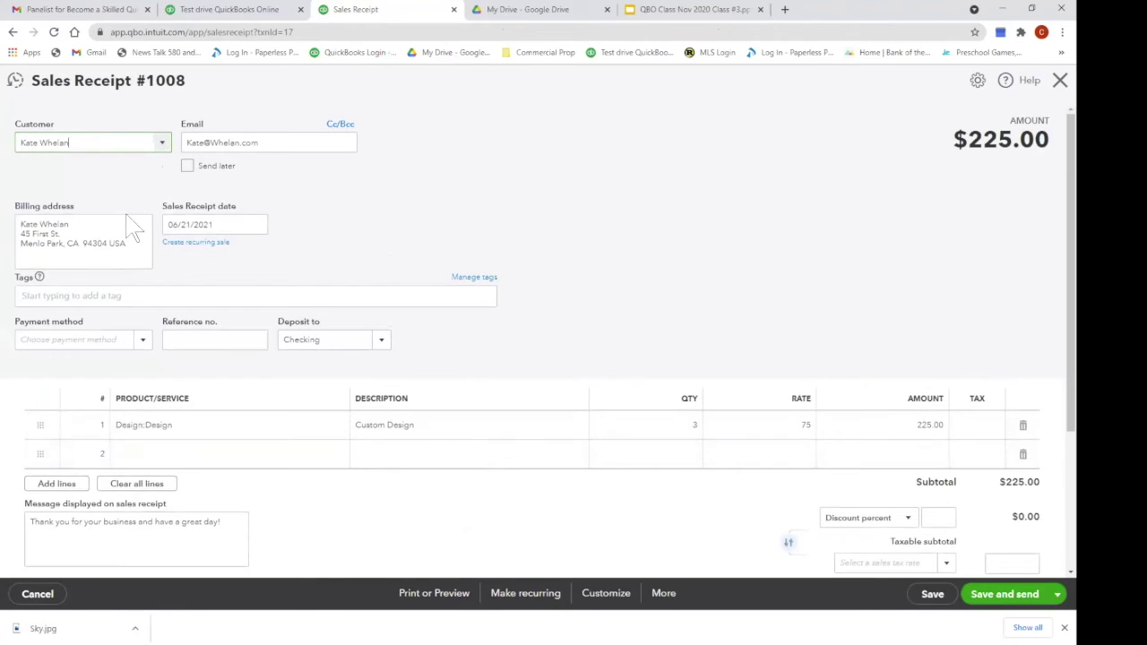
click(105, 137)
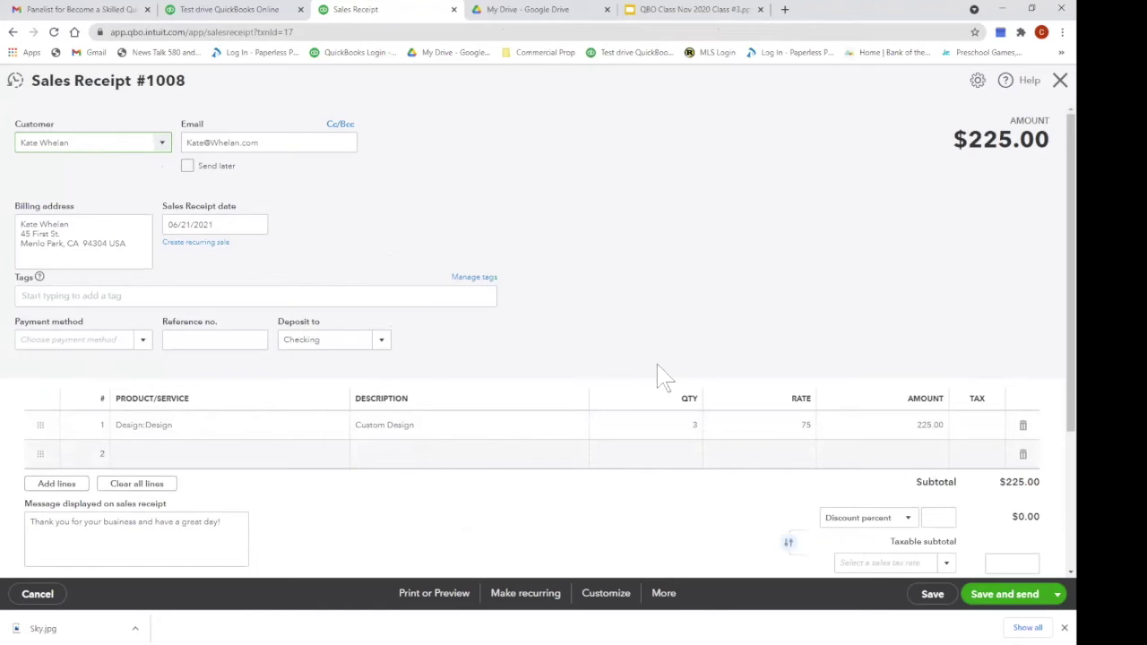
click(1059, 80)
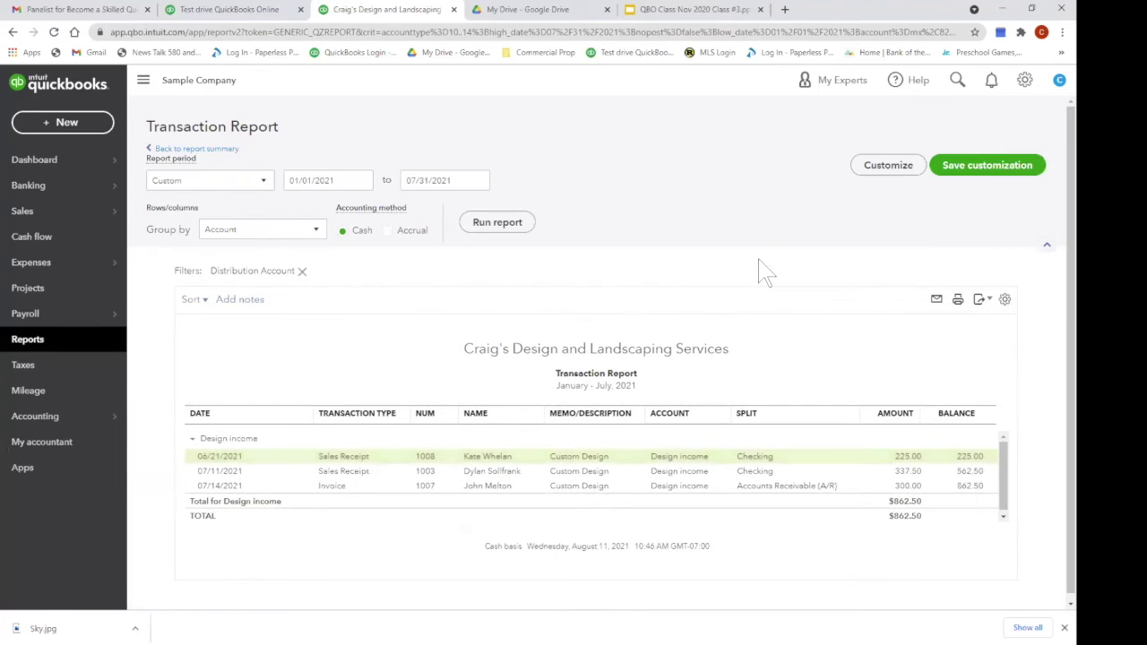
click(162, 151)
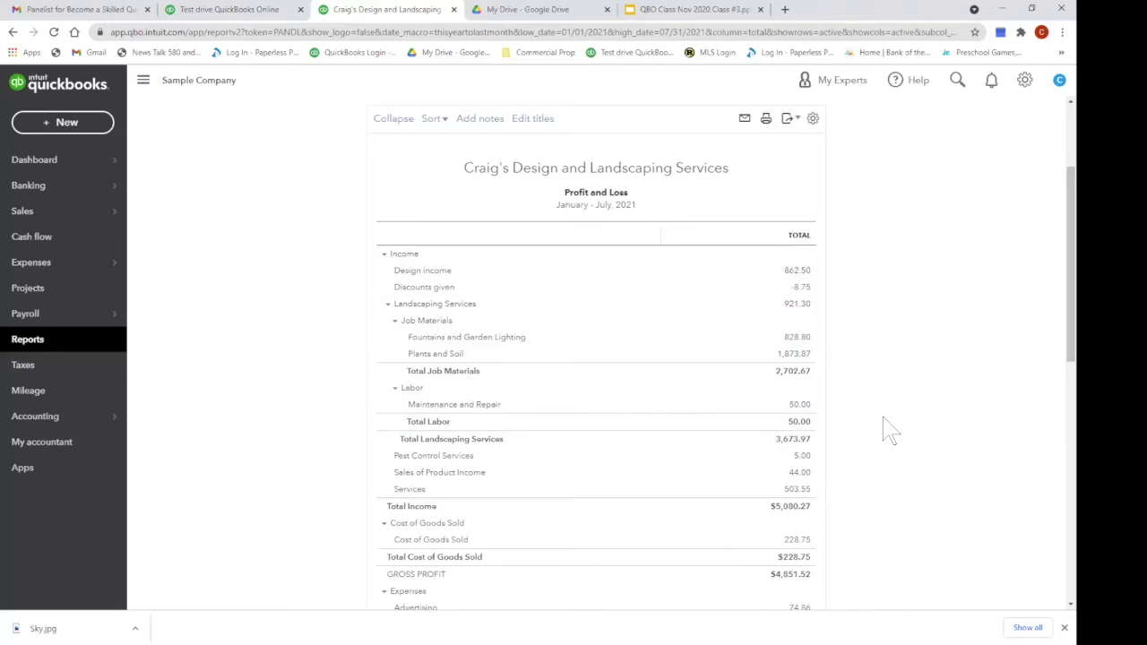
- Examine the January to July expense lines, other expenses and net income on the Profit and Loss report
scroll(884, 419, down, 3)
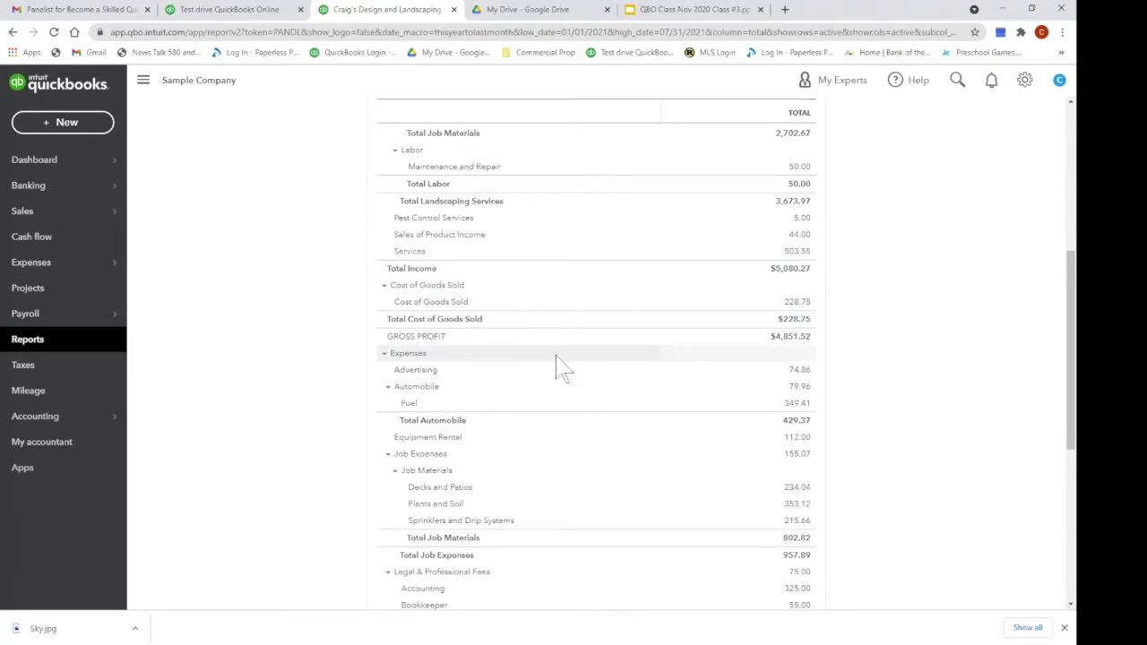
scroll(556, 367, down, 5)
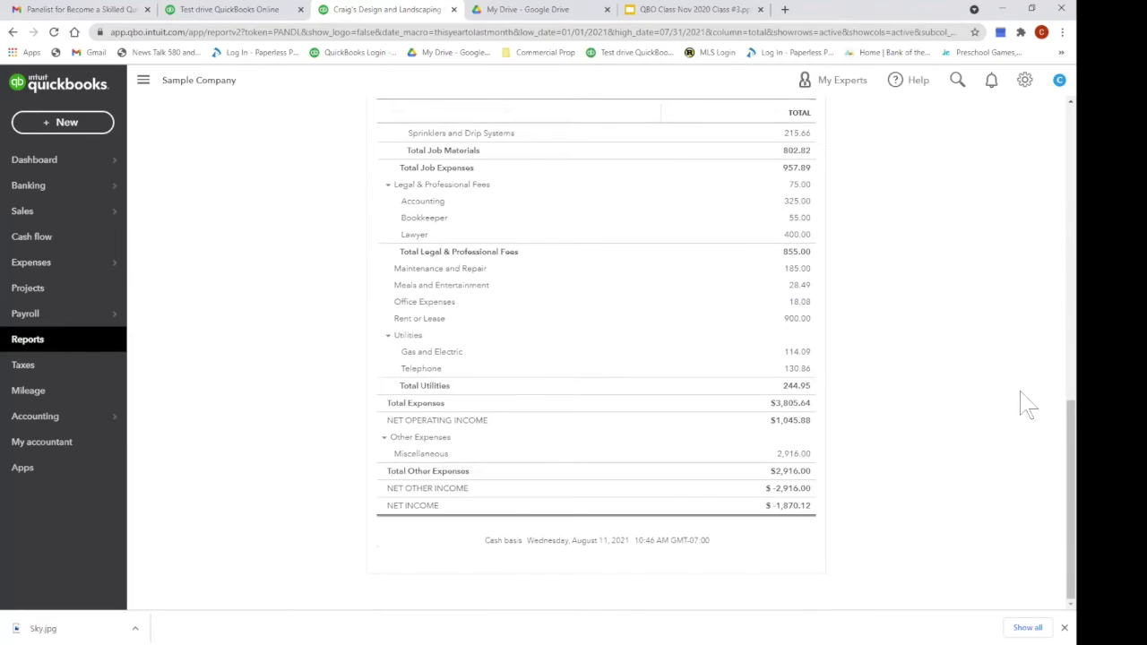
drag(1046, 445, 1046, 397)
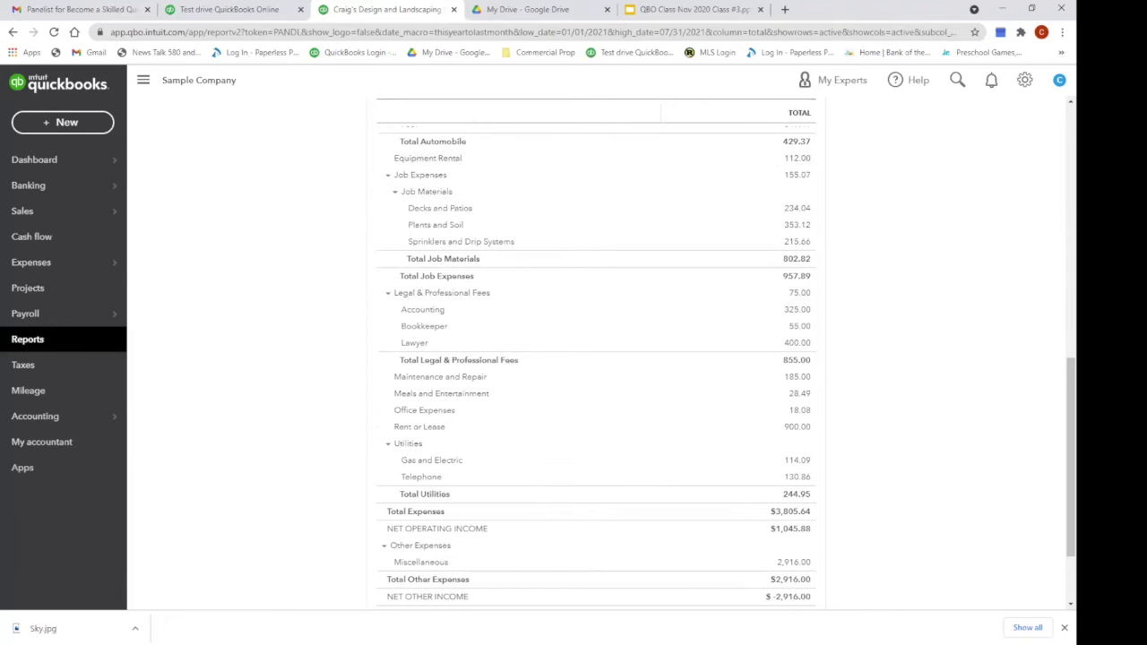
- Drill into the Automobile expense amount on the Profit and Loss report and open the 07/07/2021 Squeaky Kleen Car Wash expense
drag(1046, 408, 1049, 379)
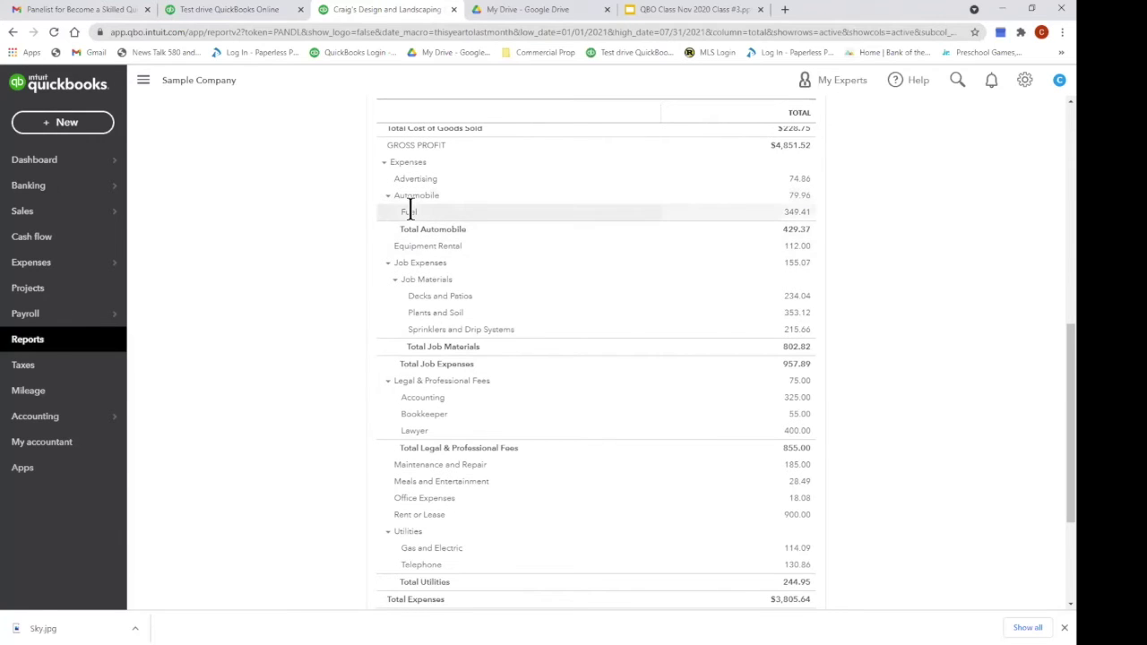
click(800, 197)
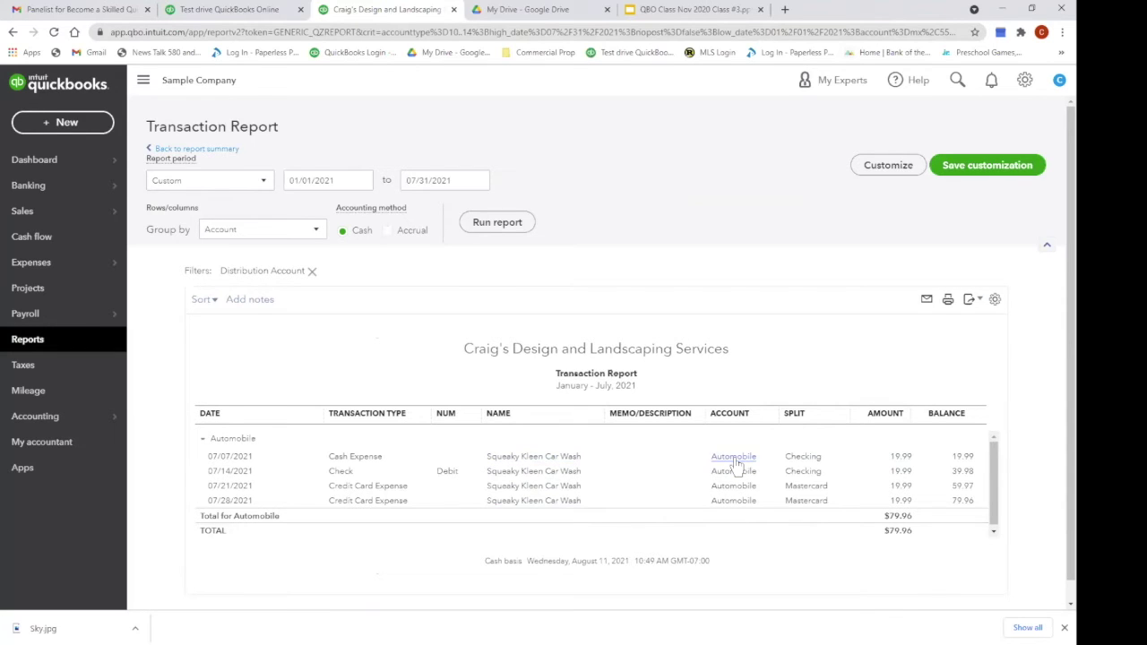
double_click(733, 457)
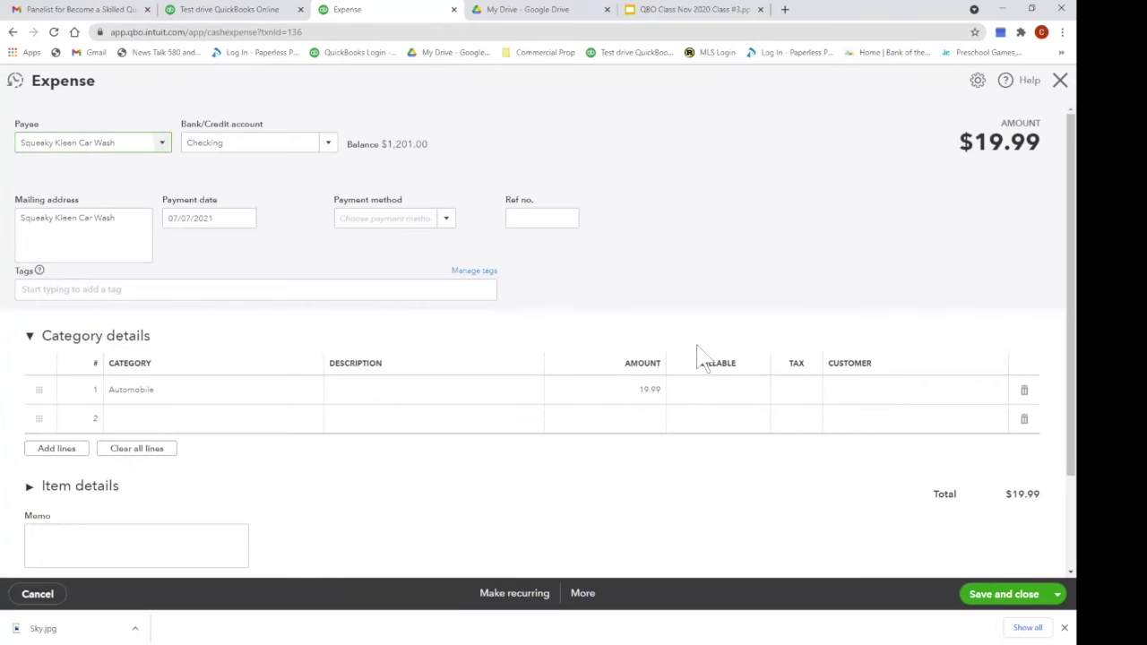
- Replace the expense line's category with Auto Maint and start adding it as a new account
click(179, 393)
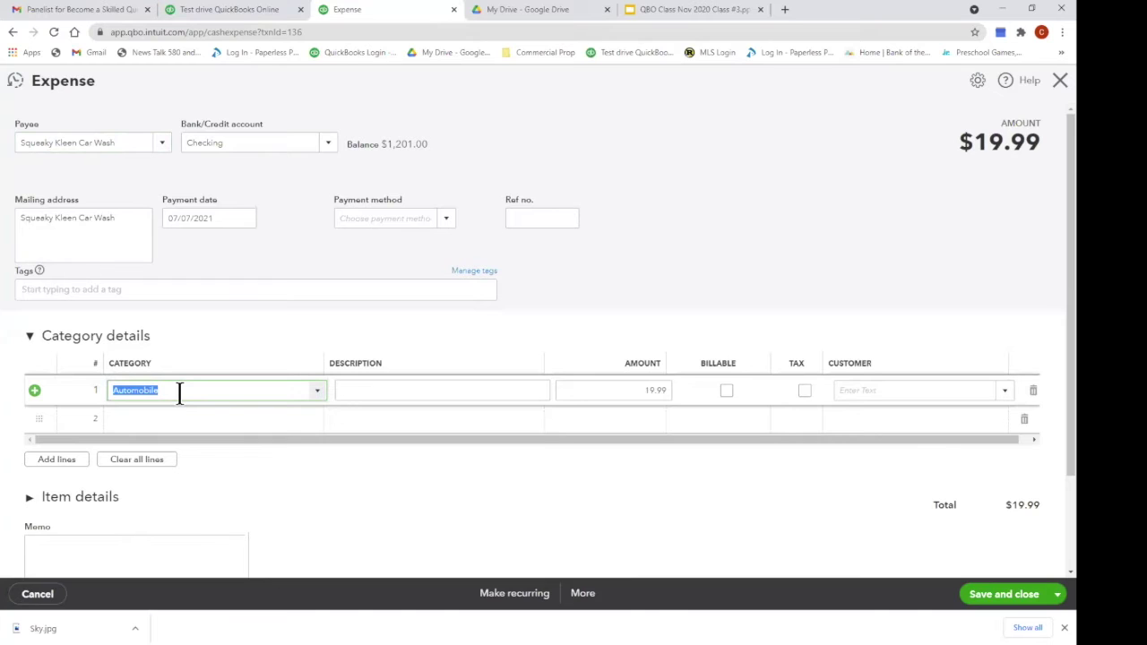
text(Ma)
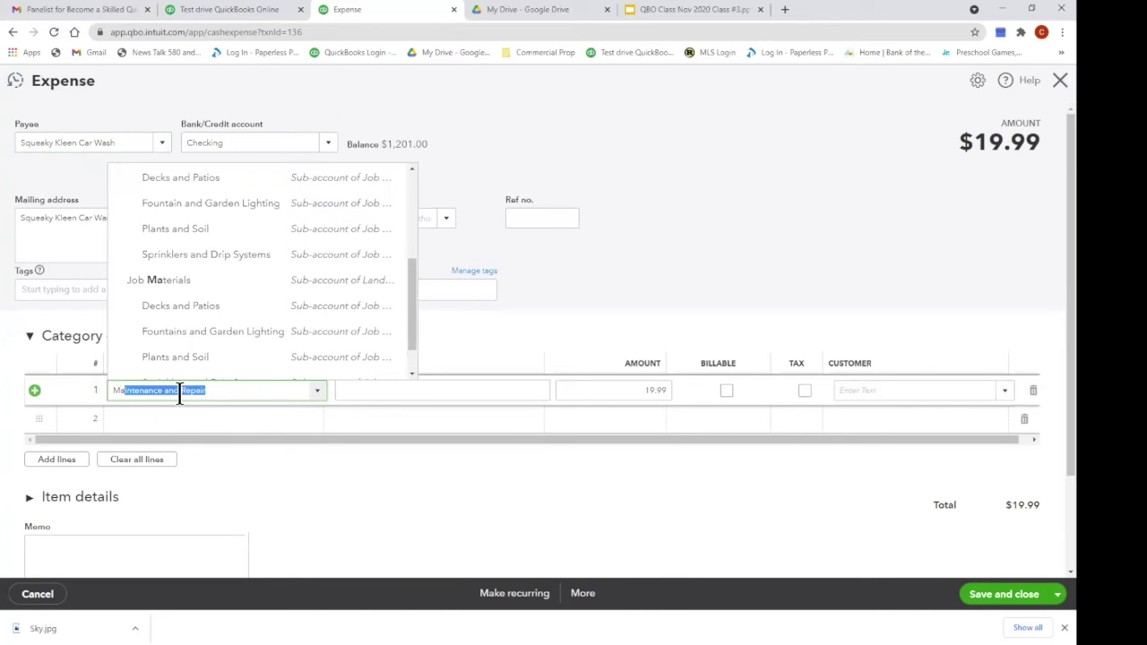
key(BackSpace)
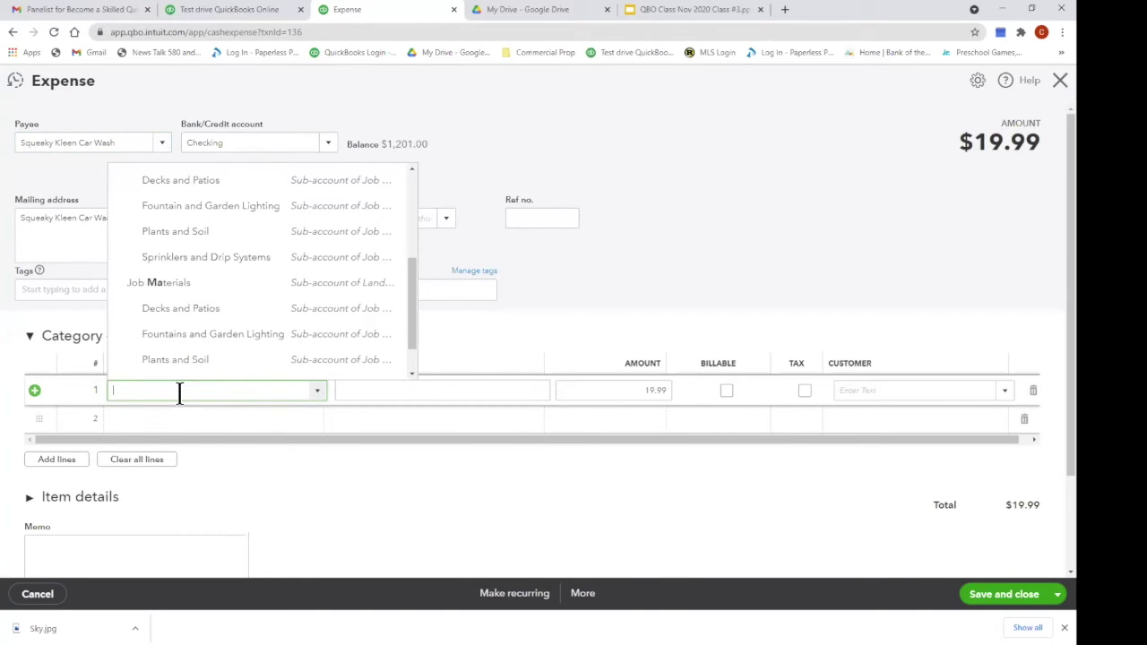
text(Auto Maint)
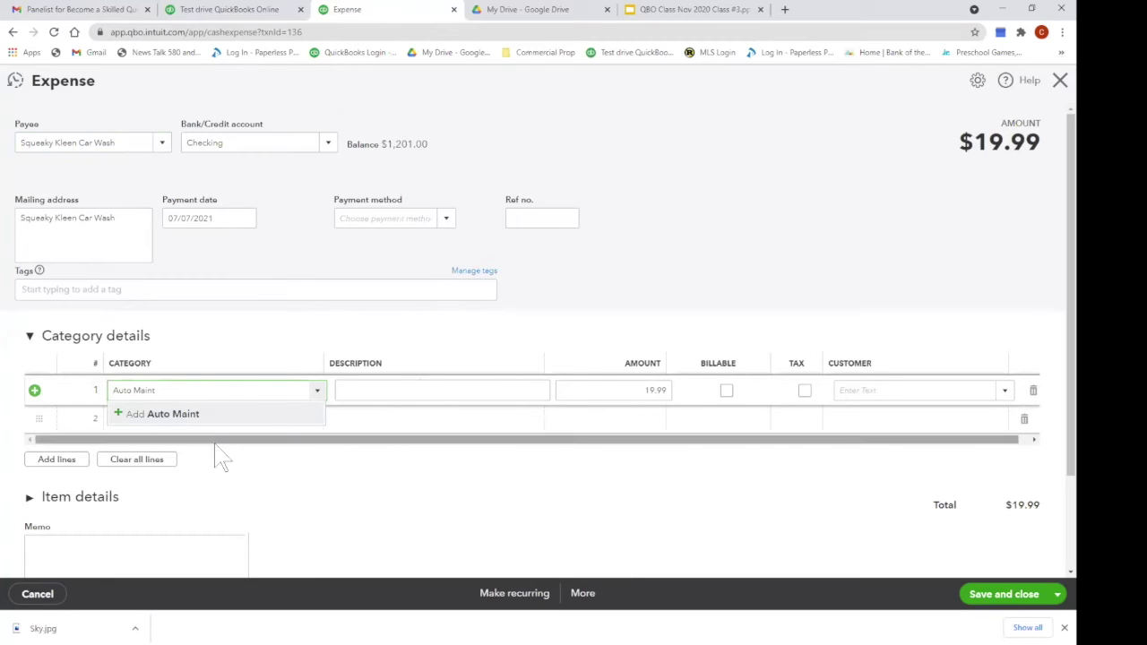
click(199, 419)
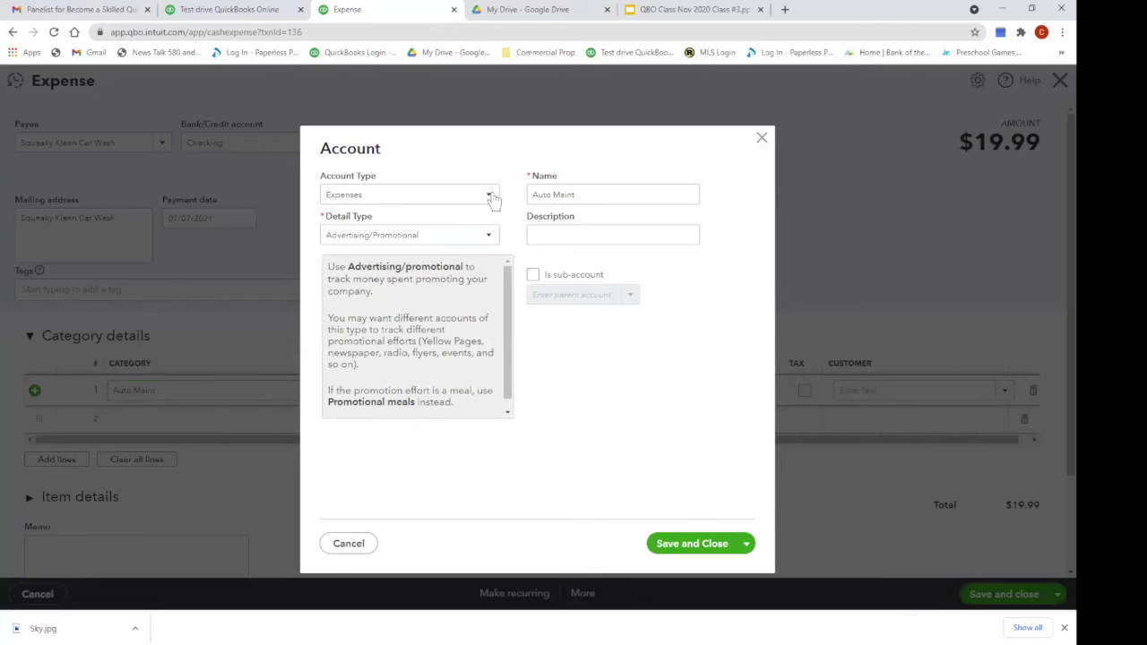
- Give the Auto Maint account the Auto detail type, make it a sub-account of Automobile, and save it
click(491, 236)
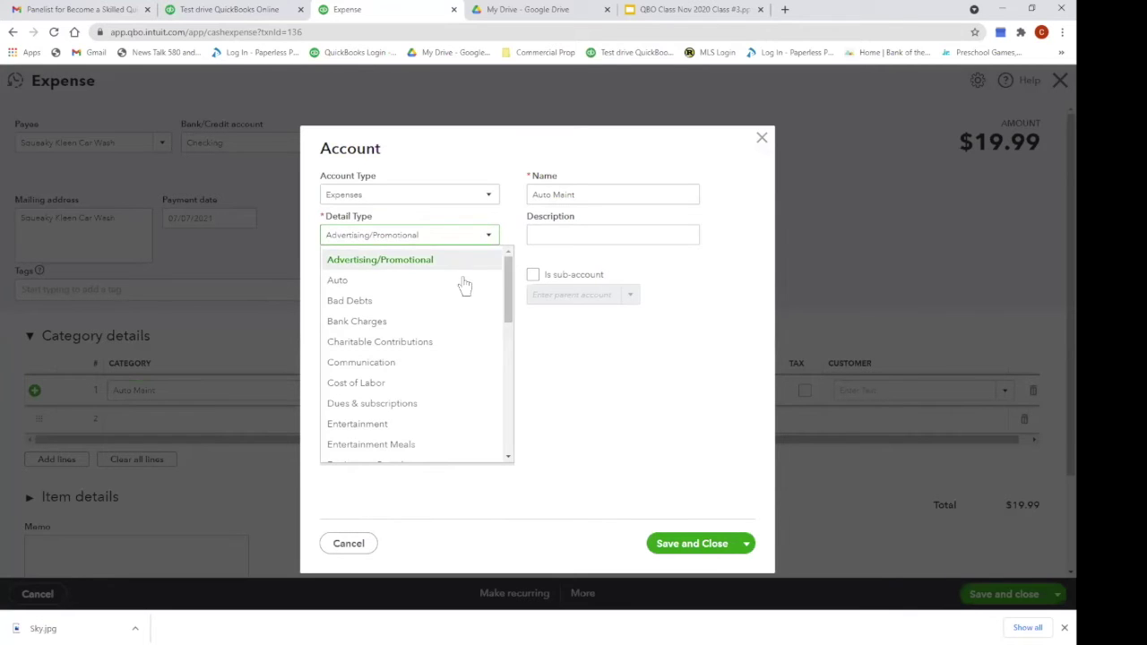
click(434, 284)
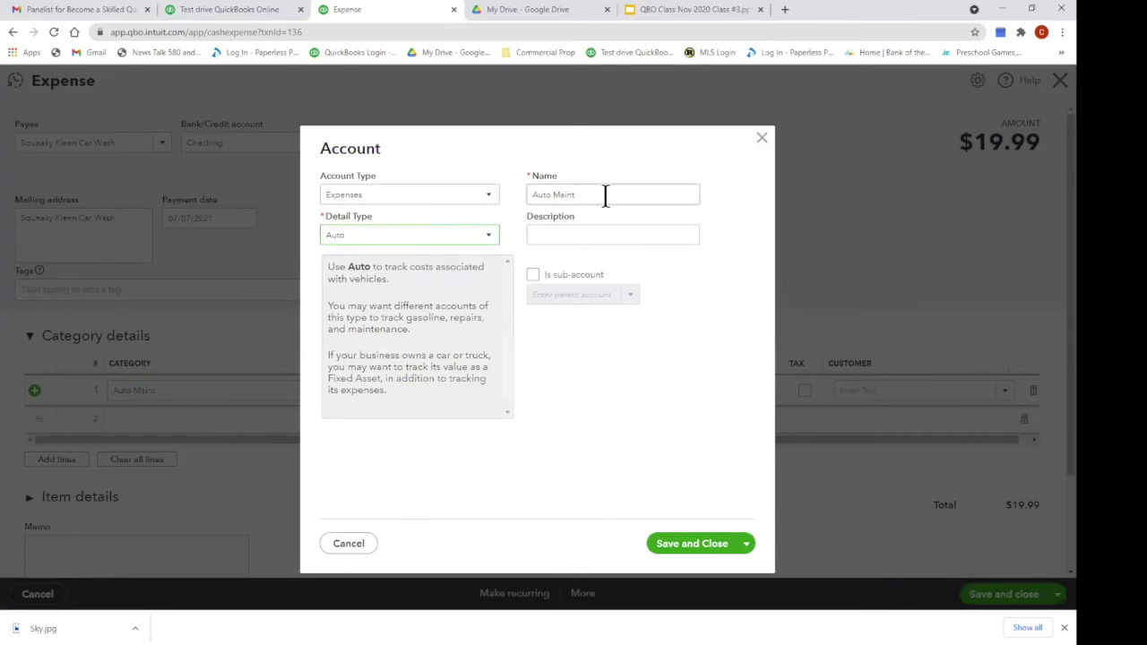
click(533, 275)
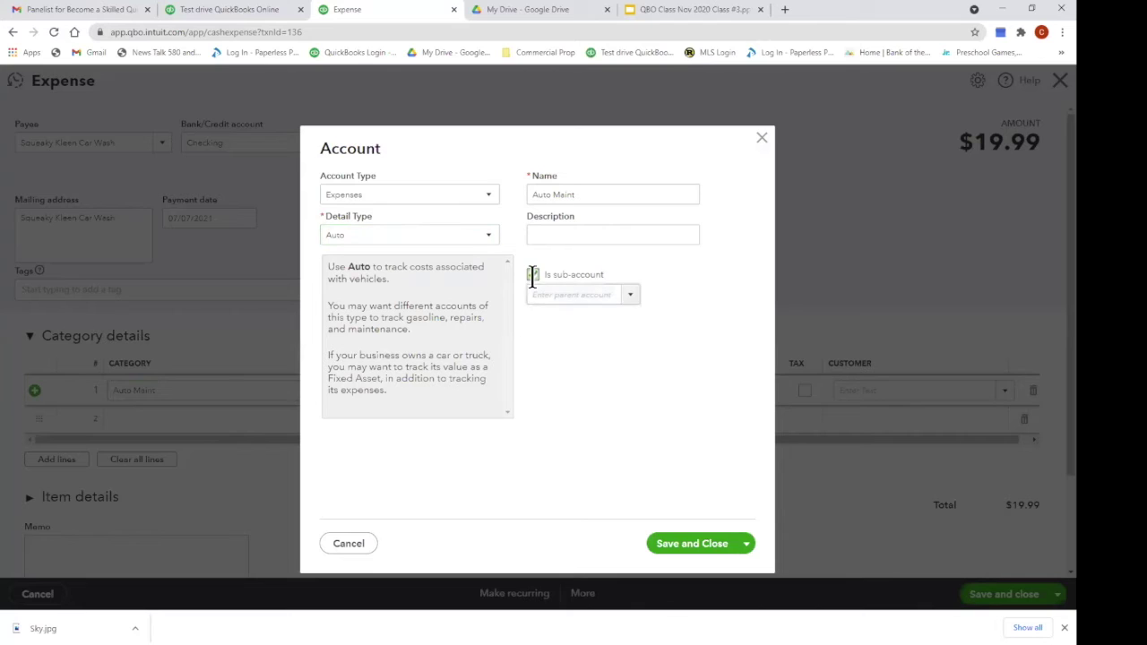
text(Automobile)
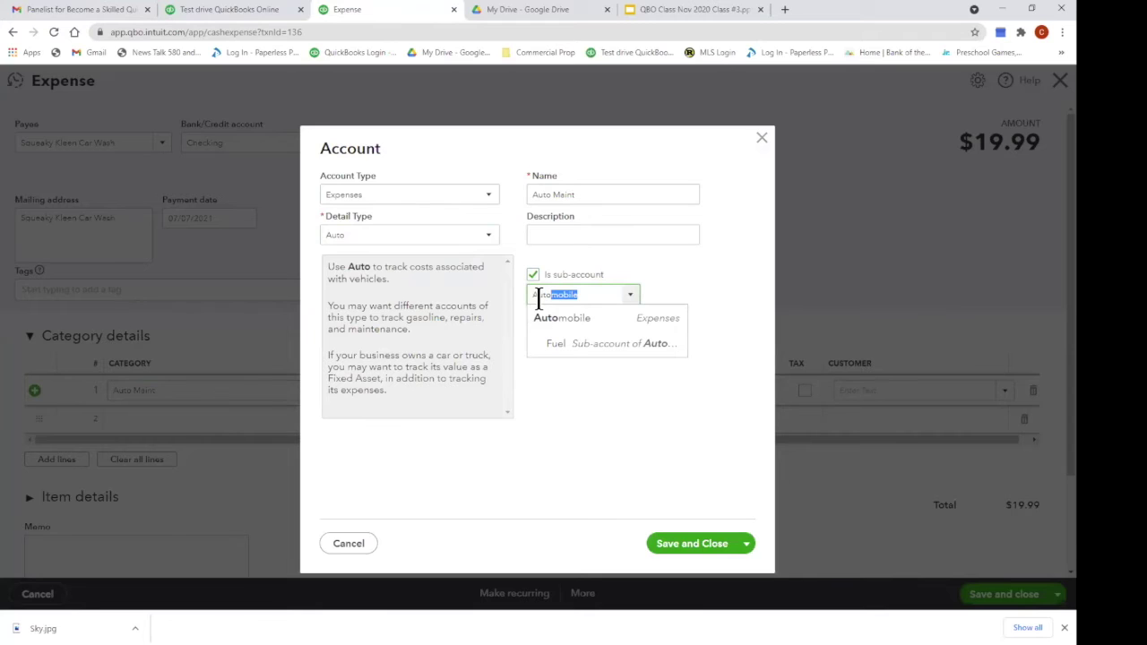
click(579, 322)
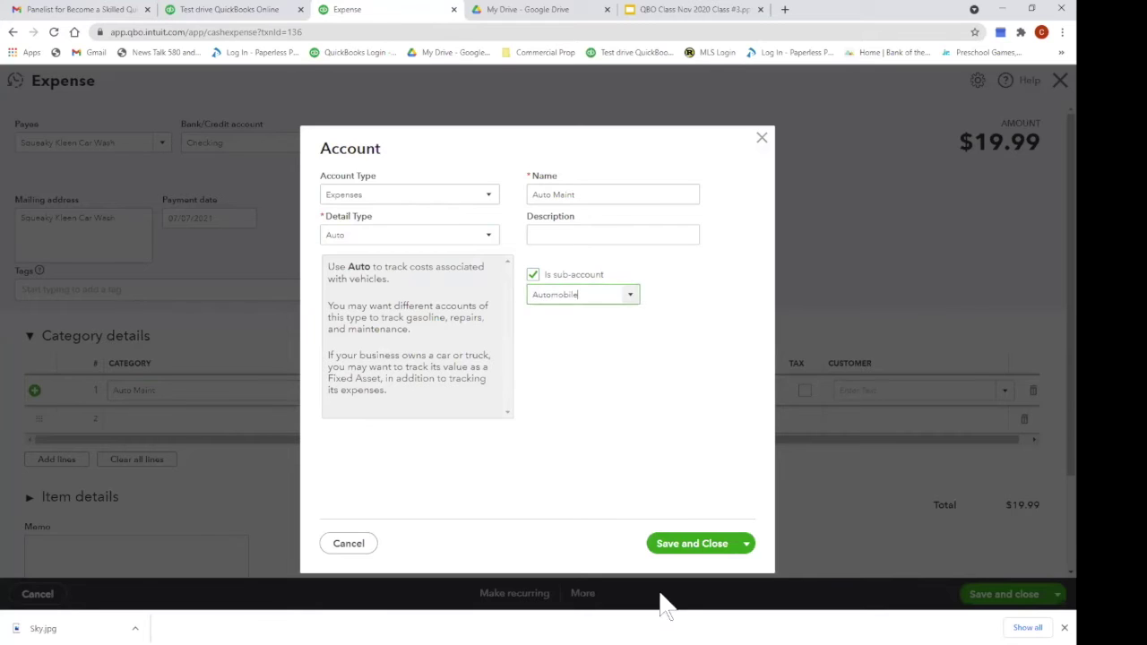
click(698, 548)
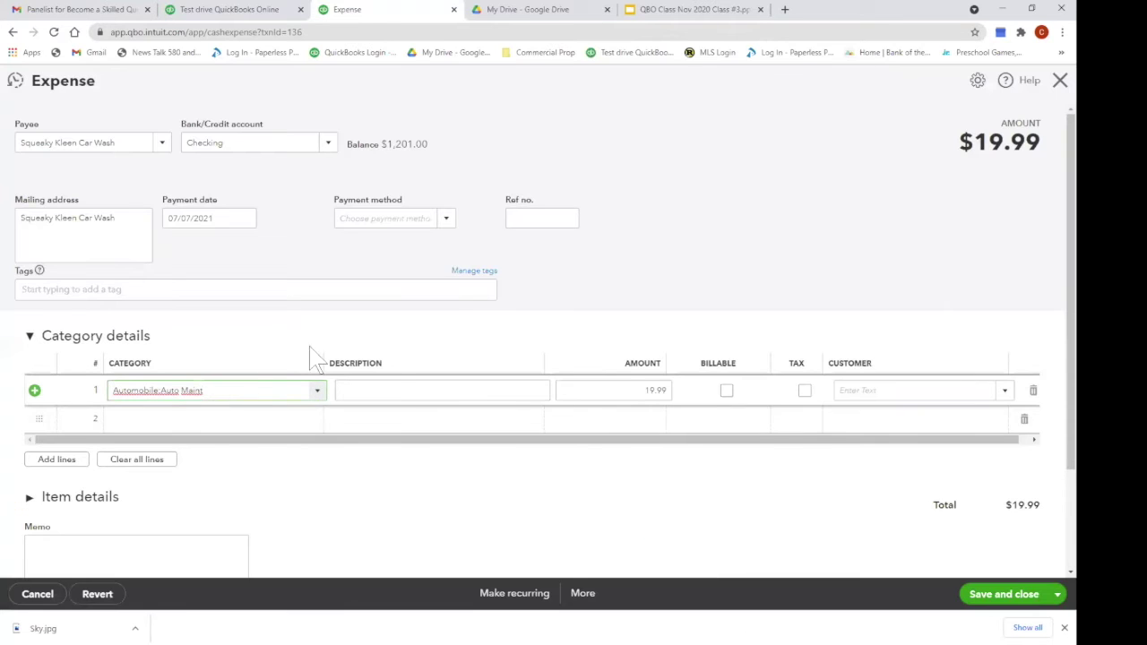
- Save the 07/07/2021 expense, leave its form, and return to the Profit and Loss report summary
click(982, 602)
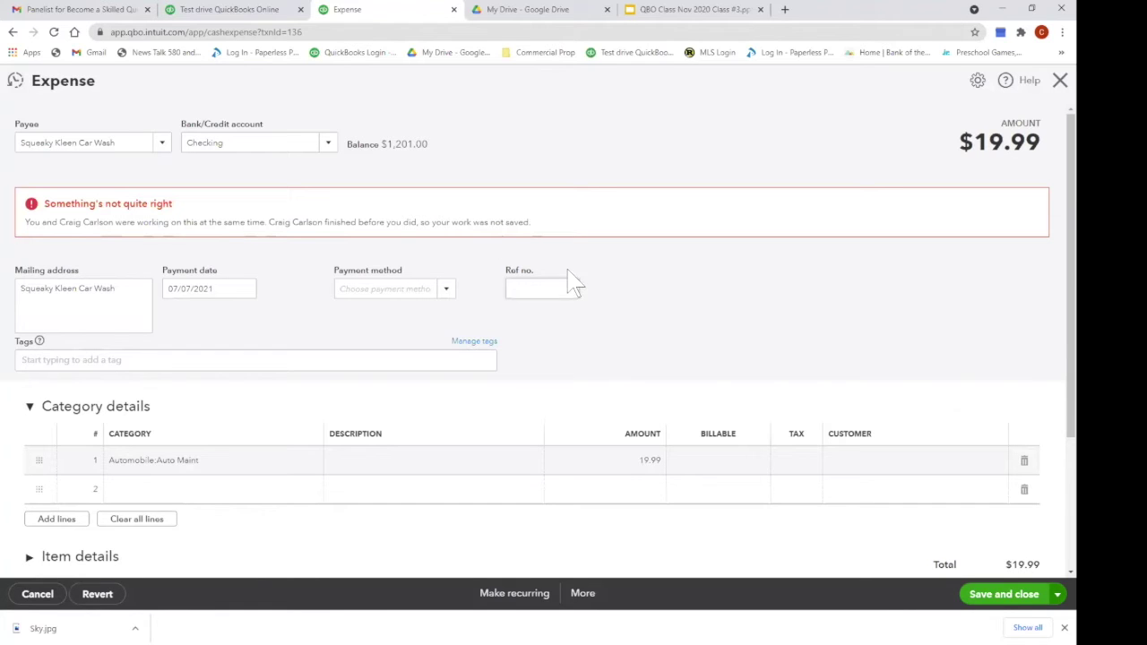
click(1002, 606)
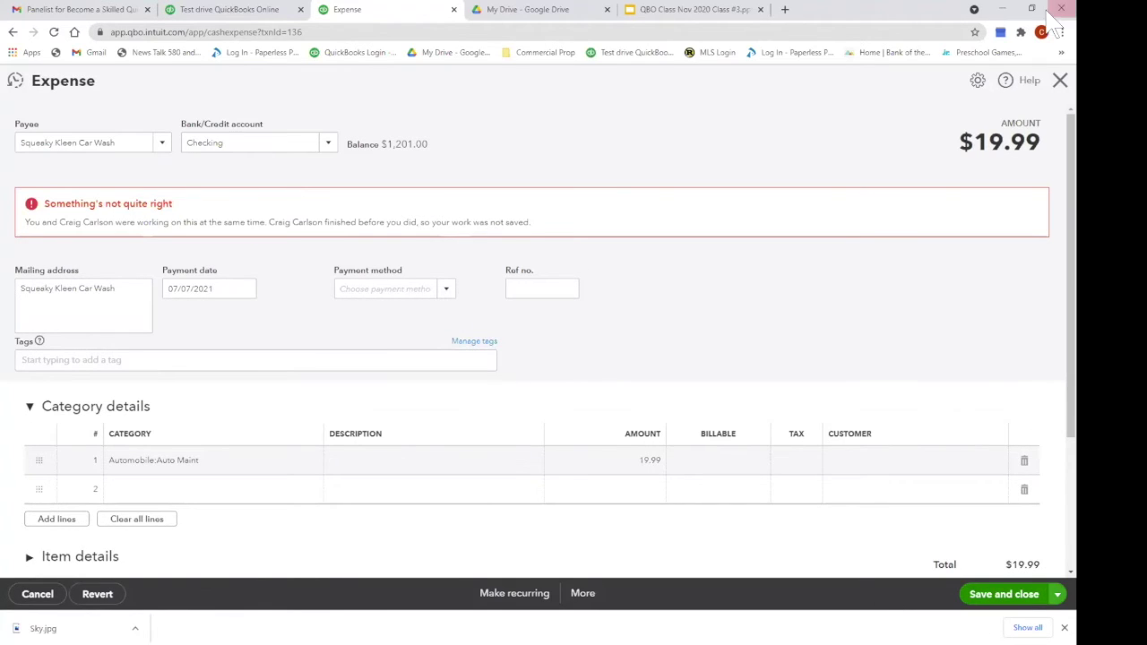
click(1060, 80)
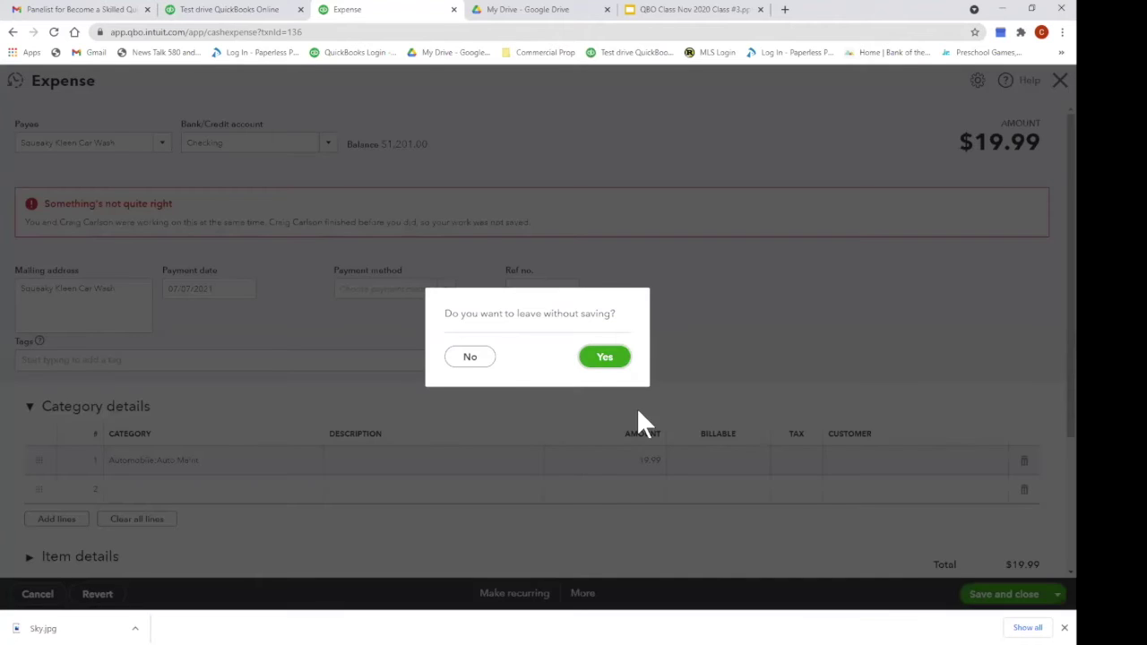
click(604, 358)
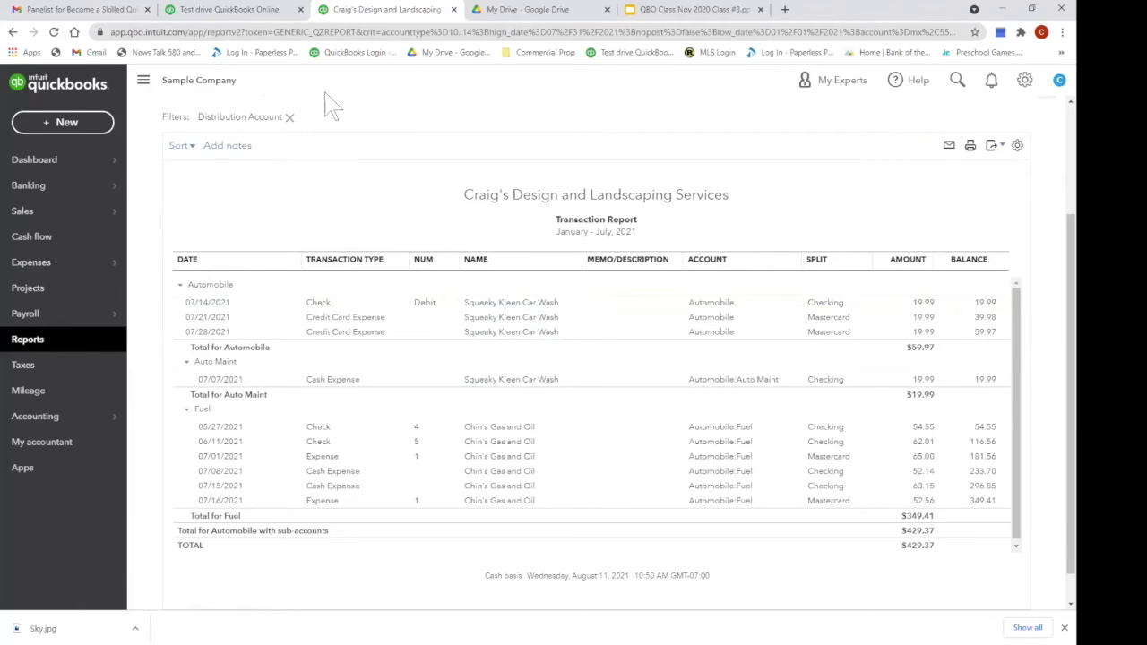
scroll(336, 146, up, 3)
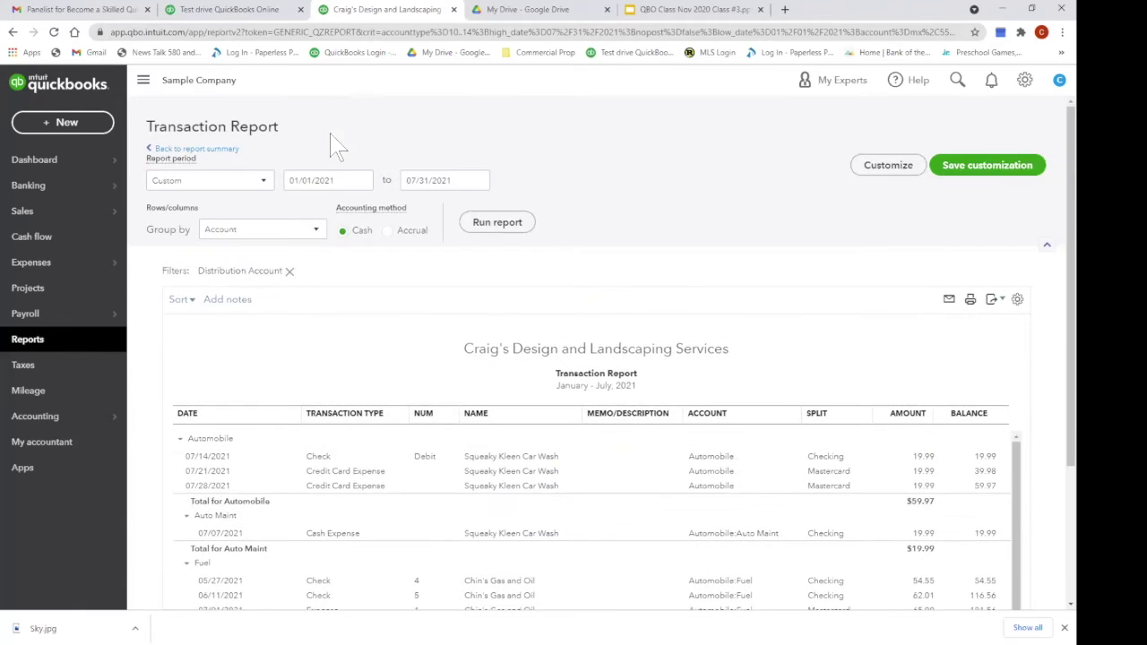
click(222, 151)
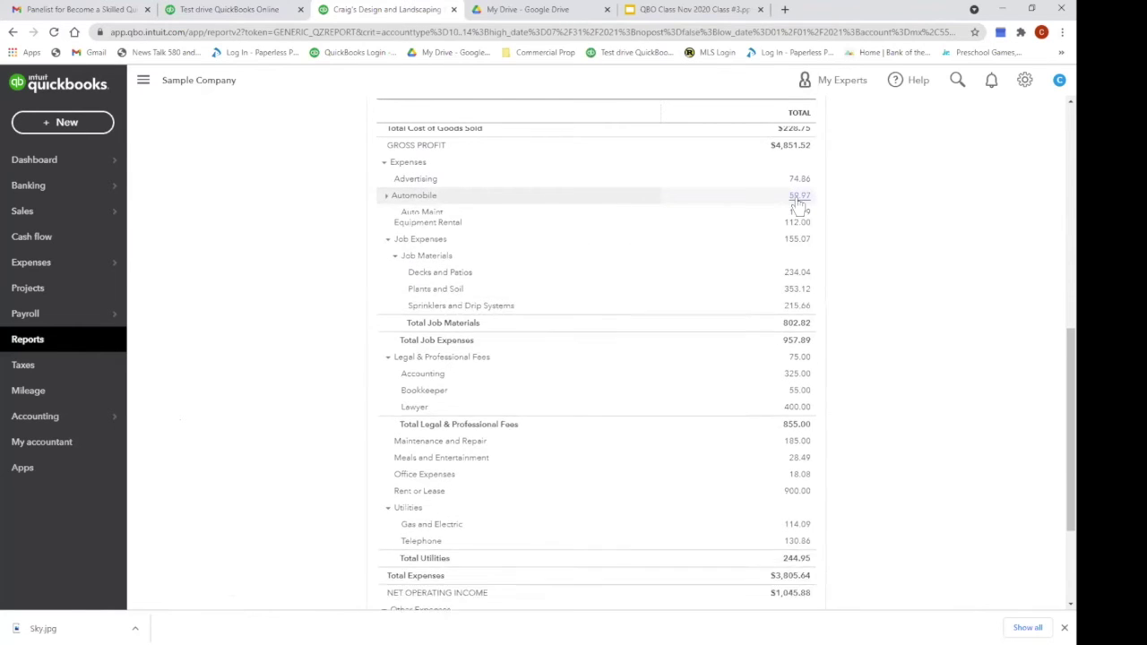
- Open the 07/14/2021 Squeaky Kleen Car Wash check from the Automobile amount and recategorize it to Automobile:Auto Maint, saving the change
click(797, 199)
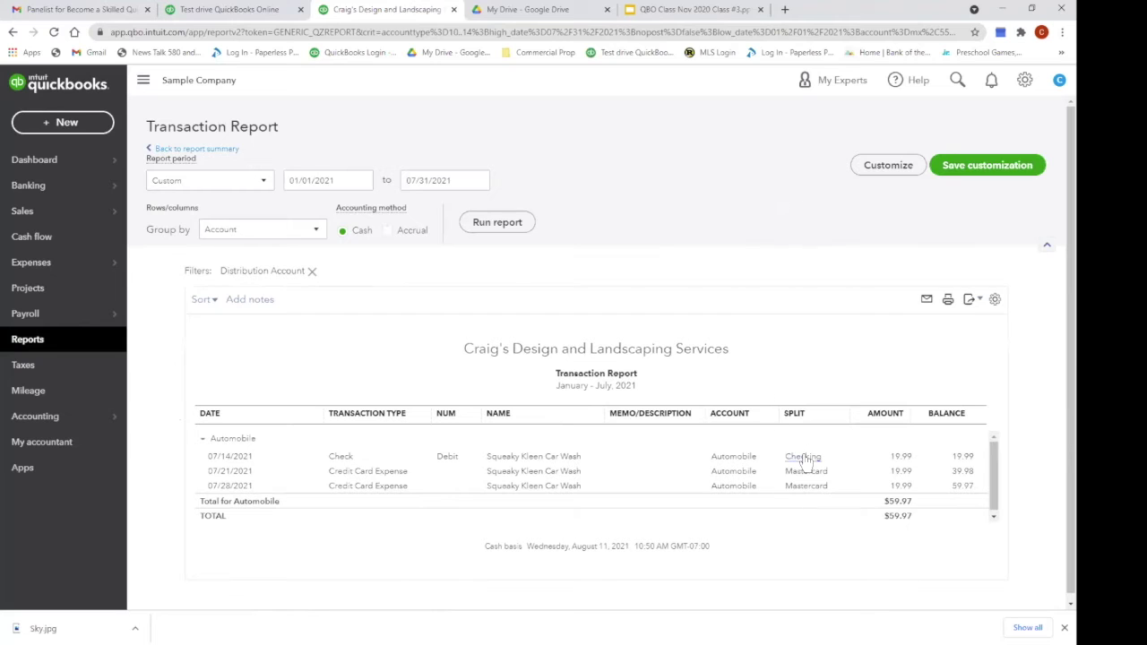
click(522, 459)
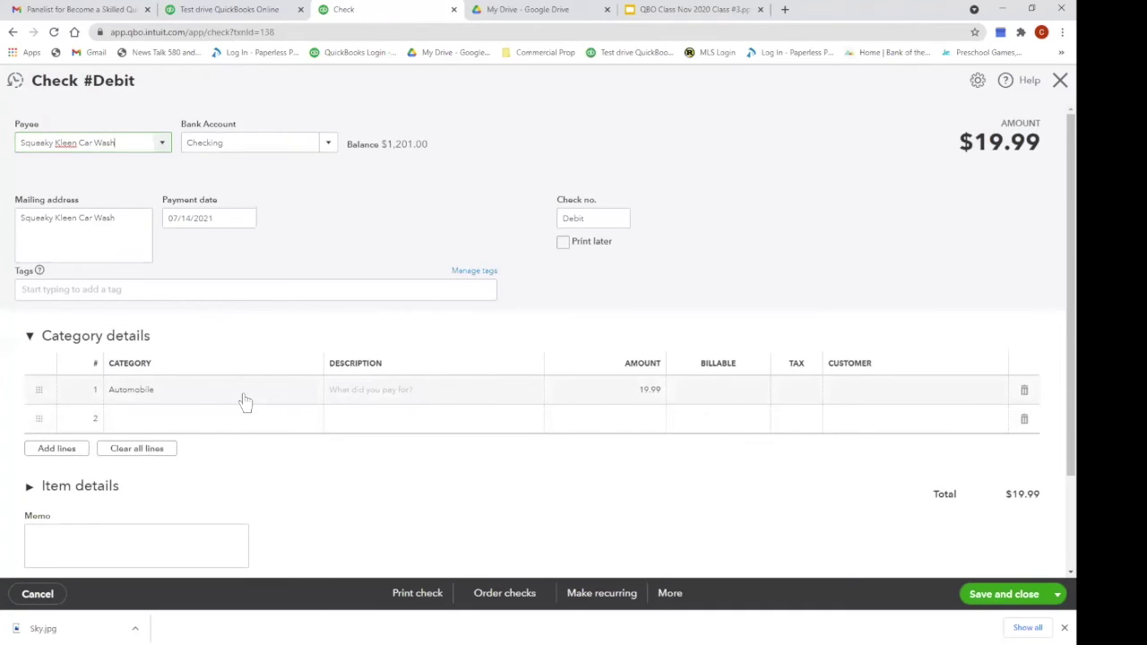
click(247, 392)
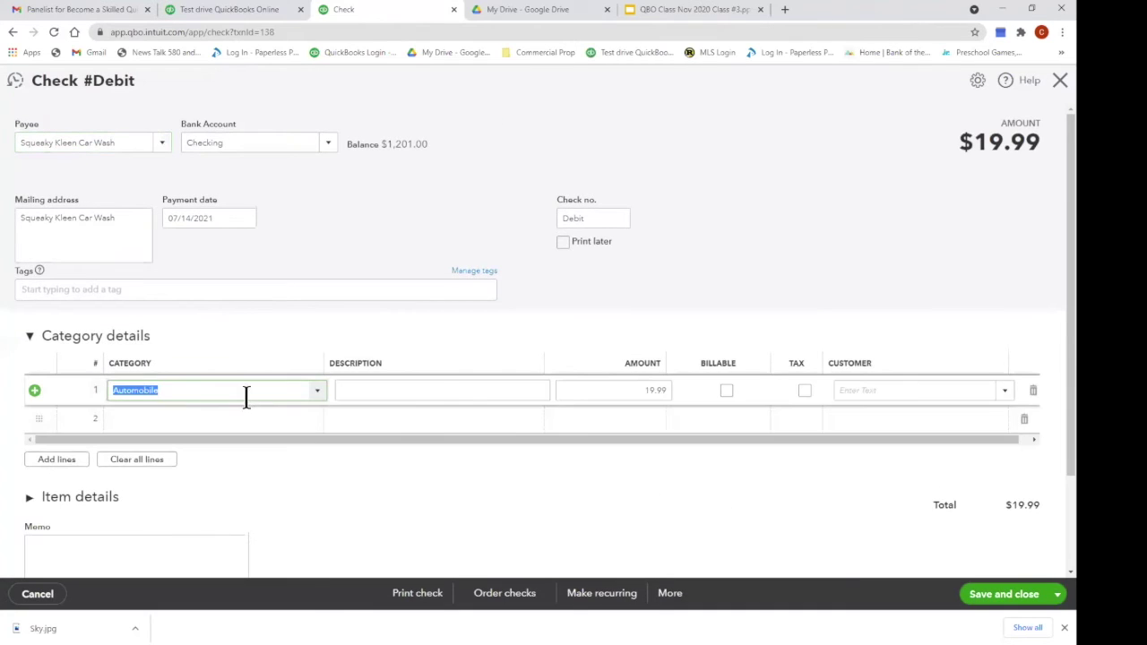
click(316, 392)
click(182, 202)
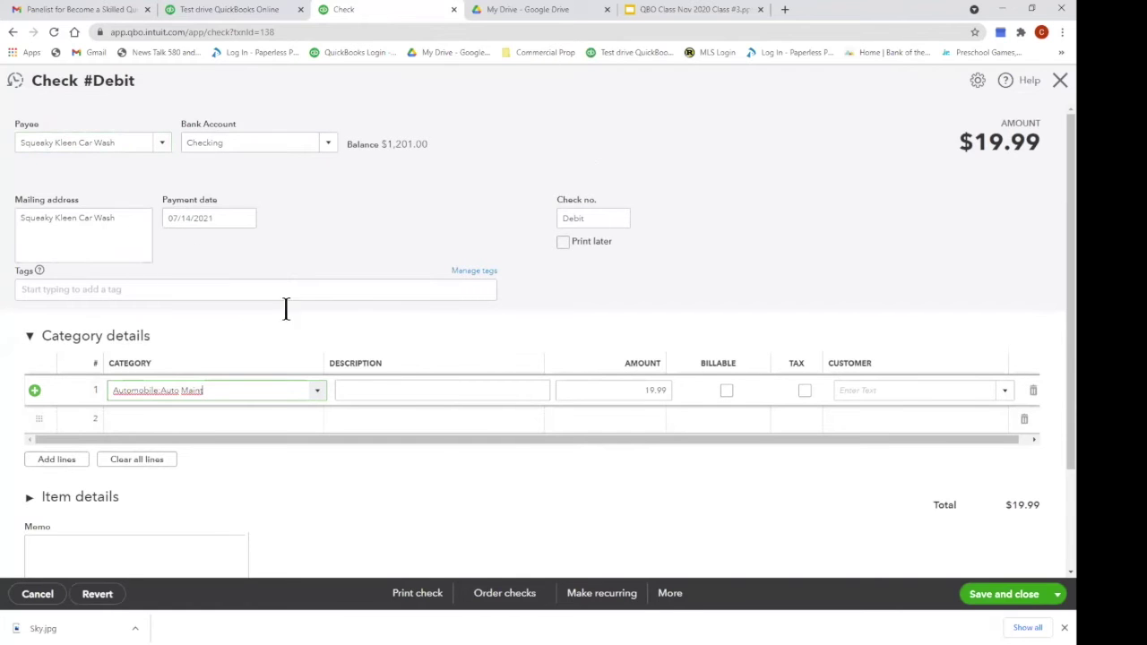
click(993, 596)
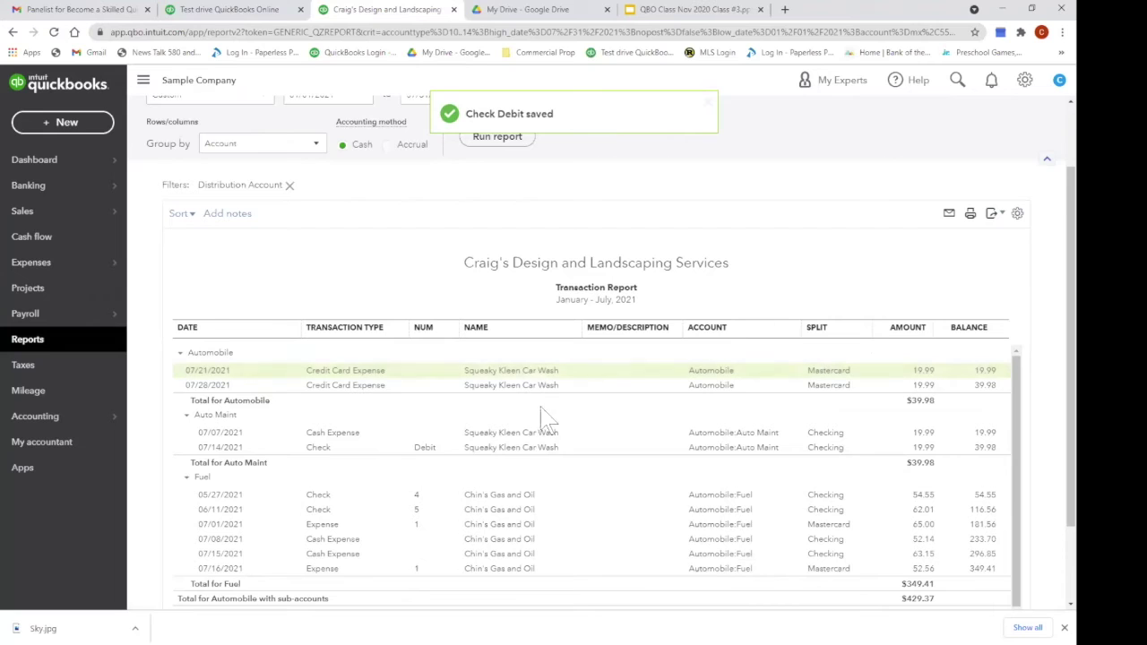
- Recategorize the 07/21/2021 Squeaky Kleen Car Wash credit card expense to Automobile:Auto Maint, save it, and leave its form
scroll(533, 425, down, 1)
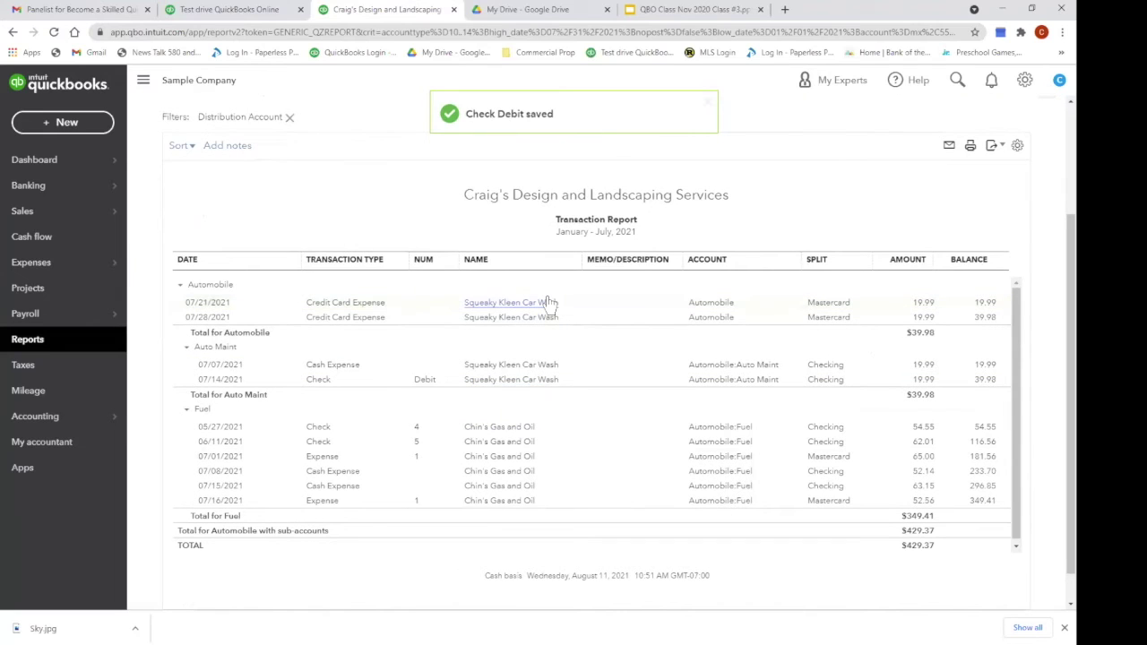
click(548, 303)
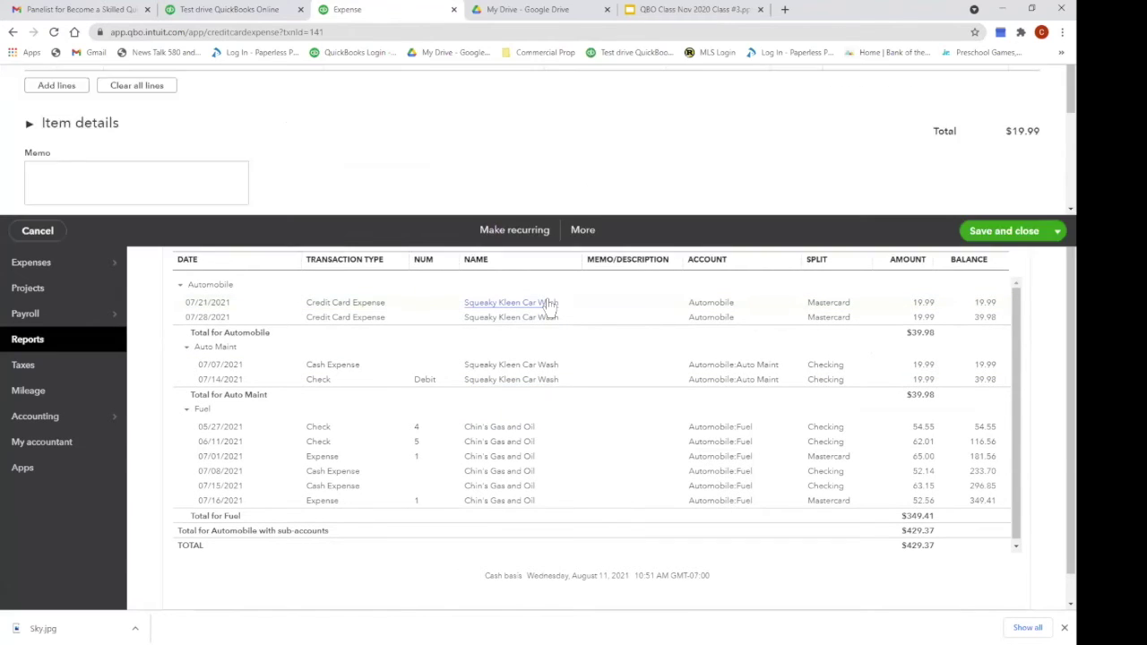
click(211, 392)
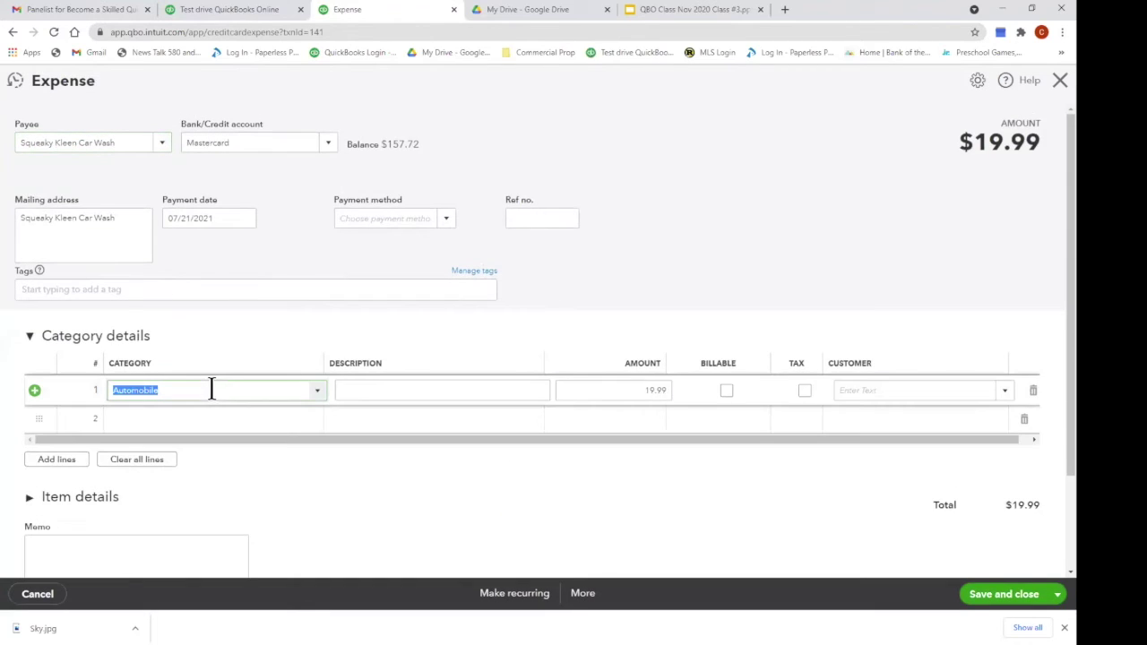
click(320, 394)
click(269, 212)
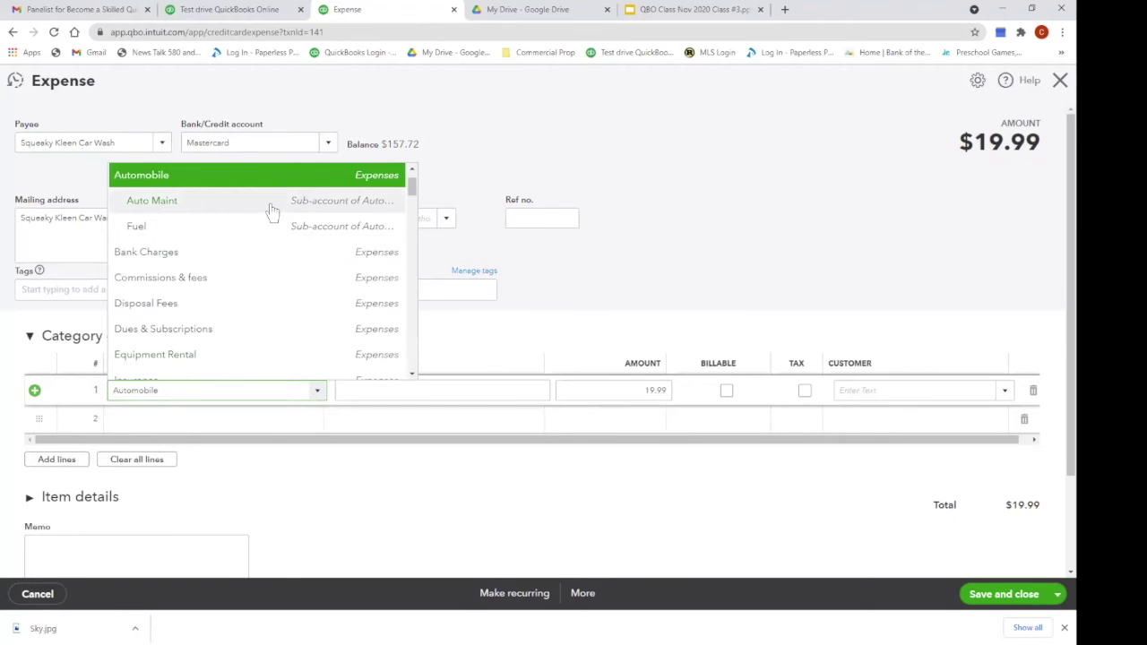
click(981, 594)
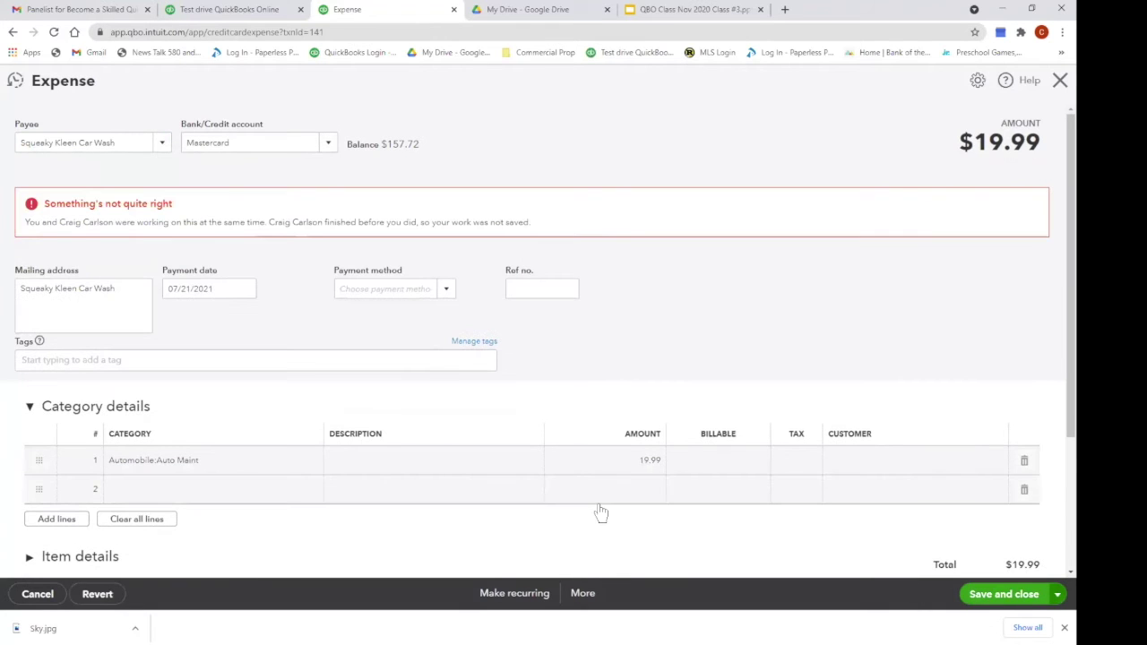
click(1002, 596)
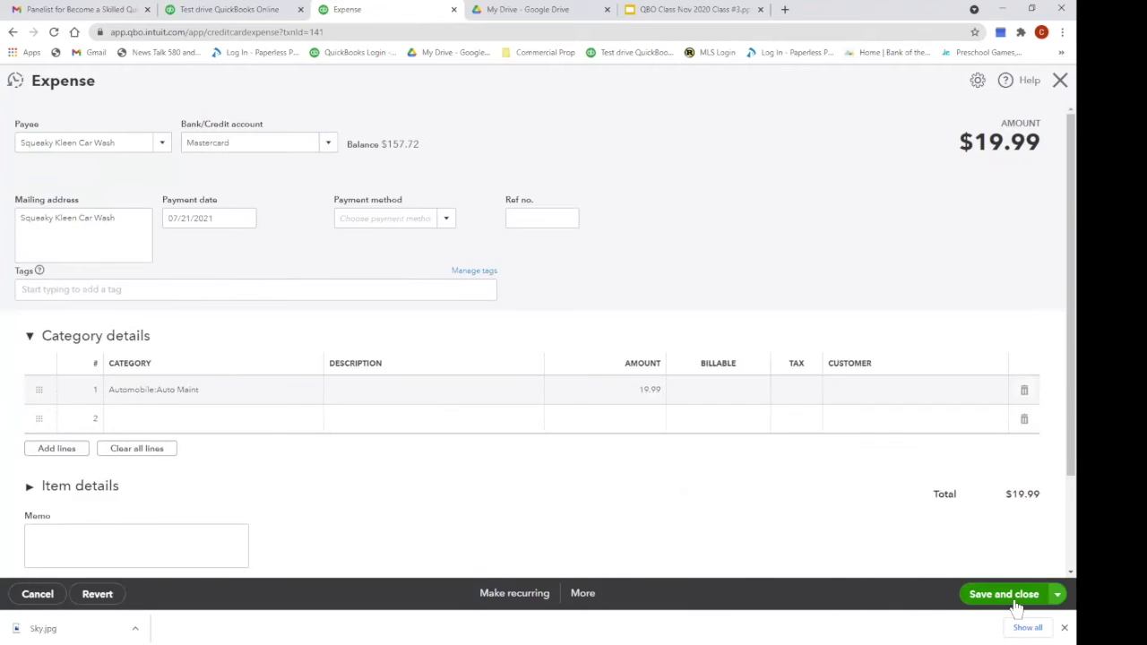
click(1004, 595)
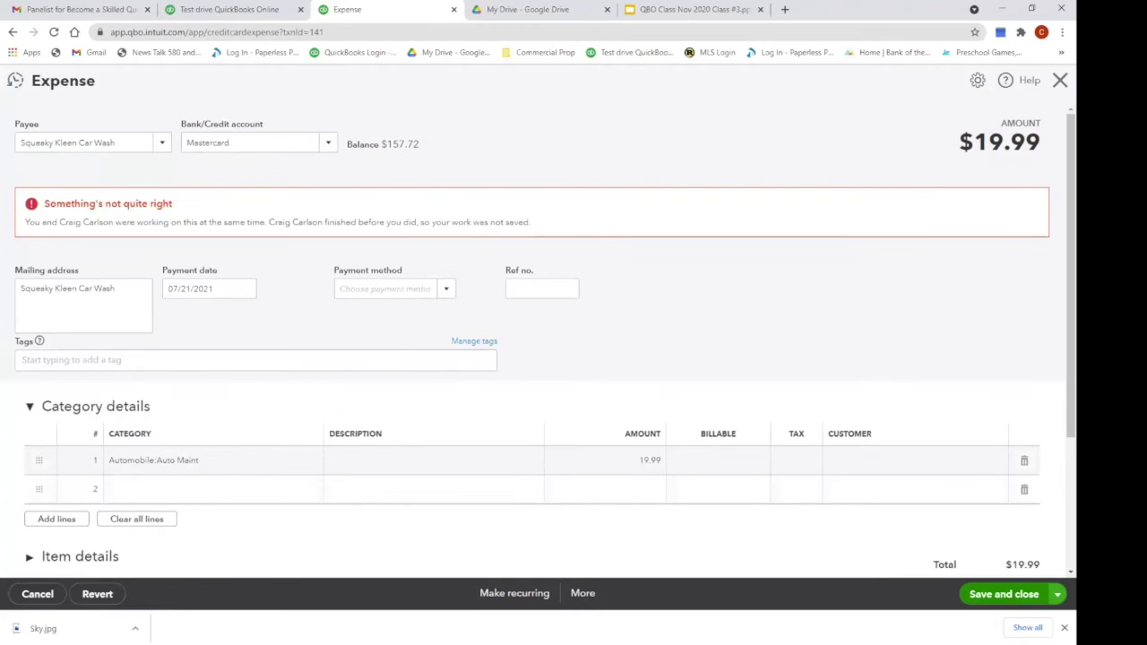
click(1061, 80)
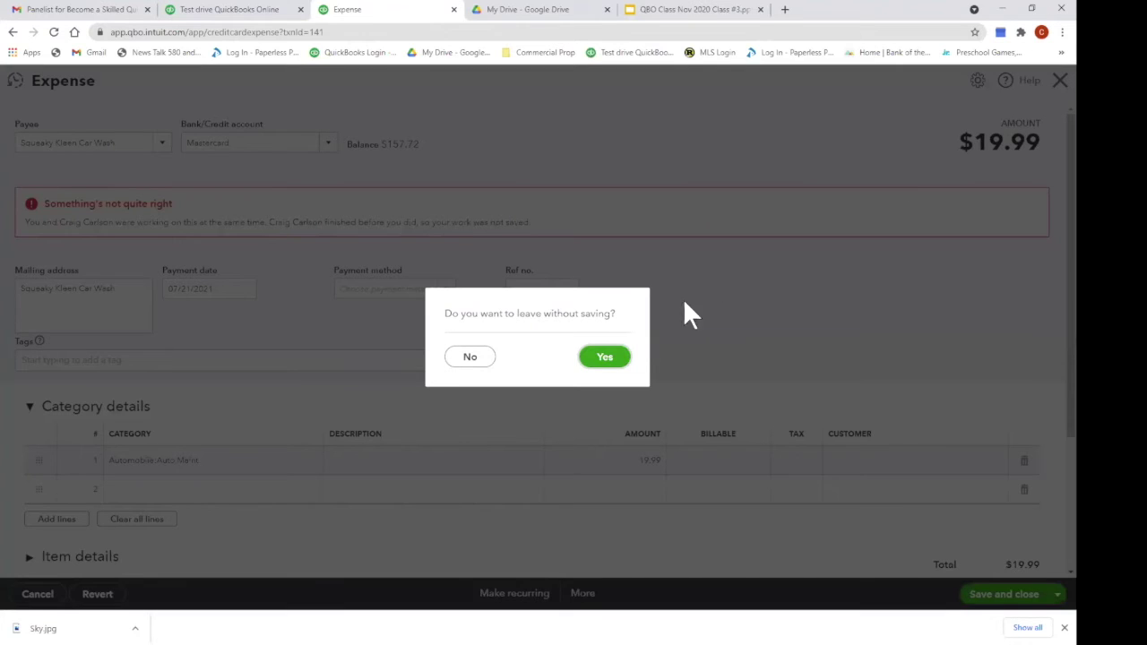
click(606, 357)
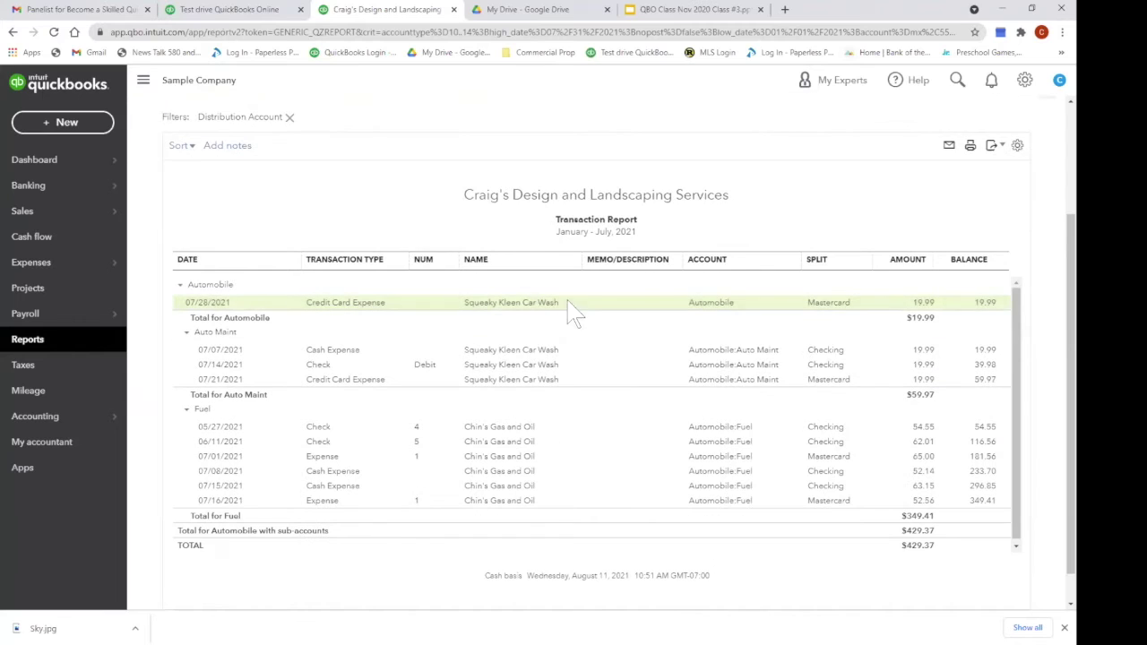
- Recategorize the 07/28/2021 Squeaky Kleen Car Wash credit card expense to Automobile:Auto Maint, save it, and leave its form
click(371, 304)
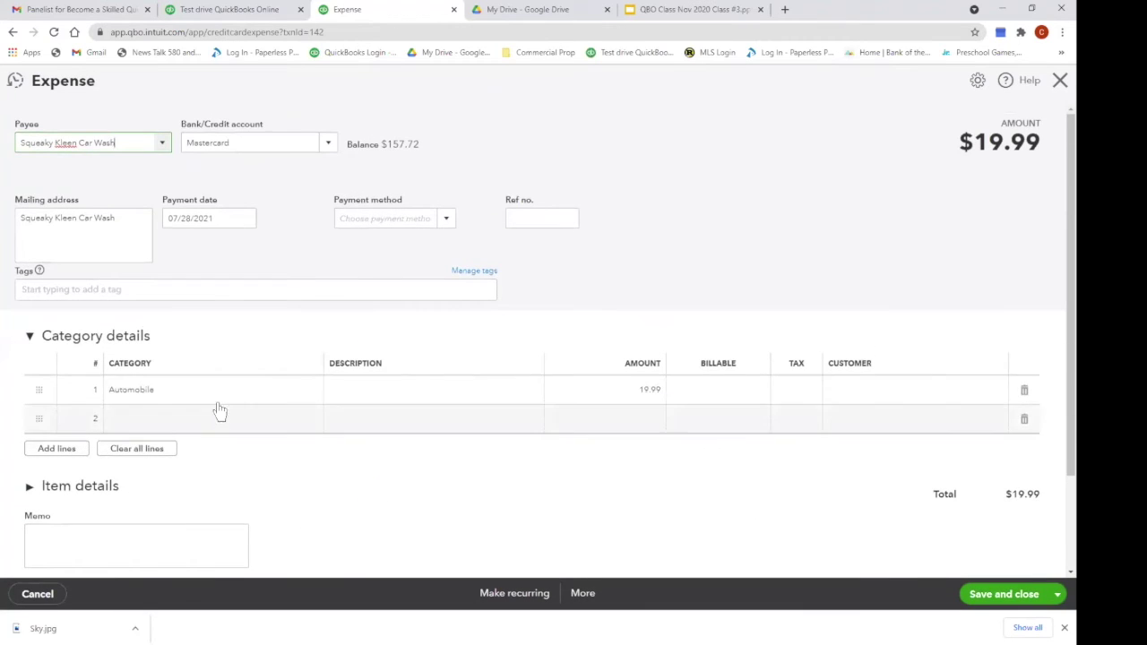
click(231, 390)
click(318, 393)
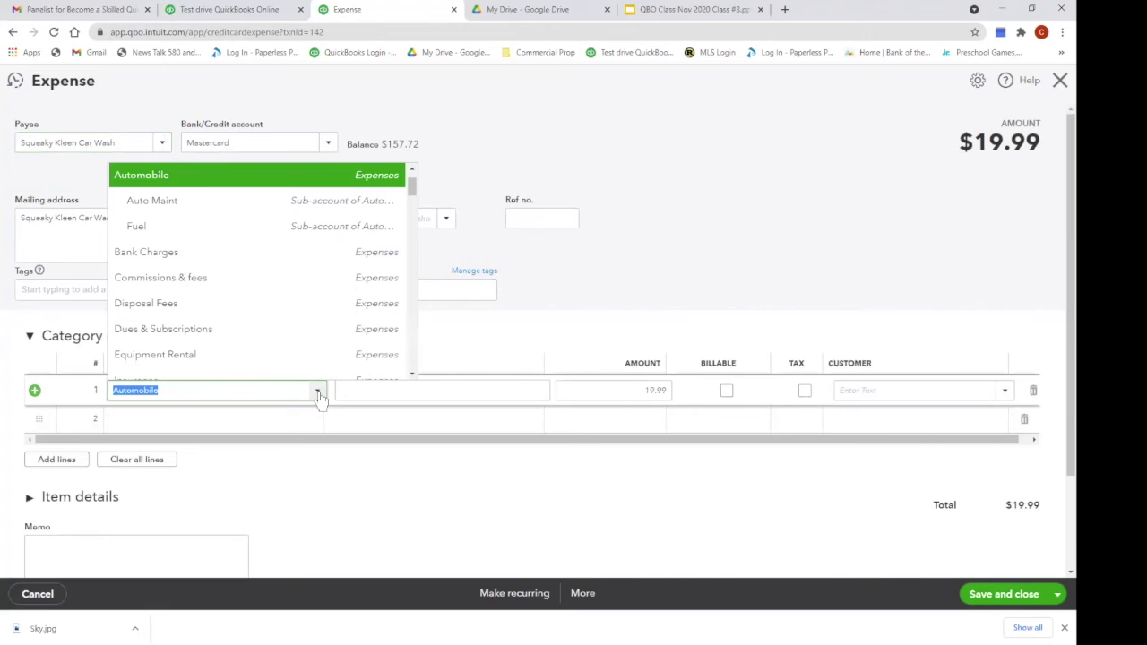
click(249, 208)
click(1020, 596)
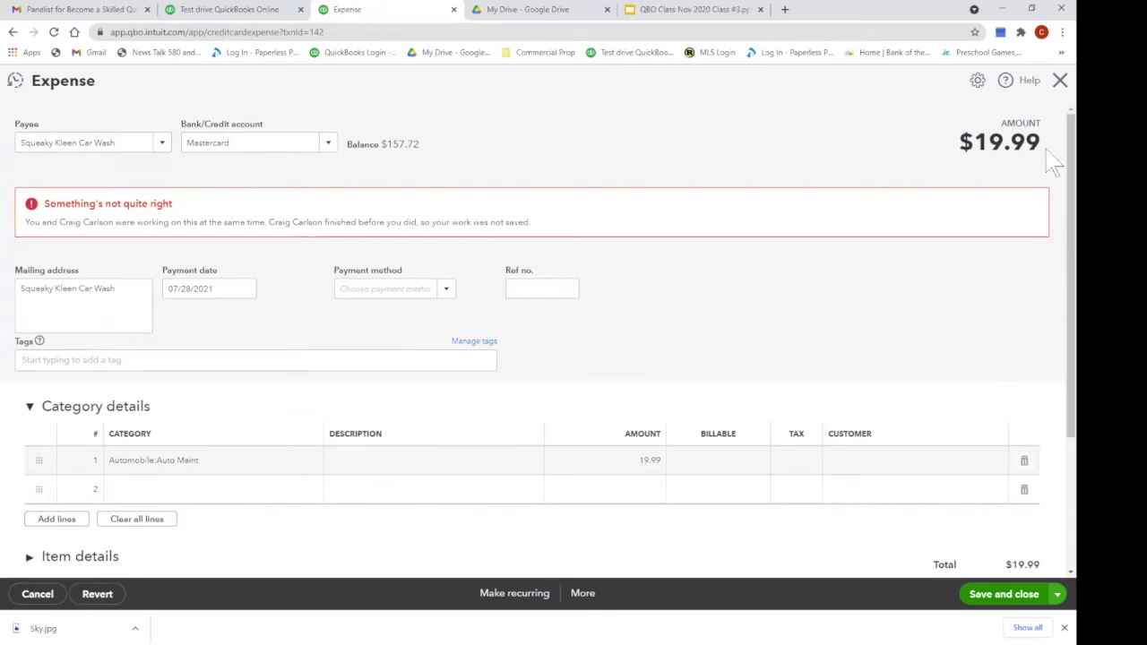
click(1061, 80)
click(599, 359)
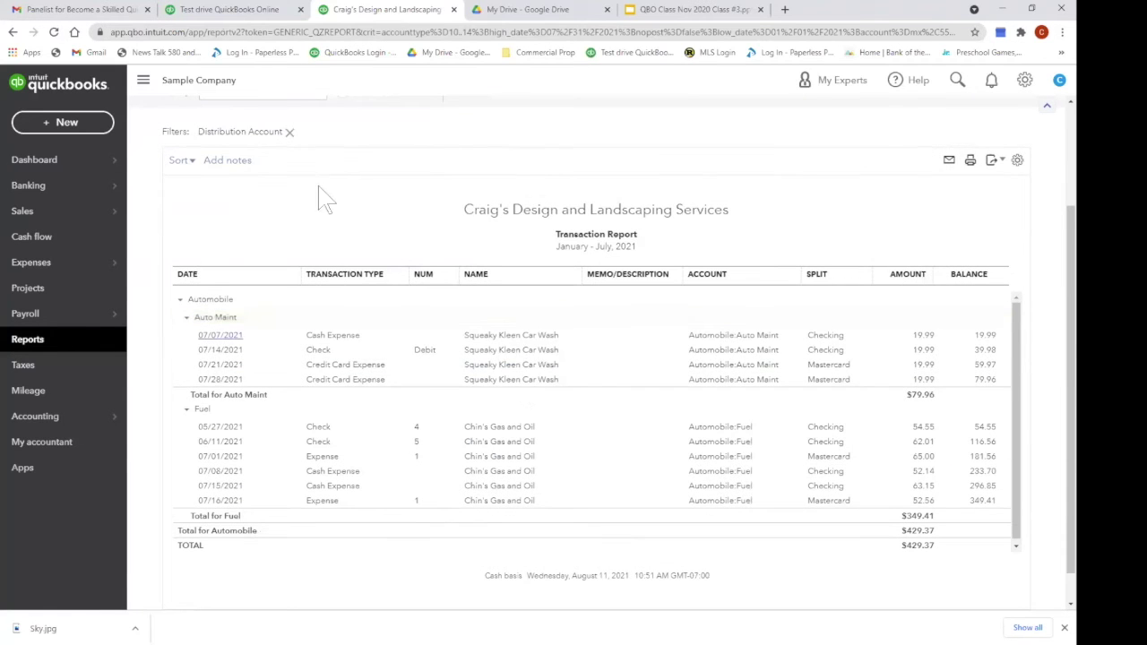
- Return to the Profit and Loss report summary and review its income and expense lines
scroll(346, 320, up, 2)
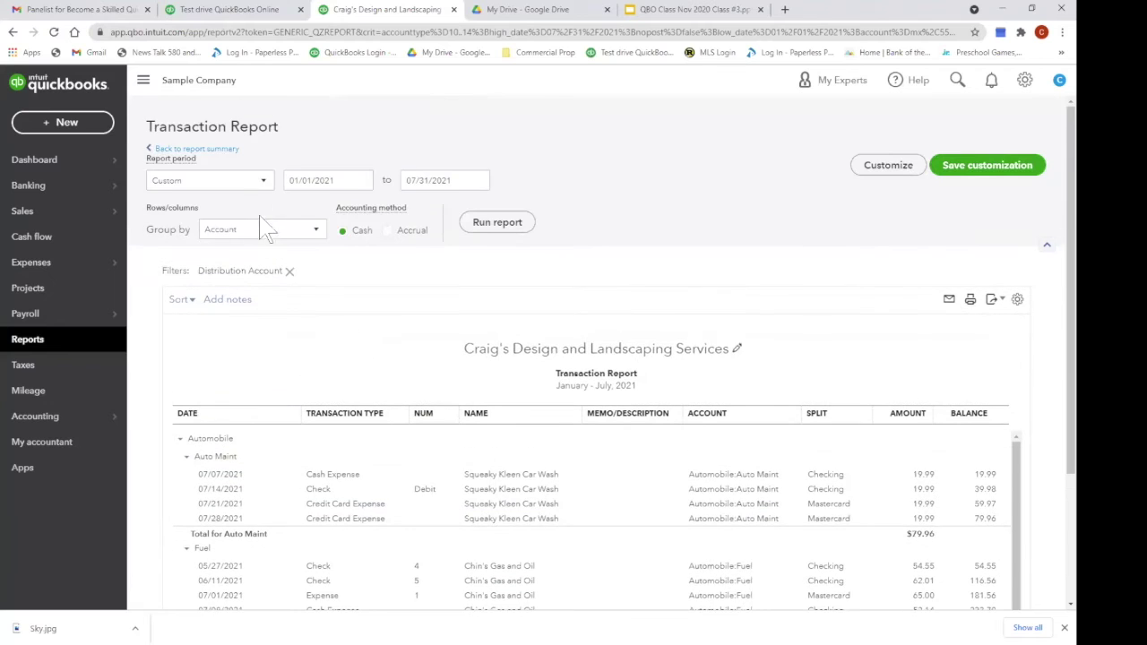
click(217, 150)
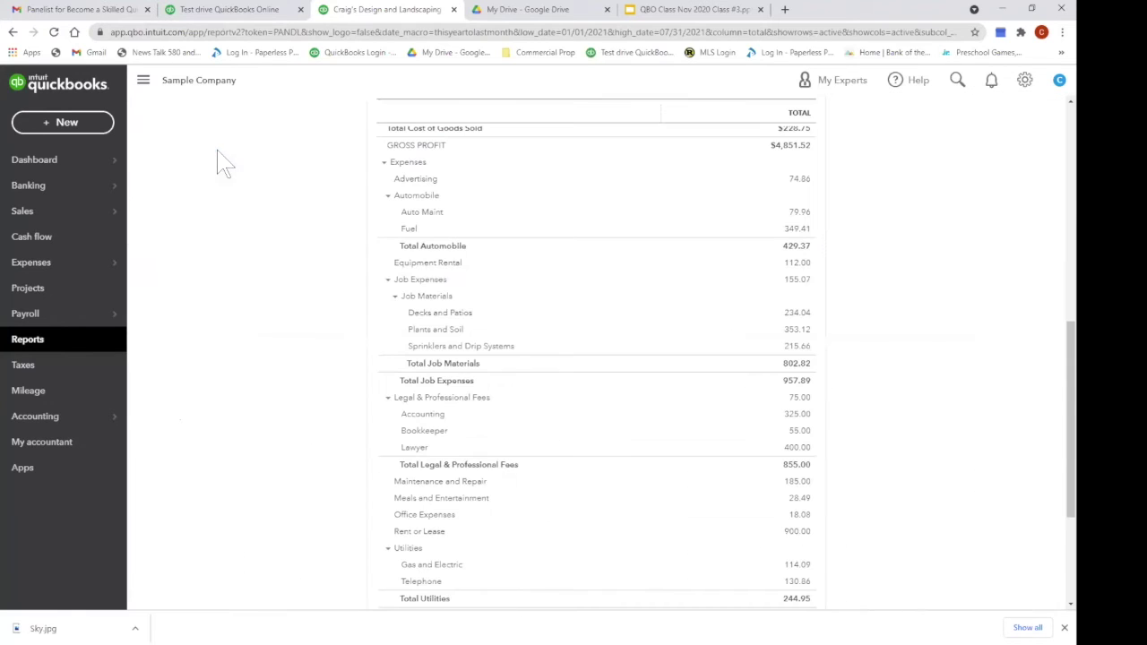
scroll(642, 336, up, 5)
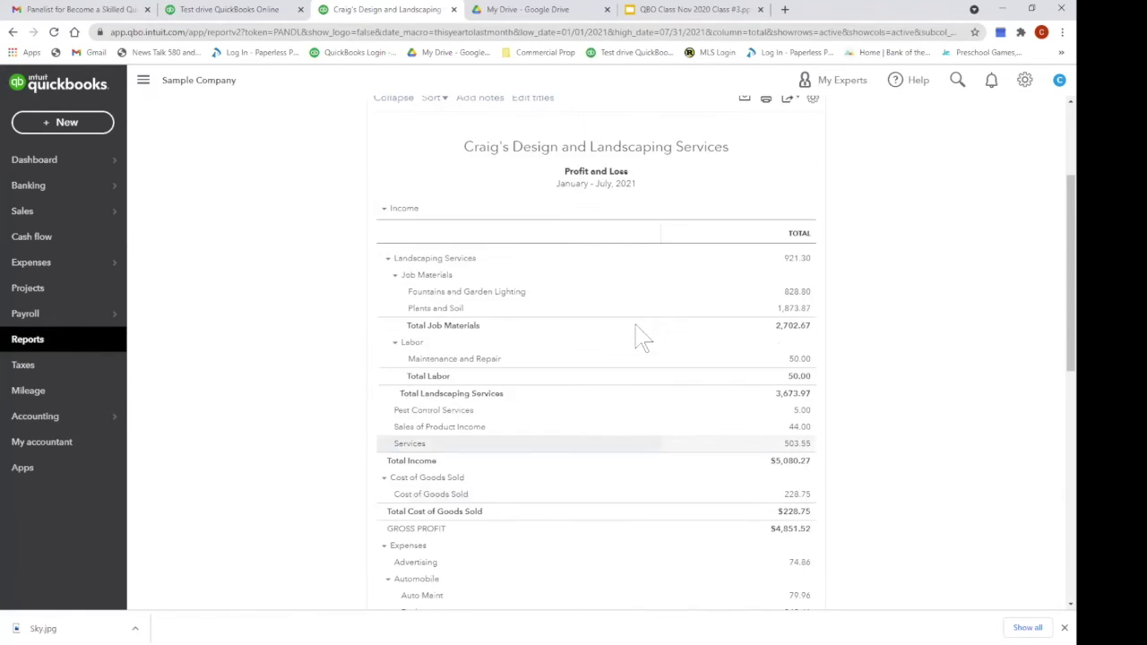
scroll(642, 336, down, 3)
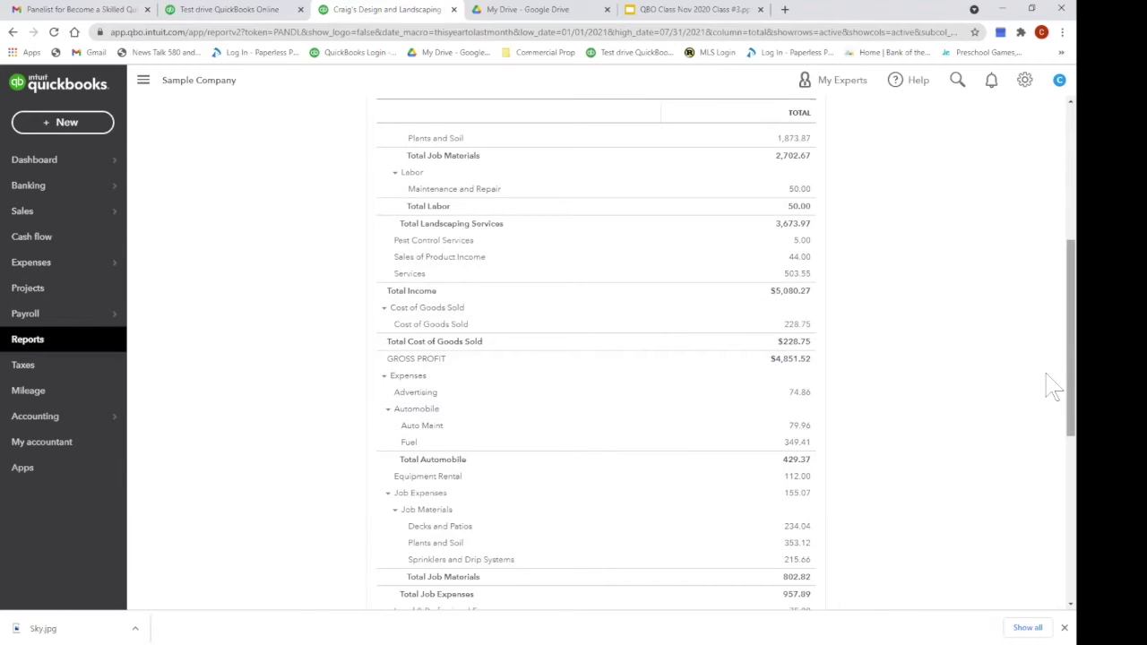
drag(1047, 377, 1050, 481)
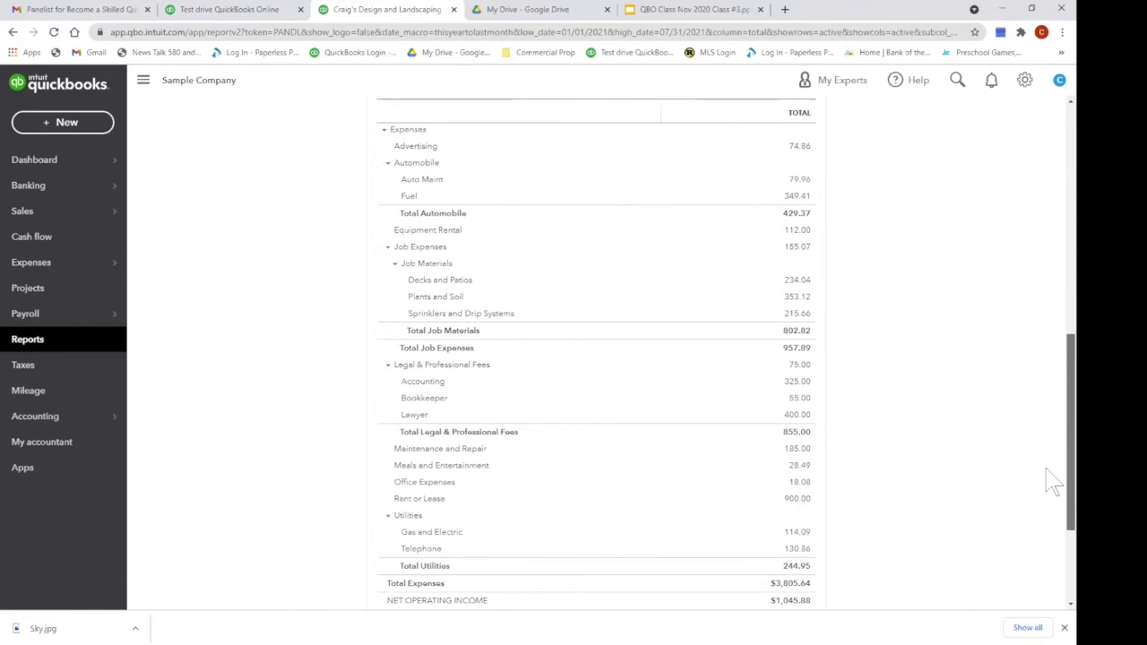
- Drill into the Rent or Lease amount to view its transactions, and return to the Profit and Loss summary
click(795, 504)
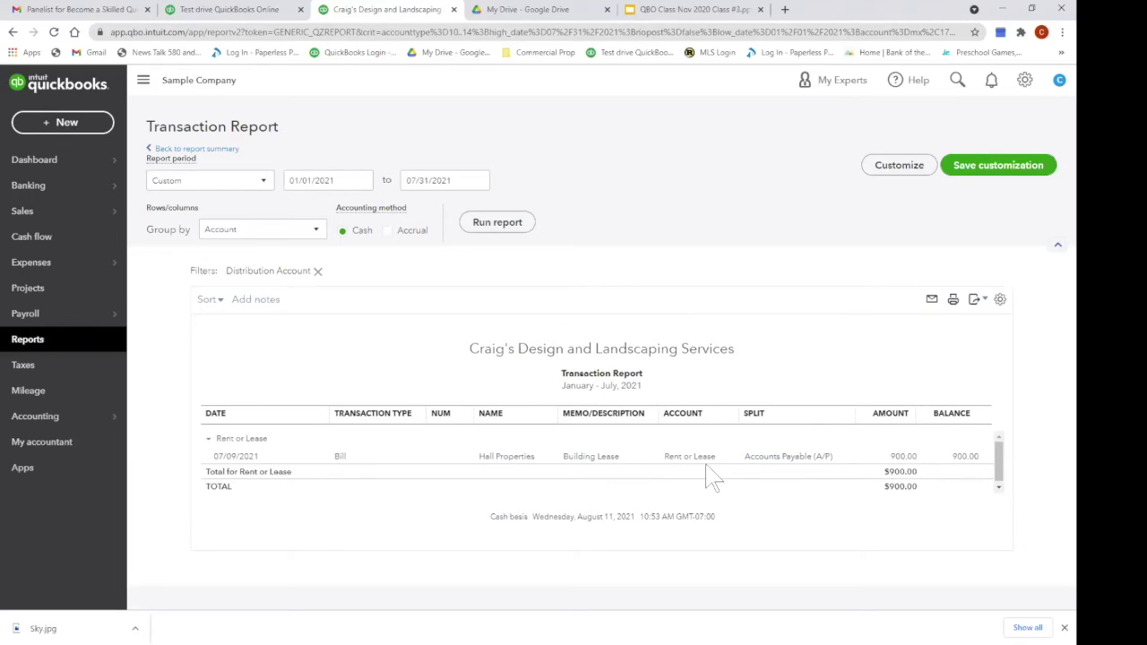
click(226, 152)
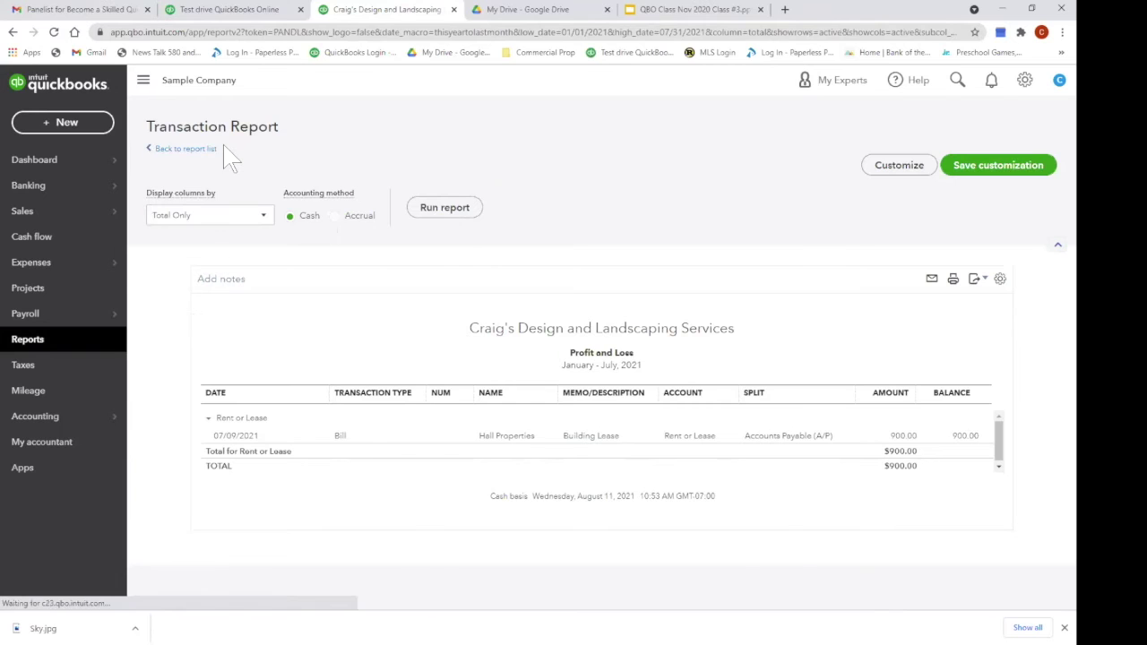
scroll(224, 180, down, 10)
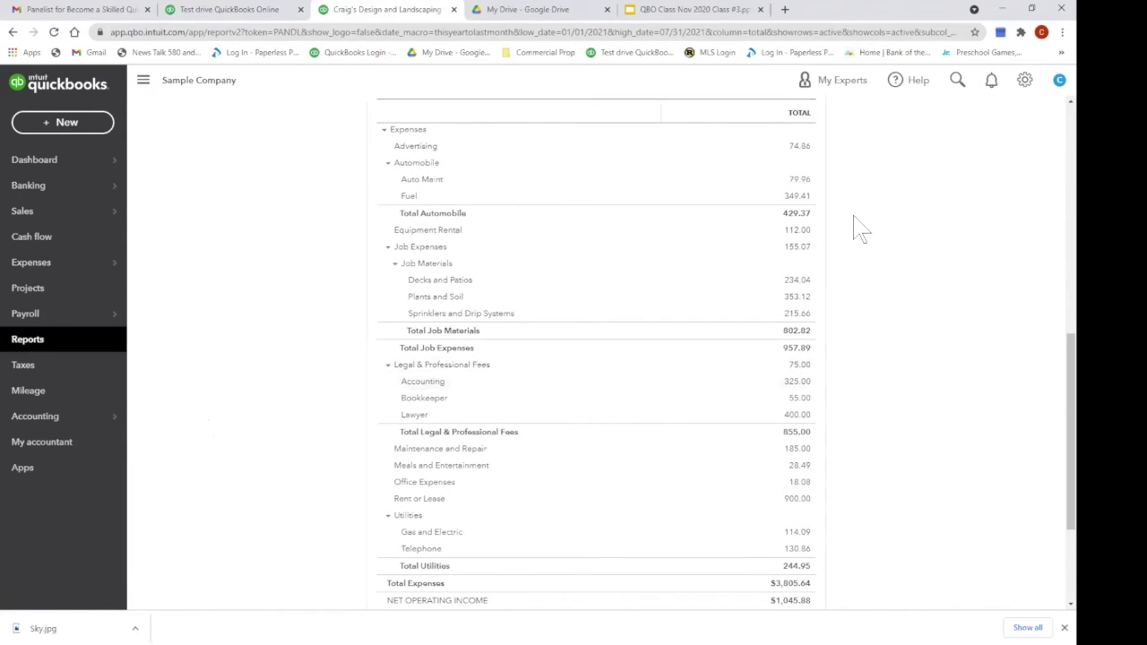
- Set the Profit and Loss report period to Last Month
scroll(794, 381, up, 5)
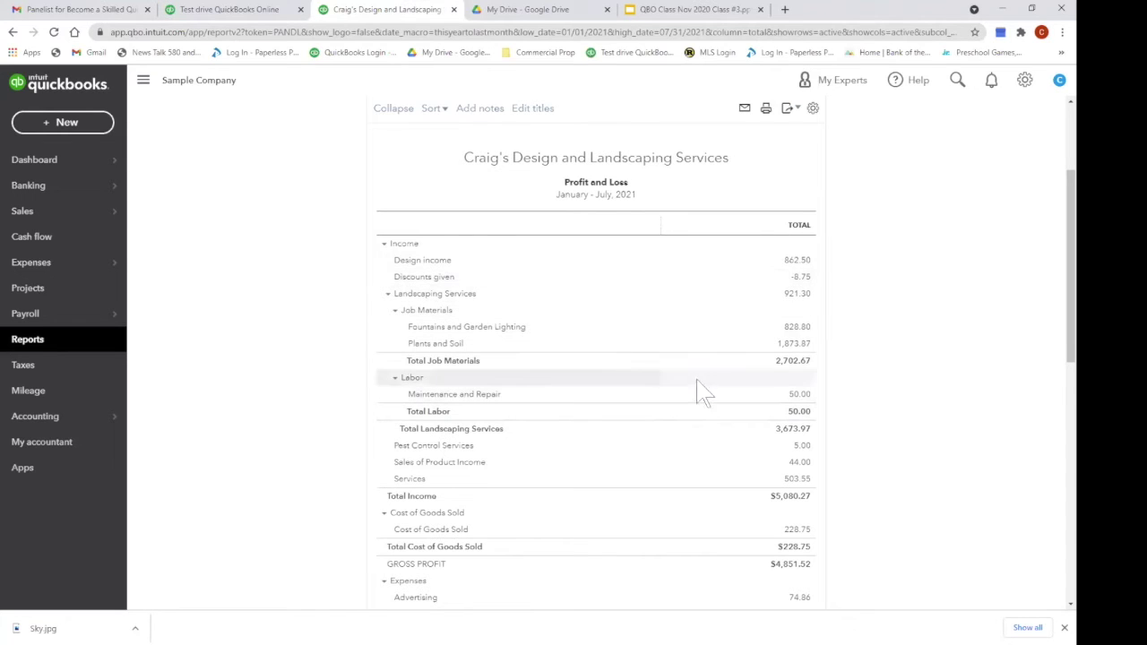
scroll(882, 367, down, 3)
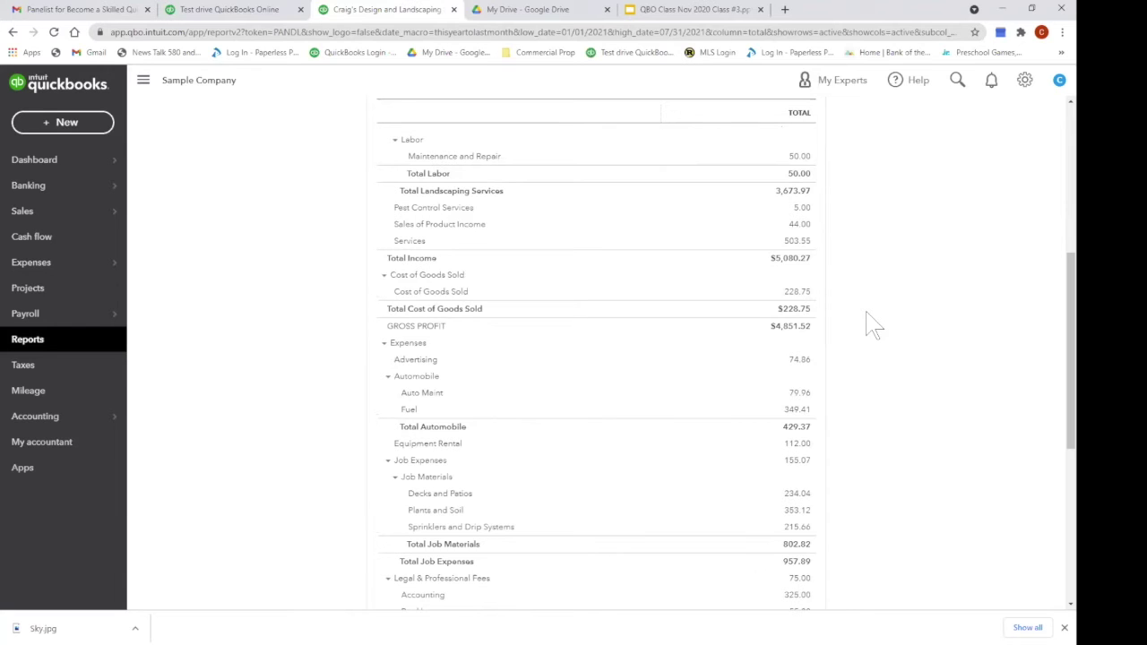
scroll(867, 323, down, 3)
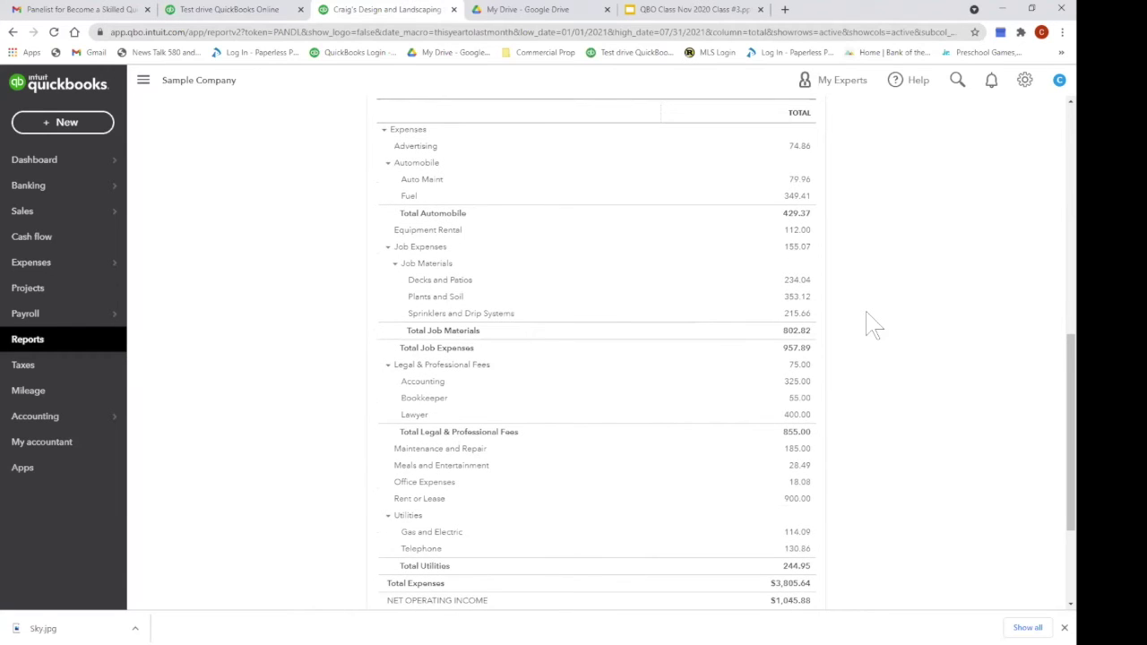
scroll(870, 324, up, 8)
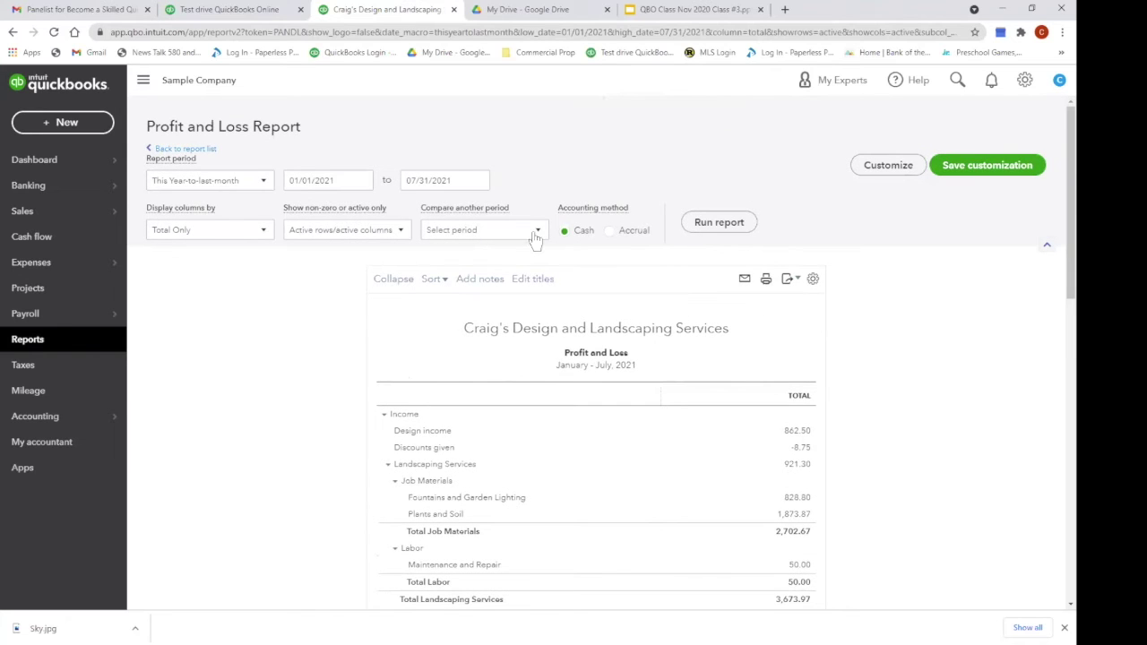
click(266, 183)
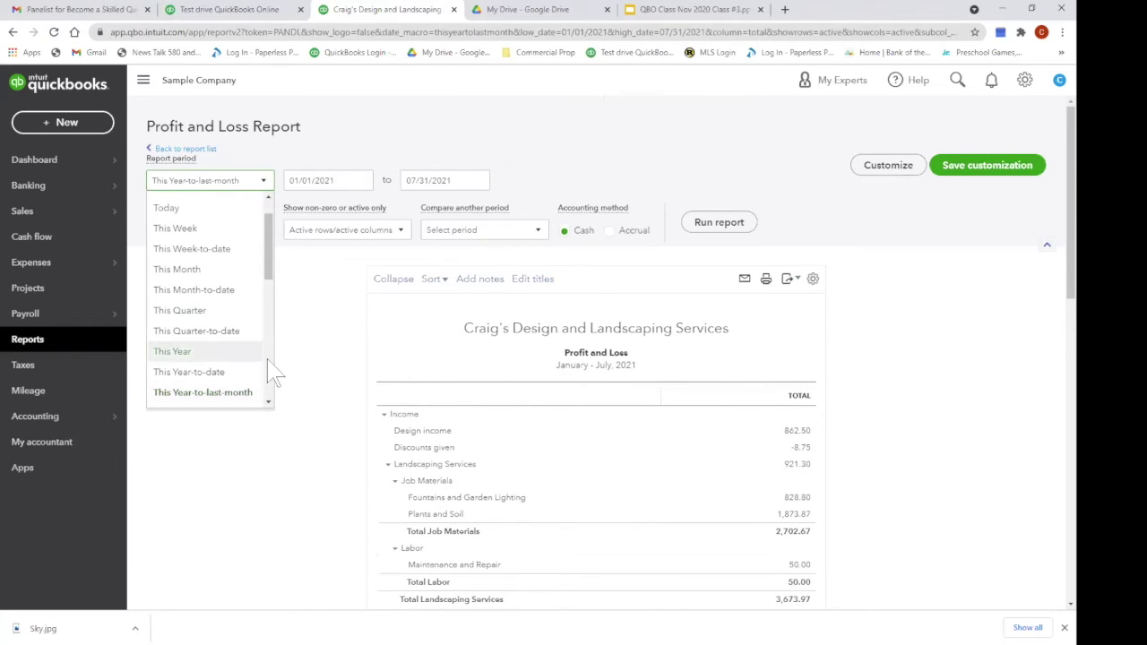
scroll(270, 373, down, 2)
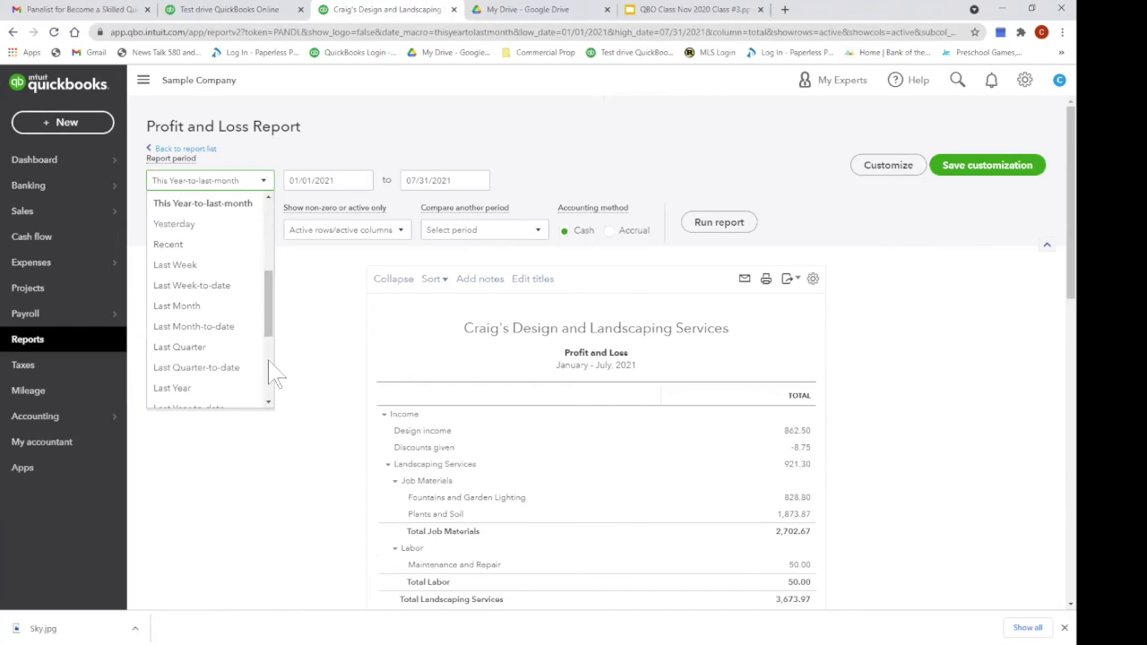
click(226, 308)
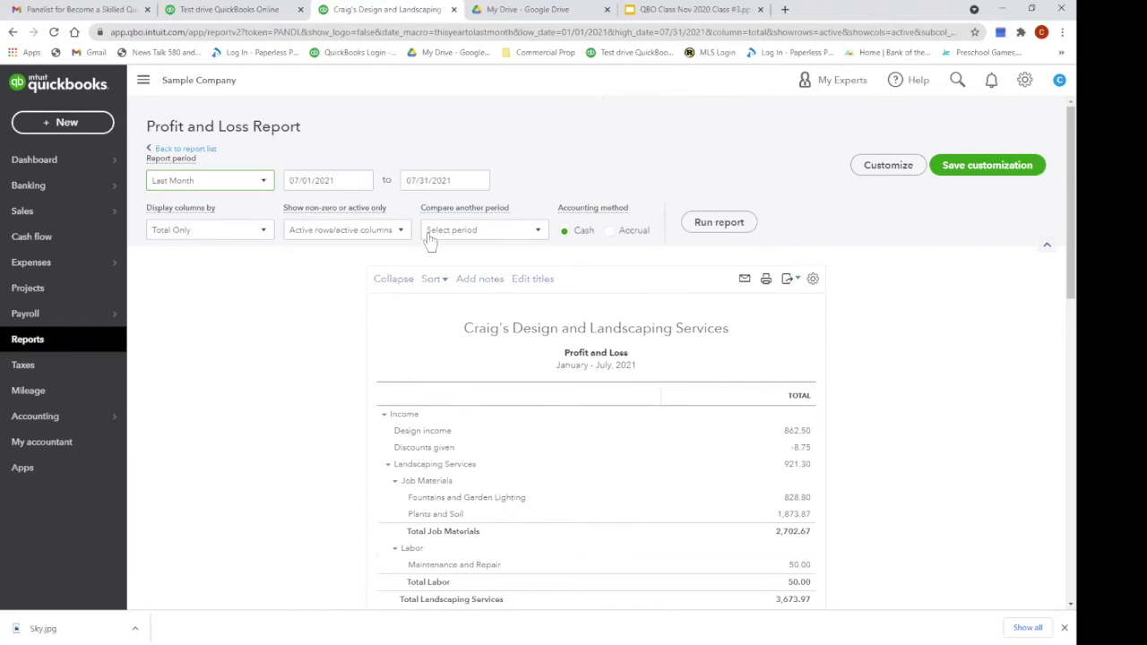
- Add a Previous year (PY) comparison to the Profit and Loss report, run it, and review the two columns
click(539, 232)
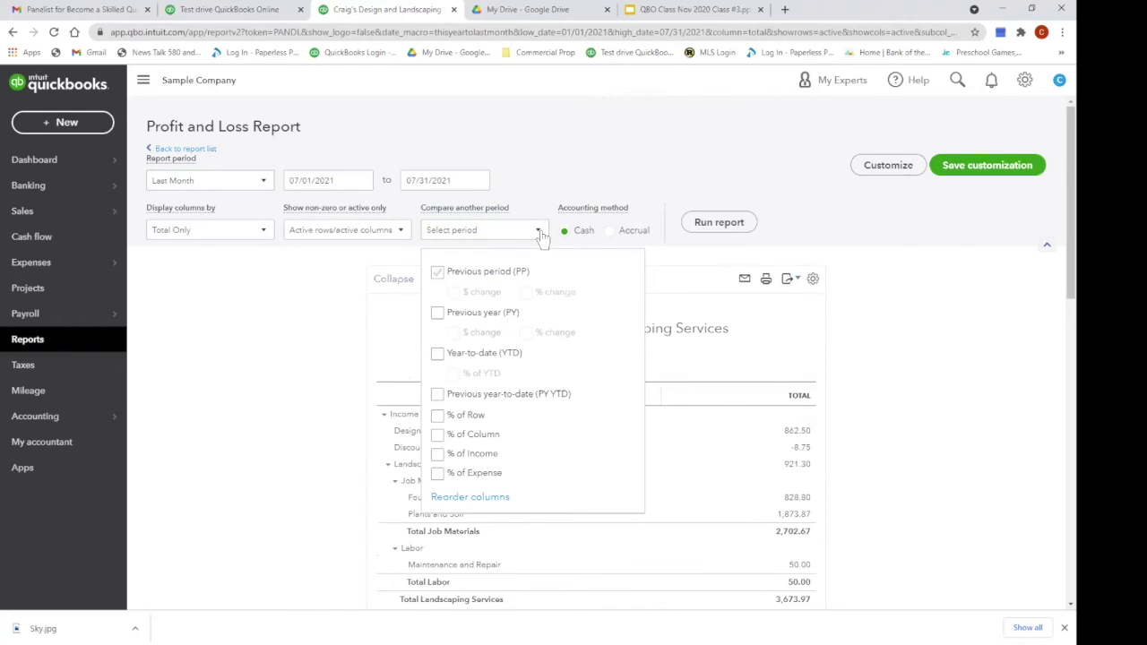
click(438, 314)
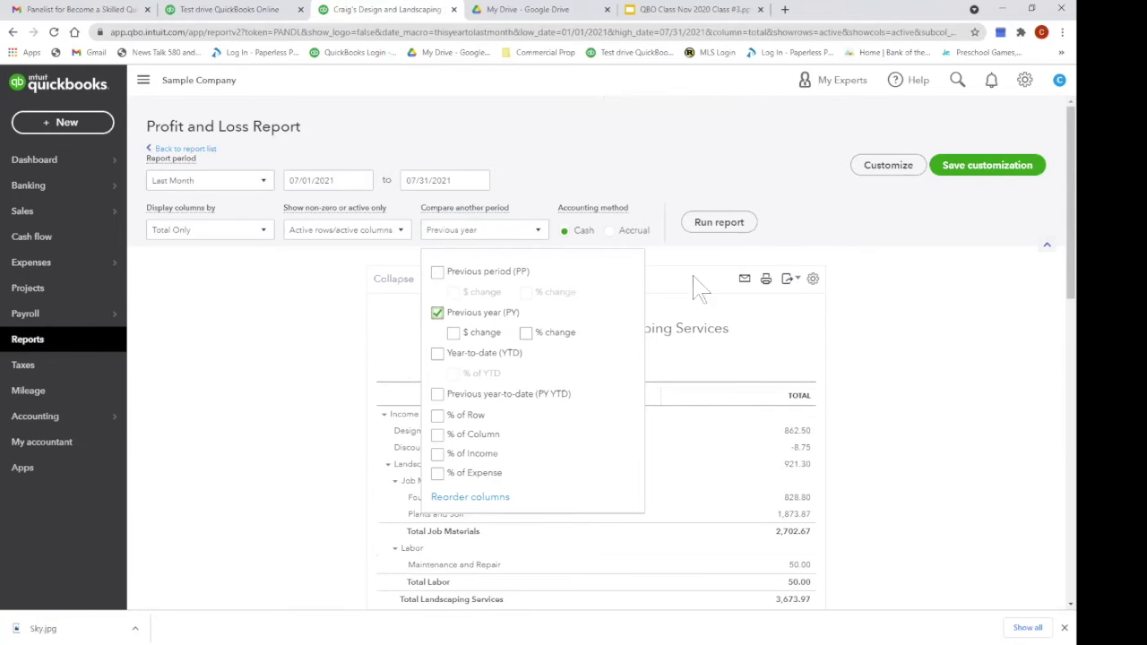
click(718, 227)
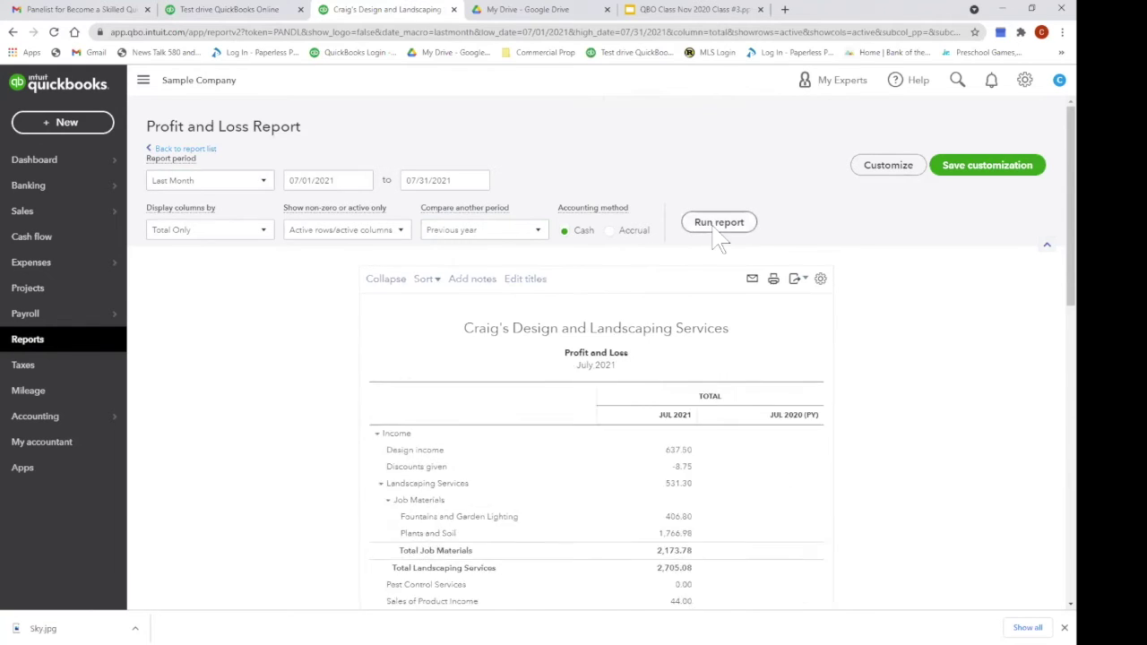
scroll(719, 238, down, 2)
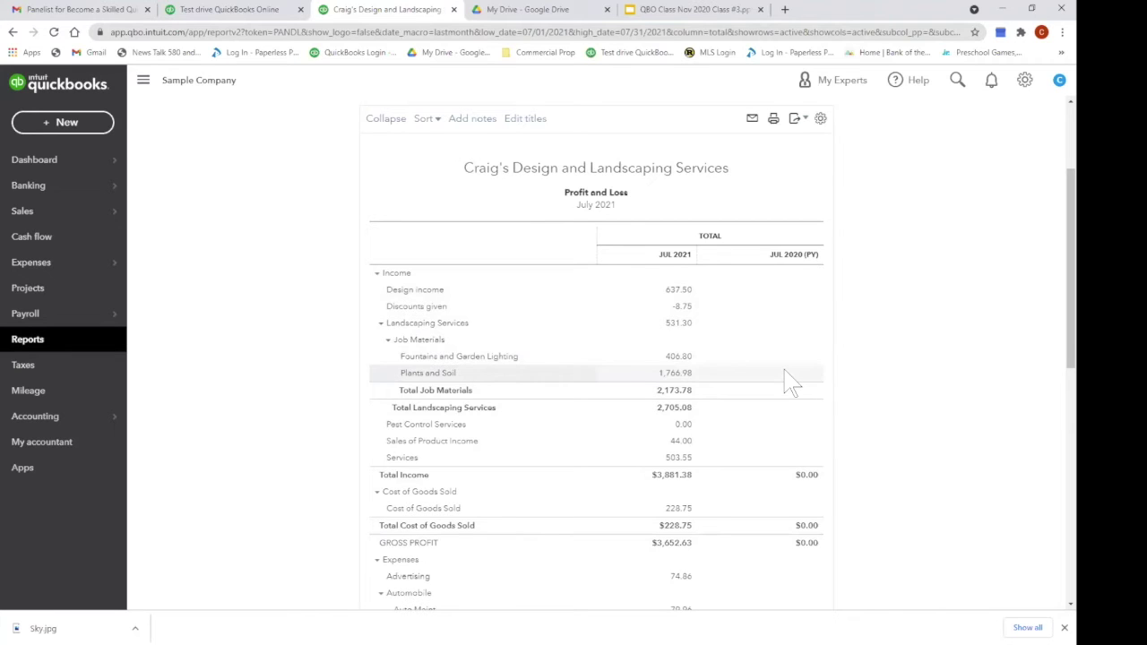
scroll(838, 399, down, 3)
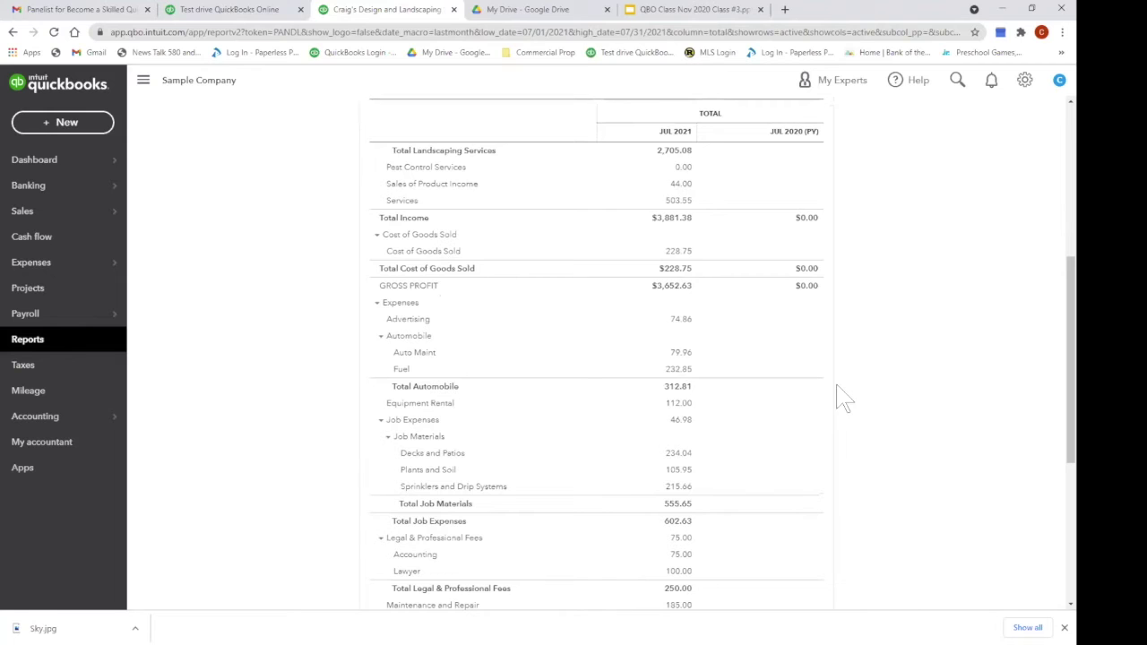
scroll(847, 381, up, 5)
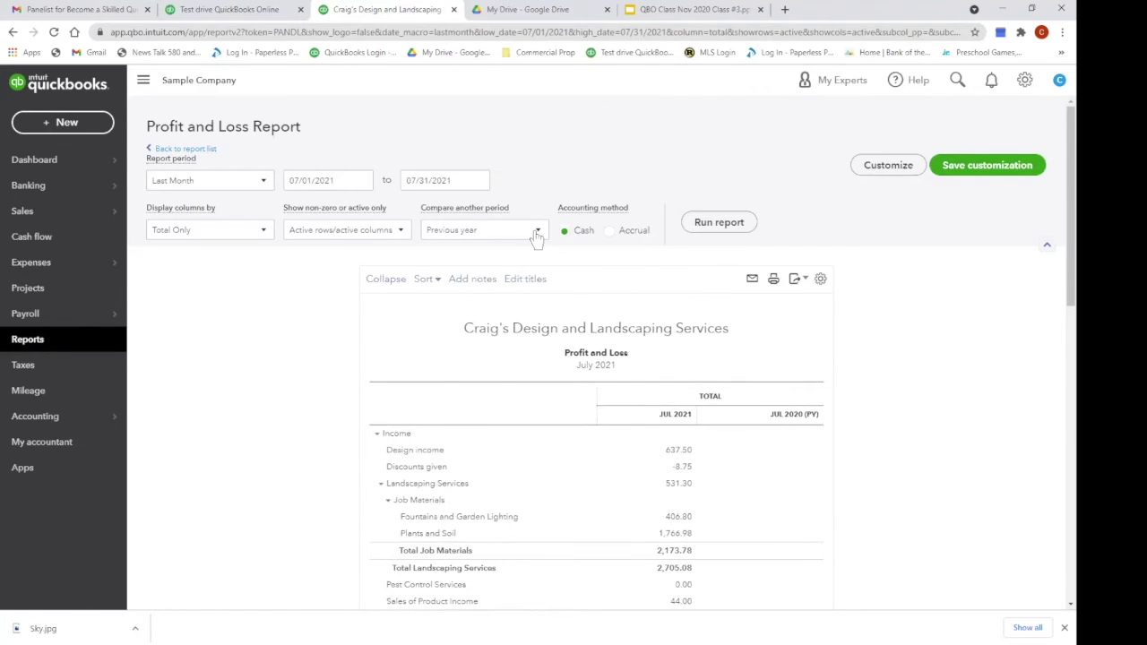
- Remove the Previous year comparison and rerun the Profit and Loss report for last month
click(535, 233)
click(437, 313)
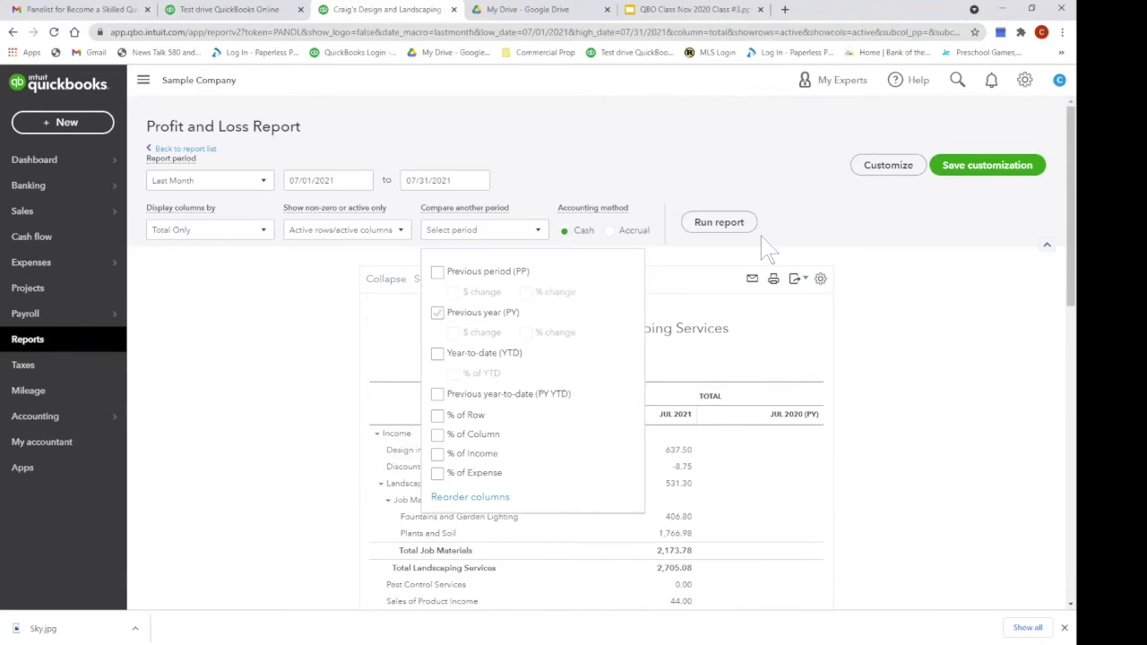
click(730, 224)
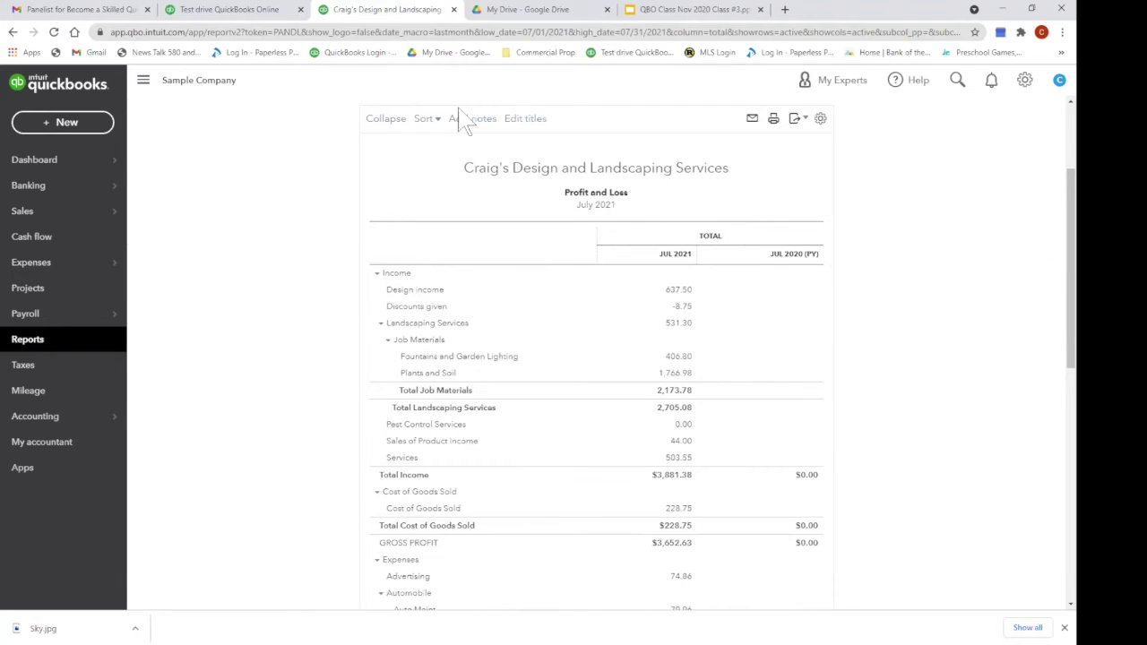
scroll(473, 170, up, 2)
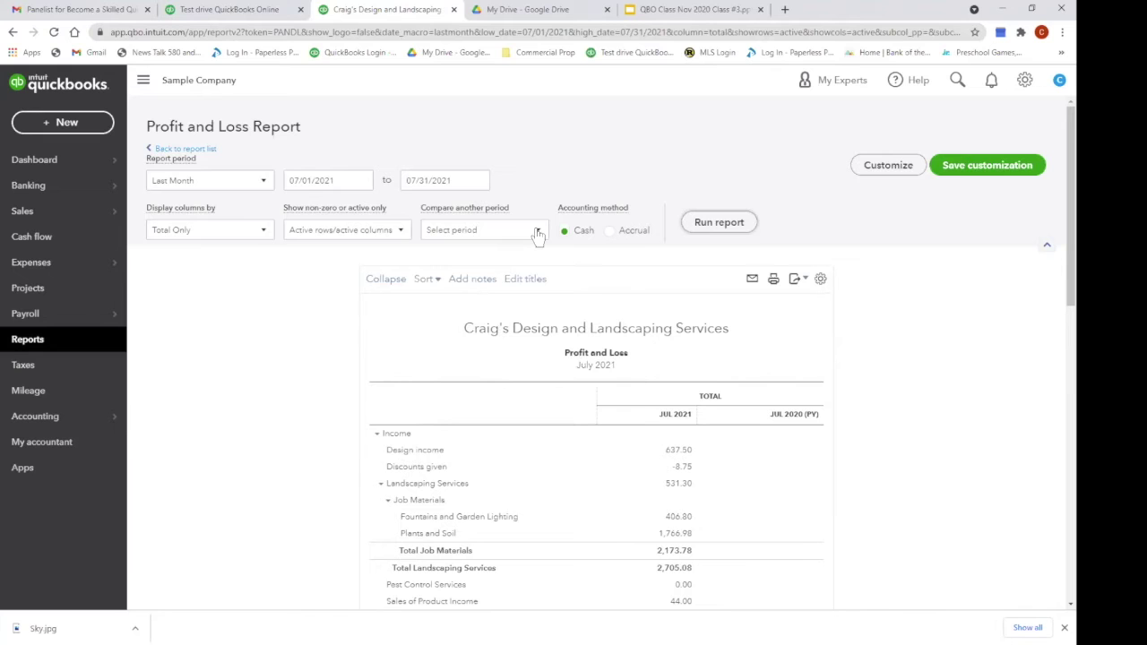
click(536, 232)
click(537, 231)
click(719, 222)
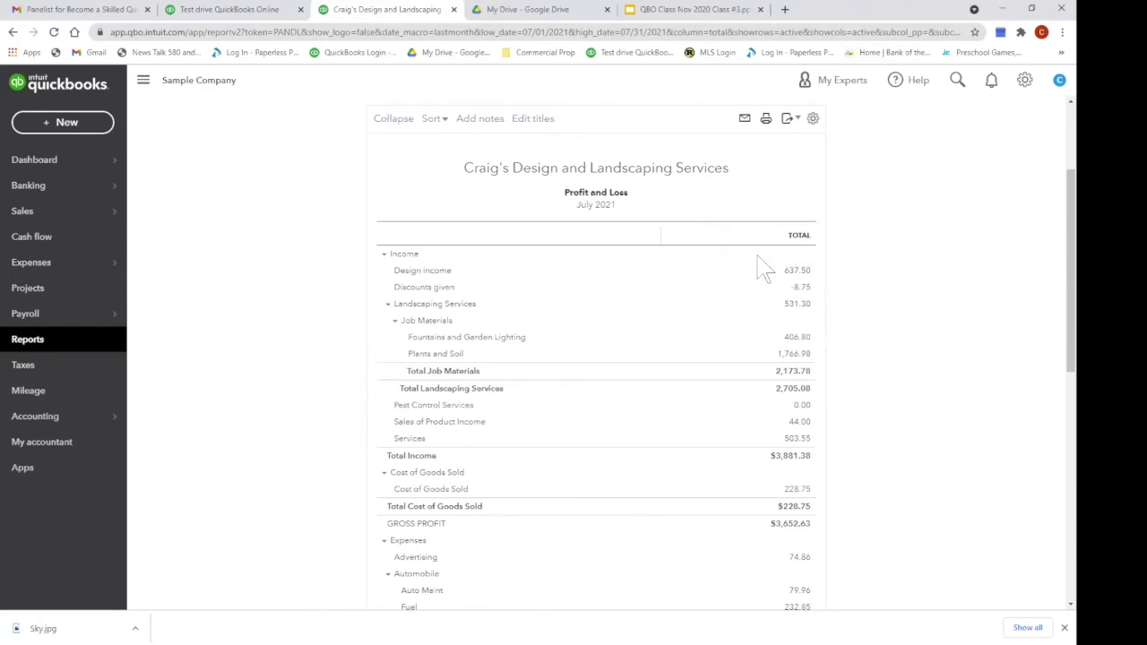
- Drill into the Miscellaneous amount under Other Expenses and open the 07/13/2021 Brosnahan Insurance Agency bill
scroll(771, 269, down, 3)
scroll(785, 278, down, 4)
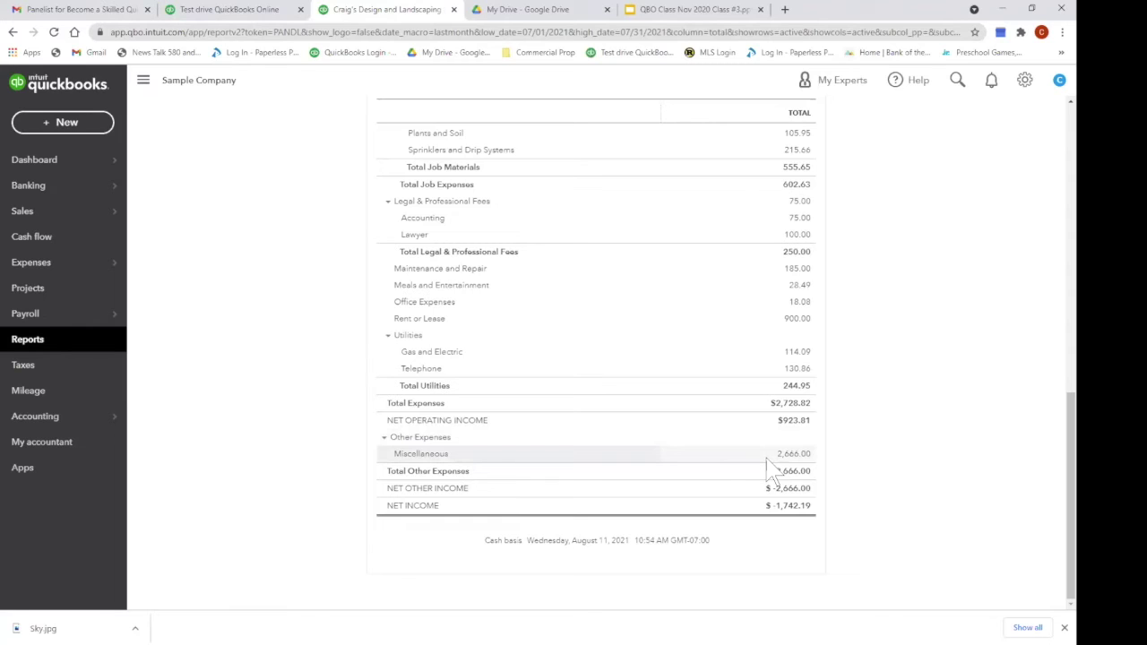
double_click(795, 455)
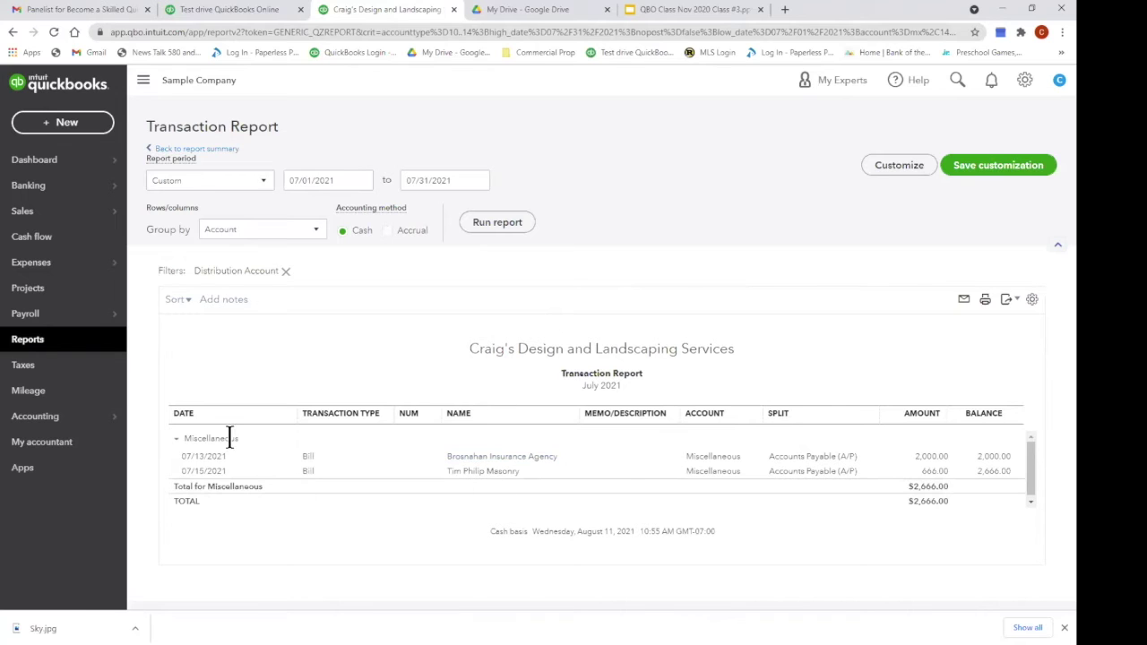
double_click(468, 457)
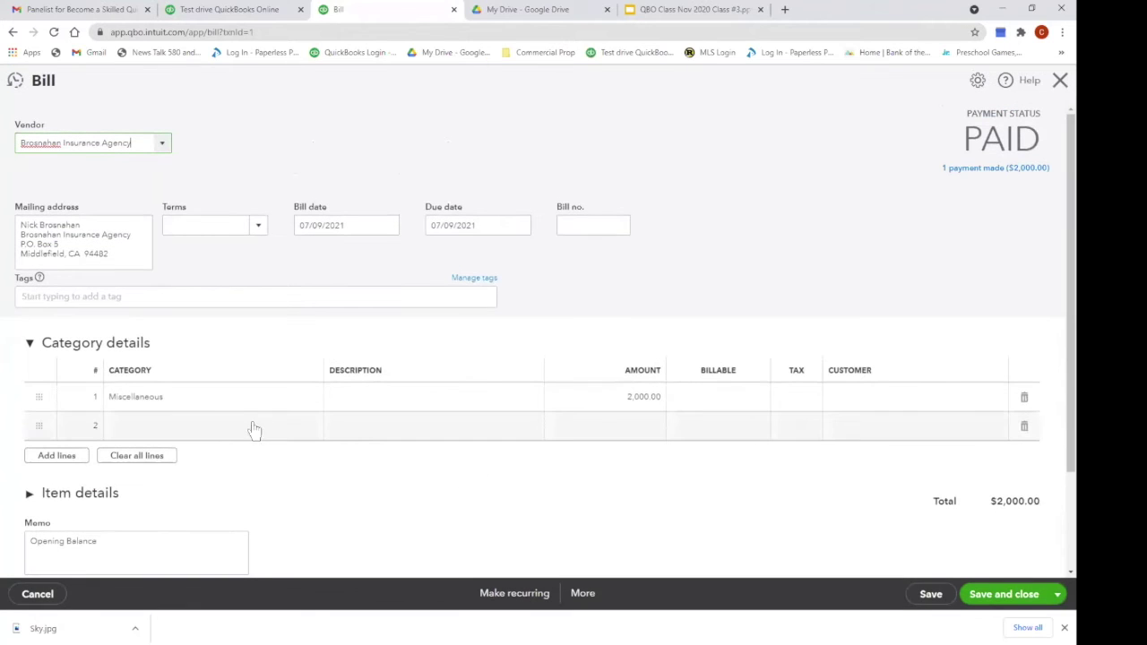
- Set the bill's first category line to Insurance and browse the category list around the Insurance accounts
click(198, 393)
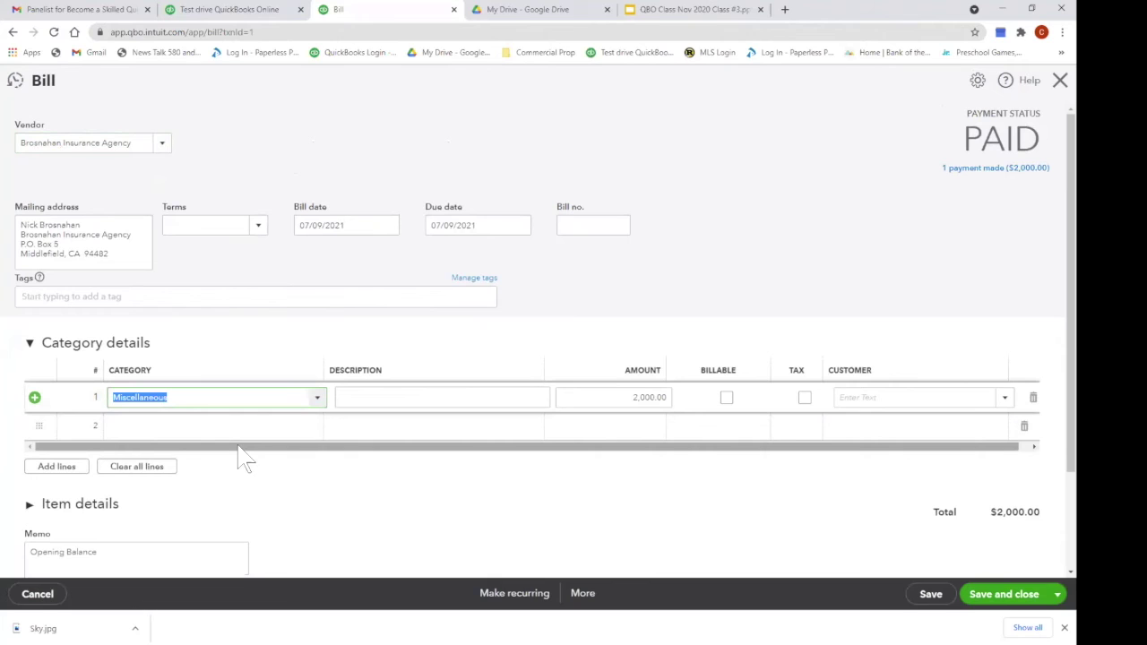
text(Insurance)
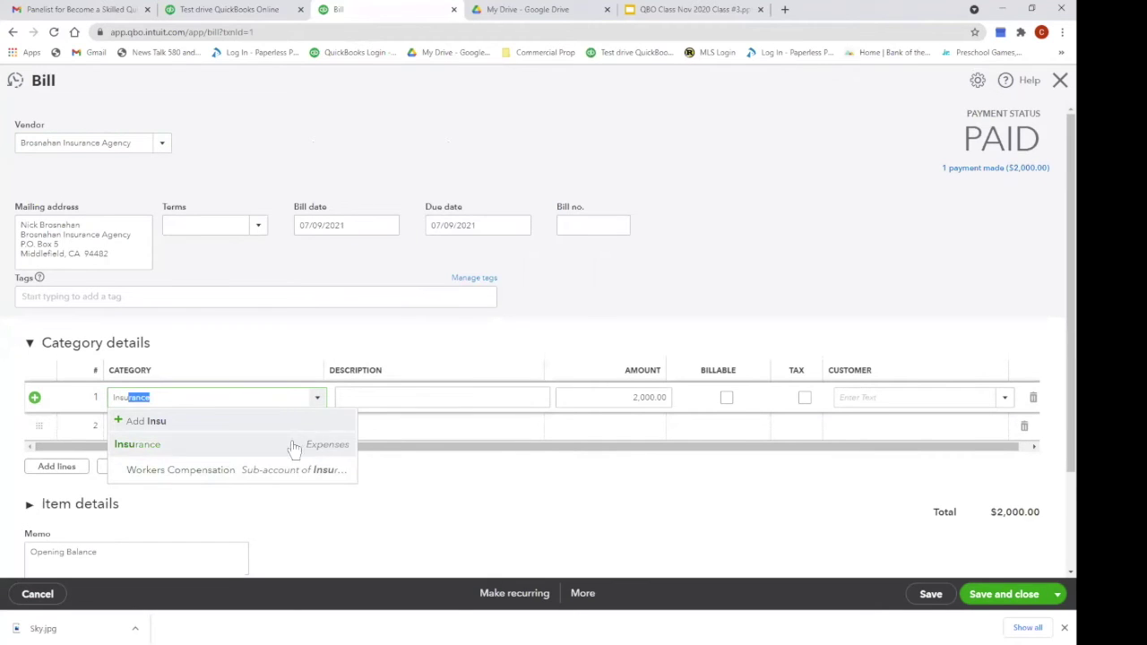
click(319, 400)
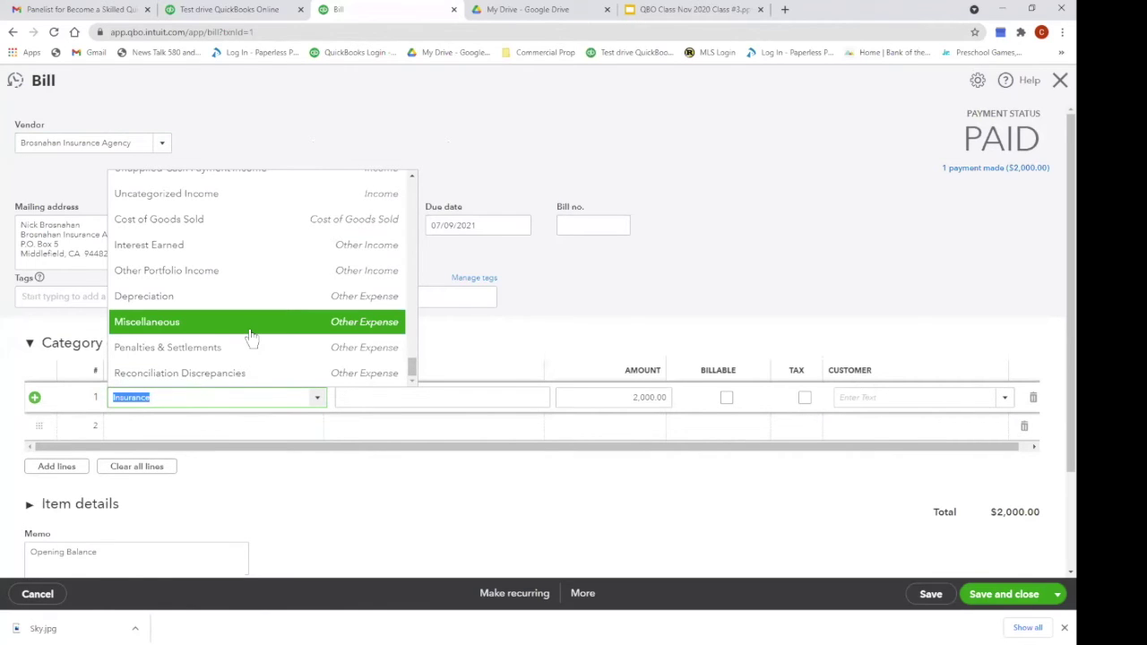
scroll(363, 323, up, 10)
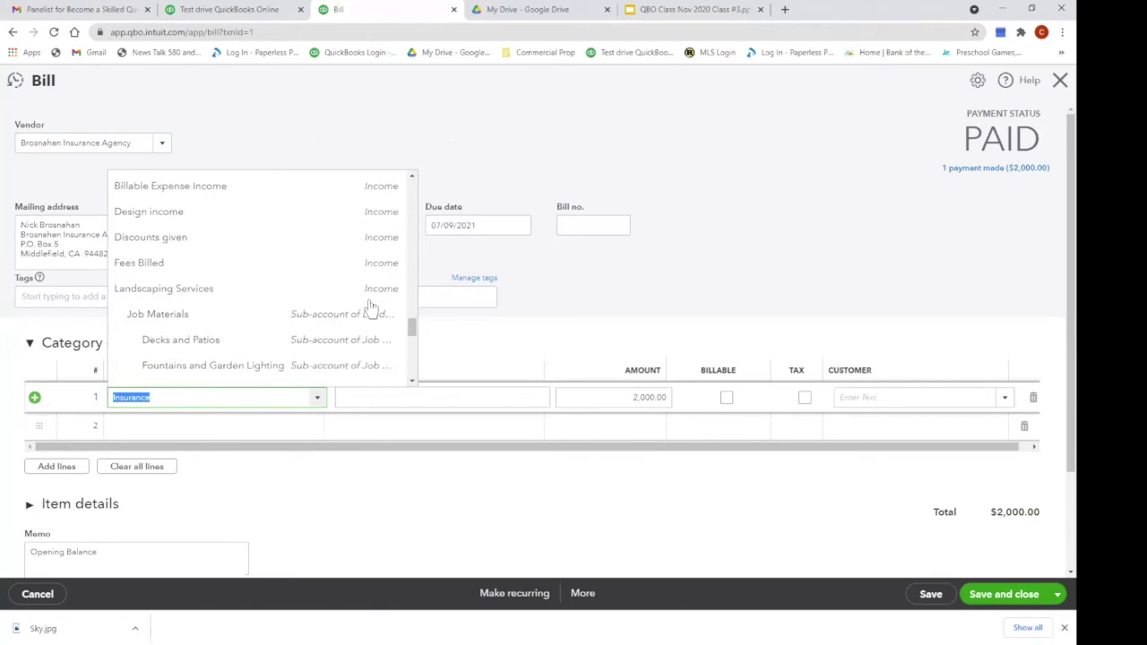
scroll(371, 307, up, 5)
scroll(377, 307, down, 5)
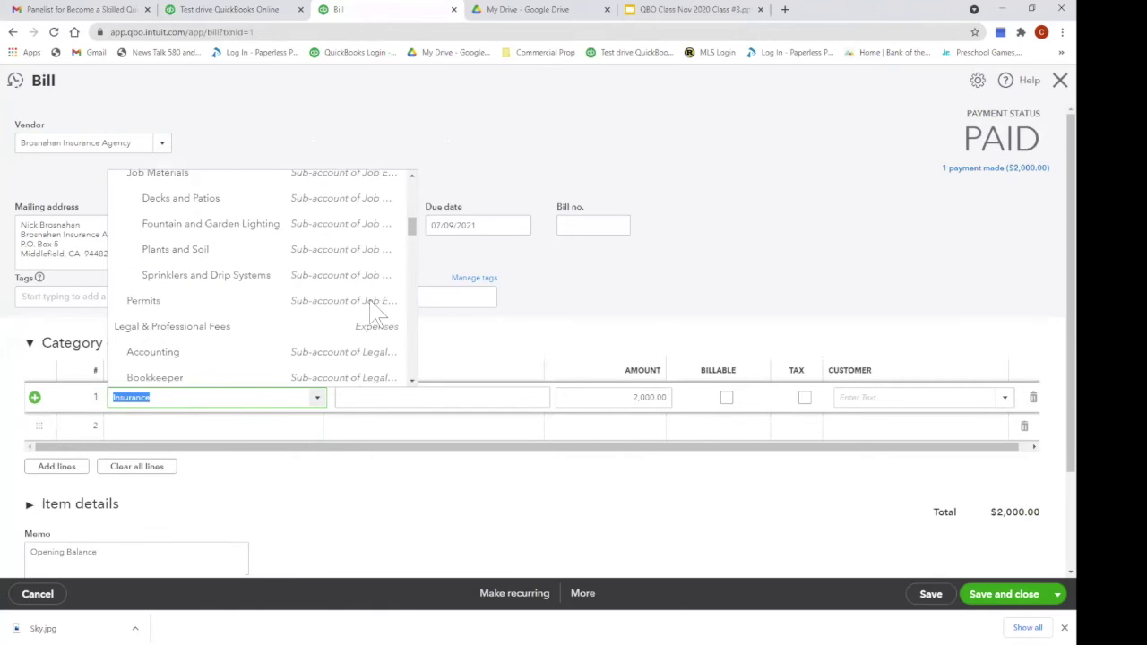
scroll(375, 314, up, 10)
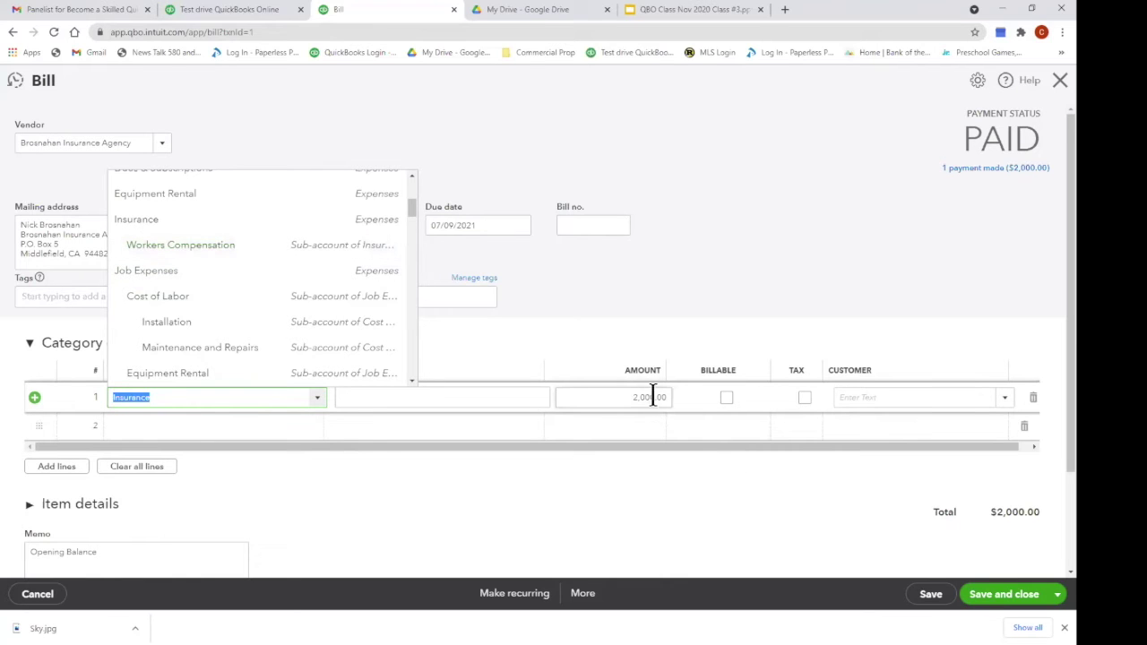
click(189, 405)
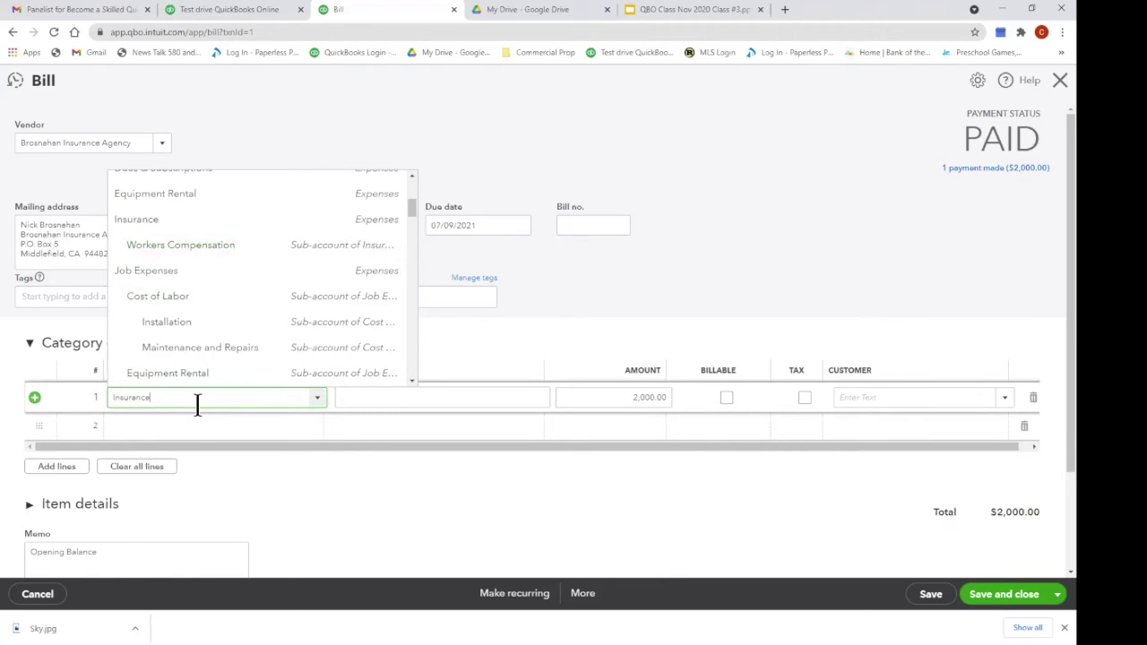
- Search the first line's categories with Auto for an existing automobile insurance account
drag(197, 406, 101, 405)
text(Automobile:Auto Maintlns)
key(BackSpace)
key(BackSpace)
key(BackSpace)
key(BackSpace)
key(BackSpace)
key(BackSpace)
key(BackSpace)
key(BackSpace)
key(BackSpace)
key(BackSpace)
key(BackSpace)
key(BackSpace)
key(BackSpace)
key(BackSpace)
key(BackSpace)
key(BackSpace)
key(BackSpace)
key(BackSpace)
key(BackSpace)
key(BackSpace)
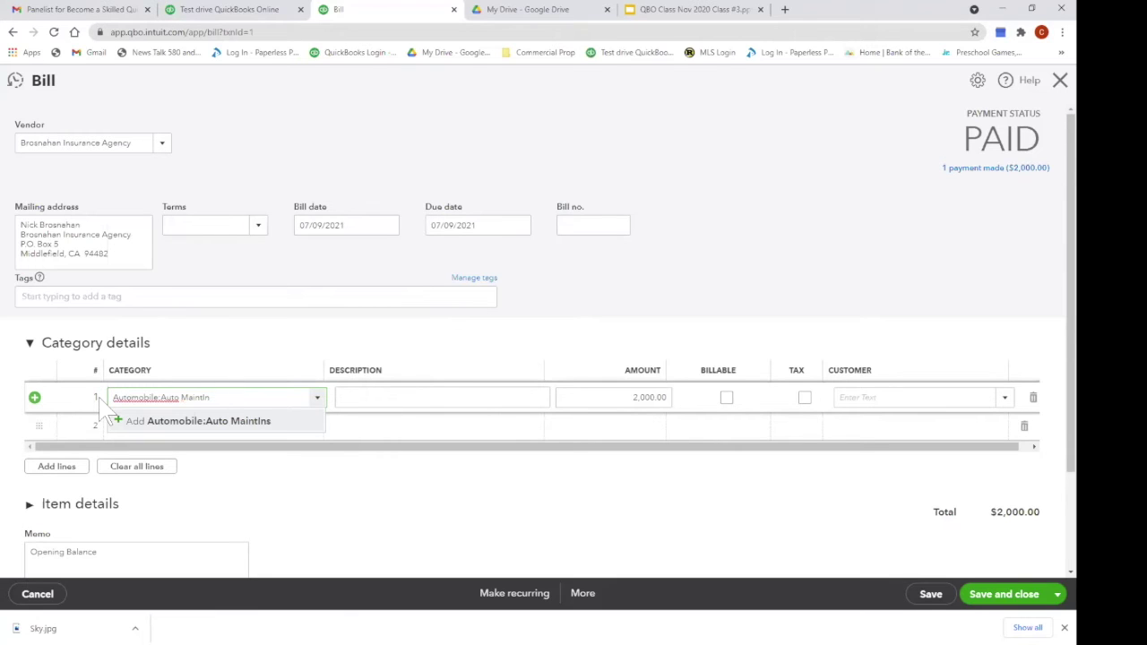
key(BackSpace)
key(BackSpace)
key(BackSpace)
key(BackSpace)
text(Autp)
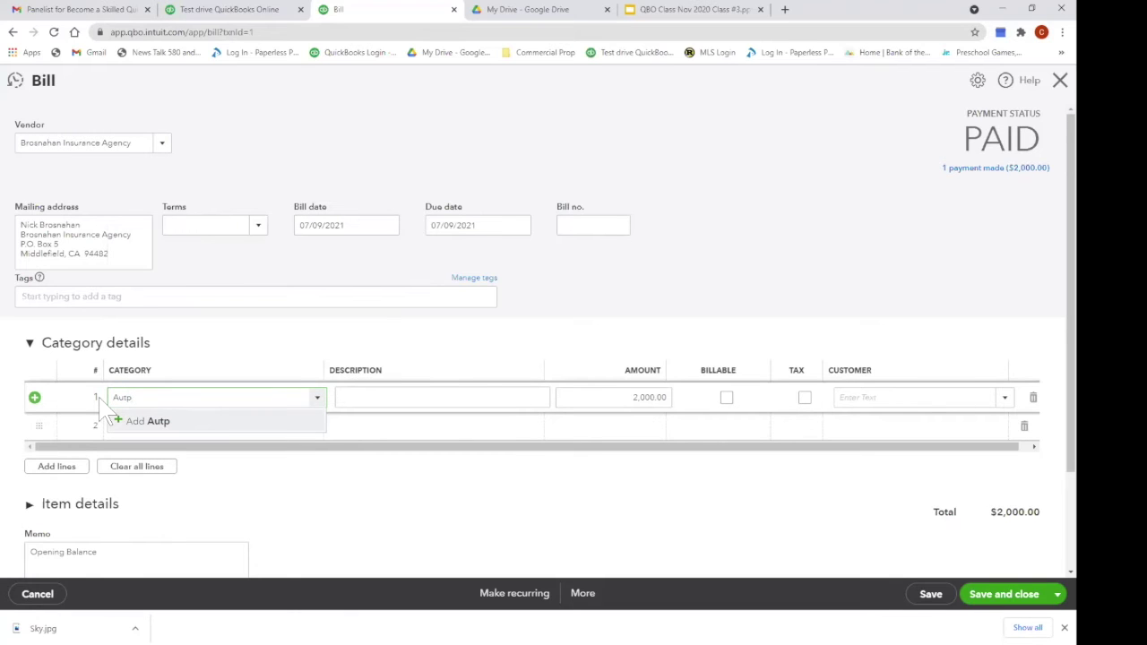
key(BackSpace)
text(o)
key(Down)
key(Down)
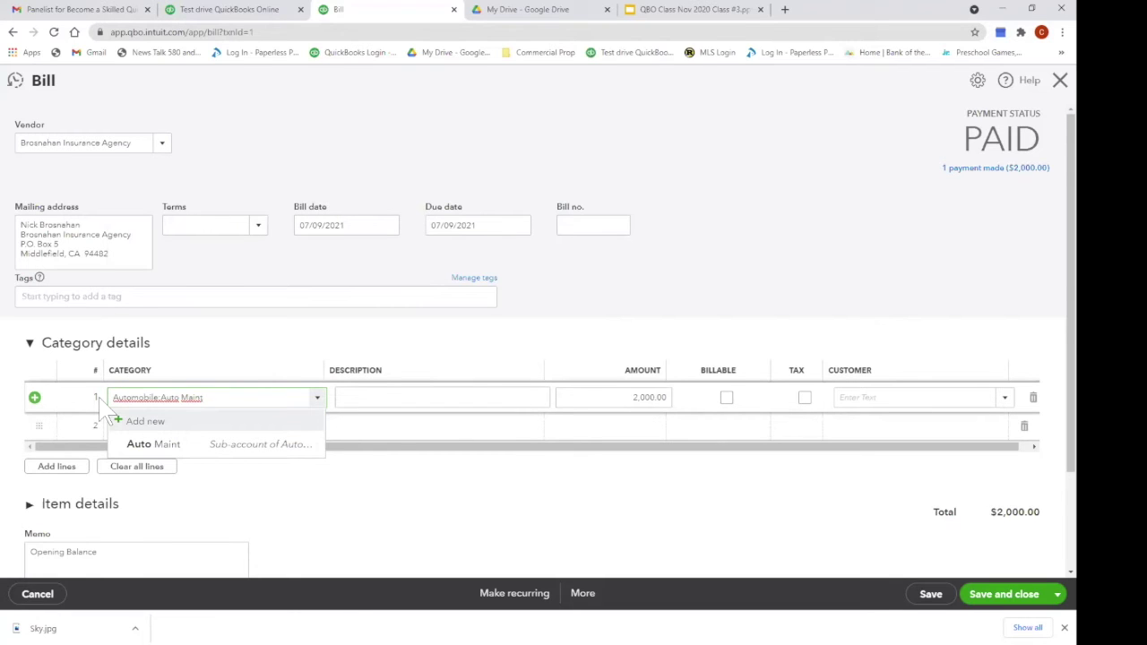
- Add a new Expenses account from the bill's category line, with detail type Insurance and the name Auto Ins
click(147, 421)
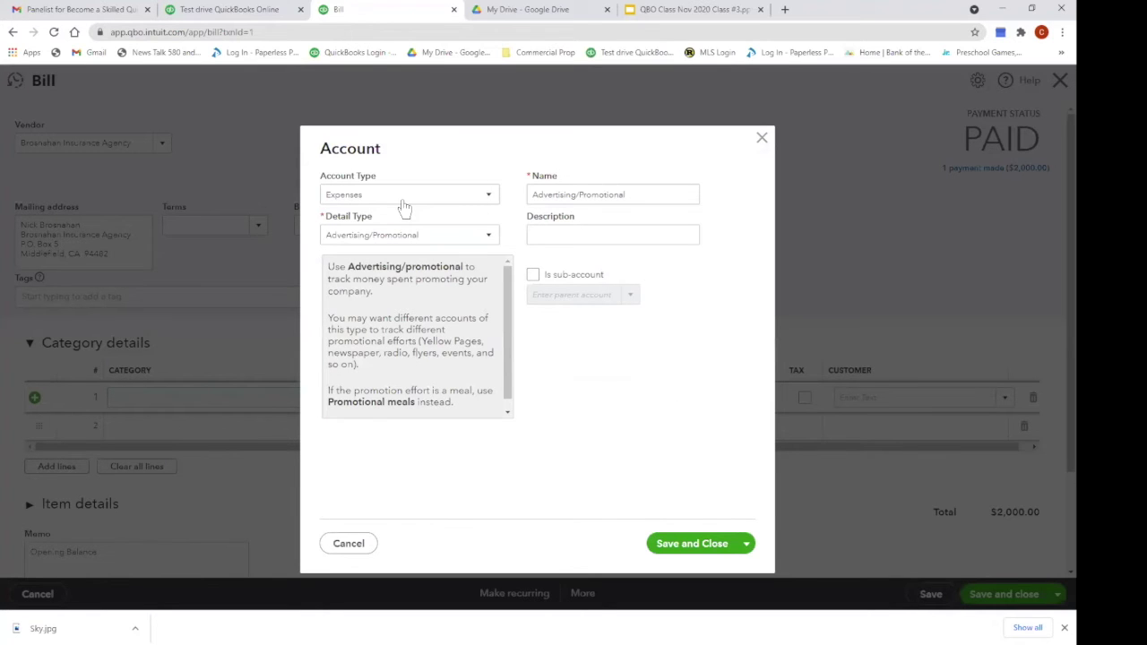
click(487, 236)
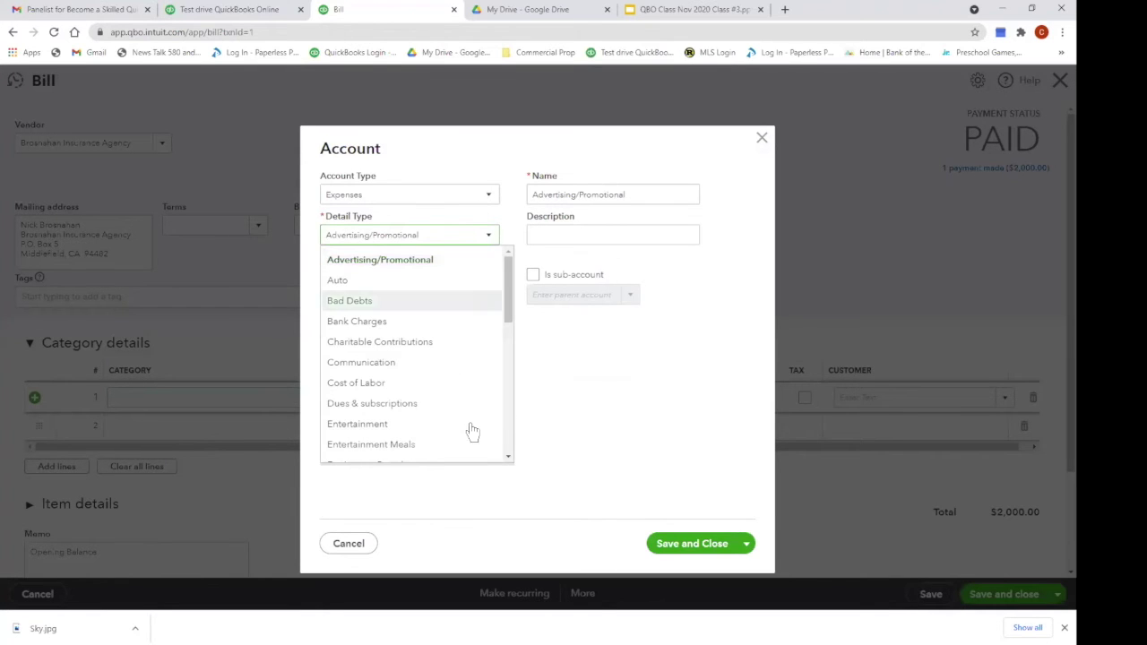
scroll(507, 461, down, 3)
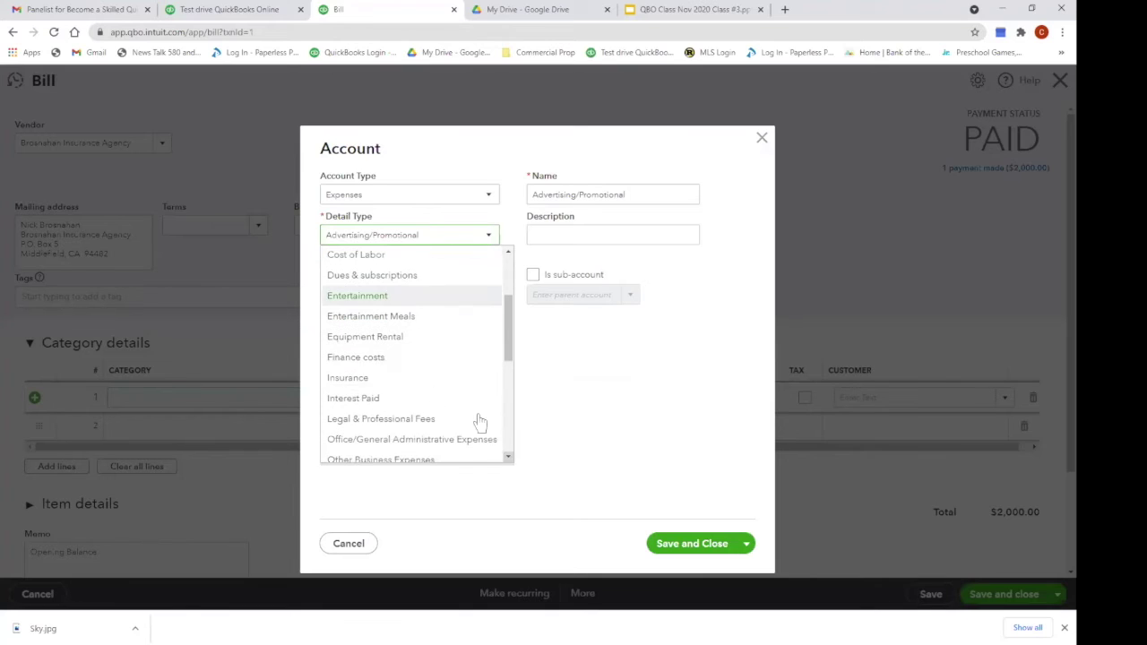
click(377, 377)
drag(594, 195, 518, 207)
text(Au)
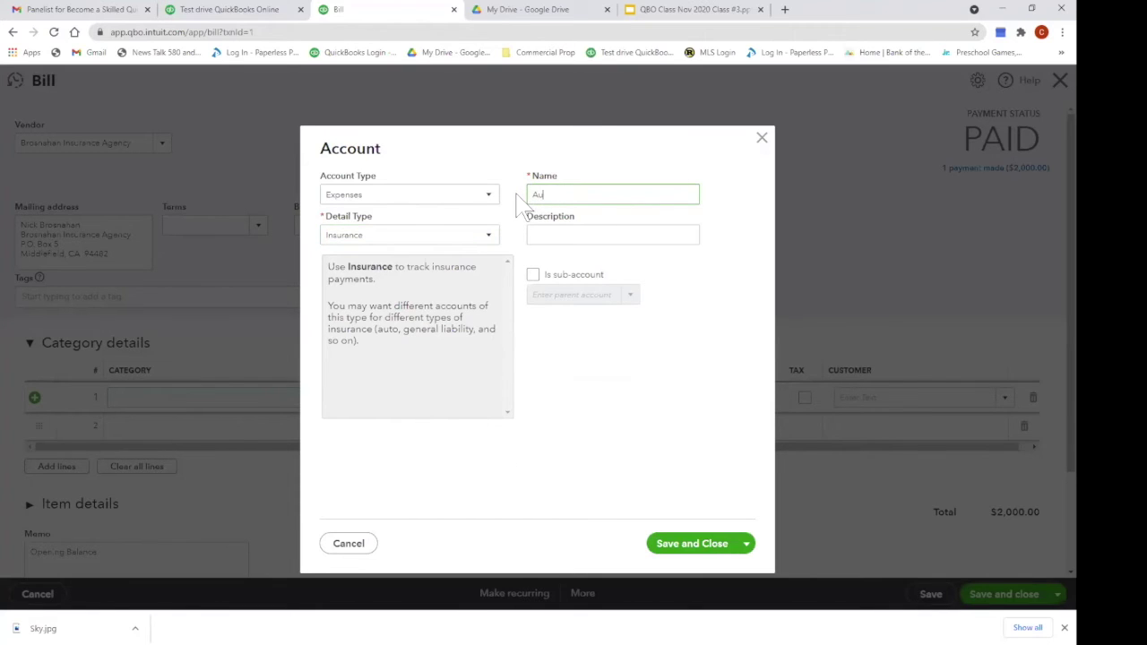
text(to Ins)
- Make the Auto Ins account a sub-account of Automobile, then save and close it
click(533, 276)
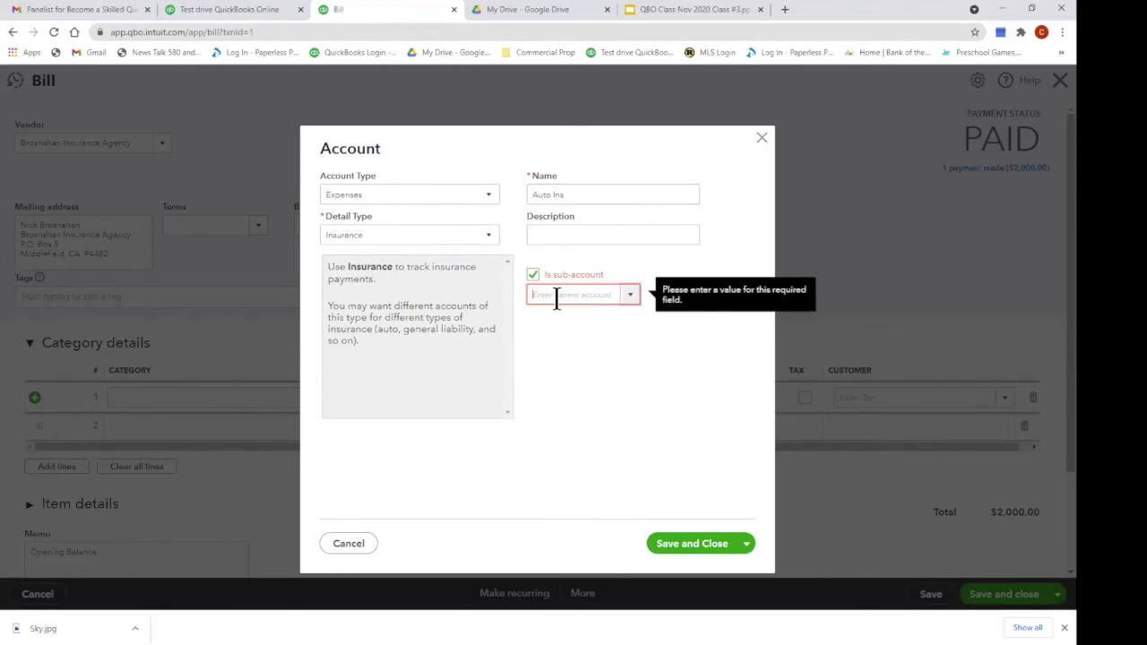
text(Automobile)
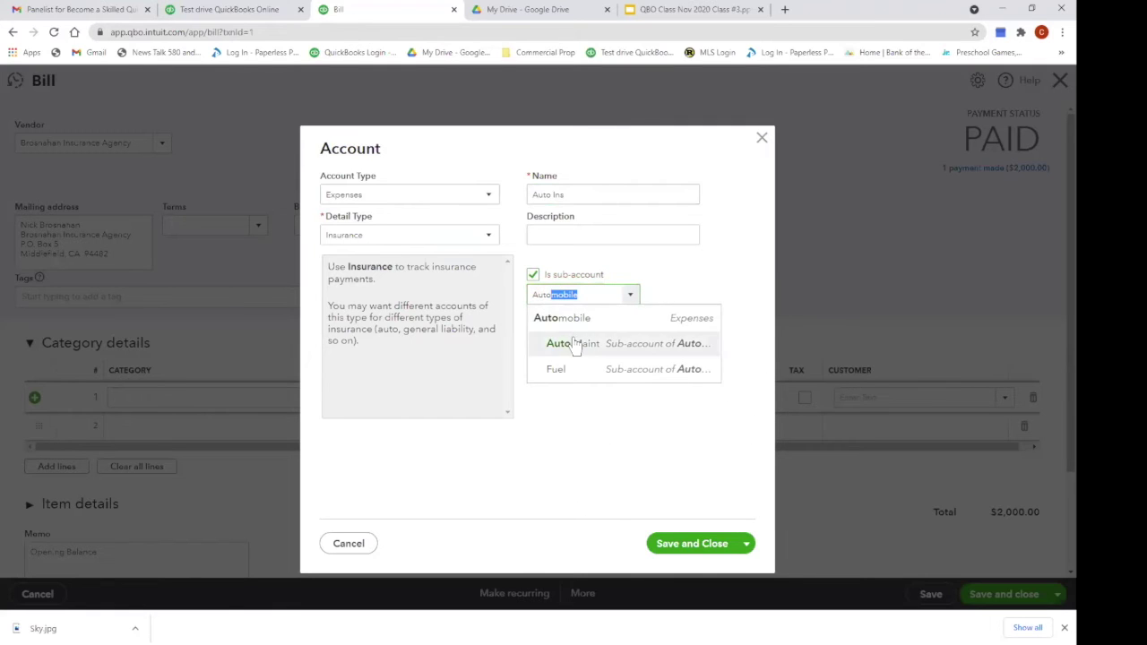
key(Tab)
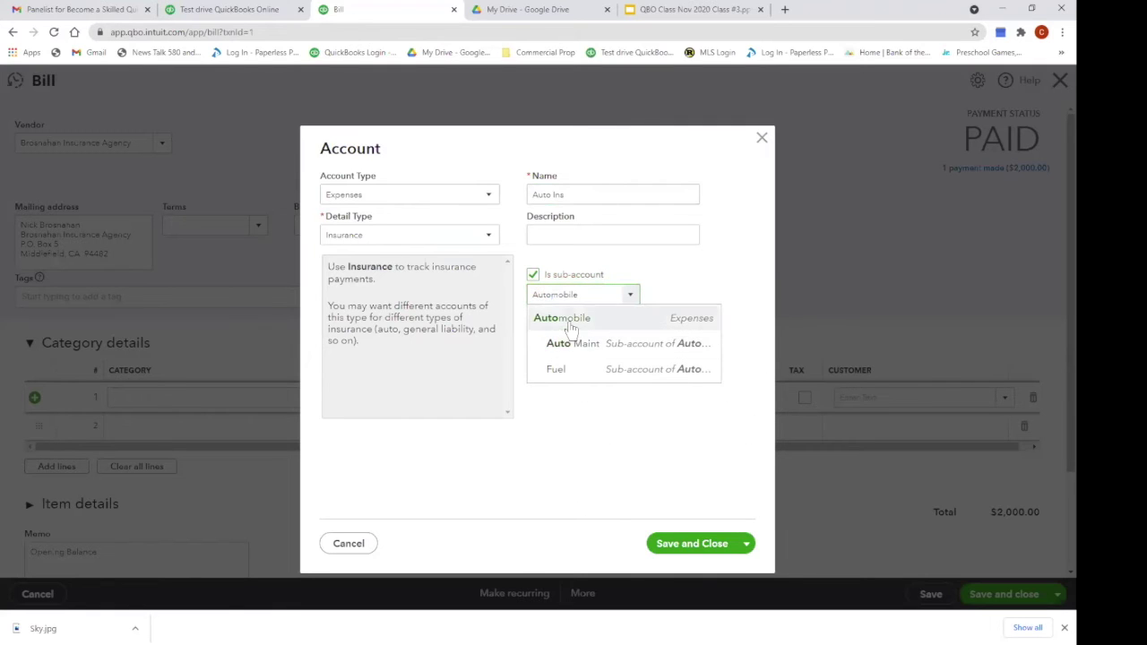
click(692, 554)
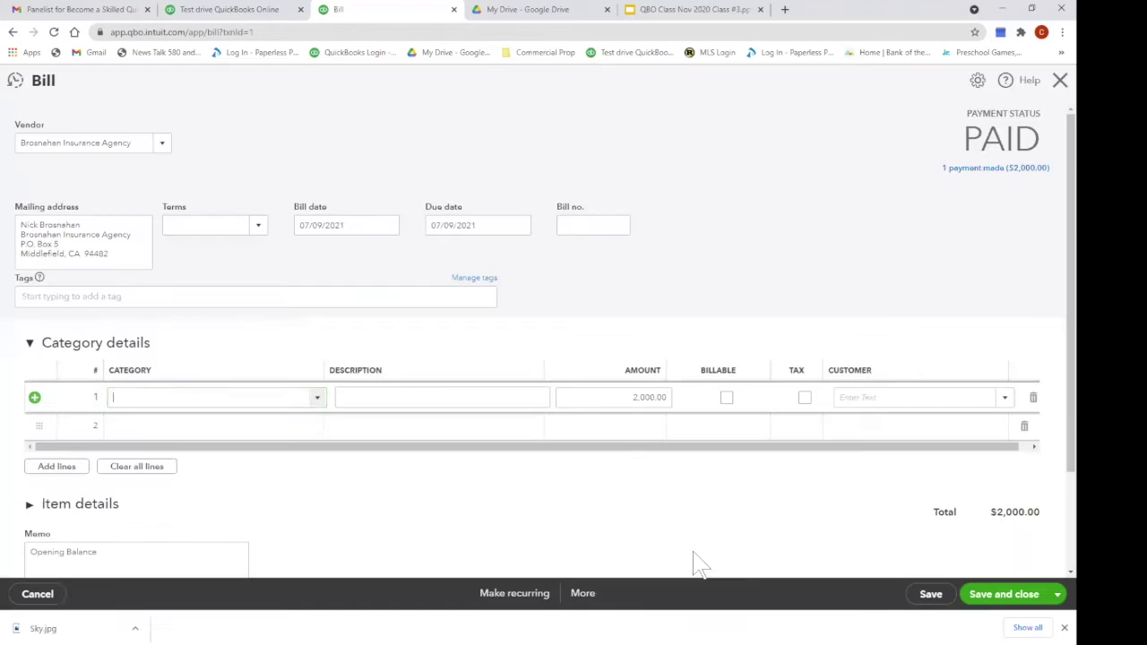
- Save and close the recategorized bill, confirm the change, and return to the Profit and Loss summary
click(1011, 597)
click(661, 368)
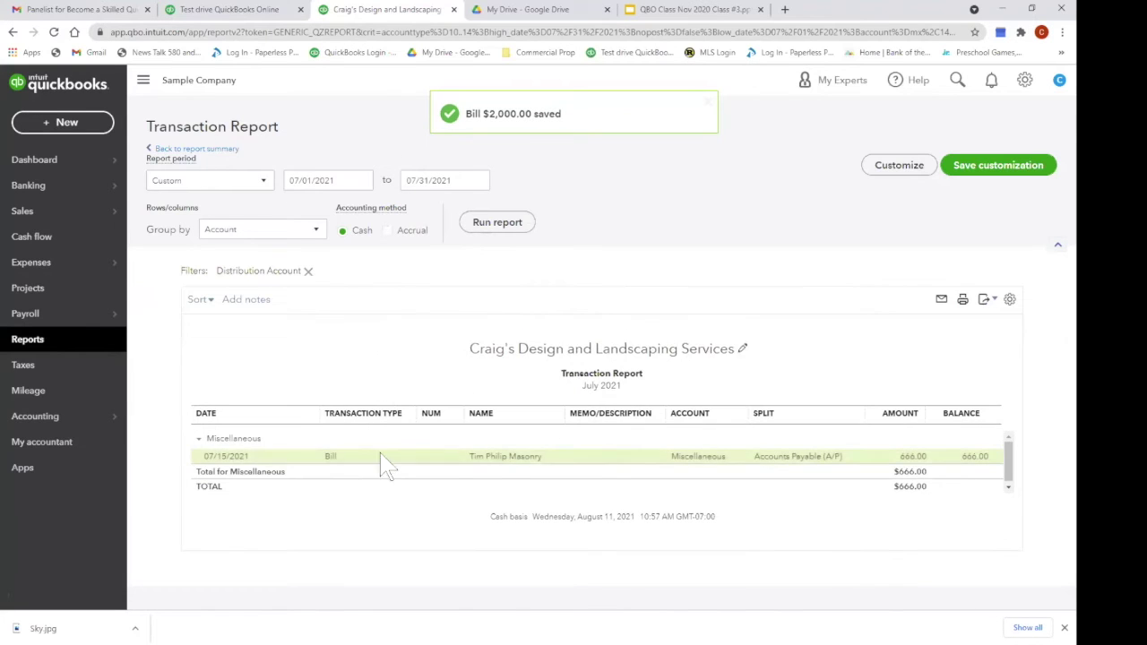
click(210, 150)
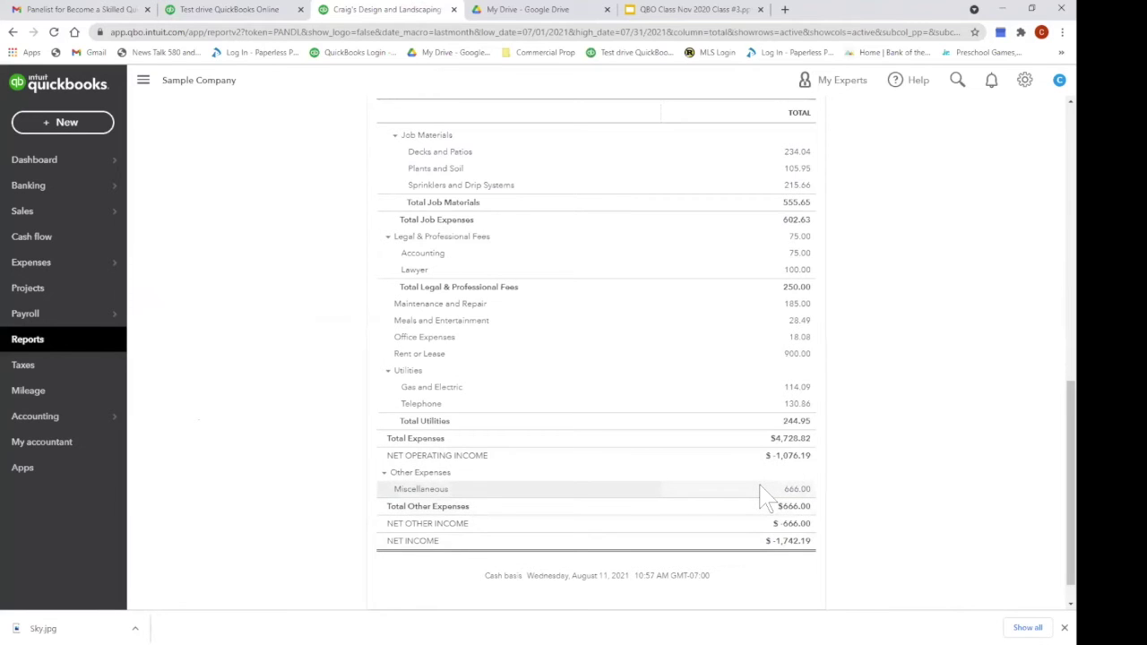
- Review the expense accounts, drill into Miscellaneous under Other Expenses, and open the 07/15/2021 masonry vendor's bill
scroll(651, 418, up, 3)
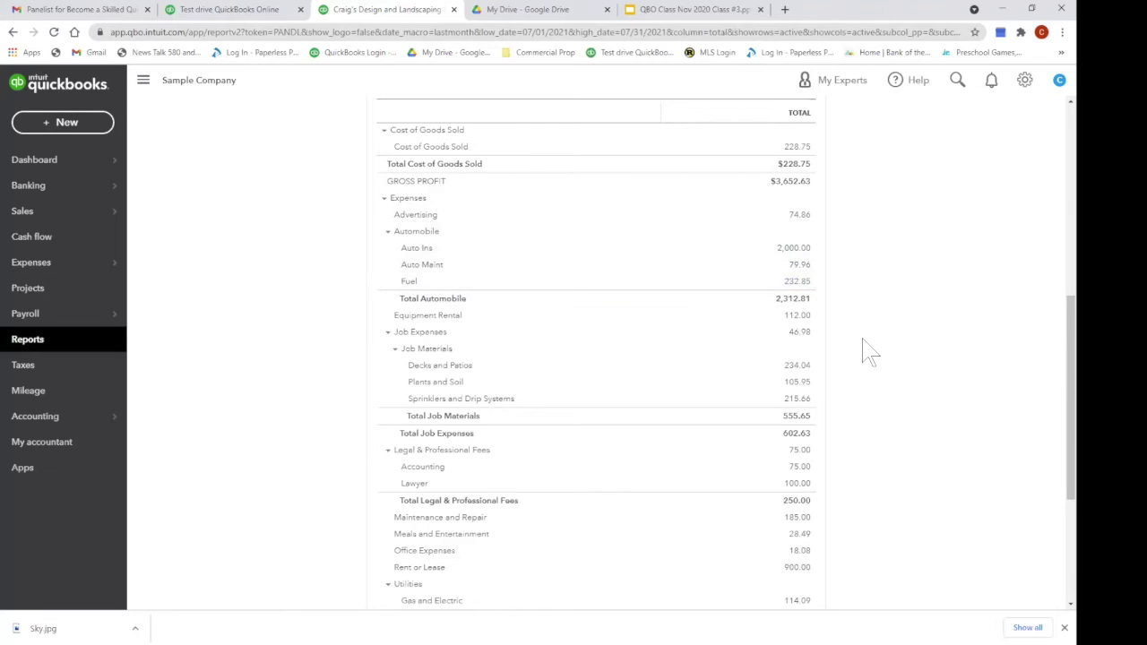
scroll(866, 351, down, 3)
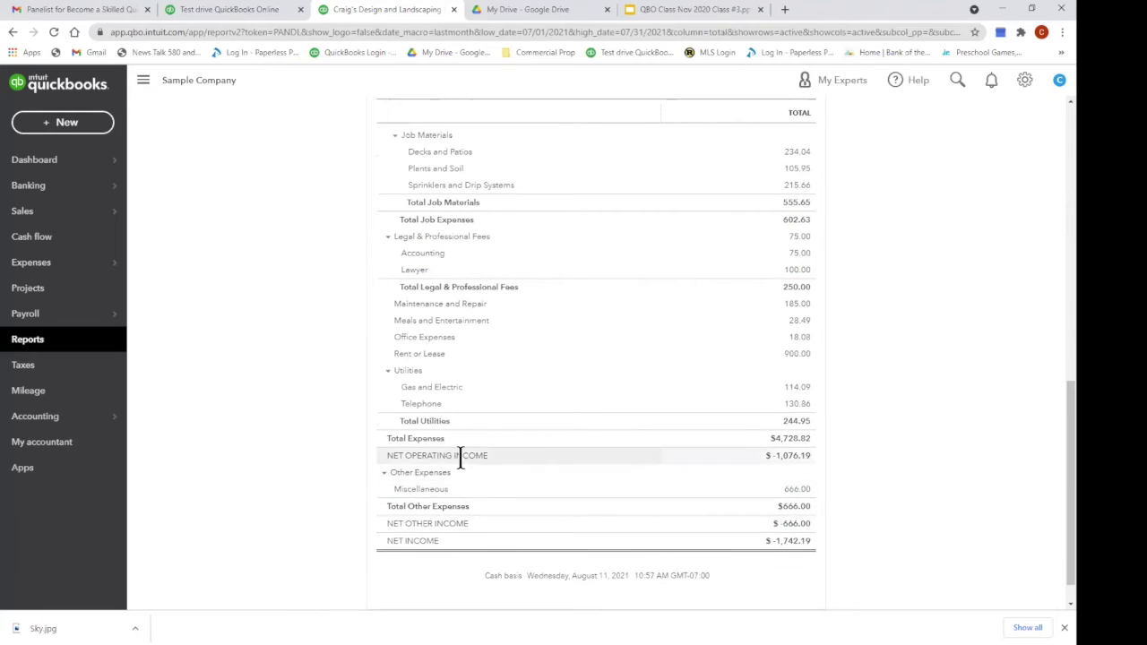
click(796, 492)
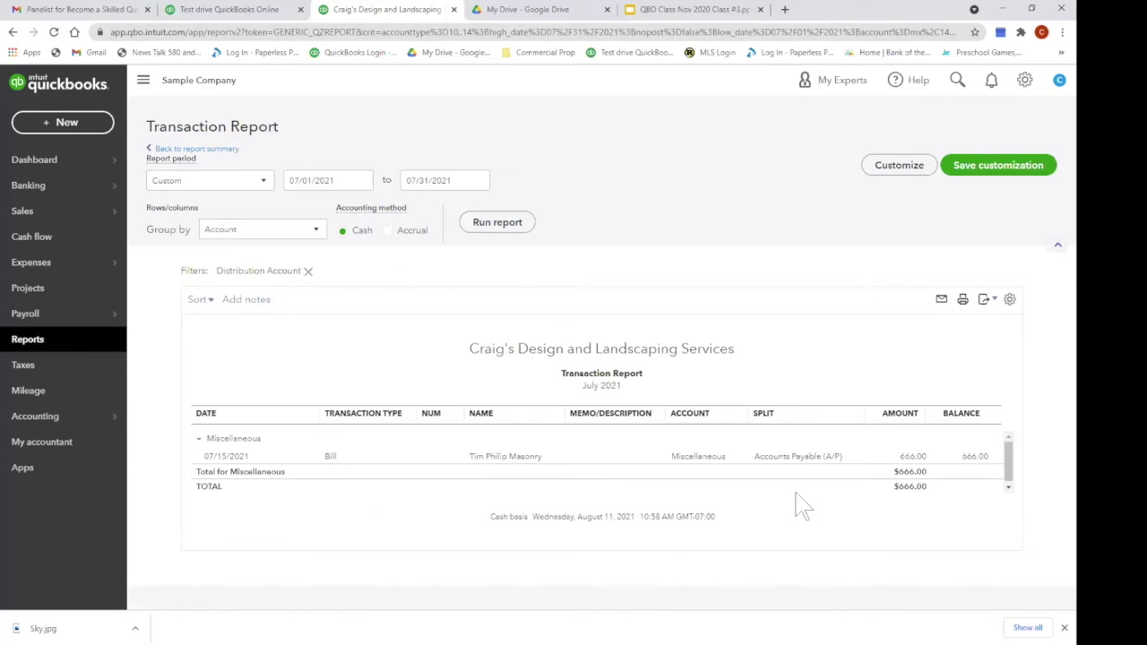
click(525, 459)
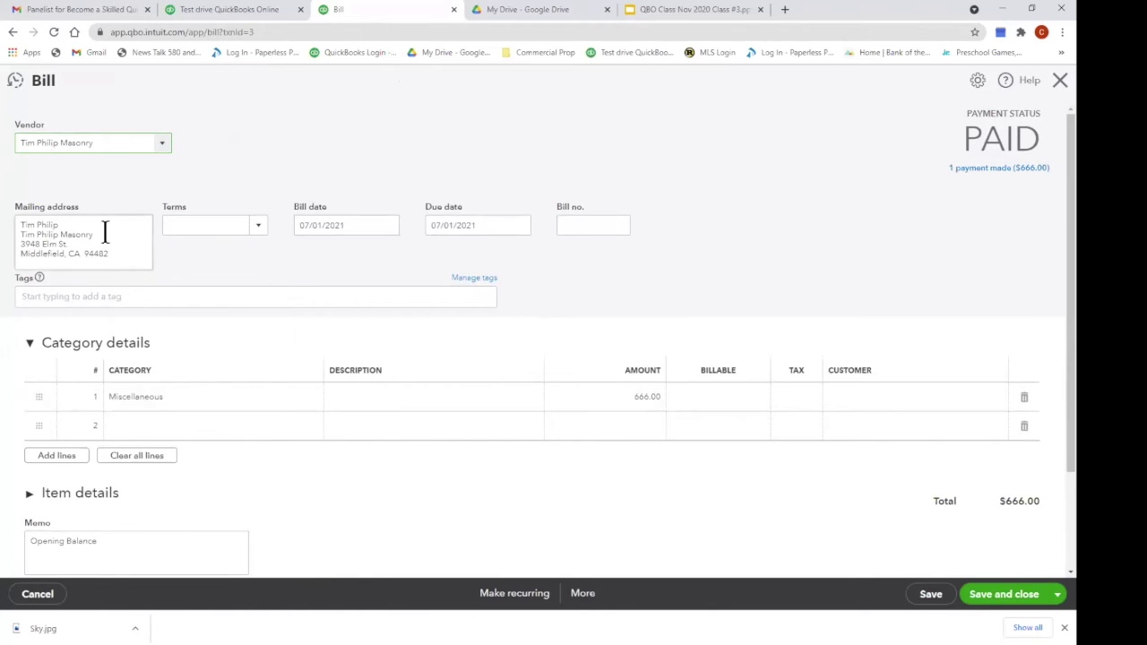
- Search the masonry bill's first-line categories for a replacement for Miscellaneous, trying Contr, cont, Prof and Sub
click(176, 405)
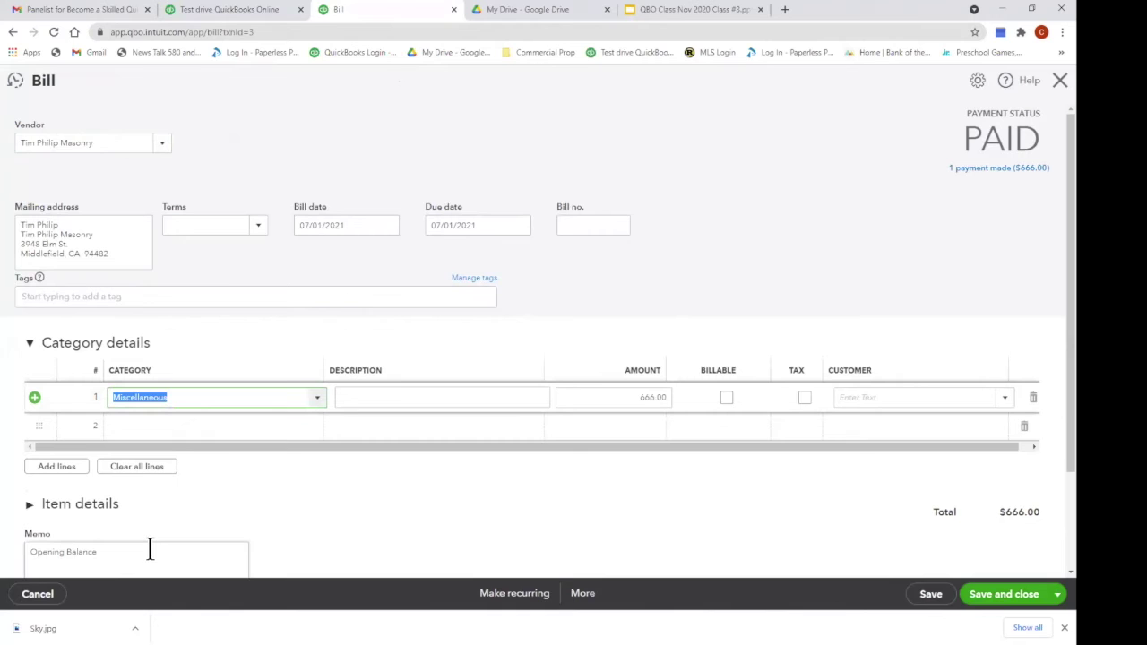
text(Contr)
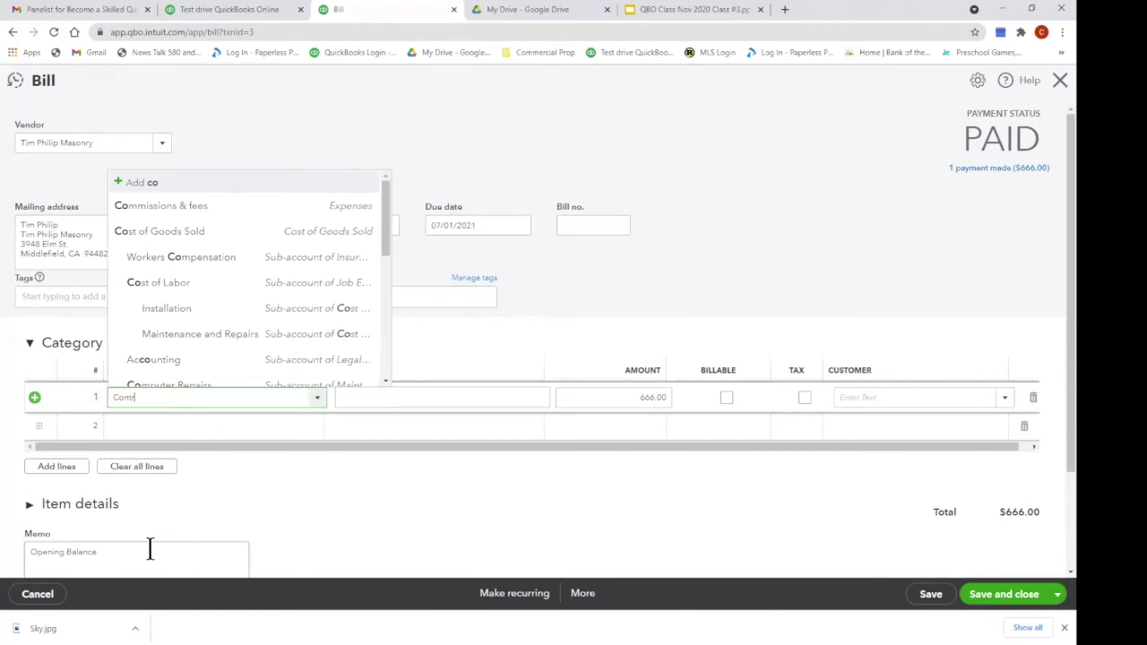
key(BackSpace)
key(BackSpace)
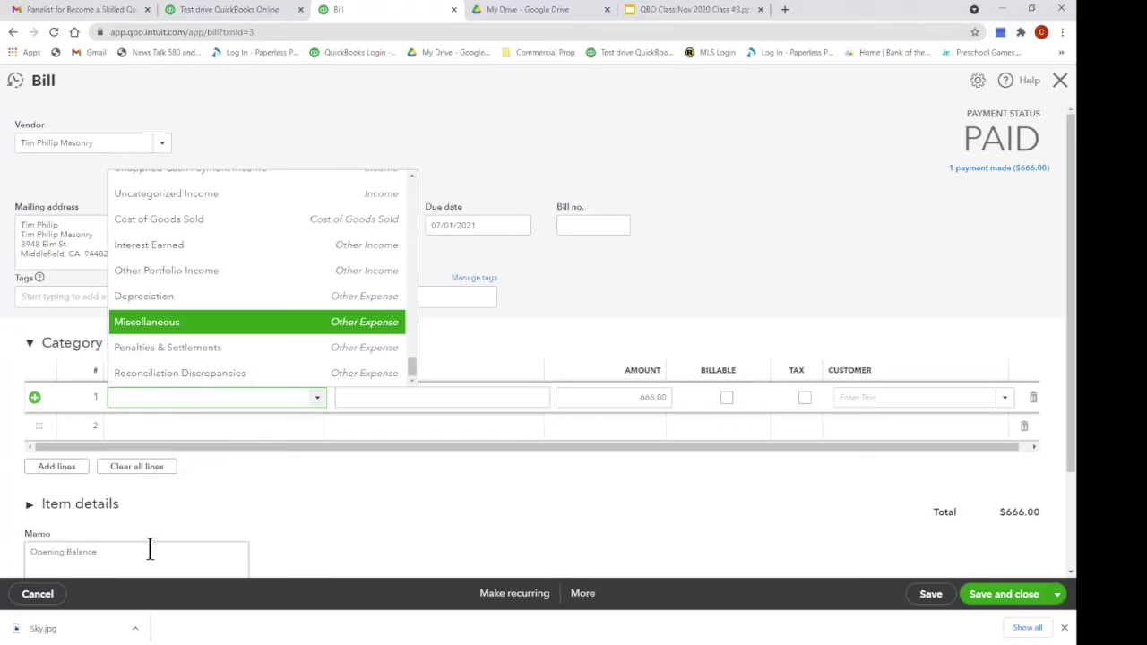
text(cont)
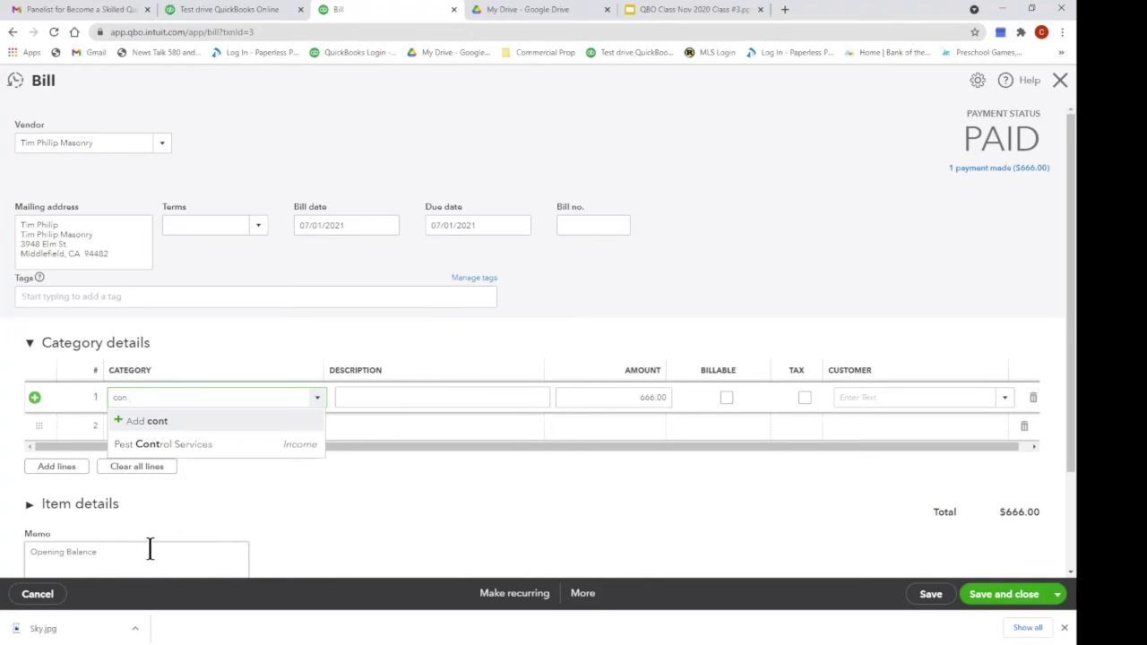
key(BackSpace)
text(Pr)
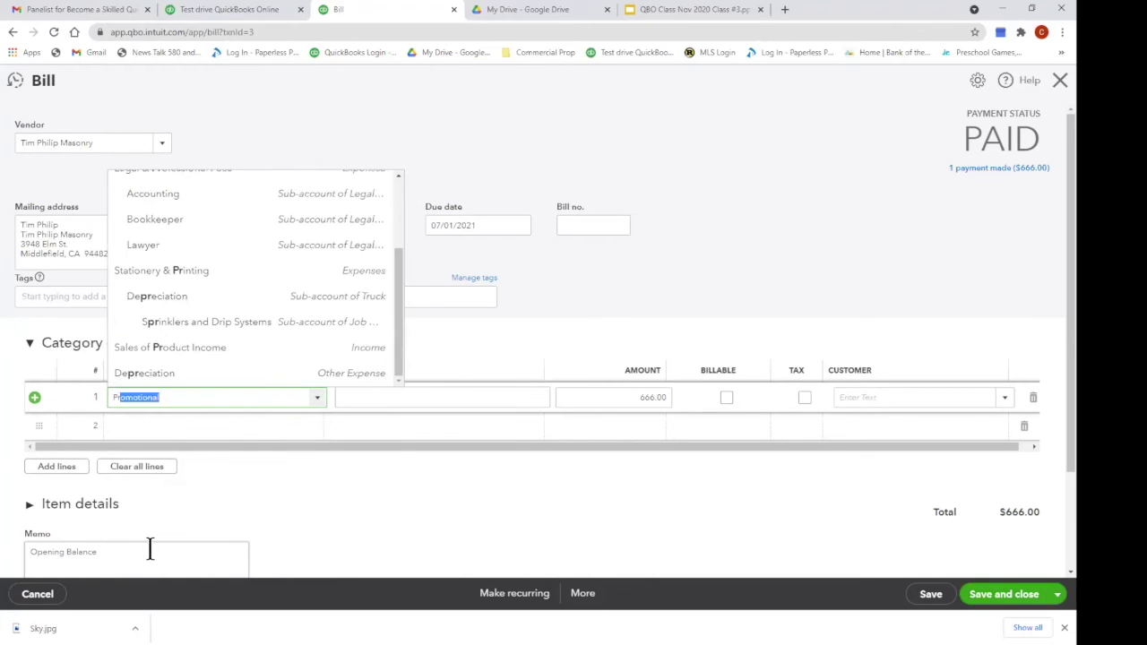
text(of)
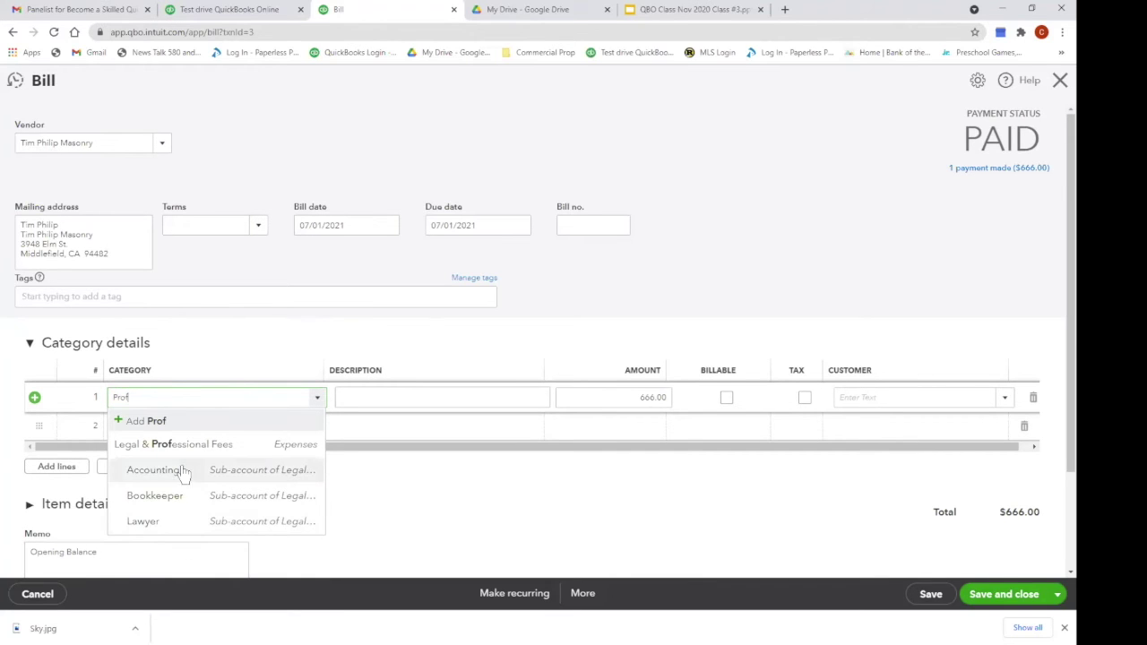
double_click(112, 395)
text(S)
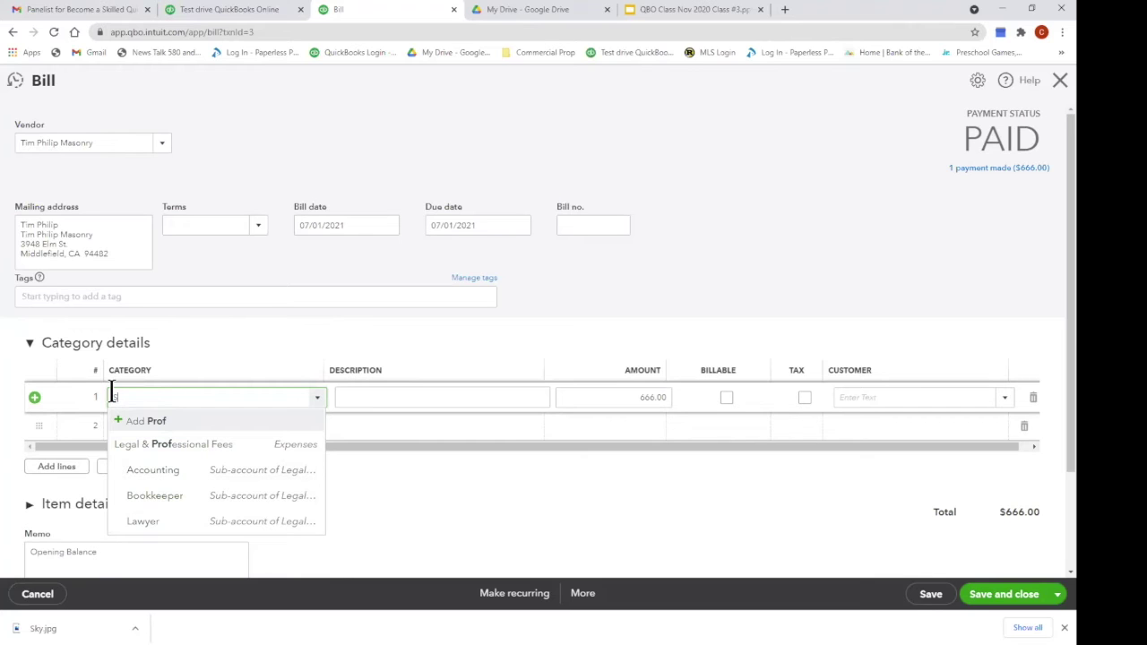
text(ub)
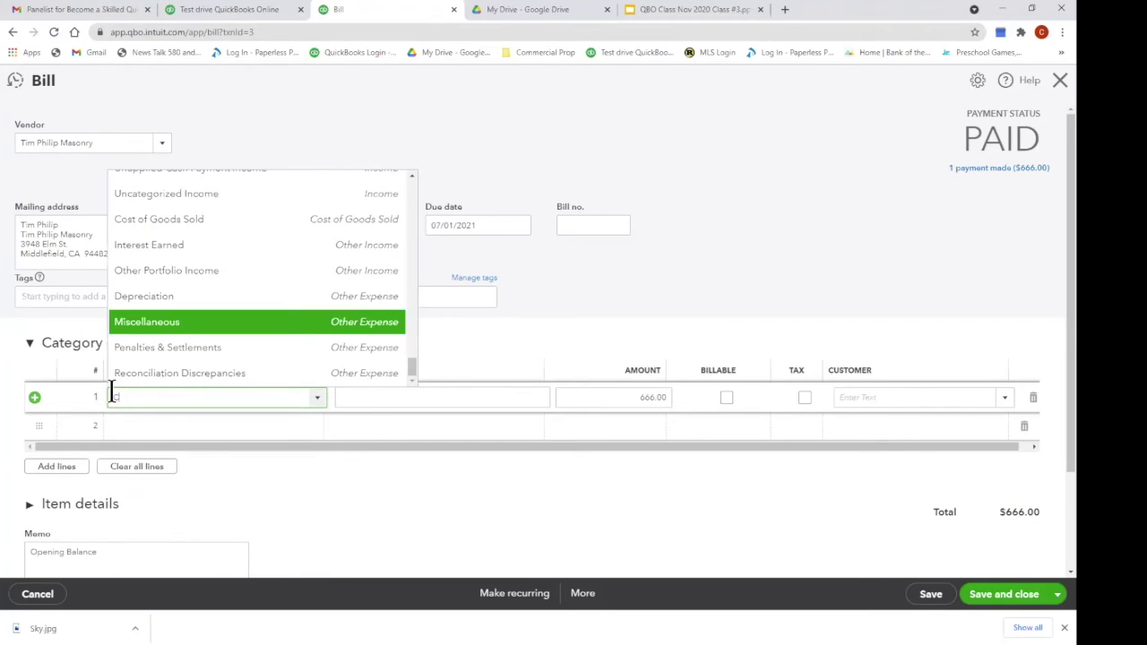
- Create an expense account named Contract Labor with detail type Cost of Labor as the category of the bill's first line
text(ont)
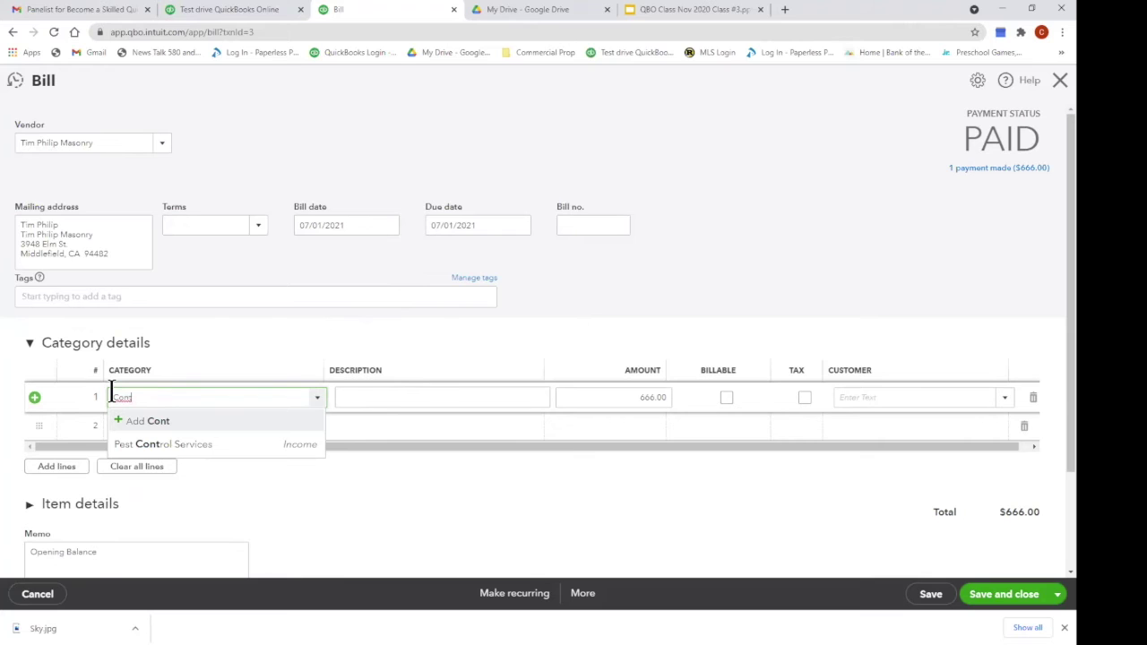
text(ra)
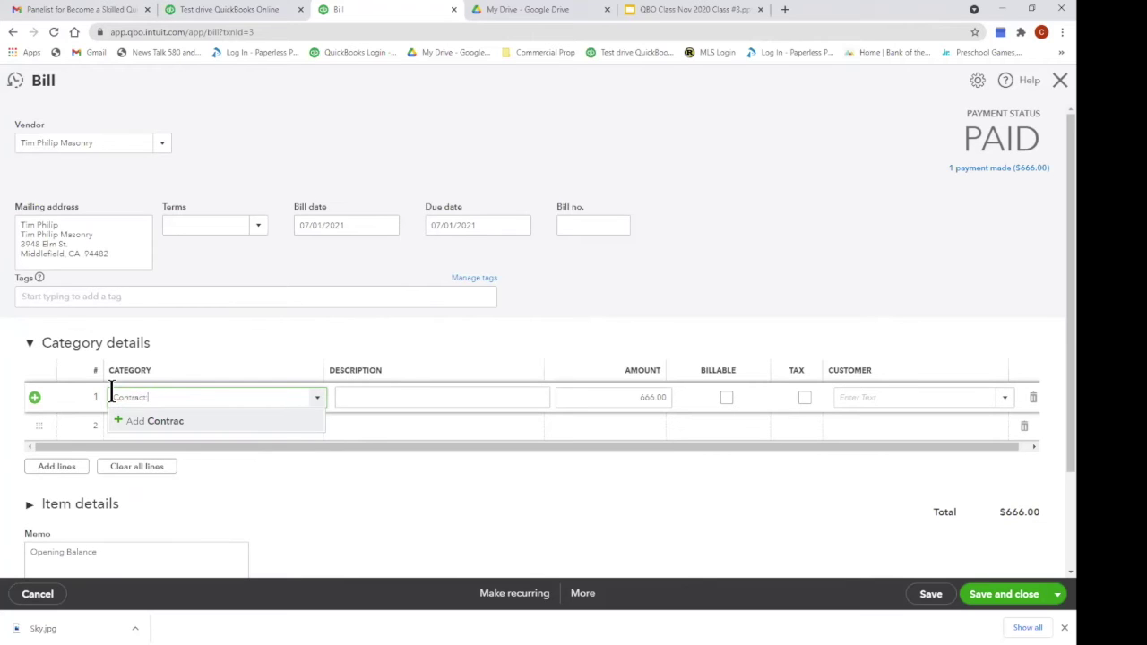
text(ct Labor)
click(180, 423)
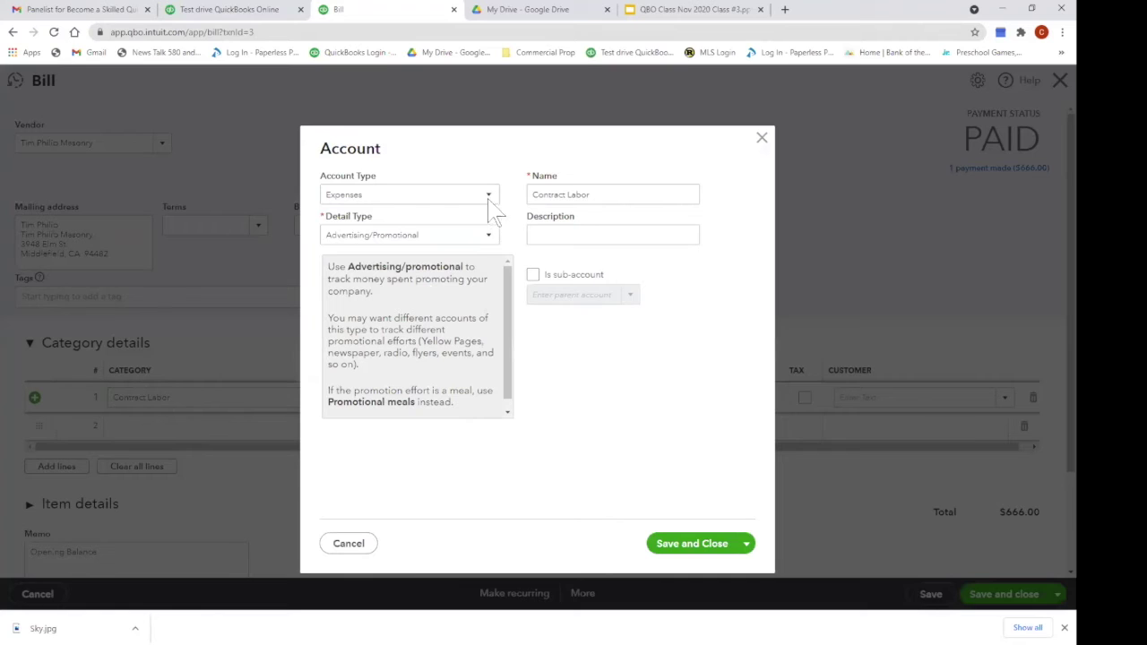
click(489, 236)
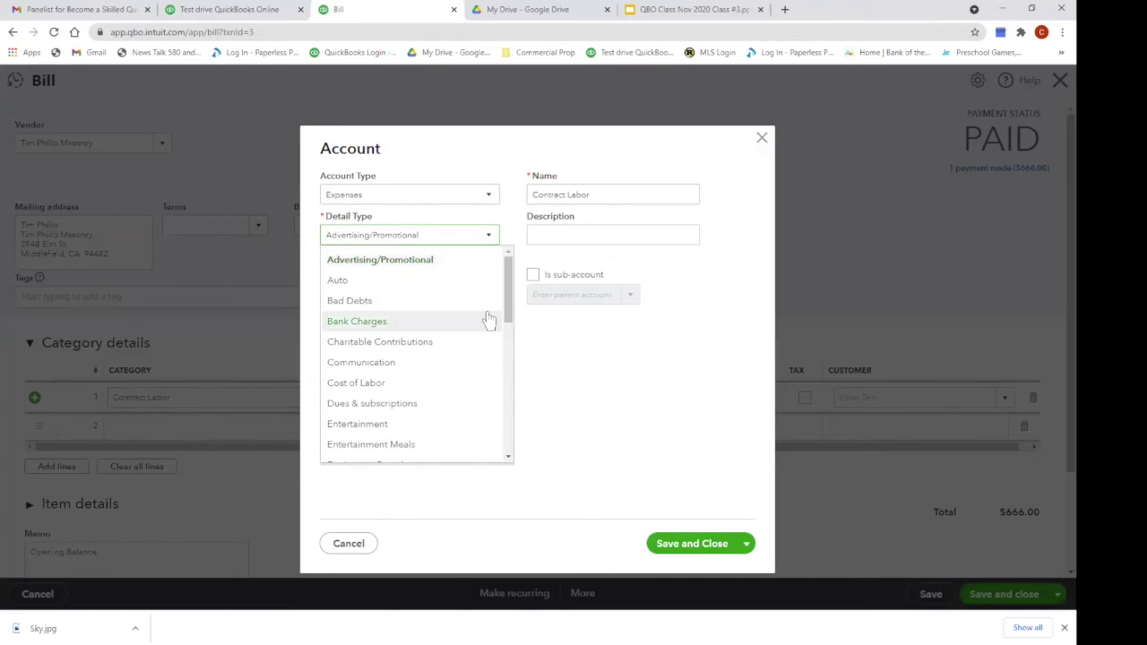
click(390, 391)
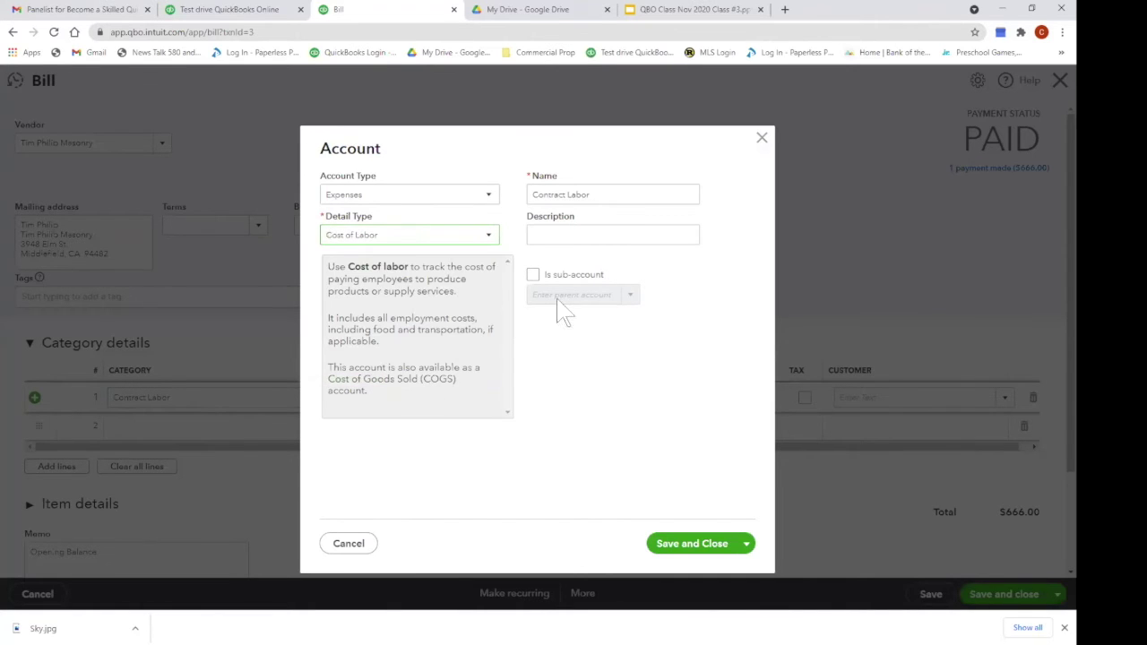
triple_click(605, 194)
text(Con)
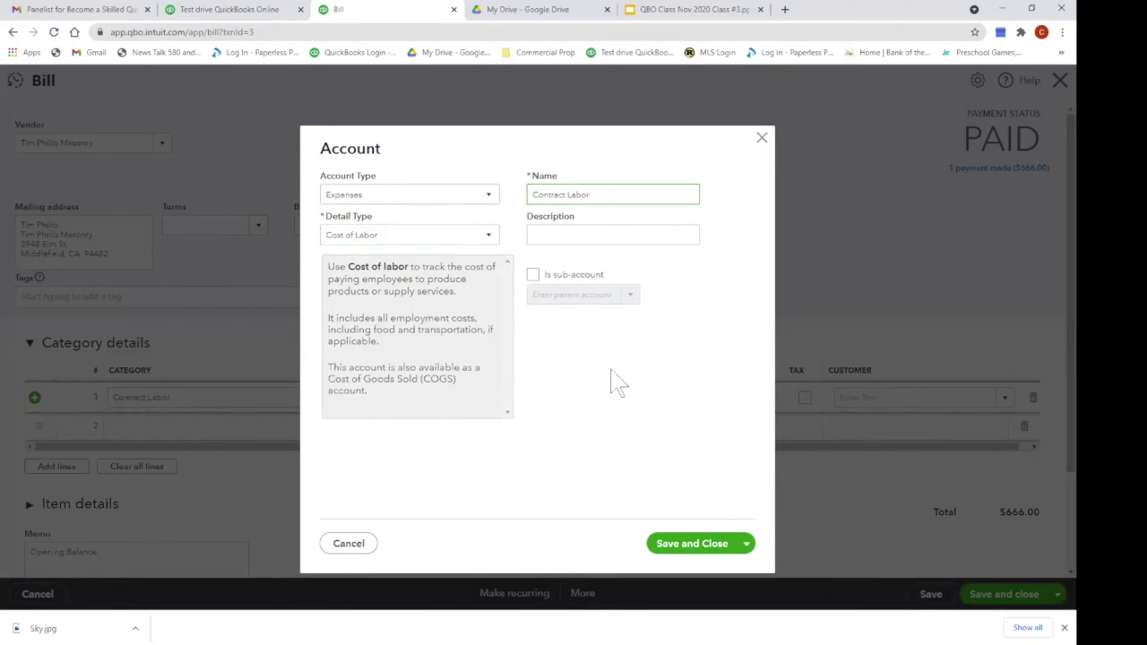
click(697, 549)
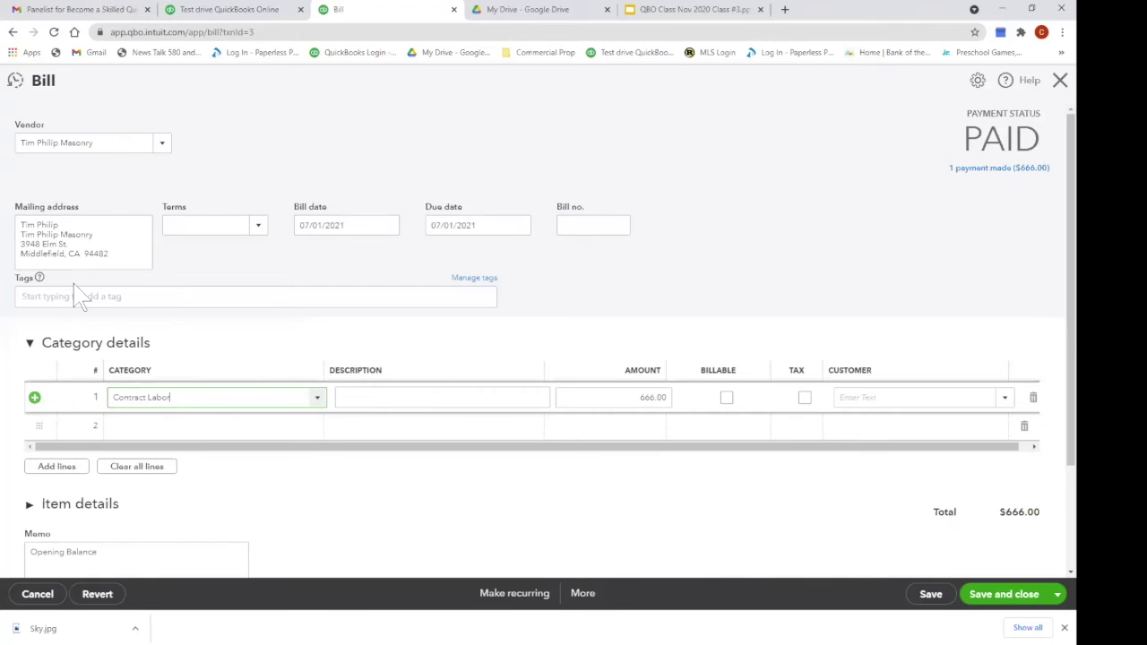
- Save and close the bill, accept modifying the linked transaction, and return to the Profit and Loss report
click(1004, 594)
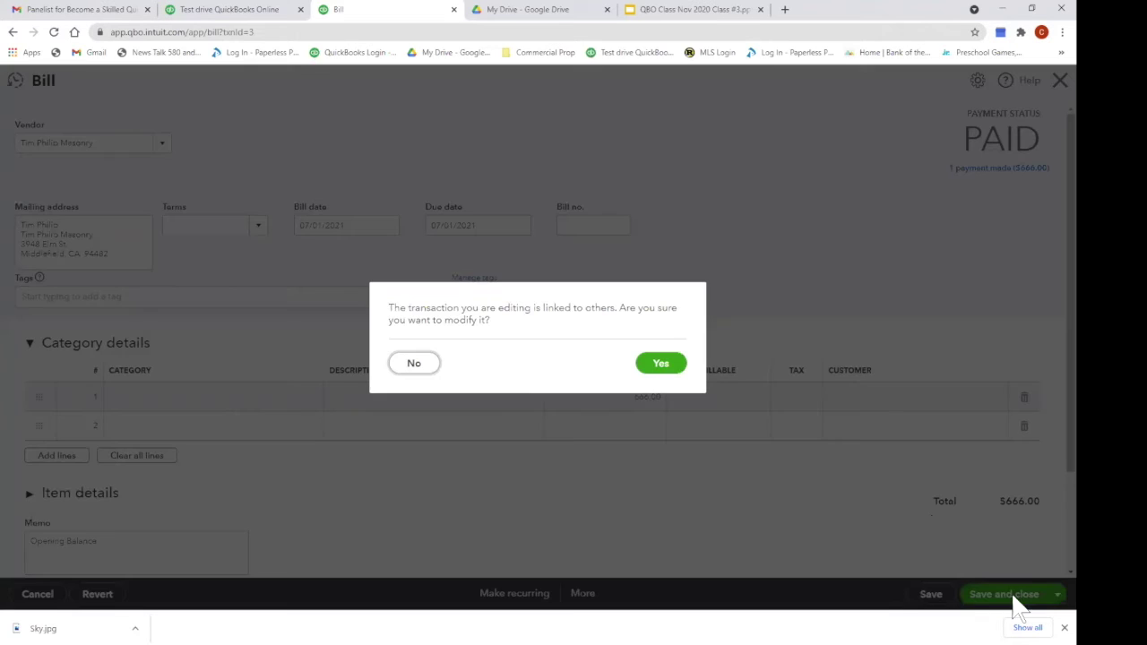
click(669, 365)
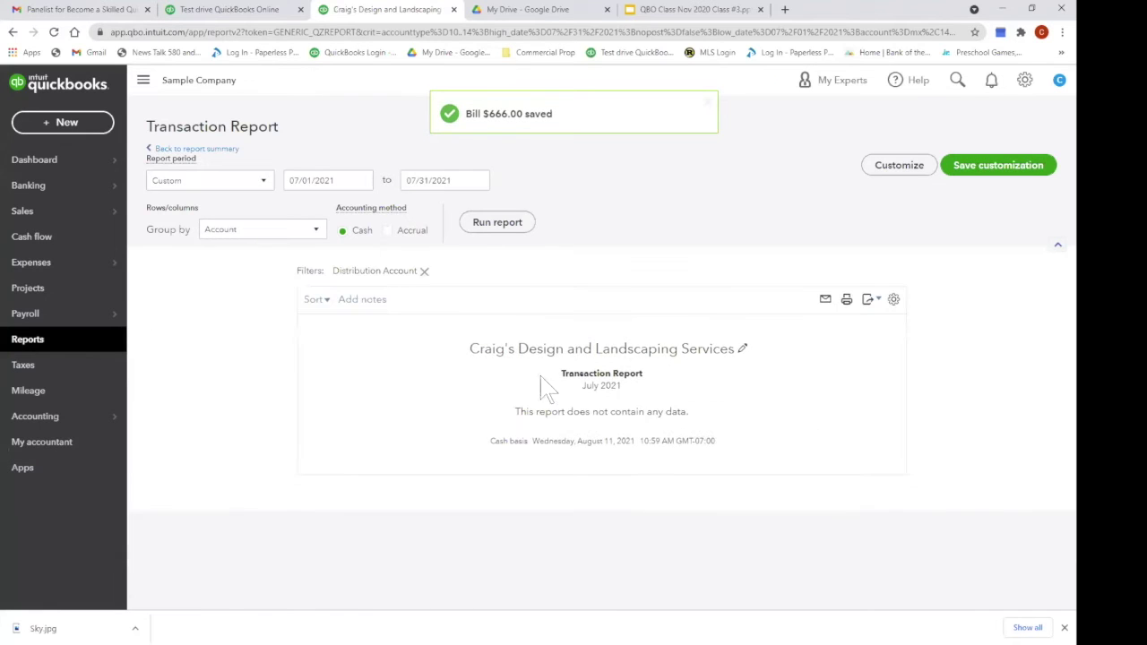
click(224, 149)
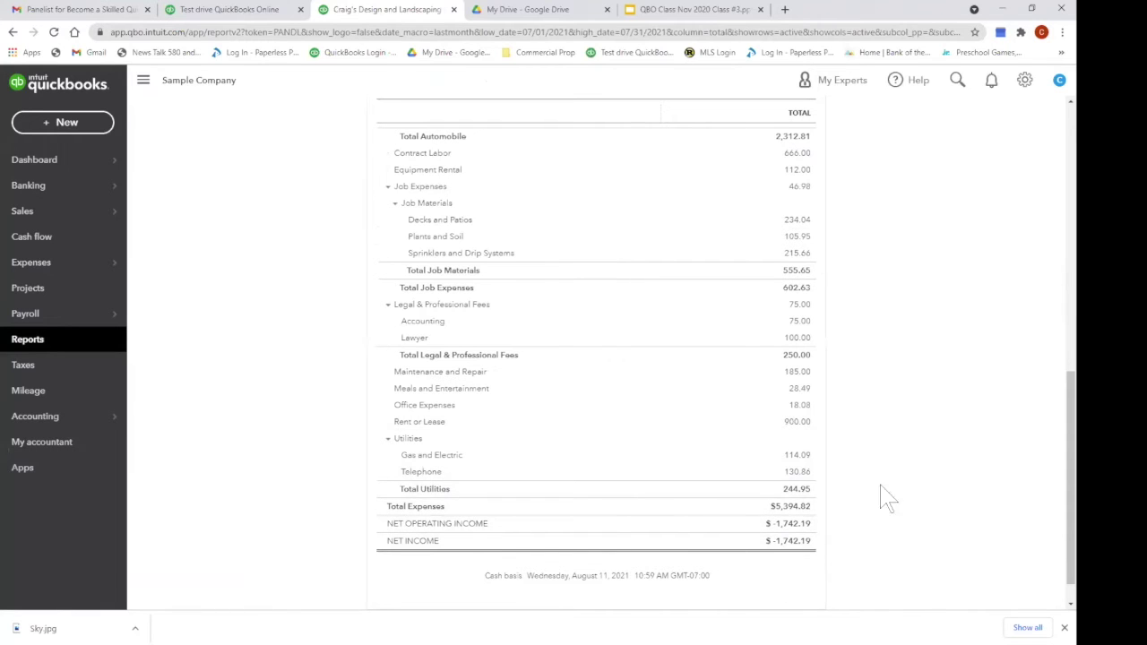
- Review the July 2021 Profit and Loss report from income through expenses, including Contract Labor, to net income
scroll(870, 475, up, 10)
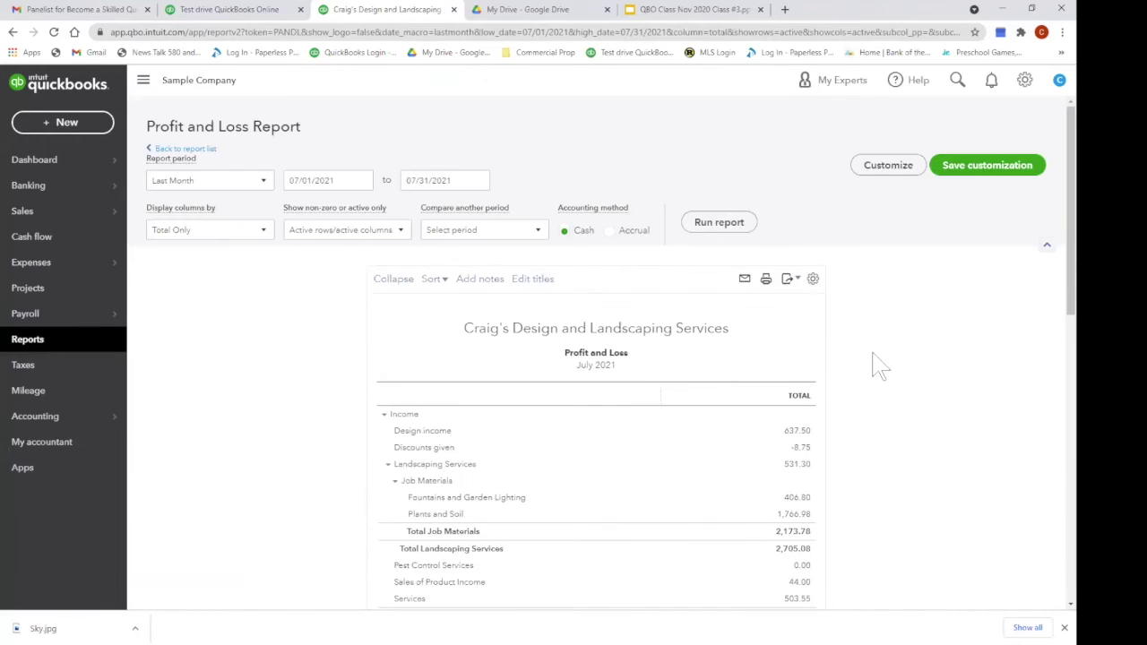
scroll(882, 352, down, 3)
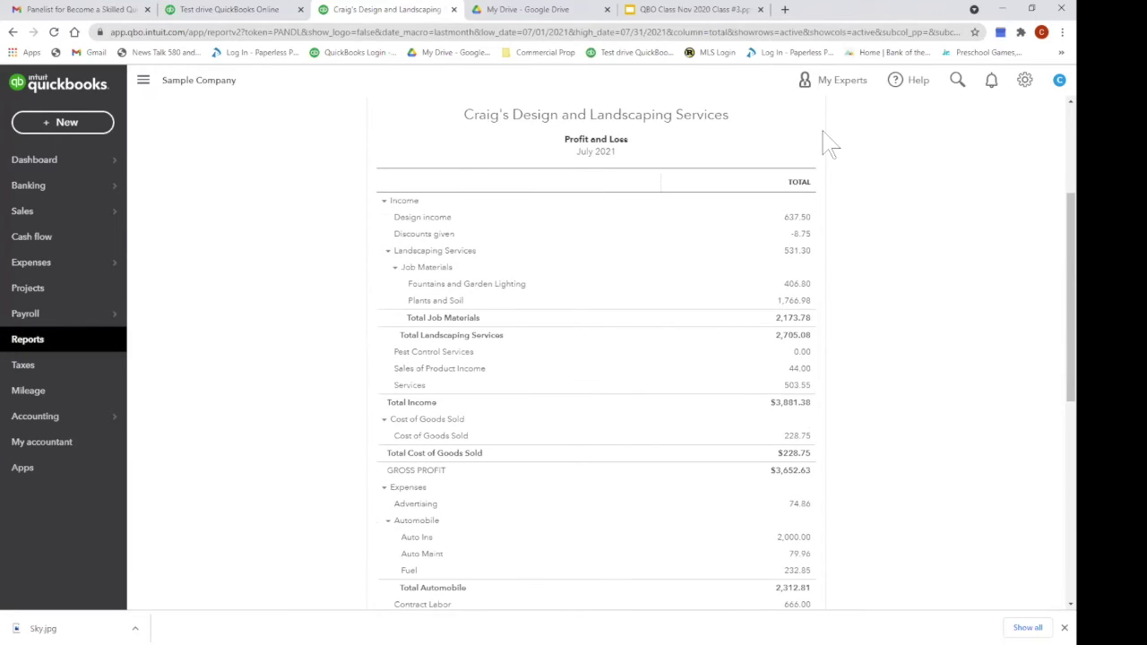
scroll(915, 395, down, 3)
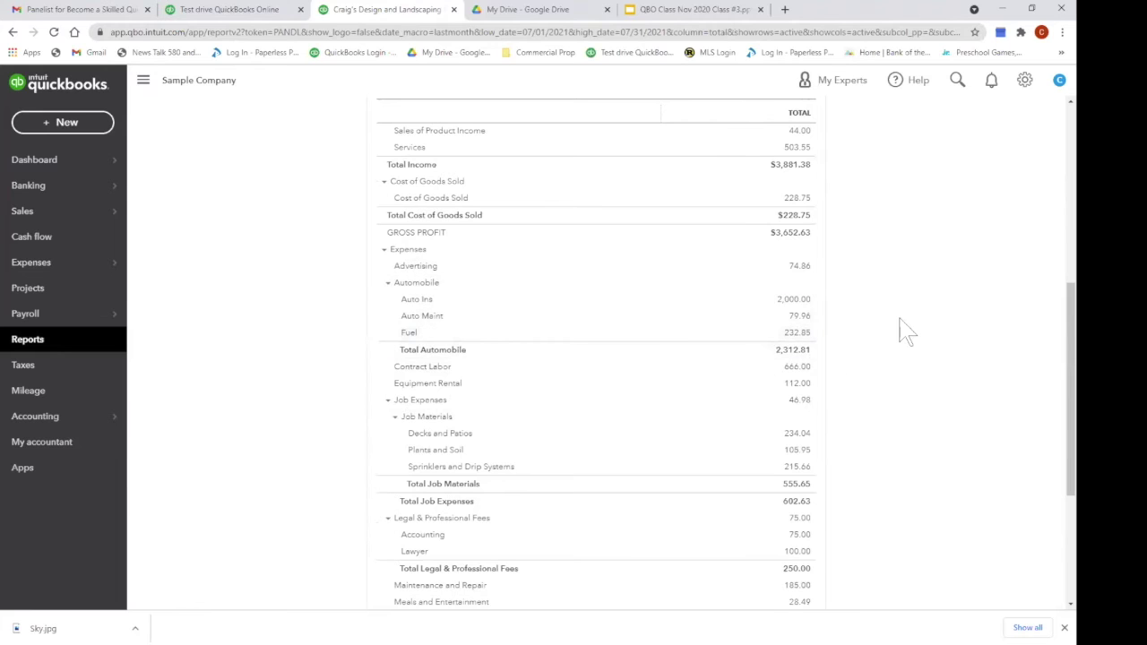
scroll(902, 328, down, 3)
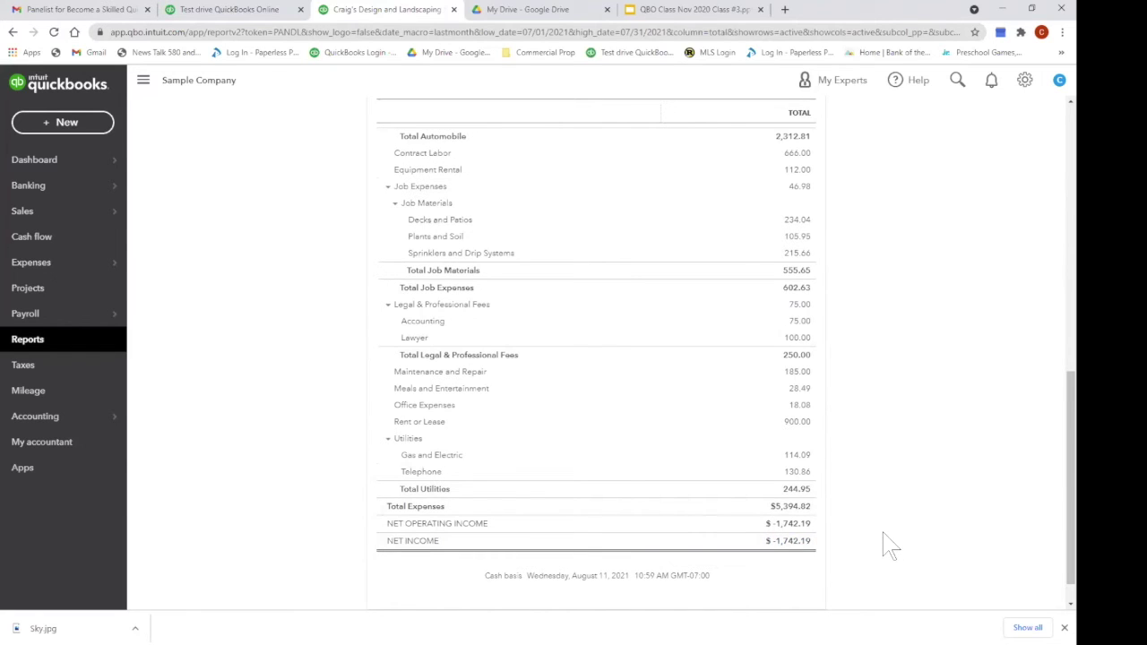
scroll(890, 545, up, 8)
scroll(890, 545, down, 2)
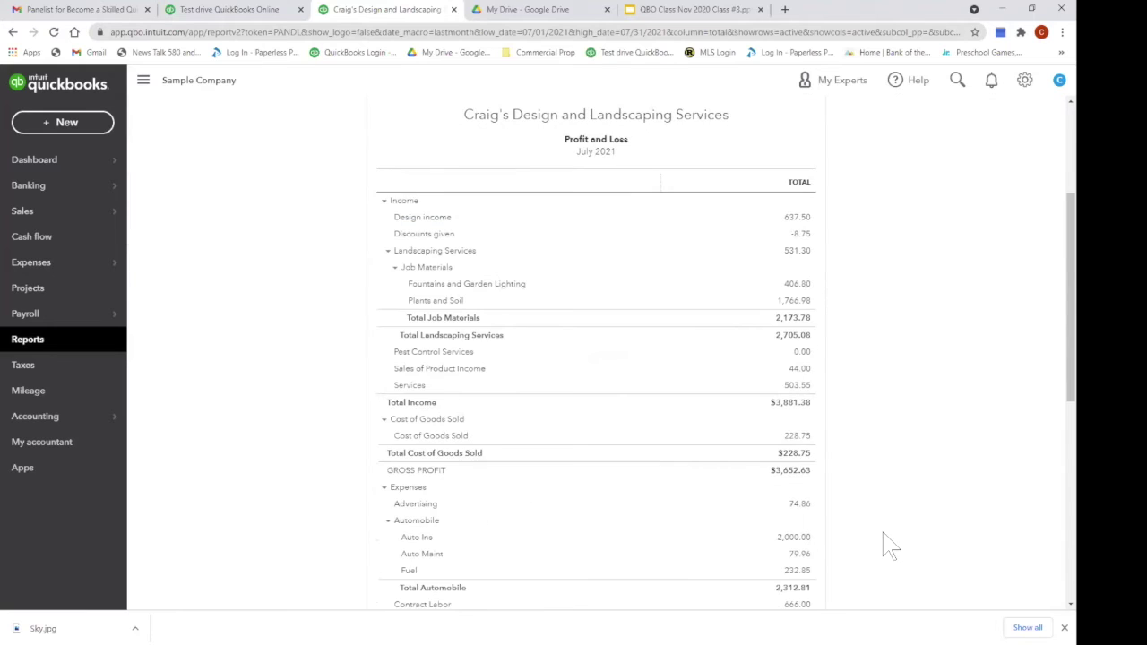
scroll(897, 466, down, 5)
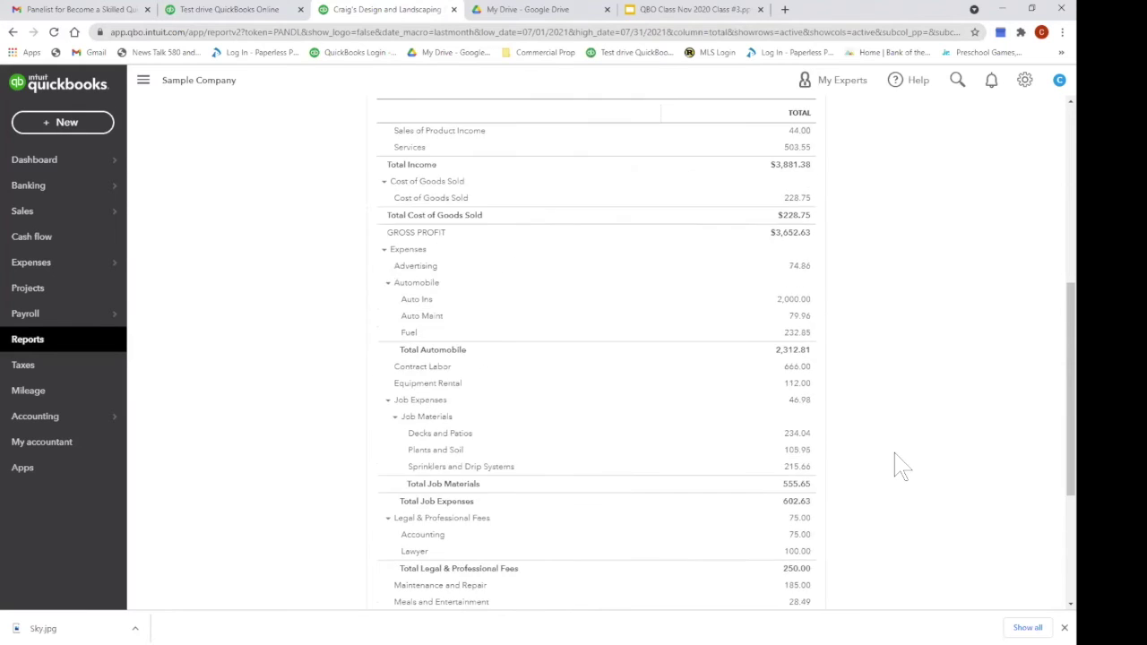
scroll(899, 467, down, 1)
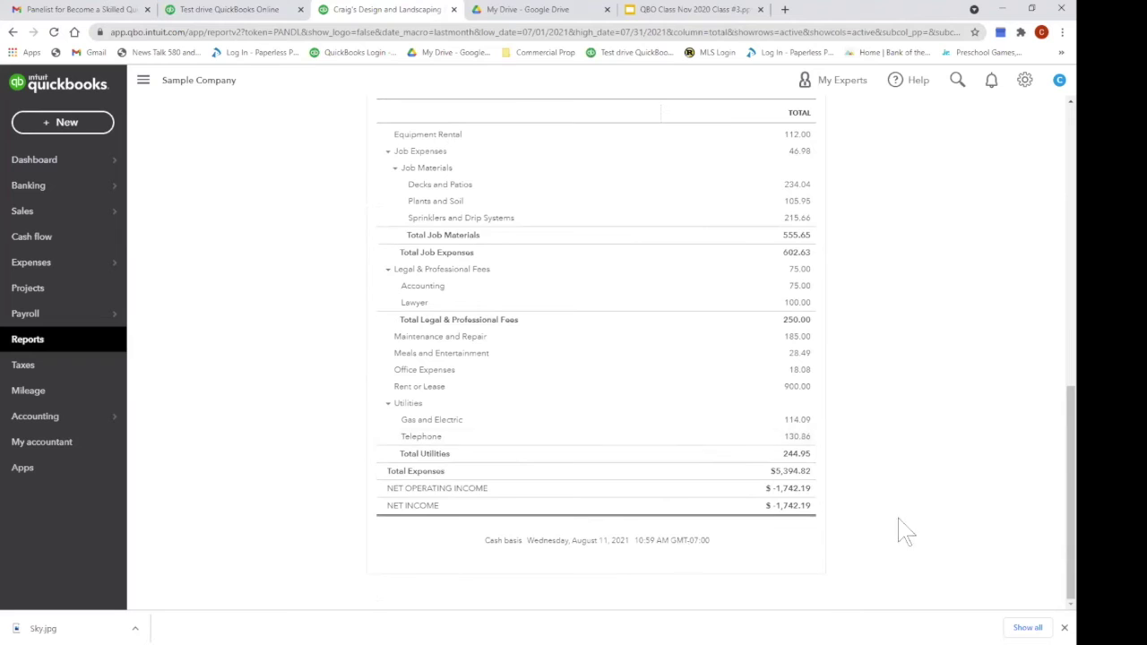
scroll(854, 474, up, 1)
scroll(854, 474, up, 8)
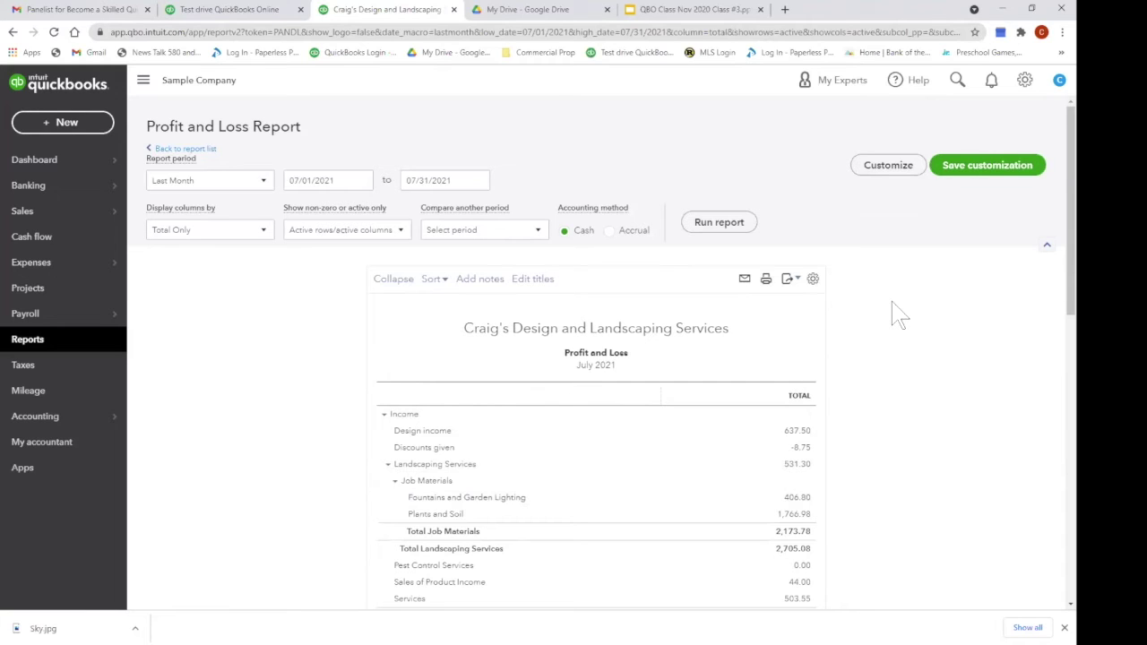
- Compare the Profit and Loss report with the previous year, including the $ change, and run it
click(538, 231)
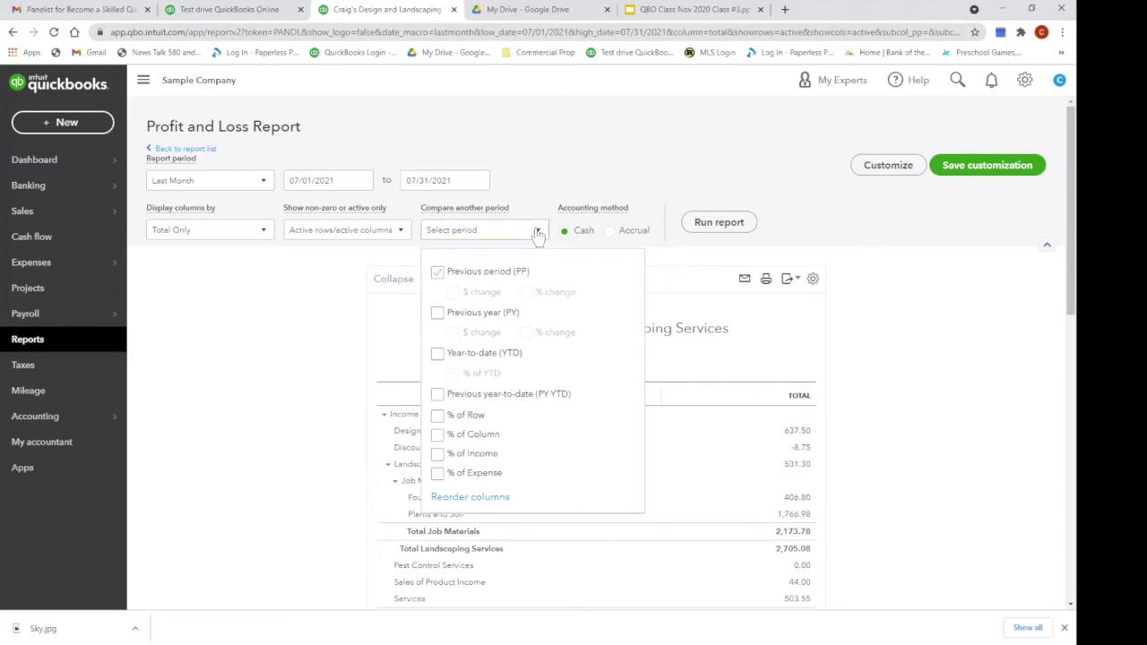
click(438, 271)
click(445, 274)
click(438, 312)
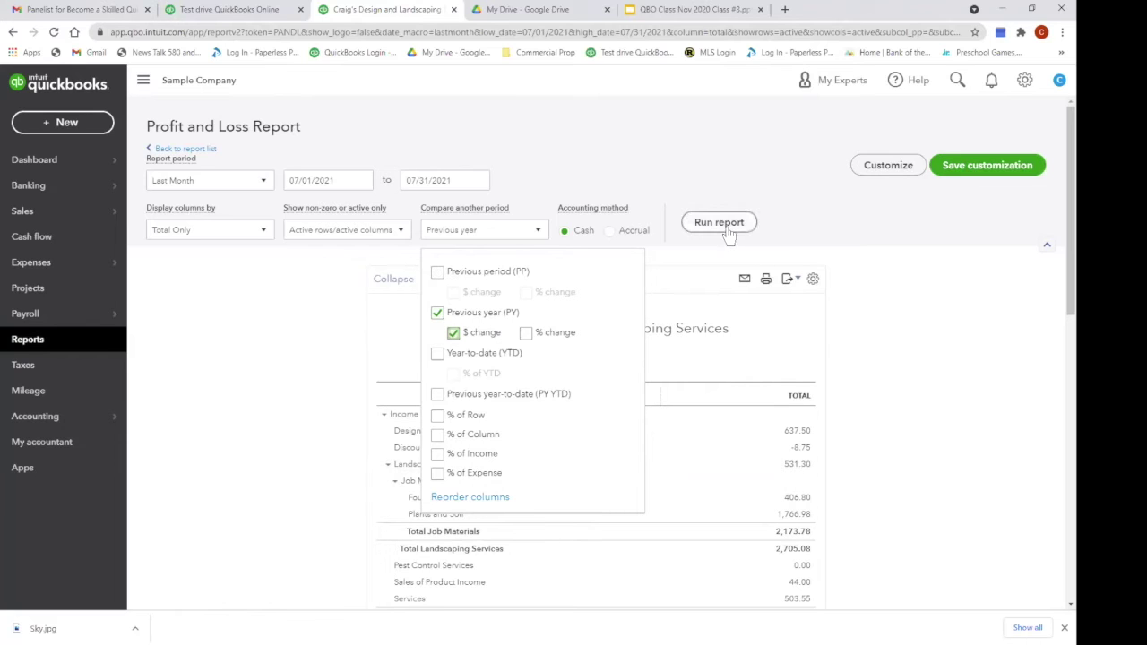
scroll(729, 235, down, 2)
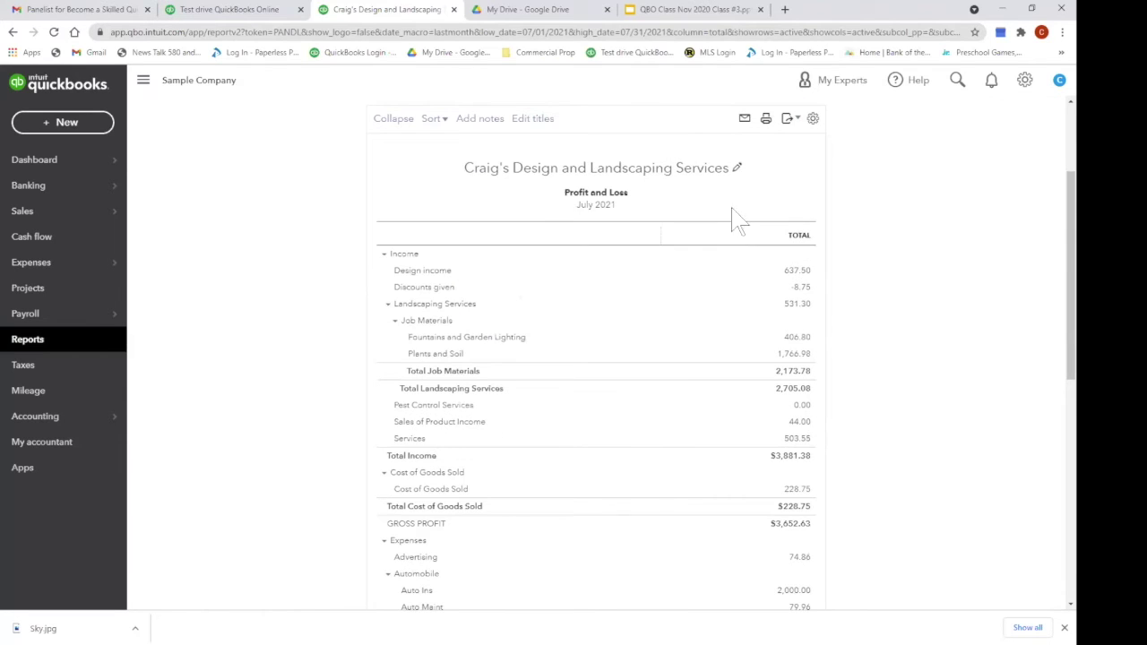
scroll(547, 215, up, 2)
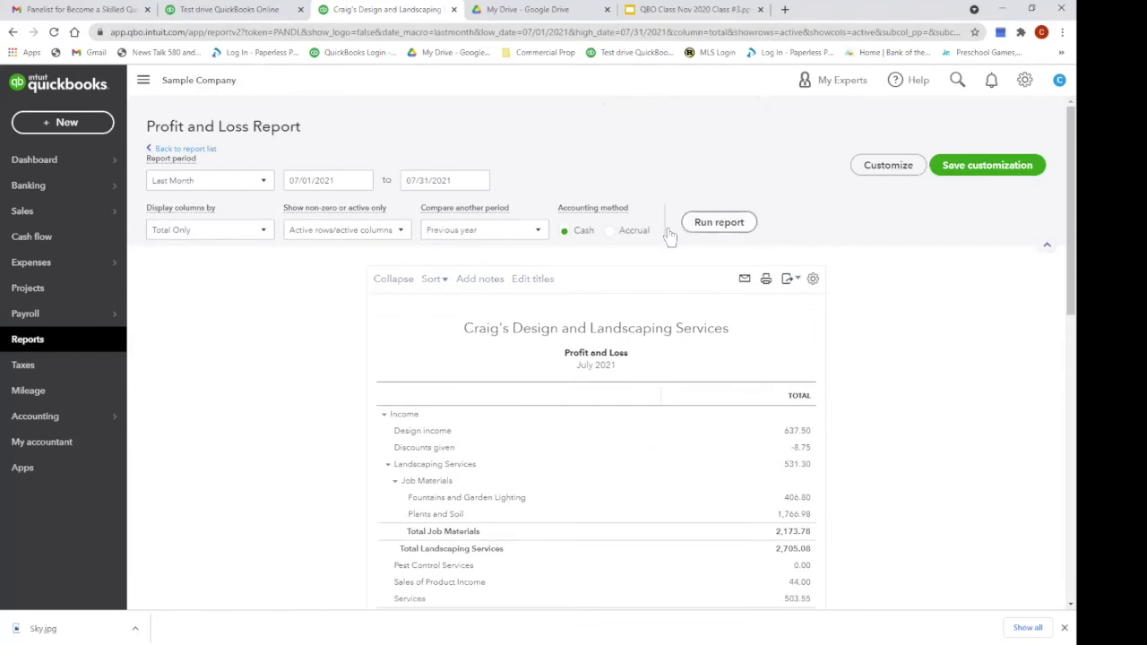
click(719, 222)
scroll(491, 251, down, 2)
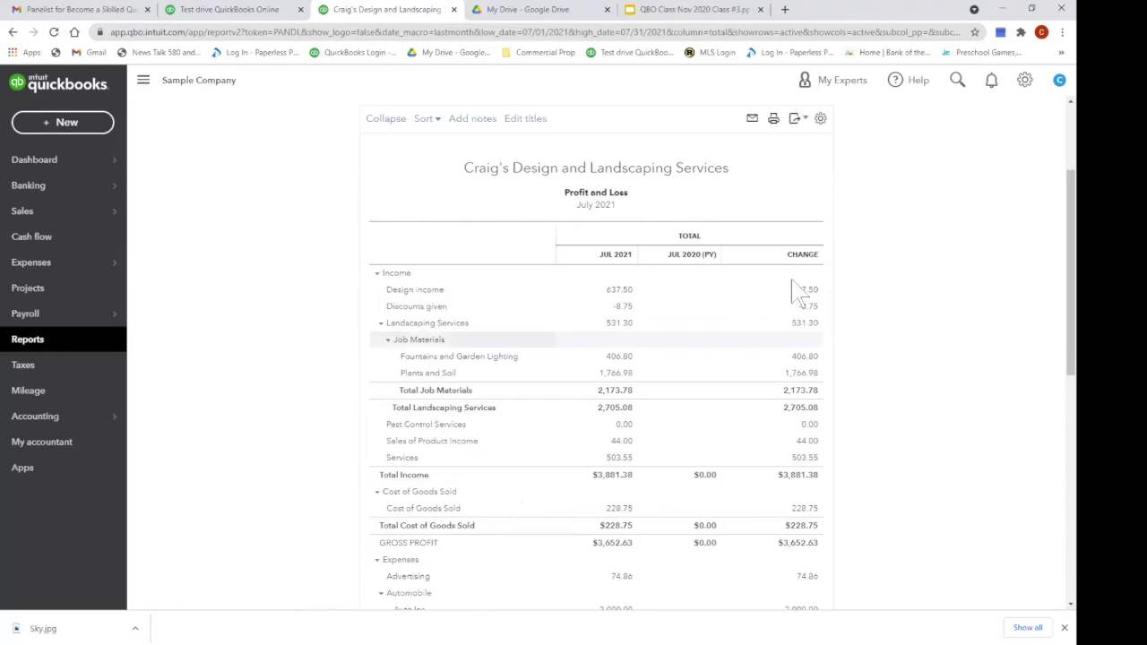
scroll(697, 413, up, 2)
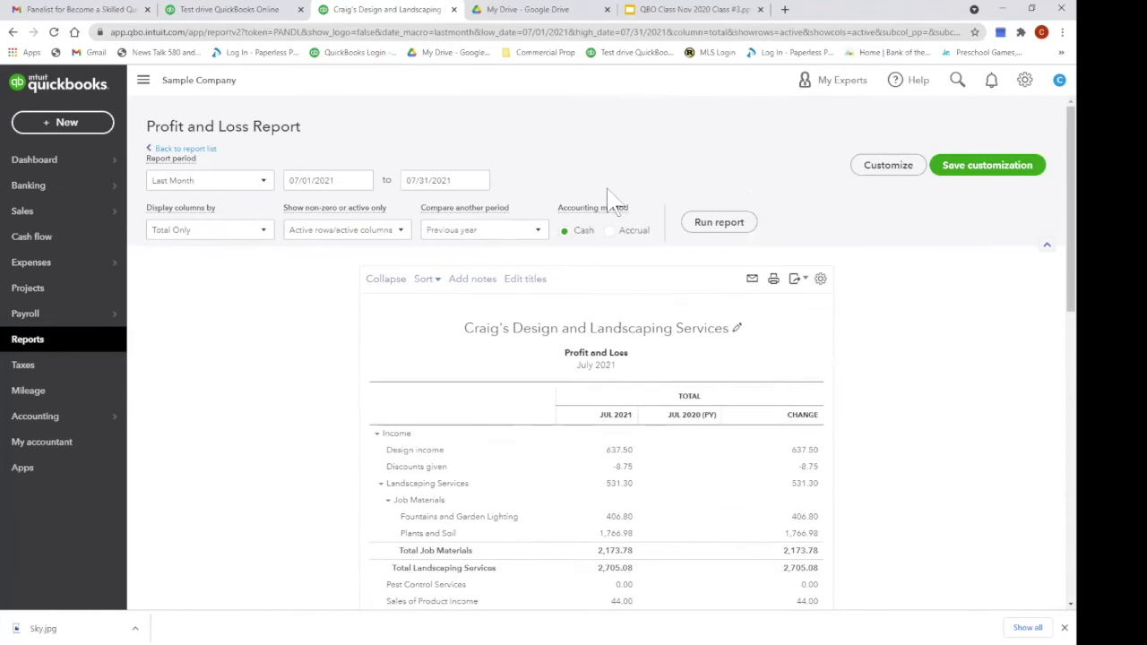
- Switch the report comparison from previous year to previous period and rerun the Profit and Loss report
click(539, 231)
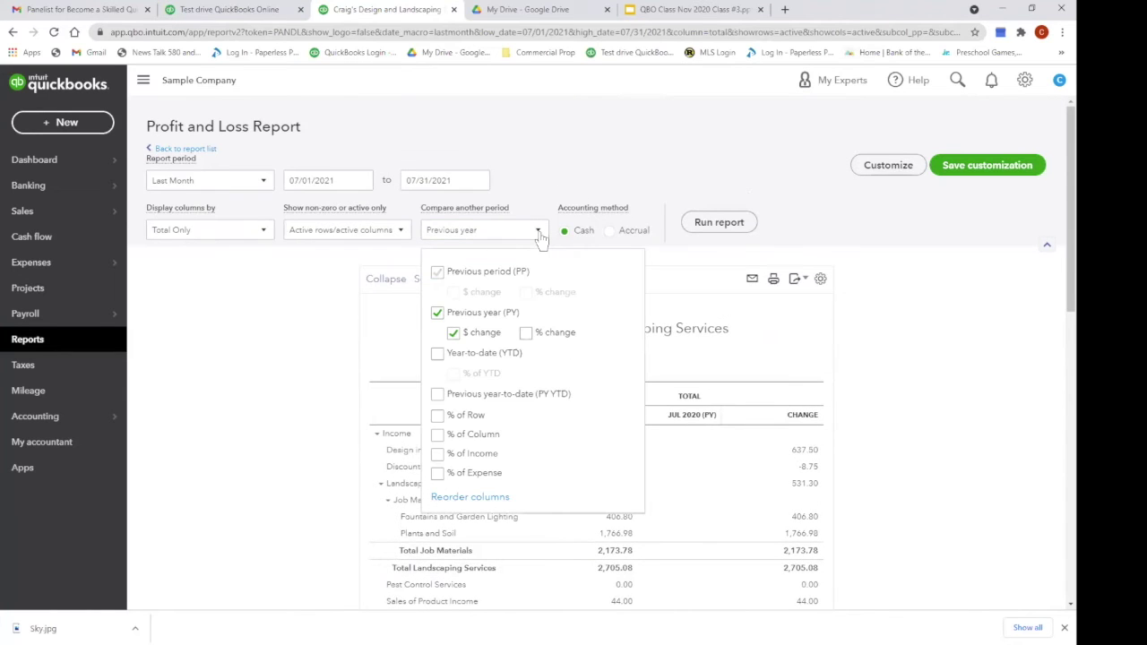
click(437, 272)
click(437, 313)
click(723, 224)
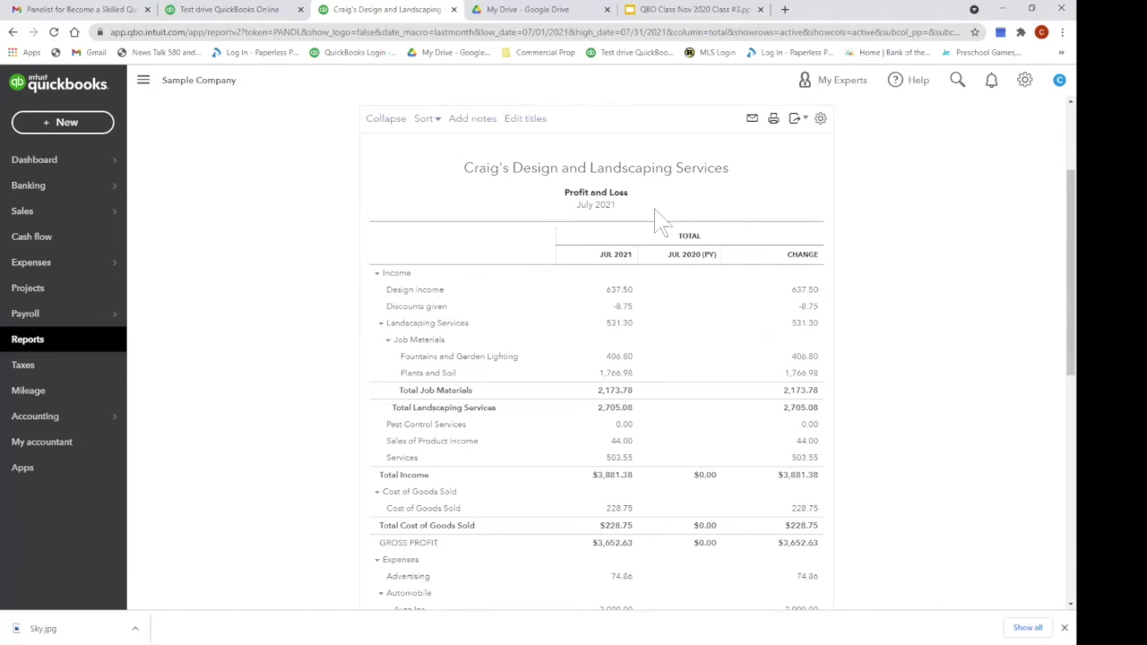
scroll(645, 216, up, 1)
scroll(646, 215, up, 2)
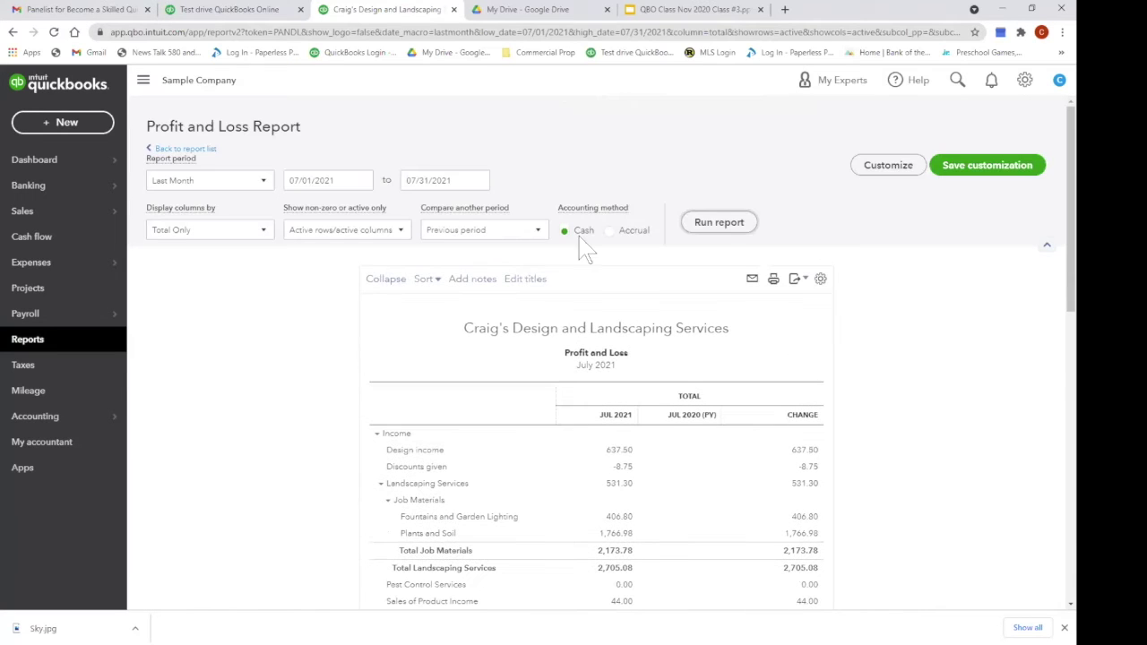
click(730, 224)
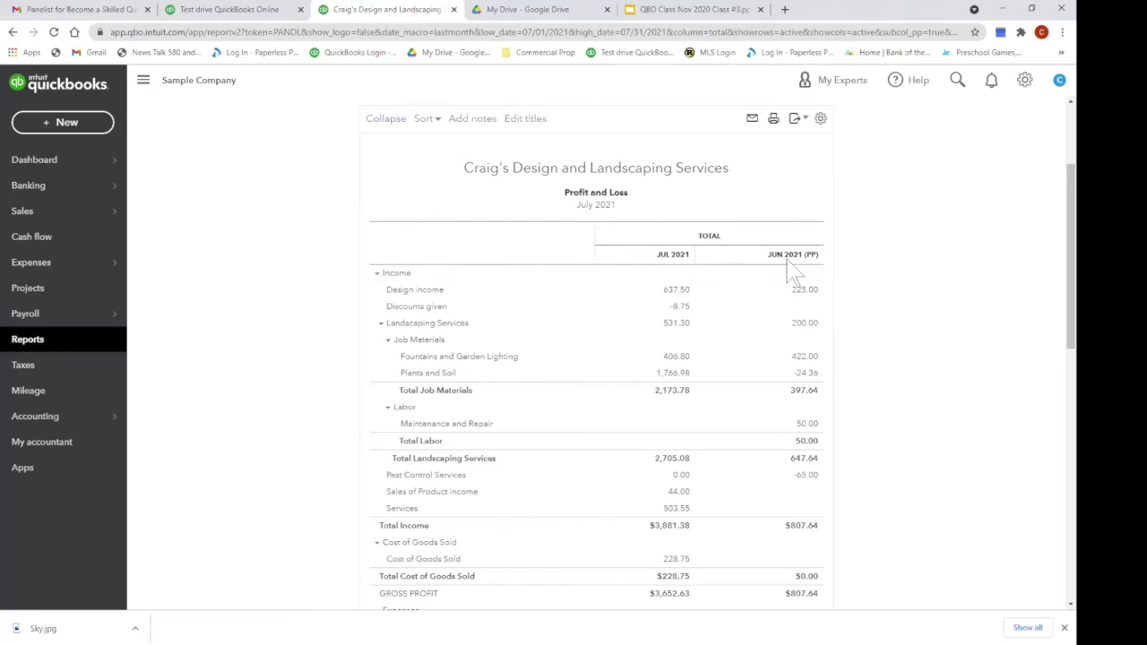
scroll(839, 290, up, 2)
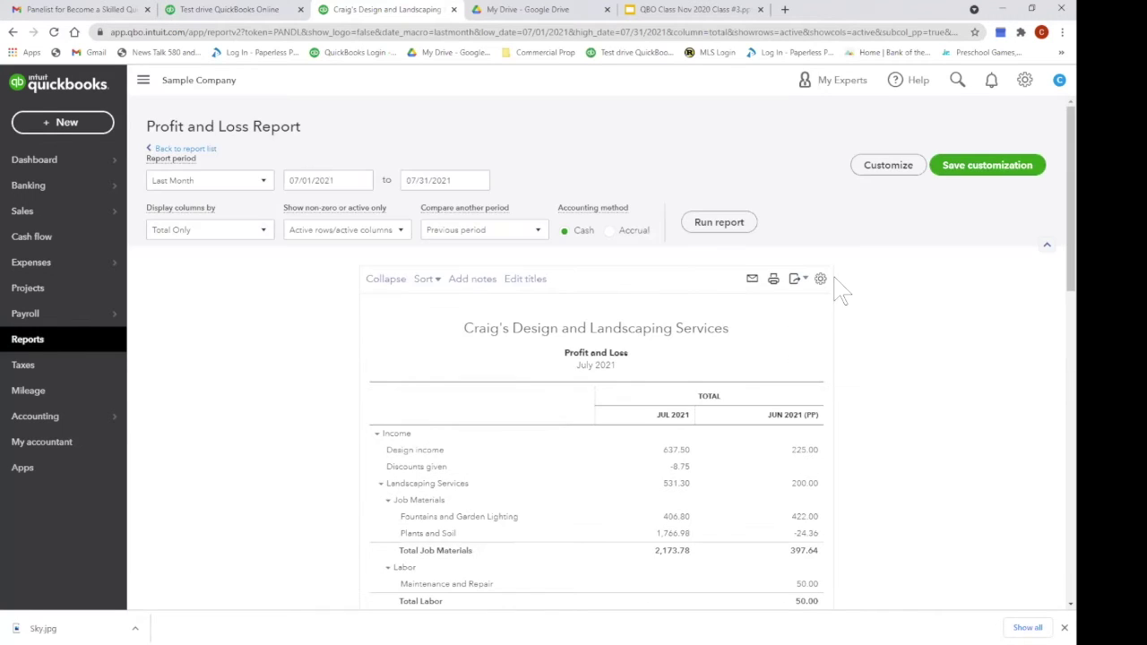
- Customize the report header with the title "Monthly Profit and Loss Compared" and run the report
click(888, 166)
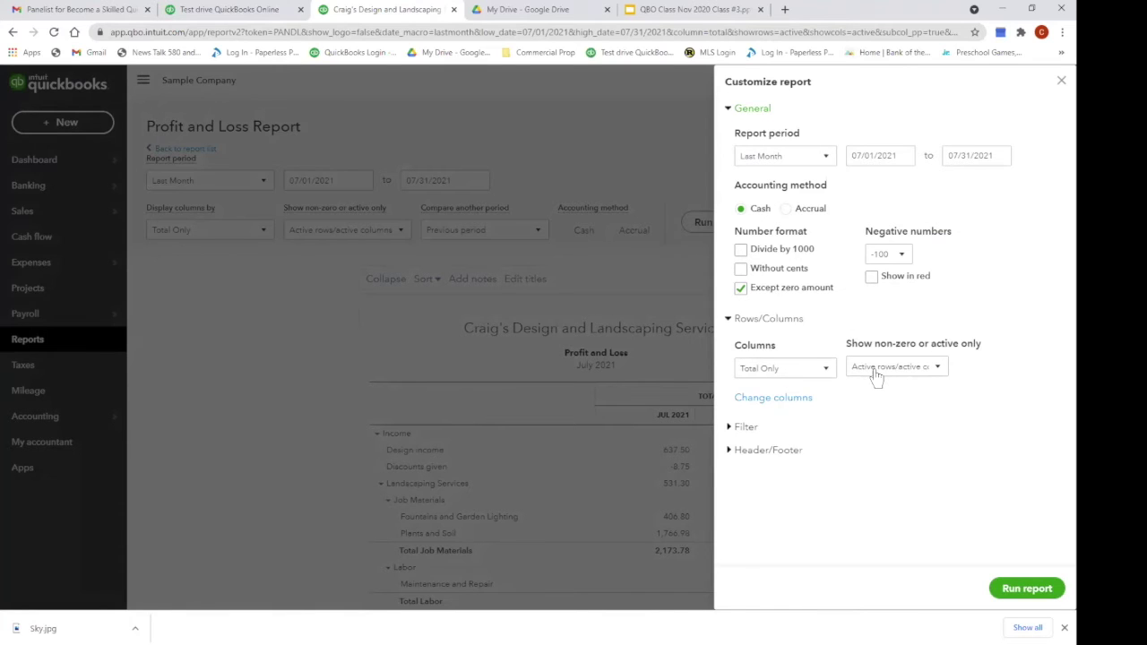
click(729, 452)
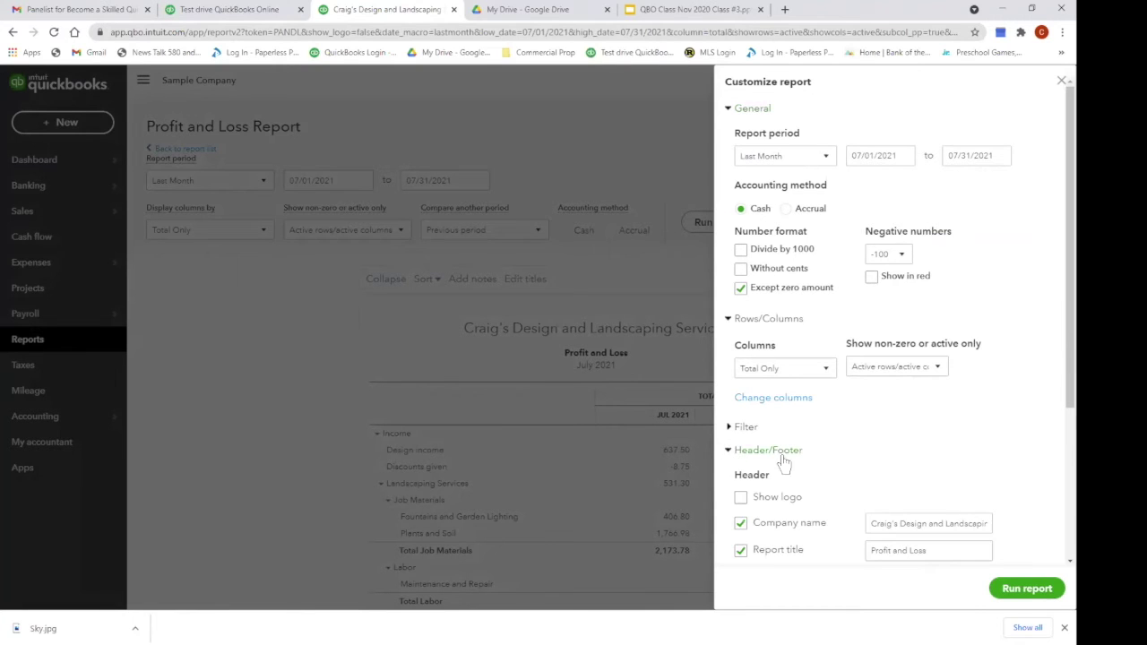
scroll(875, 466, down, 2)
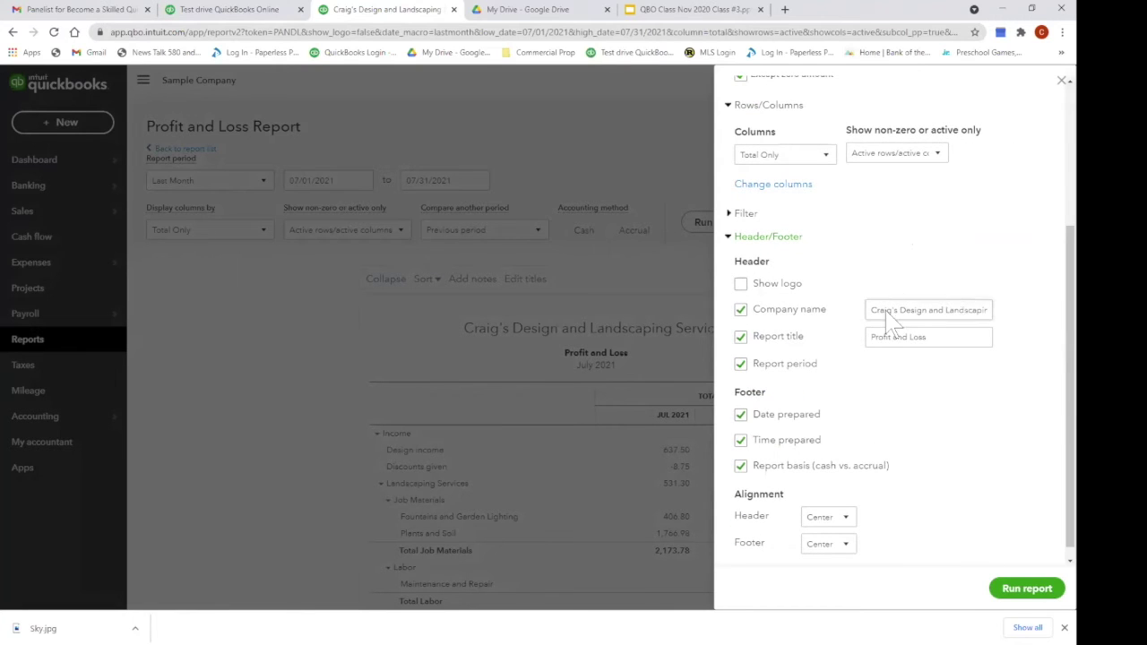
triple_click(938, 336)
key(Left)
text(Month)
key(Return)
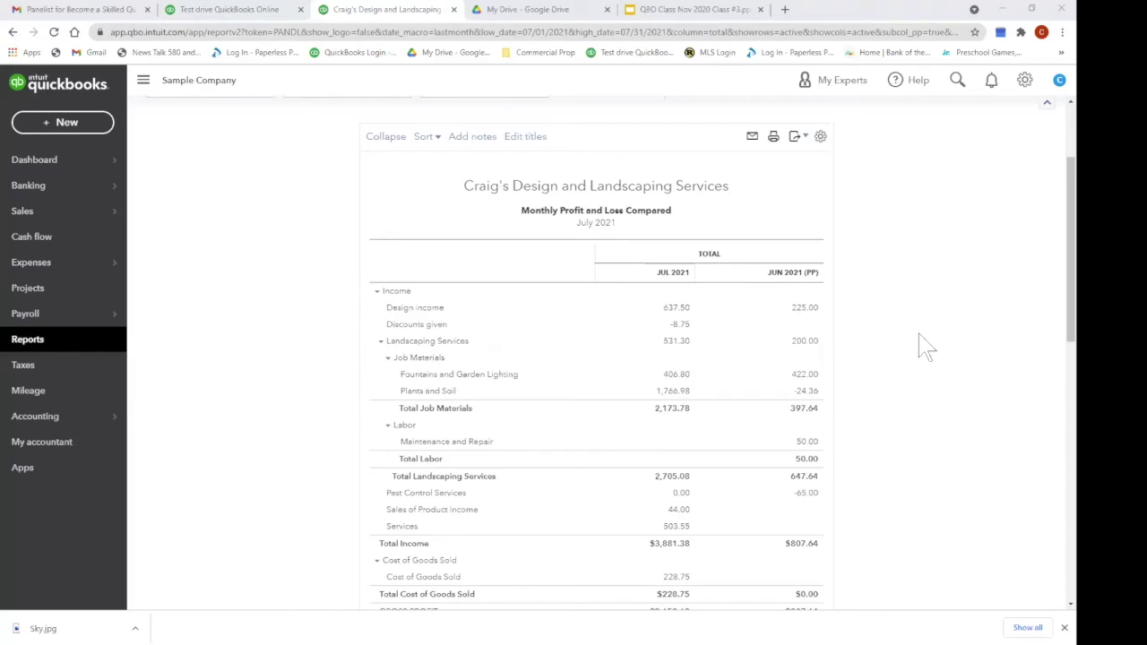
scroll(923, 346, up, 2)
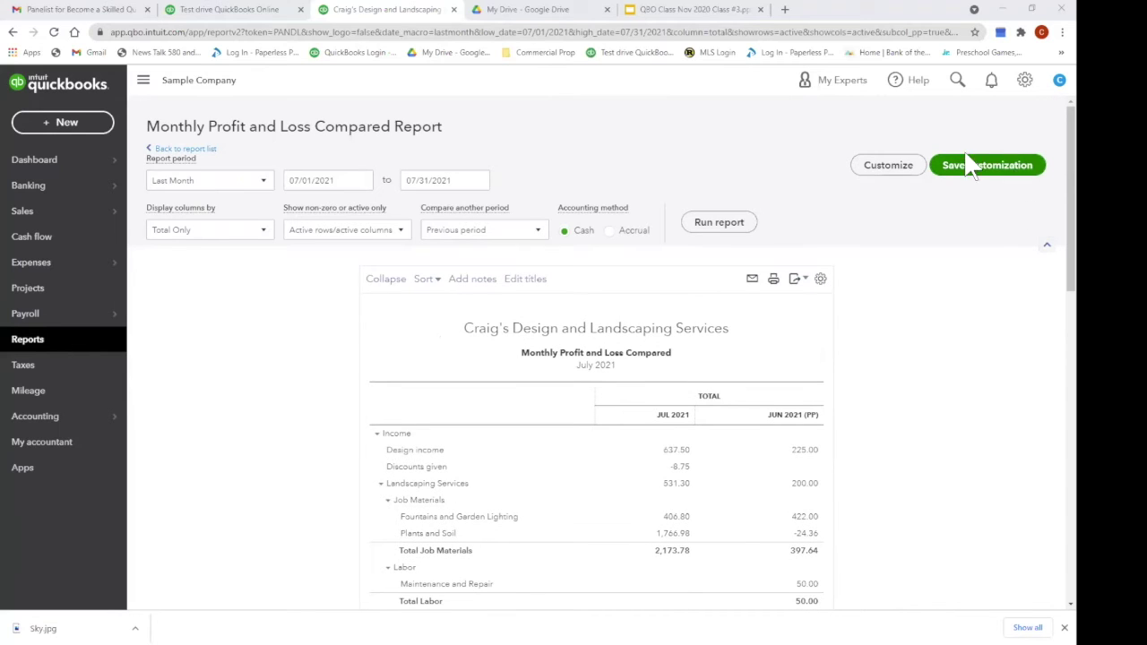
- Rerun the Monthly Profit and Loss Compared report from its customization settings and review its header and July and June columns
click(907, 166)
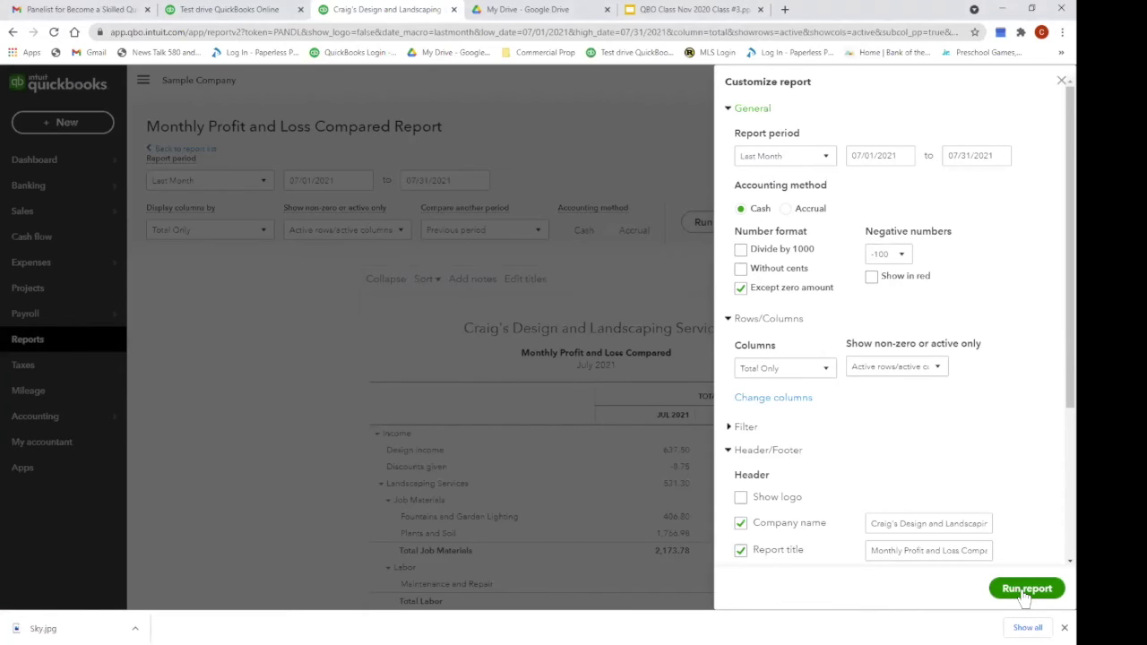
click(1028, 589)
scroll(681, 188, down, 2)
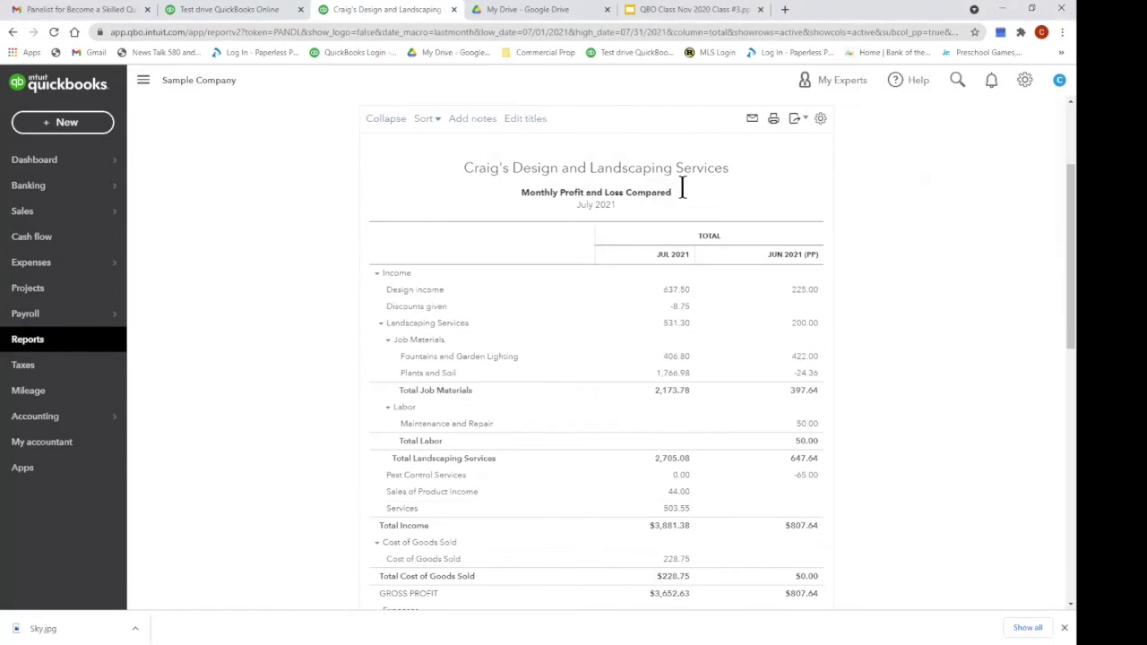
scroll(852, 359, up, 2)
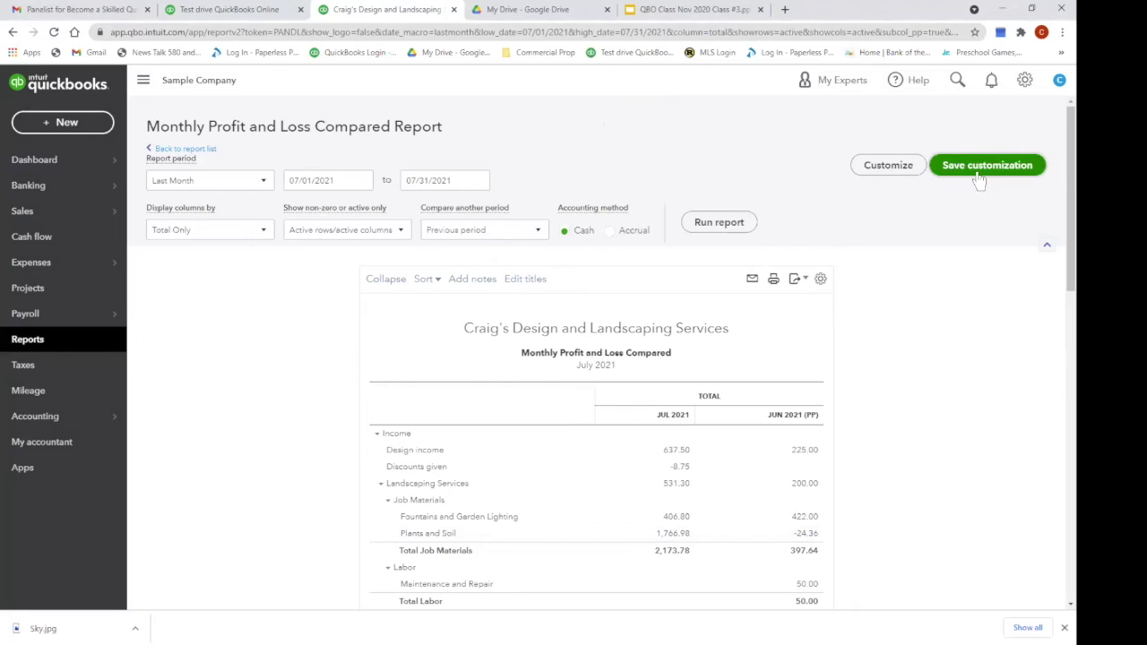
- Return to the report list, check the custom reports, and open the standard Profit and Loss report
click(192, 151)
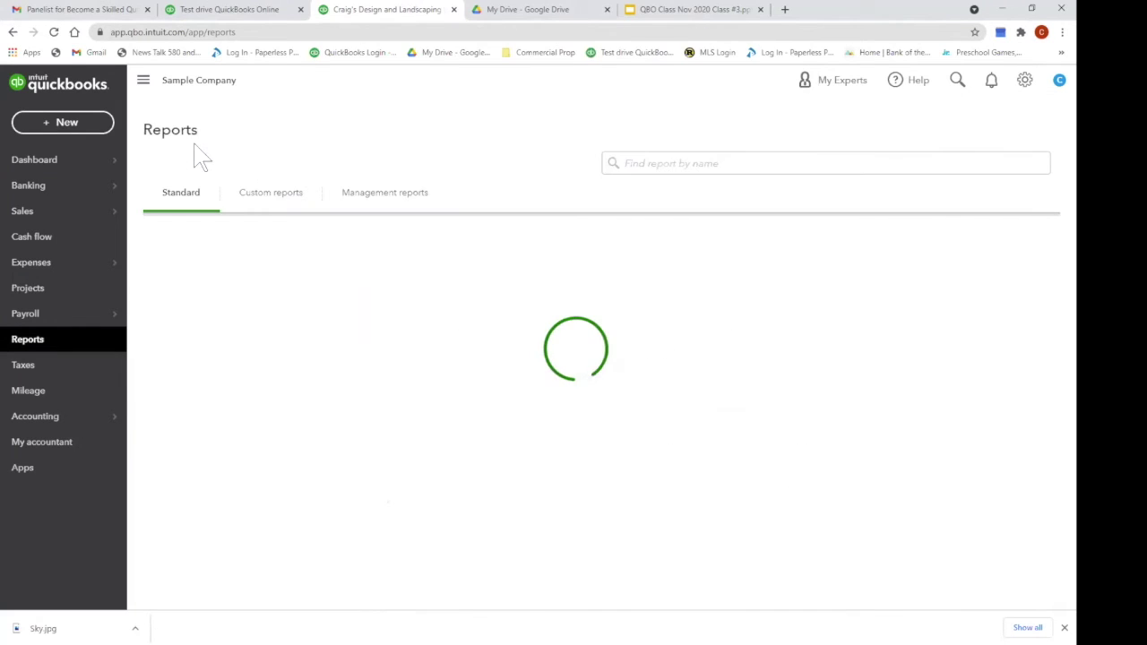
click(265, 208)
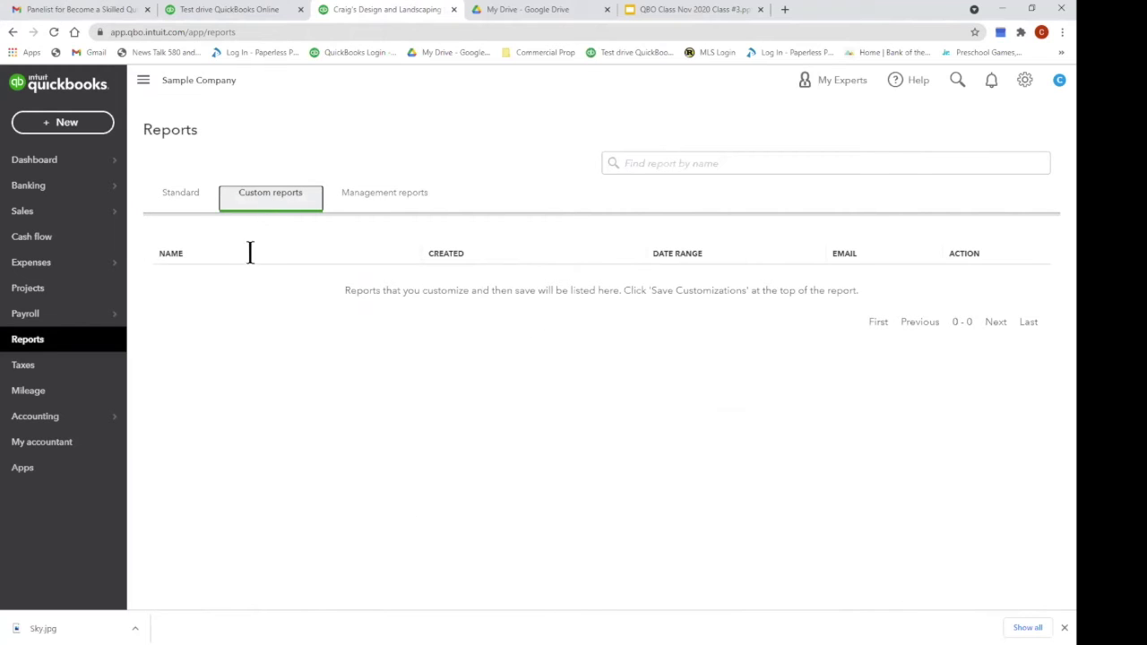
click(191, 201)
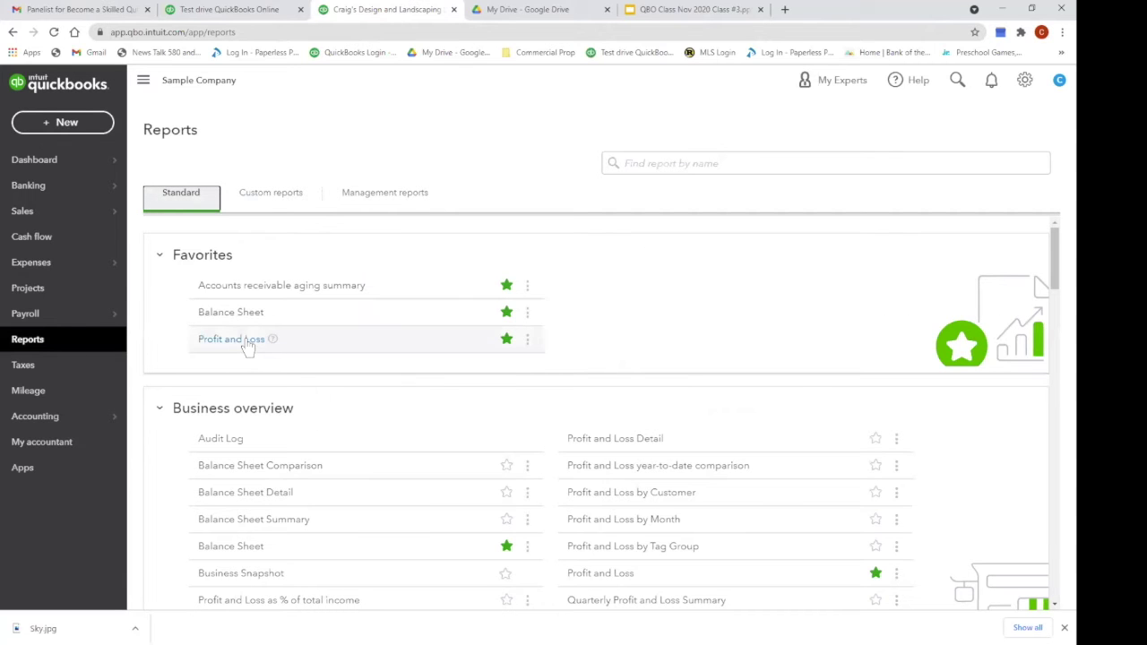
click(251, 343)
scroll(601, 391, down, 3)
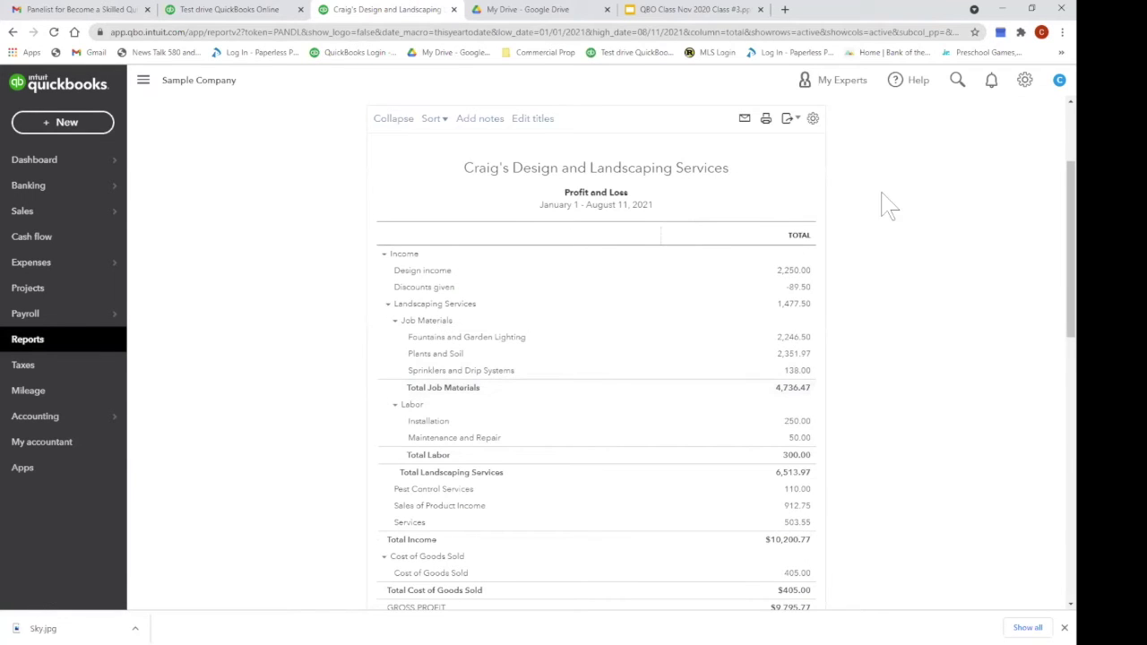
scroll(885, 202, up, 3)
- Customize the Profit and Loss header with the report title "Monthly Profit and Loss" and run the report
click(889, 165)
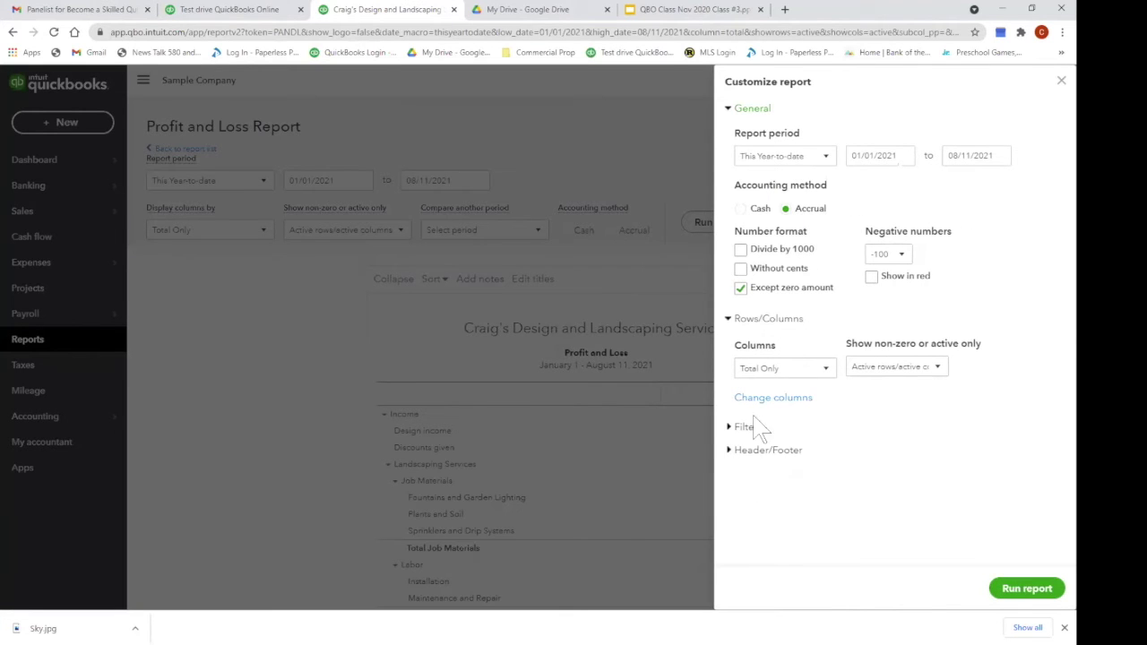
click(746, 450)
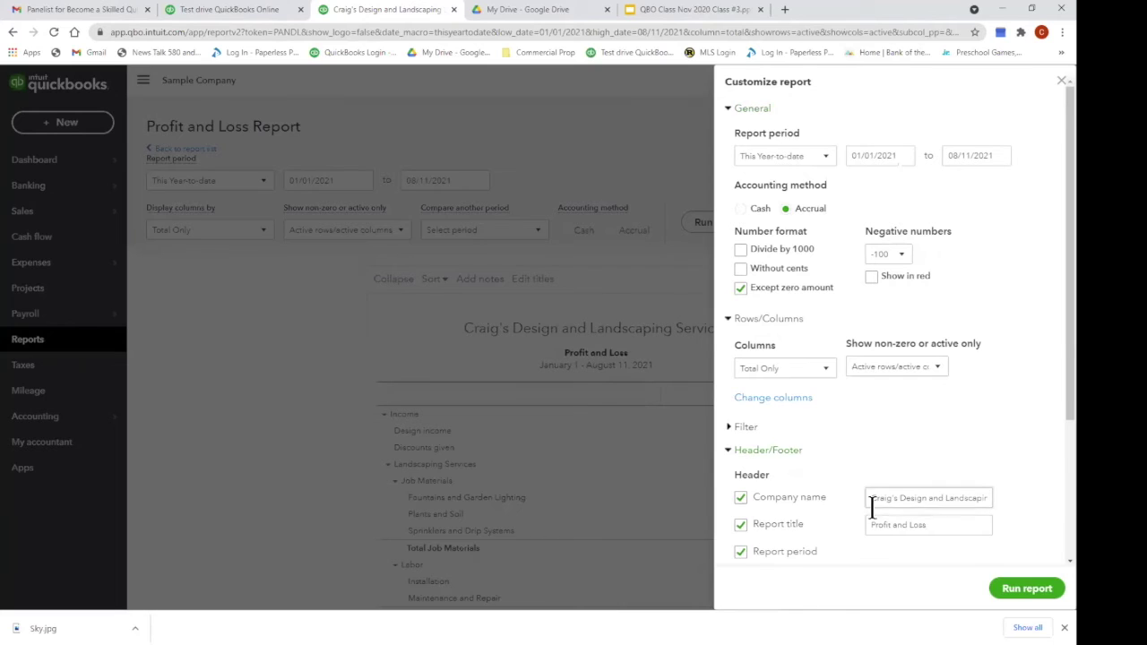
triple_click(868, 529)
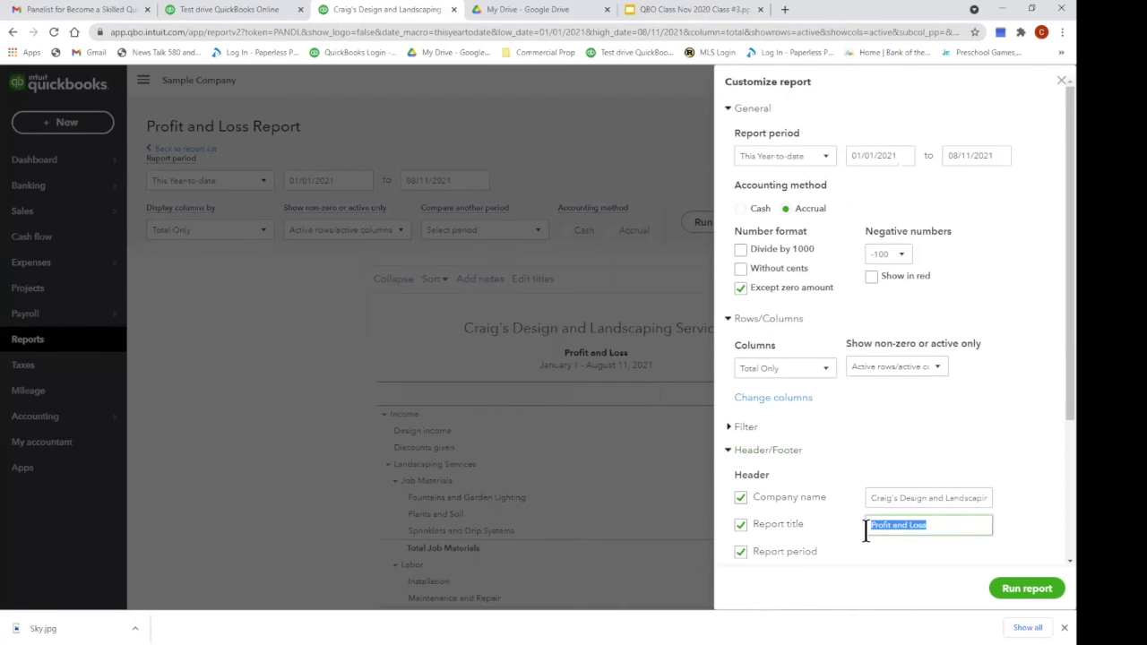
click(867, 528)
text(Monthly)
click(1025, 589)
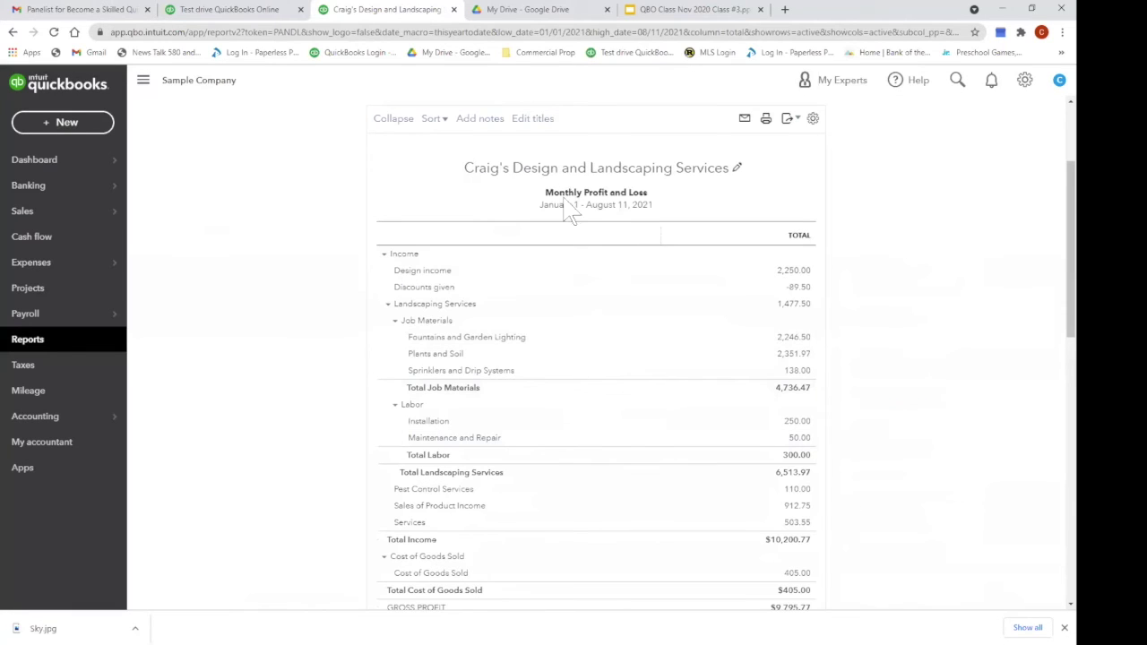
- Save the customization as a custom report named "Monthly Profit and Loss" without a group or sharing
scroll(923, 215, up, 2)
click(972, 166)
click(868, 224)
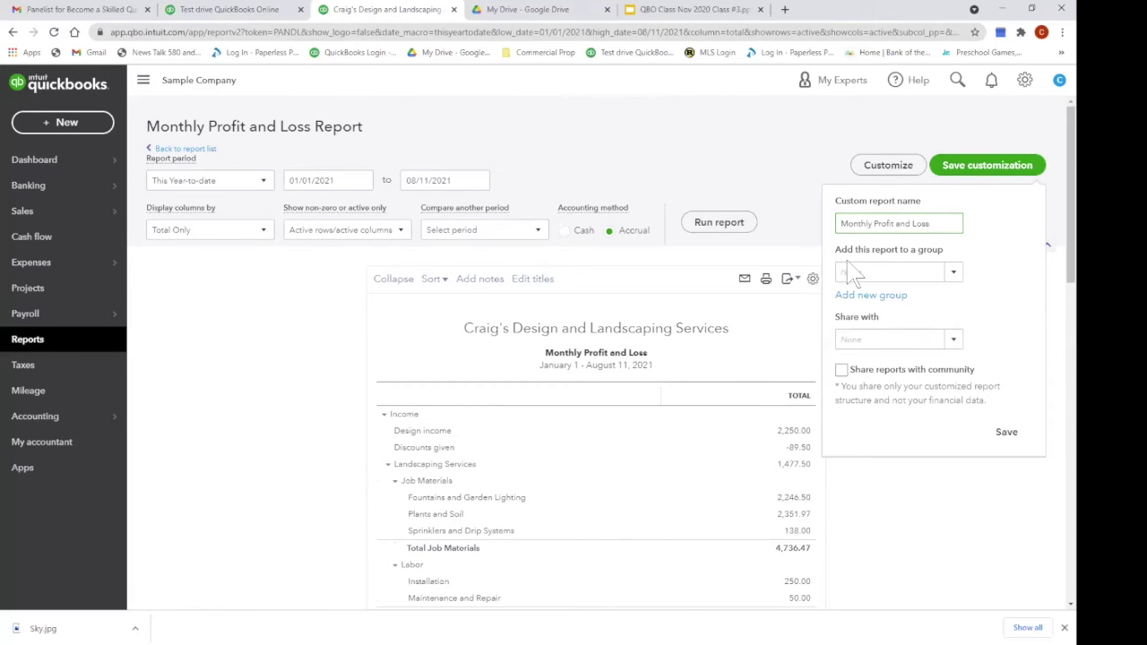
click(954, 278)
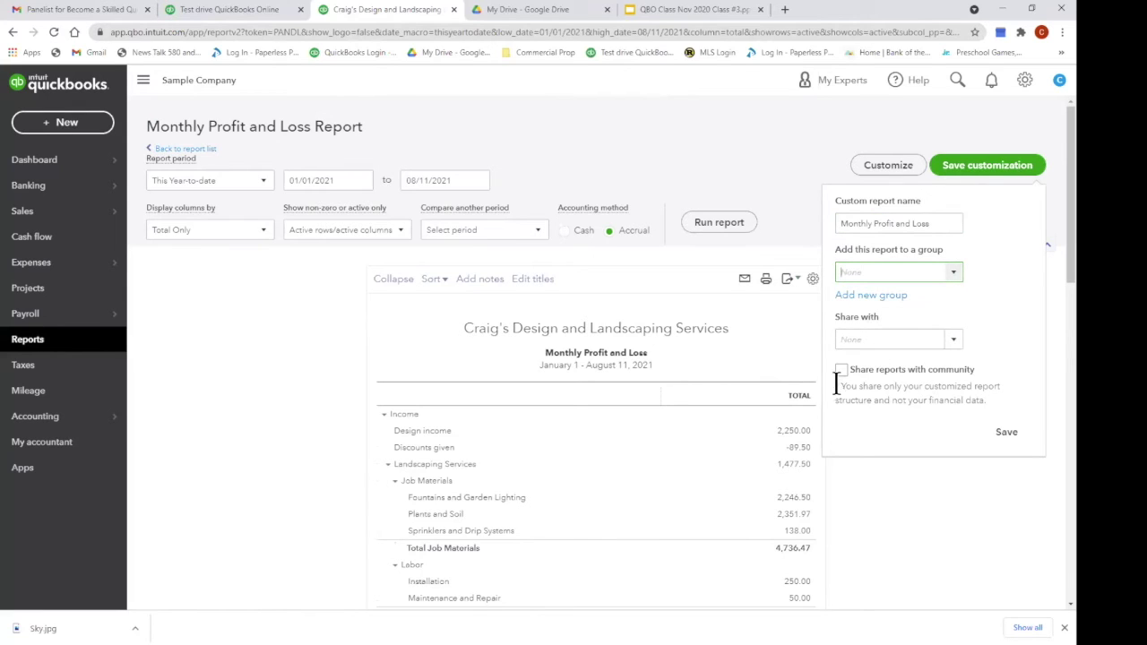
click(1011, 436)
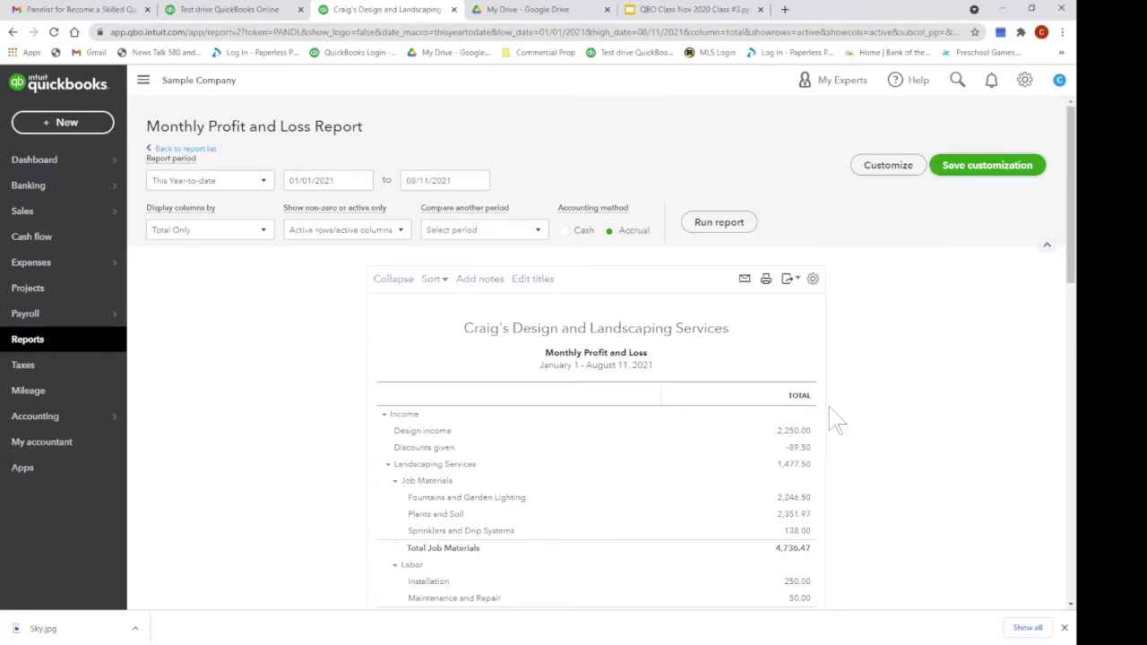
scroll(906, 350, down, 2)
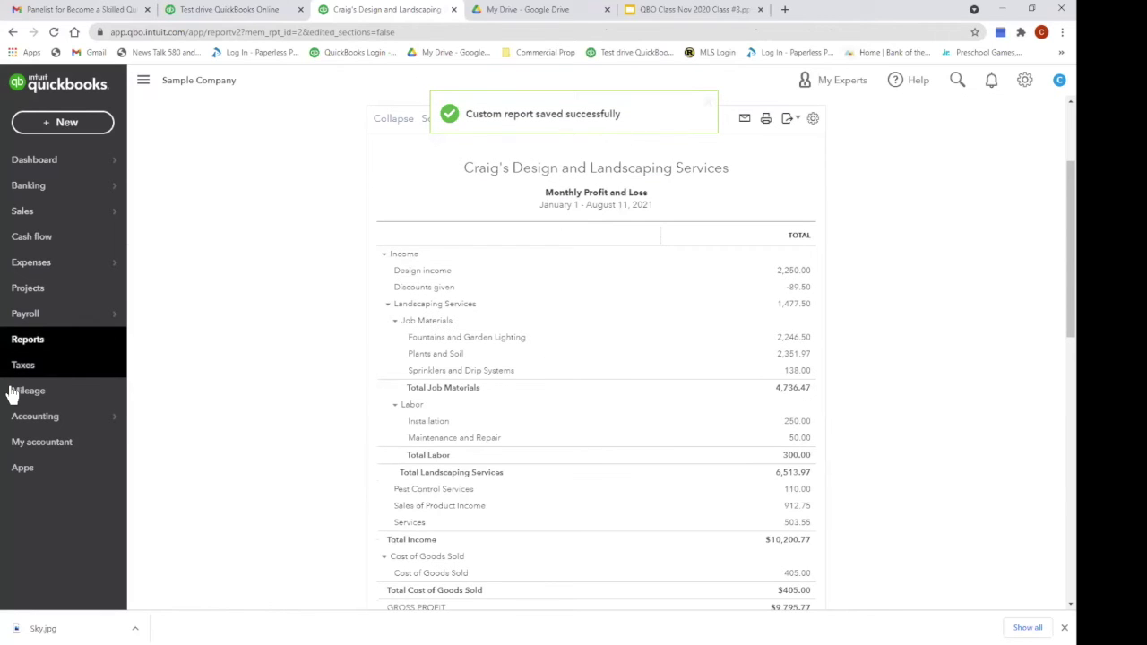
- Check the custom reports list for the saved Monthly Profit and Loss report and compare it with the standard reports
click(59, 352)
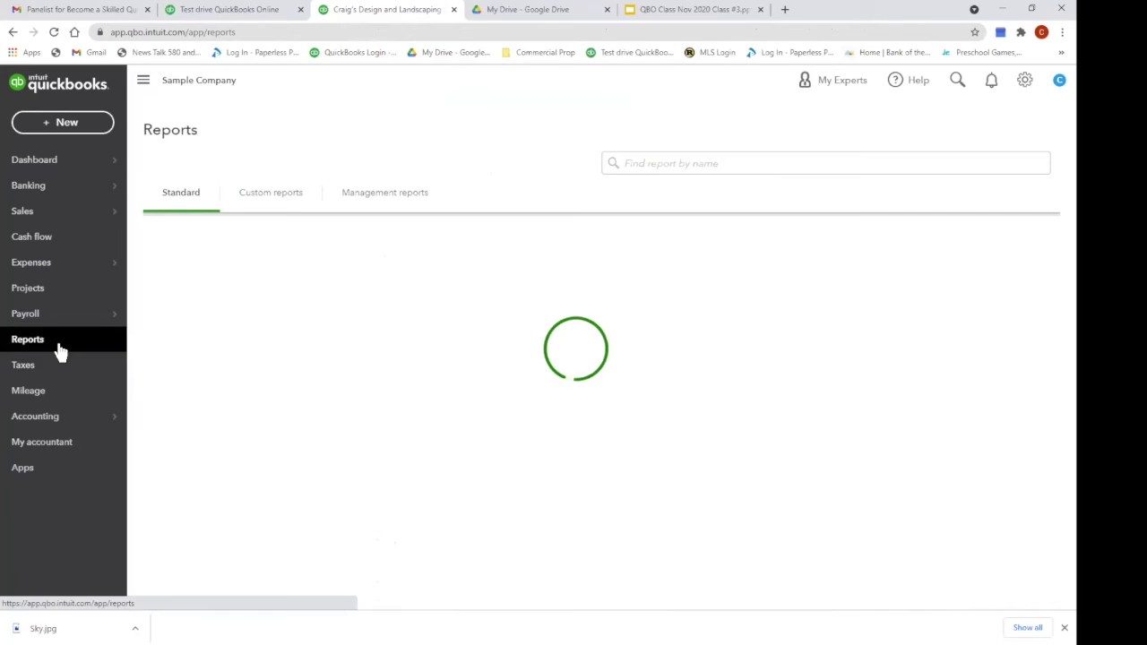
click(280, 202)
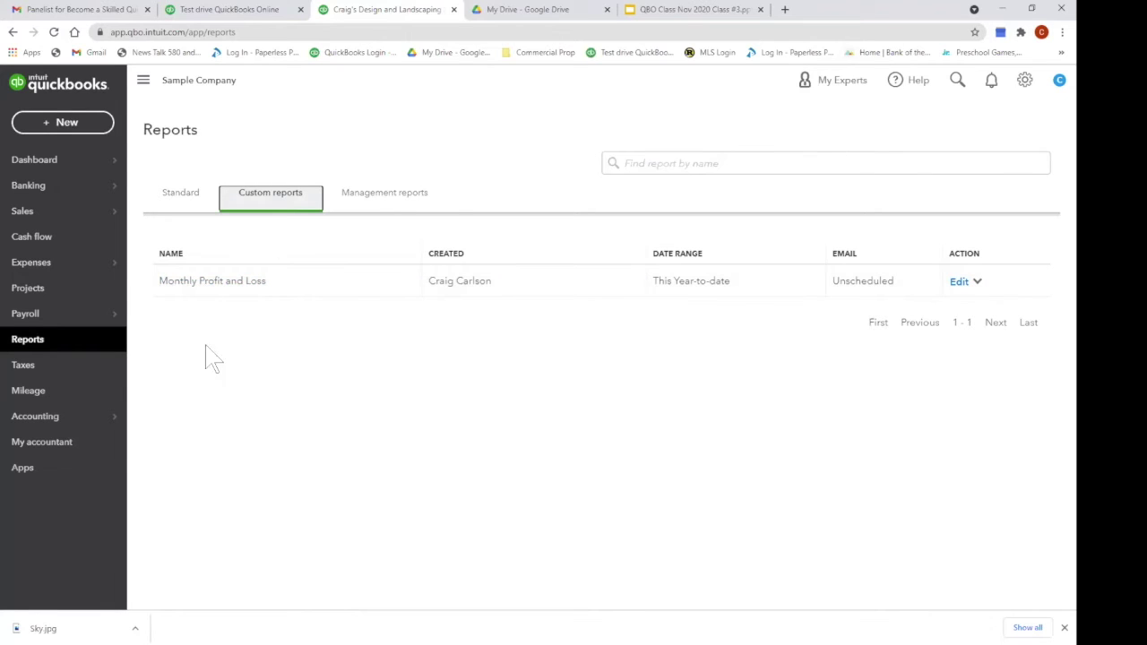
click(188, 197)
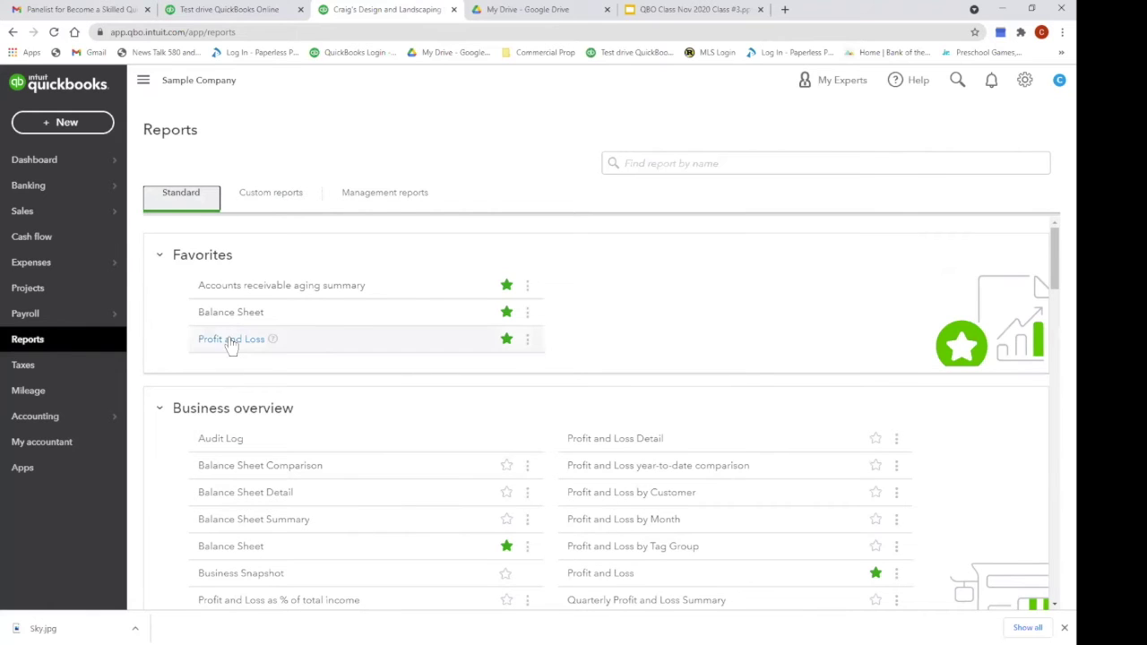
click(290, 194)
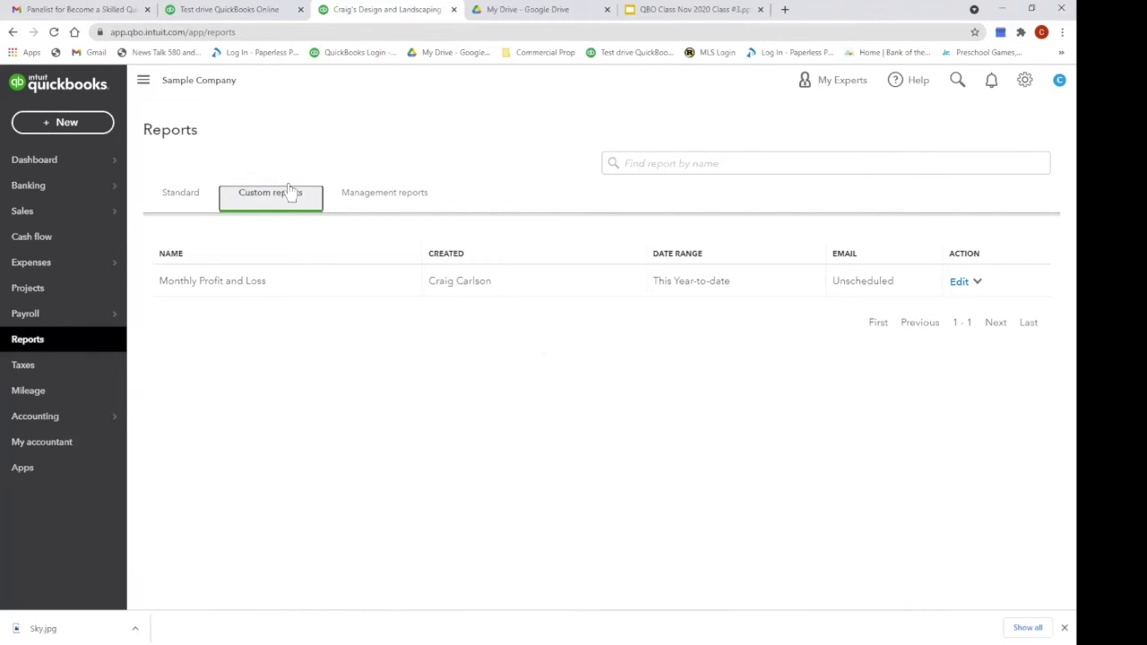
- Open the custom Monthly Profit and Loss report, set its period to Last Month on a cash basis, and run it
click(232, 283)
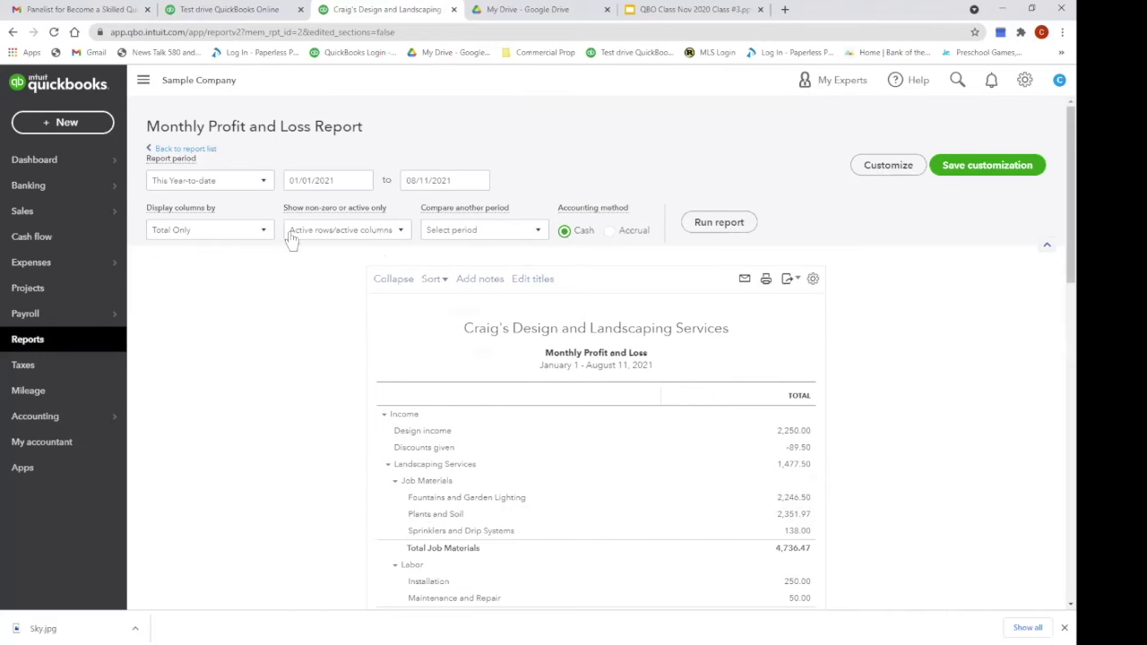
click(263, 182)
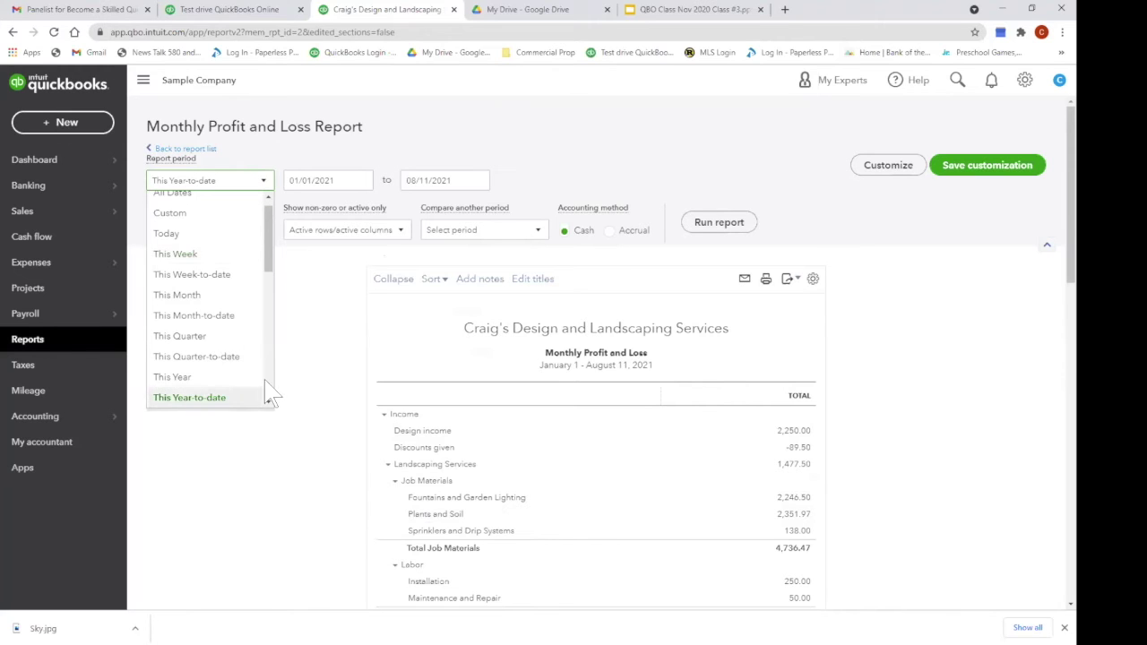
scroll(266, 382, down, 2)
click(231, 333)
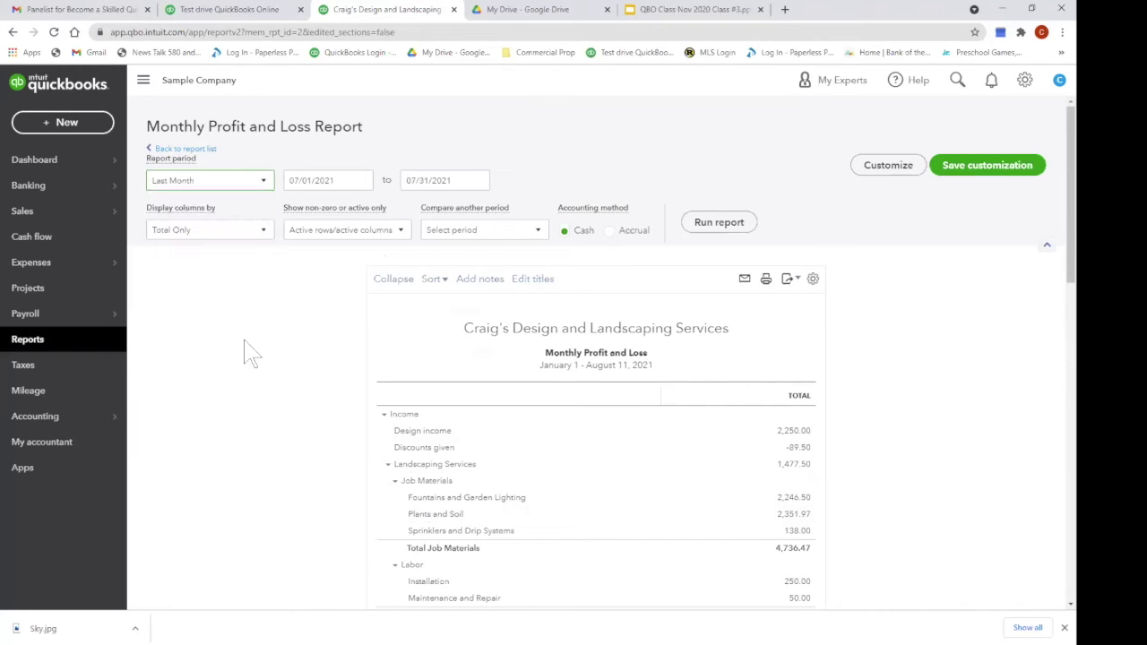
click(719, 222)
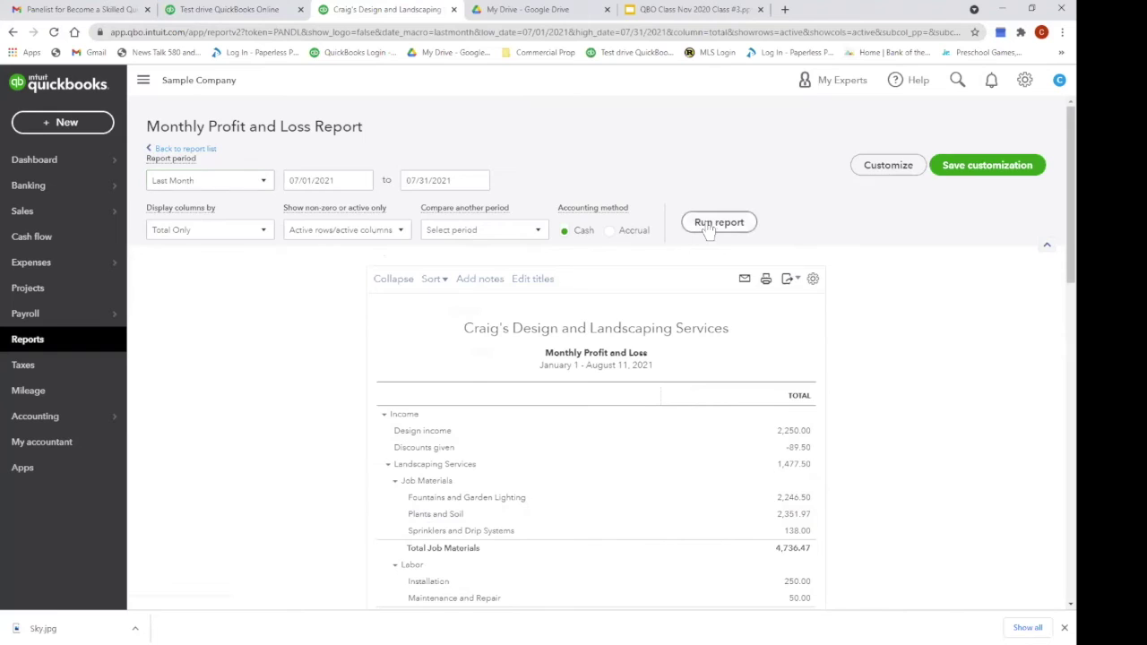
scroll(717, 235, down, 2)
scroll(738, 249, up, 2)
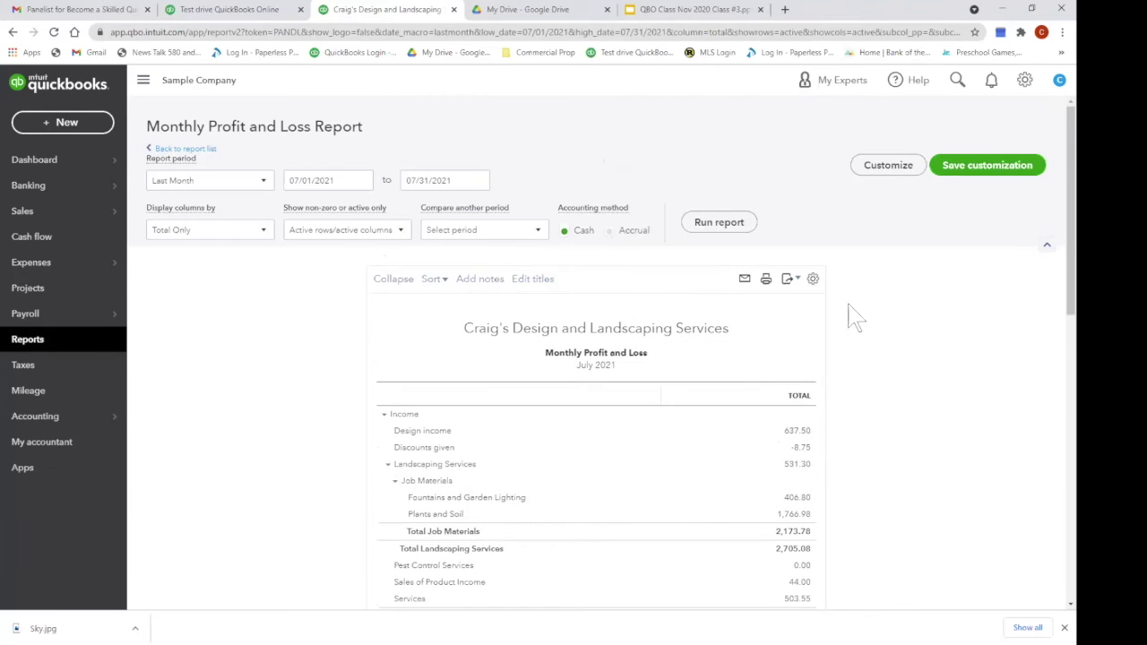
- Save the Last Month version of the custom report under the name "Monthly Profit and Loss"
click(963, 166)
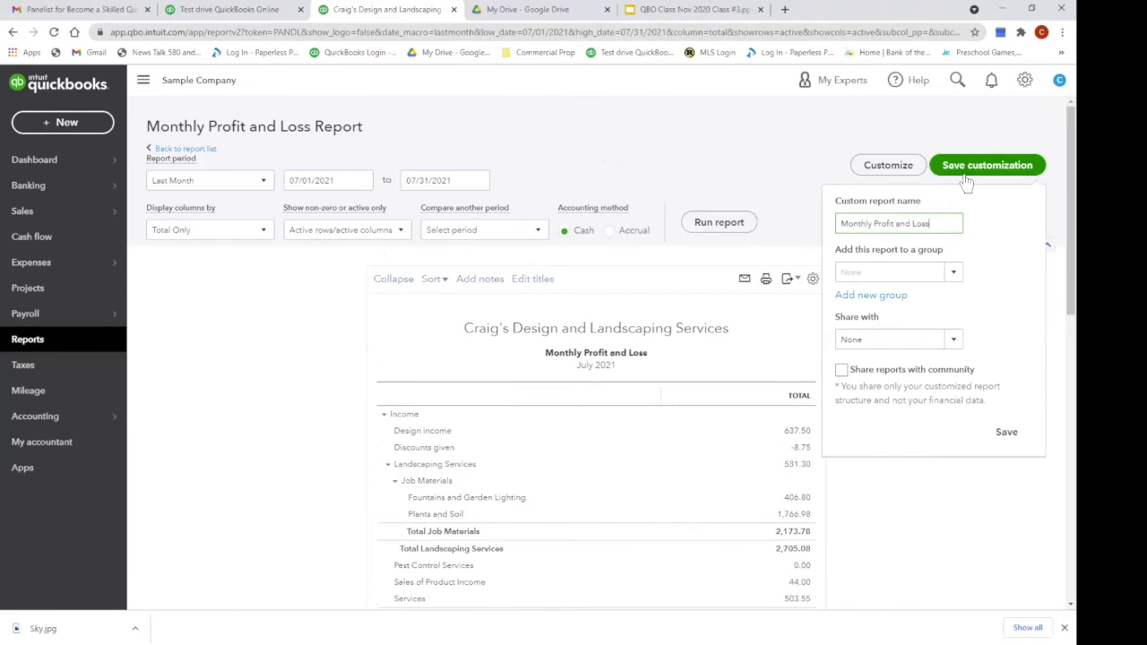
click(932, 226)
click(1007, 433)
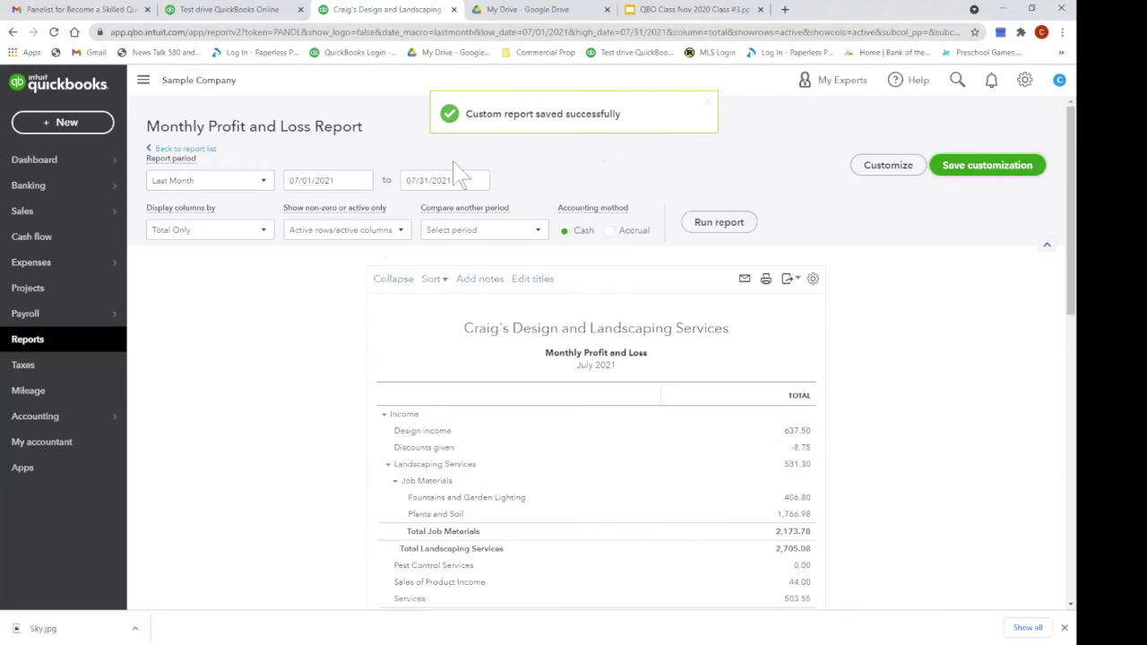
- Reopen the Monthly Profit and Loss report from the custom reports list to check its saved period
click(190, 151)
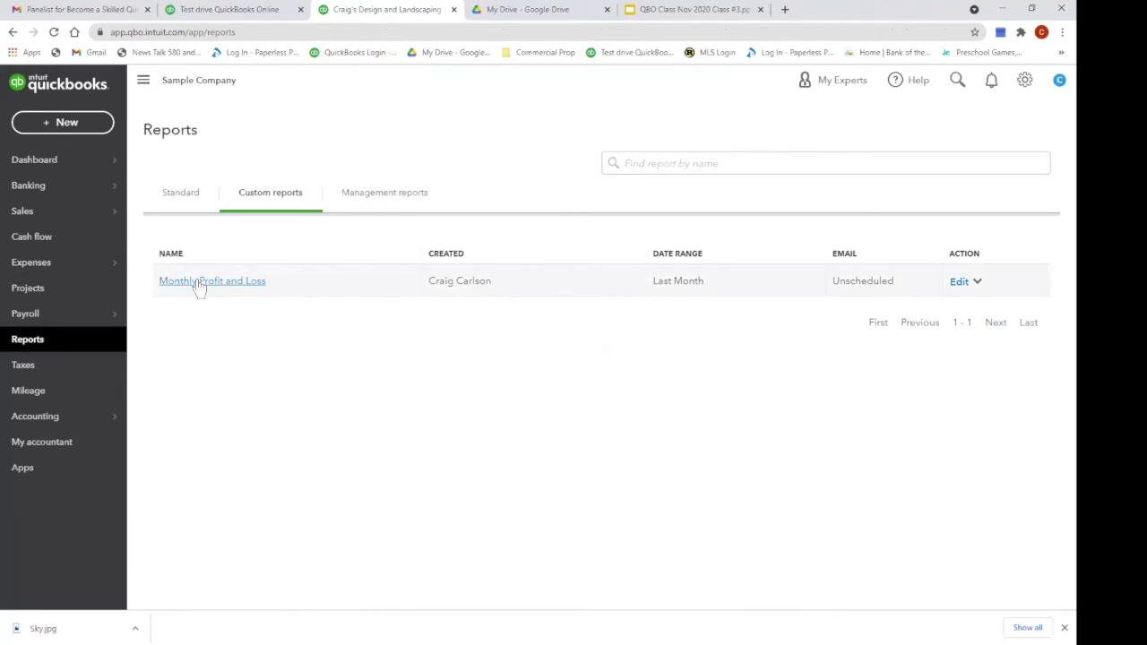
click(191, 199)
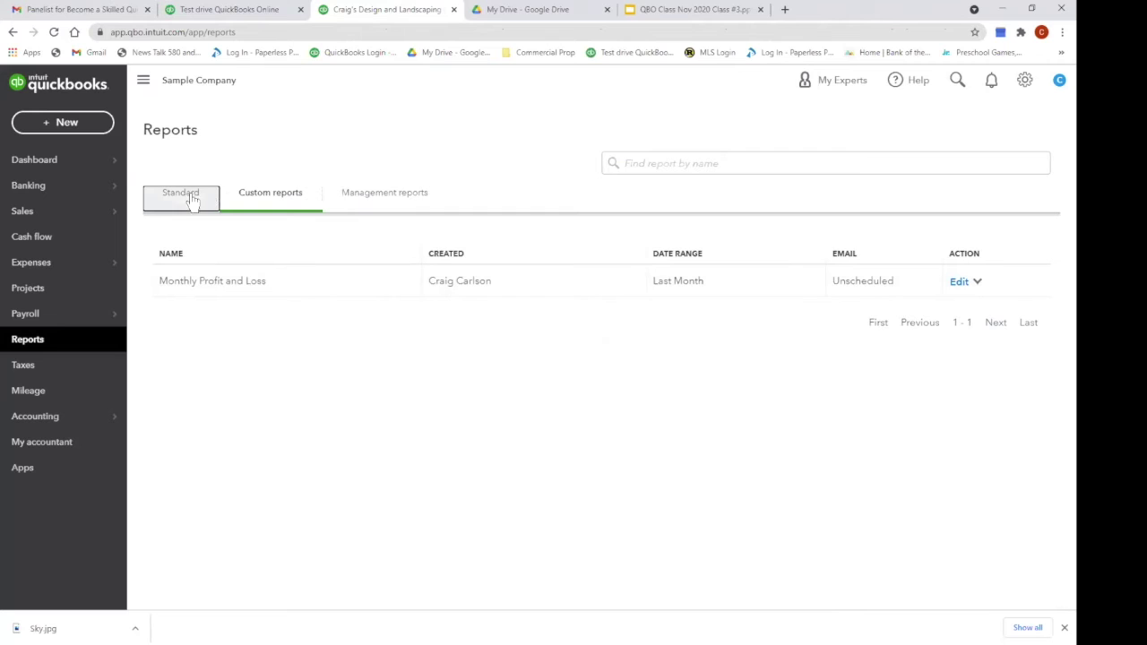
click(287, 199)
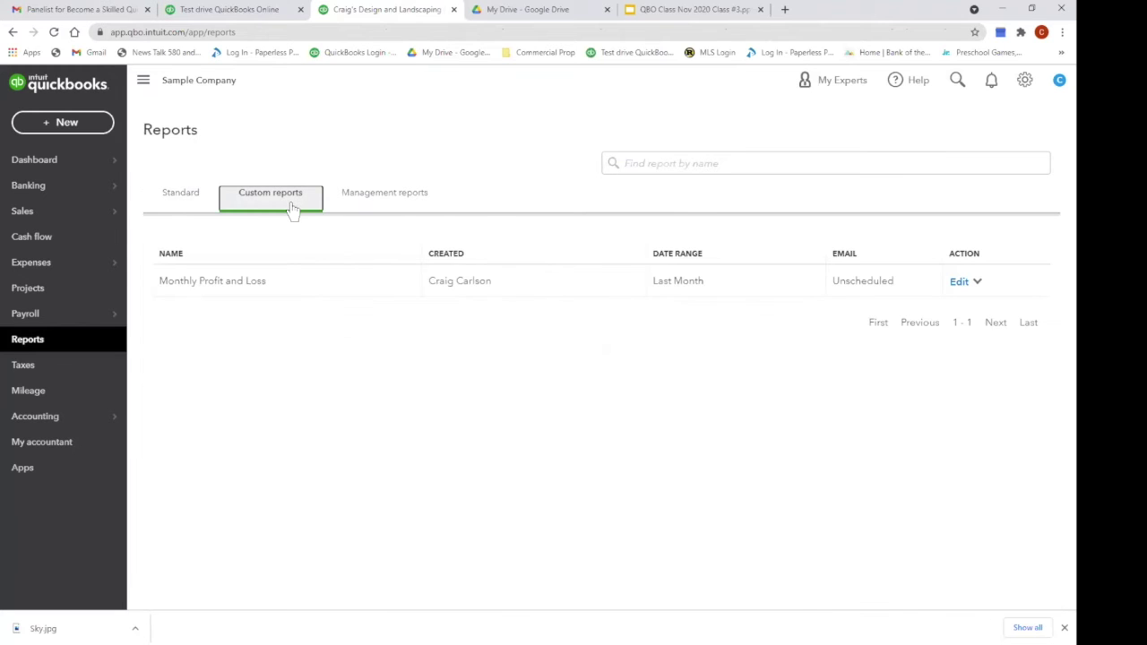
click(213, 281)
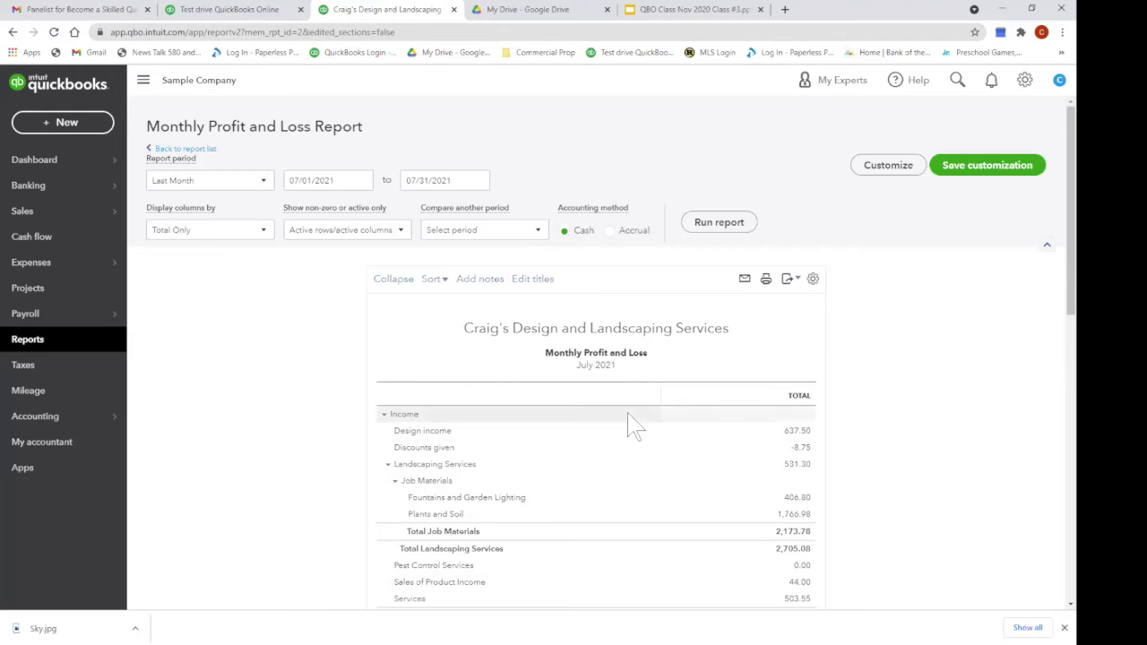
- Return to the standard reports and open the Balance Sheet to review its asset accounts
click(27, 339)
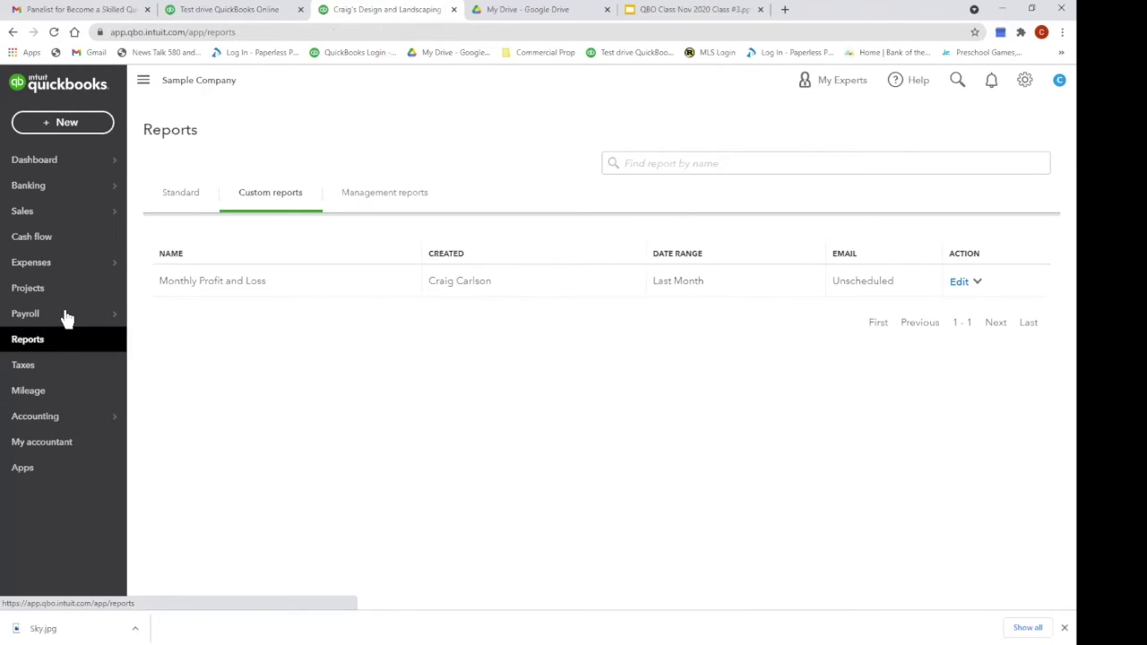
click(196, 198)
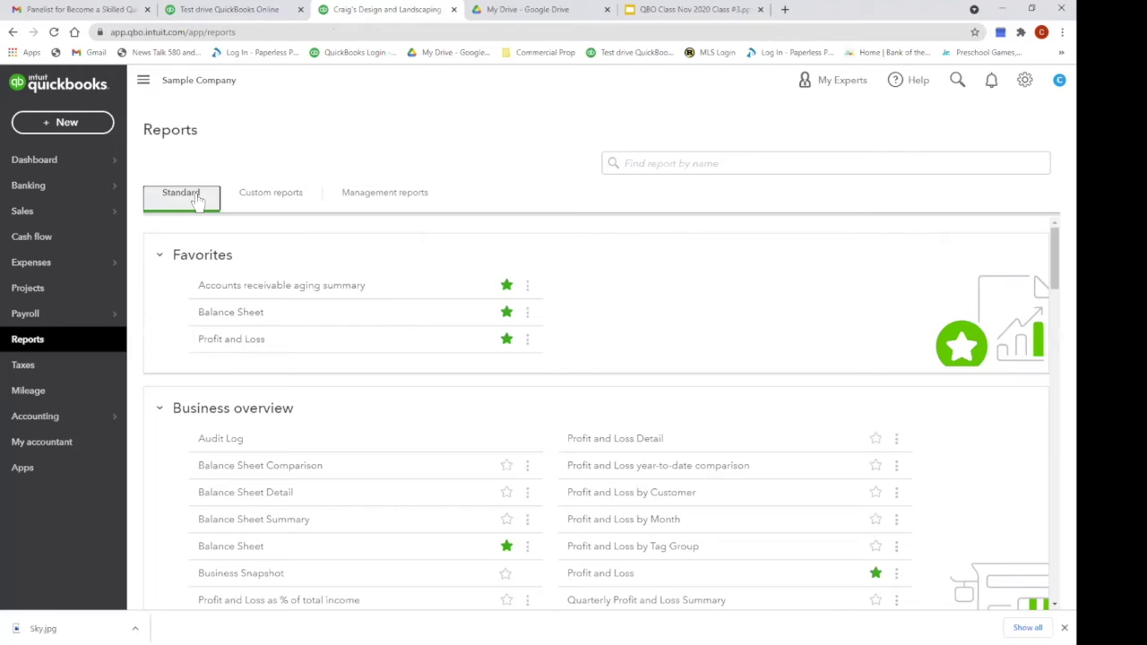
click(240, 314)
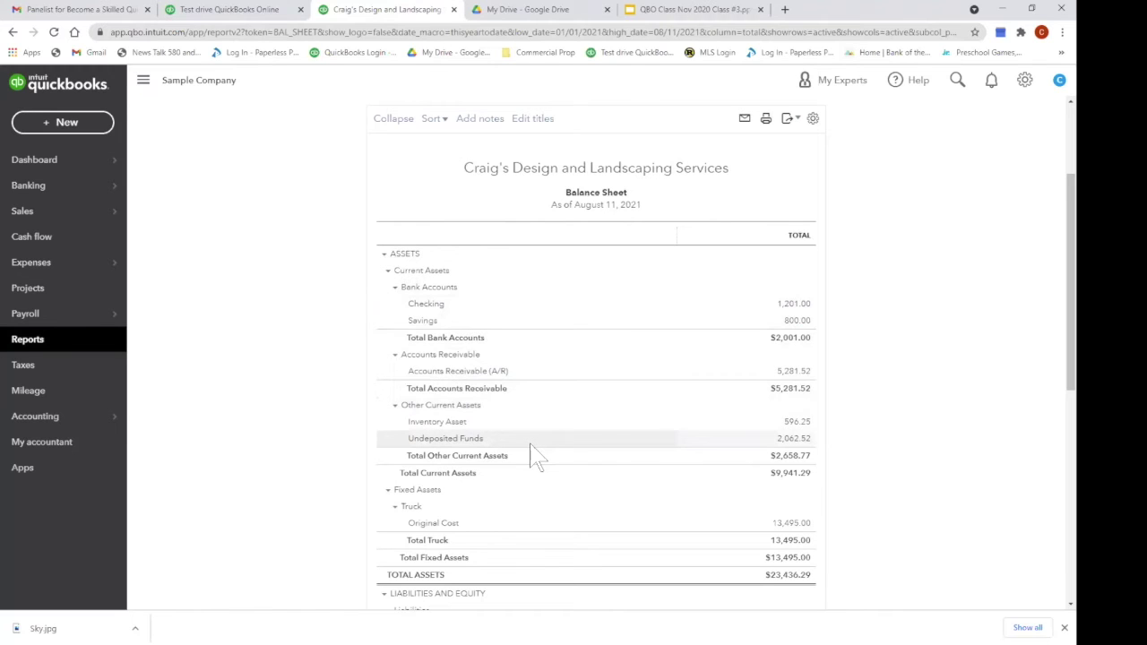
- Drill into the Undeposited Funds balance and open the 04/21/2021 payment to examine its deposit account
click(791, 439)
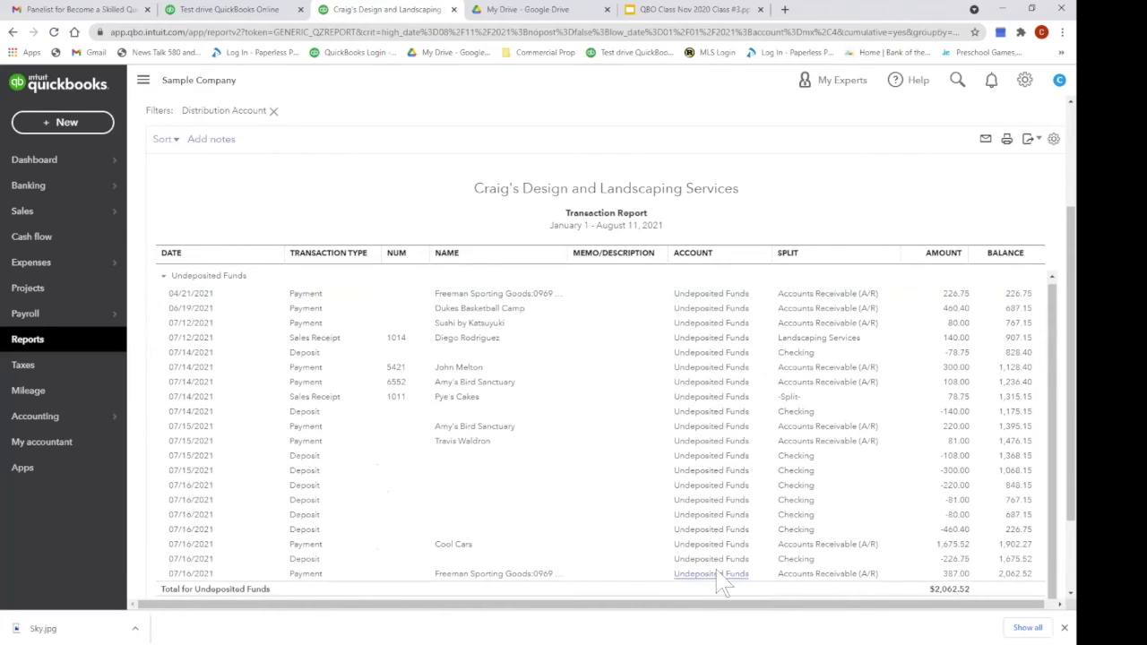
click(710, 300)
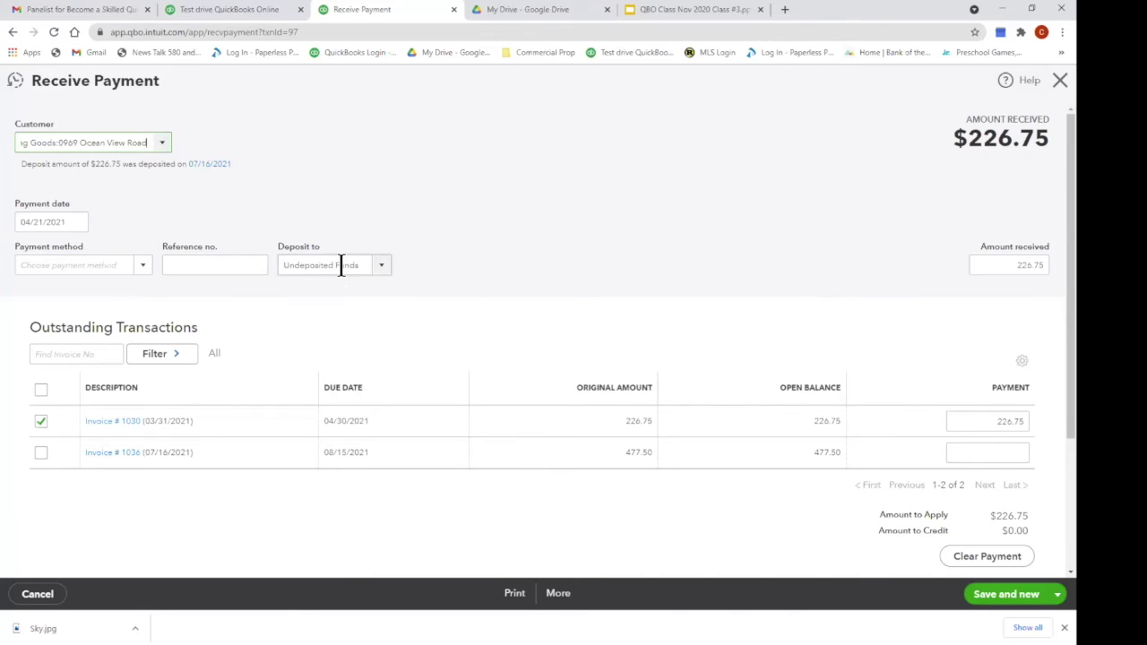
- Close the payment and review the other Undeposited Funds transactions in the transaction report
click(1060, 80)
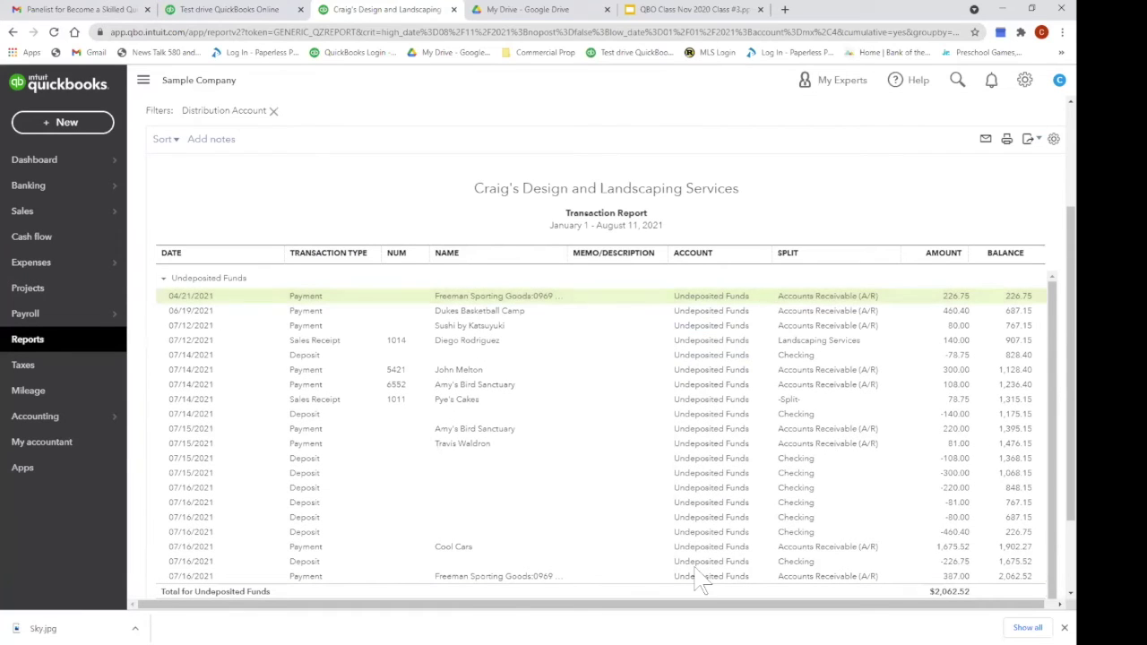
scroll(773, 385, down, 3)
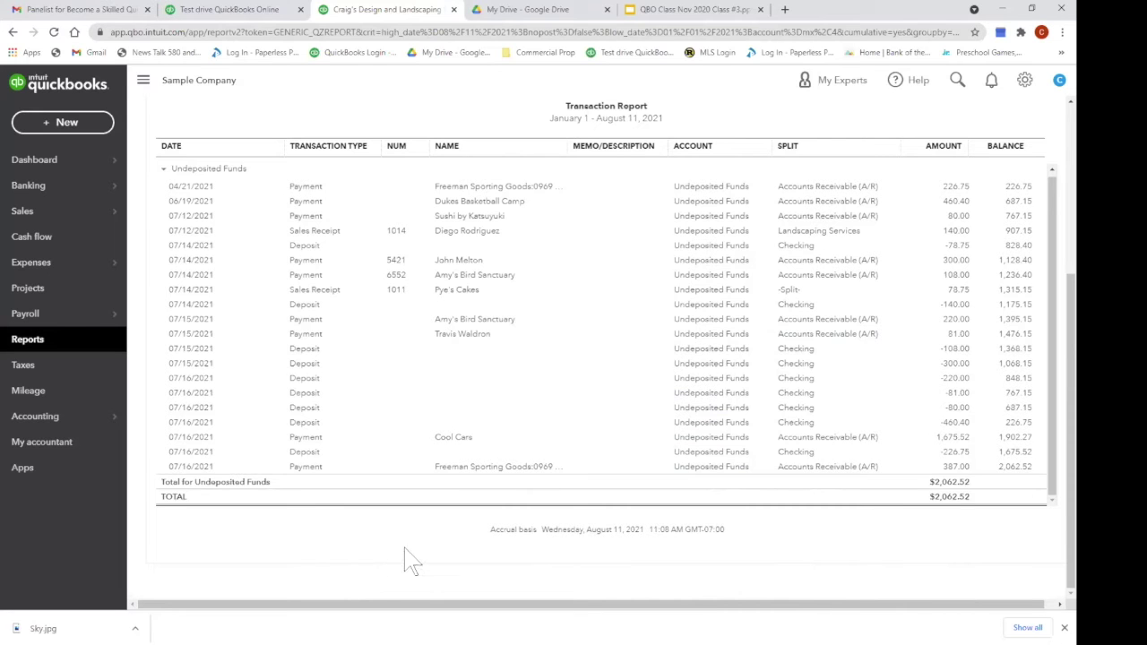
scroll(741, 392, up, 1)
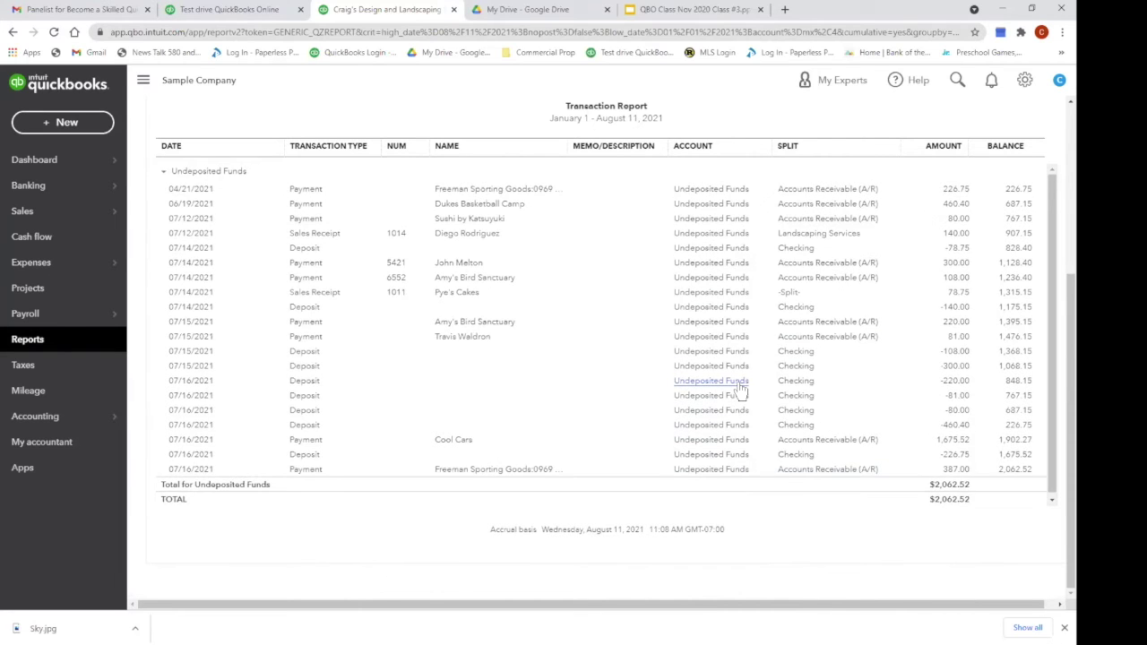
scroll(826, 378, up, 3)
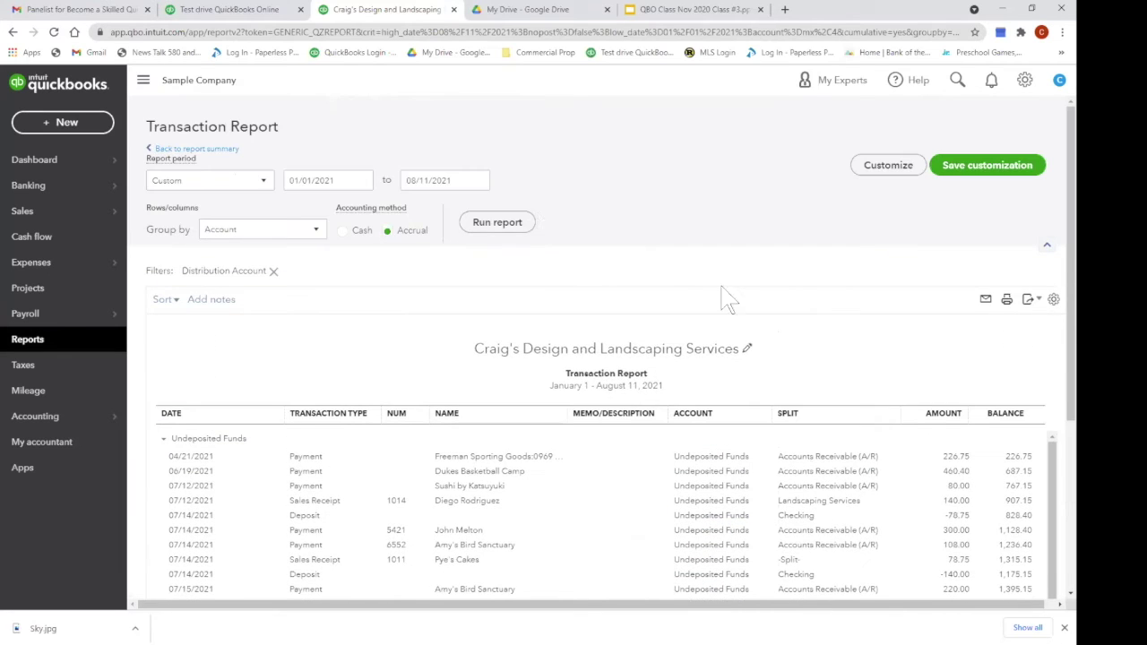
- Return to the Balance Sheet and review its assets and liabilities down to the long-term Notes Payable
click(230, 158)
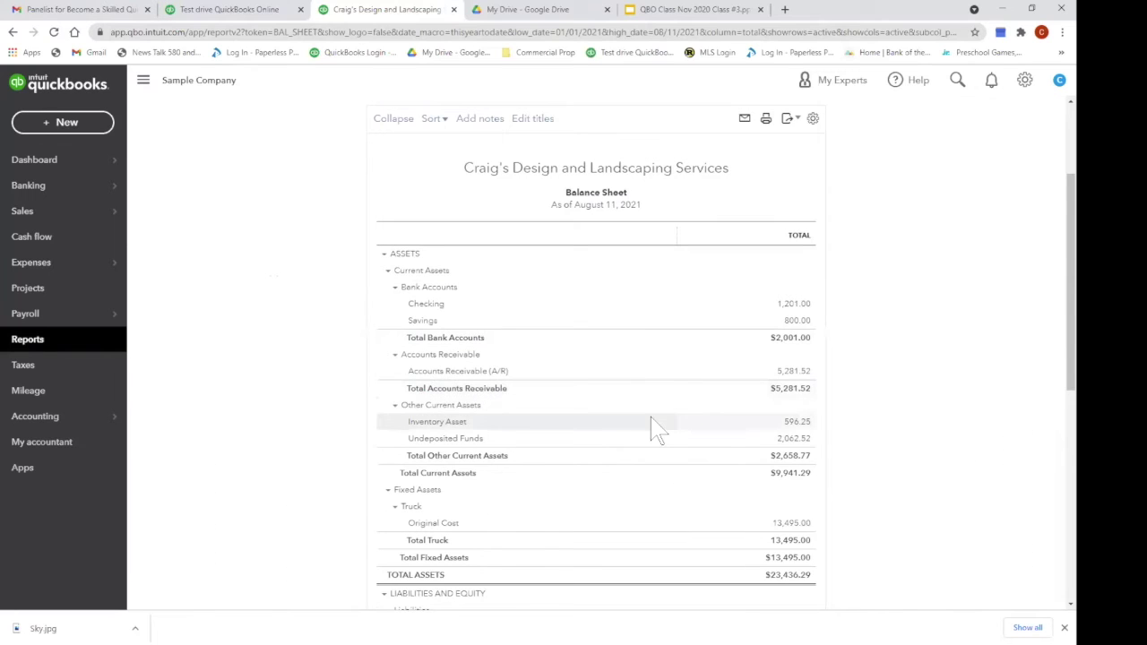
scroll(864, 533, down, 3)
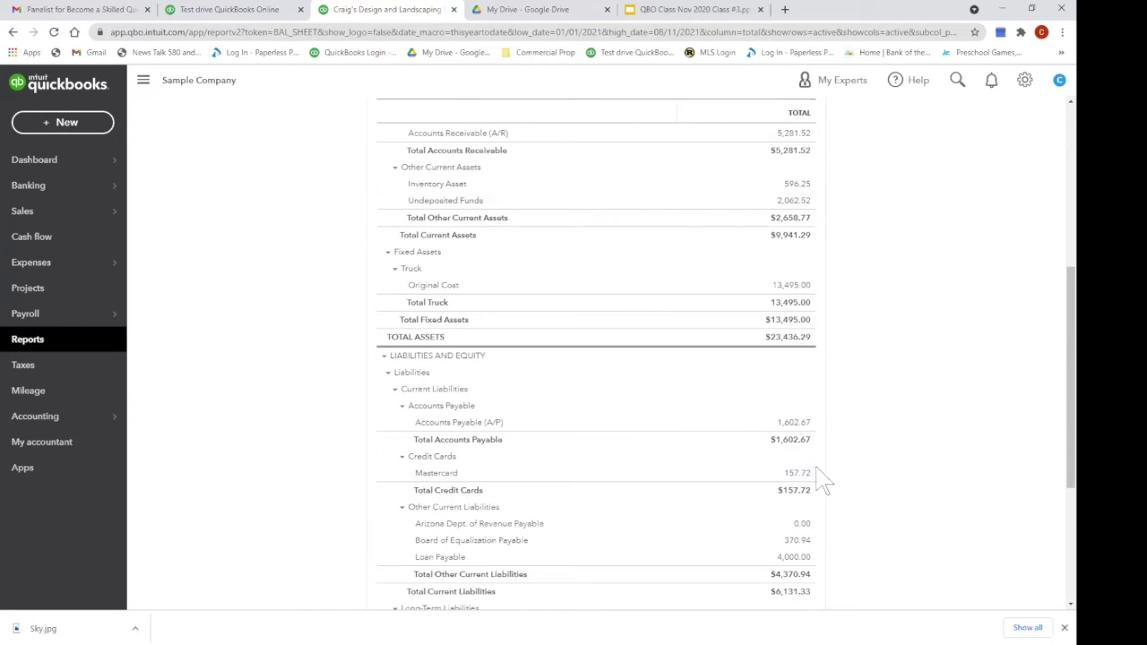
scroll(825, 340, up, 3)
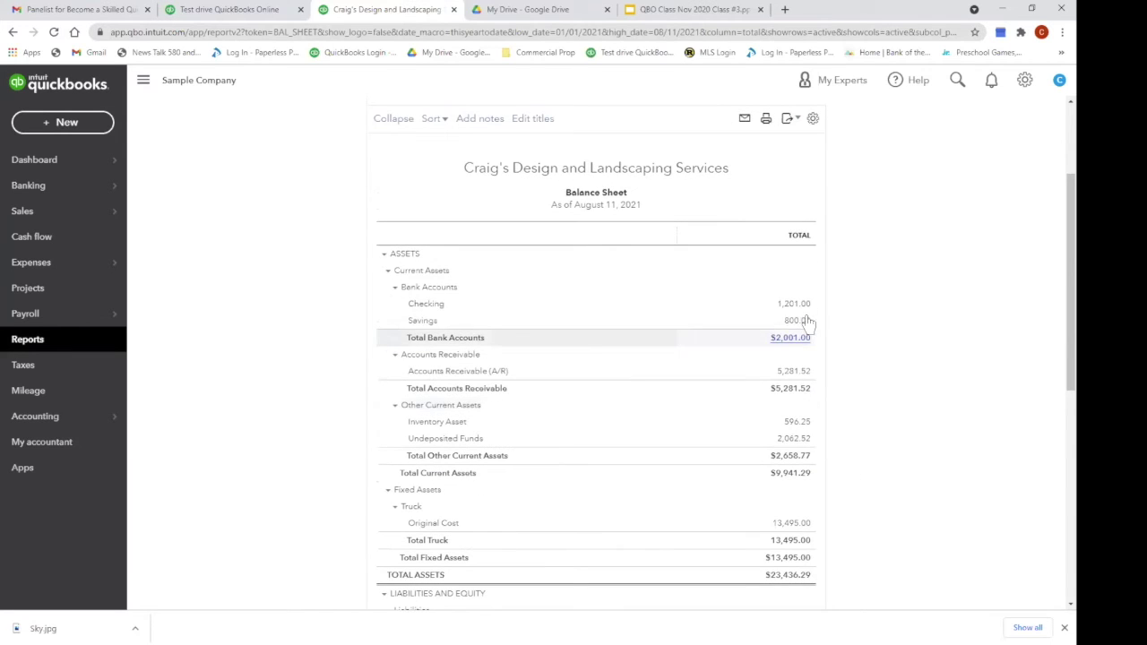
scroll(890, 390, down, 3)
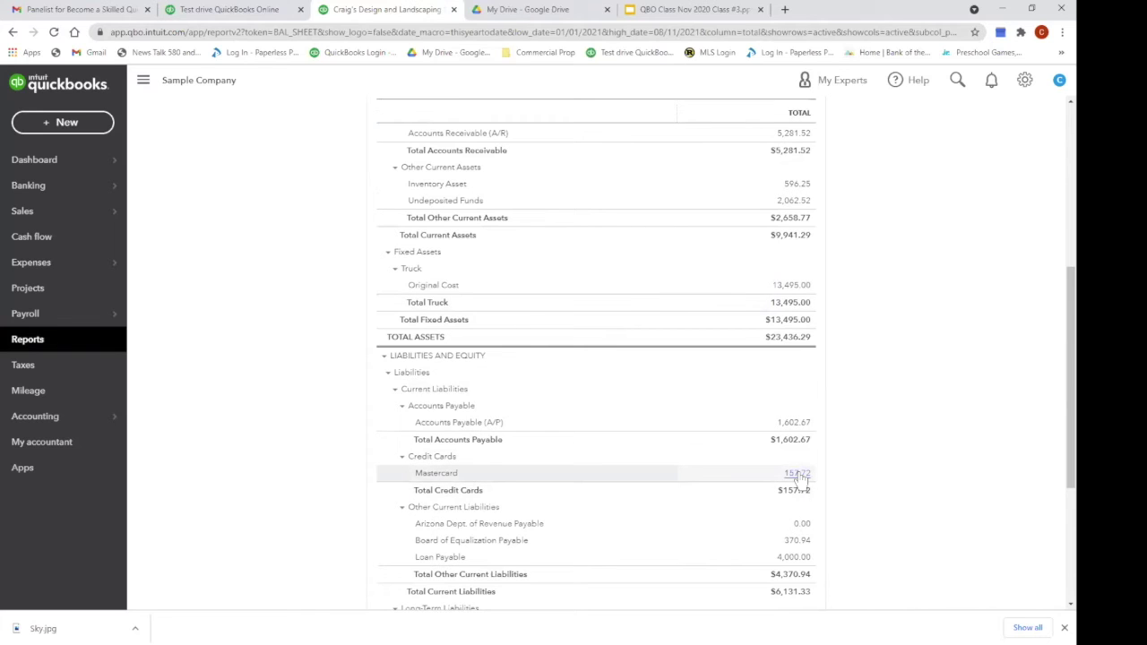
scroll(907, 457, down, 3)
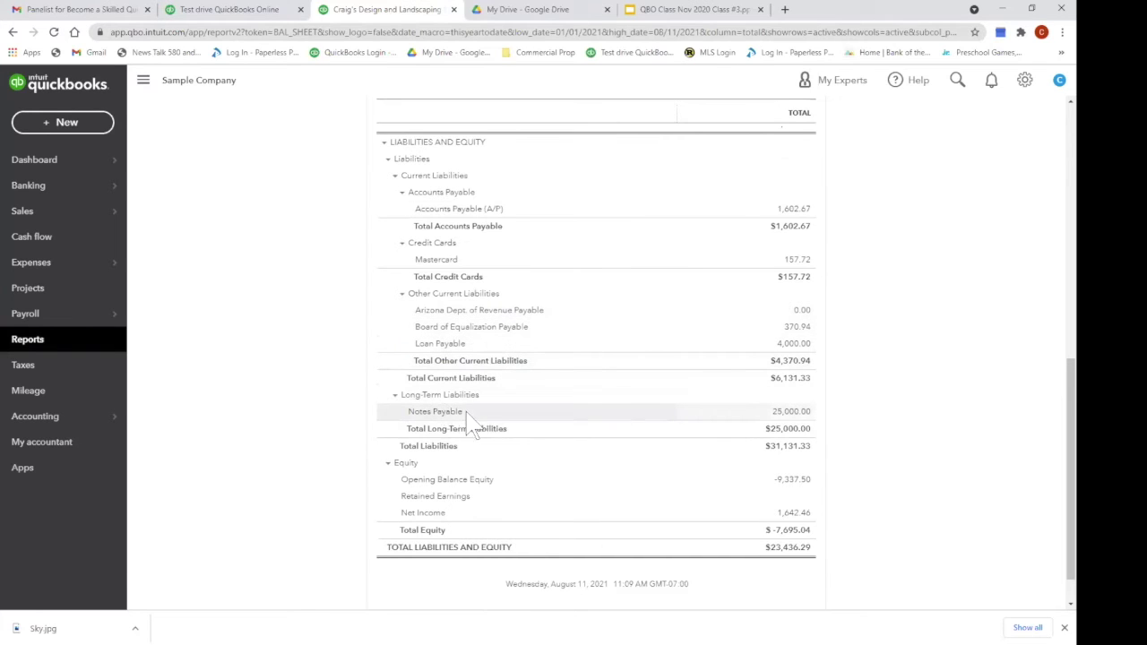
- Drill into the Notes Payable balance and inspect the accounts of its 07/13/2021 opening balance journal entry
click(795, 415)
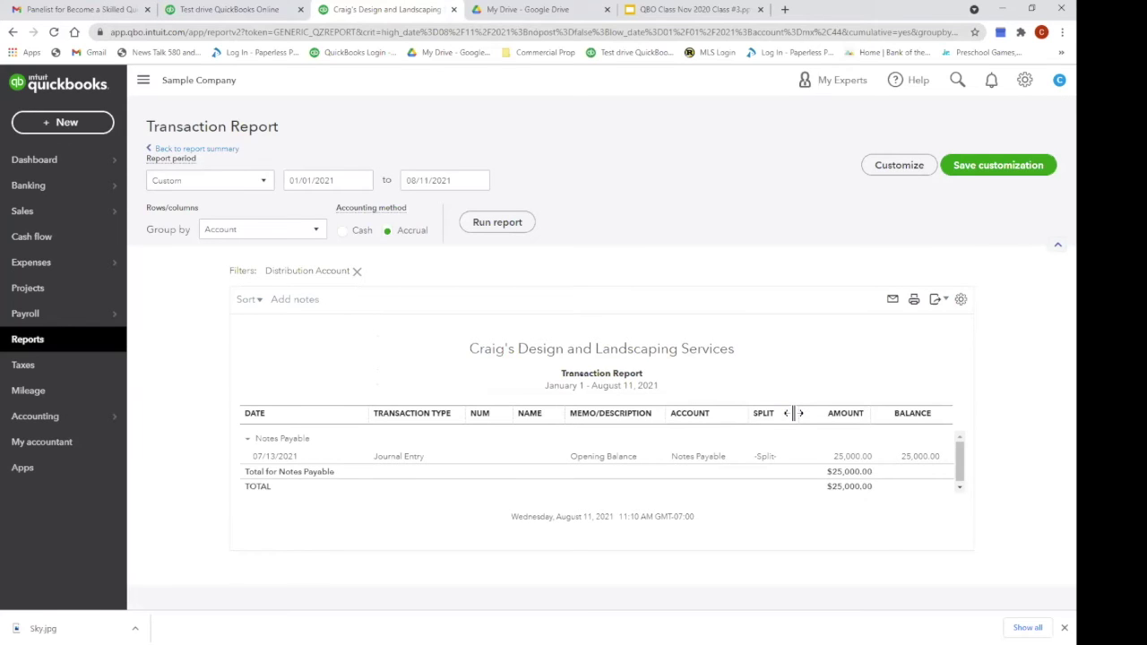
click(698, 459)
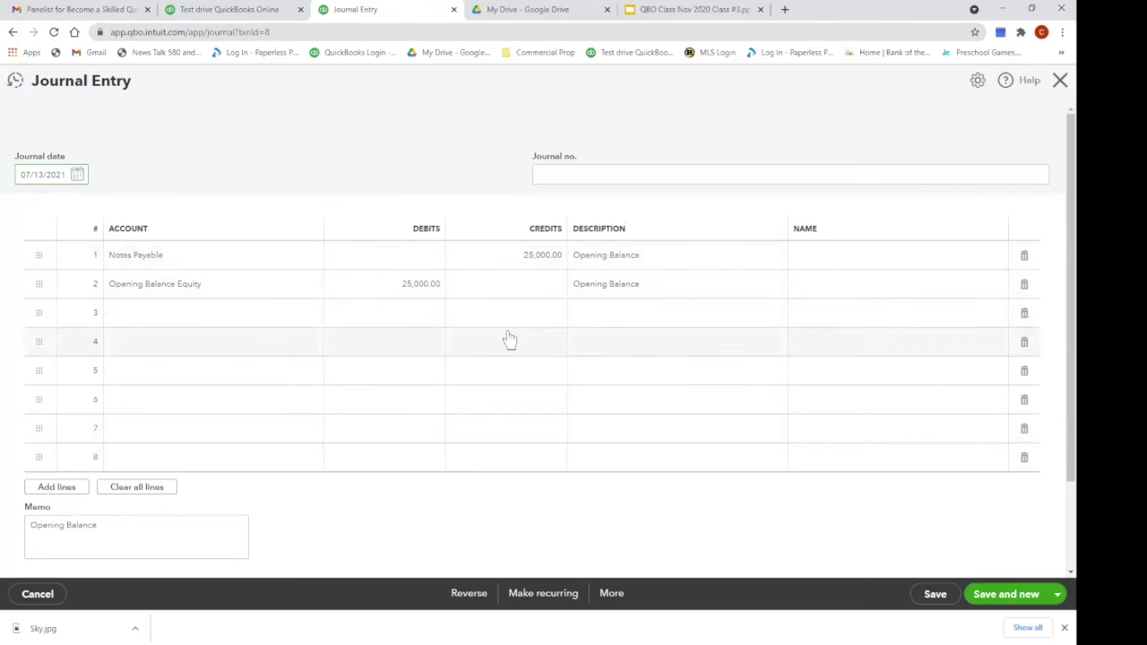
click(1060, 81)
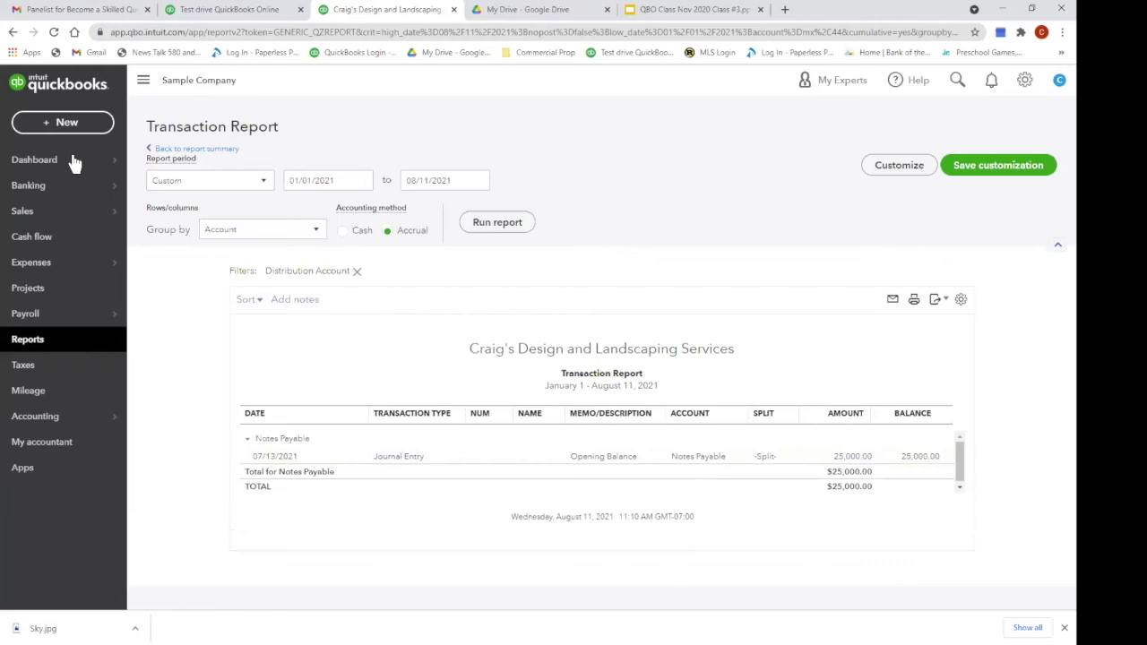
- Return to the Balance Sheet and examine its equity section, comparing total assets with total liabilities and equity
click(219, 160)
scroll(277, 256, down, 10)
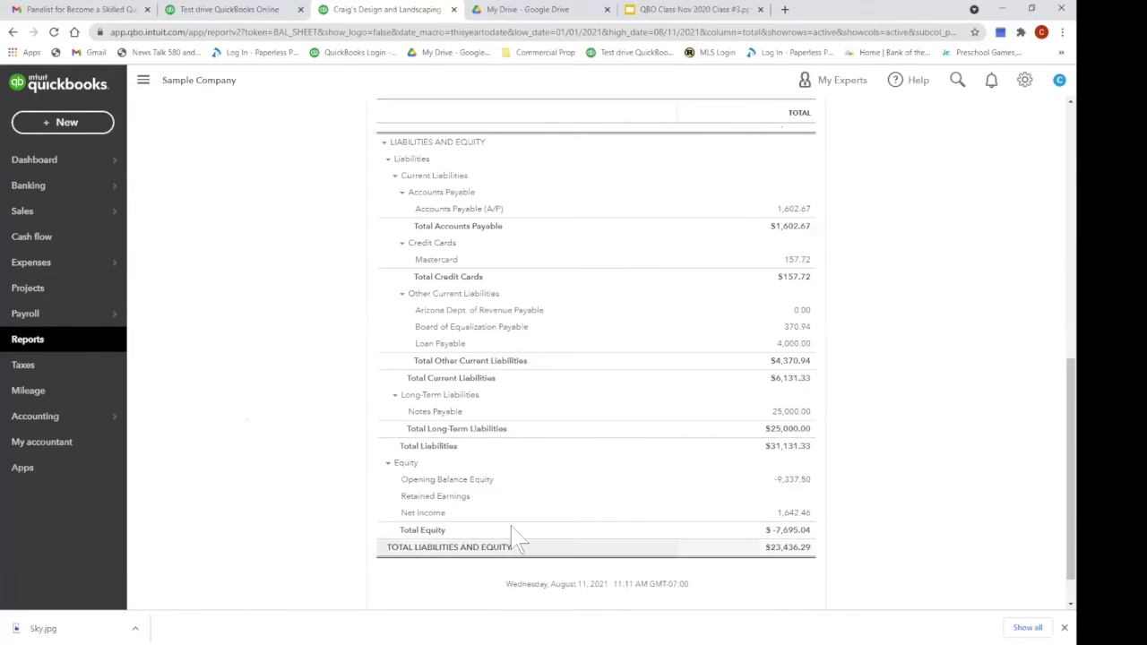
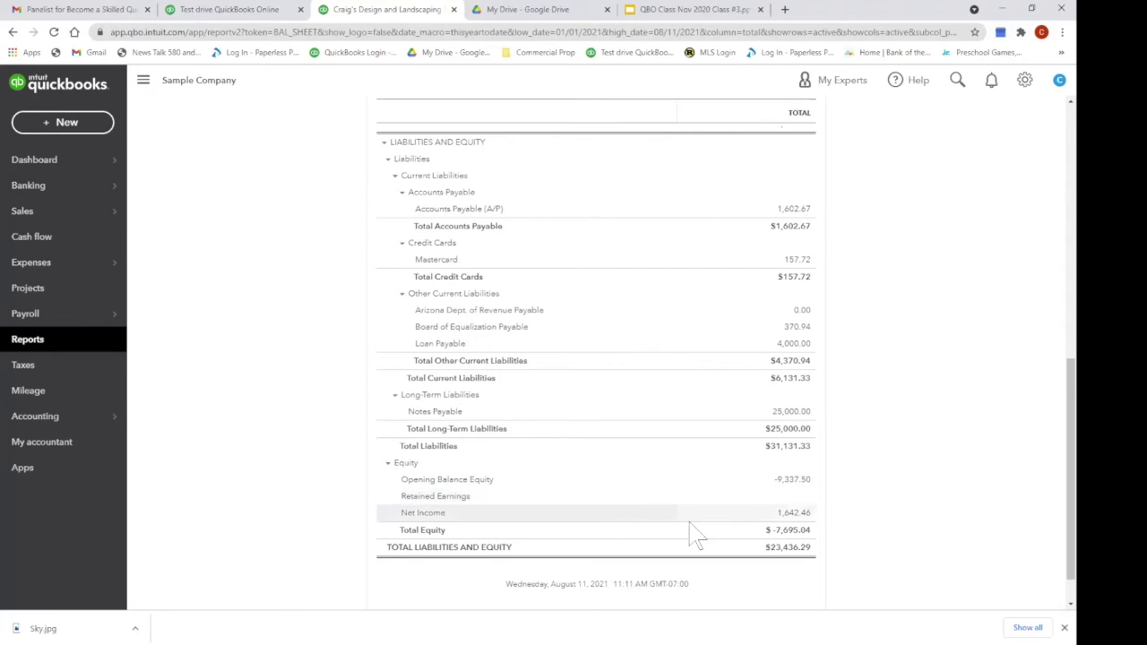
scroll(730, 381, up, 3)
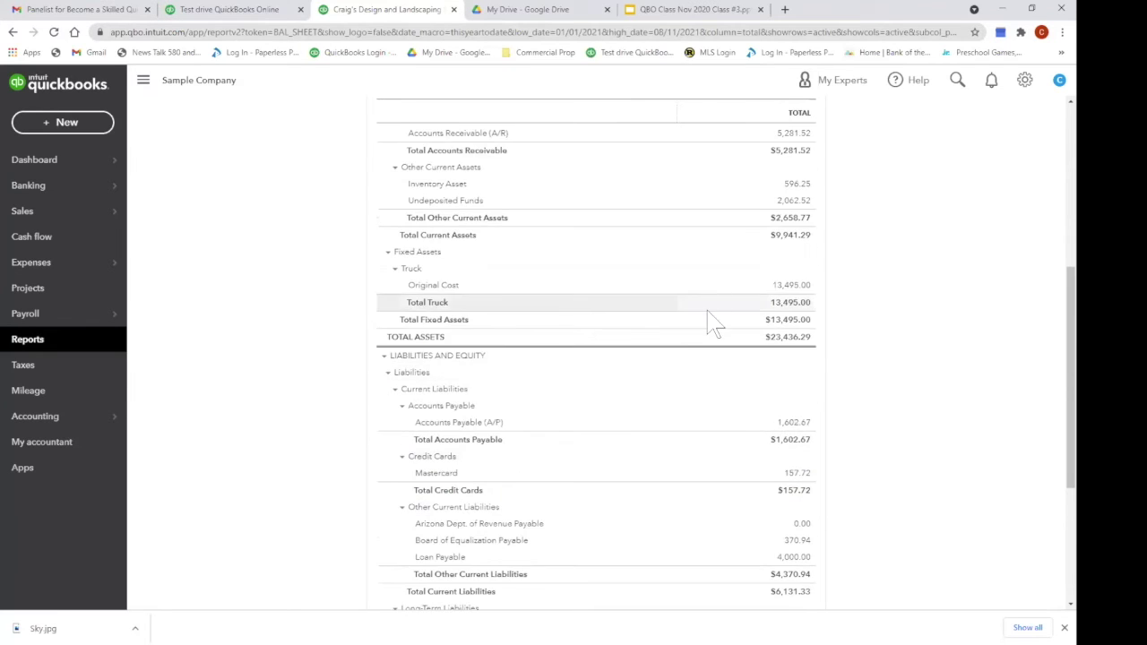
scroll(713, 324, up, 5)
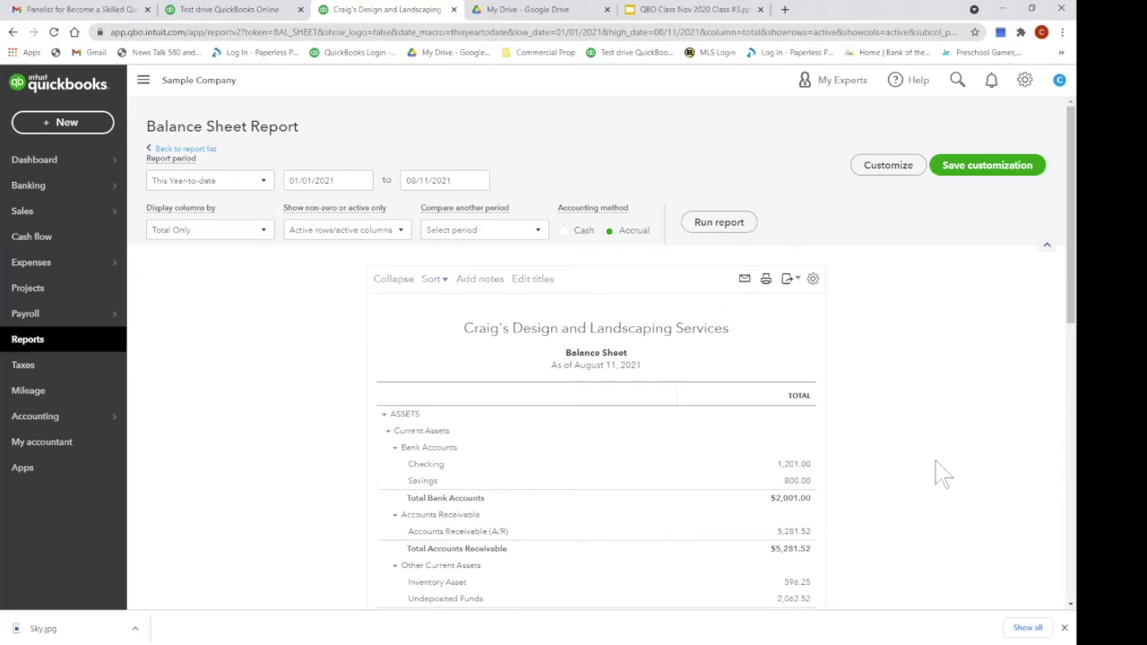
scroll(852, 444, down, 3)
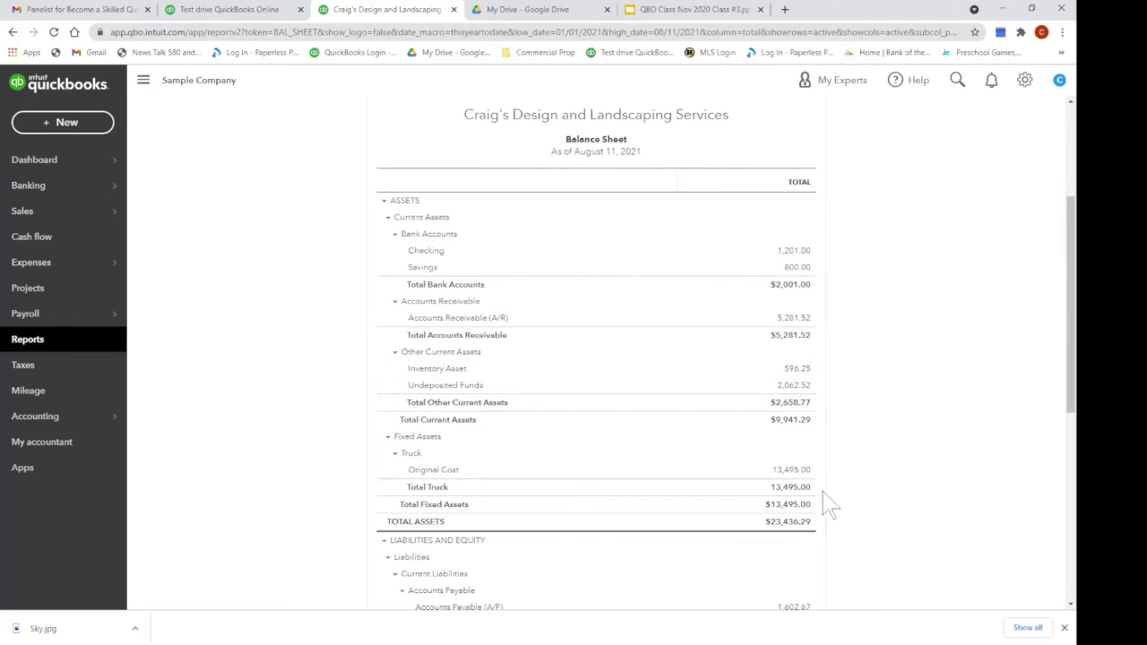
scroll(914, 469, down, 3)
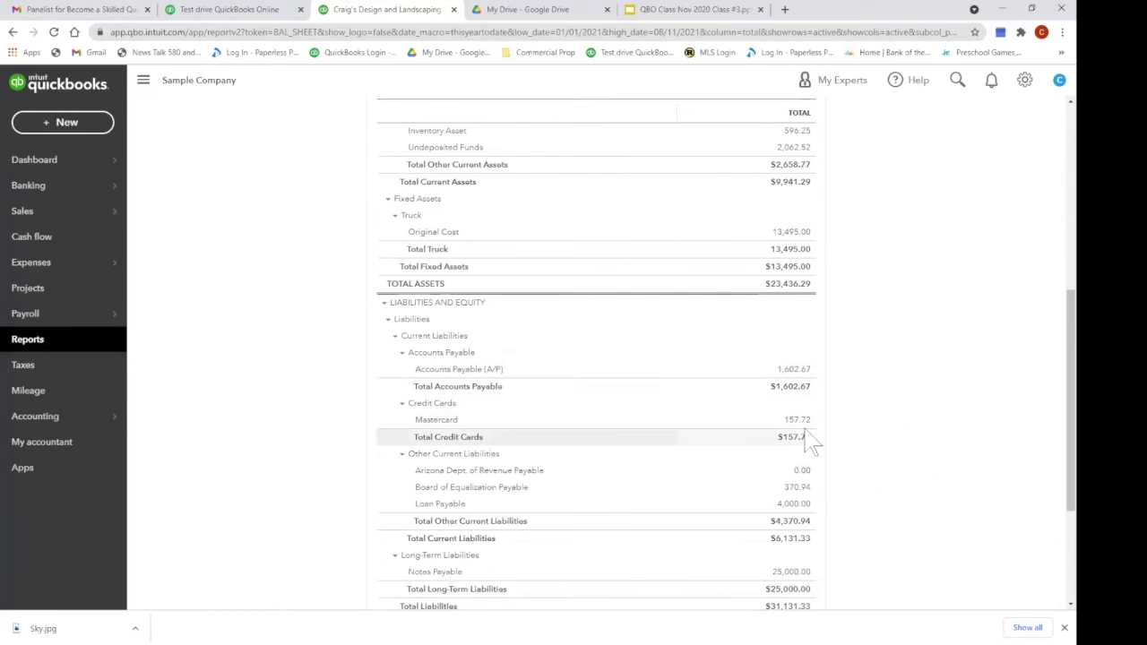
scroll(896, 487, down, 3)
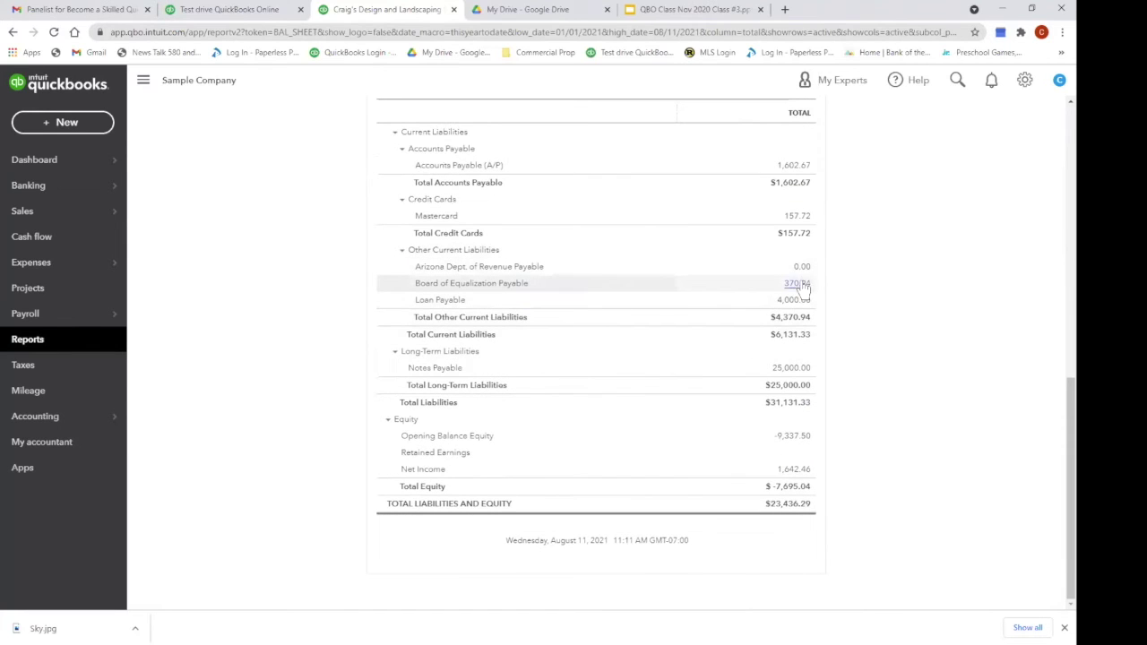
scroll(973, 422, up, 3)
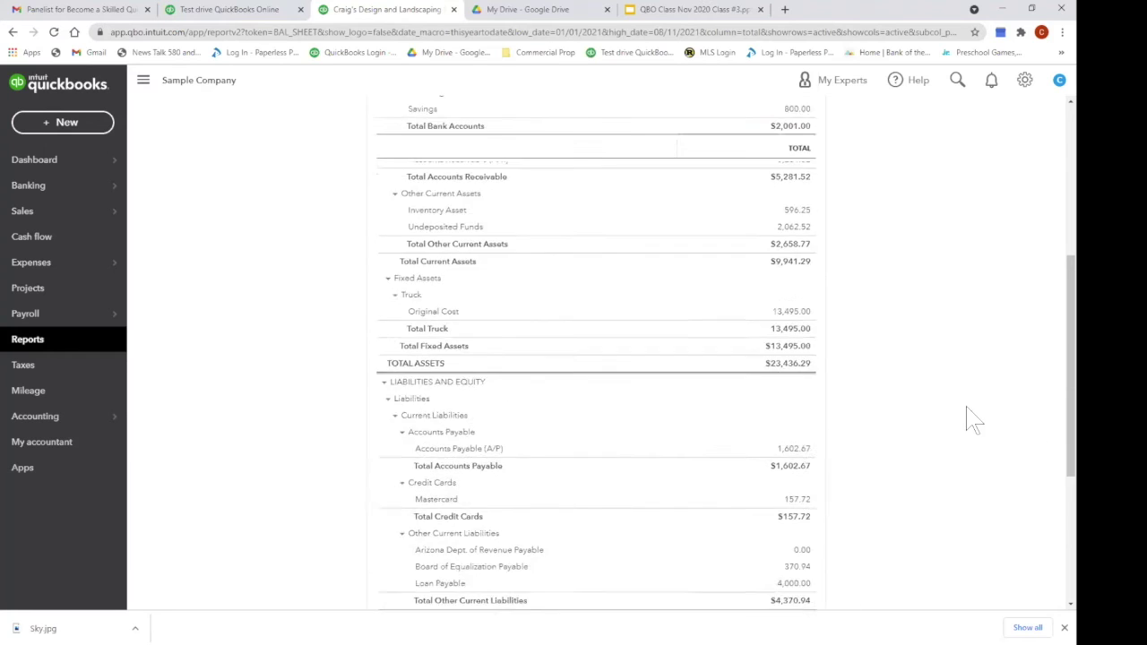
scroll(972, 421, up, 4)
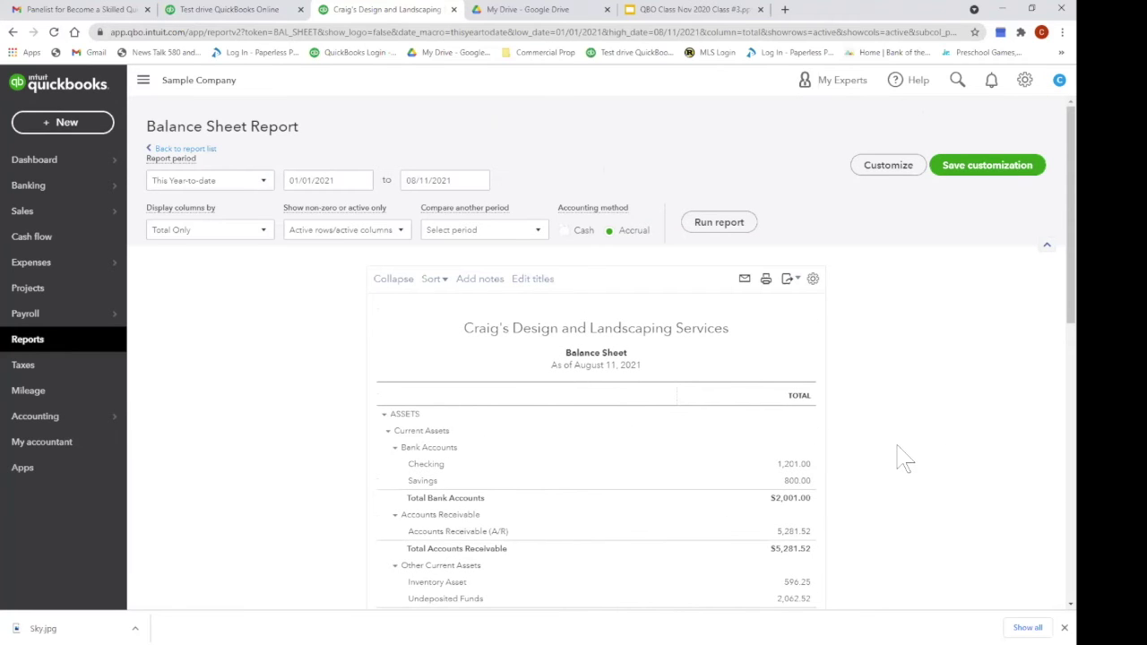
- View the customization options available for the Balance Sheet without changing any of them
scroll(904, 460, down, 2)
scroll(905, 462, up, 2)
click(888, 166)
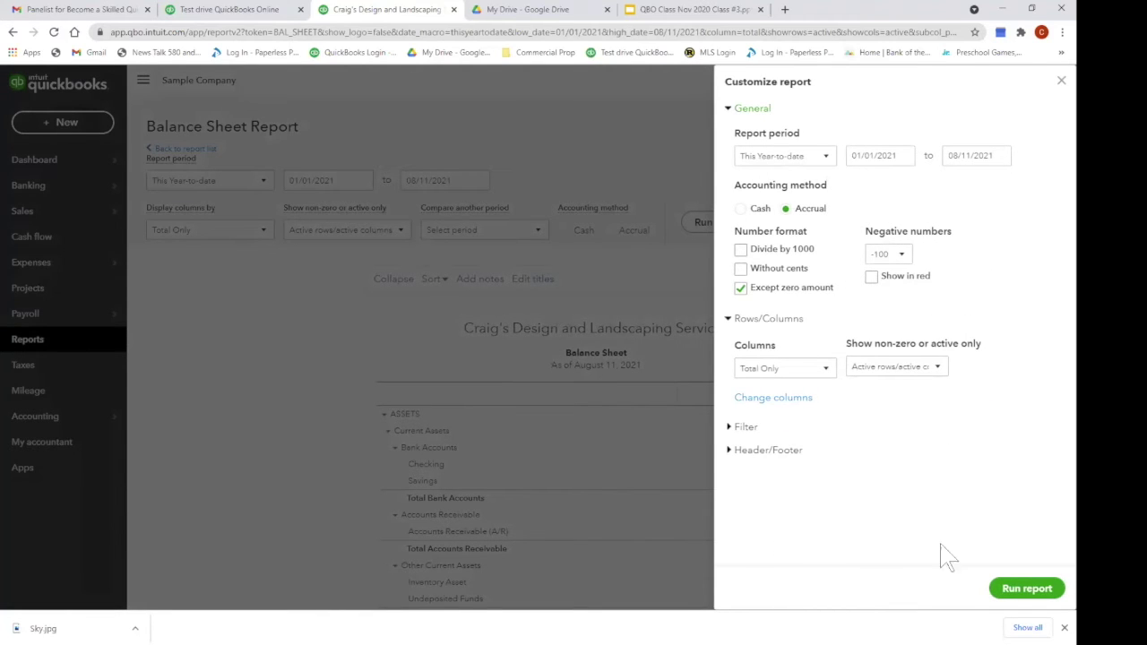
click(1060, 83)
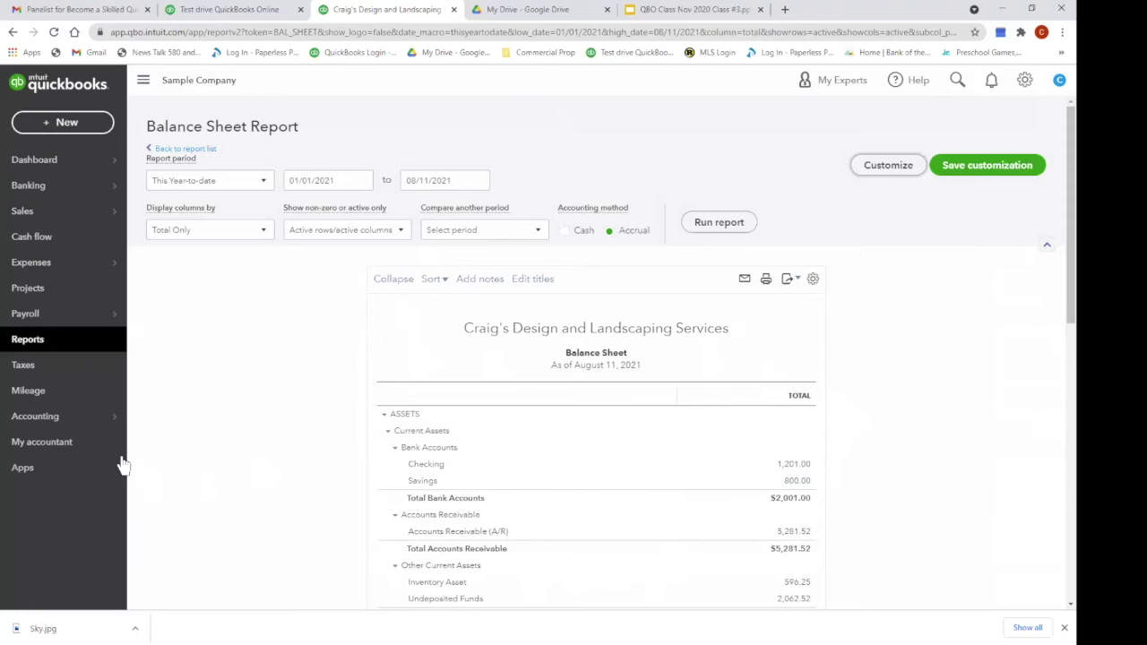
- Open the Statement of Cash Flows from the Business overview reports and review its operating, investing and financing activities
click(72, 341)
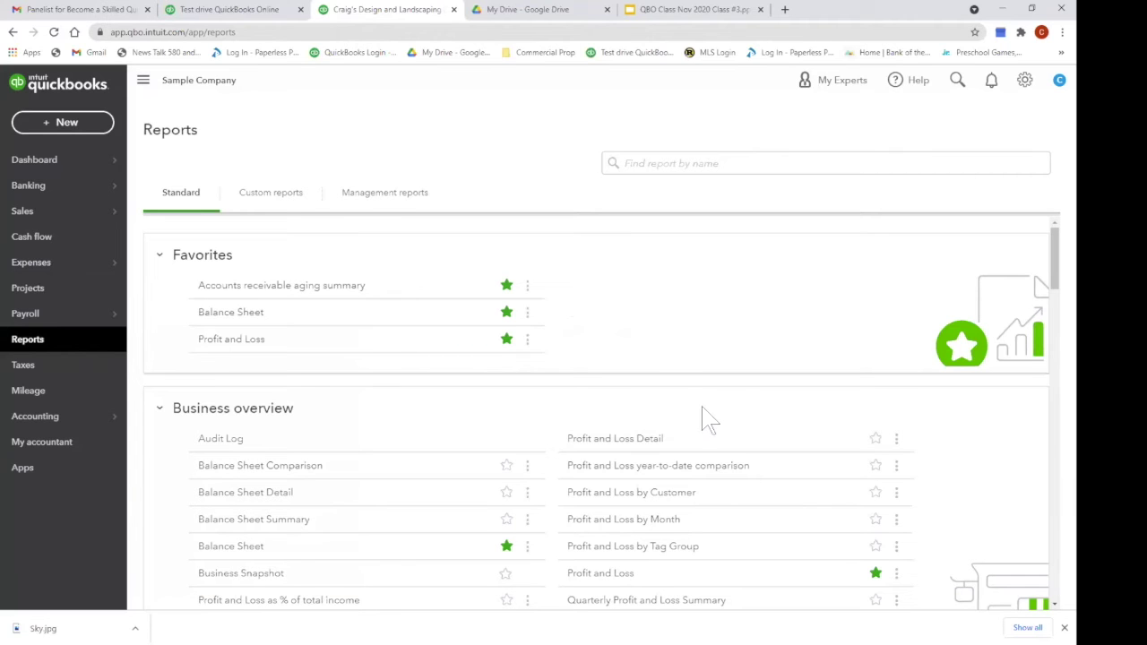
scroll(708, 412, down, 3)
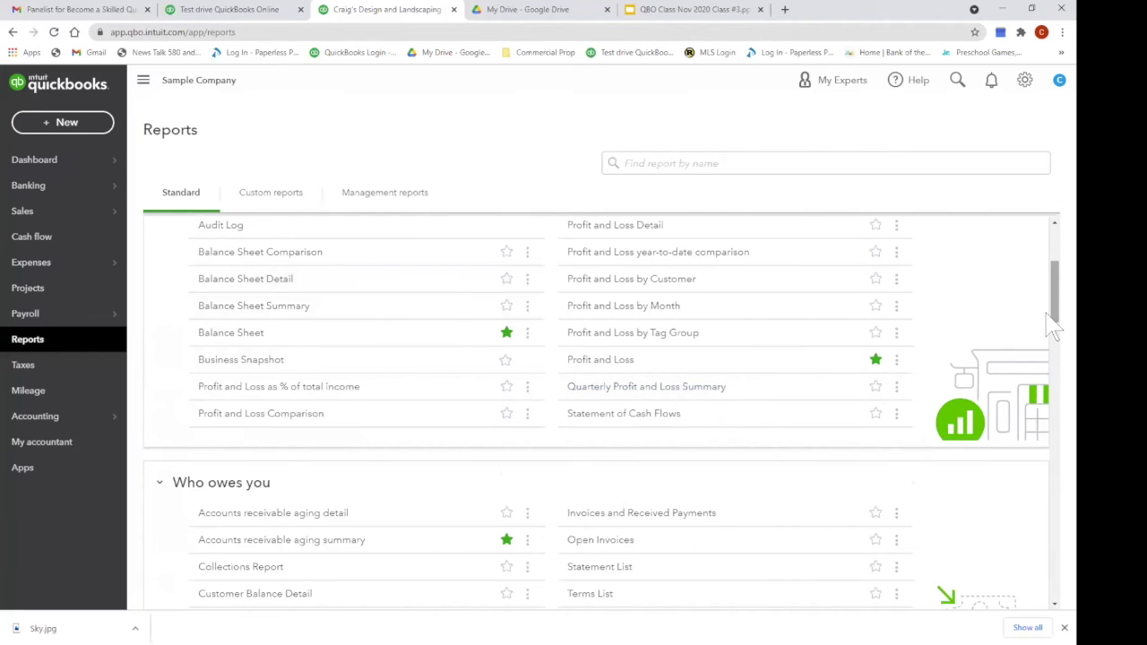
scroll(1053, 310, up, 1)
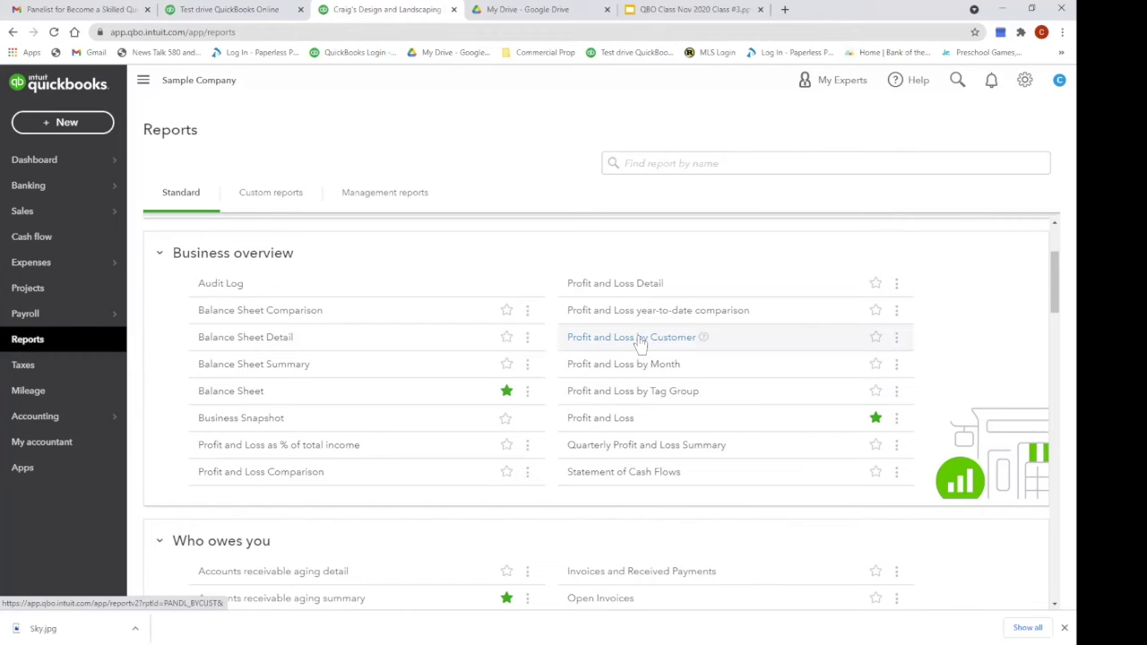
click(652, 489)
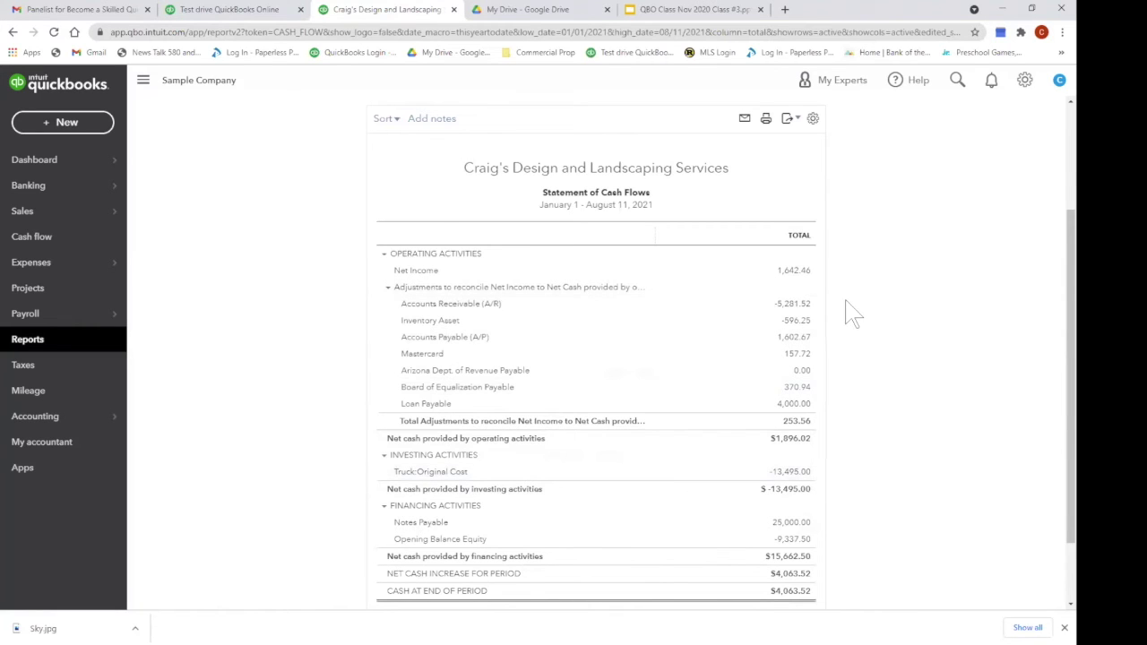
scroll(851, 310, down, 1)
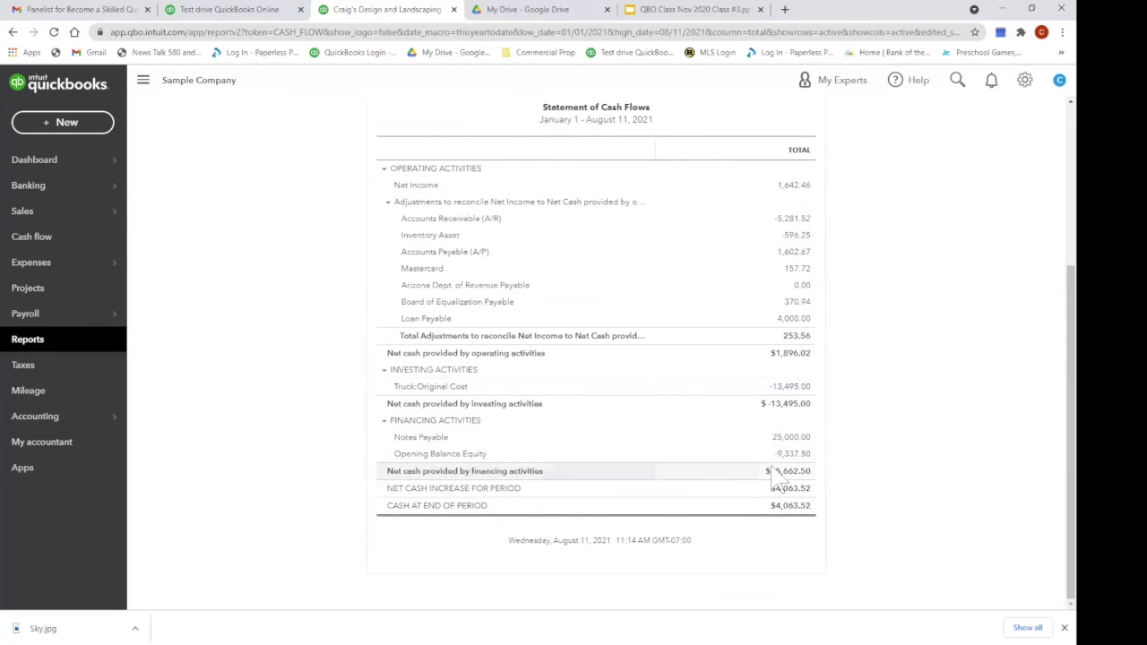
scroll(436, 225, up, 5)
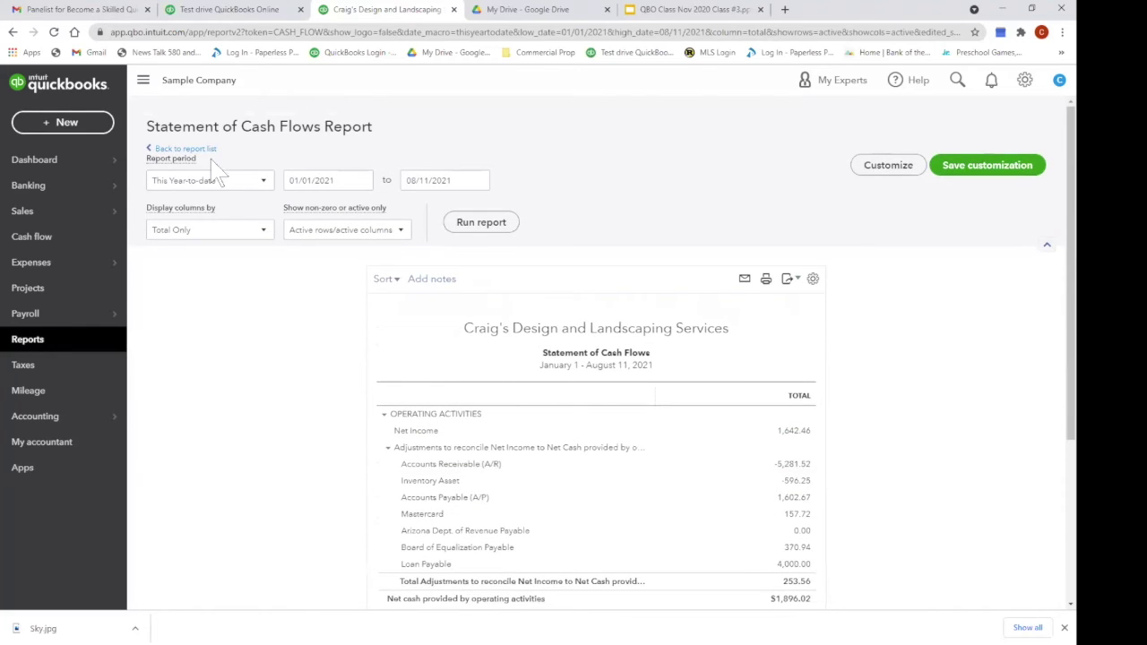
- Return to the report list and run the Statement List report from the Who owes you section without grouping
click(174, 149)
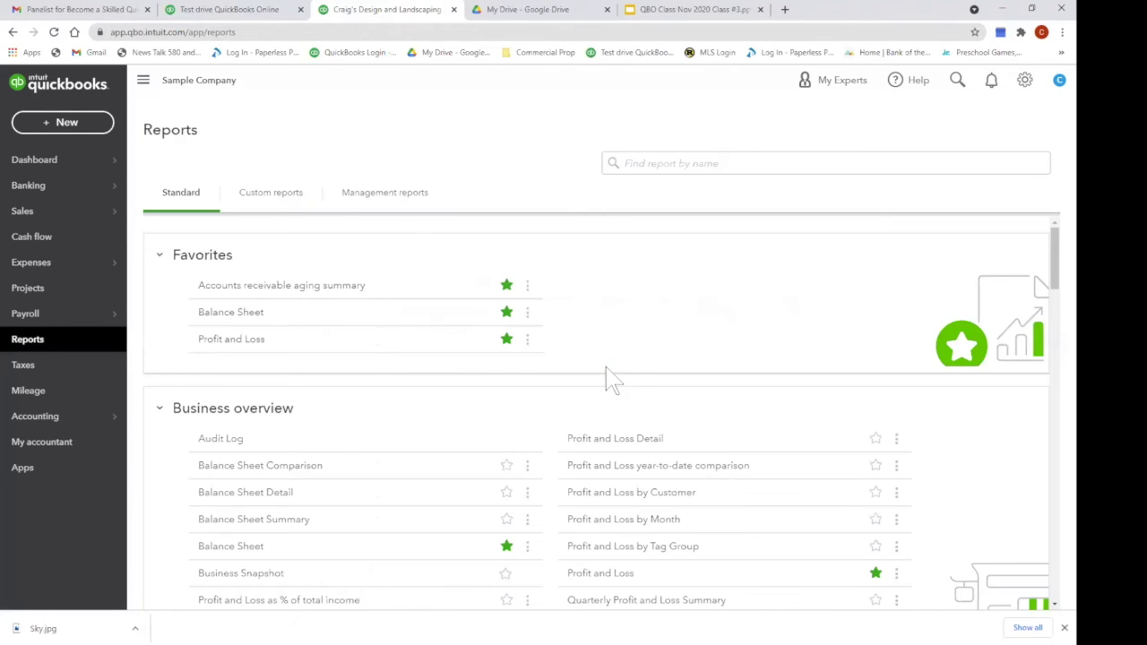
scroll(671, 410, down, 2)
scroll(674, 417, up, 2)
scroll(710, 343, down, 2)
scroll(709, 340, down, 2)
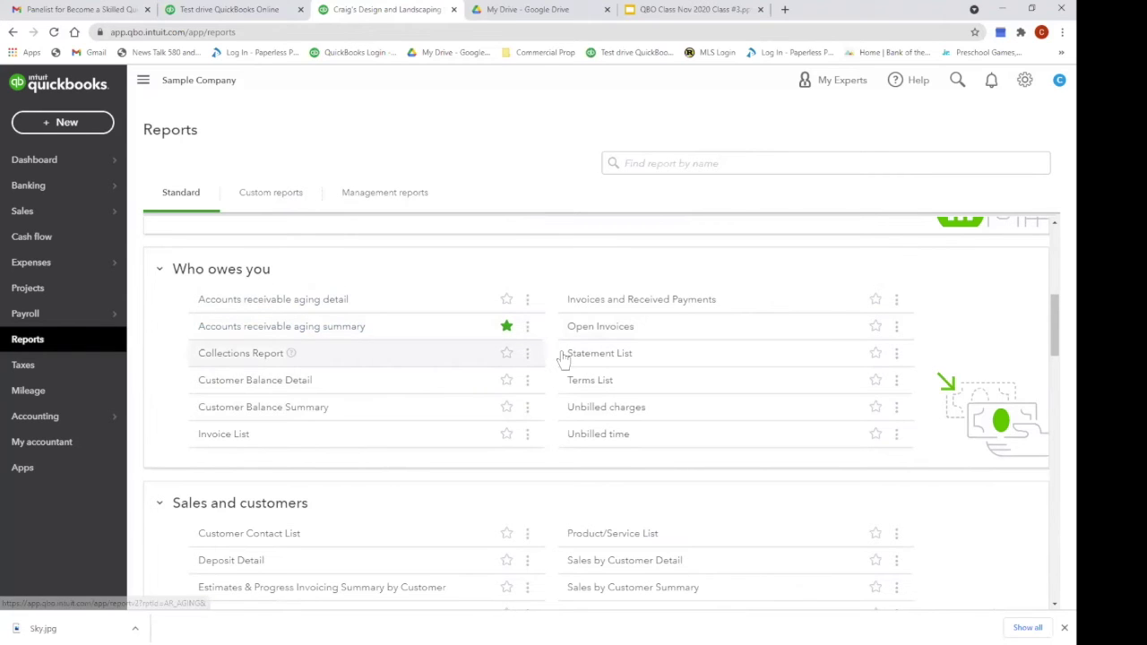
click(592, 356)
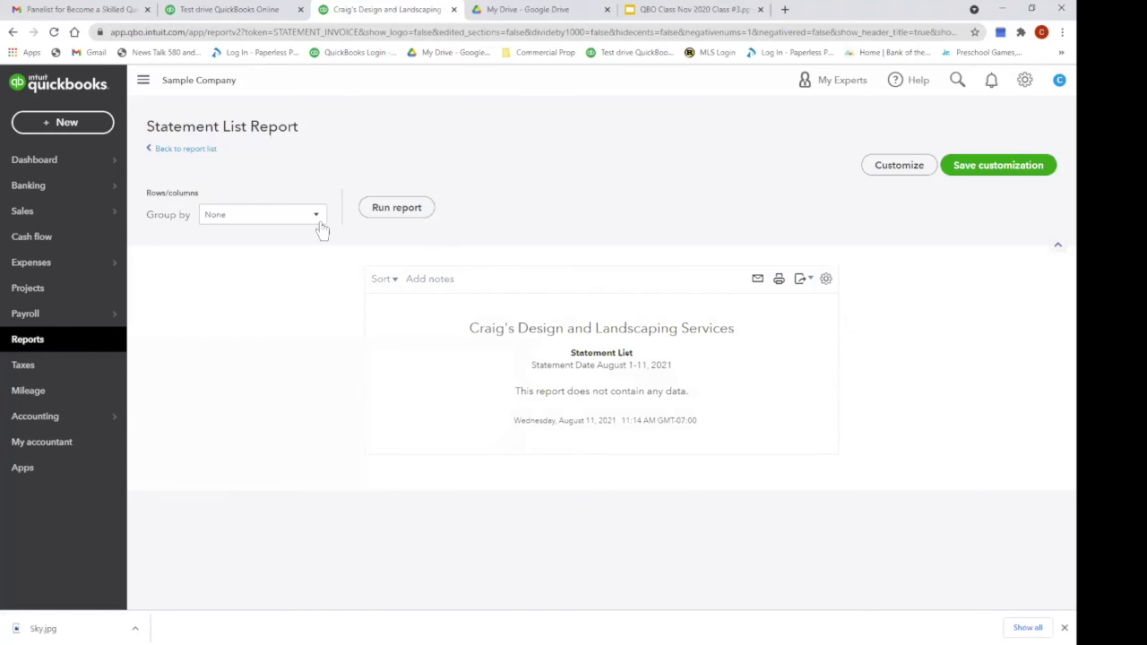
click(415, 219)
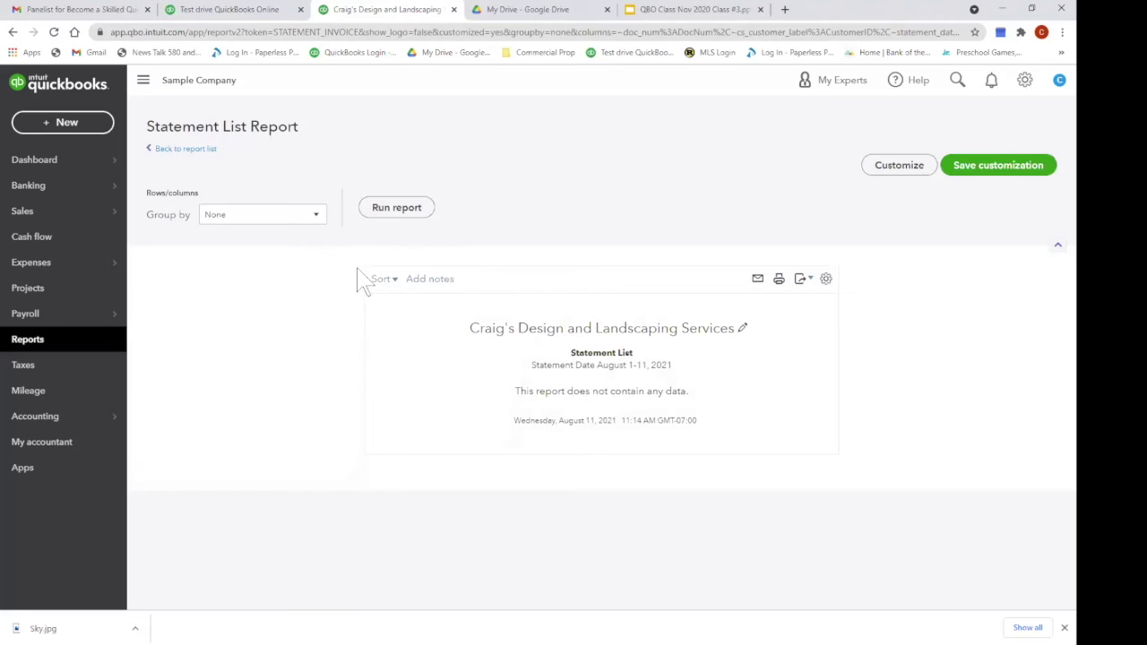
- Return to the report list, open the Open Invoices report from the Who owes you section and review its invoices
click(199, 150)
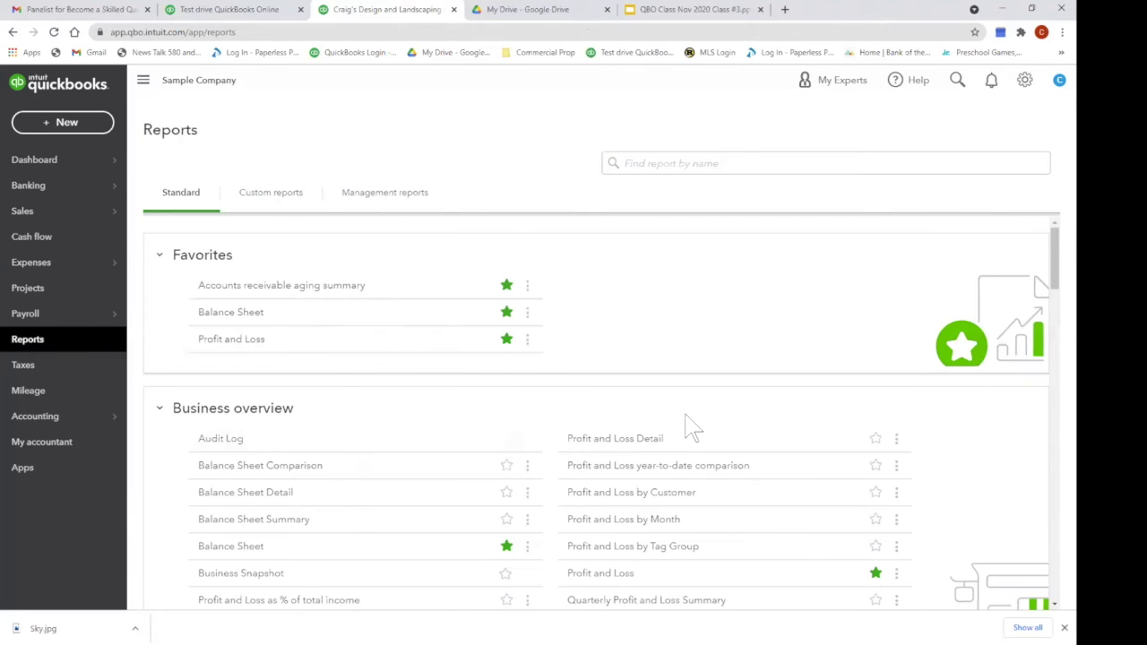
scroll(687, 428, down, 3)
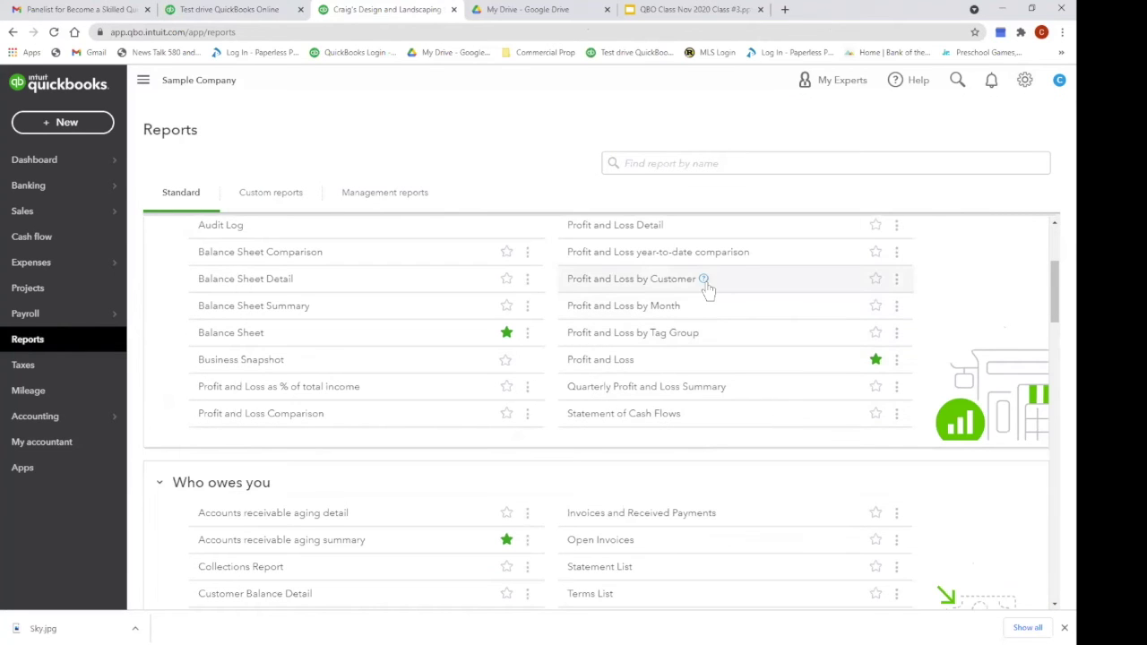
scroll(712, 341, down, 3)
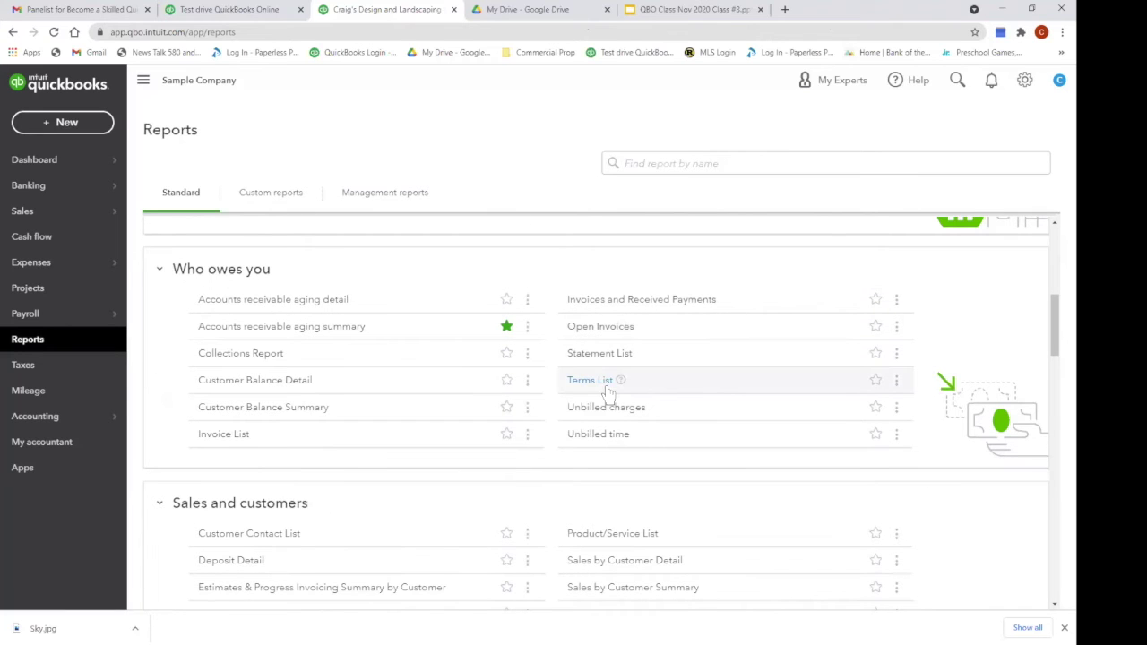
click(617, 333)
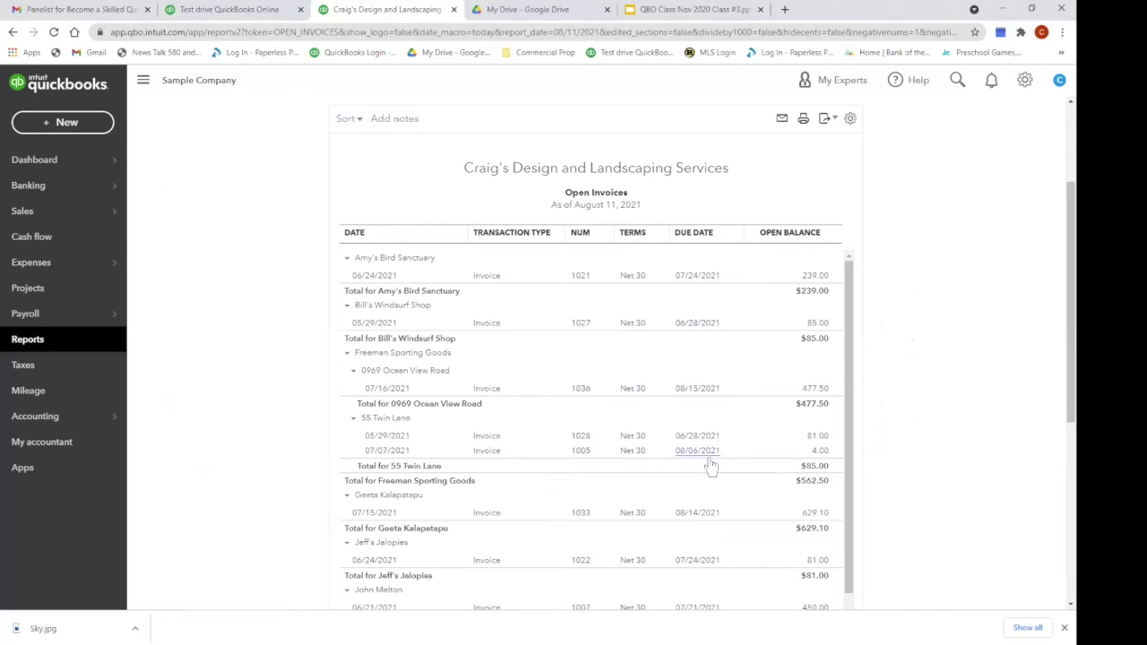
scroll(708, 433, down, 3)
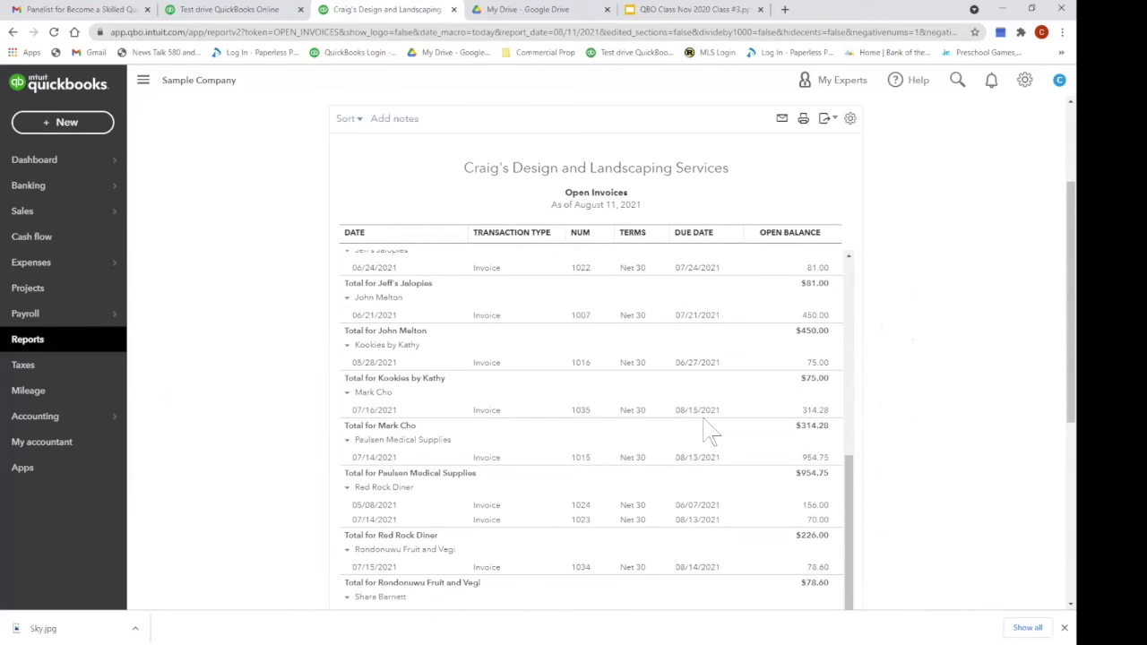
scroll(708, 433, down, 2)
scroll(708, 433, up, 10)
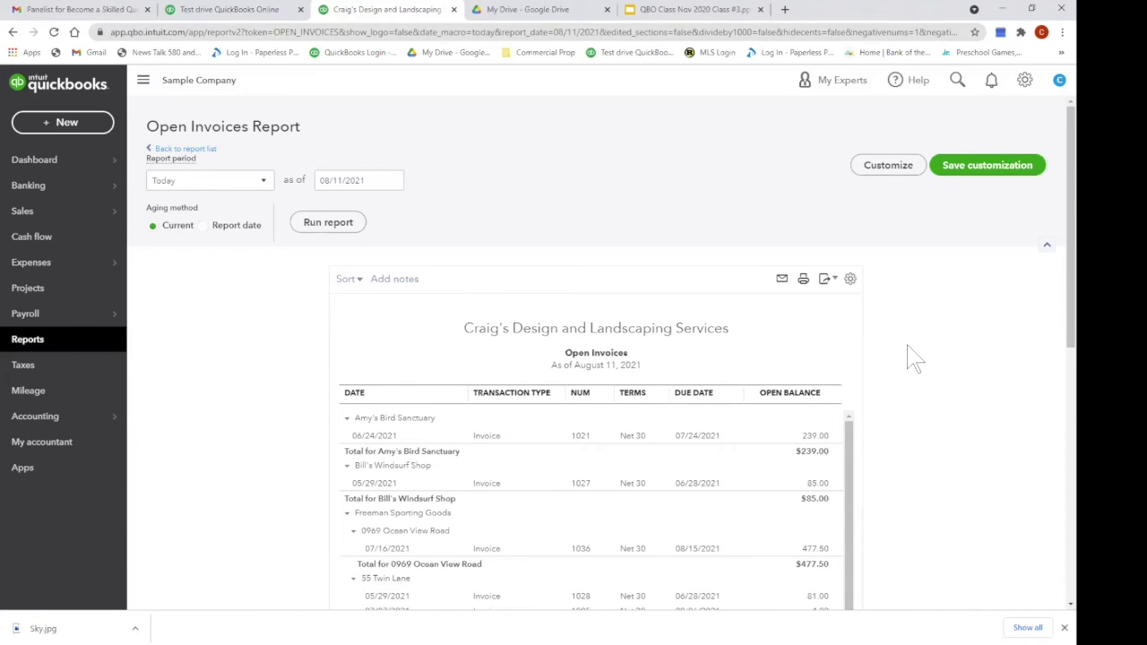
- View the Bill's Windsurf Shop invoice dated 05/29/2021 from the Open Invoices report, closing it without changes
scroll(914, 359, down, 3)
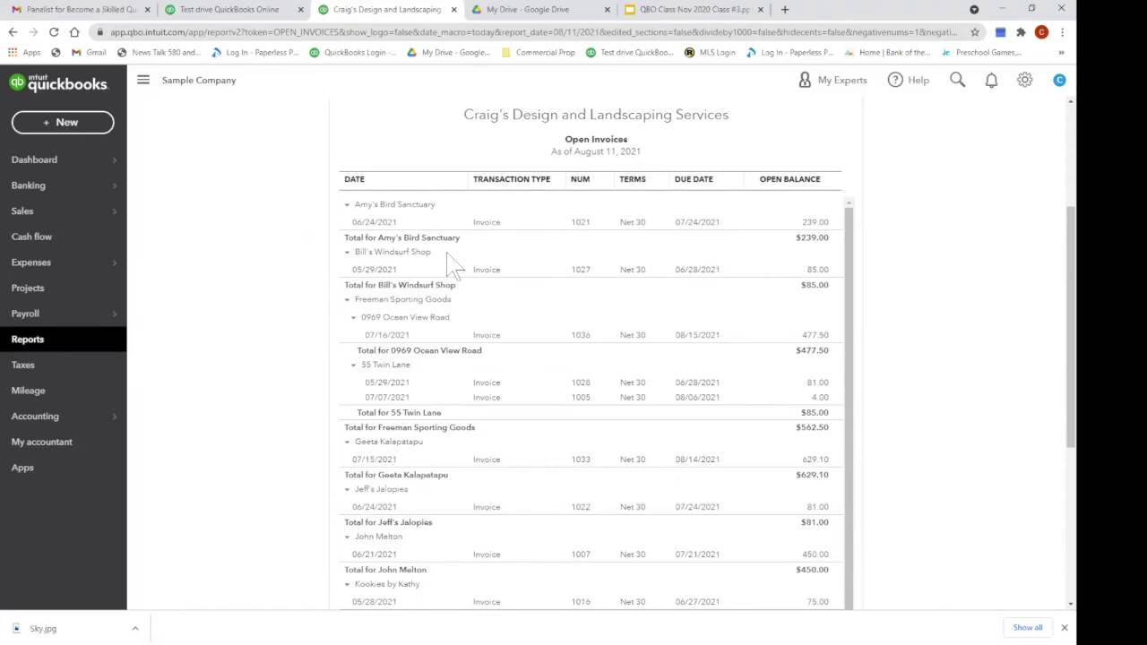
click(384, 270)
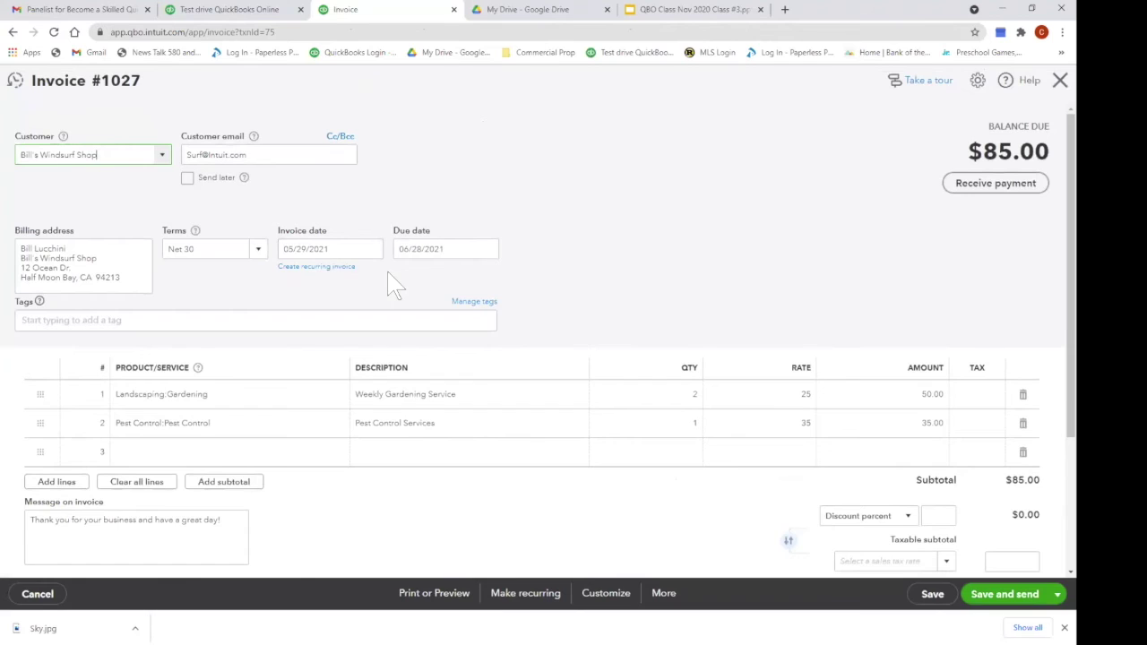
click(118, 154)
click(1059, 80)
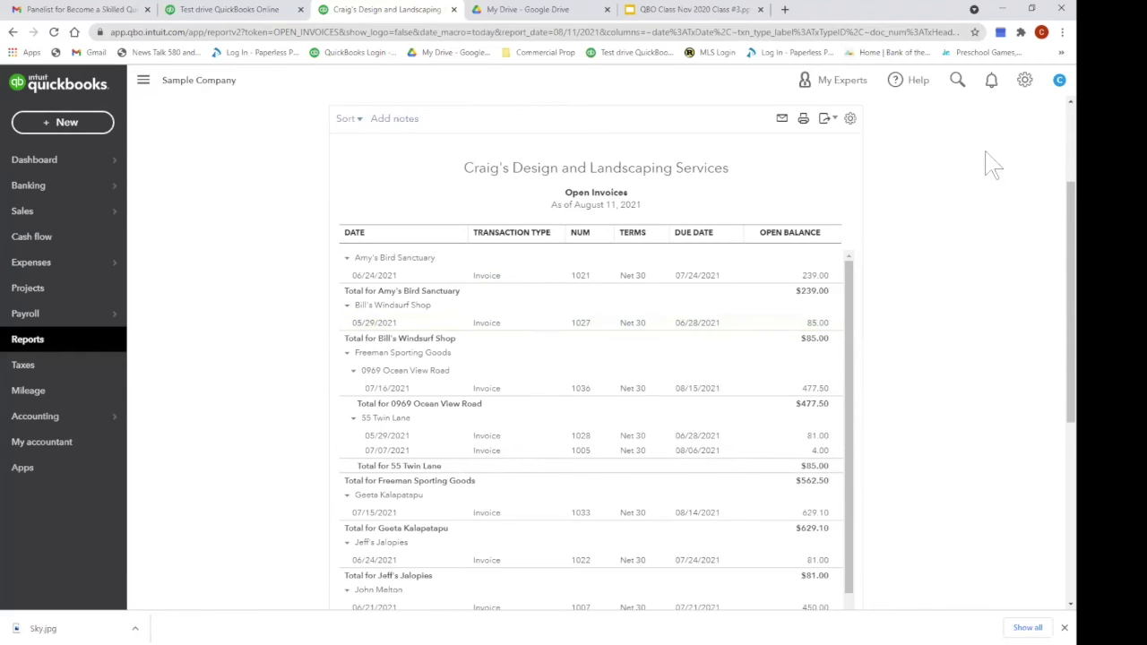
- Add a Phone column to the Open Invoices report and look through the customer entries
click(850, 120)
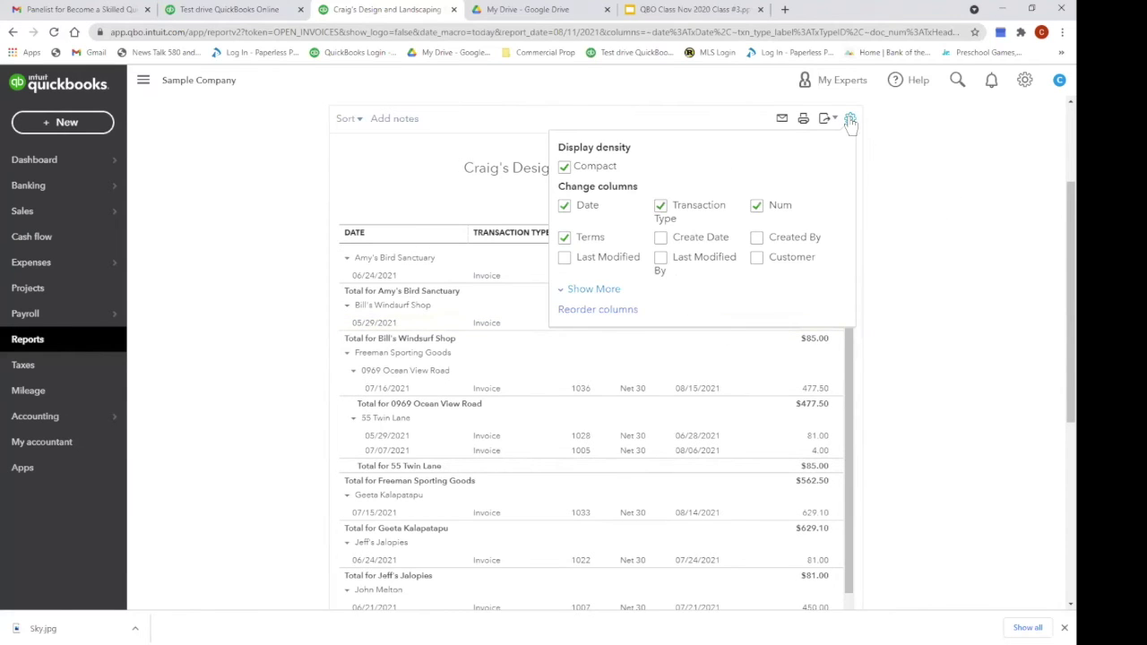
click(599, 290)
click(564, 290)
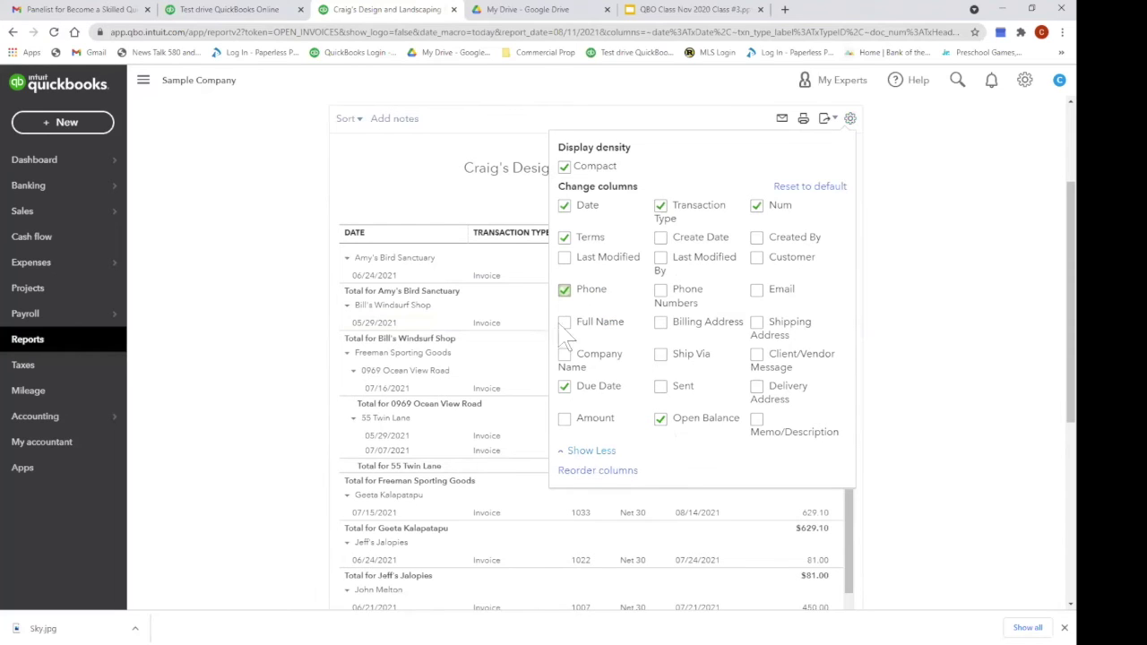
click(597, 452)
click(973, 348)
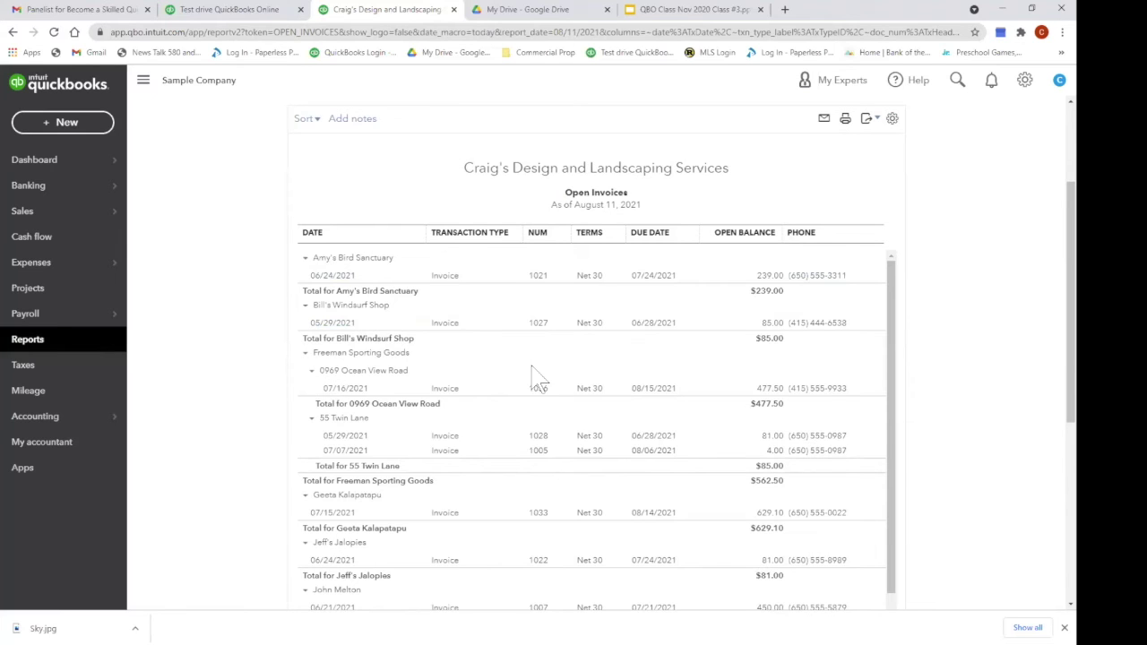
scroll(532, 377, down, 3)
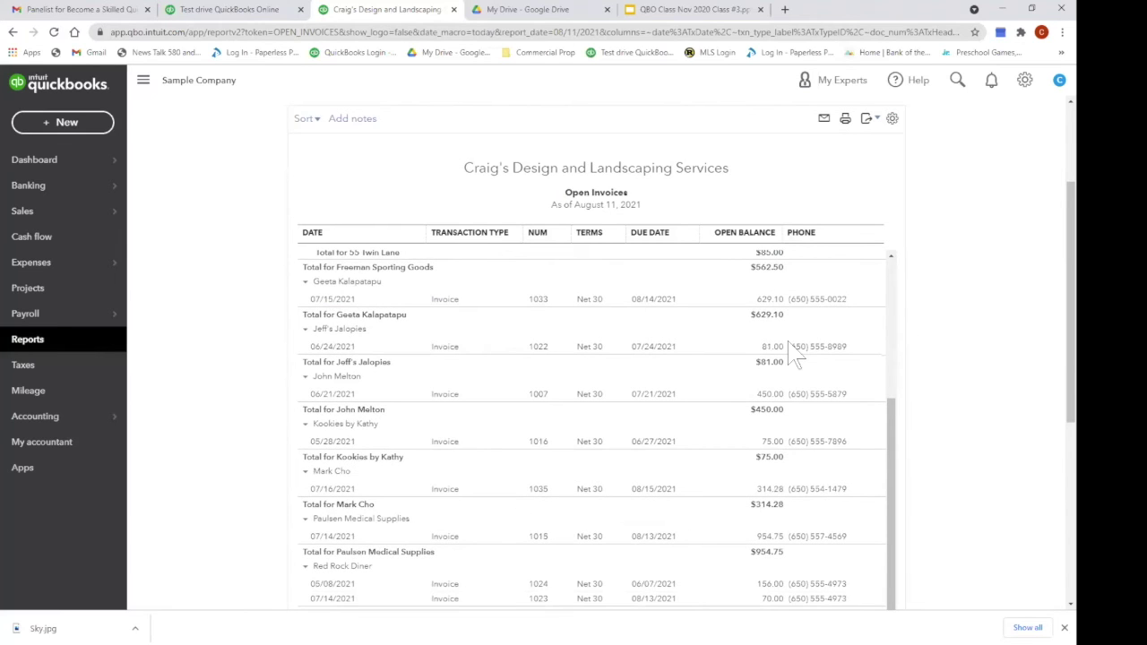
scroll(729, 410, up, 3)
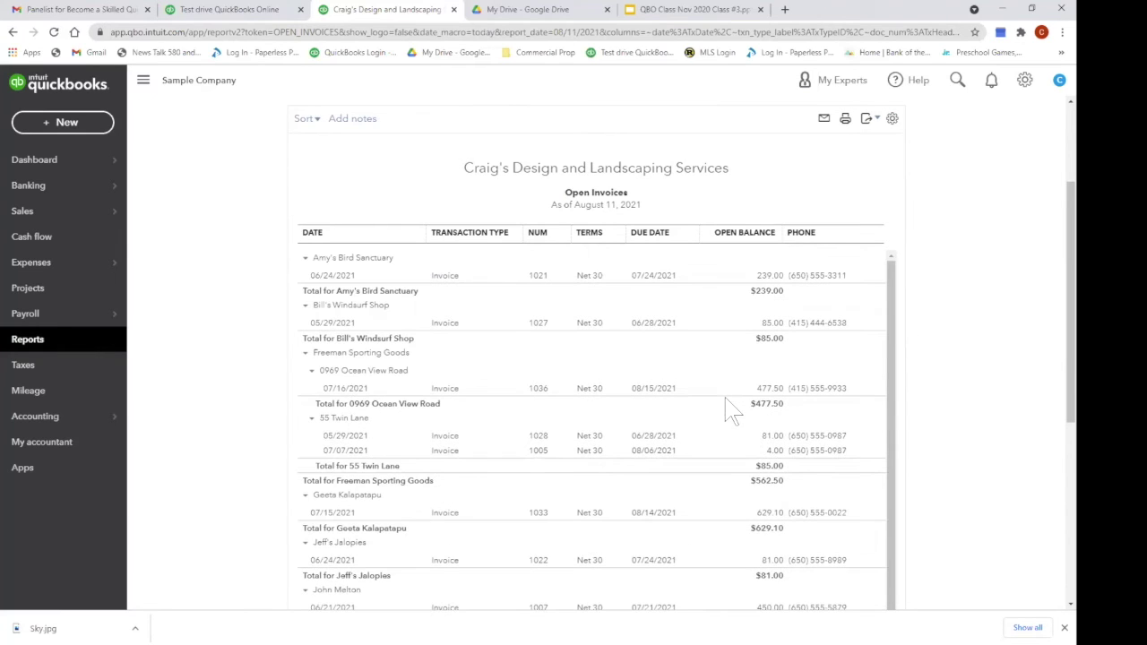
- Turn off the compact display density for the Open Invoices report
click(893, 119)
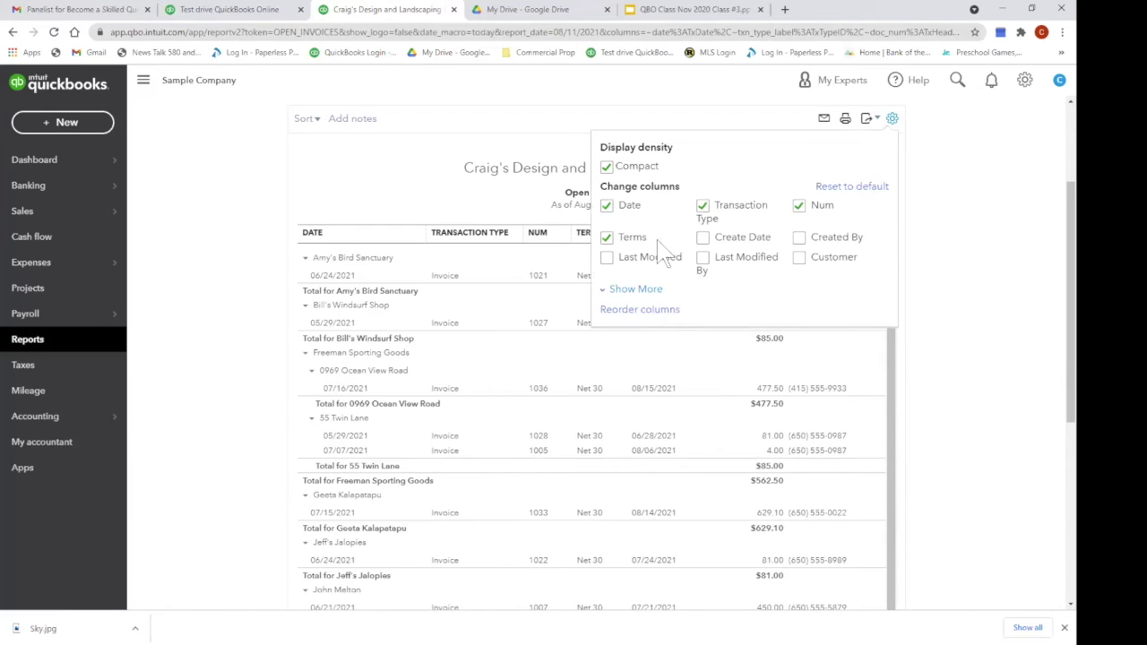
click(607, 167)
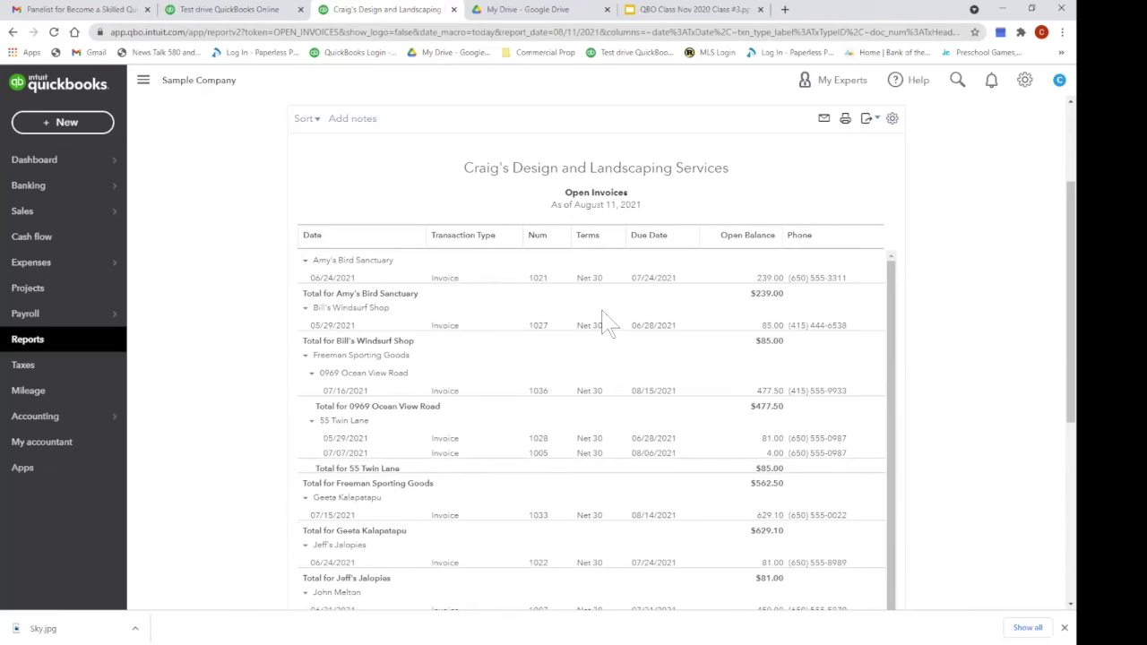
scroll(605, 323, down, 3)
- Save the customized Open Invoices report under the name "A/R Call List" without a group or sharing
scroll(605, 323, up, 5)
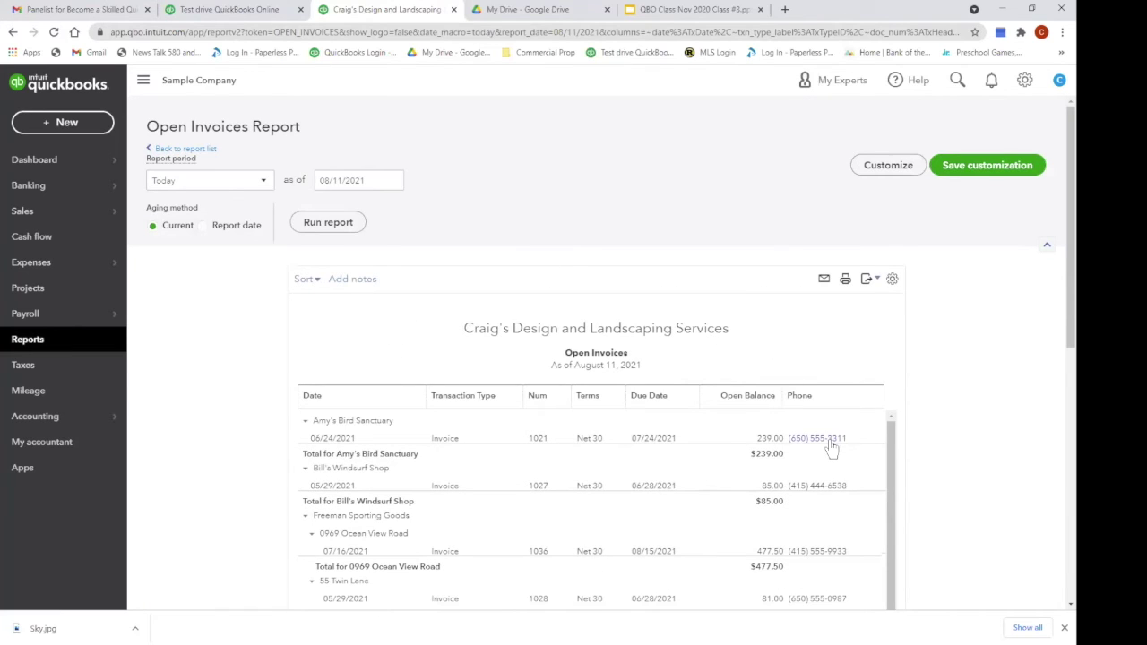
click(985, 168)
click(943, 224)
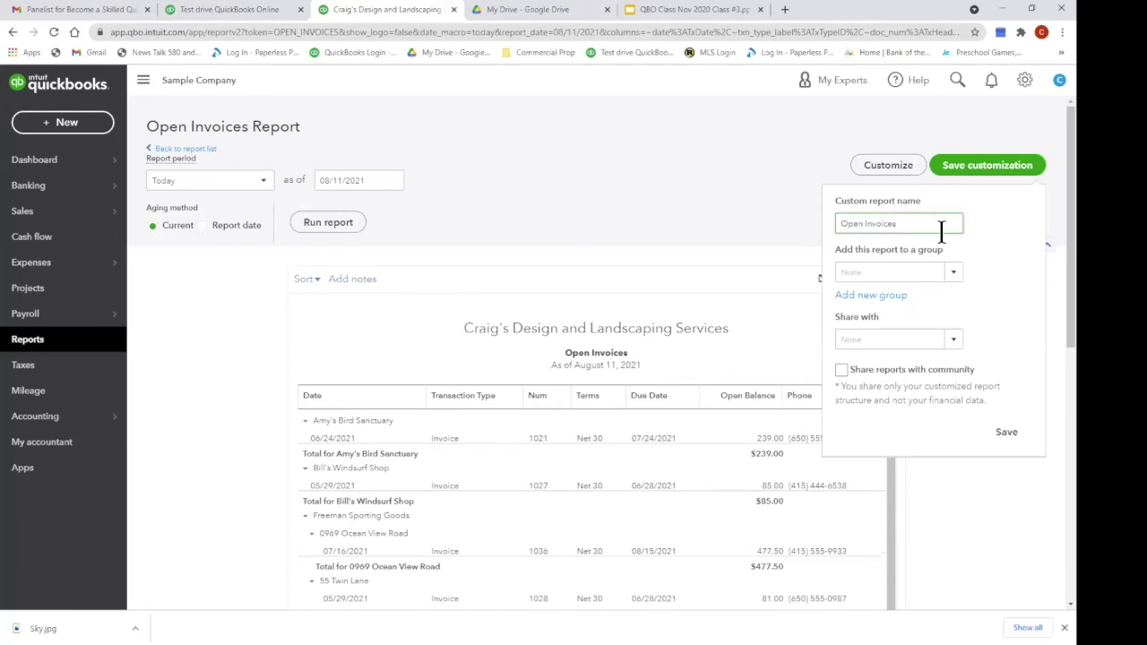
drag(912, 223, 834, 229)
text(A)
click(1007, 434)
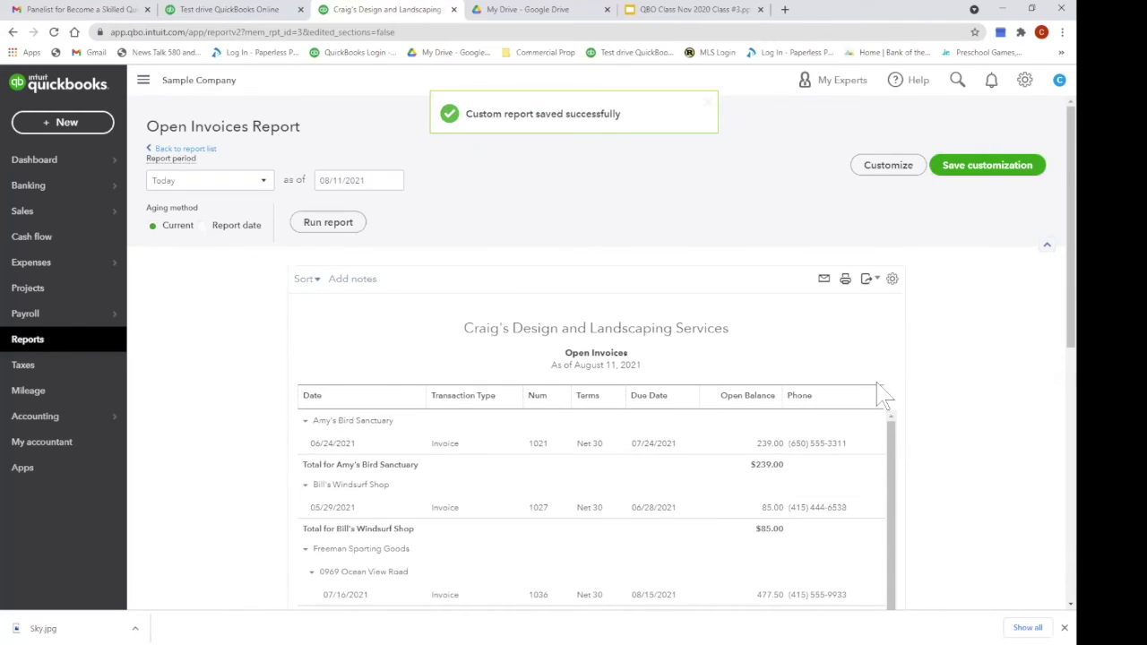
- Go to the custom reports, check the actions available for A/R Call List, and open that saved report
scroll(879, 391, down, 2)
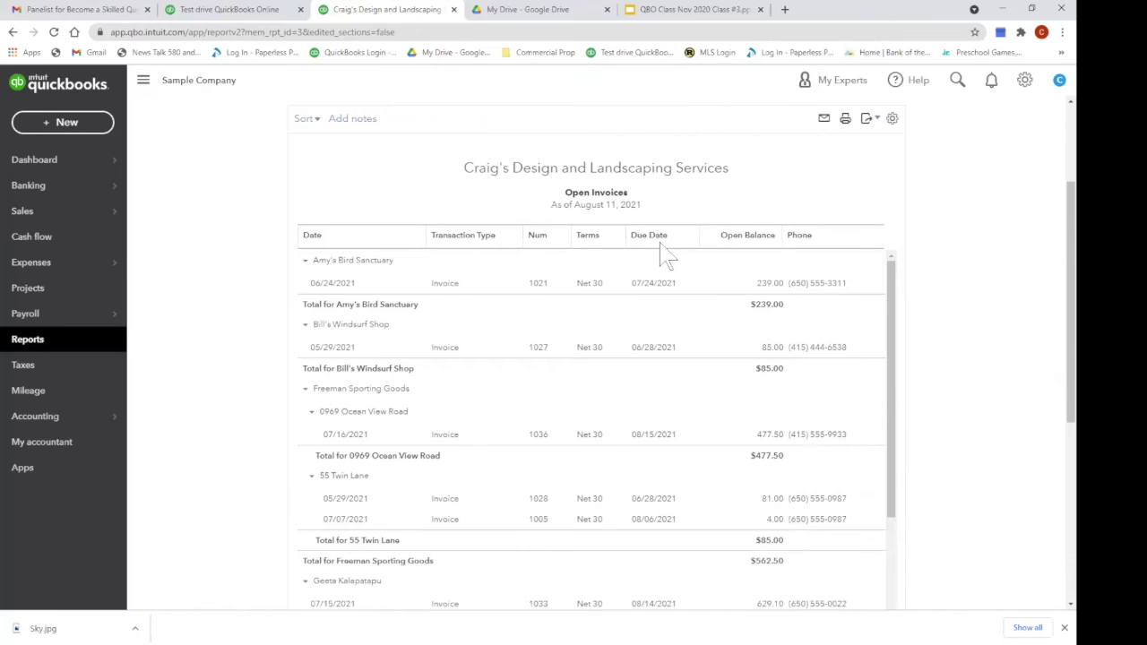
scroll(661, 256, up, 2)
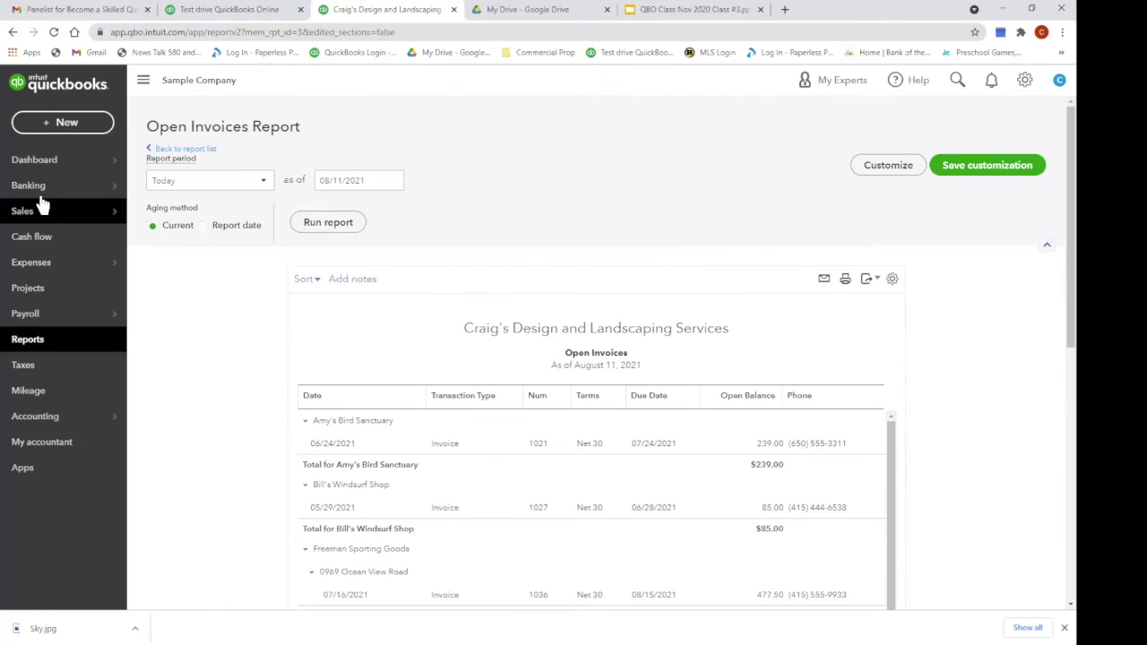
mouse_move(42, 192)
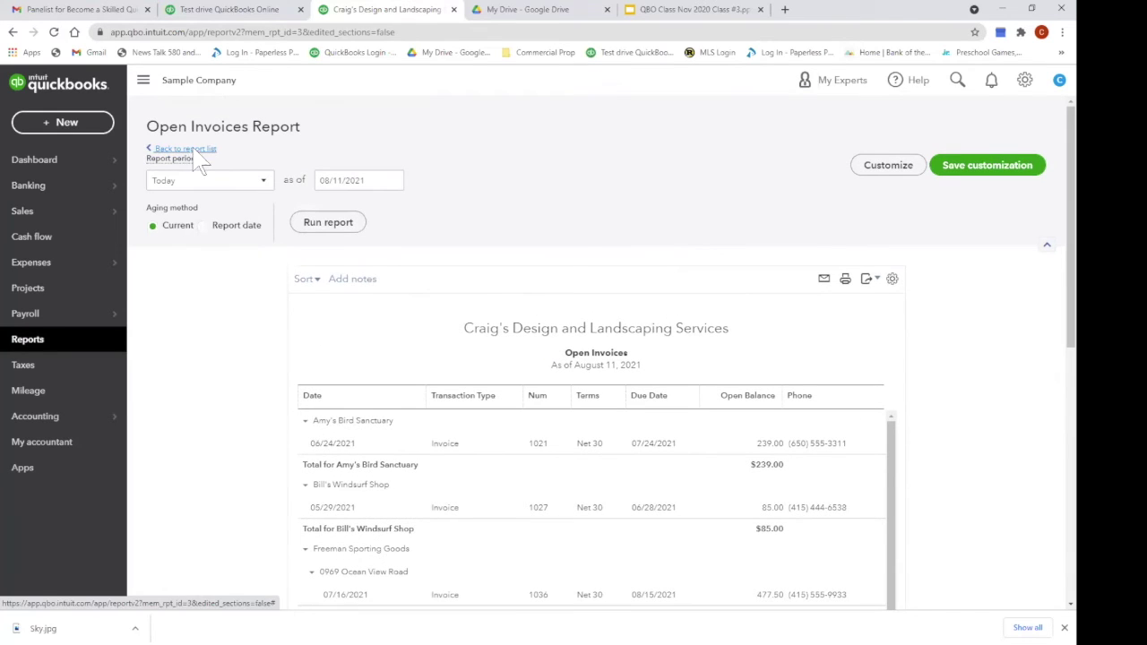
click(201, 158)
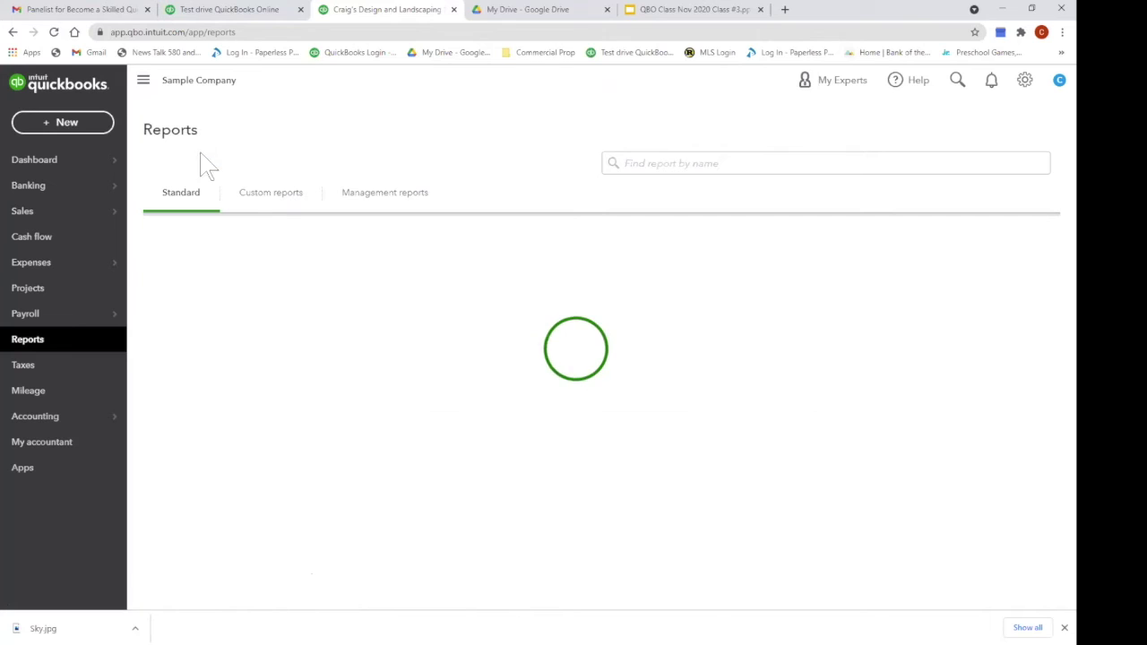
click(263, 199)
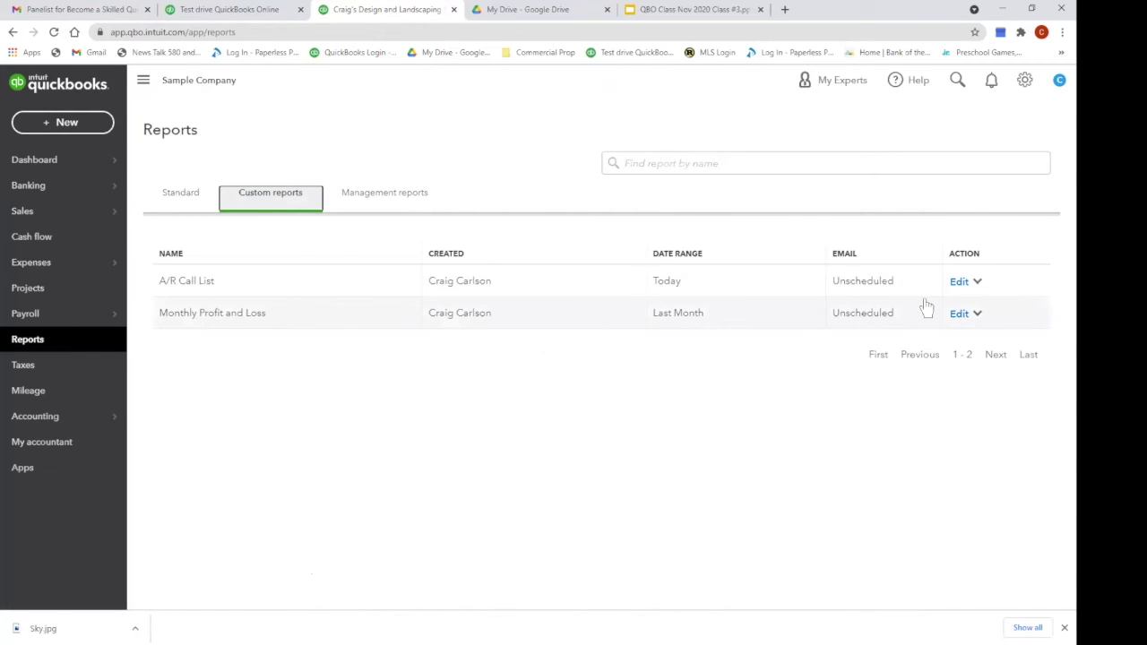
click(978, 283)
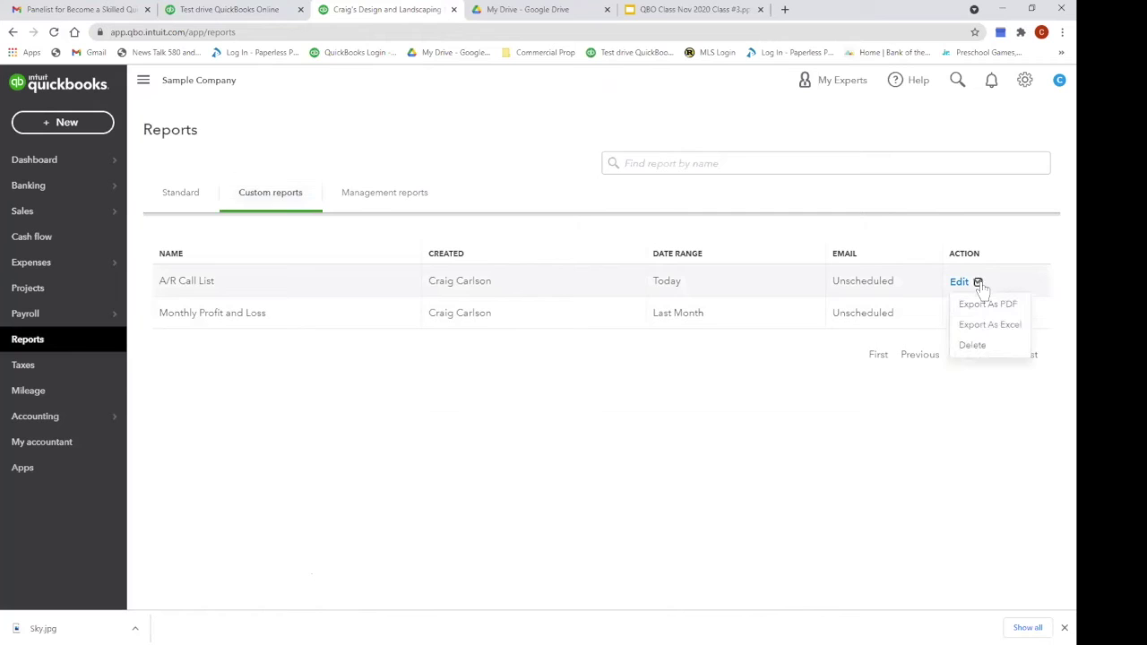
click(199, 282)
key(ctrl+a)
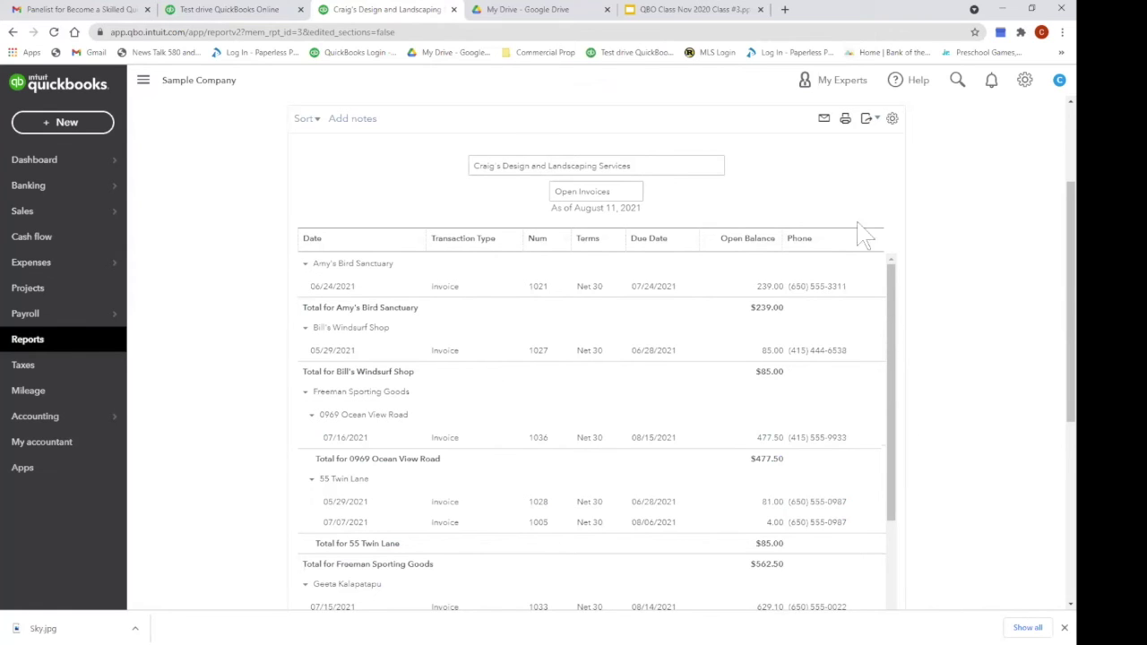
- Return to the standard reports and open Customer Balance Detail from the Who owes you section
scroll(190, 170, up, 2)
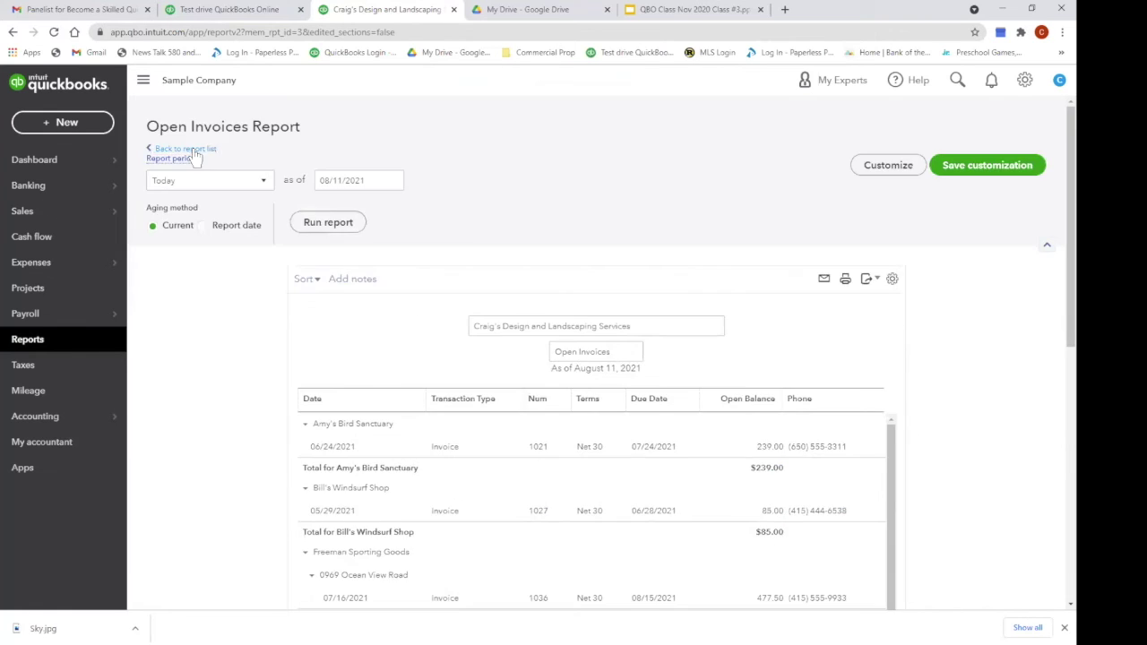
click(196, 150)
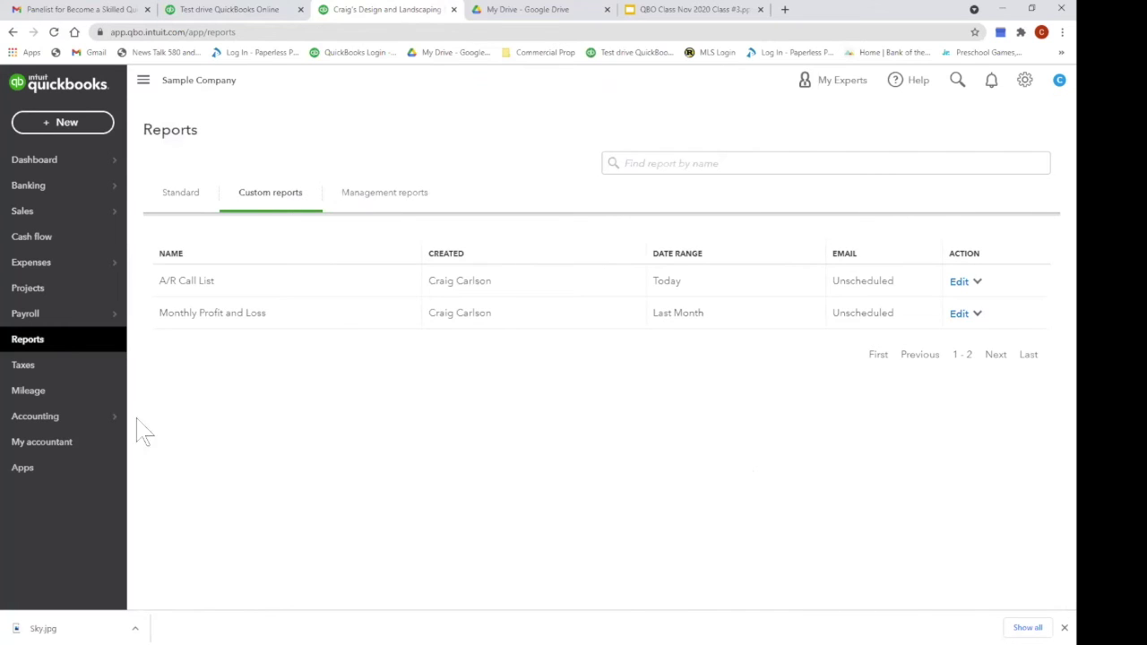
click(178, 193)
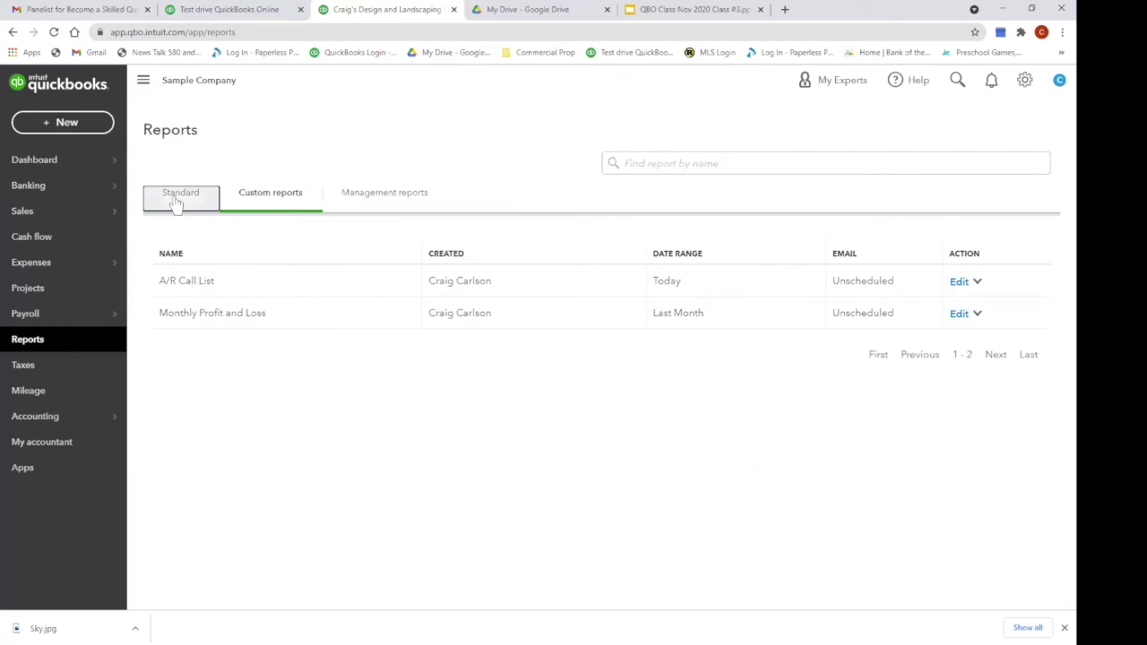
scroll(690, 452, down, 5)
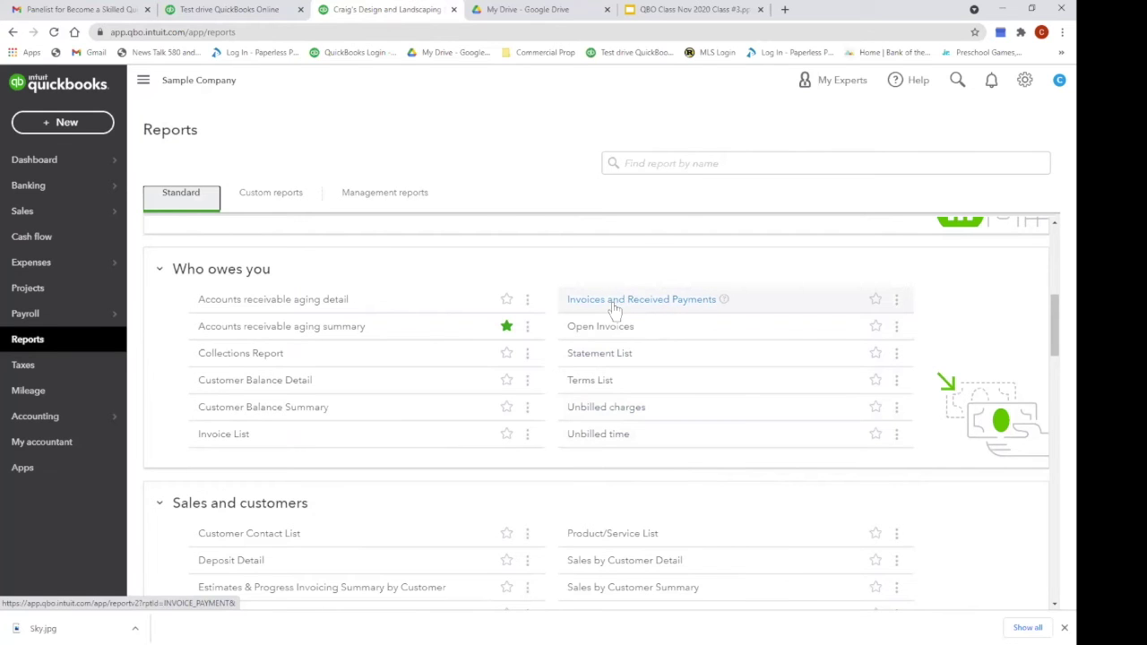
click(268, 388)
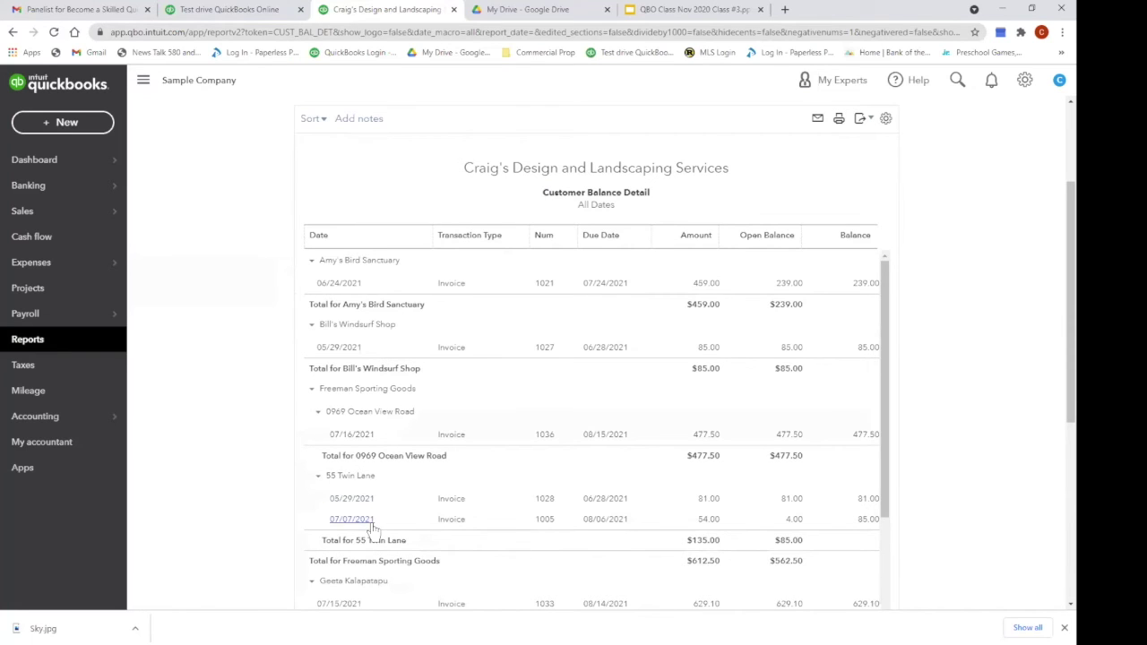
- Return to the standard reports list and open the Invoice List report from the Who owes you section
mouse_move(115, 183)
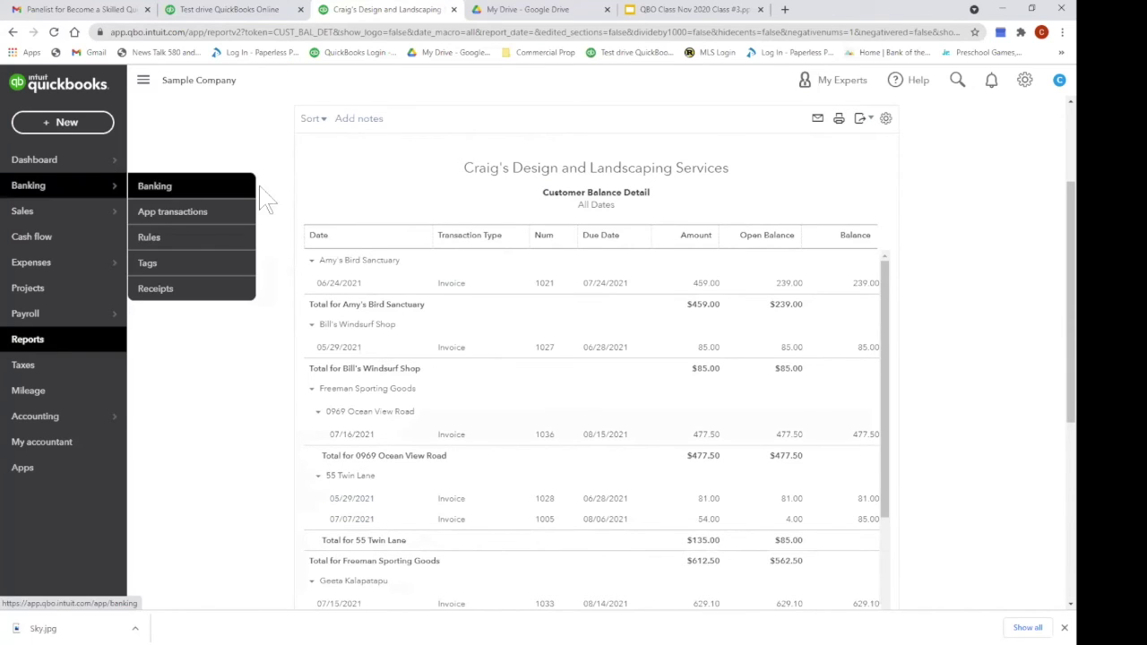
scroll(278, 197, up, 3)
click(190, 164)
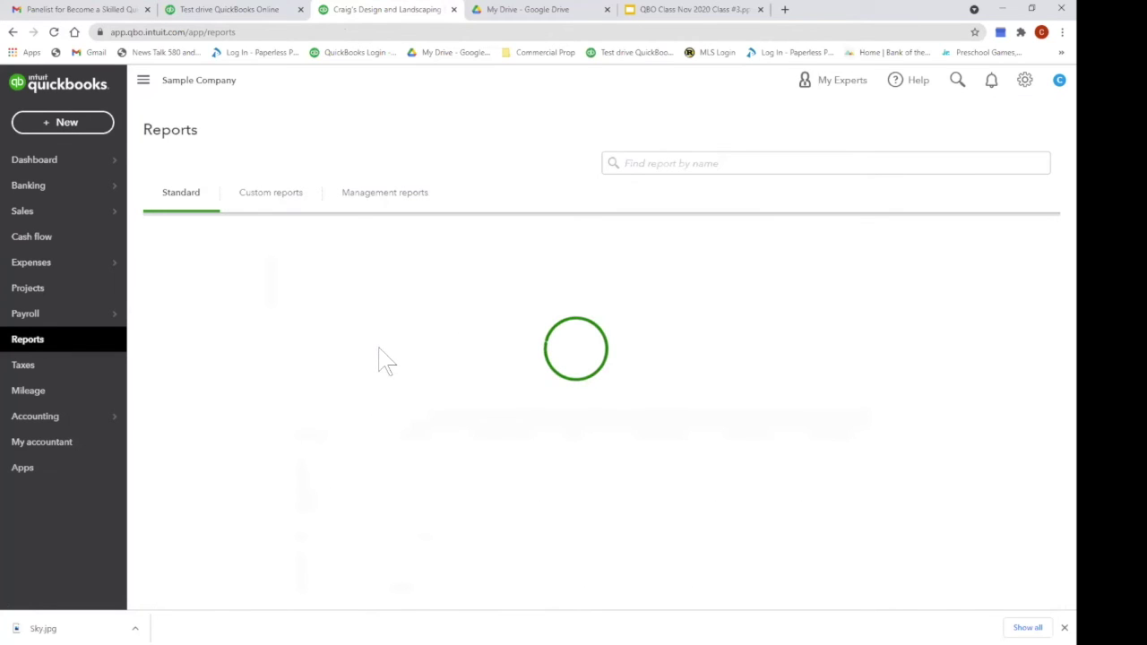
scroll(381, 358, down, 5)
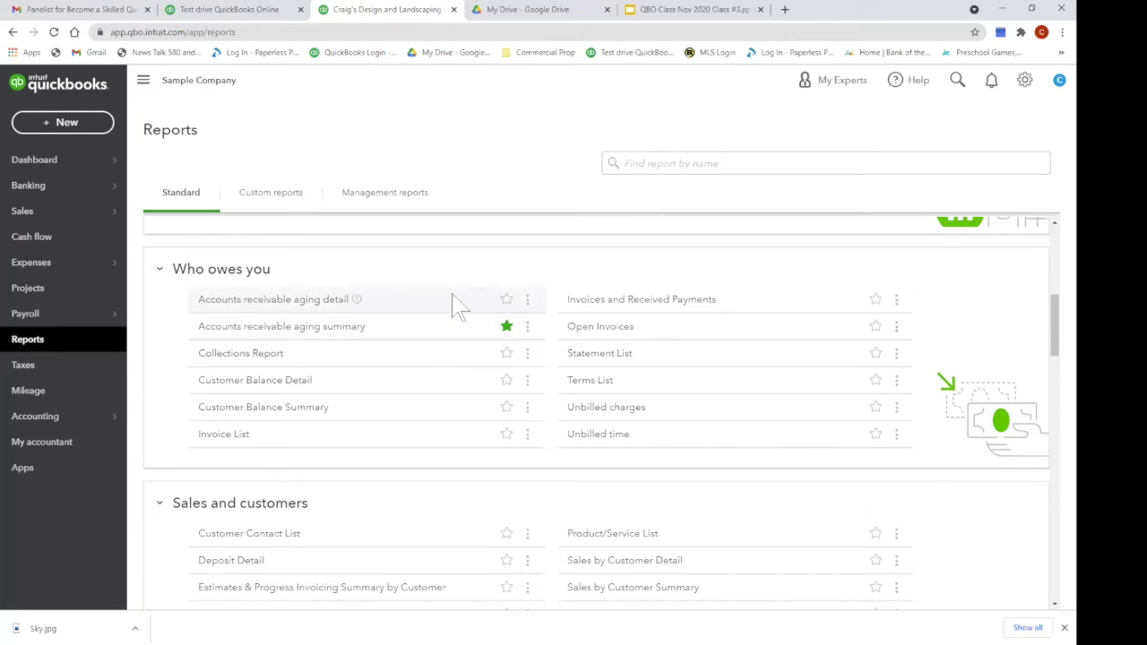
scroll(454, 305, down, 3)
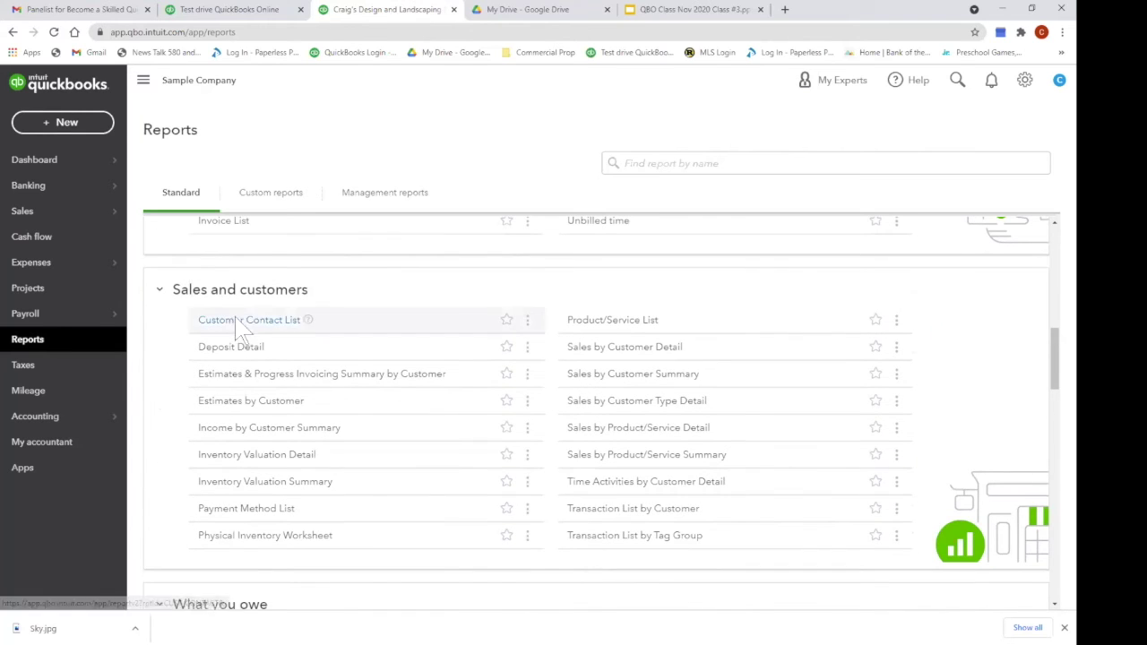
click(248, 242)
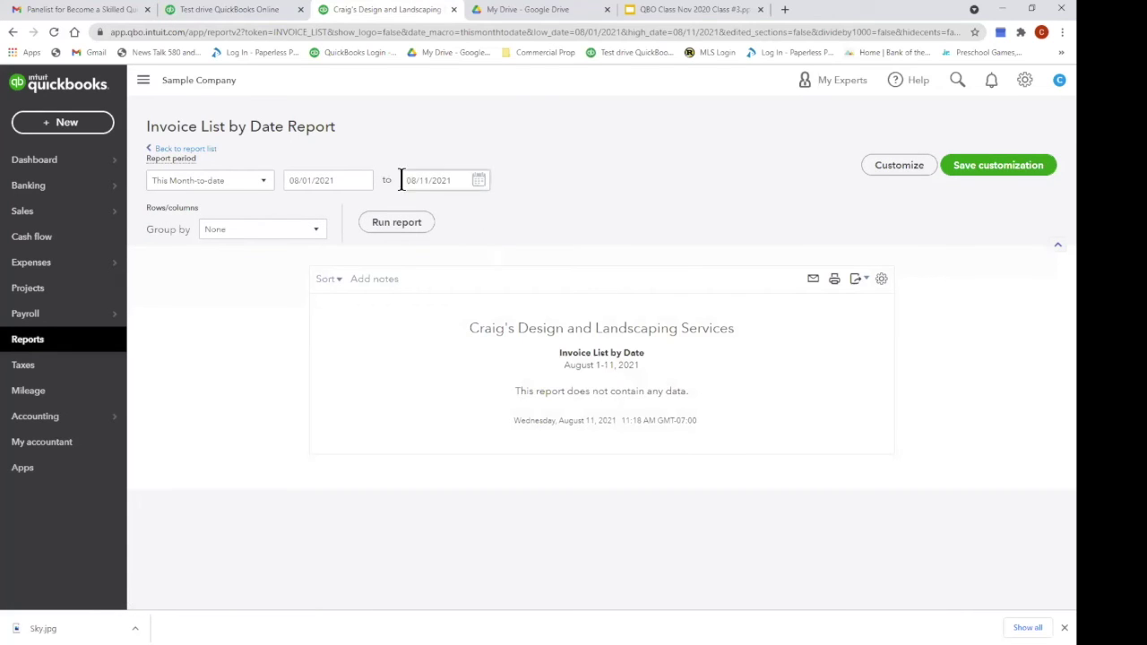
- Set the Invoice List by Date report period to Last Month, run the report, and look through the listed invoices
click(265, 182)
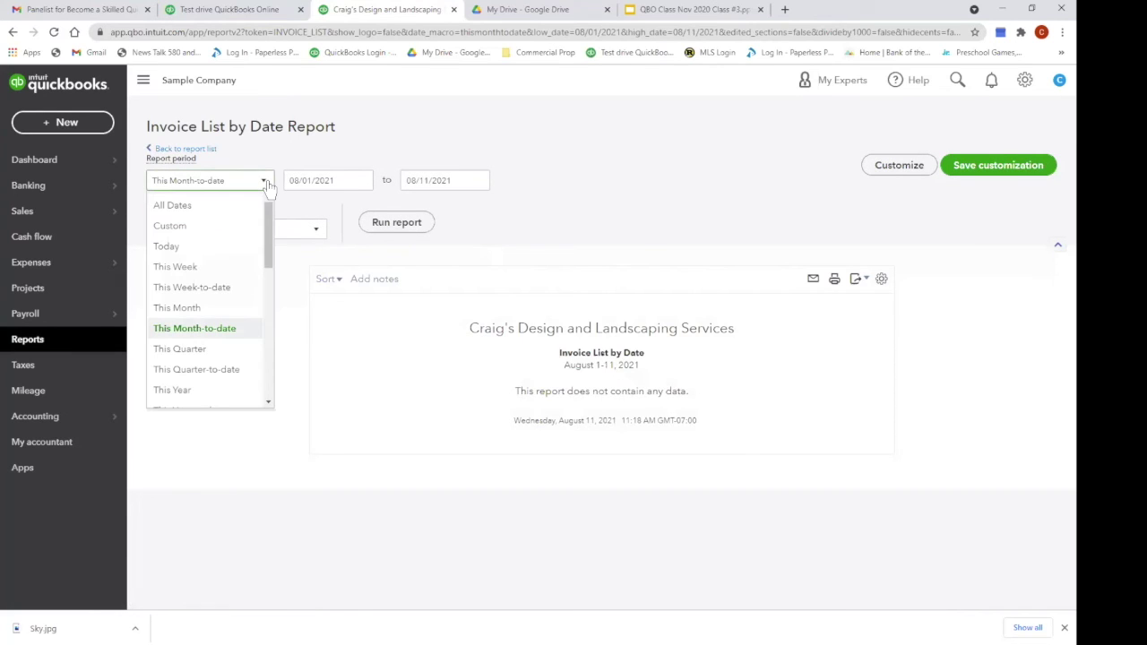
scroll(271, 392, down, 3)
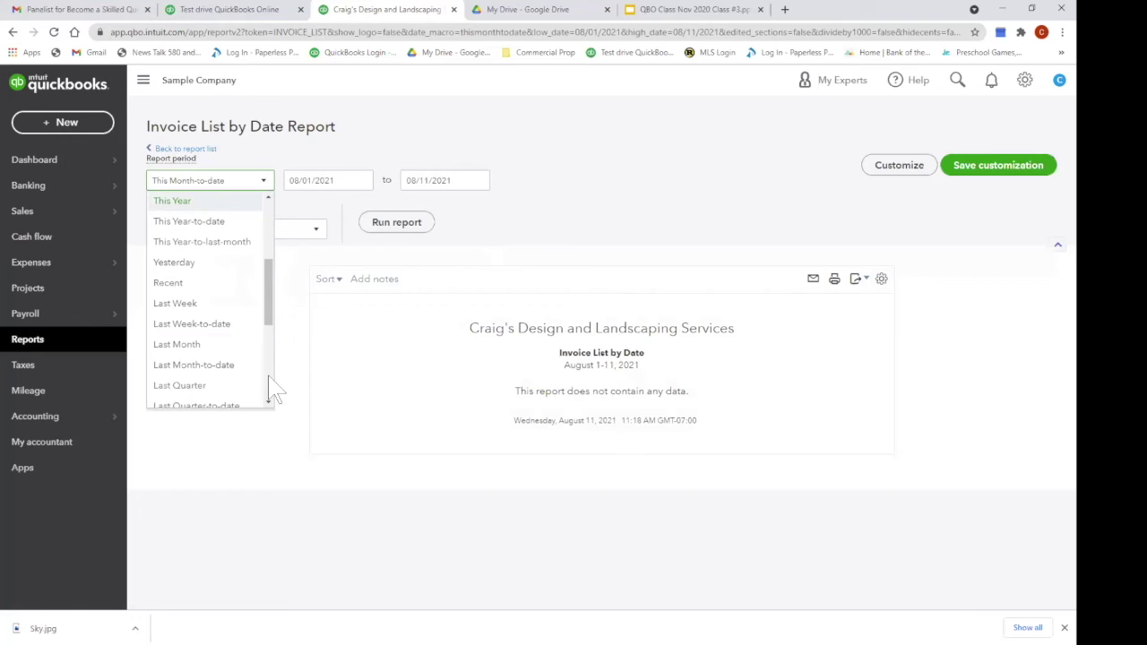
click(208, 345)
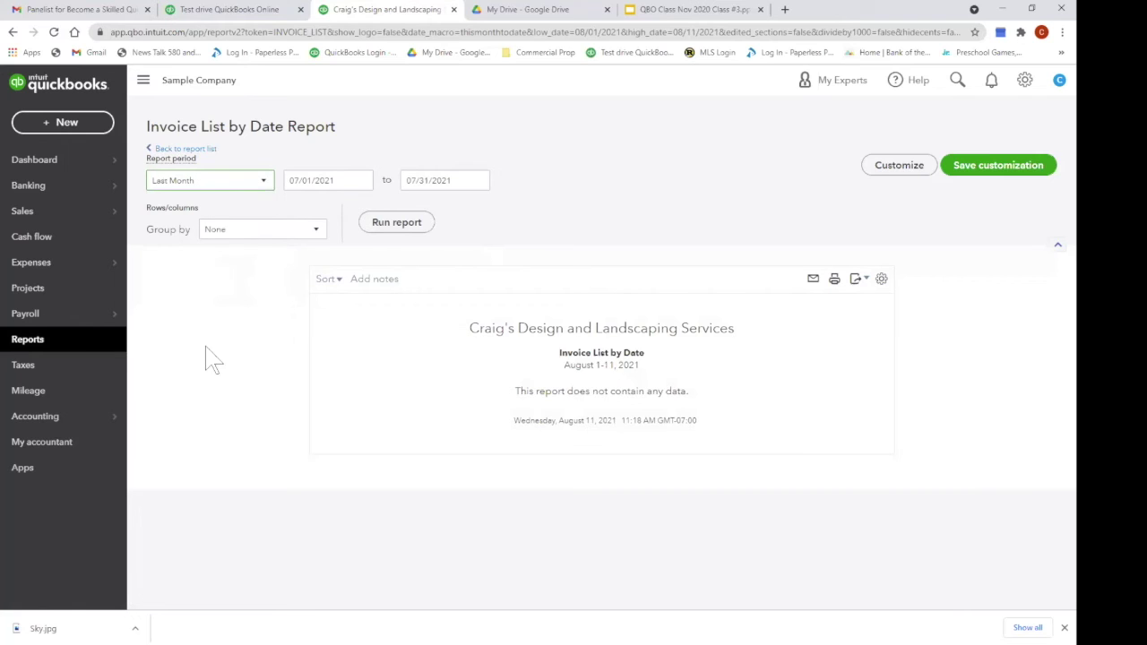
click(414, 229)
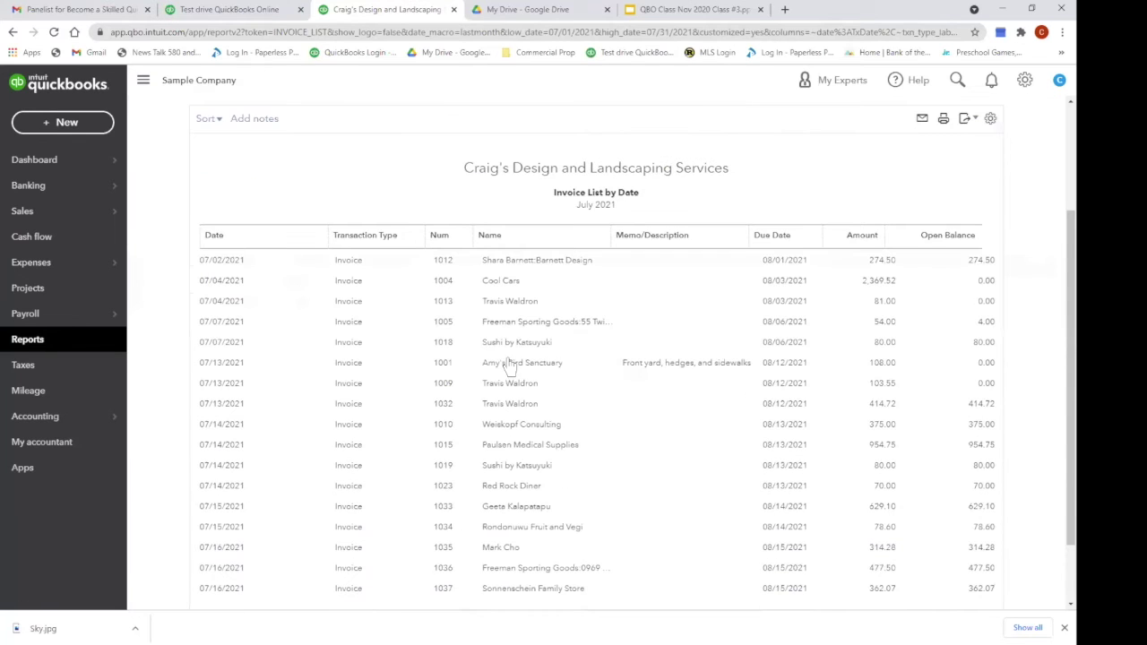
scroll(796, 346, down, 1)
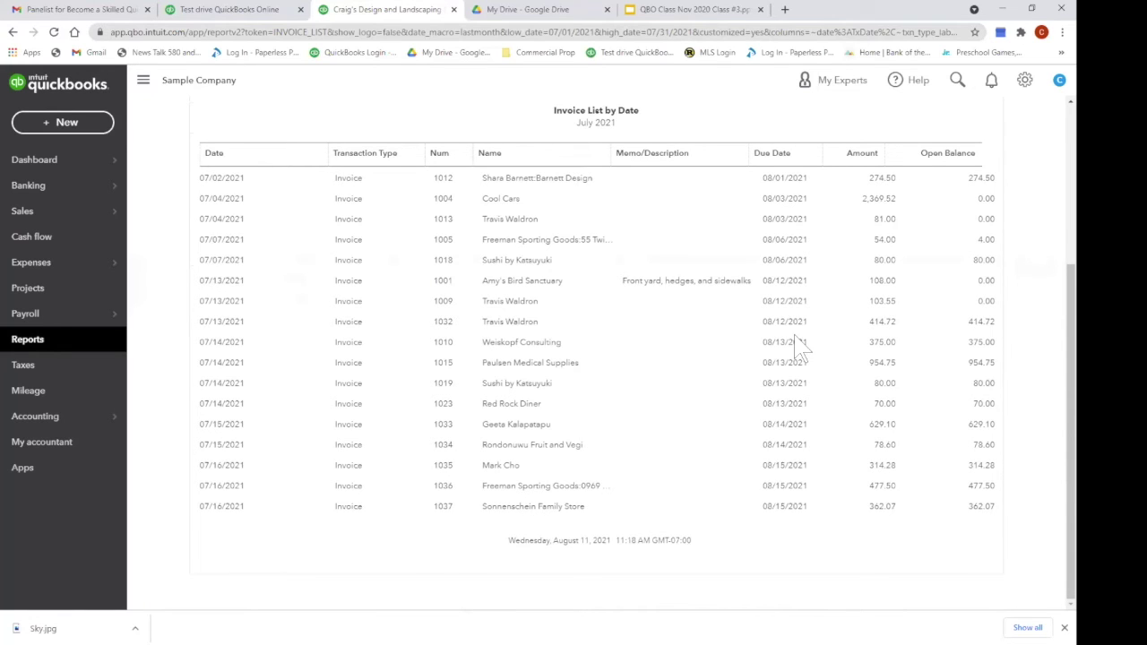
- Go back to the report list and open Sales by Product/Service Detail from the Sales and customers section
scroll(796, 346, up, 3)
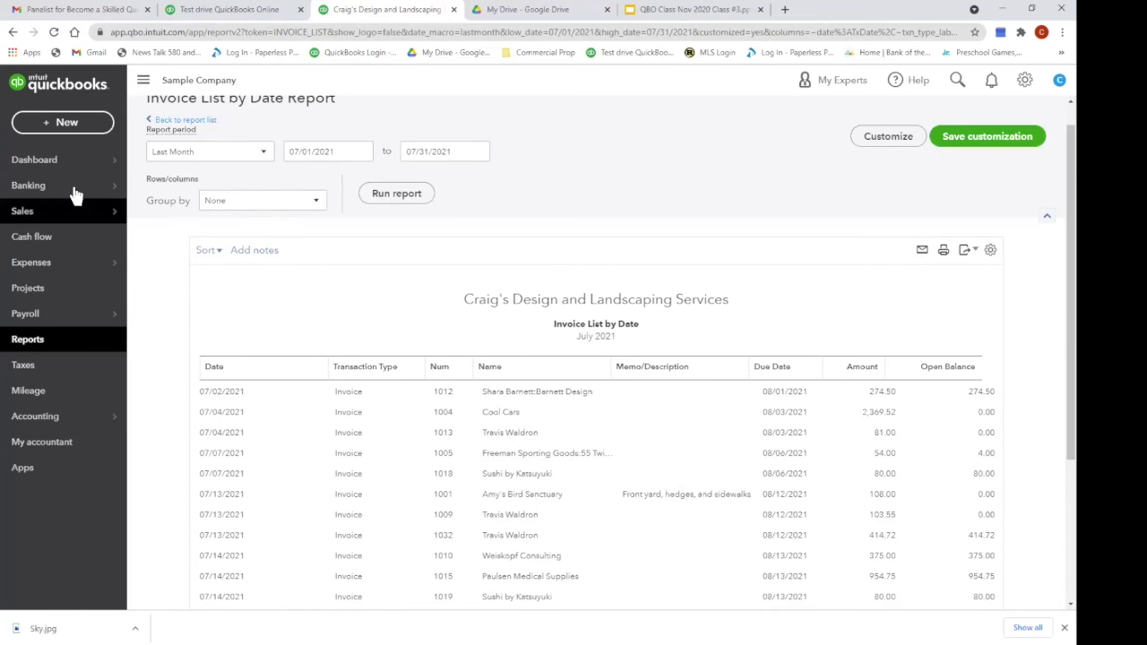
click(190, 120)
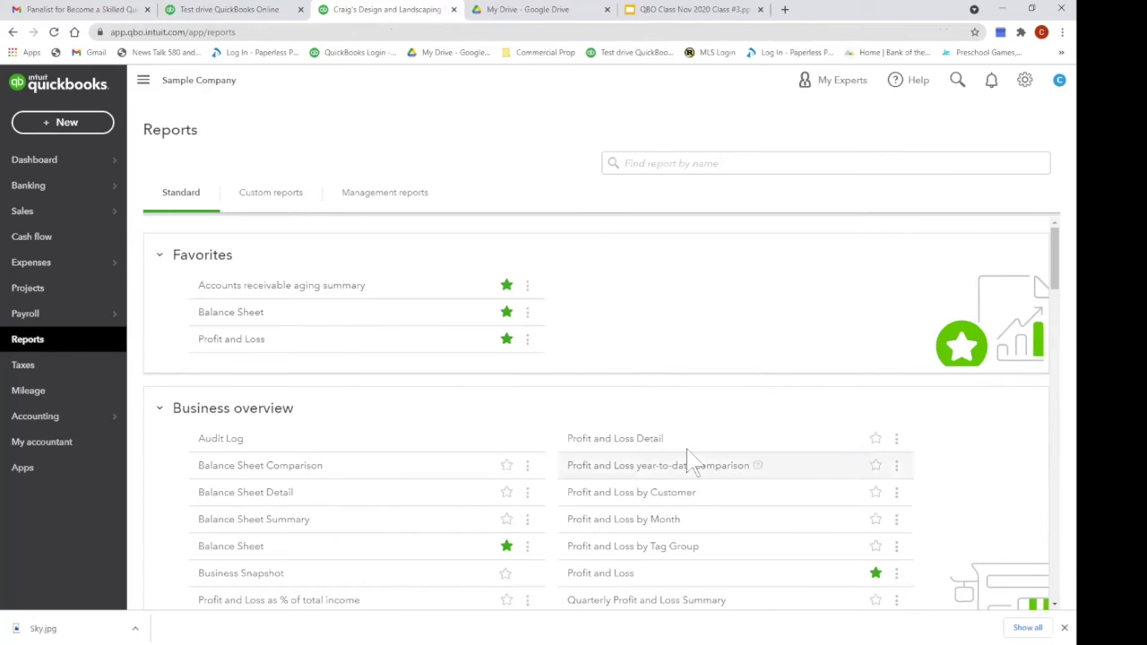
scroll(709, 448, down, 3)
scroll(730, 439, down, 3)
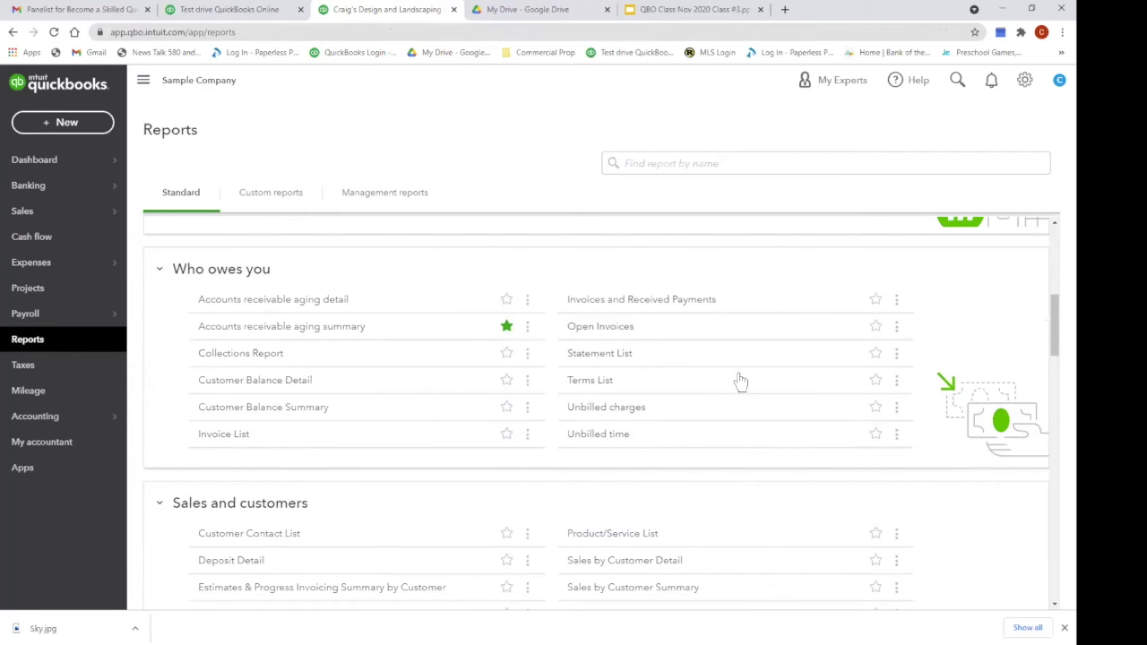
scroll(940, 538, down, 3)
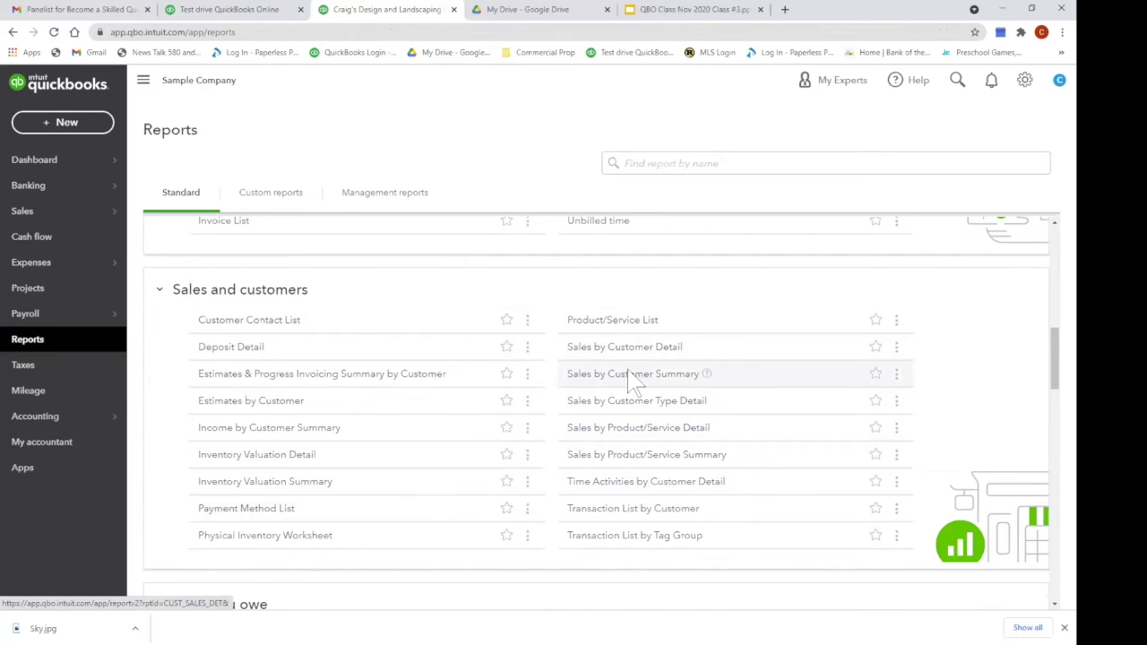
click(663, 436)
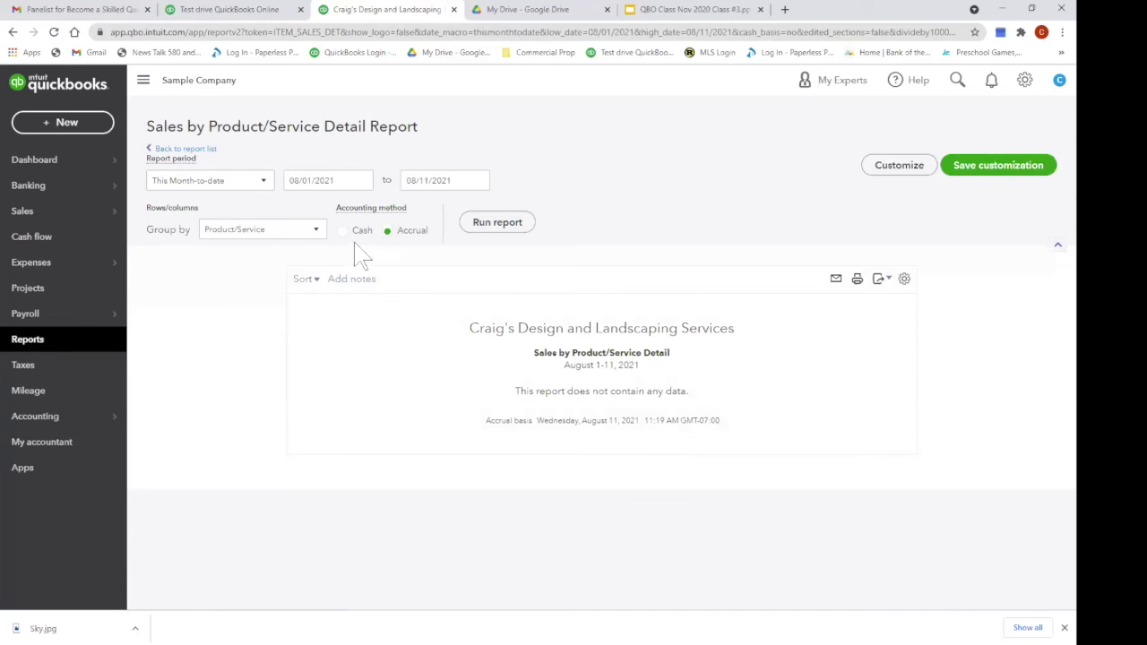
- Run Sales by Product/Service Detail on a Cash basis for Last Quarter and review it through to the total
click(346, 233)
click(263, 183)
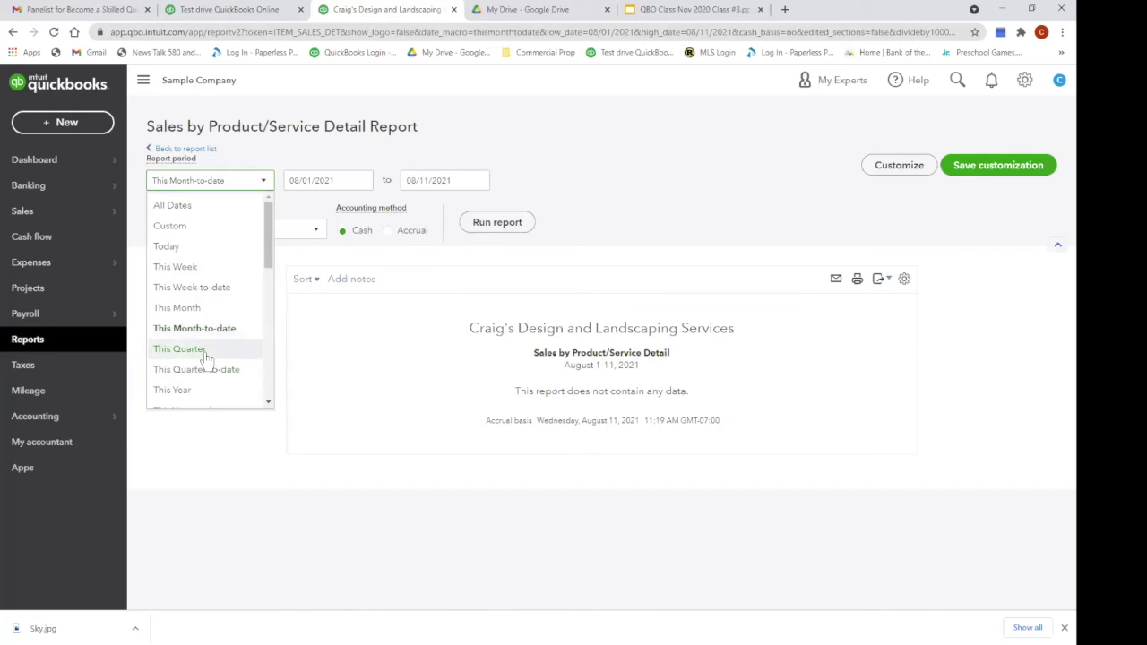
scroll(269, 379, down, 3)
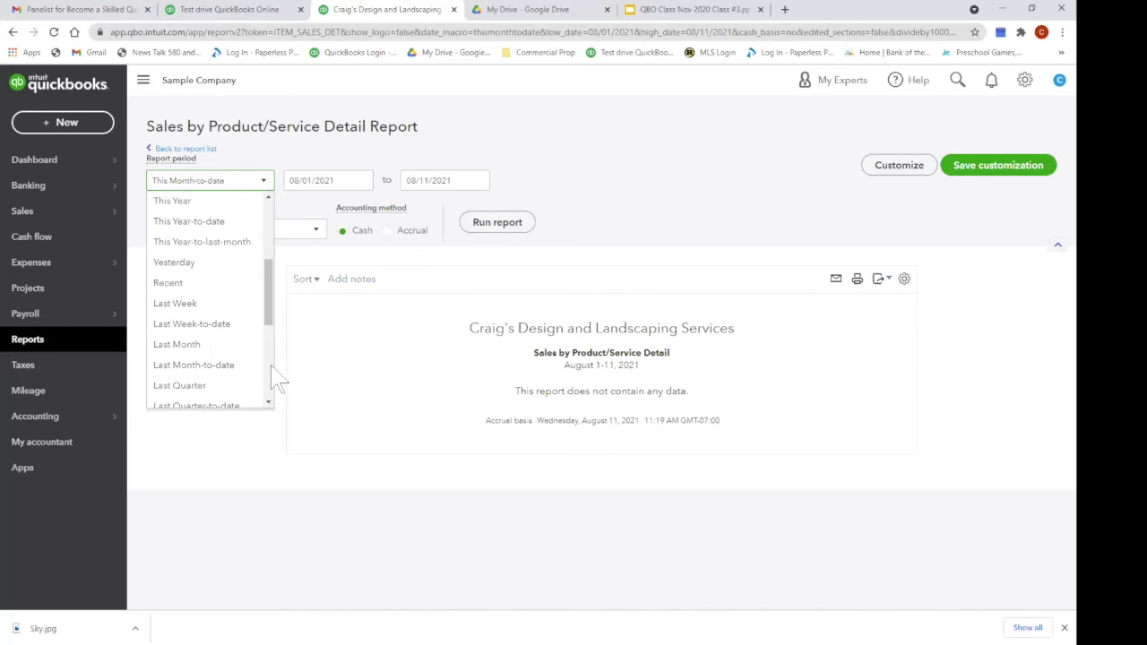
click(229, 387)
click(498, 222)
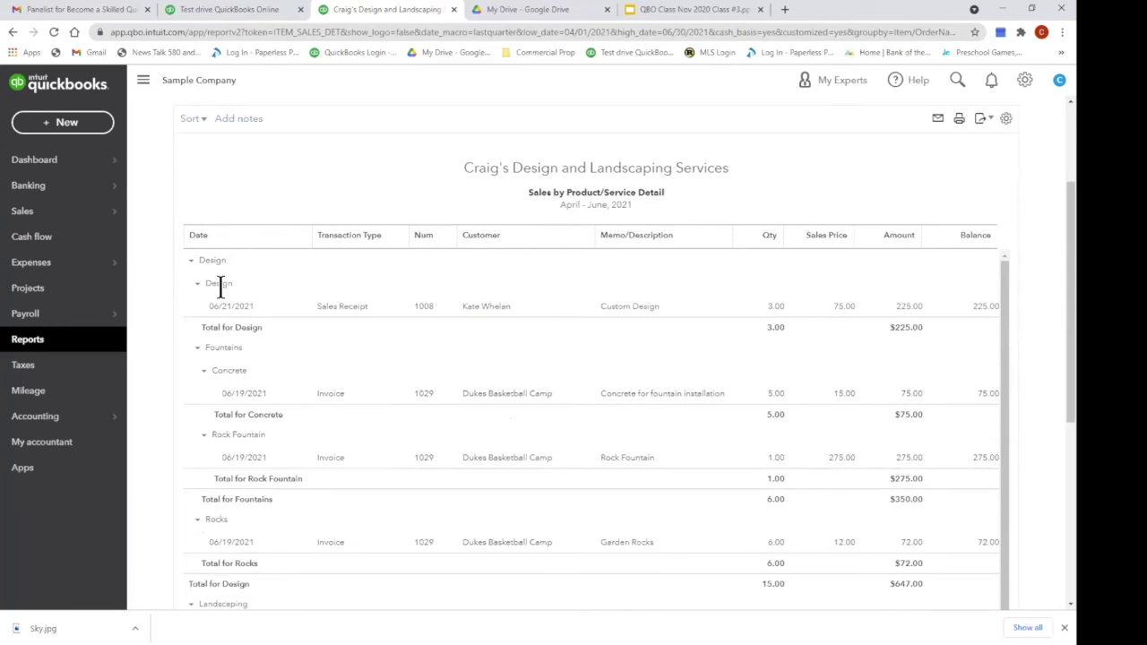
scroll(475, 392, down, 2)
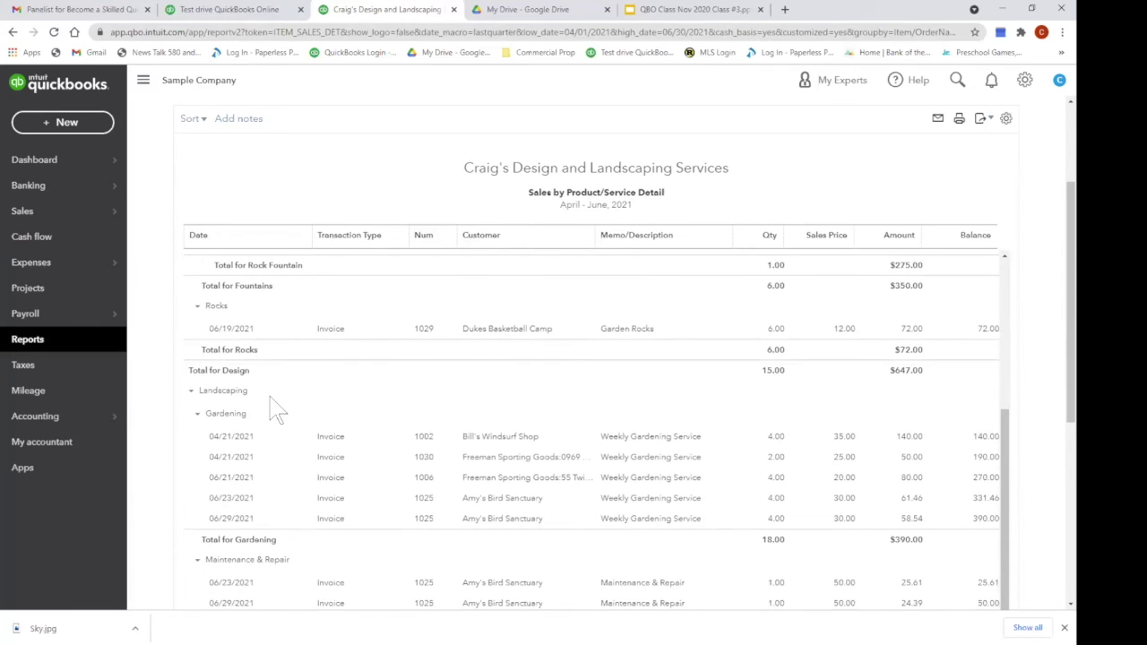
scroll(359, 489, down, 1)
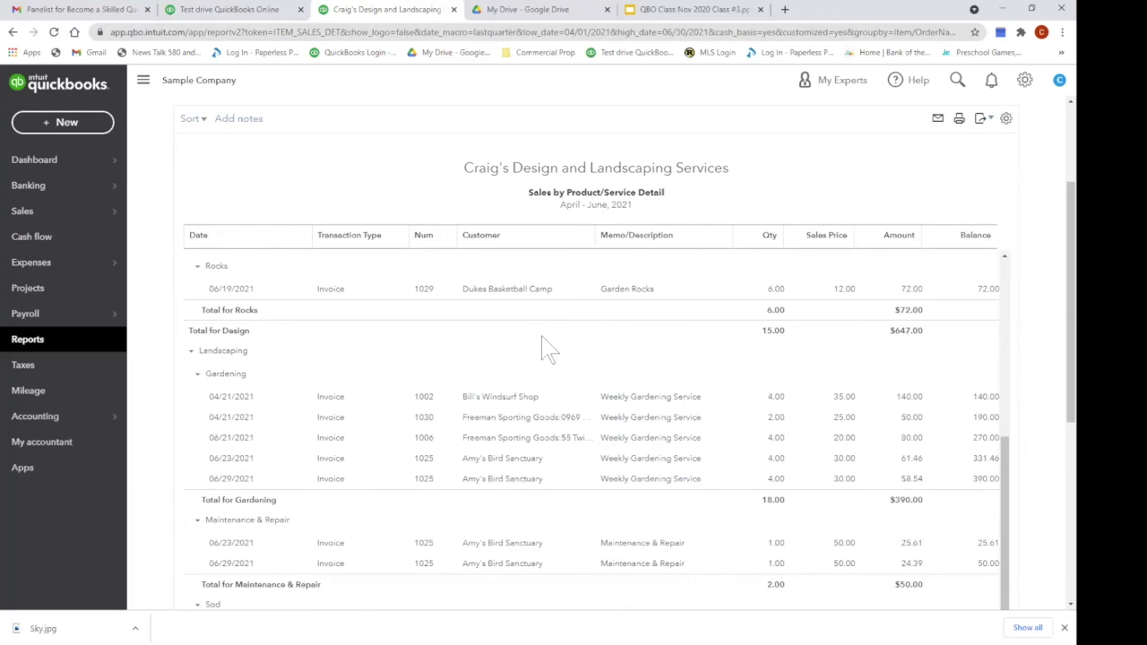
scroll(852, 493, down, 3)
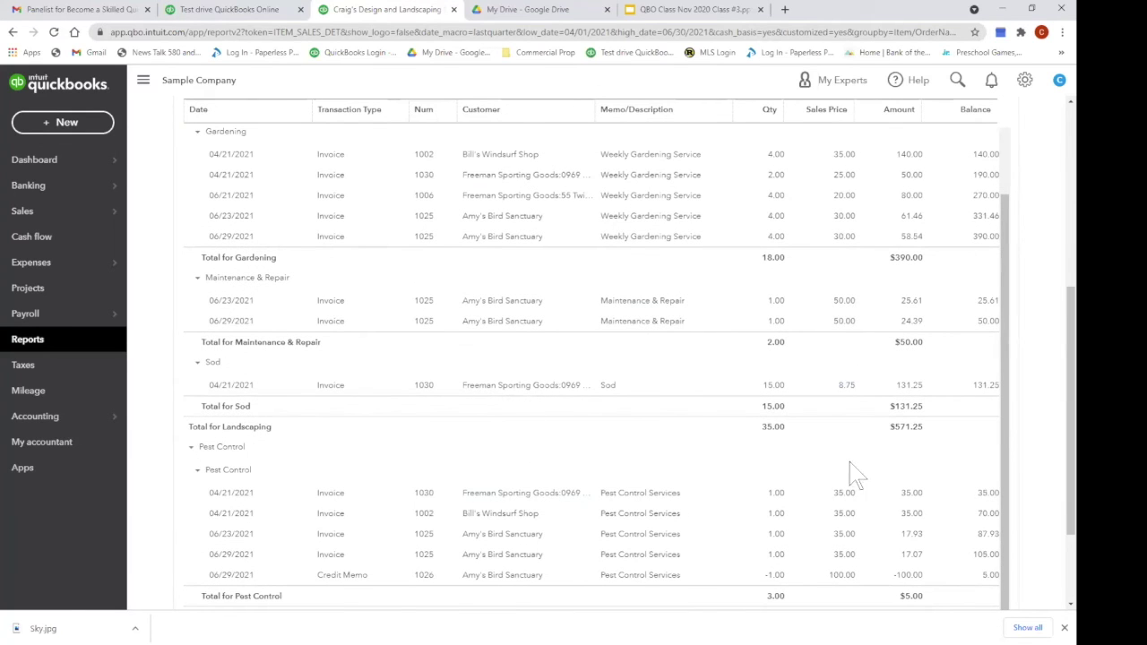
scroll(852, 466, down, 2)
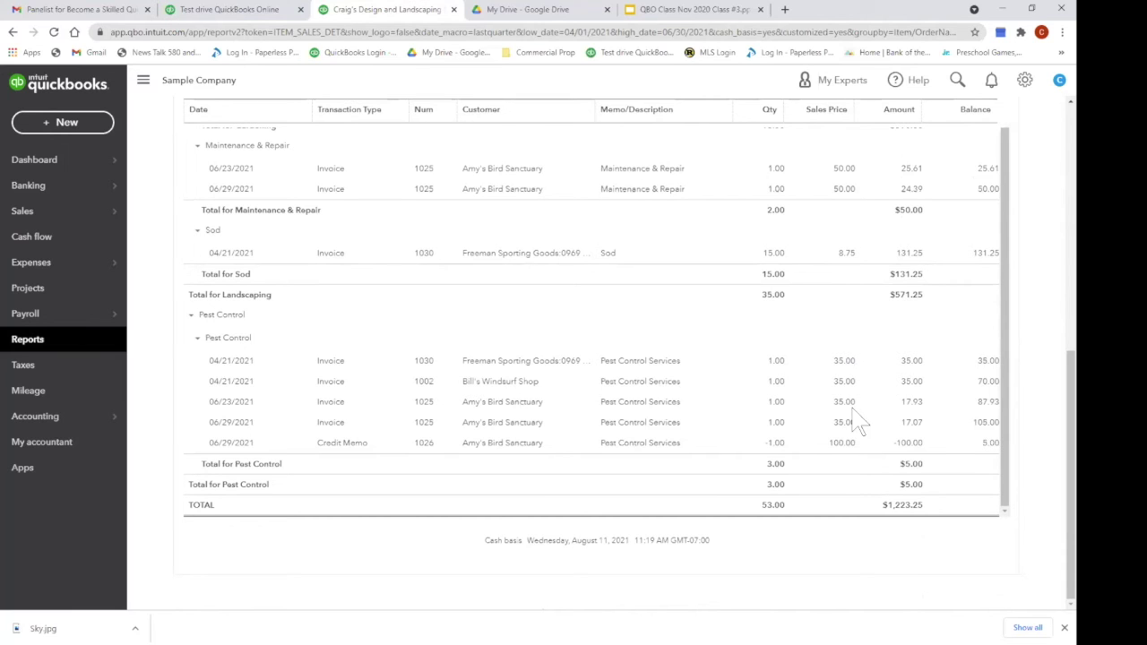
- Change the Sales by Product/Service Detail columns by removing Balance and adding Created By
scroll(856, 421, up, 10)
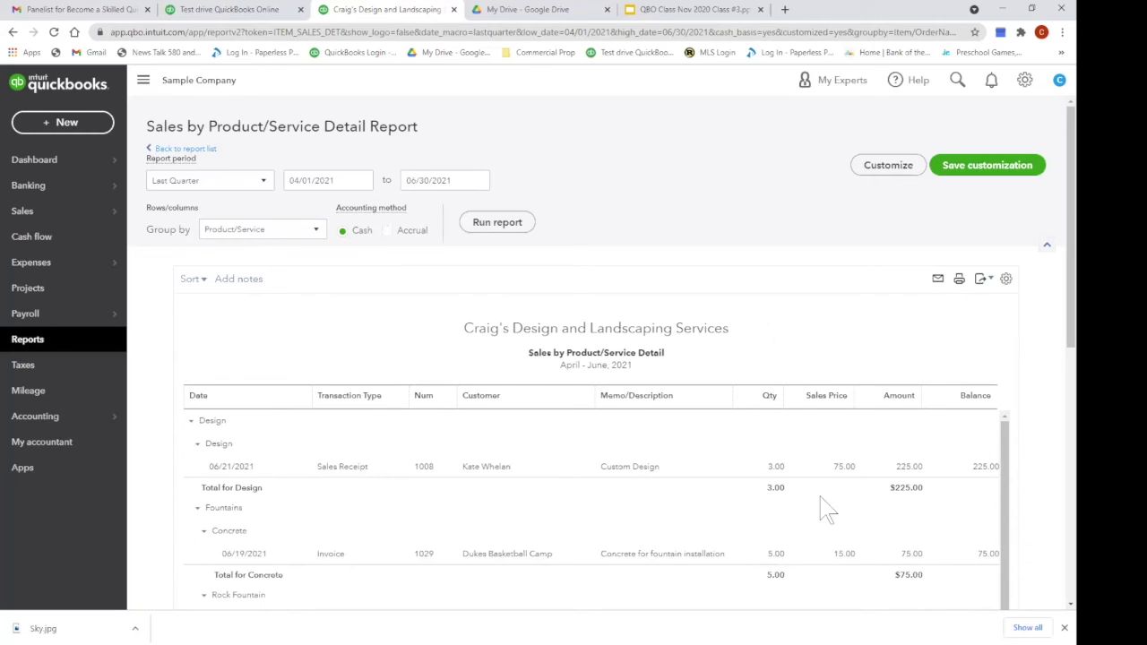
click(1004, 279)
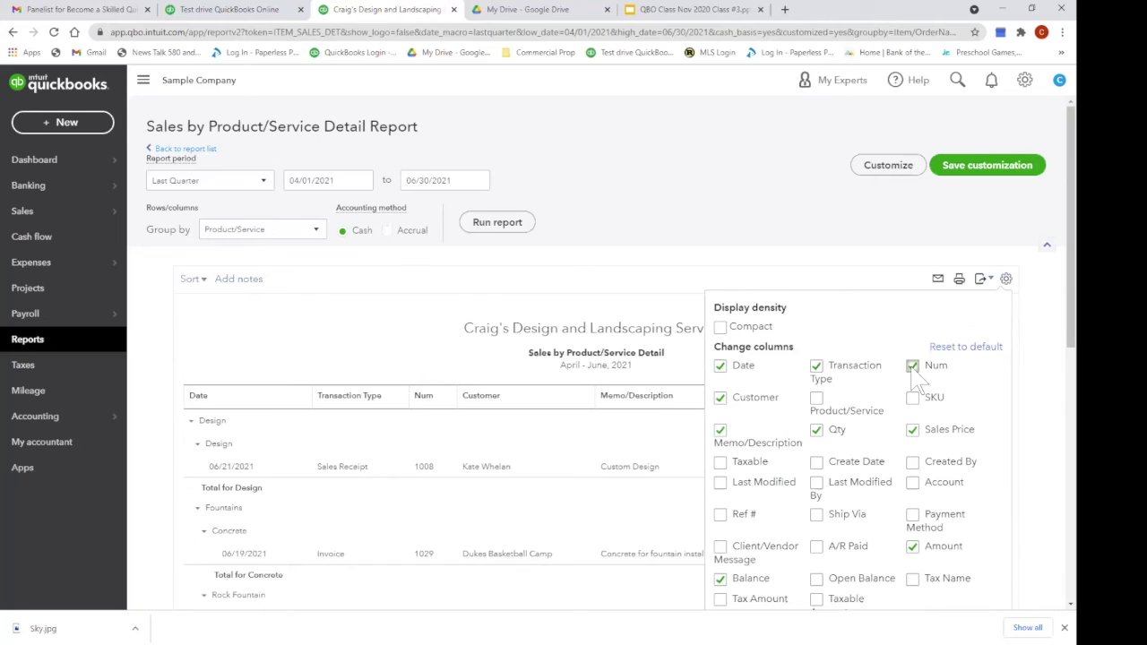
click(722, 432)
scroll(1051, 354, down, 2)
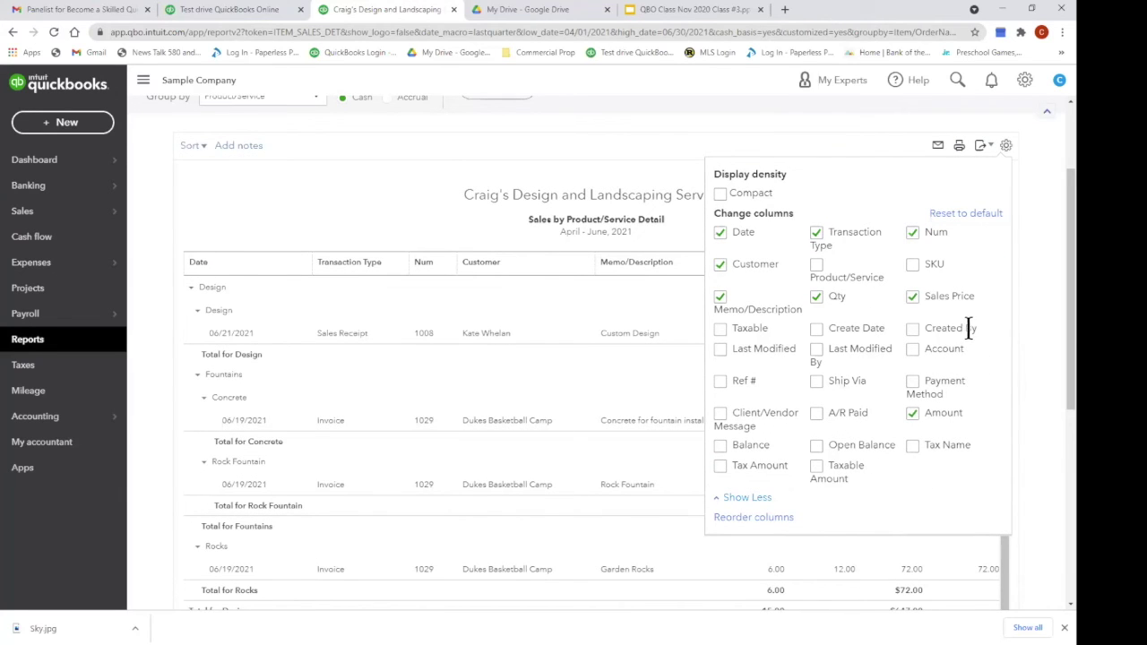
click(913, 330)
click(1047, 321)
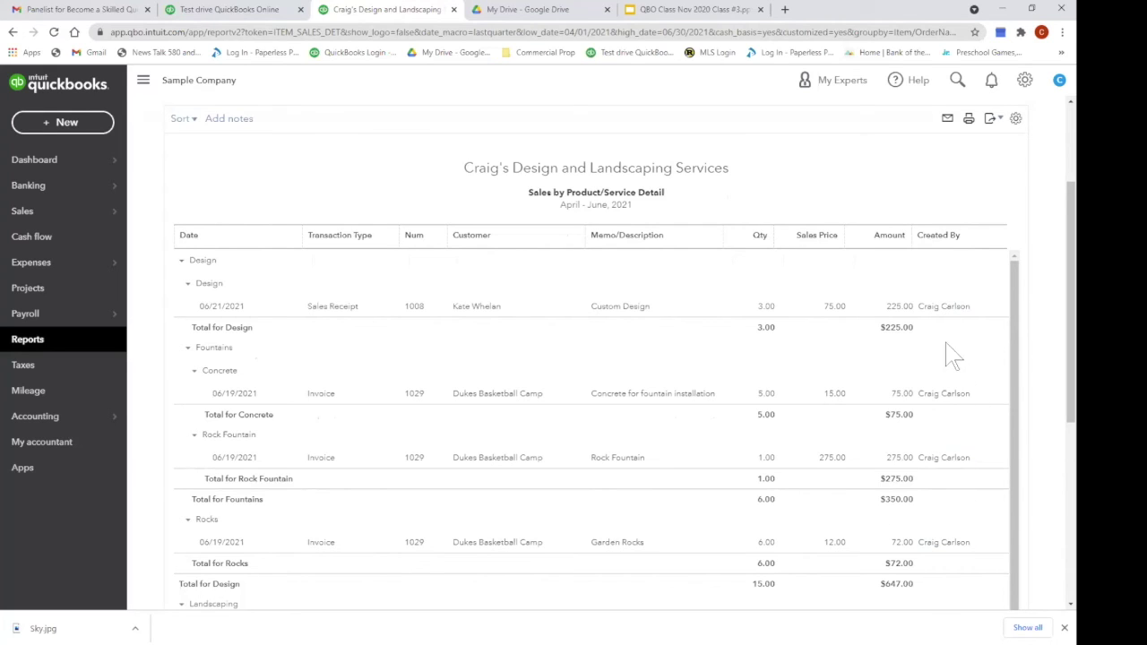
- Go back to the report list and open Inventory Valuation Detail from the Sales and customers section
scroll(768, 324, up, 2)
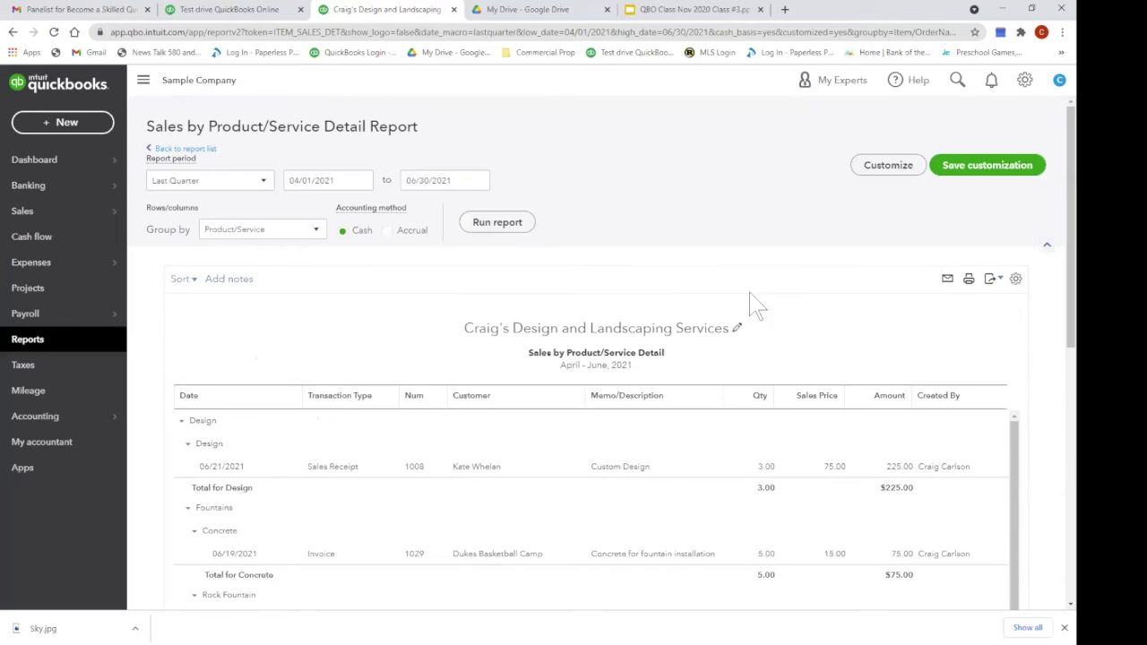
click(203, 150)
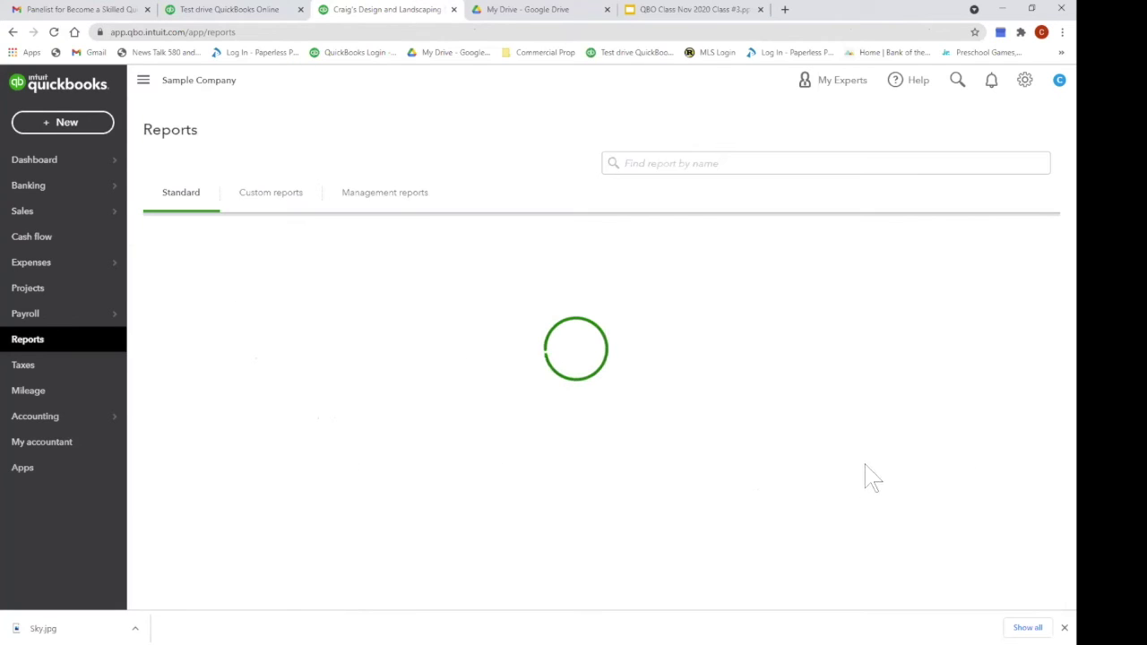
scroll(874, 479, down, 9)
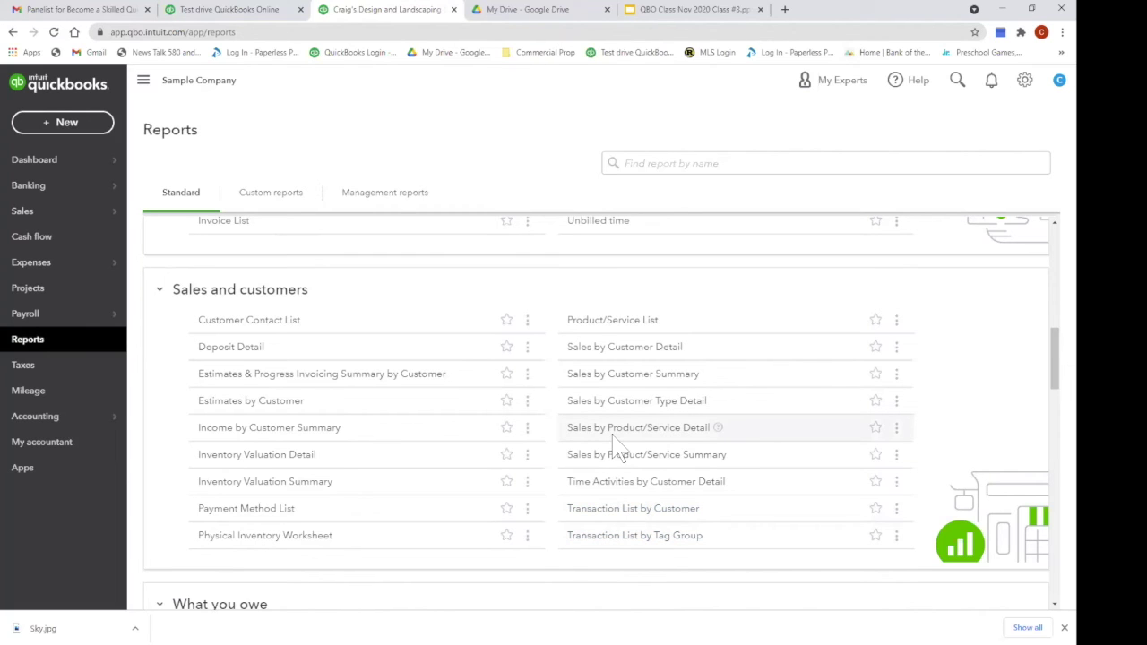
click(299, 464)
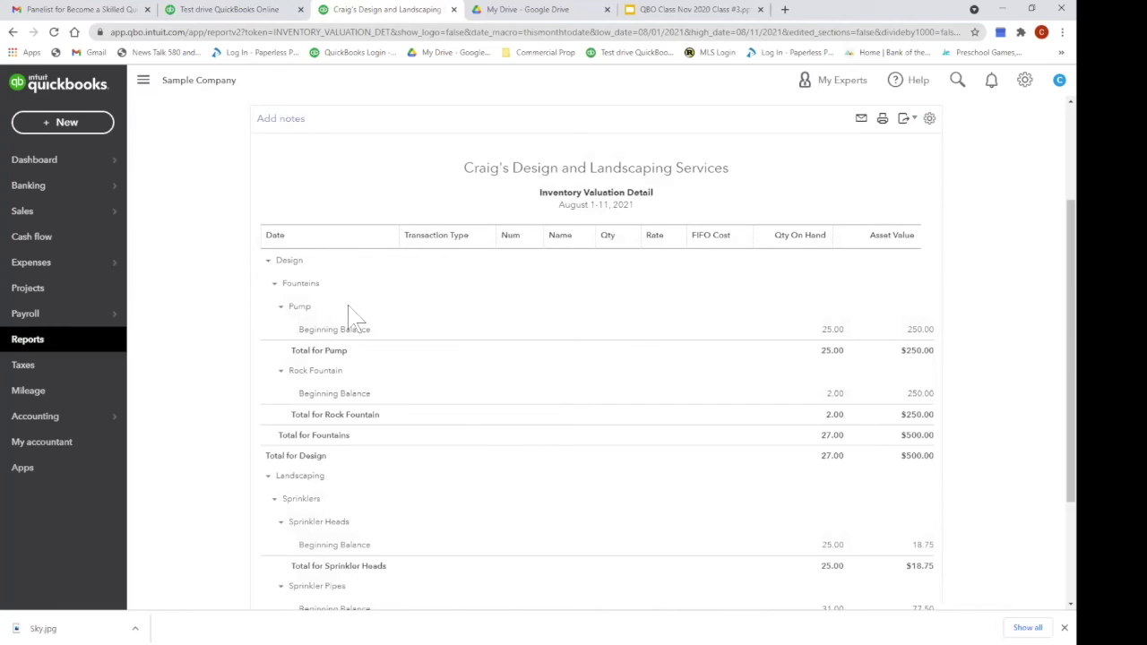
- Review the quantities and asset values in Inventory Valuation Detail, then return to the report list and open Physical Inventory Worksheet
scroll(584, 378, down, 3)
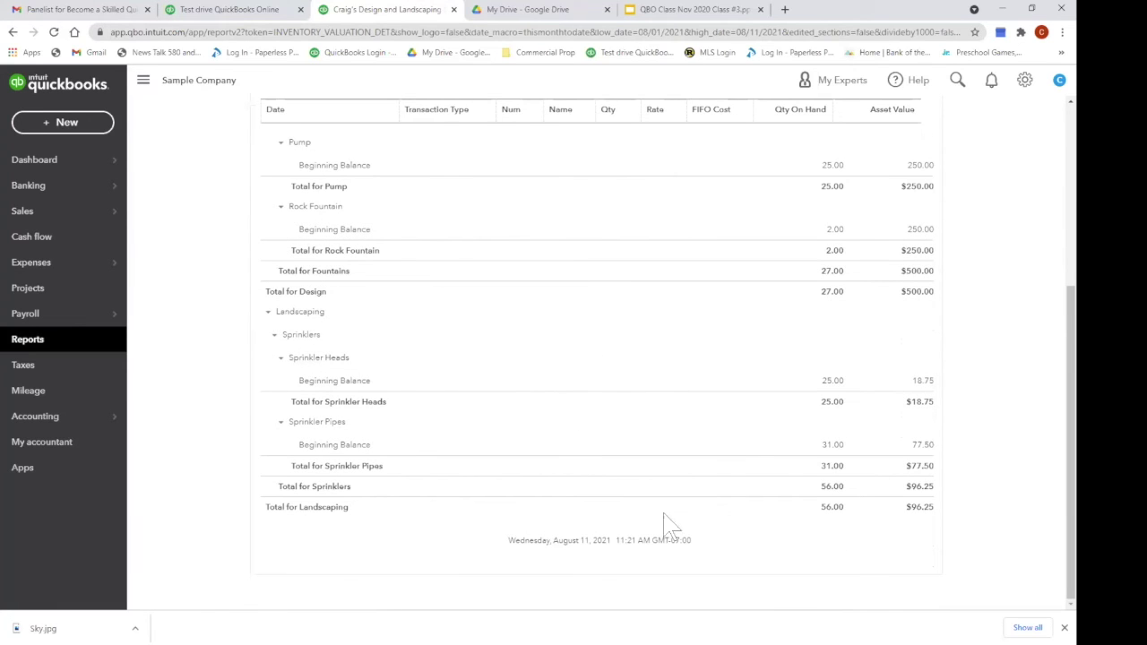
scroll(502, 440, up, 6)
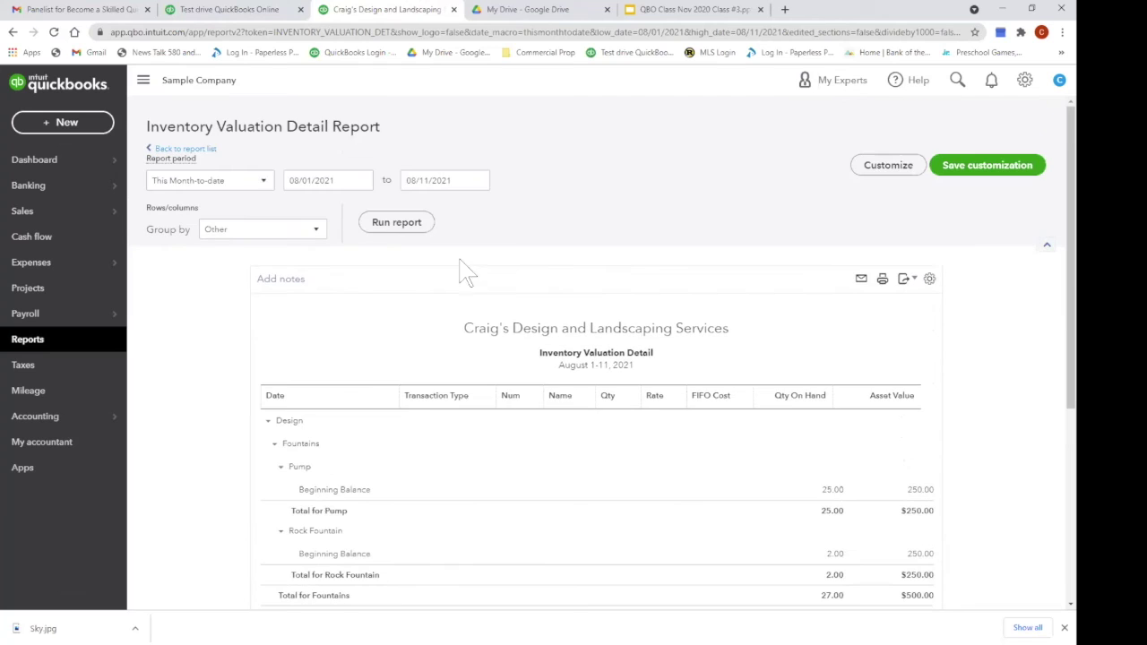
click(180, 149)
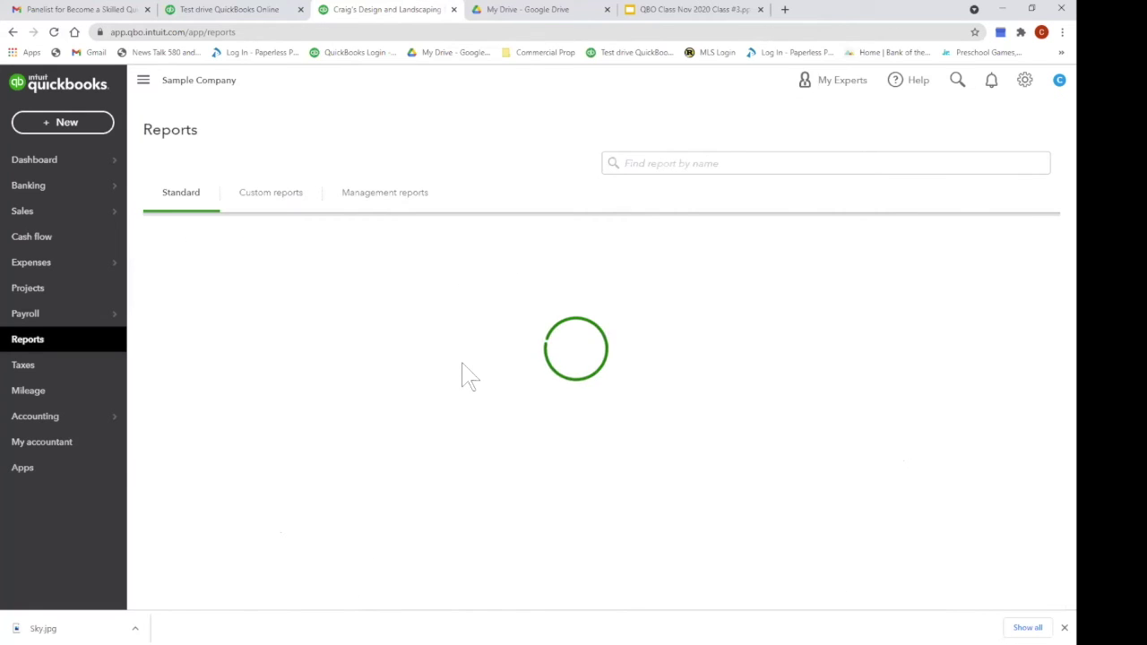
scroll(470, 378, down, 6)
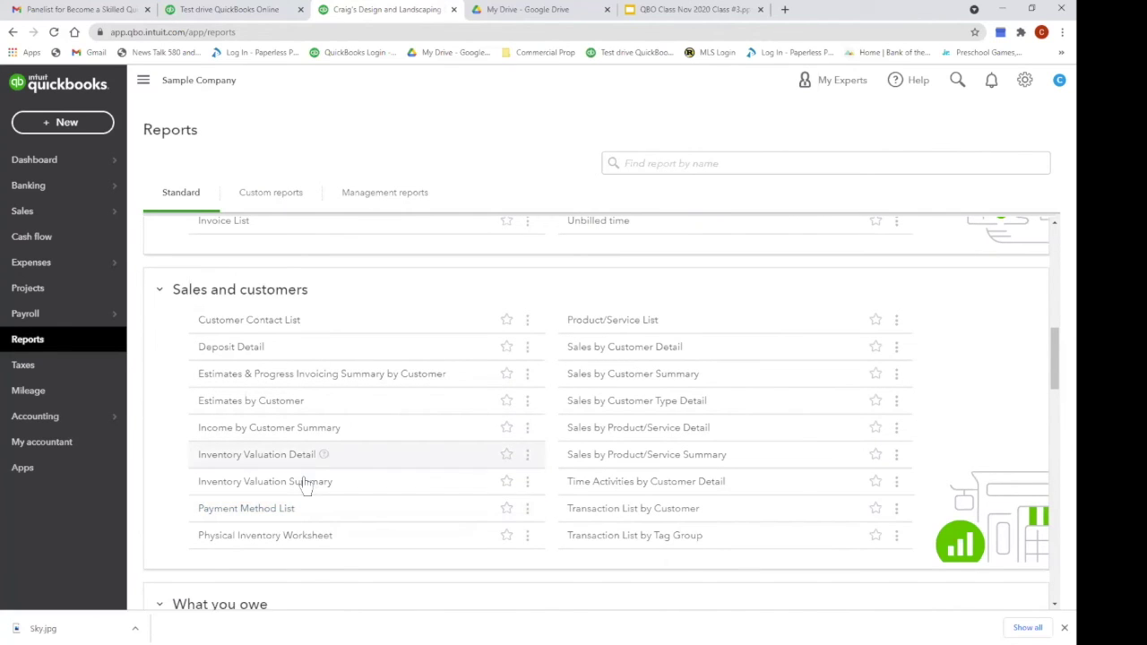
click(277, 538)
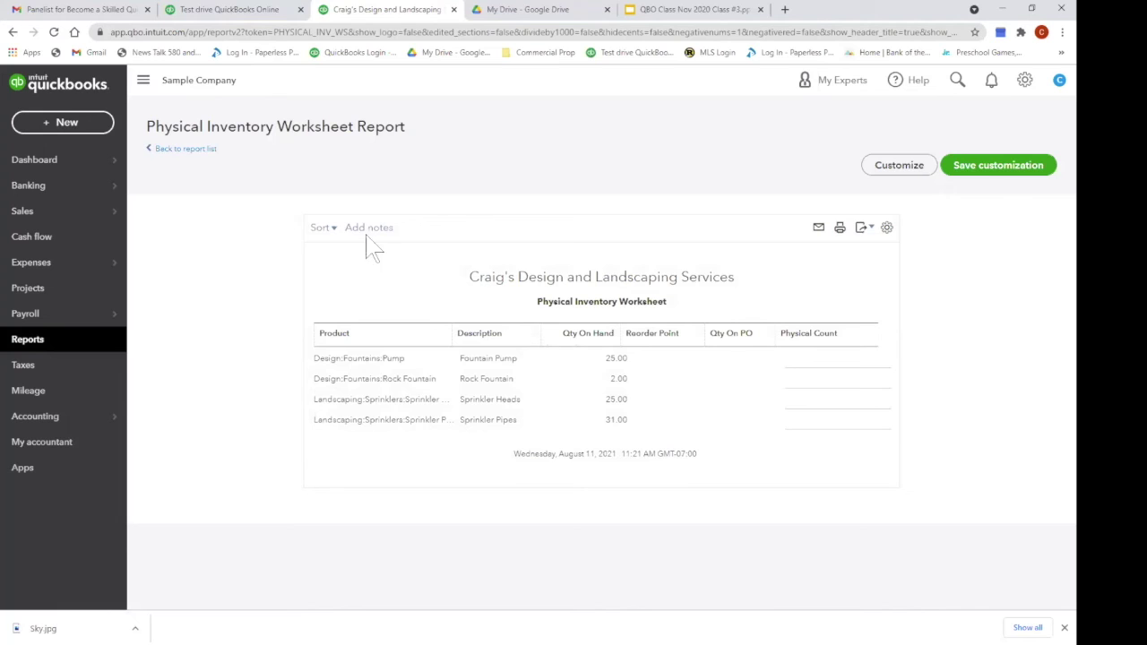
- Return to the report list and open Vendor Balance Detail from the What you owe section
click(190, 152)
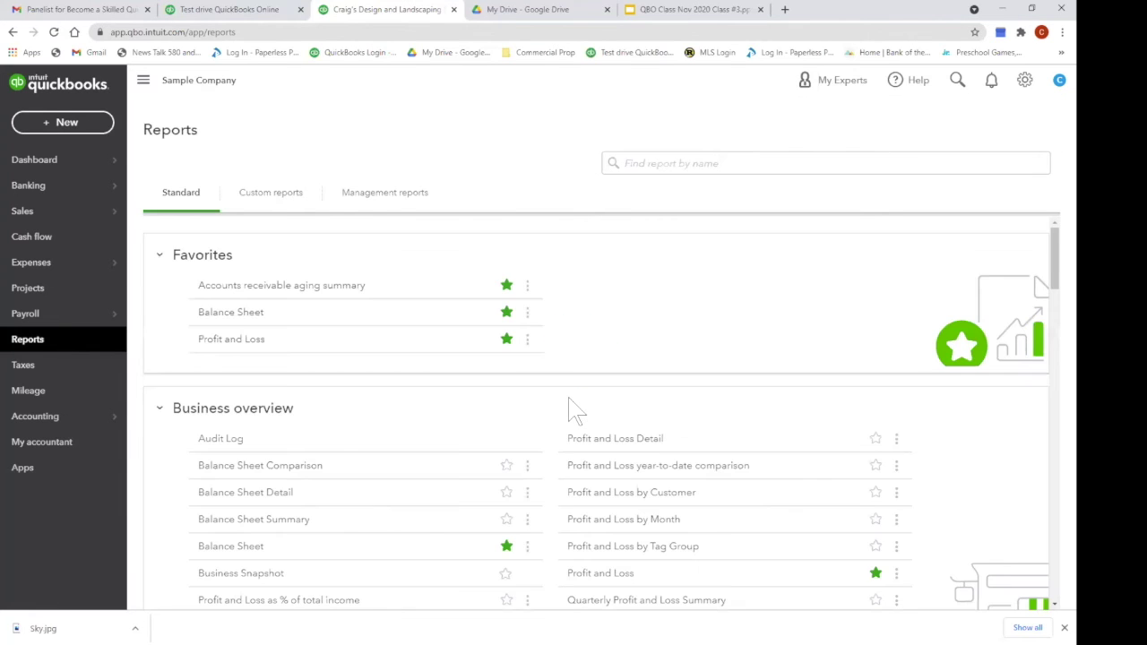
scroll(573, 411, down, 12)
scroll(573, 411, up, 2)
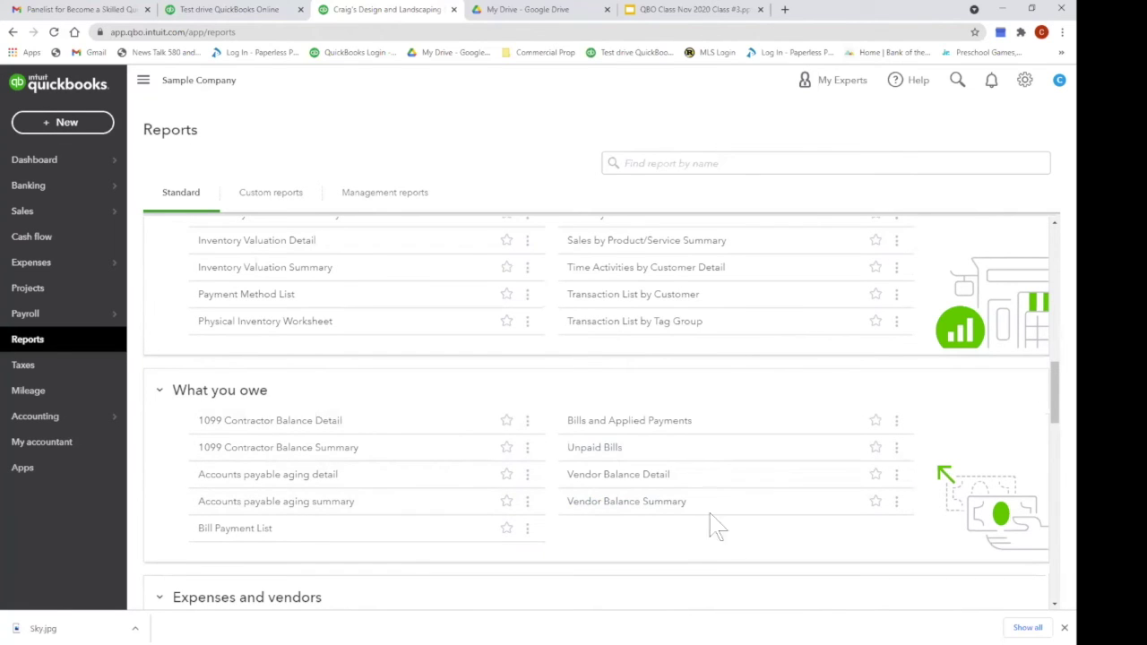
click(598, 481)
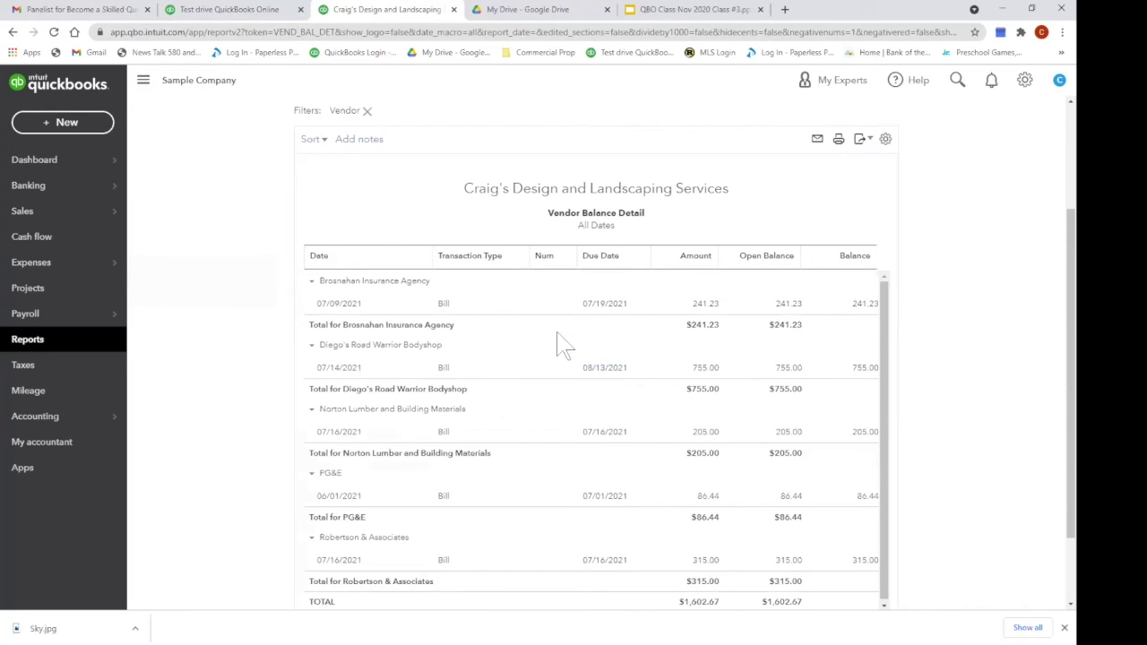
- Review the vendor bills, due dates and open balances in Vendor Balance Detail through to the total
scroll(555, 348, down, 1)
scroll(332, 184, up, 2)
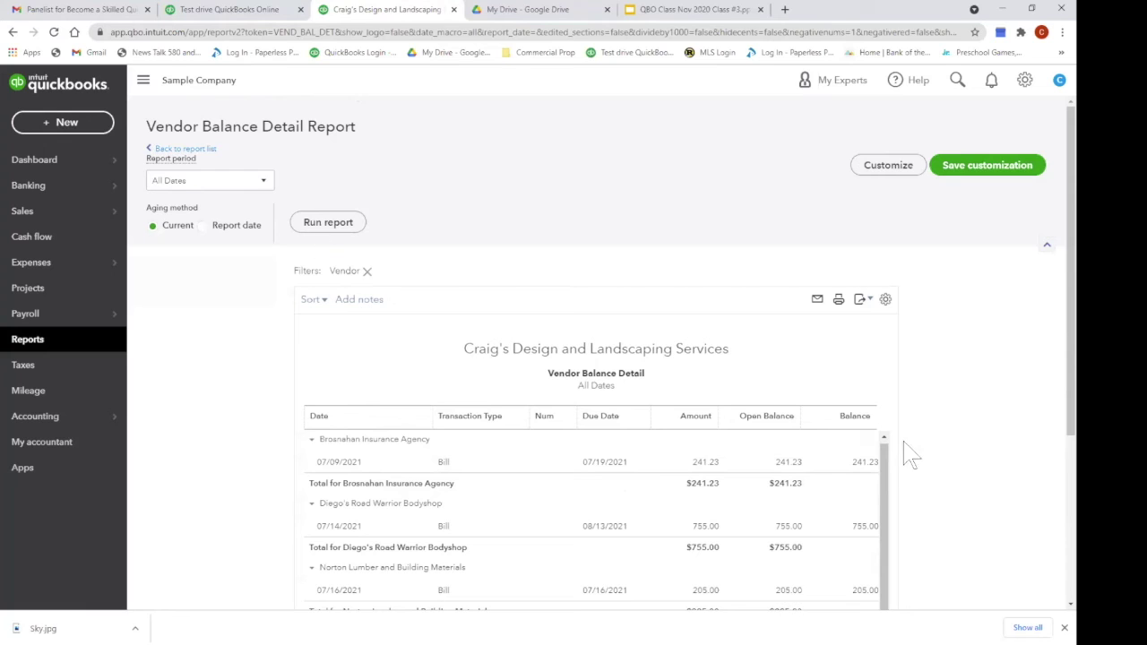
scroll(1054, 407, down, 1)
scroll(1054, 408, down, 3)
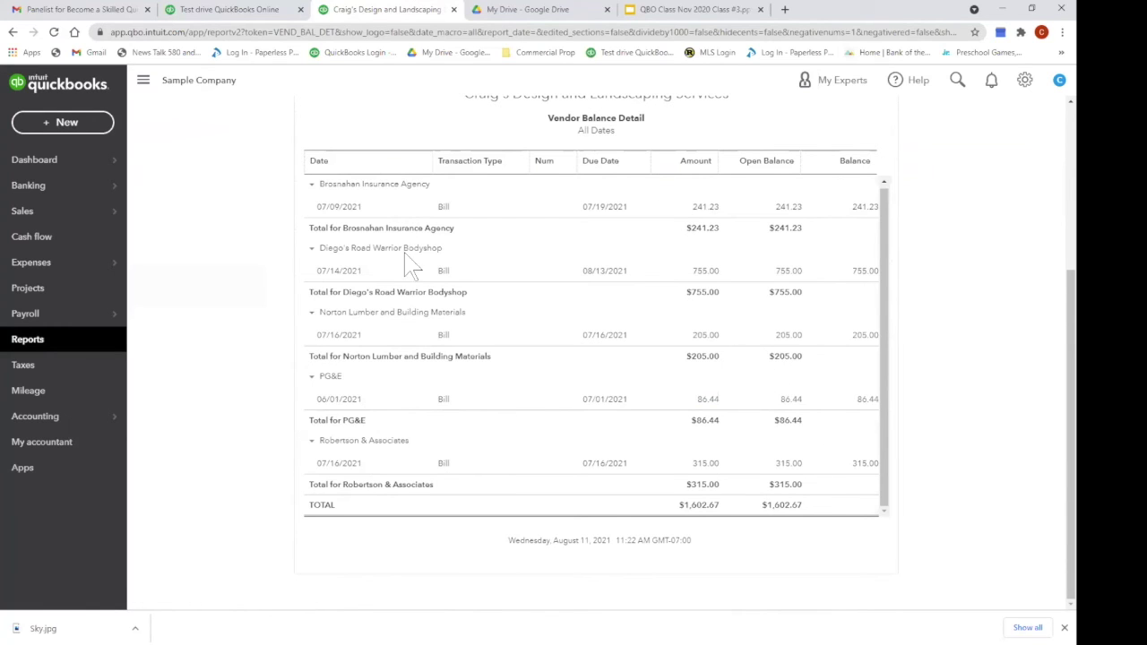
scroll(1029, 371, up, 3)
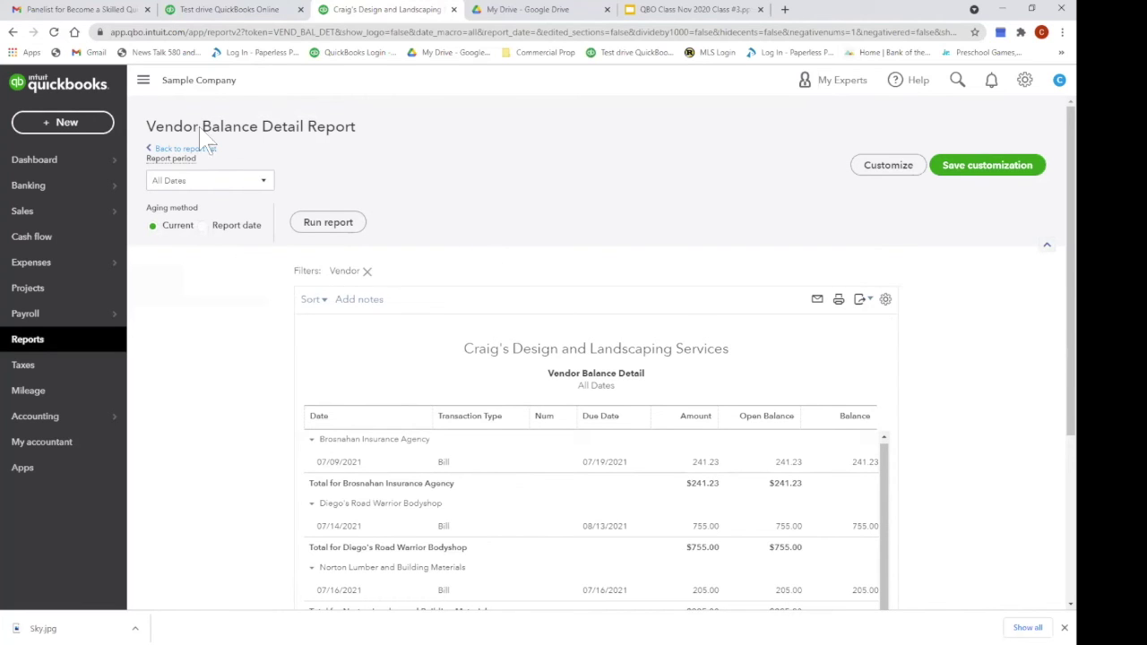
- Go back to the report list, open Bill Payment List from What you owe and run it for All Dates
click(181, 149)
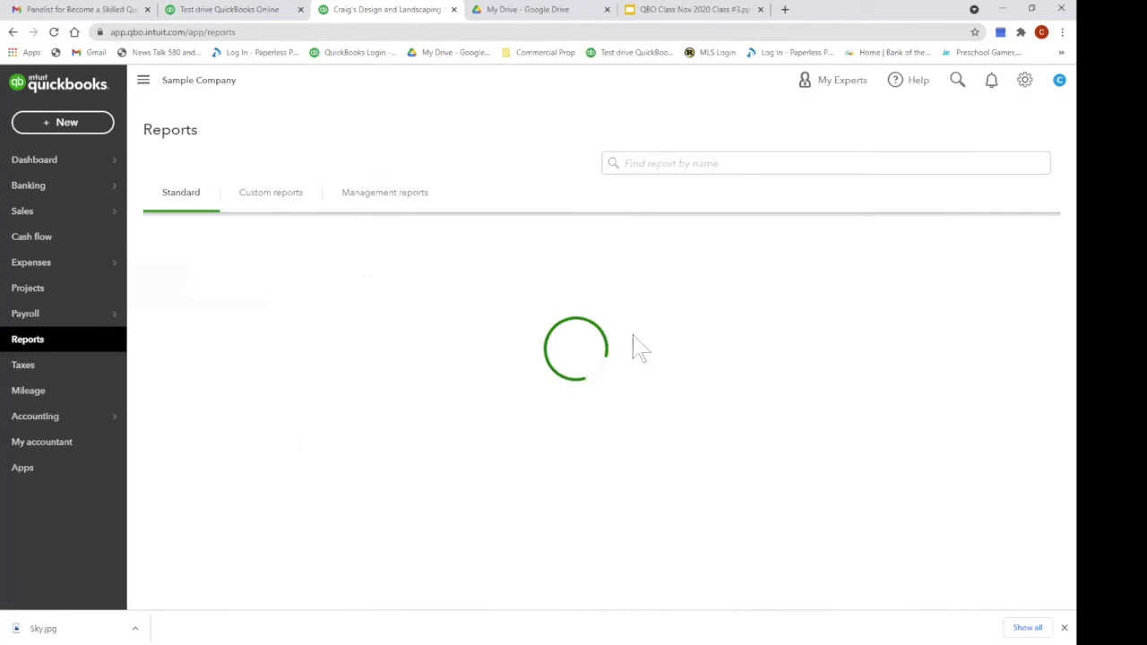
scroll(633, 346, down, 5)
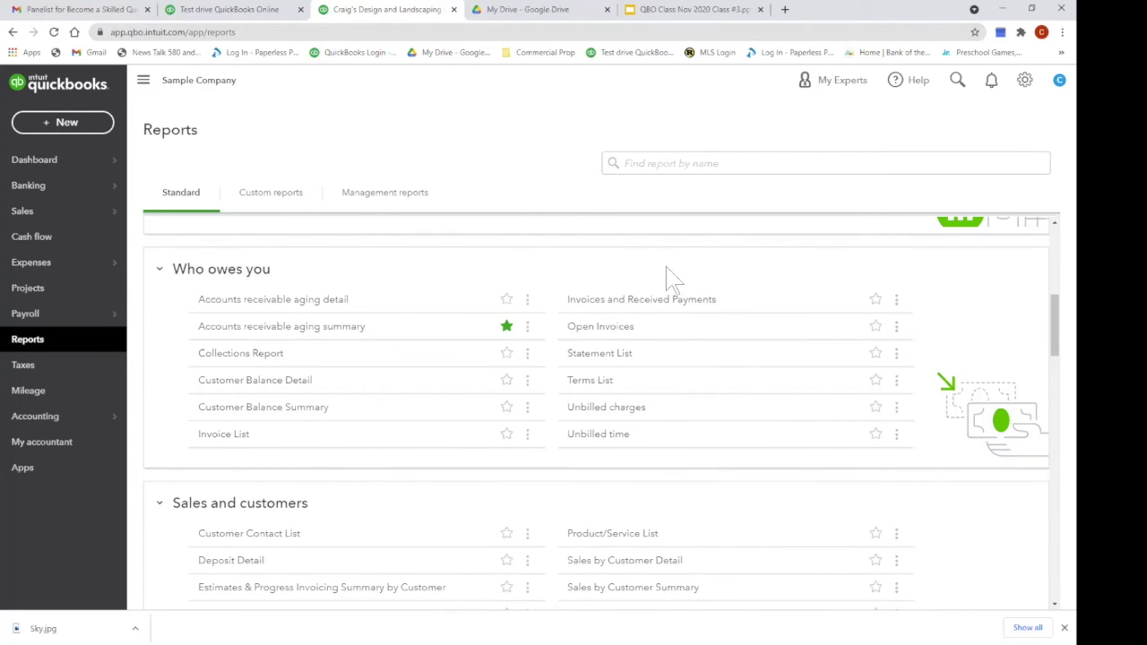
scroll(674, 278, down, 5)
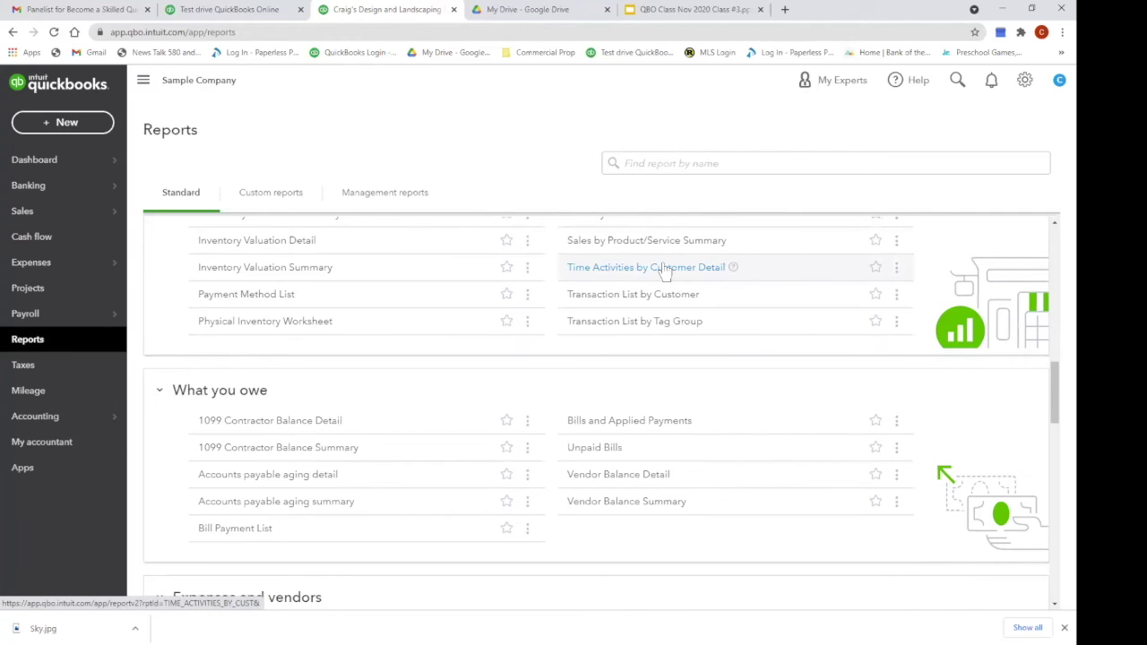
click(261, 535)
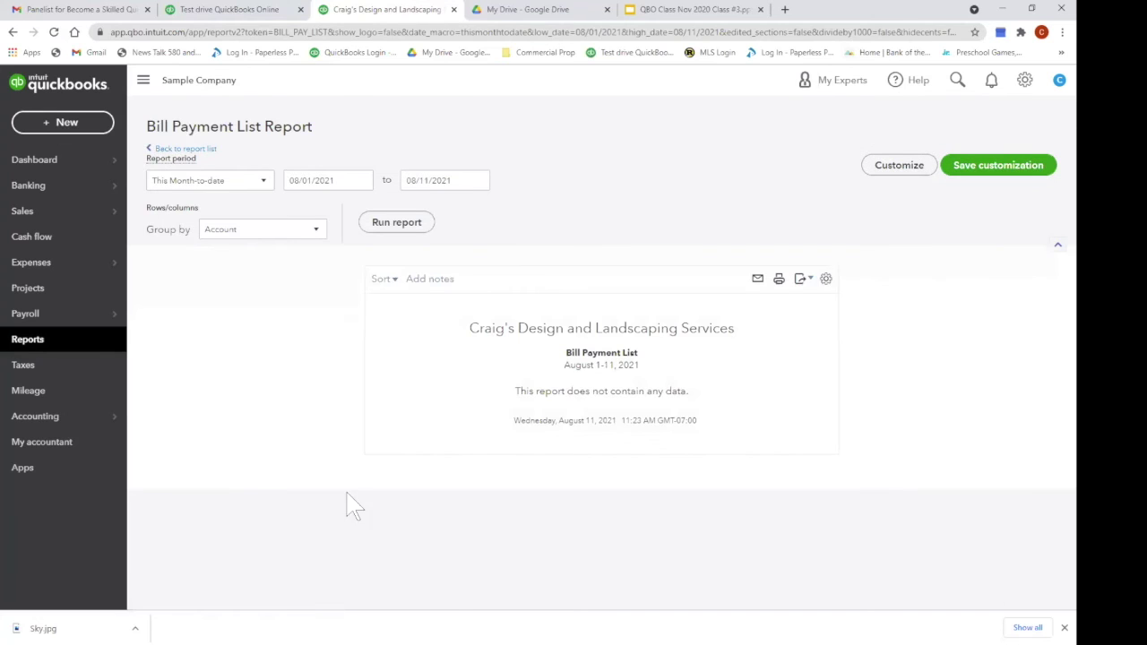
click(264, 182)
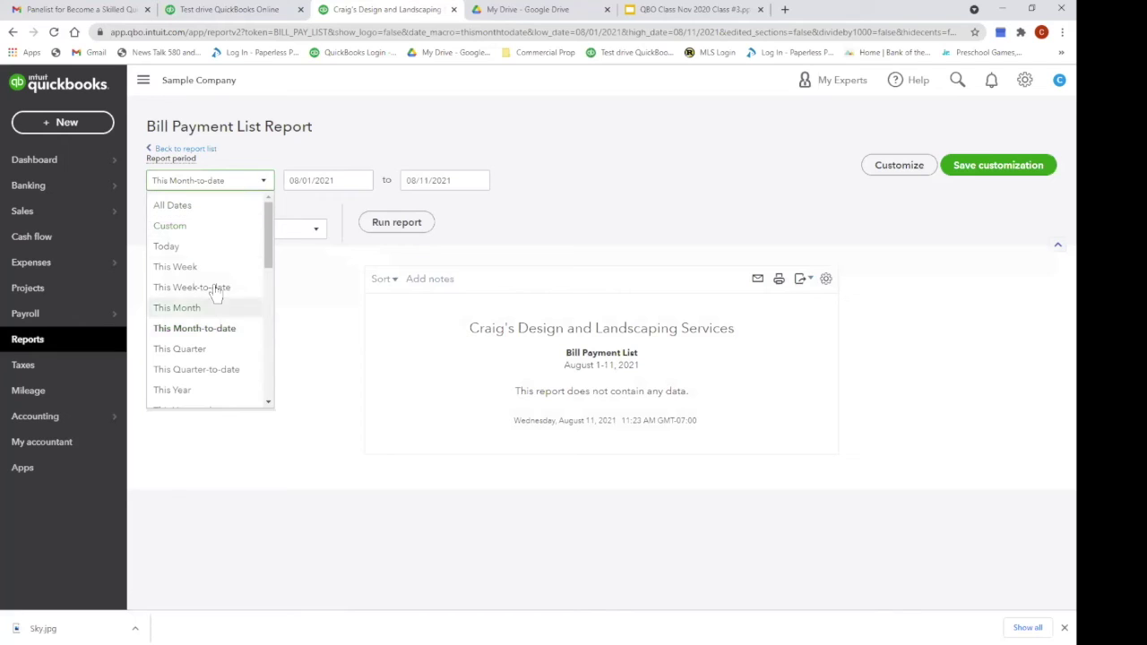
click(199, 209)
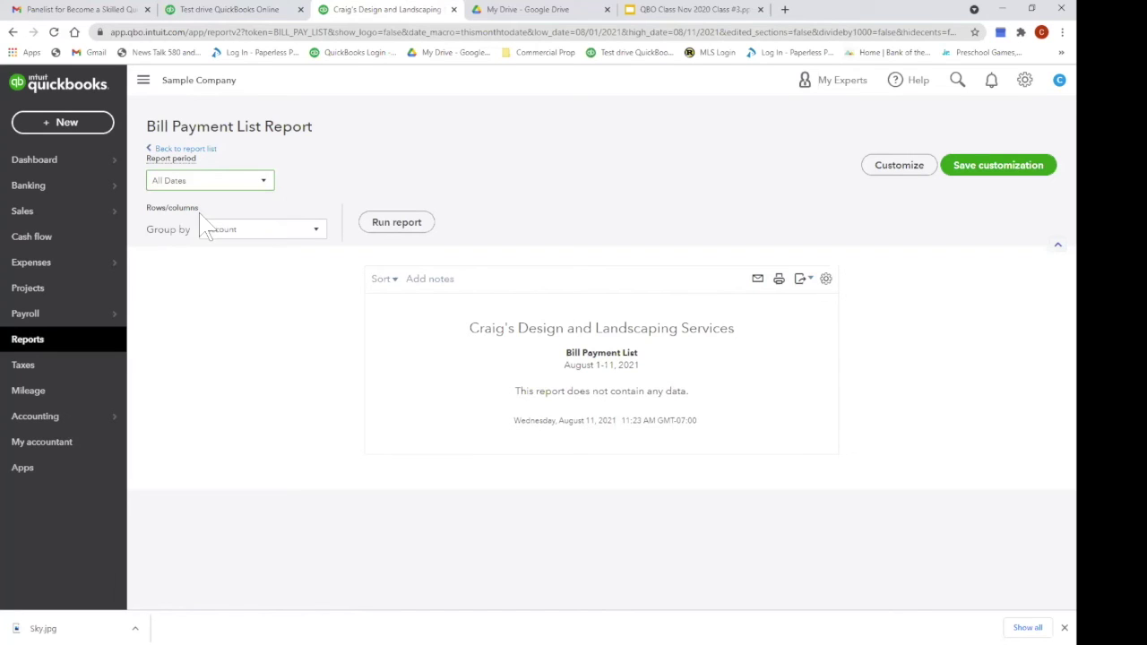
click(389, 228)
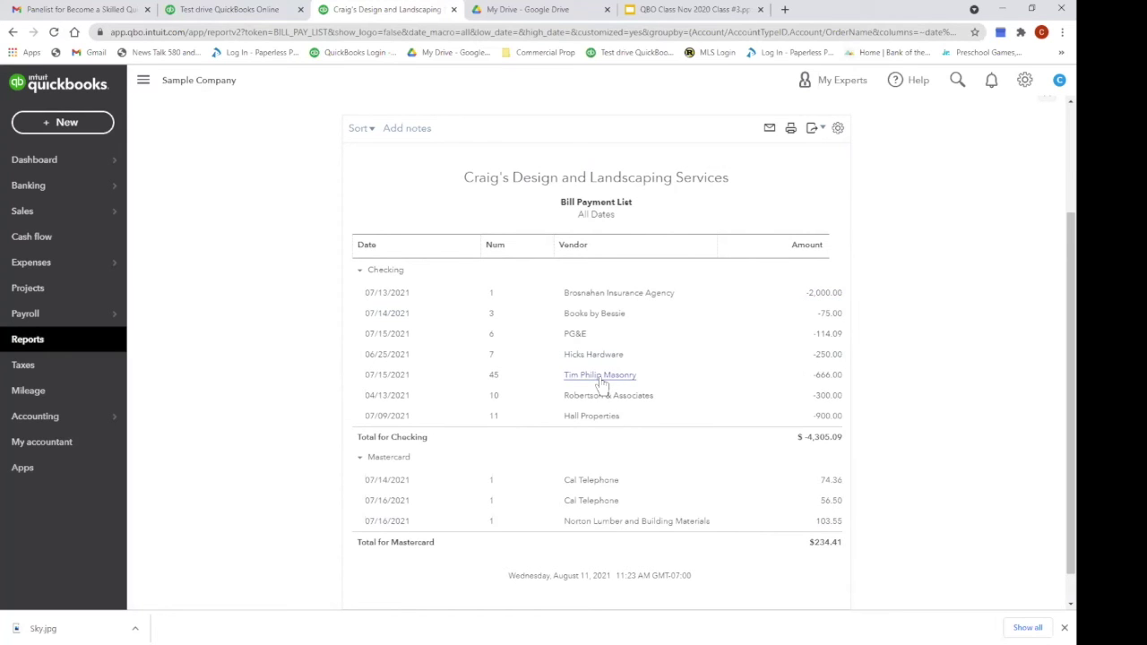
- Inspect the PG&E bill payment from the Bill Payment List, then close it without changes
click(578, 334)
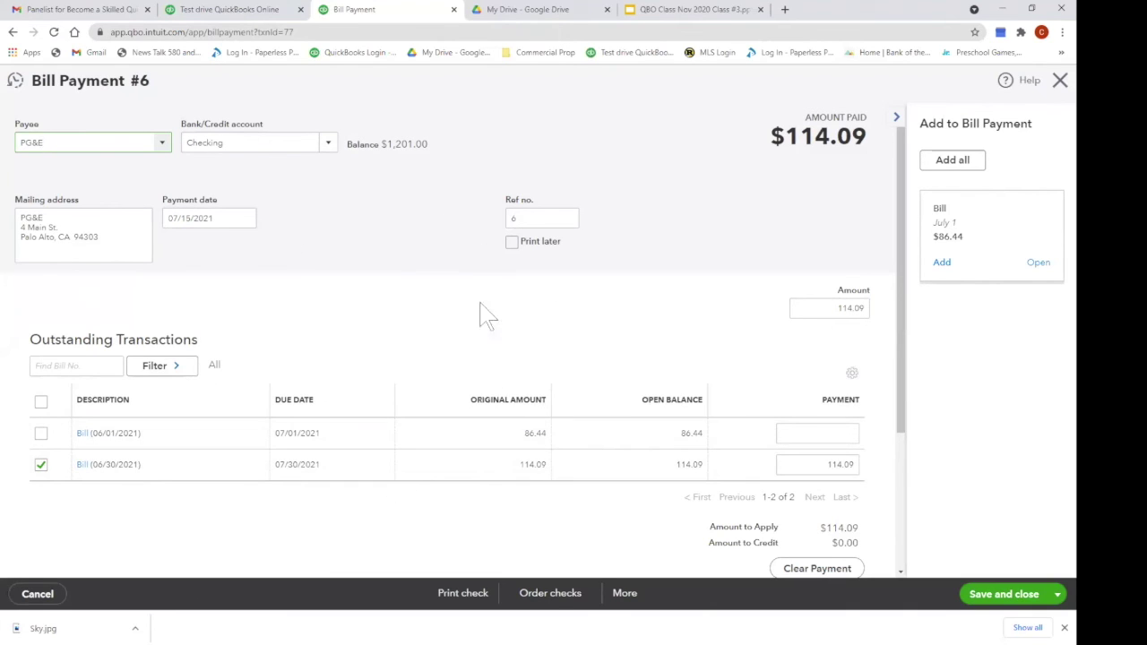
click(1060, 80)
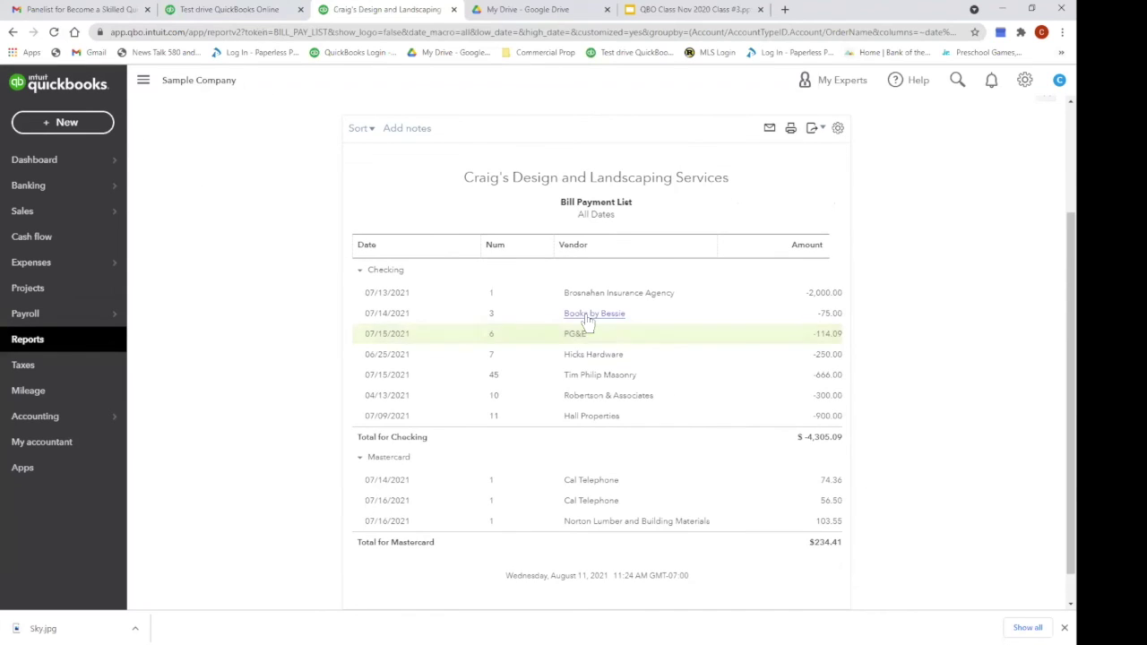
scroll(589, 321, up, 3)
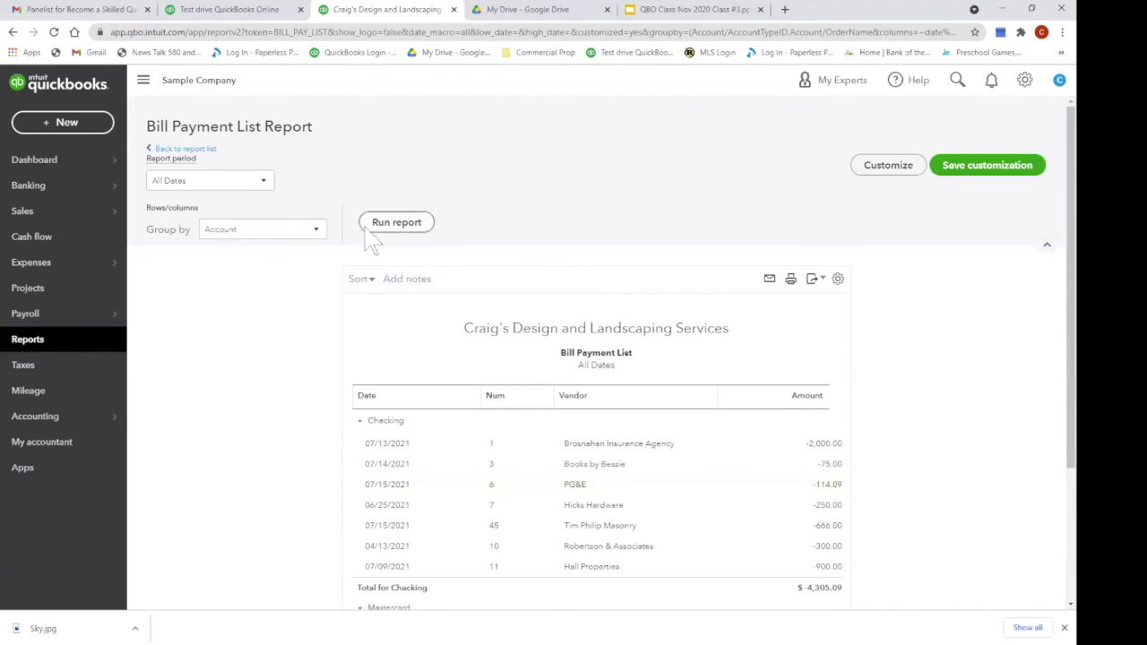
- Return to the report list, open Transaction List by Vendor from Expenses and vendors and run it for All Dates
click(190, 151)
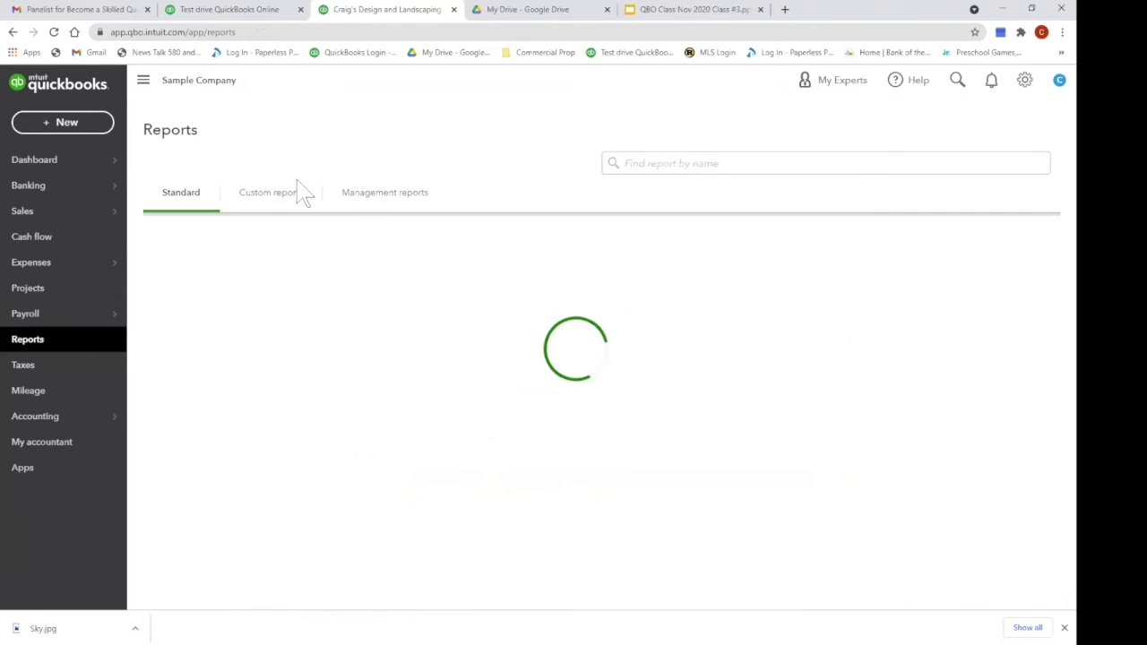
scroll(699, 348, down, 5)
scroll(699, 348, down, 2)
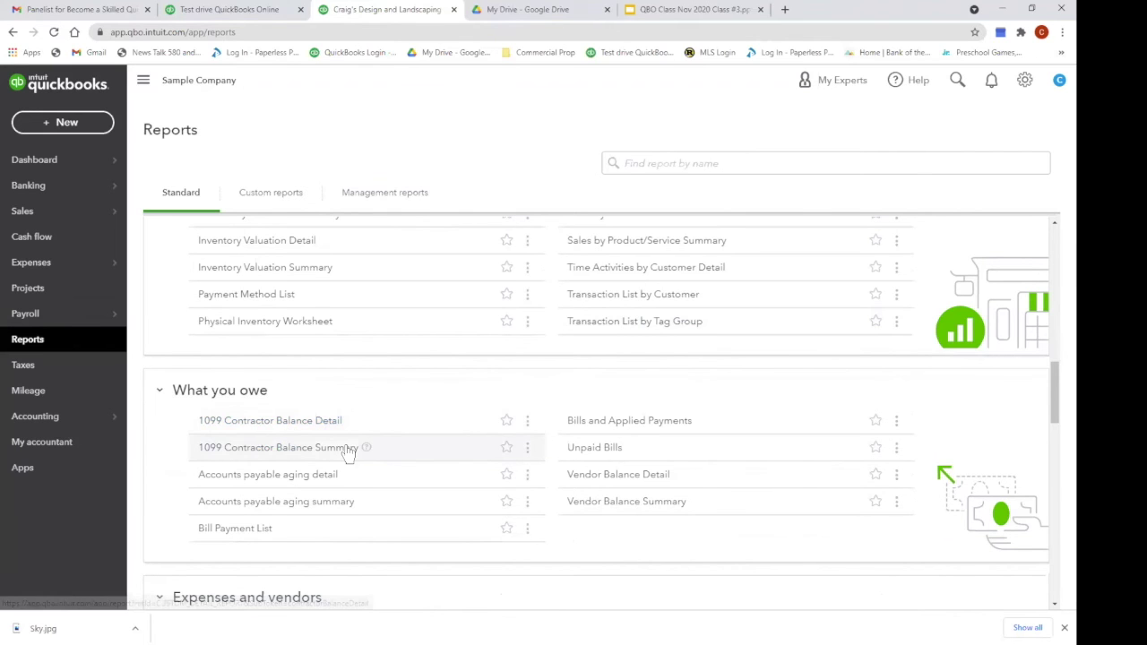
scroll(376, 452, down, 2)
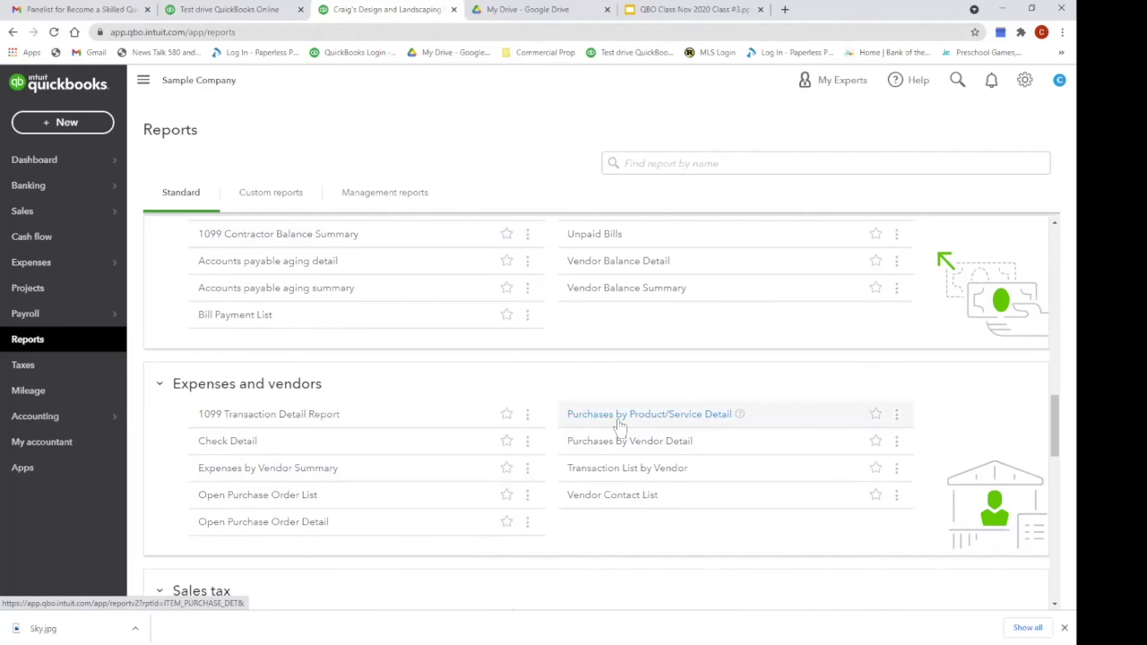
click(616, 478)
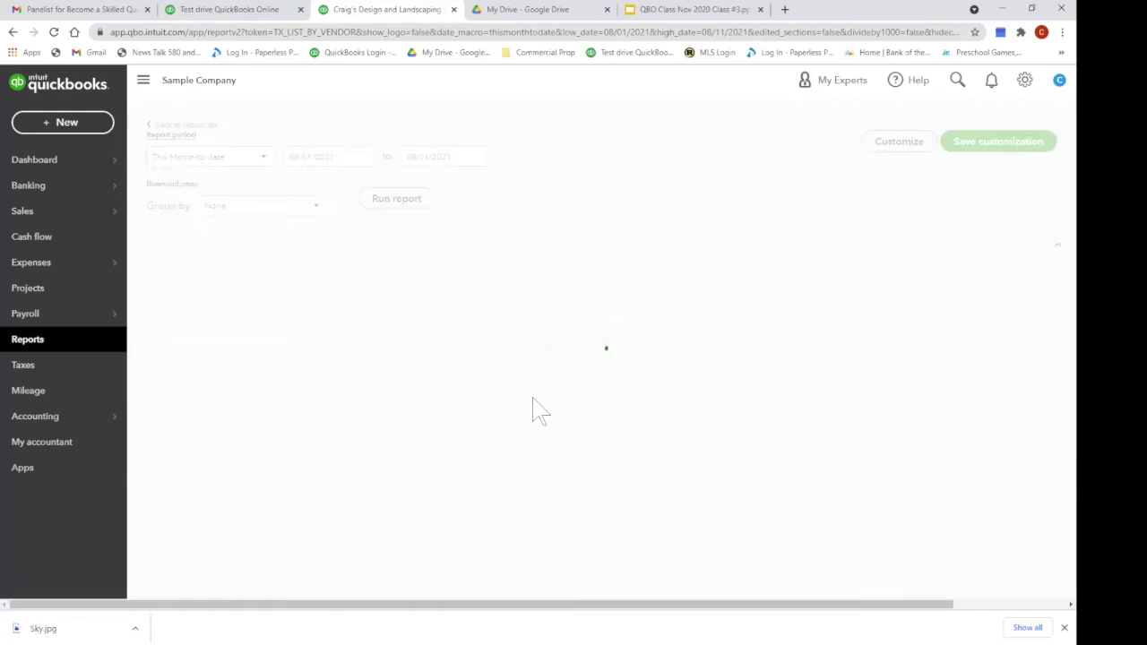
click(263, 185)
click(243, 206)
click(396, 223)
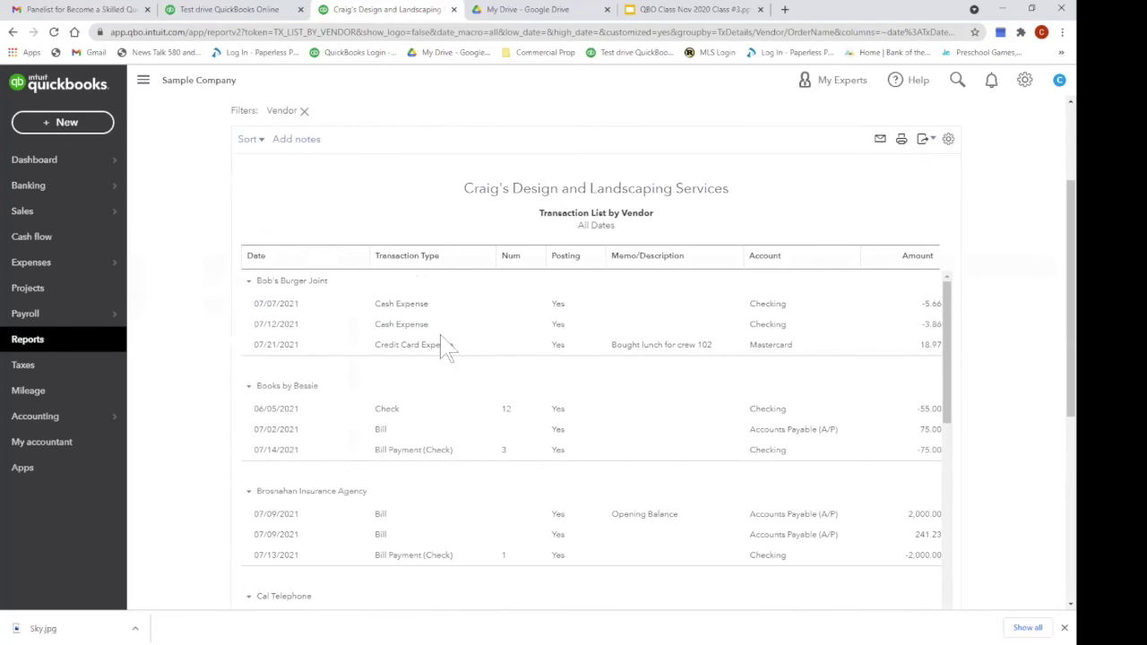
- Review the transaction types, accounts and amounts for each vendor in Transaction List by Vendor
scroll(874, 348, down, 3)
scroll(874, 348, up, 3)
scroll(847, 409, down, 3)
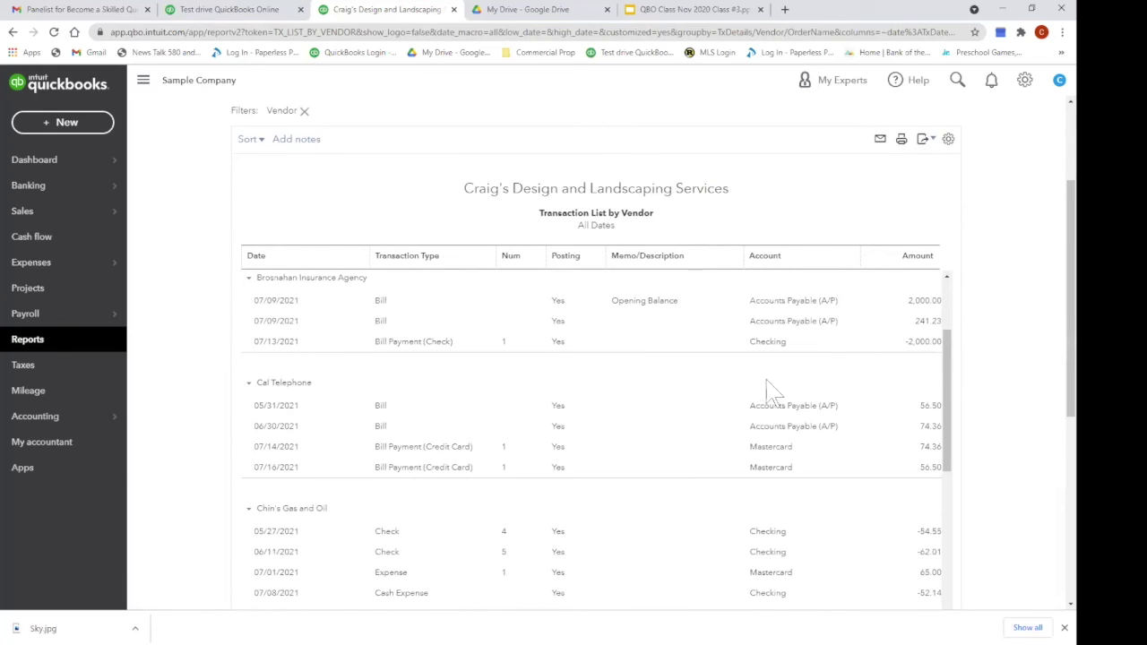
scroll(592, 403, down, 2)
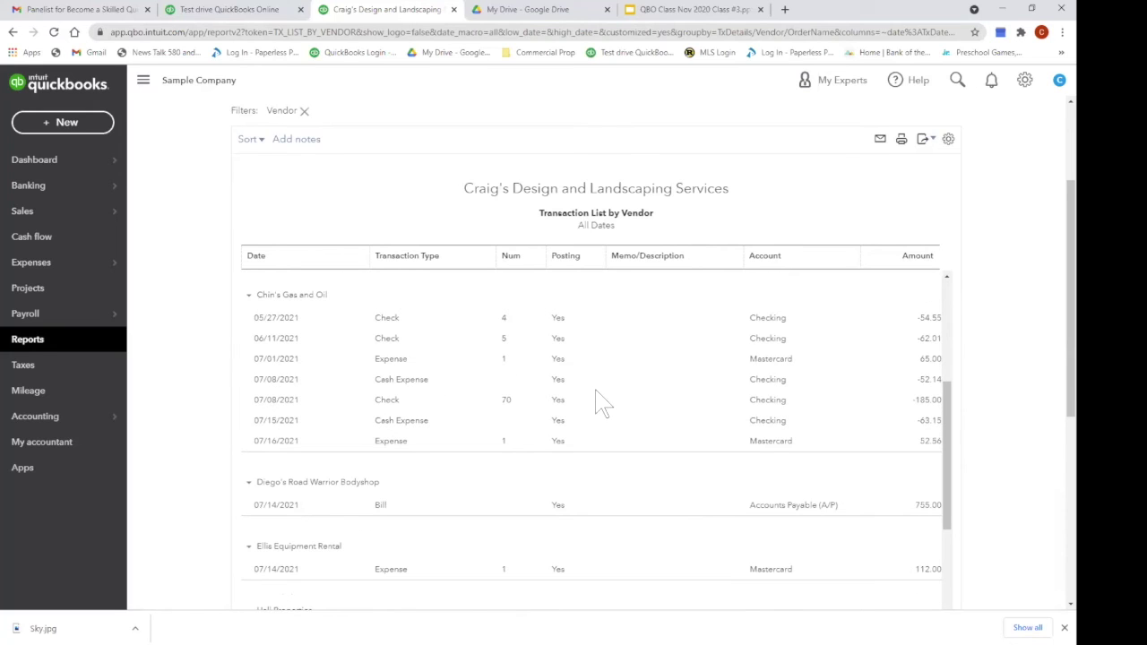
scroll(687, 397, down, 3)
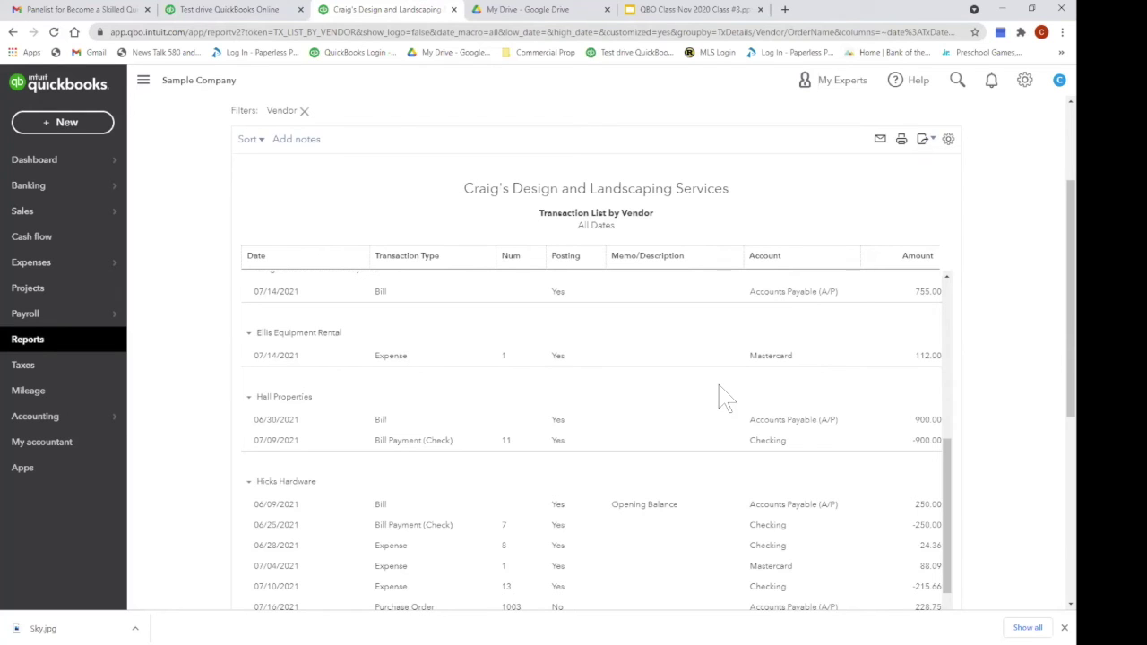
scroll(724, 397, up, 10)
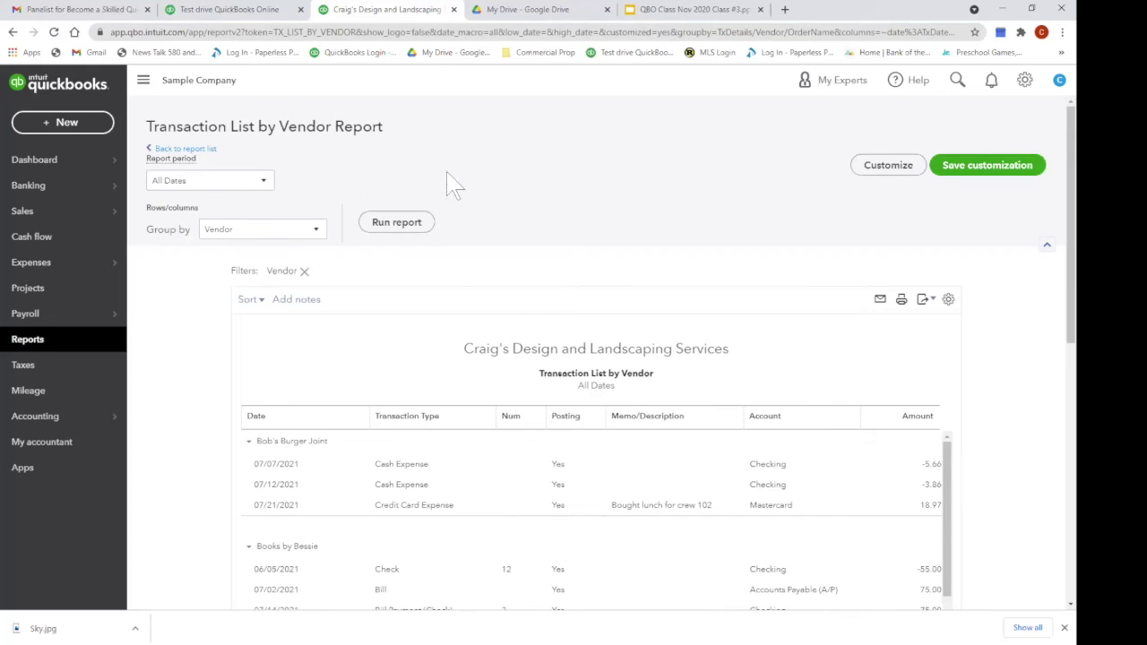
- Go back to the report list and examine the reports offered under Expenses and vendors, Sales tax and Employees
click(195, 148)
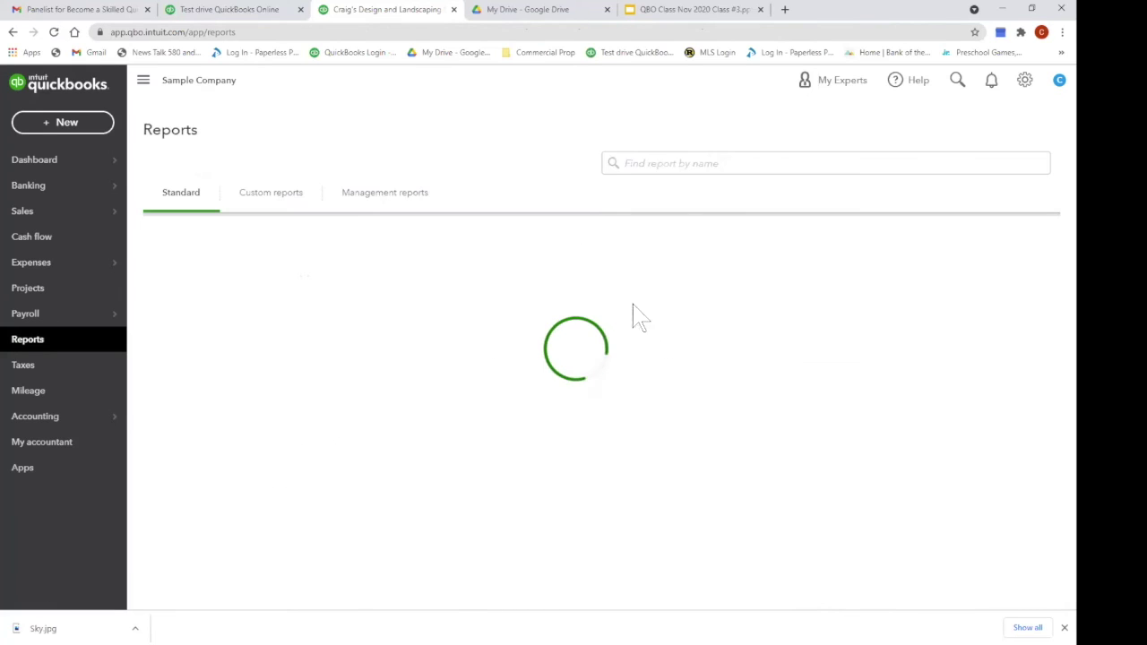
scroll(695, 304, down, 5)
scroll(694, 304, down, 4)
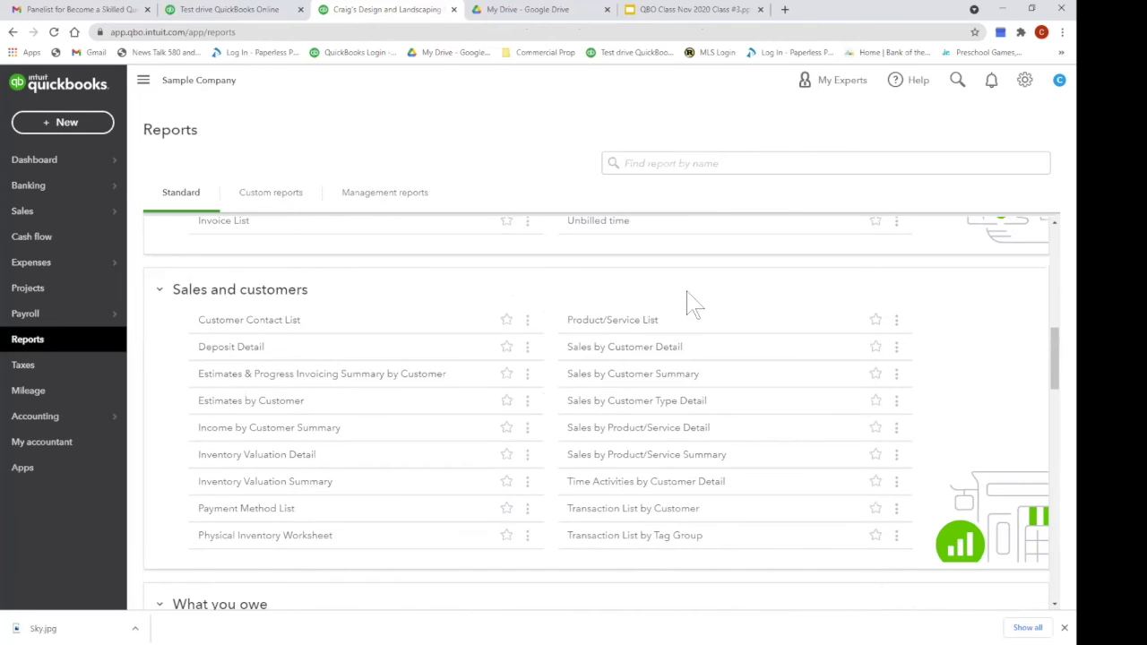
scroll(691, 302, down, 3)
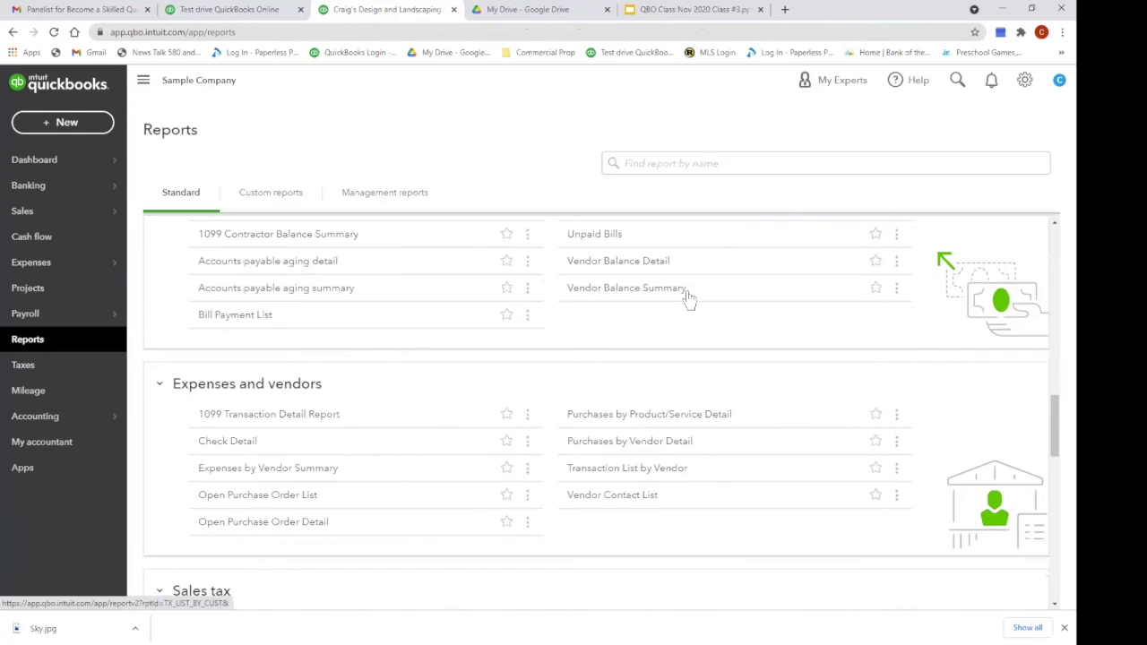
scroll(688, 298, down, 3)
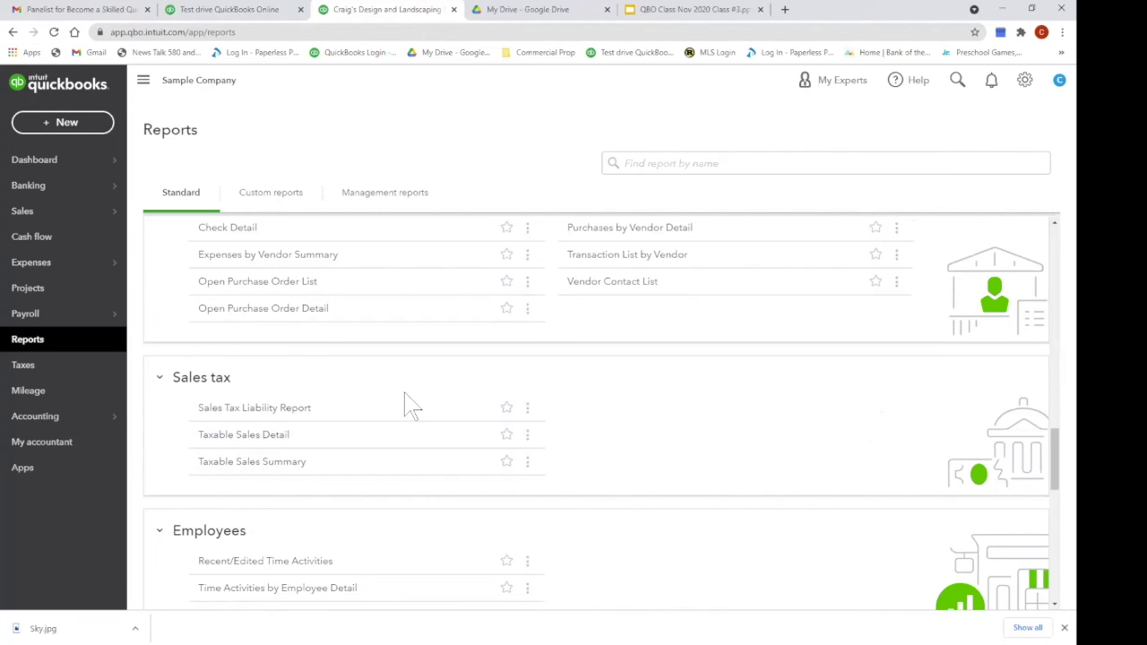
scroll(579, 464, down, 5)
scroll(581, 464, up, 3)
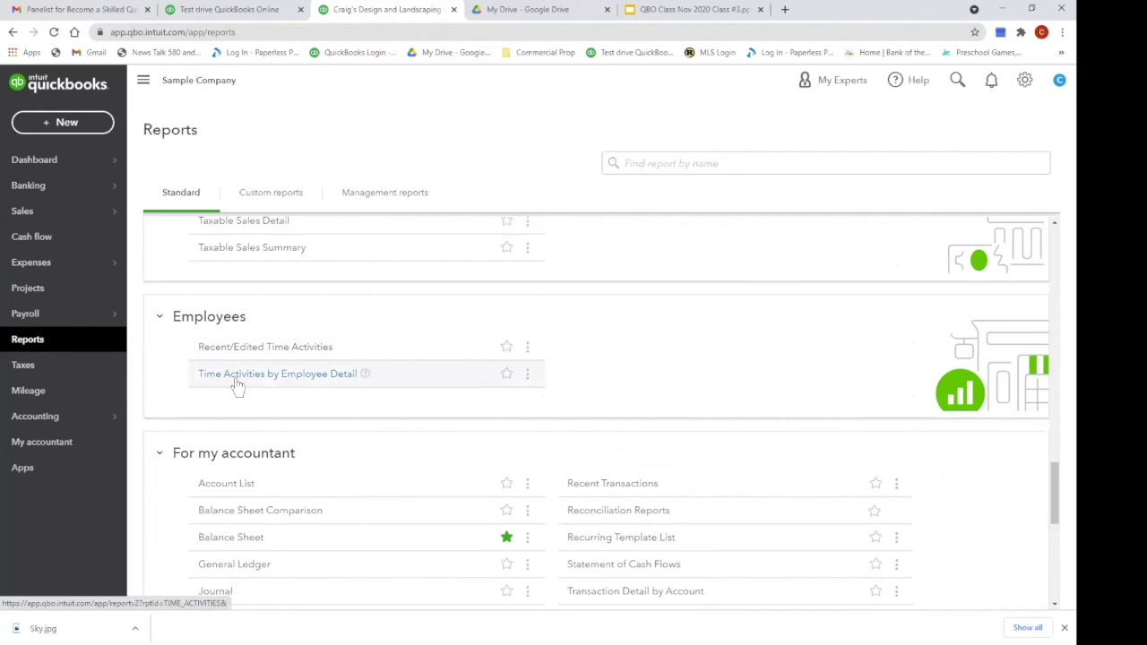
mouse_move(81, 322)
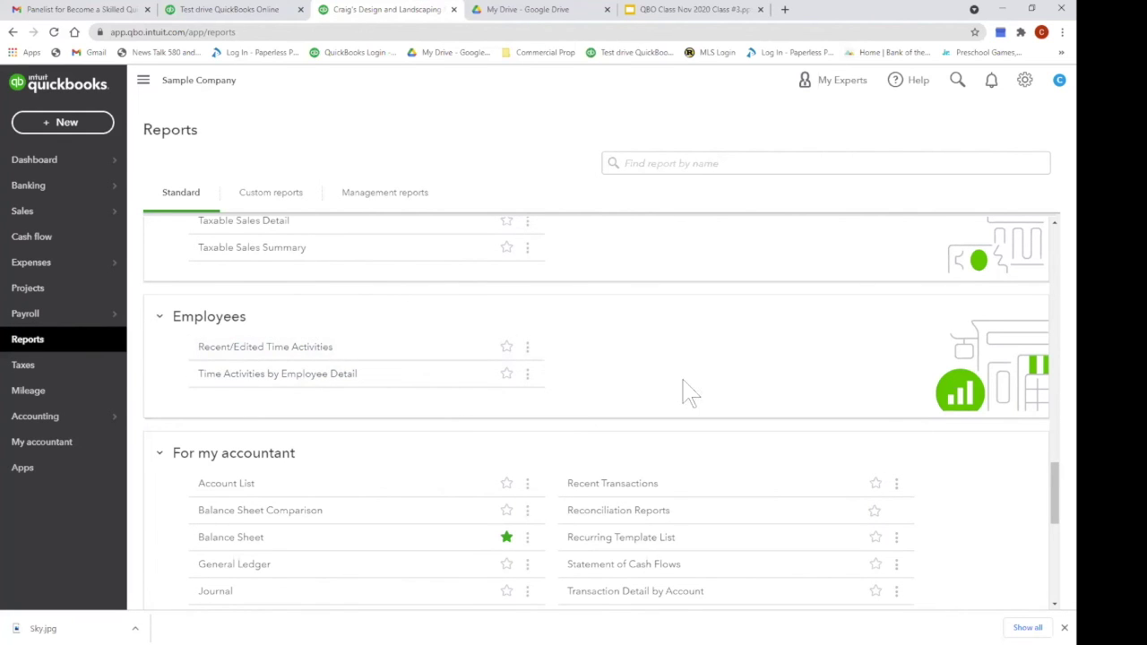
- Look through the For my accountant and Payroll reports and open Paycheck History
scroll(686, 382, down, 2)
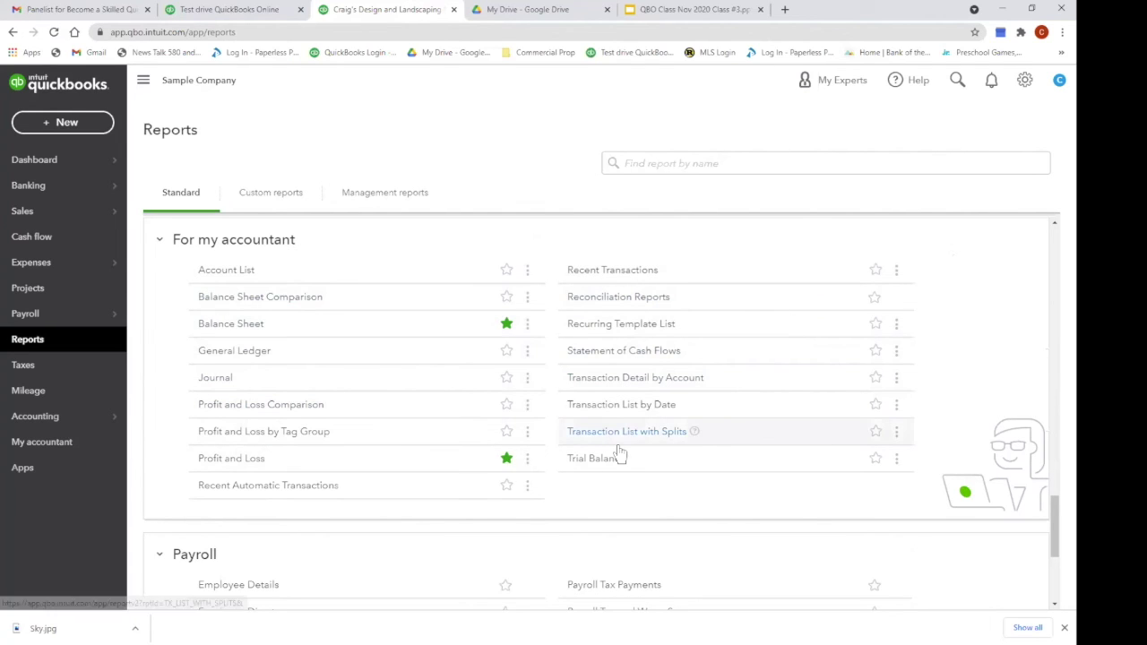
scroll(644, 414, down, 2)
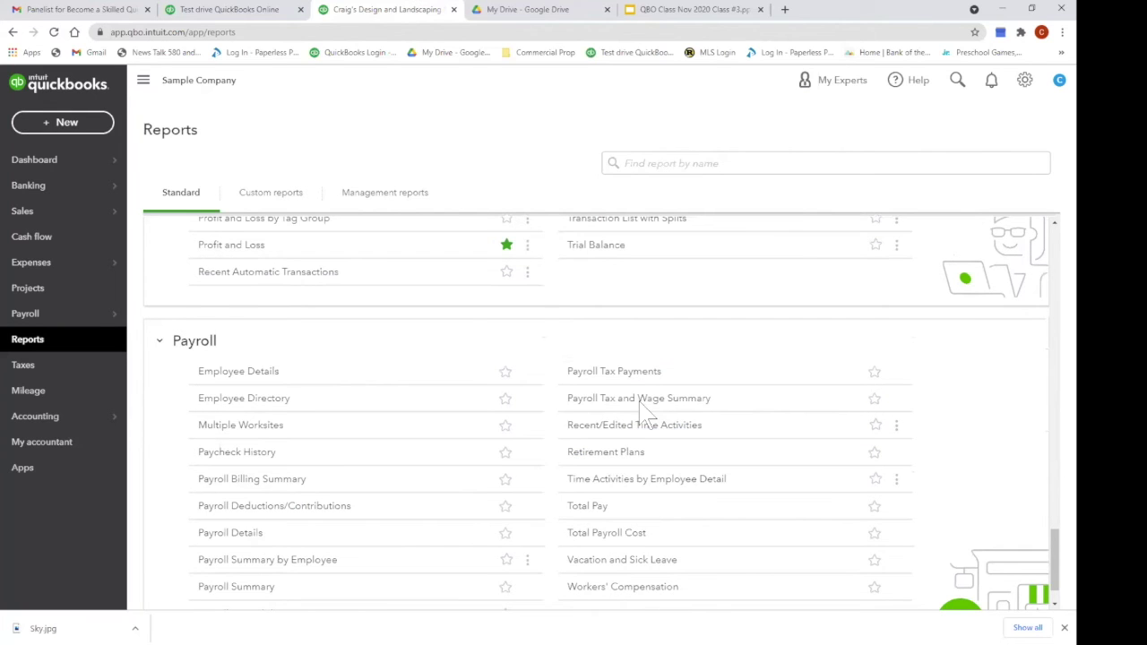
scroll(644, 414, down, 1)
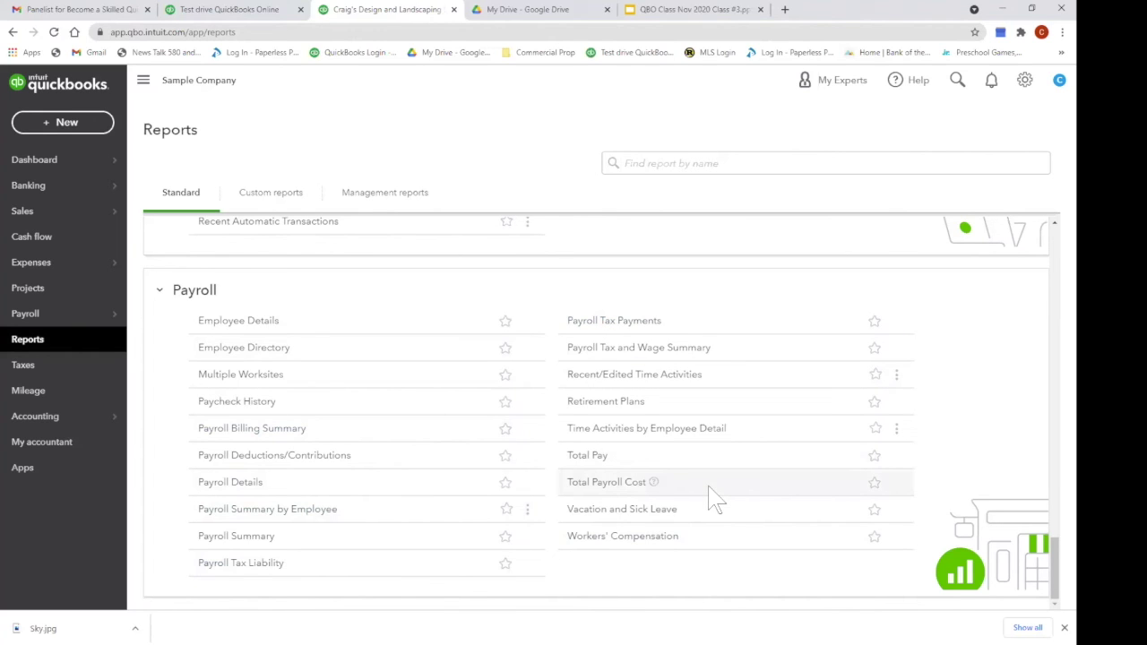
click(263, 408)
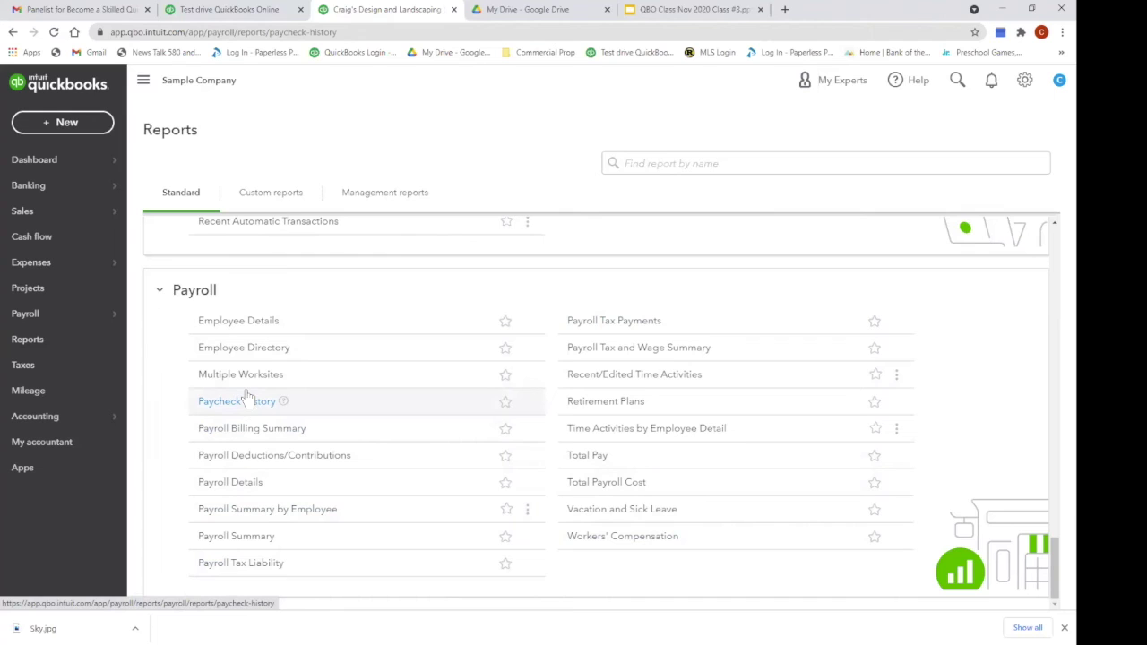
- Open the Employee Details payroll report and, back in the report list, open Payroll Billing Summary
click(260, 325)
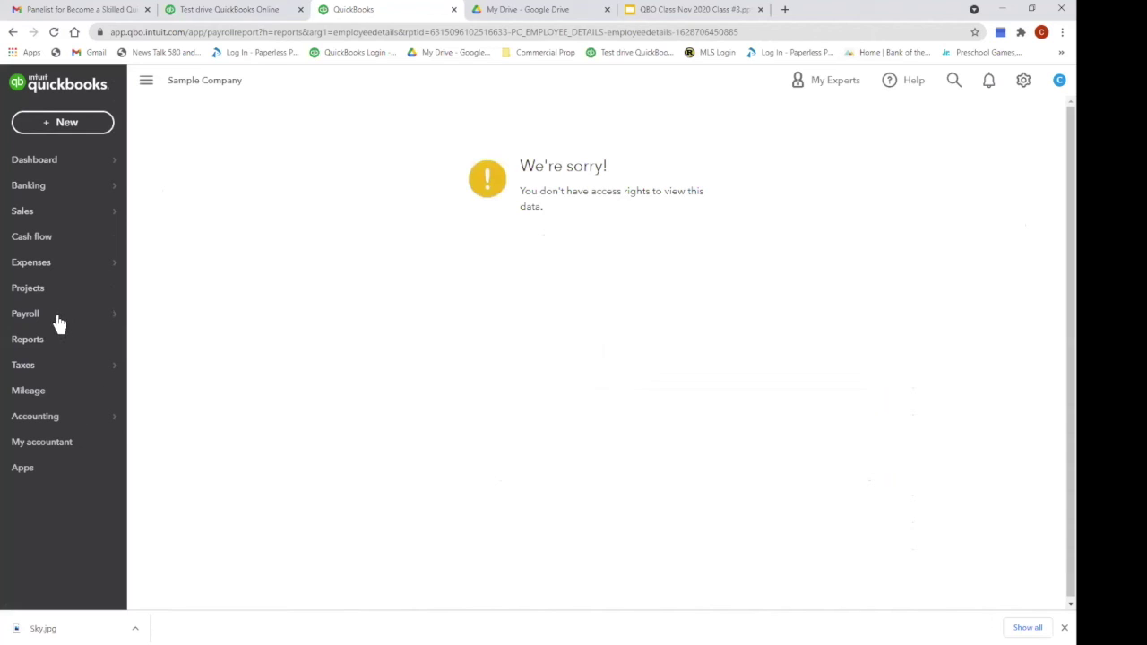
mouse_move(58, 323)
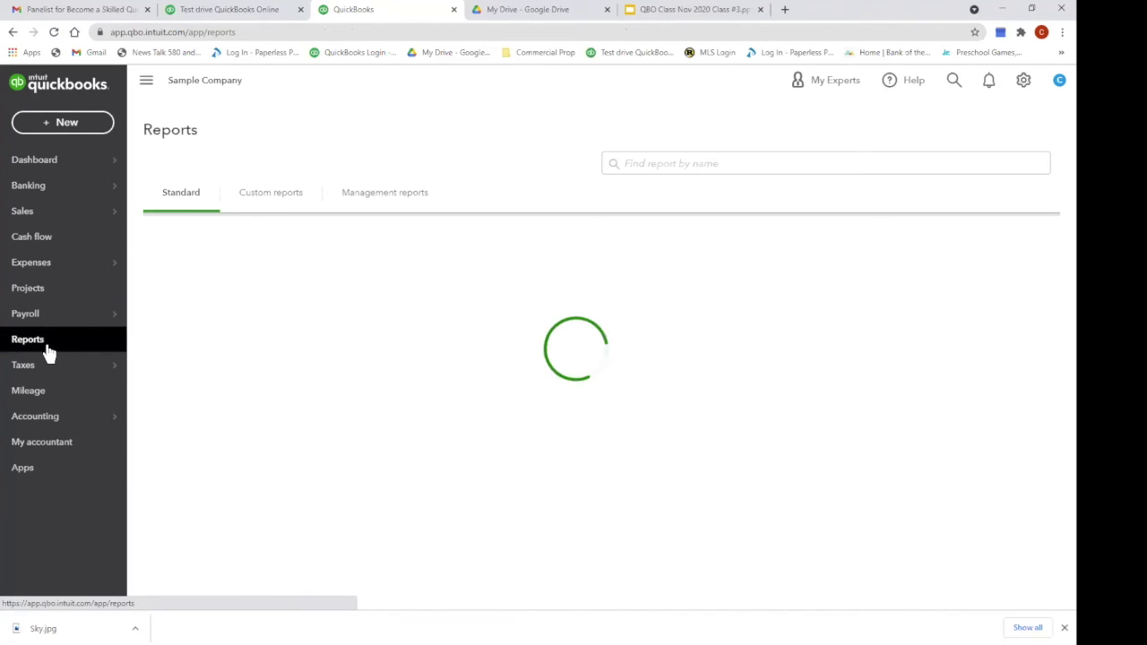
scroll(842, 438, down, 10)
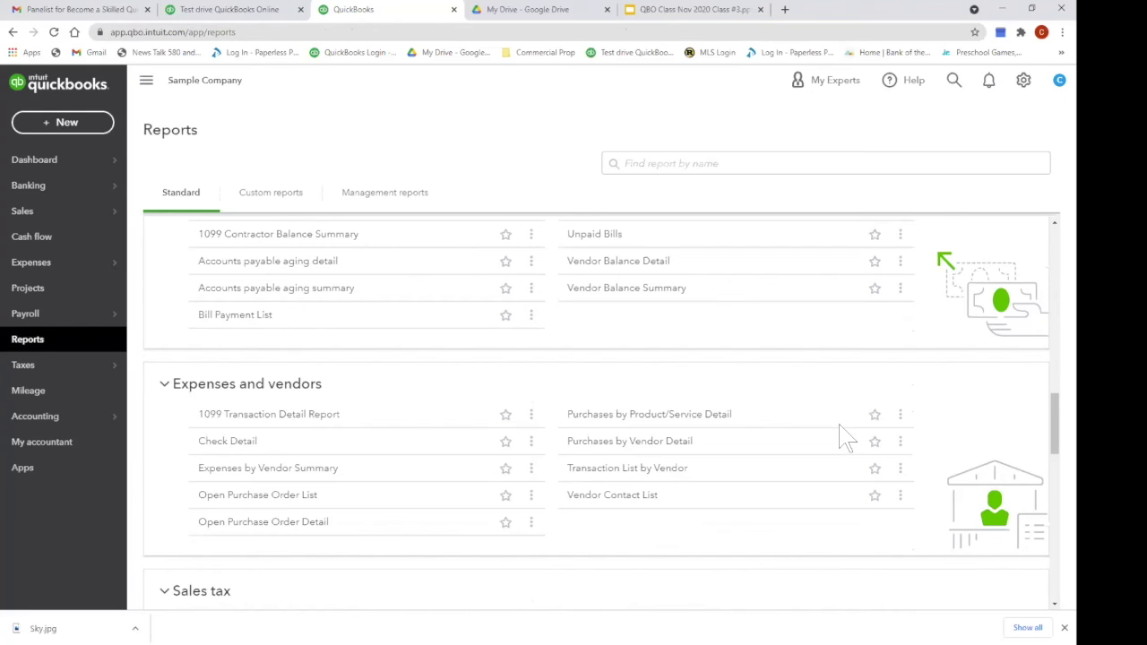
scroll(728, 405, down, 5)
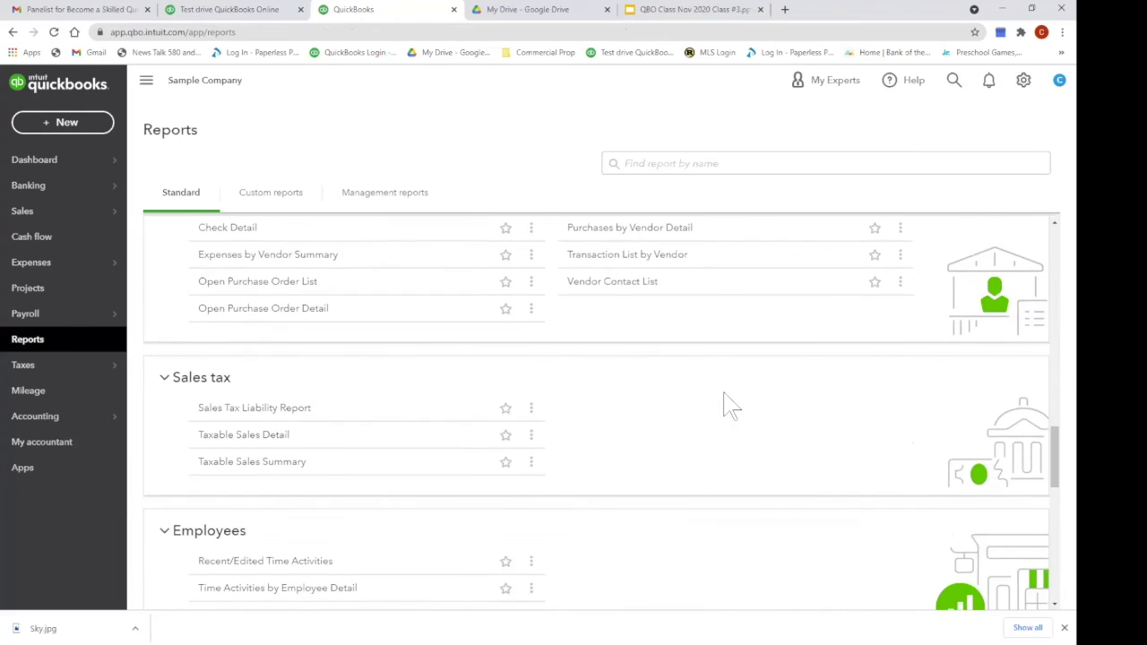
scroll(727, 405, down, 3)
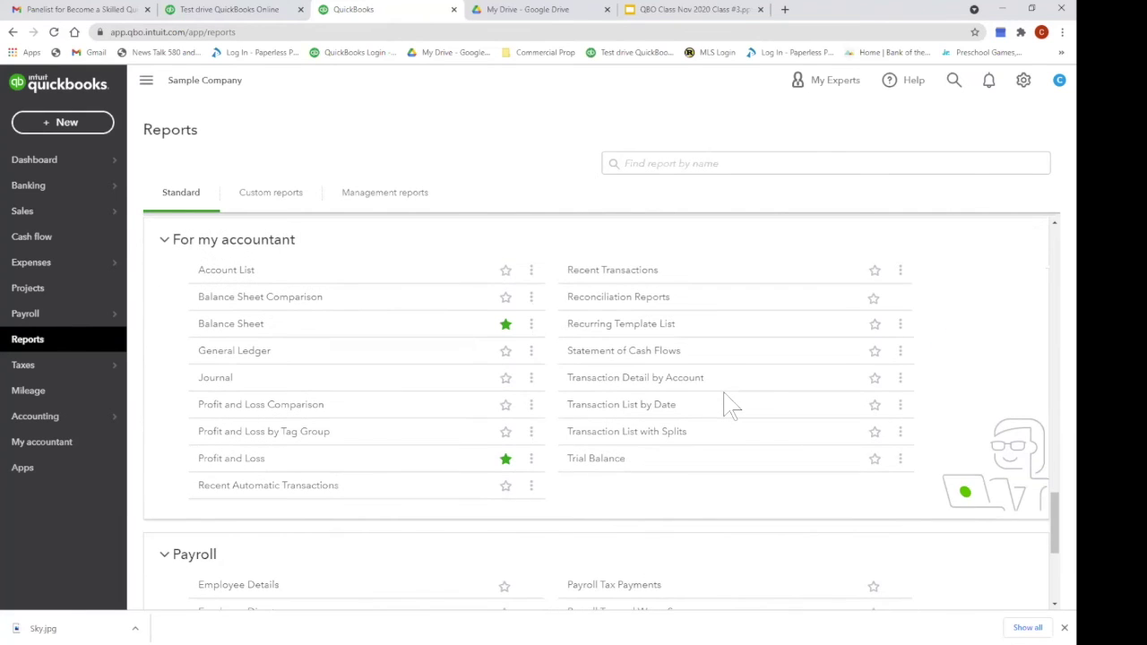
scroll(728, 405, down, 3)
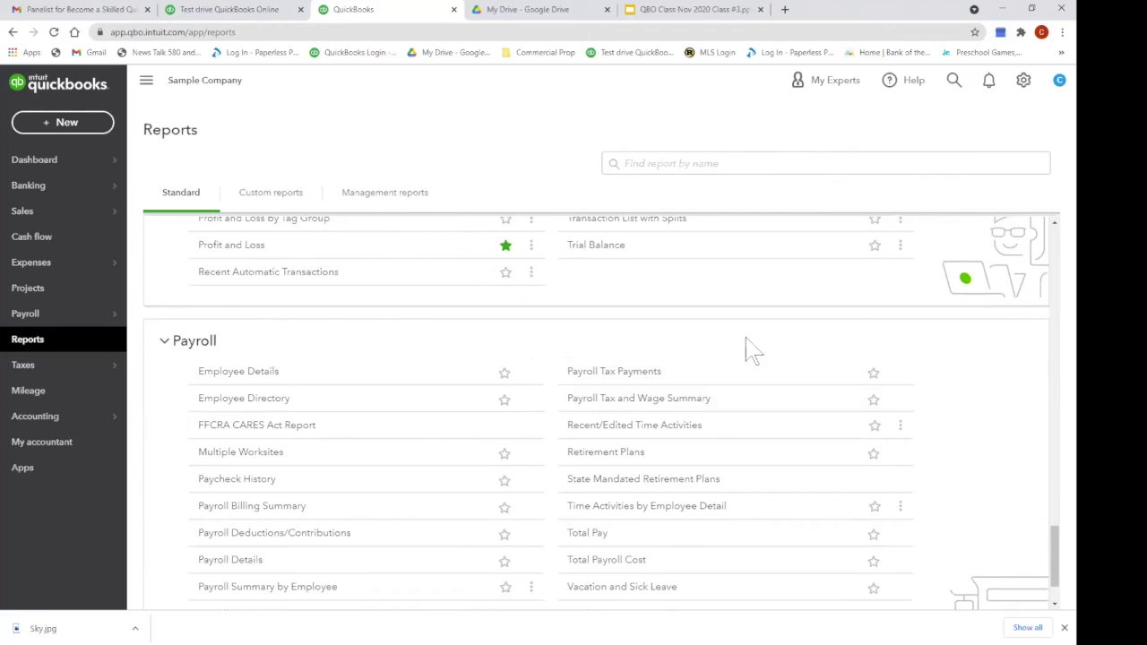
scroll(751, 350, down, 2)
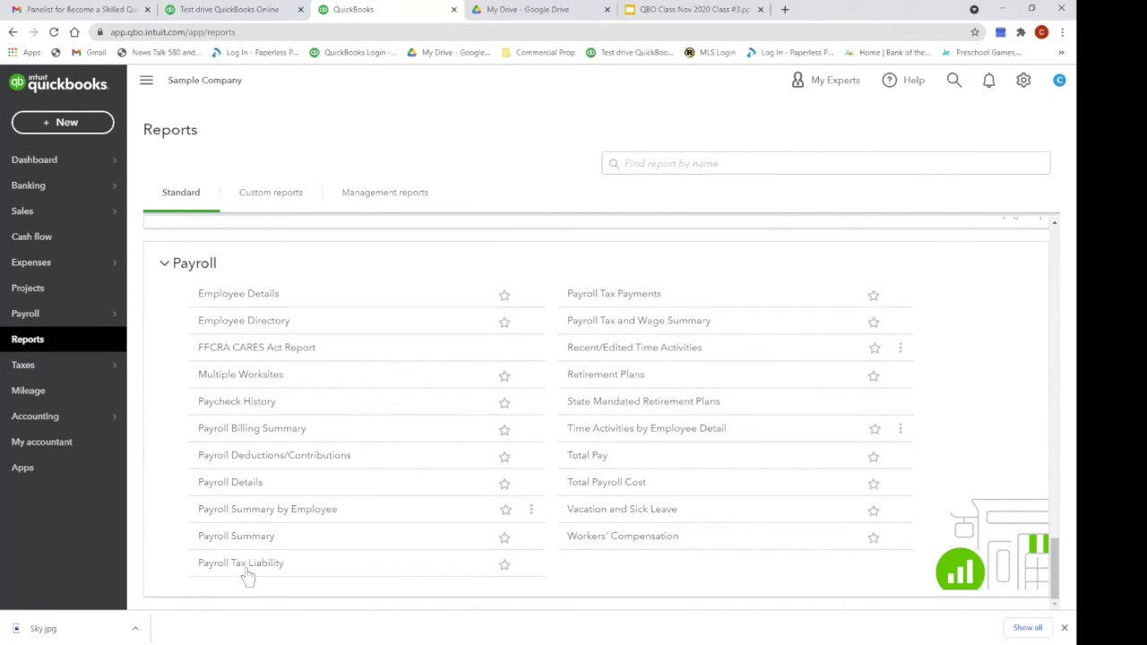
click(260, 430)
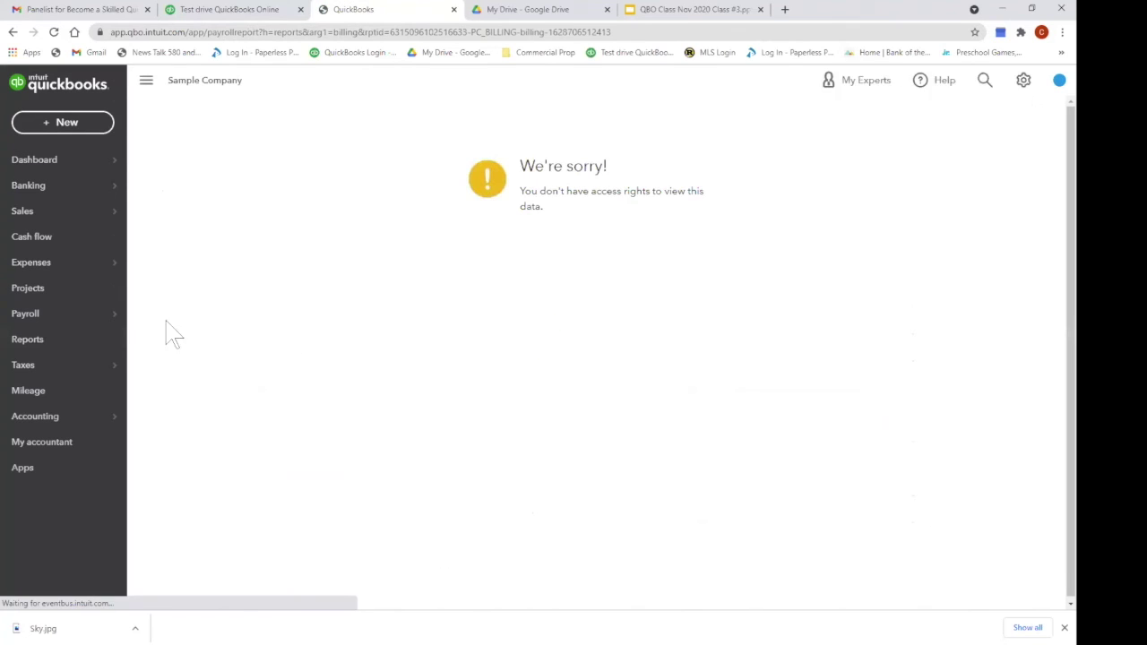
- Return to the report list and view the saved custom reports and the management reports
click(62, 344)
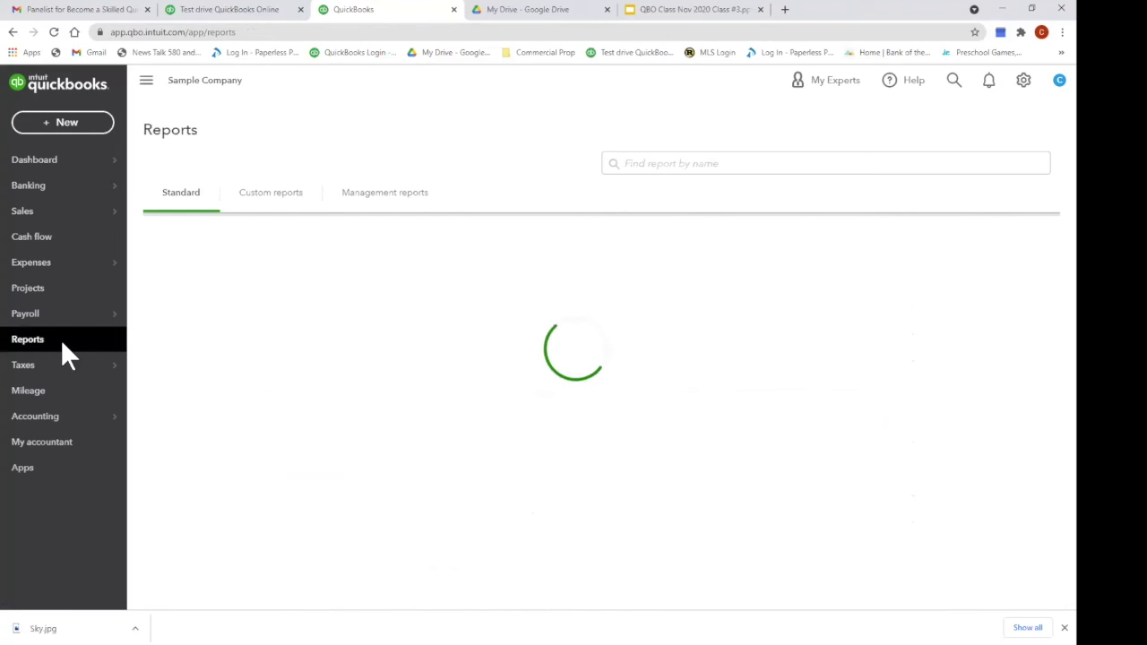
scroll(672, 435, down, 15)
scroll(685, 437, down, 8)
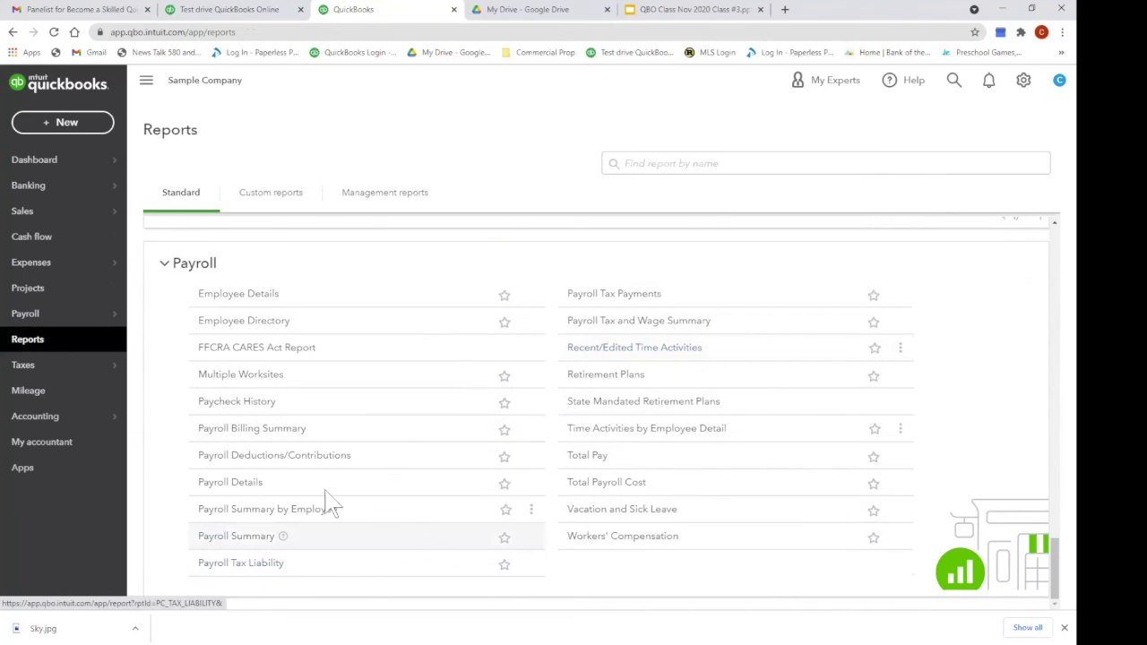
scroll(350, 457, up, 10)
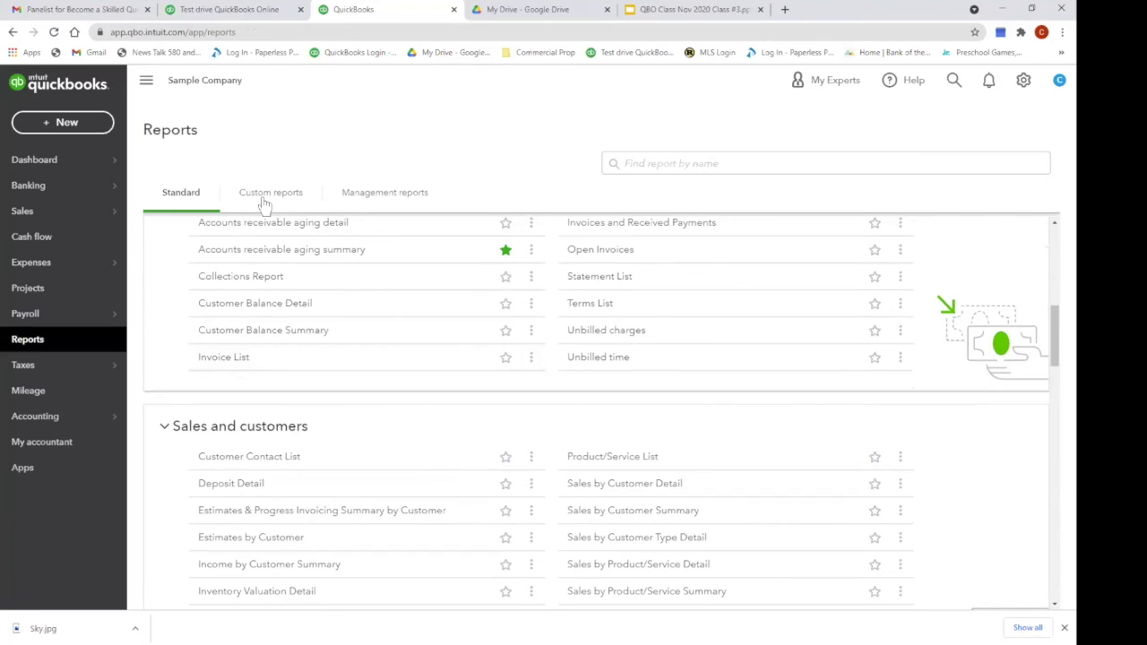
click(270, 193)
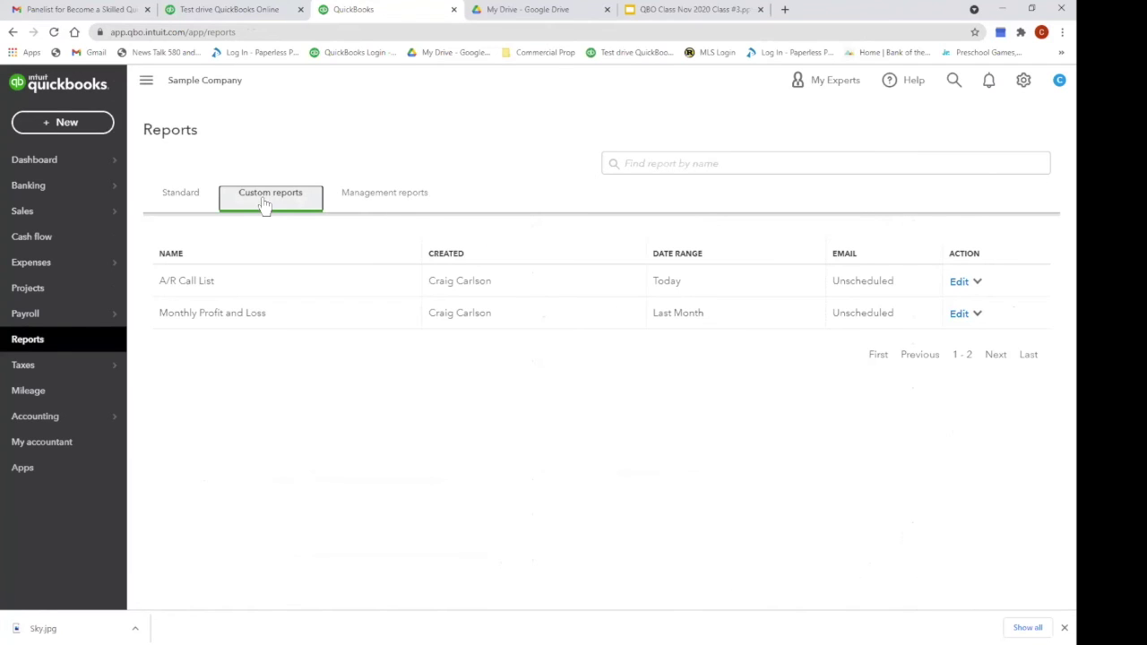
click(412, 197)
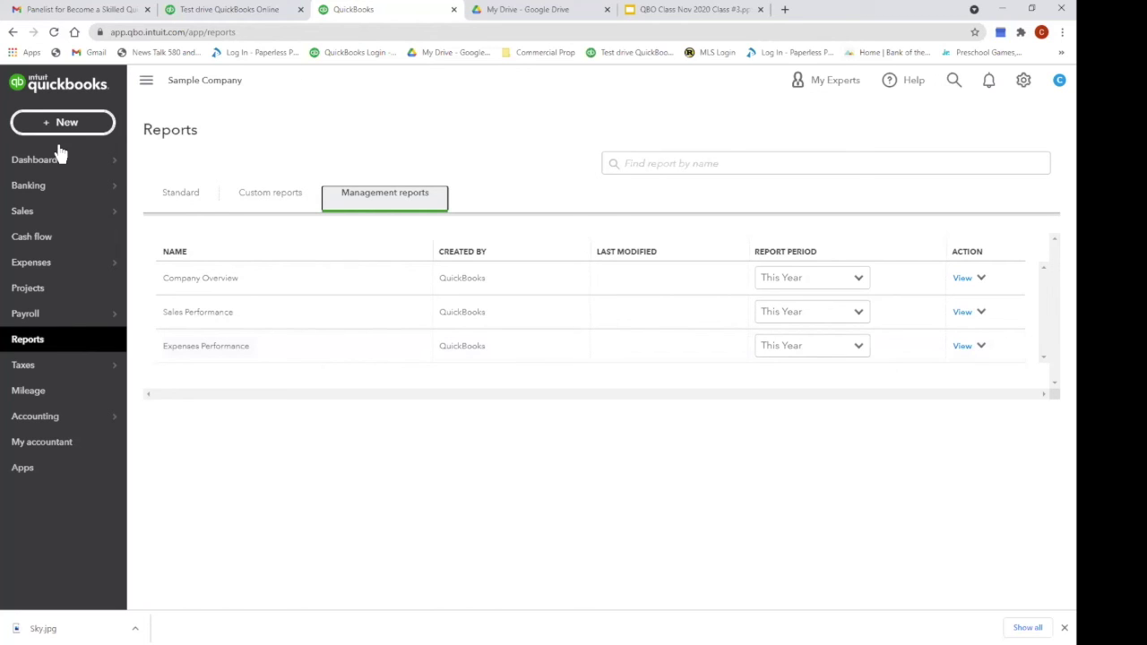
- Open a blank sales receipt from All Sales, check its Deposit to field and close it without saving
mouse_move(36, 222)
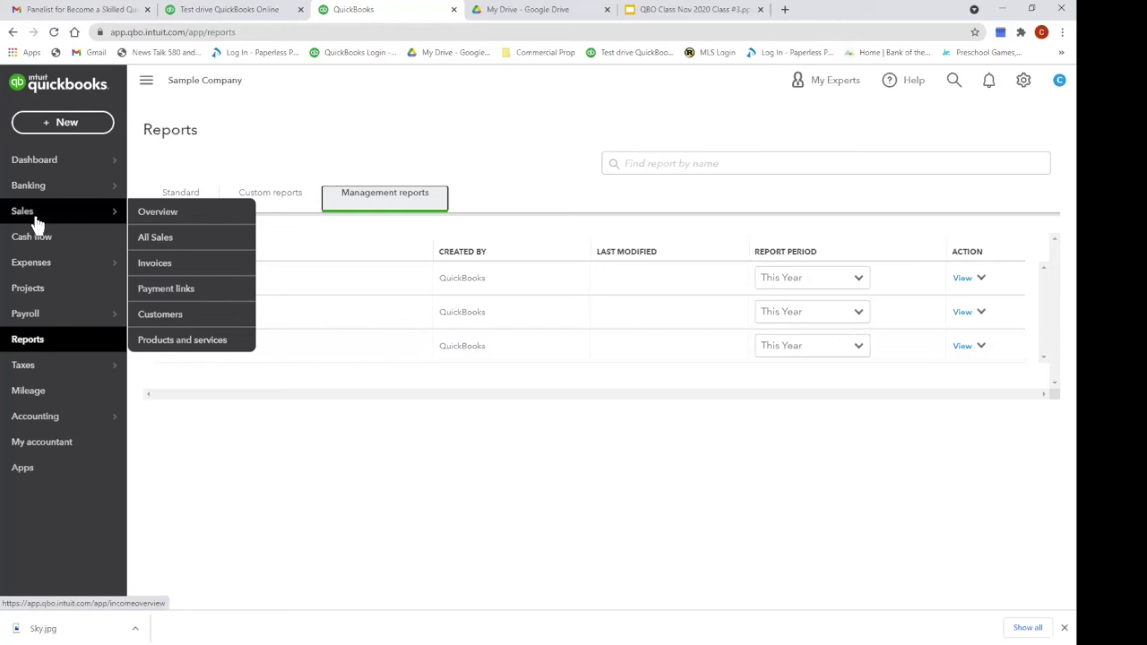
click(155, 239)
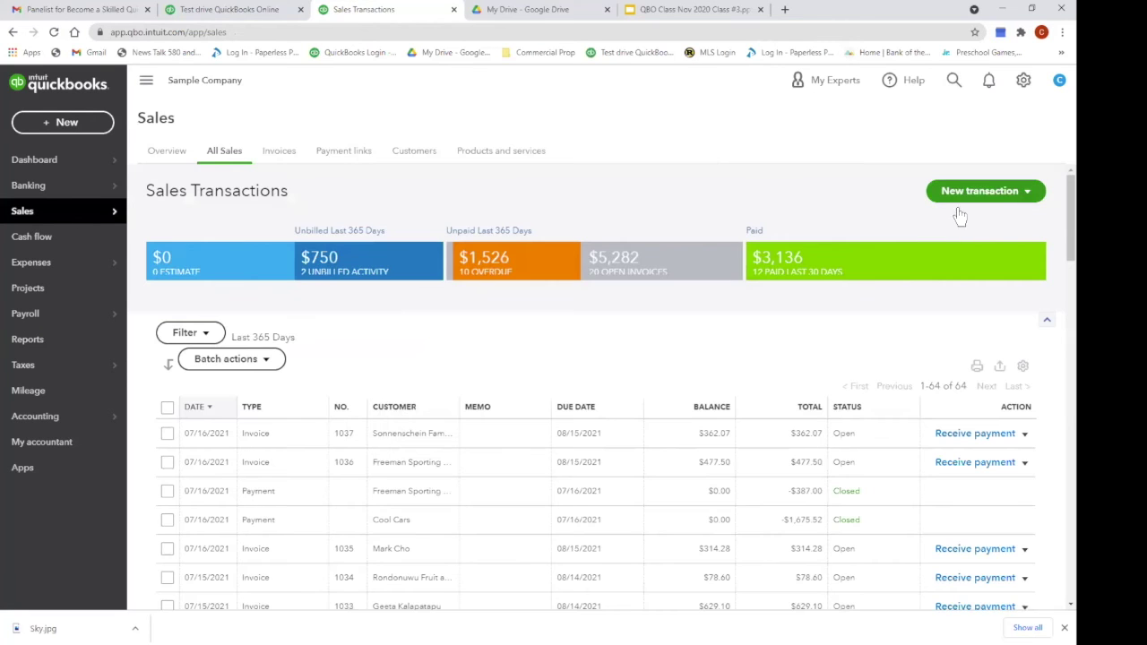
click(1026, 191)
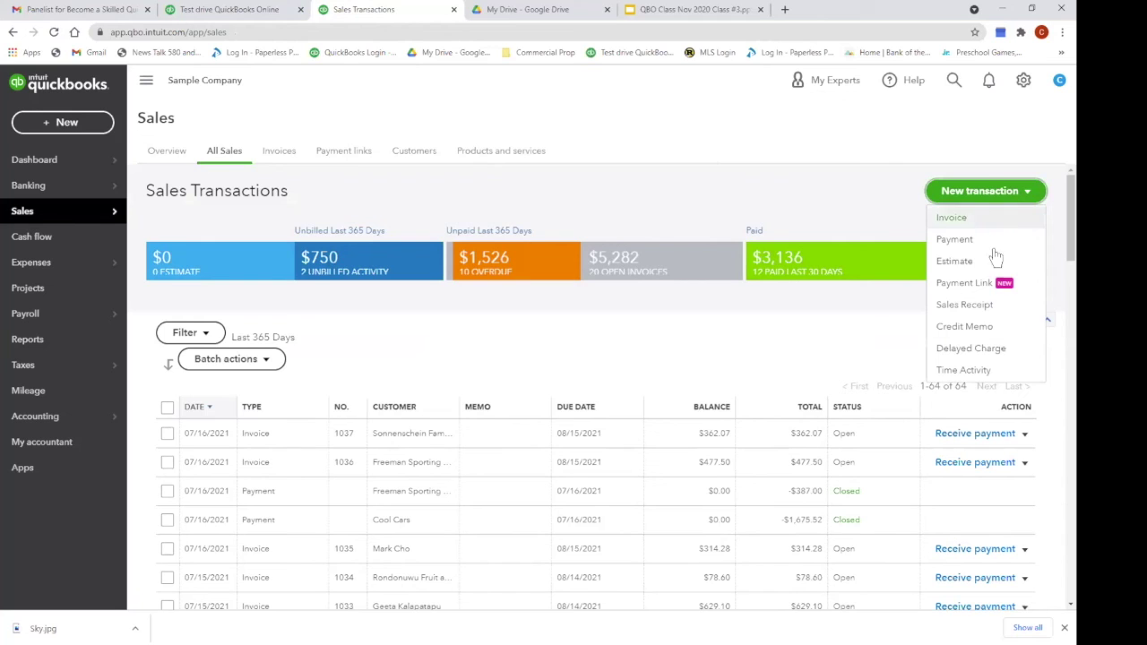
click(986, 304)
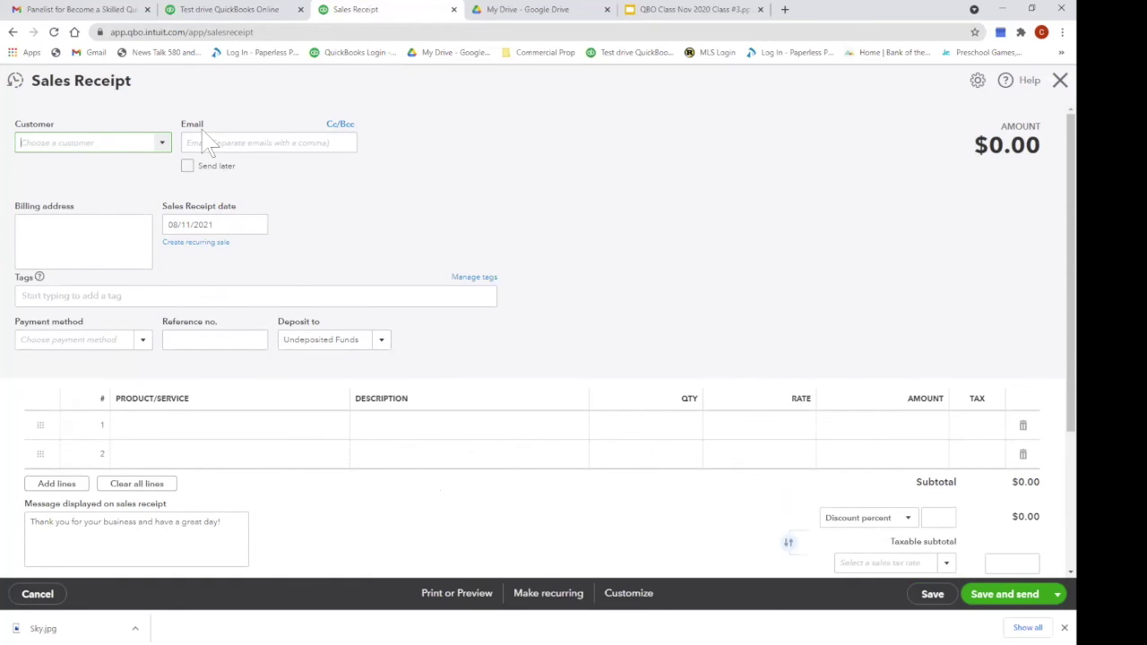
click(380, 340)
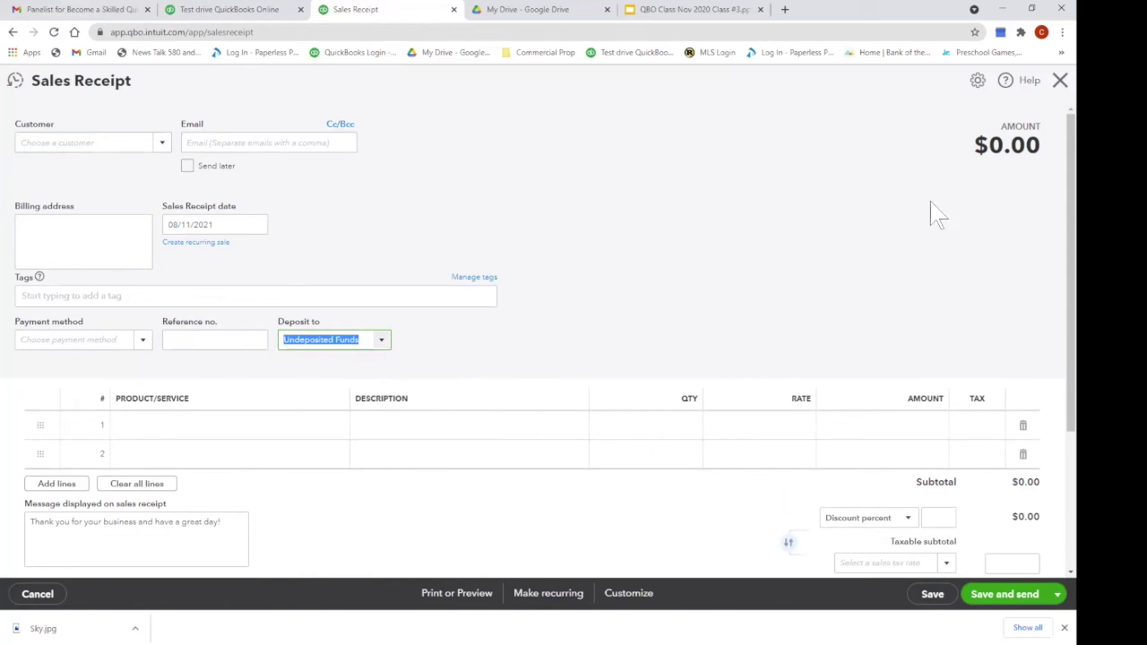
click(1059, 83)
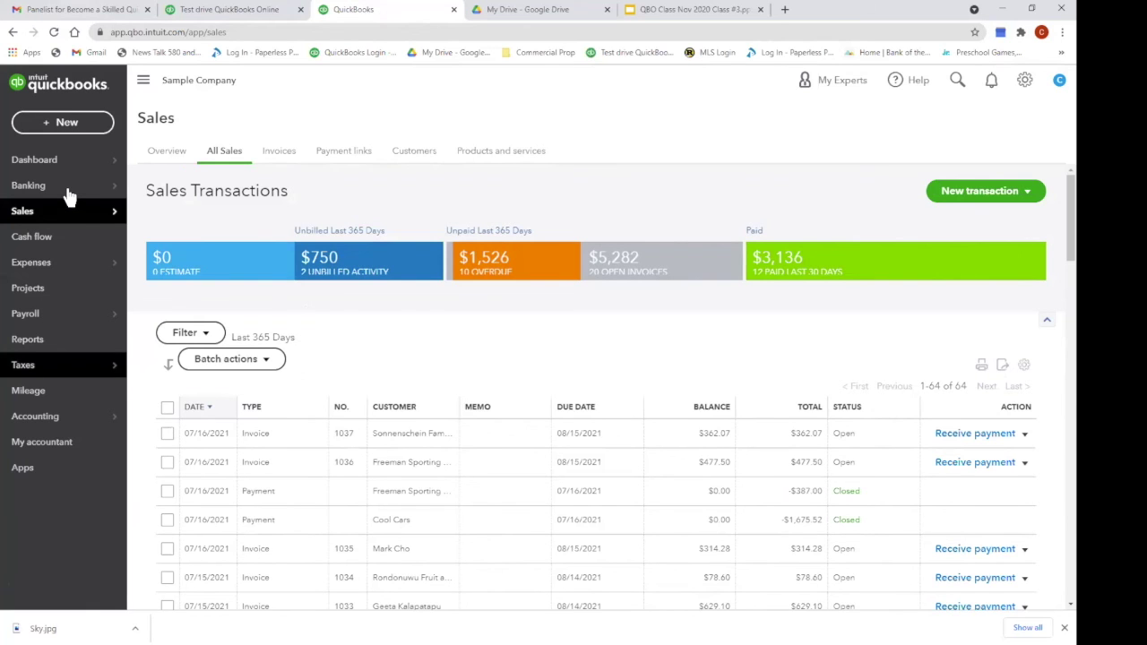
- Open Banking and look through the Checking account's For review transactions and their suggested matches
click(69, 188)
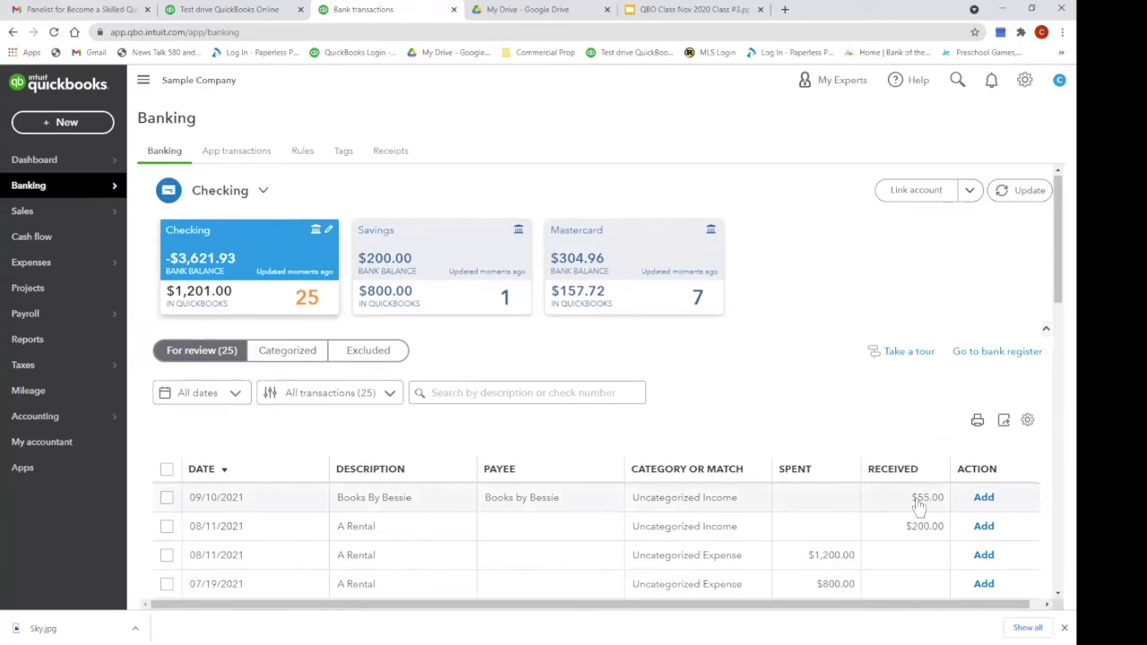
scroll(917, 505, down, 2)
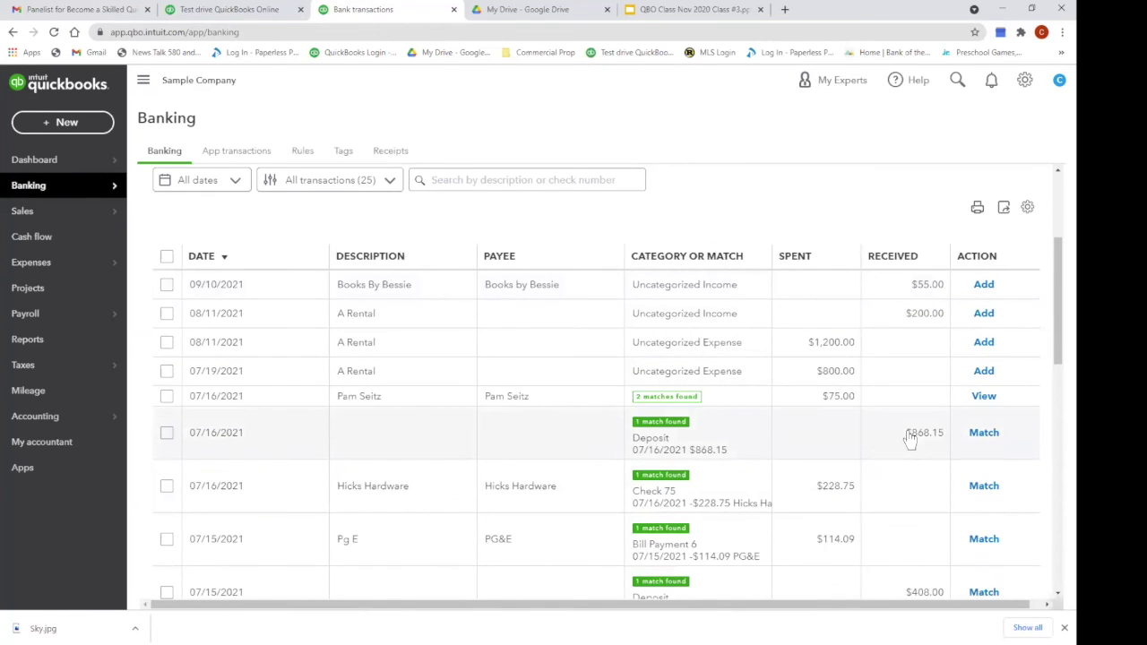
scroll(910, 436, down, 2)
scroll(909, 430, up, 5)
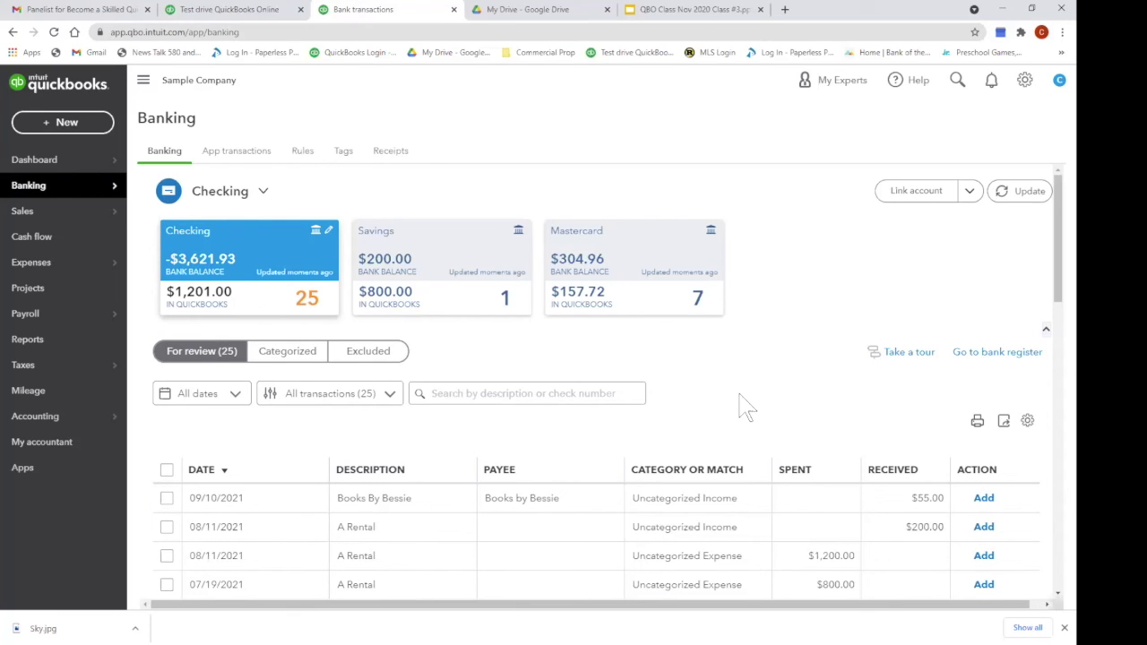
- Start a check to Bob's Burger Joint and set its first line's category to Meals and Entertainment
click(67, 130)
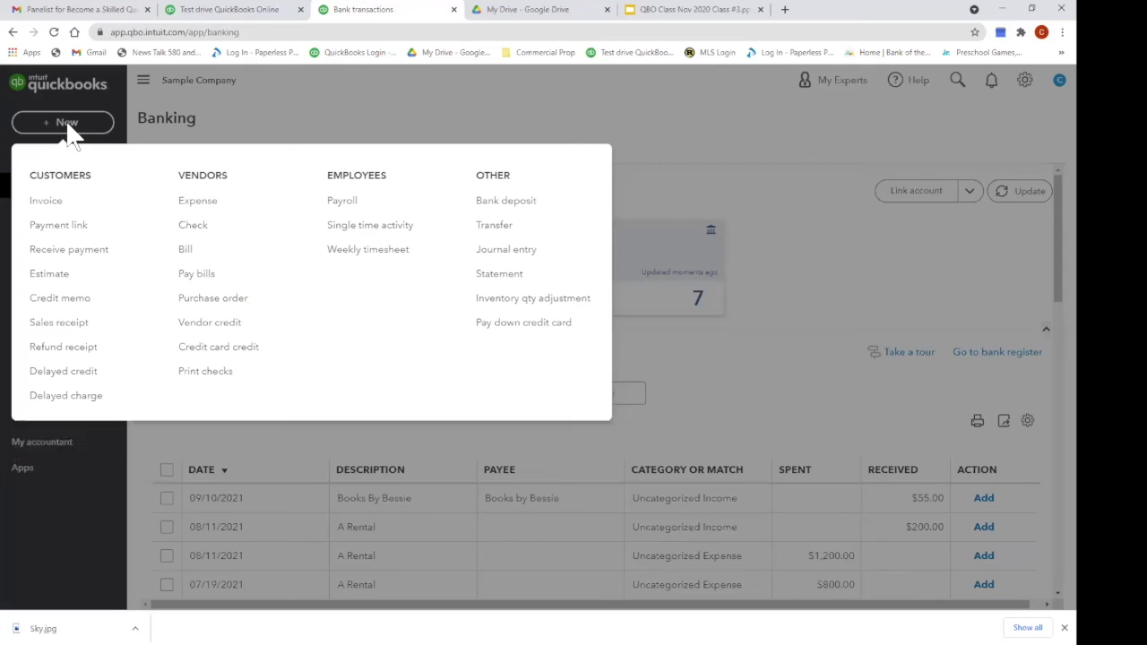
click(193, 226)
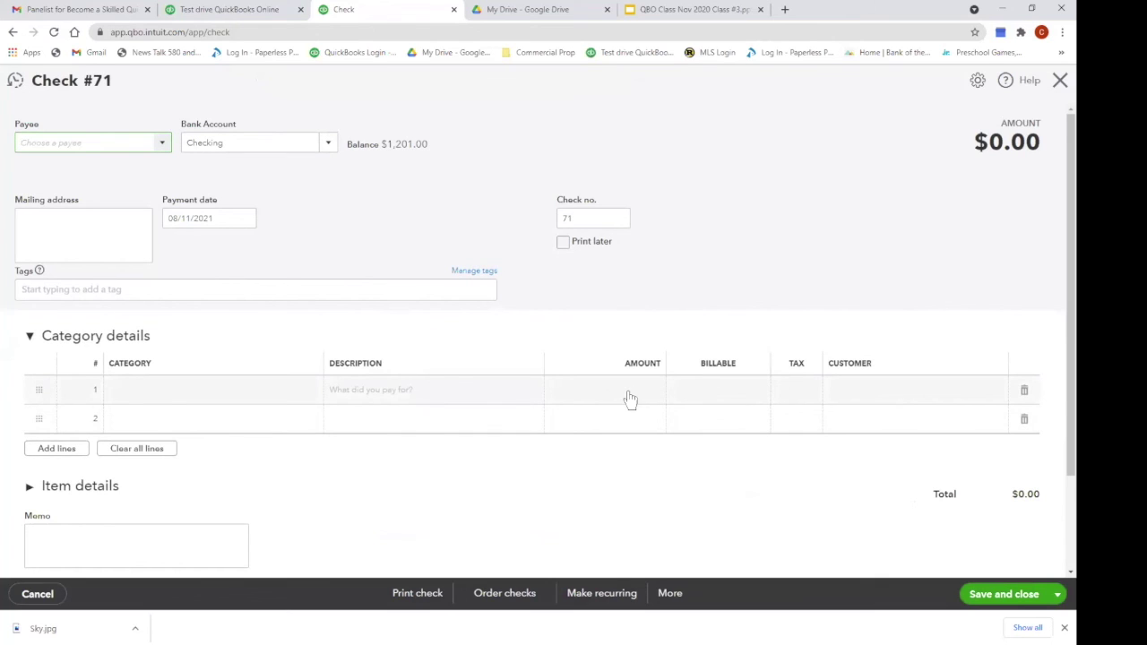
click(118, 143)
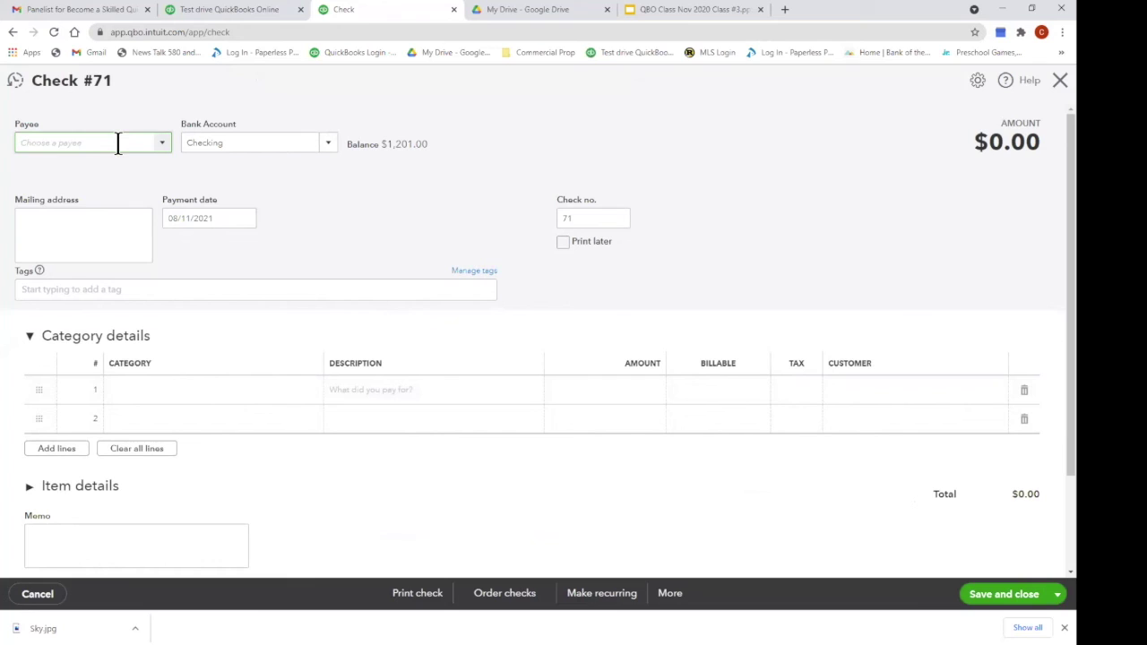
click(162, 145)
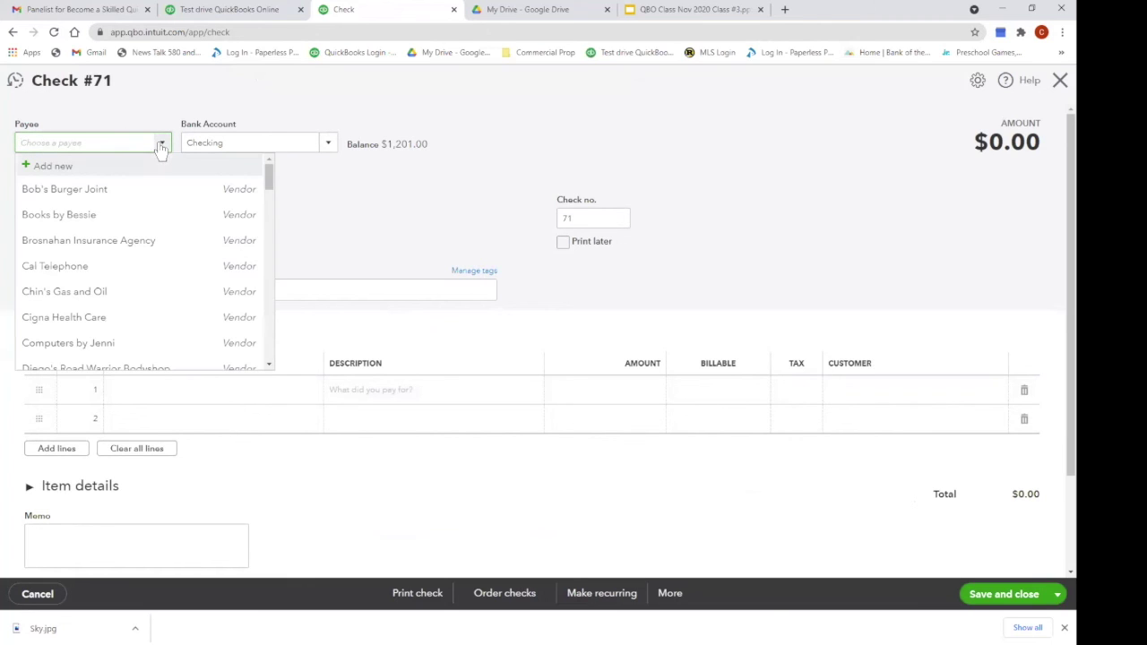
click(135, 190)
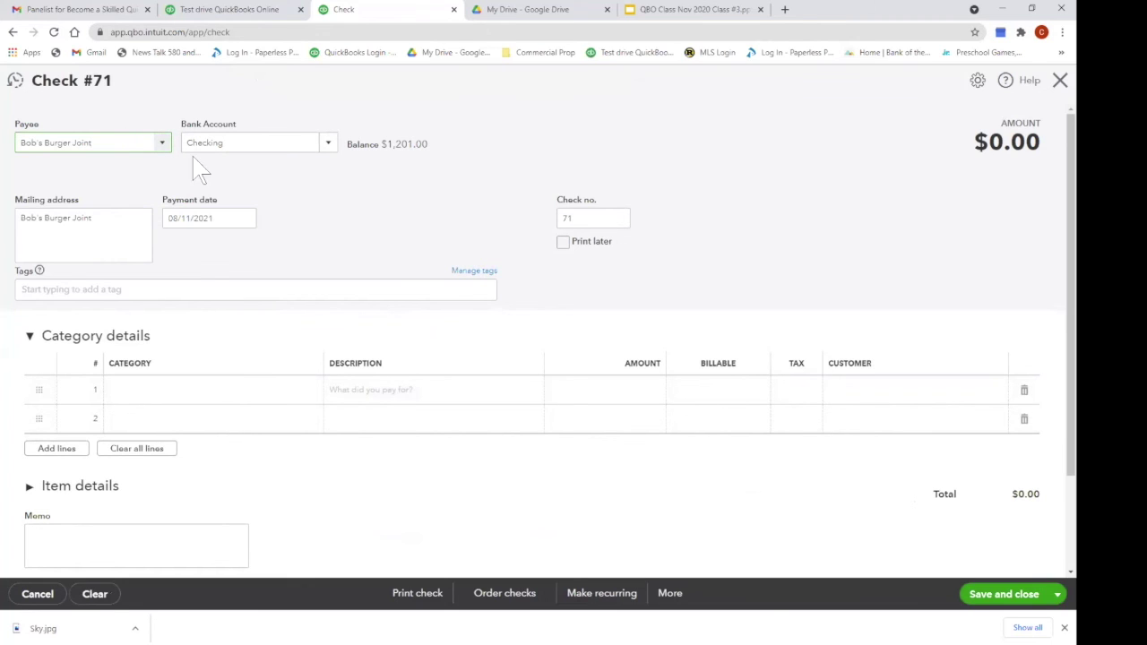
click(166, 392)
text(meal)
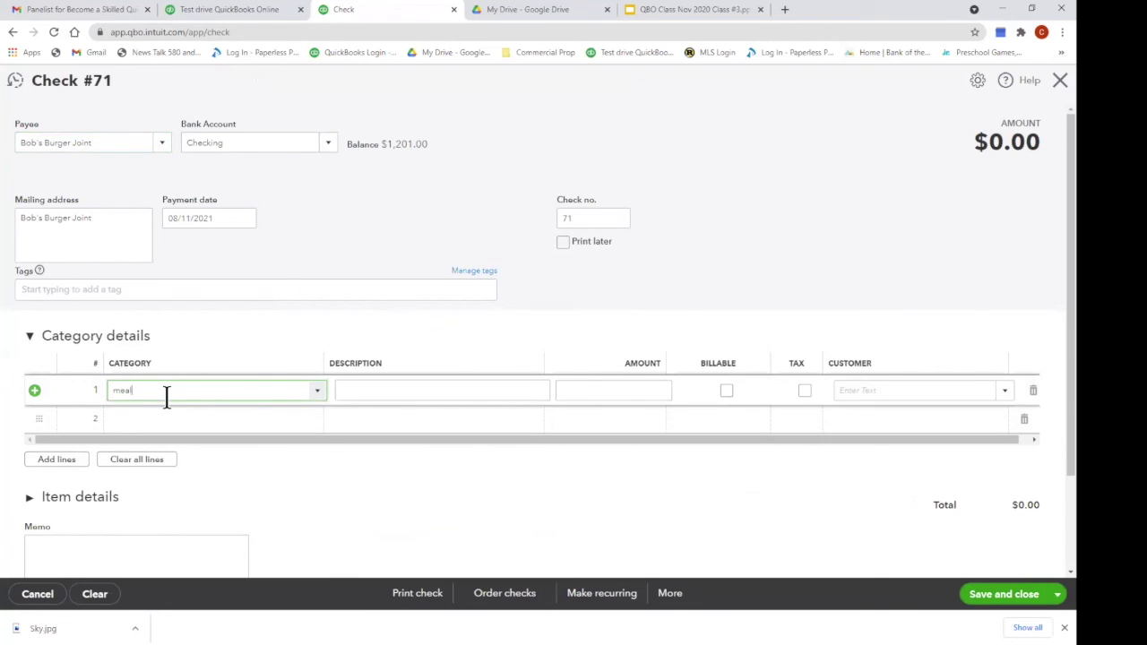
key(Tab)
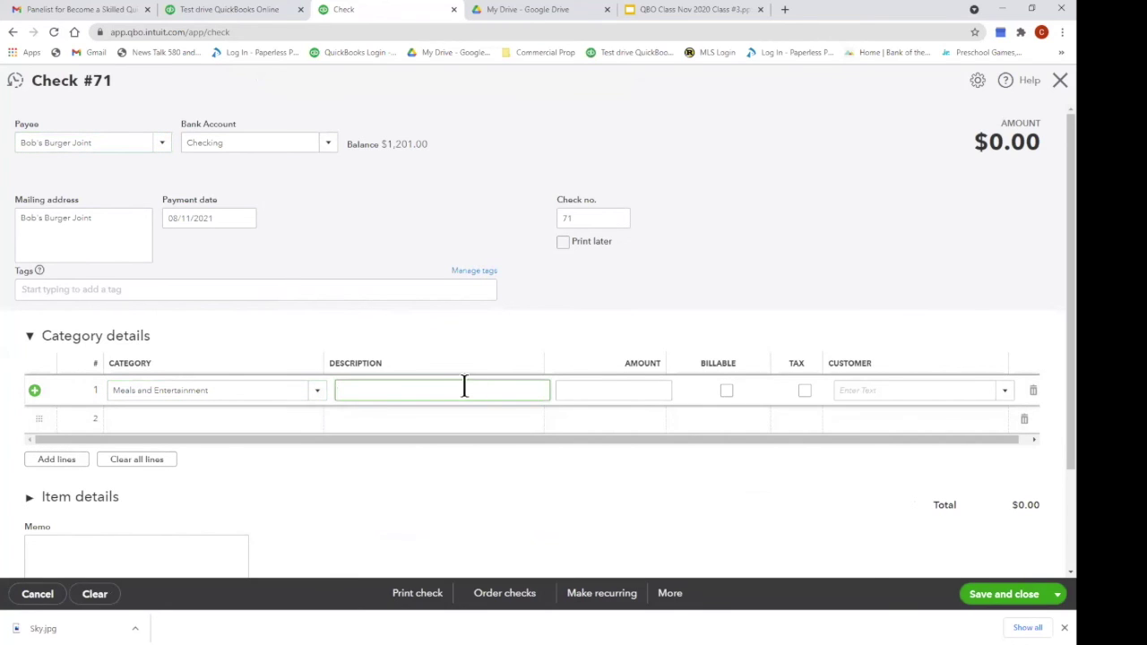
- Enter the memo "Amy's Bird" and a line amount of 42.11, and save and close the check
click(134, 559)
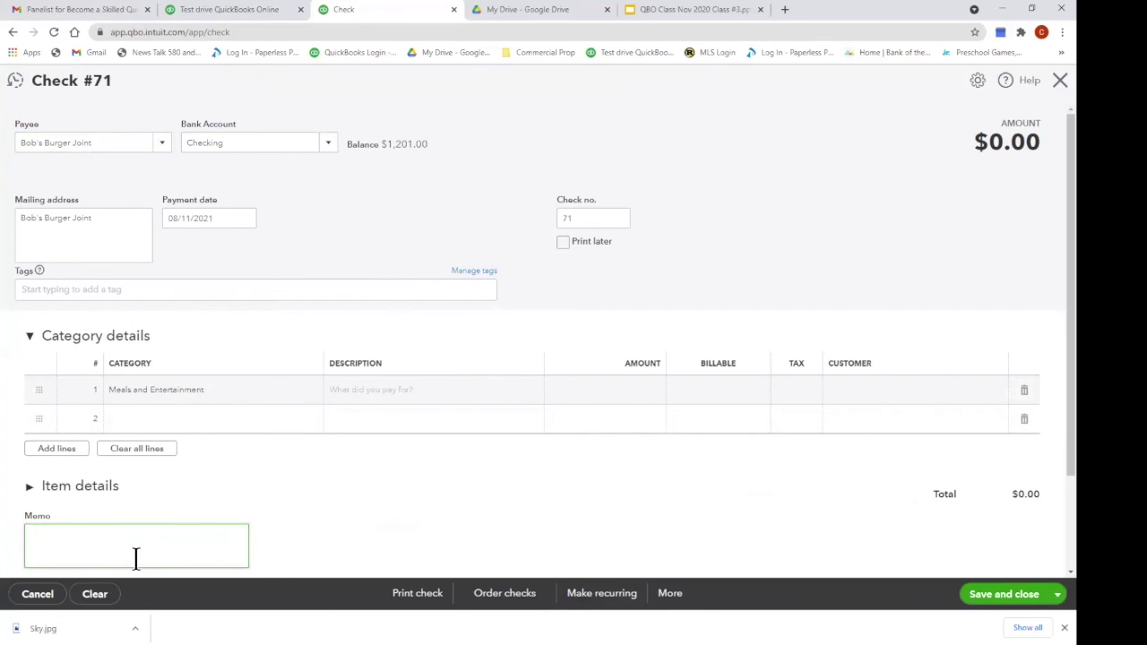
text(Amy's Bird)
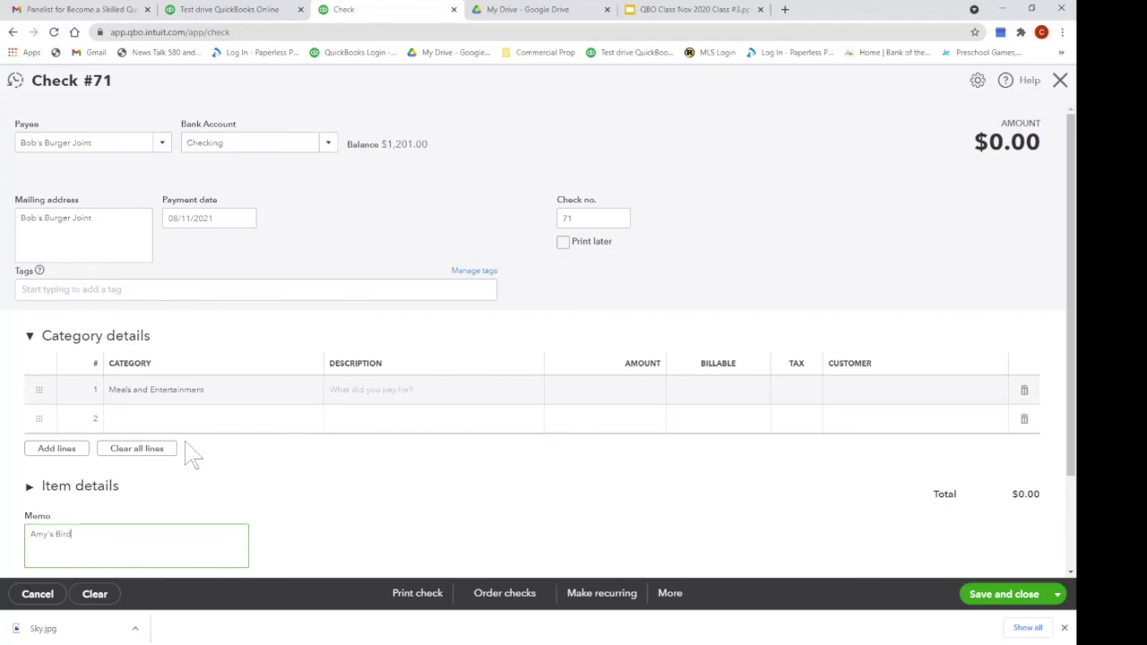
click(619, 390)
text(42.11)
key(Tab)
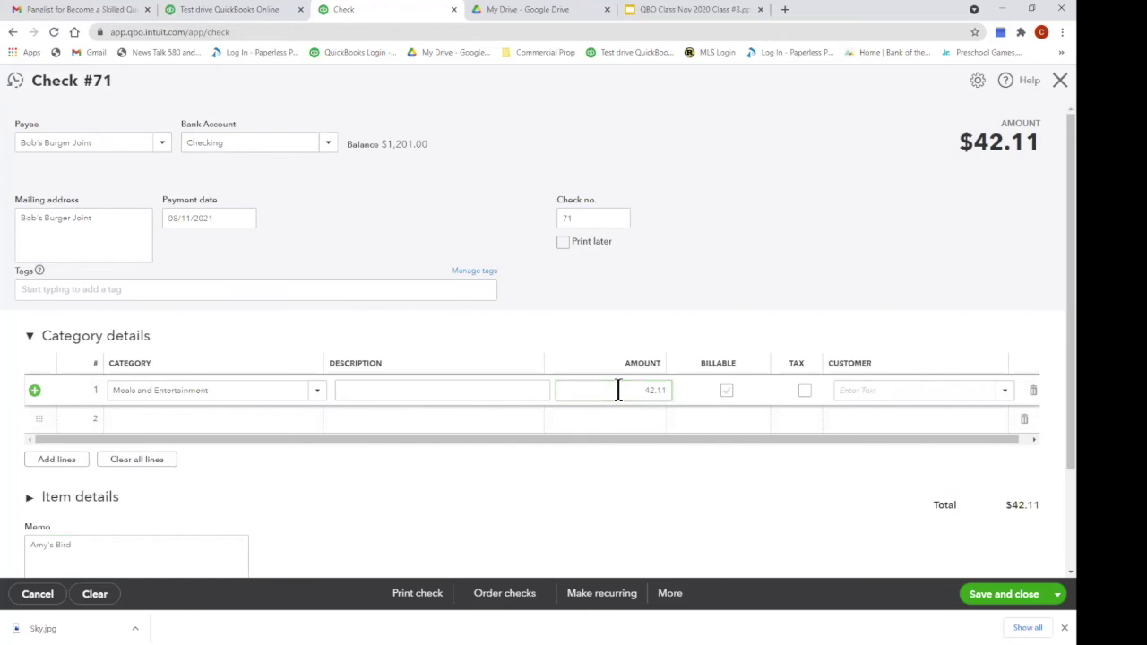
click(987, 602)
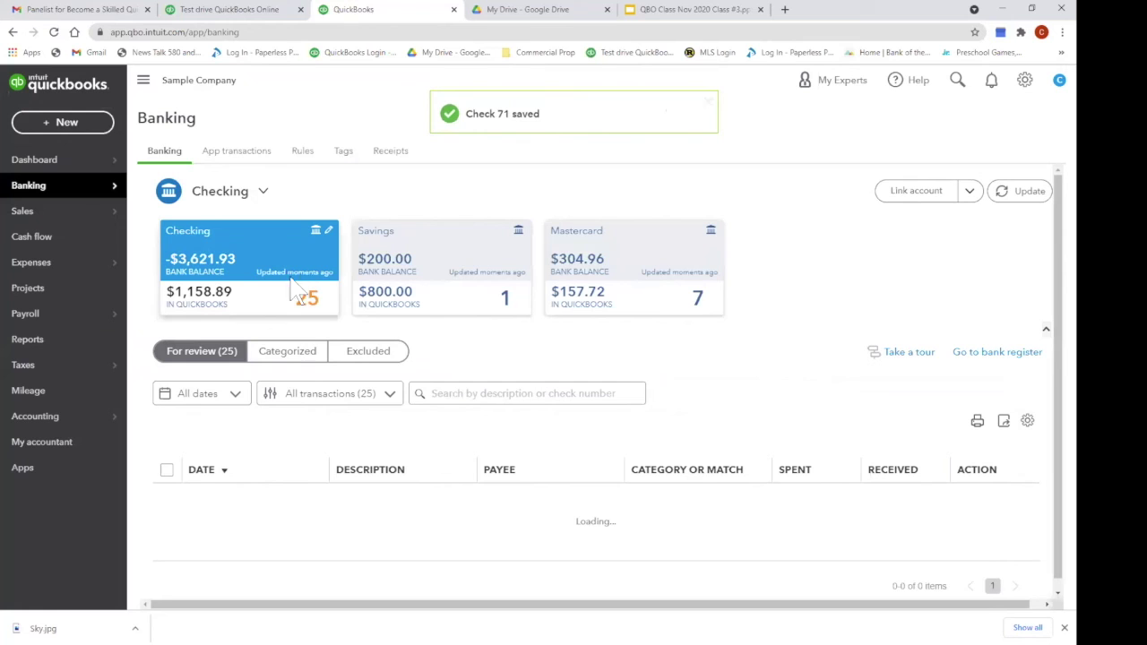
- Look through the Checking account's For review transactions again and check their suggested matches against the saved check
scroll(834, 500, down, 5)
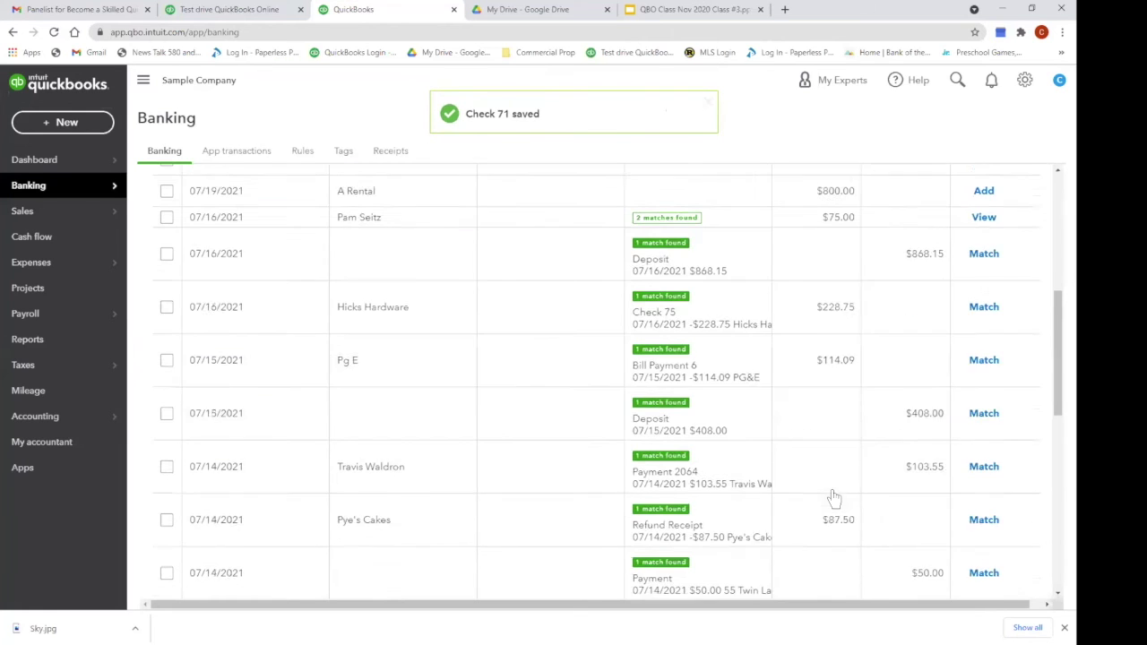
scroll(859, 352, up, 5)
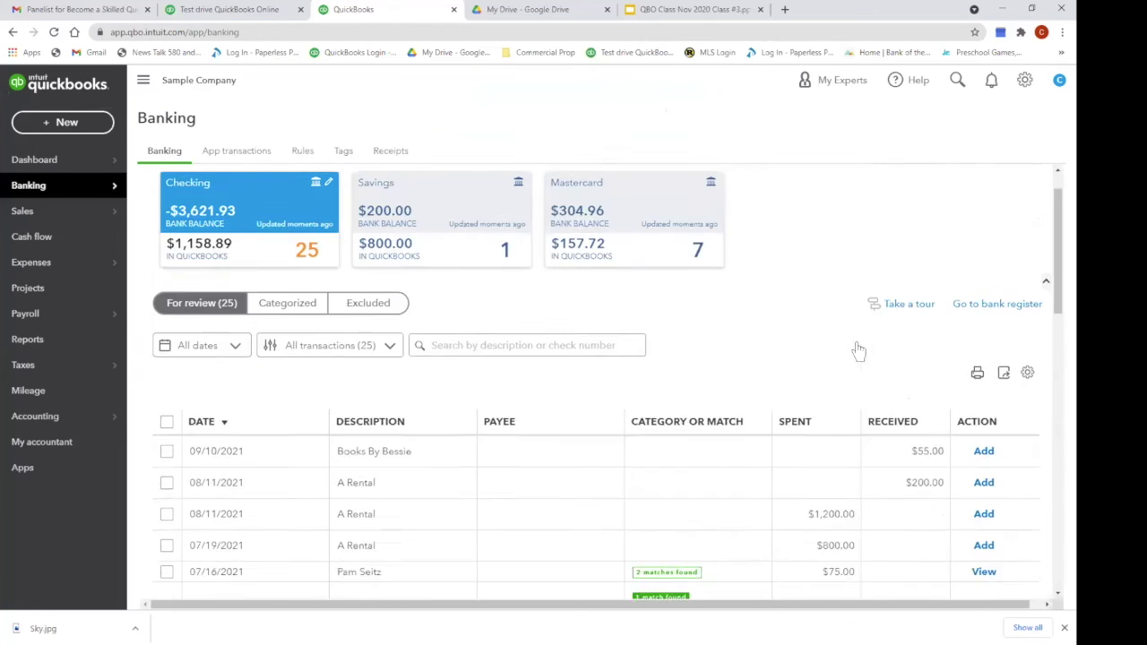
scroll(861, 552, down, 5)
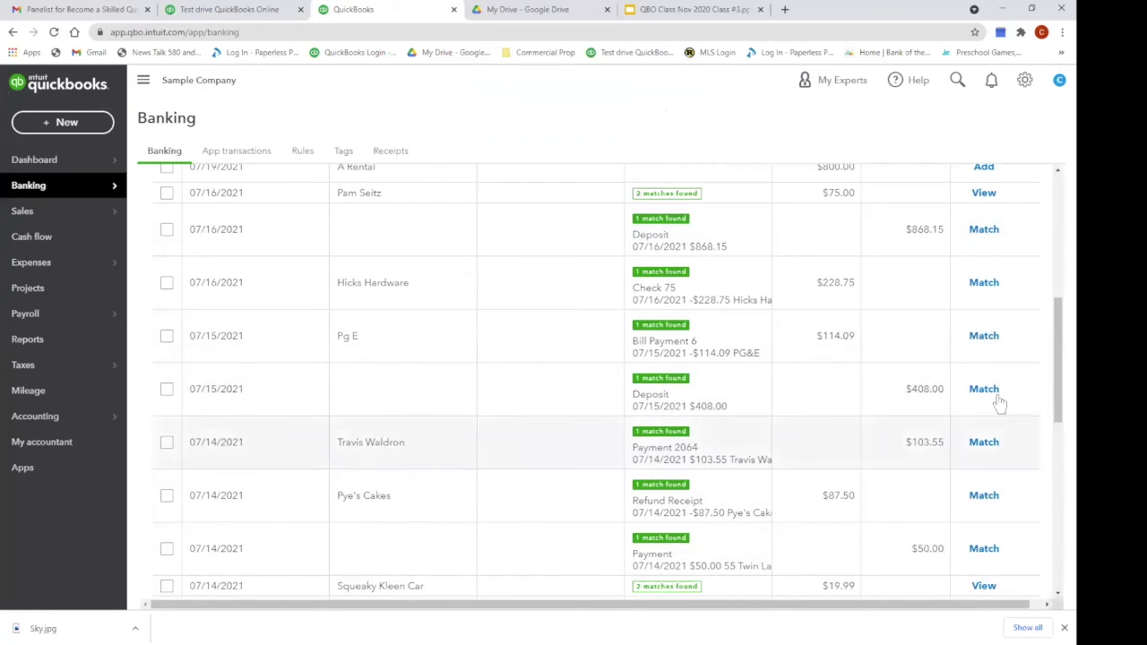
scroll(1010, 470, up, 3)
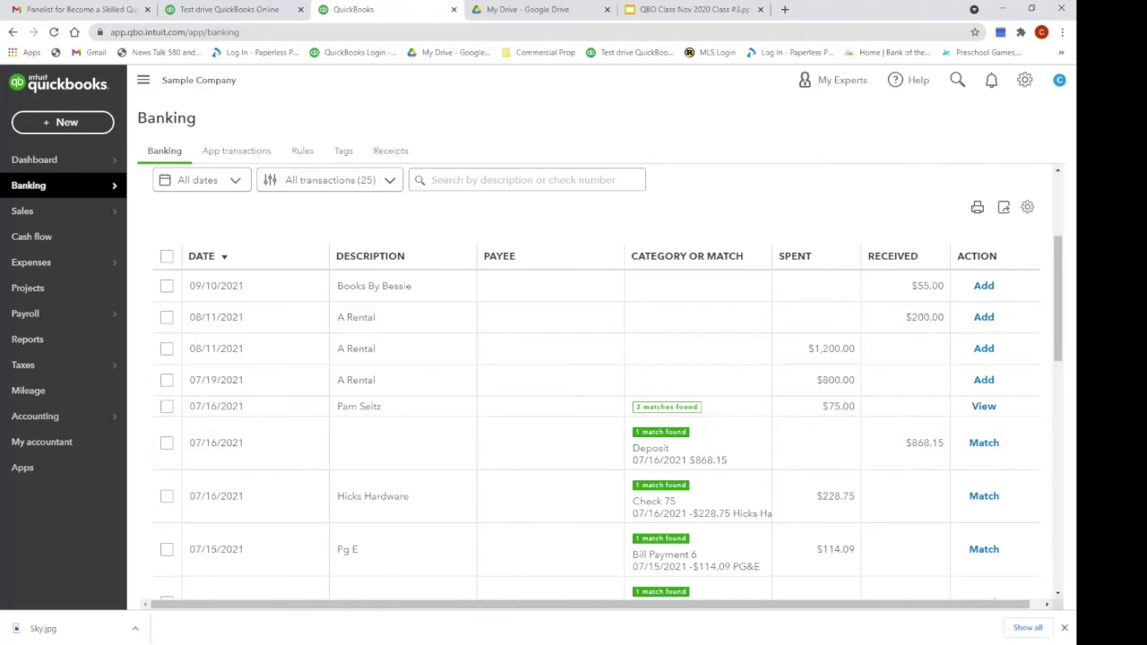
- Open the Balance Sheet from the standard reports
click(26, 347)
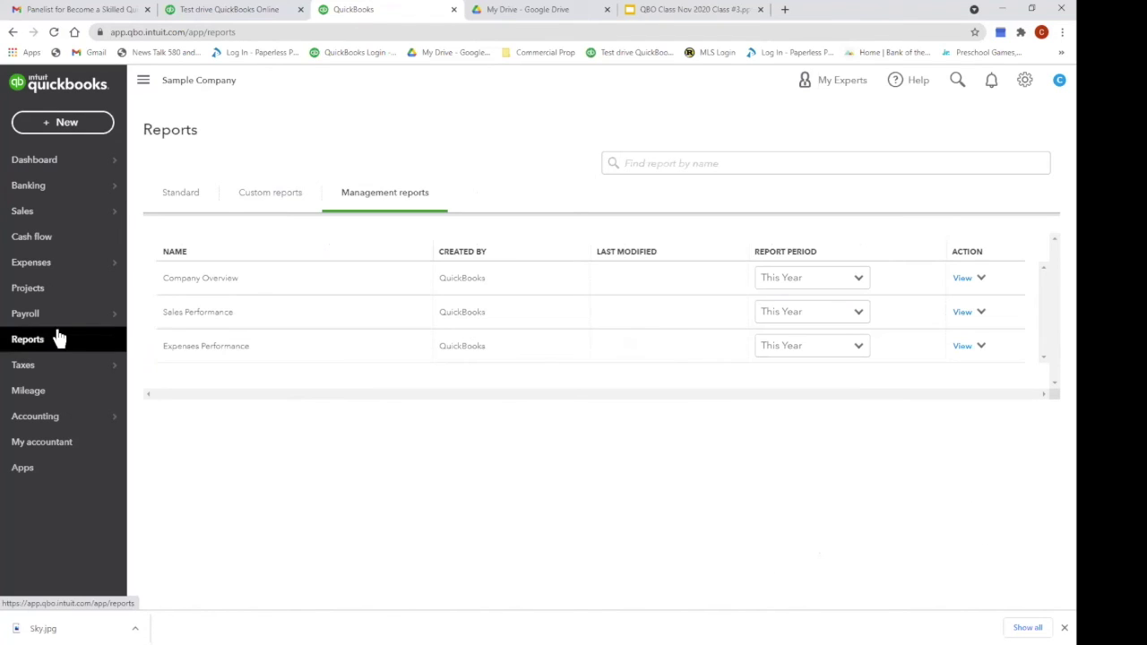
click(186, 194)
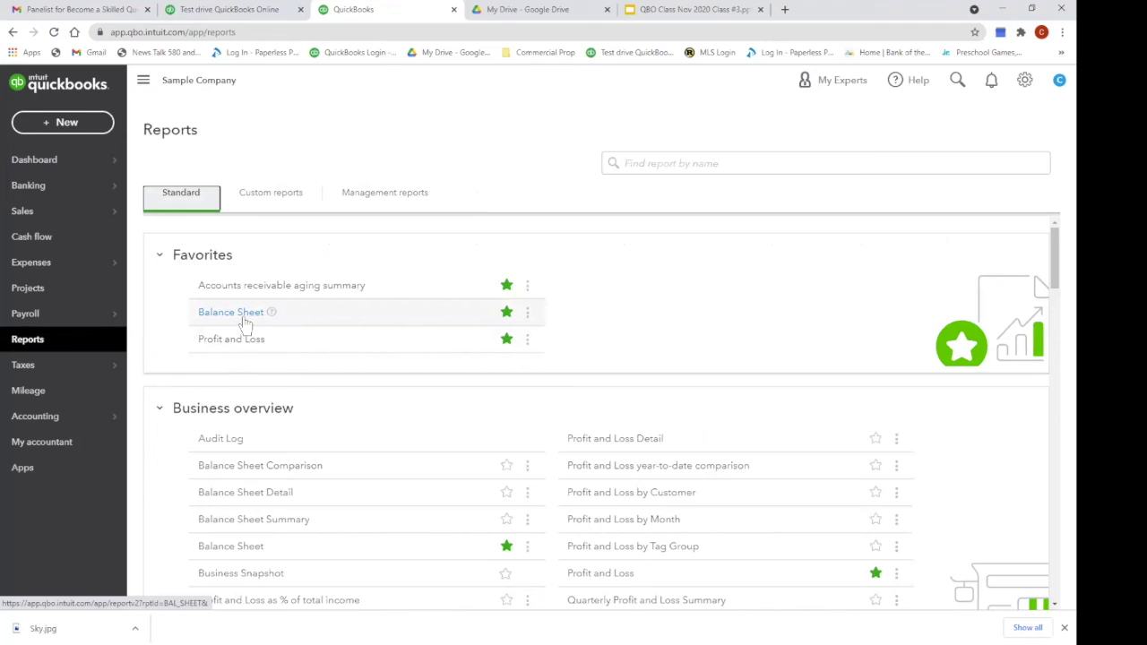
click(244, 319)
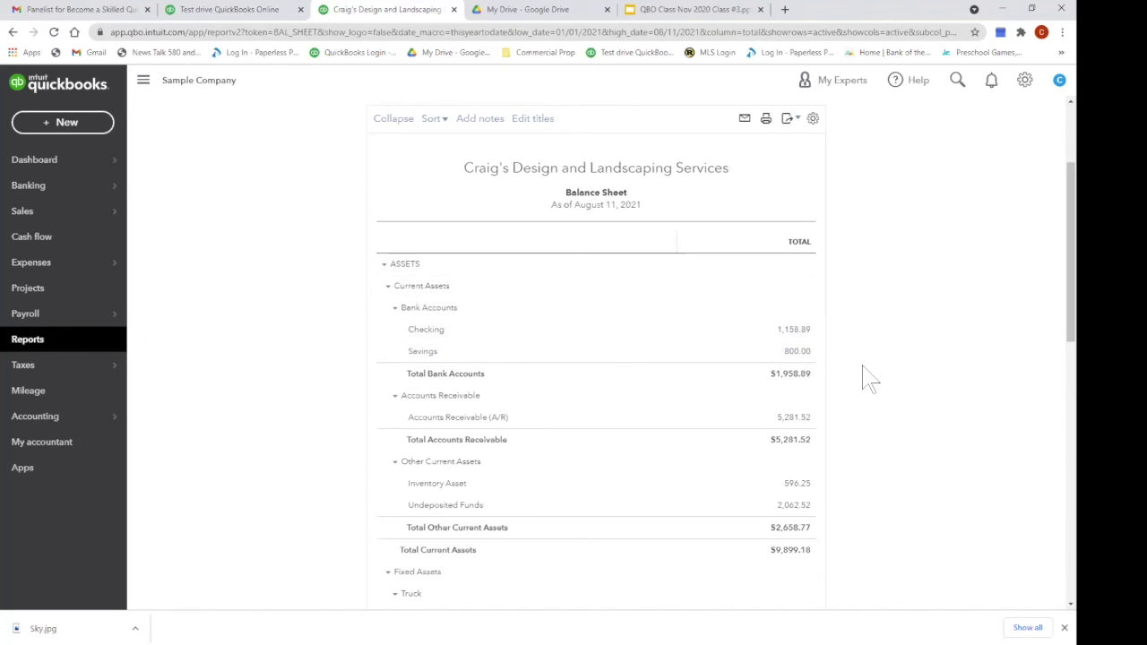
- View the transactions behind the Accounts Receivable (A/R) balance and return to the report summary
click(793, 419)
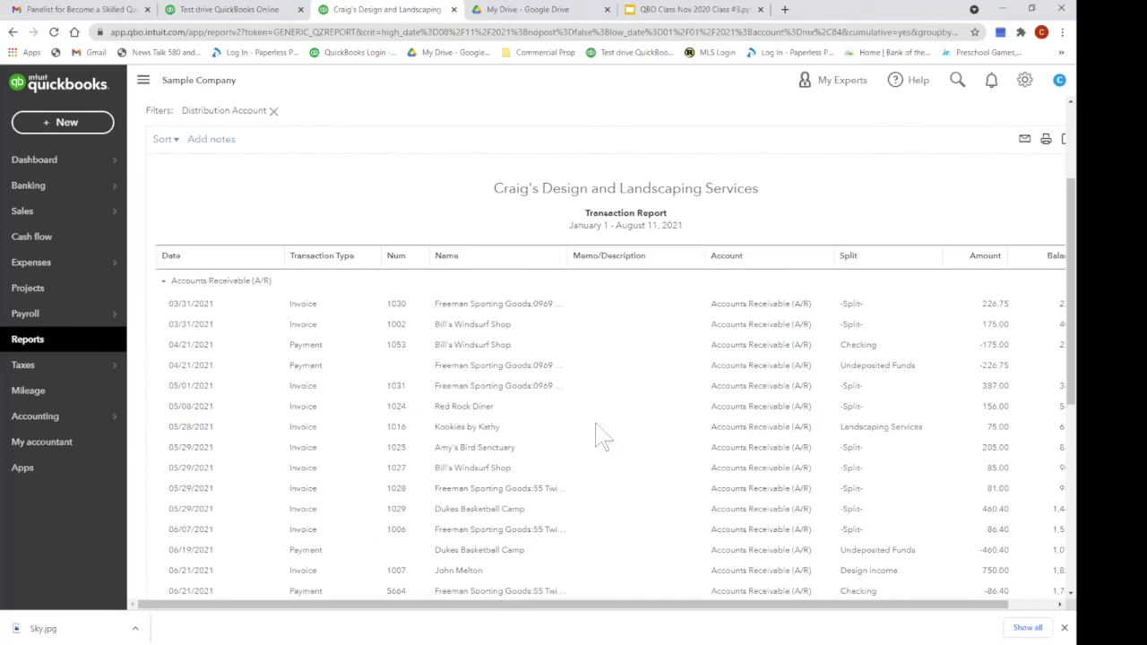
scroll(207, 186, up, 2)
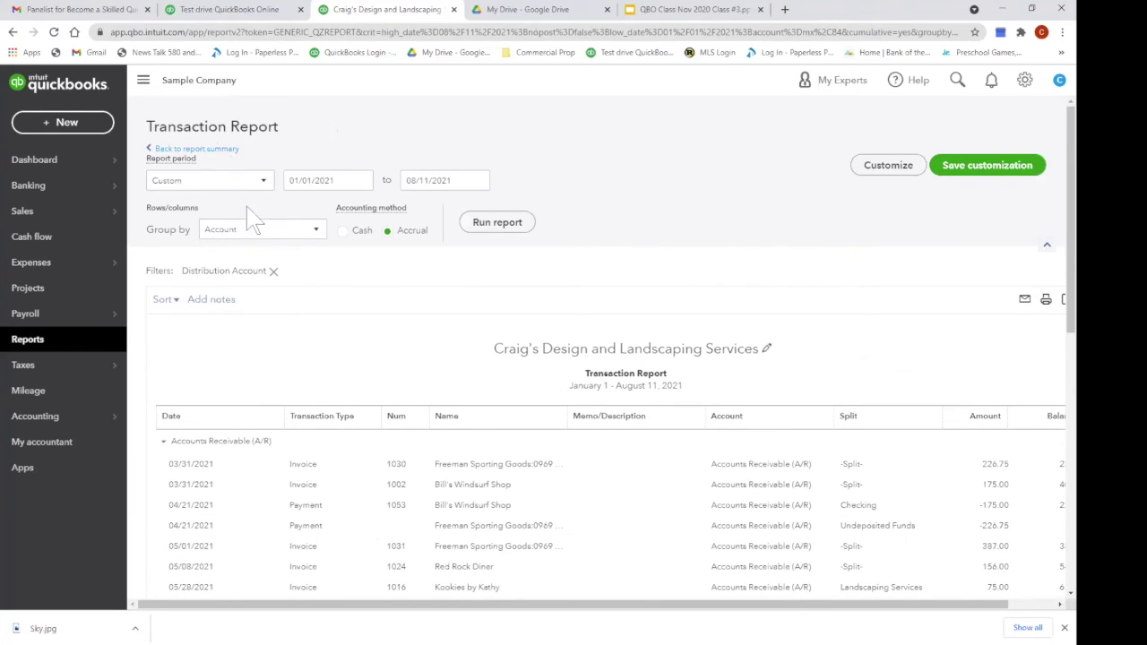
click(215, 150)
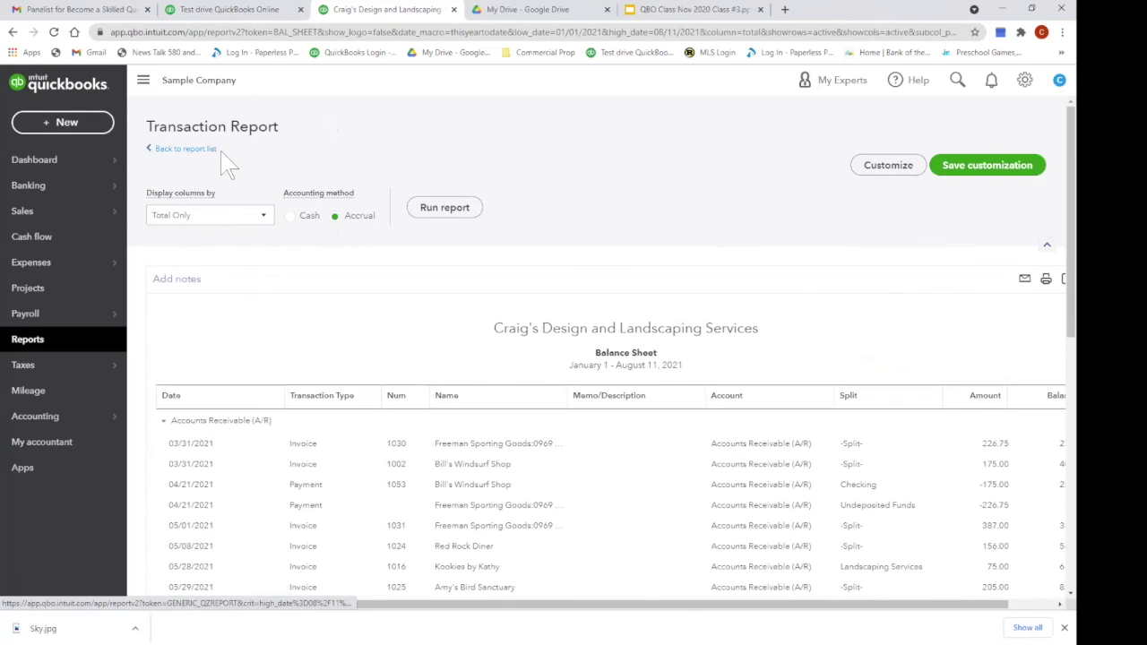
- View the transactions behind Undeposited Funds, check the Deposit to field of the 04/21/2021 payment and close the payment unsaved
scroll(760, 374, down, 2)
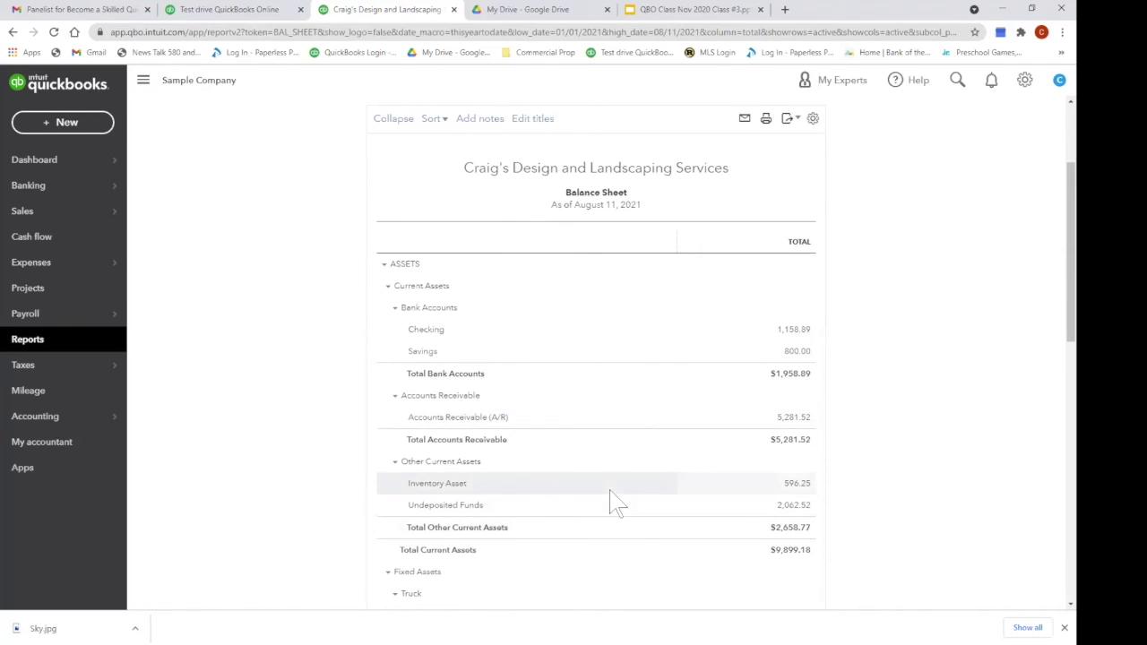
click(793, 507)
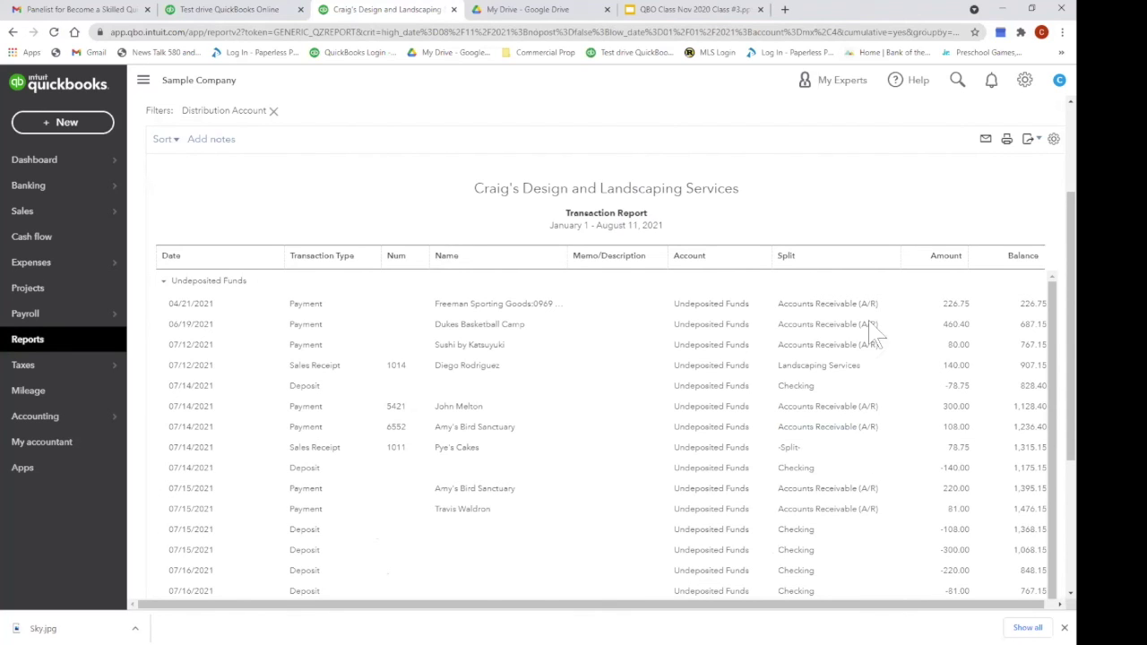
click(714, 307)
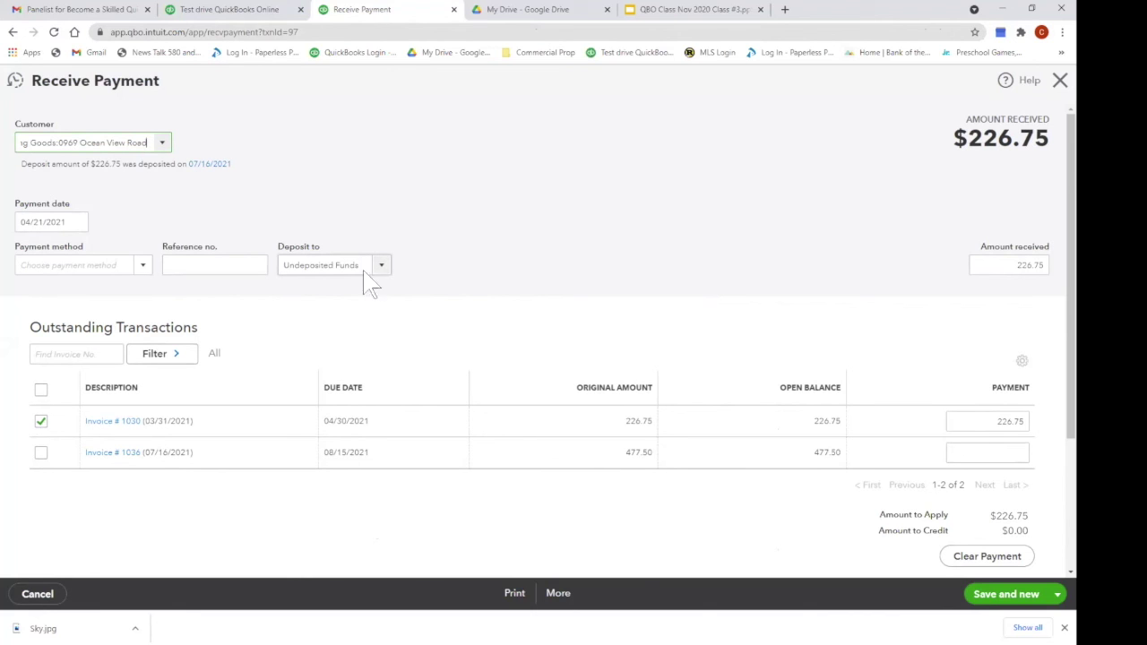
click(1059, 81)
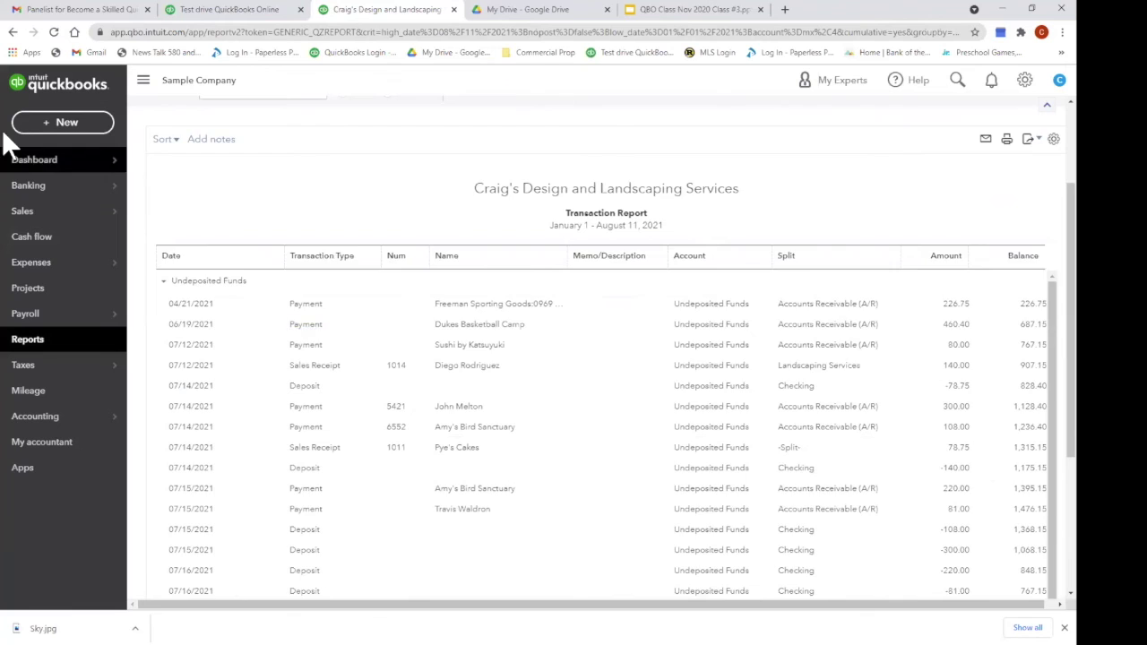
- Record a bank deposit to Checking dated 08/11/2021 that includes the Cool Cars and Freeman Sporting Goods payments, and save it
click(76, 126)
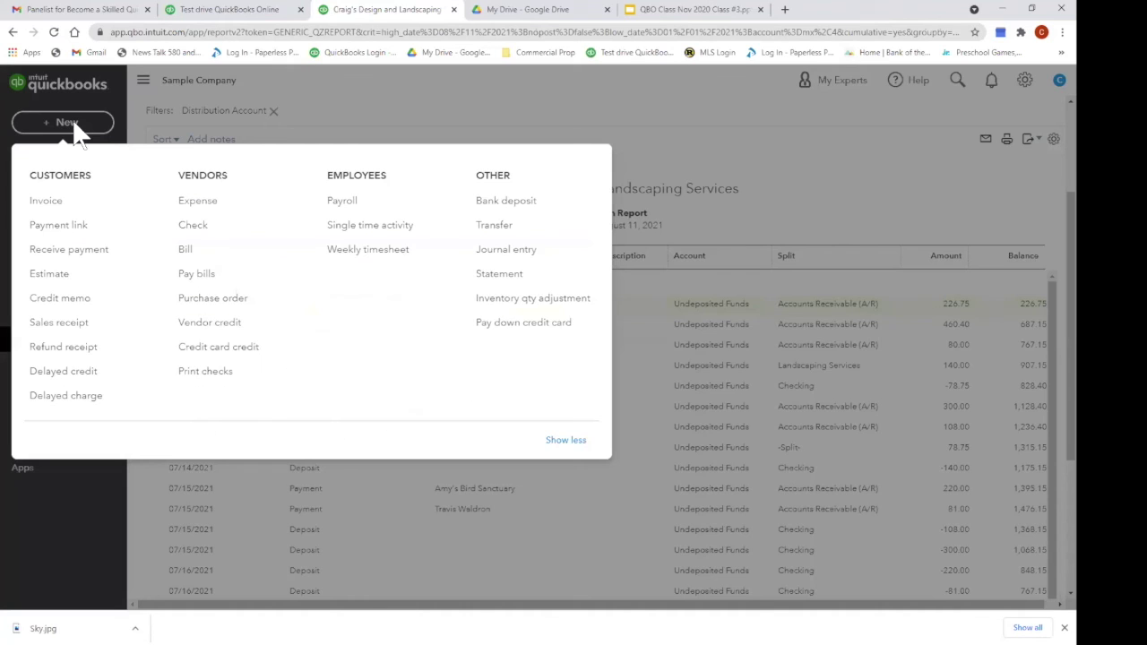
click(494, 204)
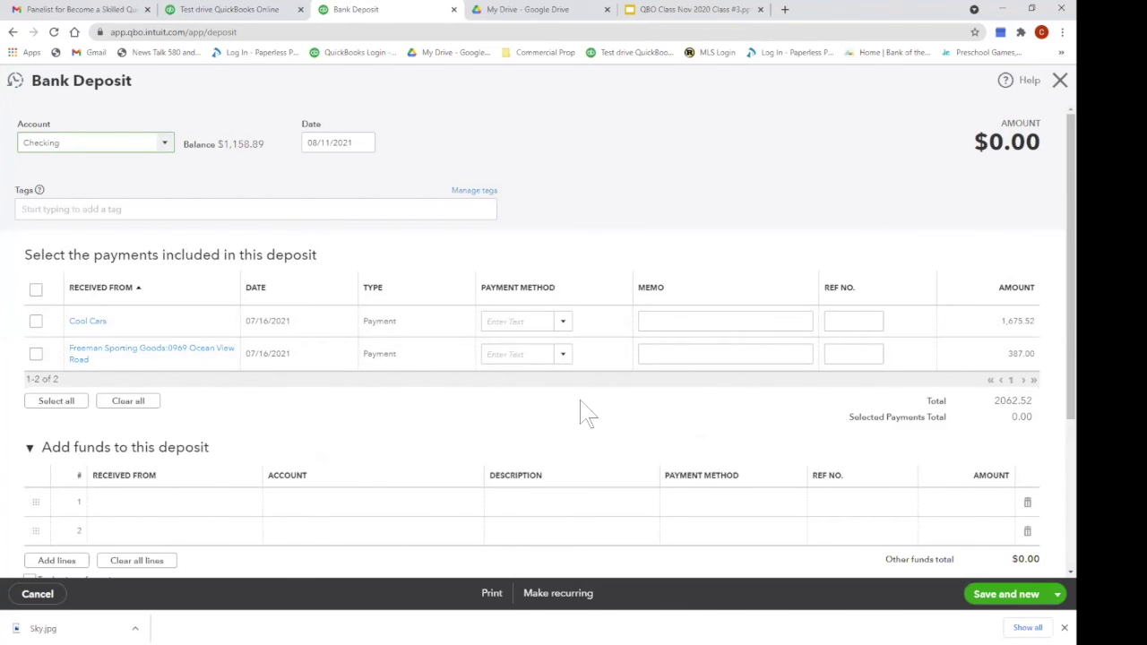
scroll(583, 412, down, 3)
scroll(584, 412, up, 3)
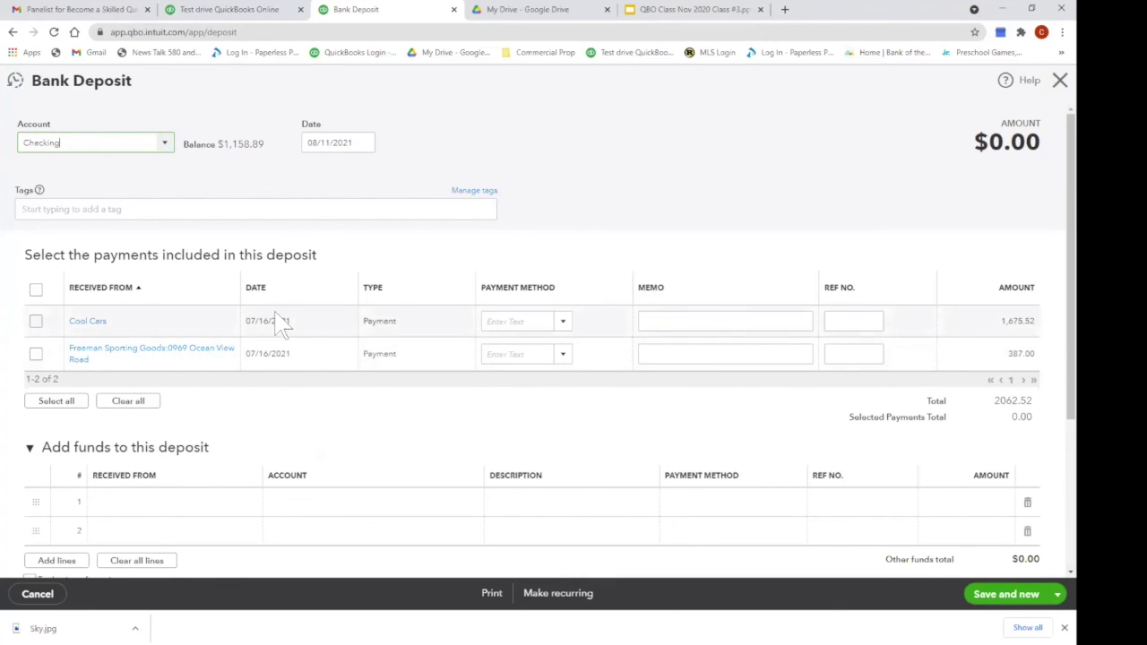
click(36, 321)
click(35, 354)
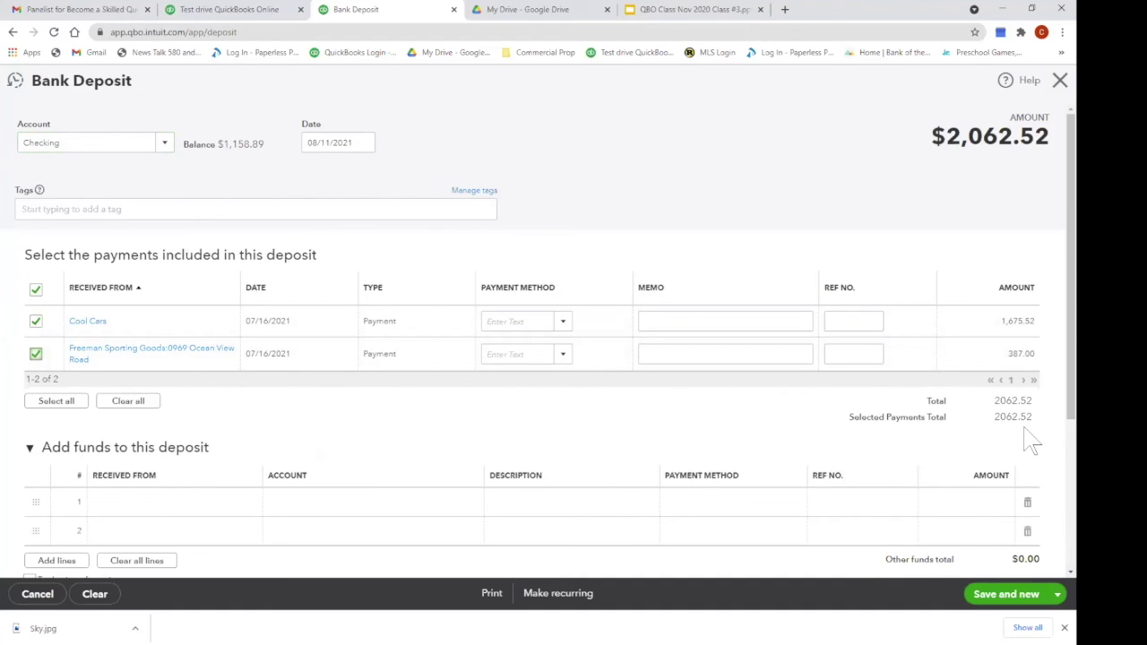
click(1005, 595)
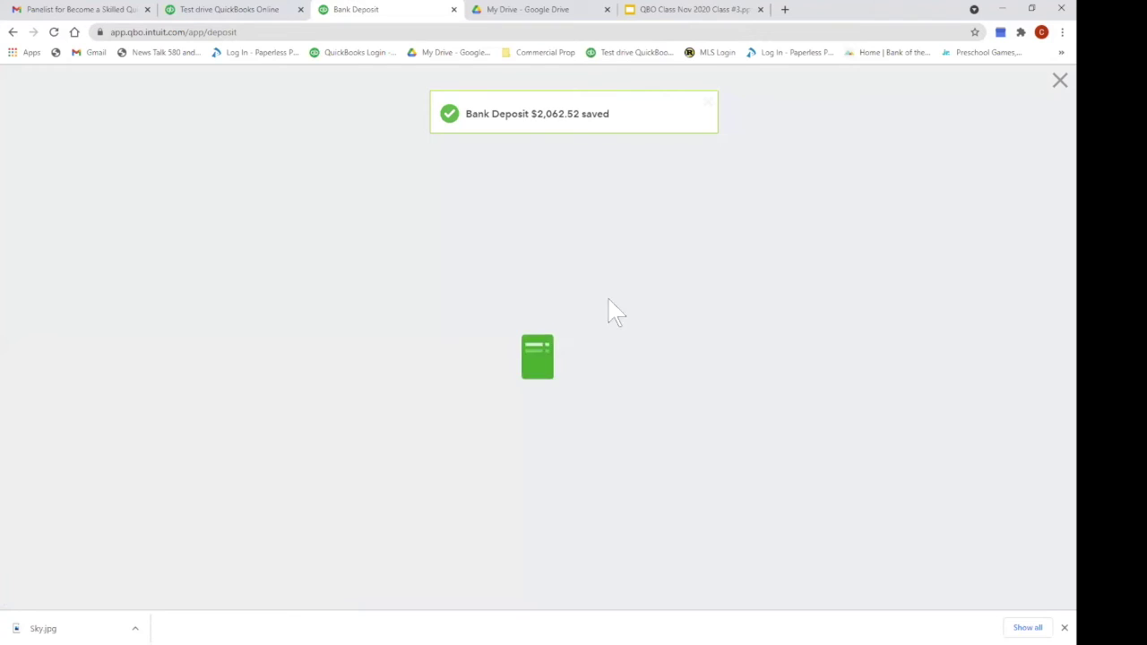
click(1061, 80)
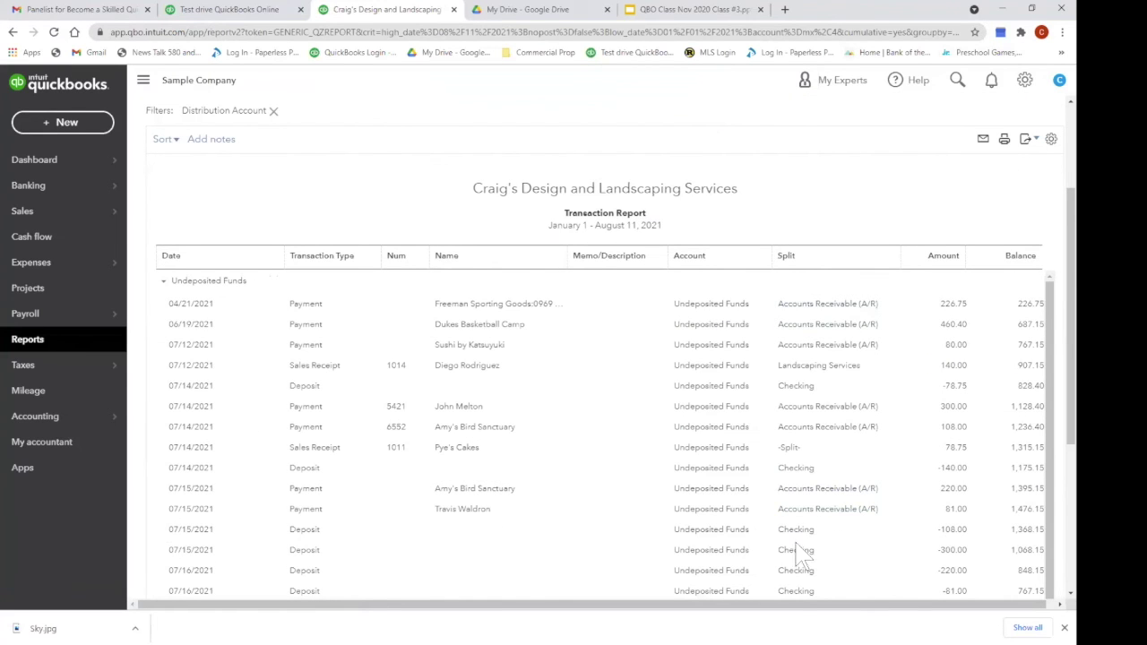
- Return to the Balance Sheet to recheck Undeposited Funds, and review the transactions behind Inventory Asset
scroll(441, 444, up, 2)
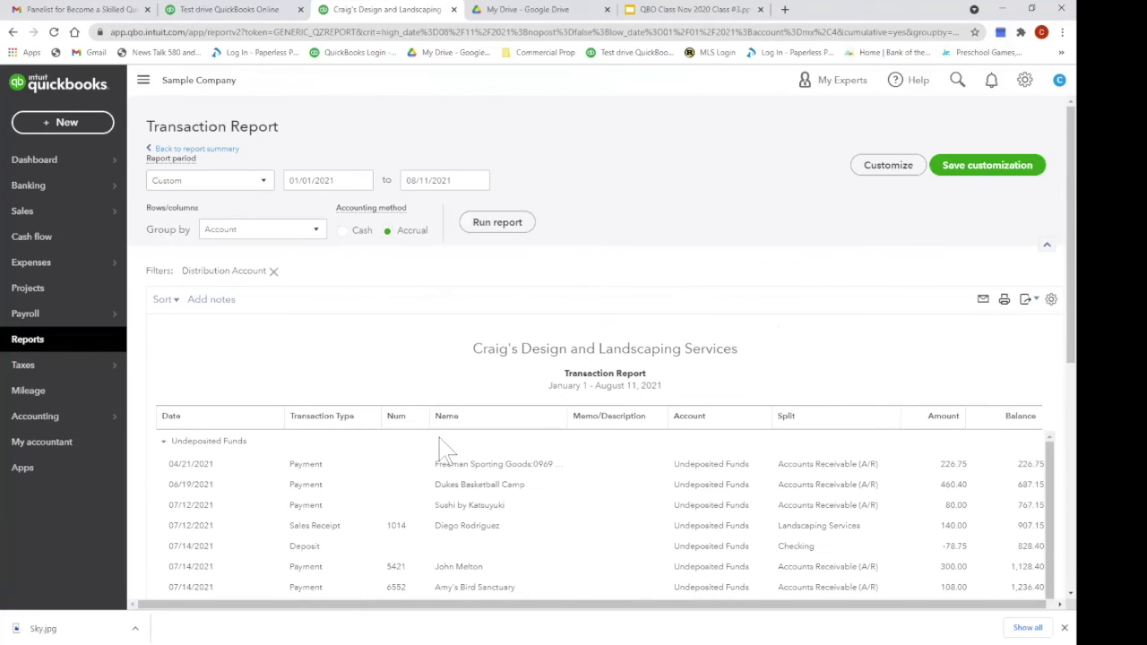
click(223, 152)
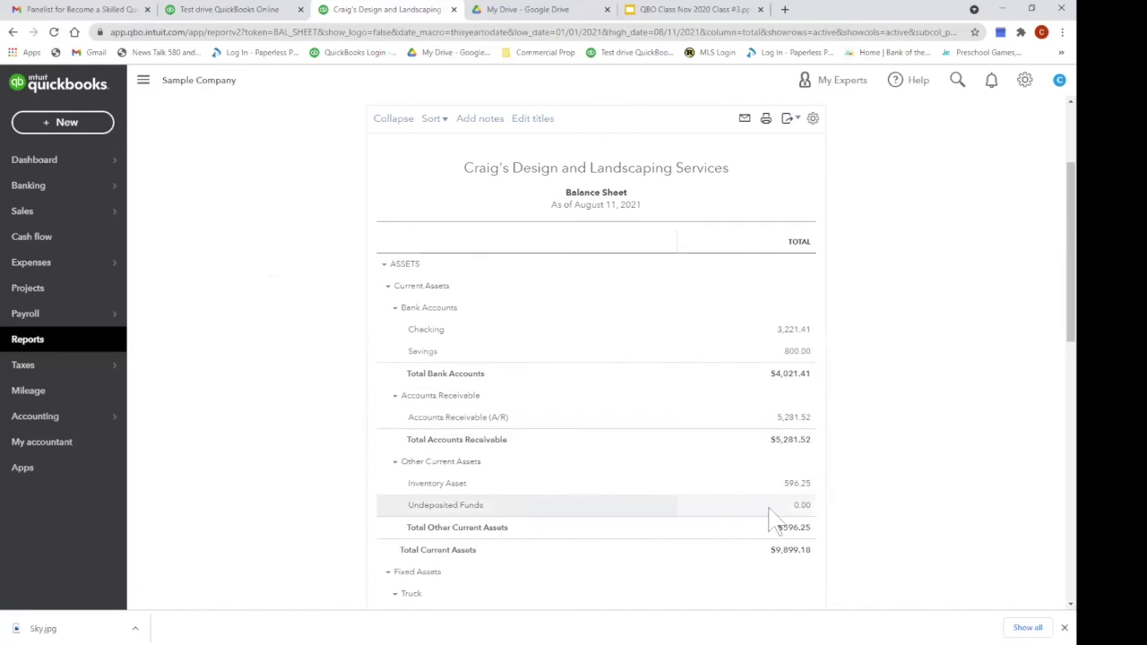
scroll(874, 483, down, 3)
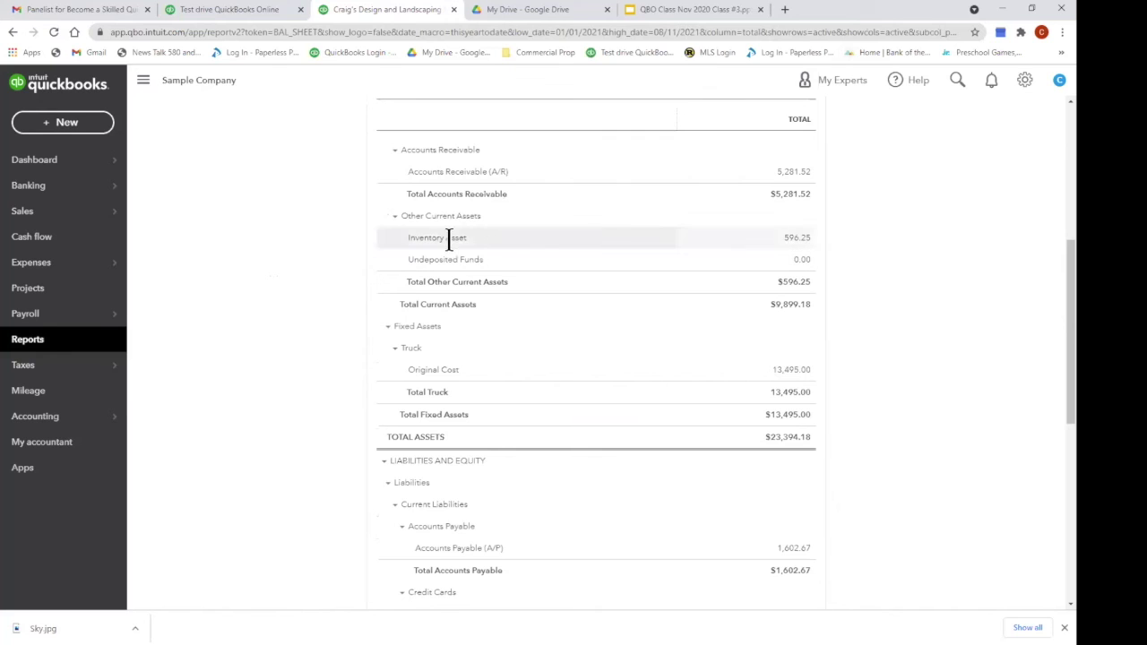
click(796, 238)
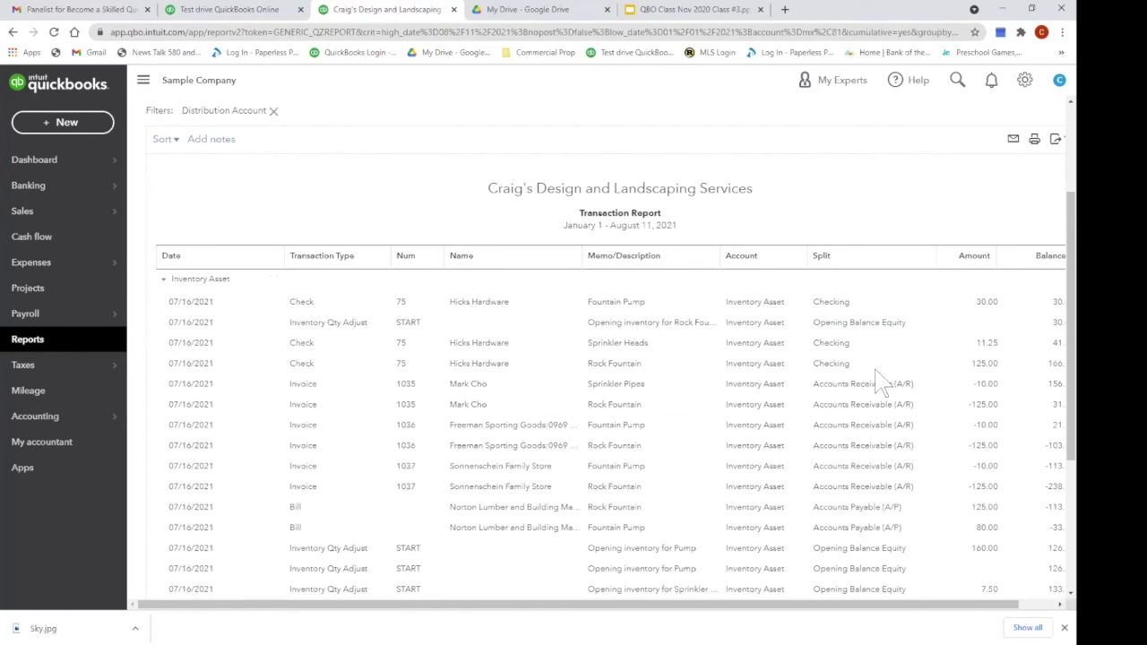
scroll(883, 381, down, 3)
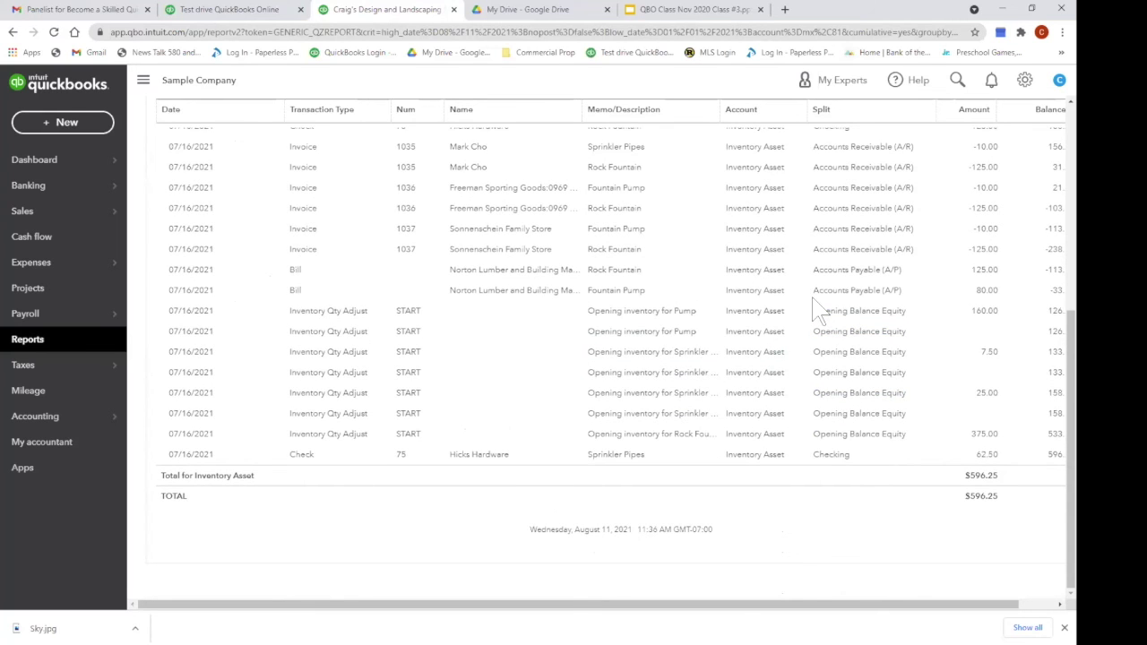
scroll(986, 179, up, 5)
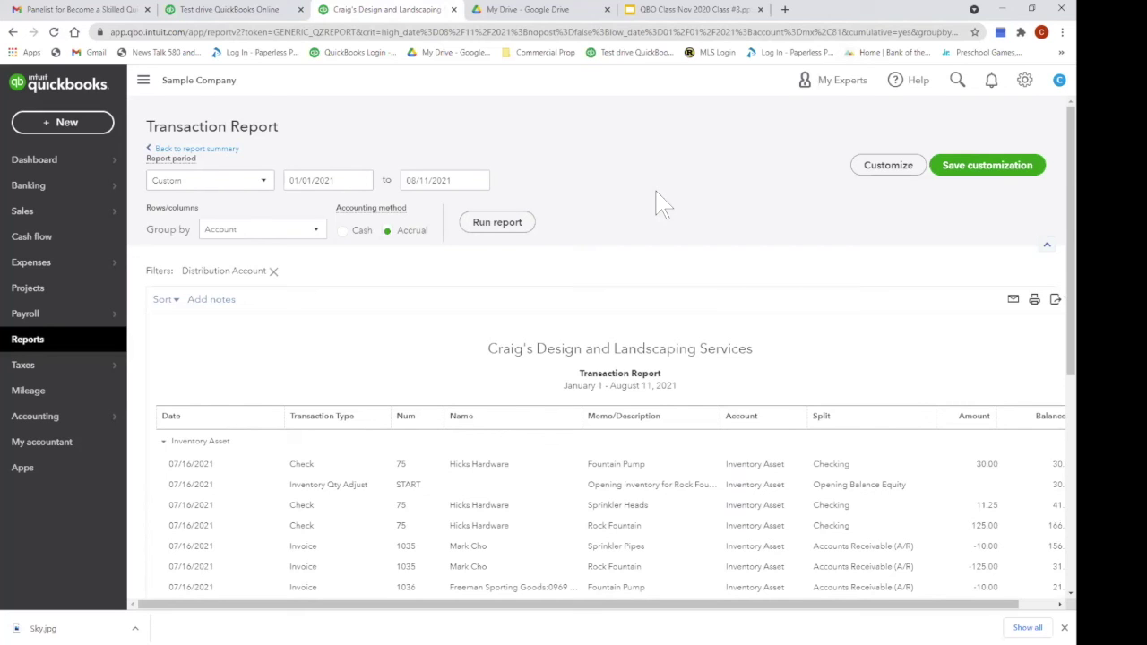
click(229, 149)
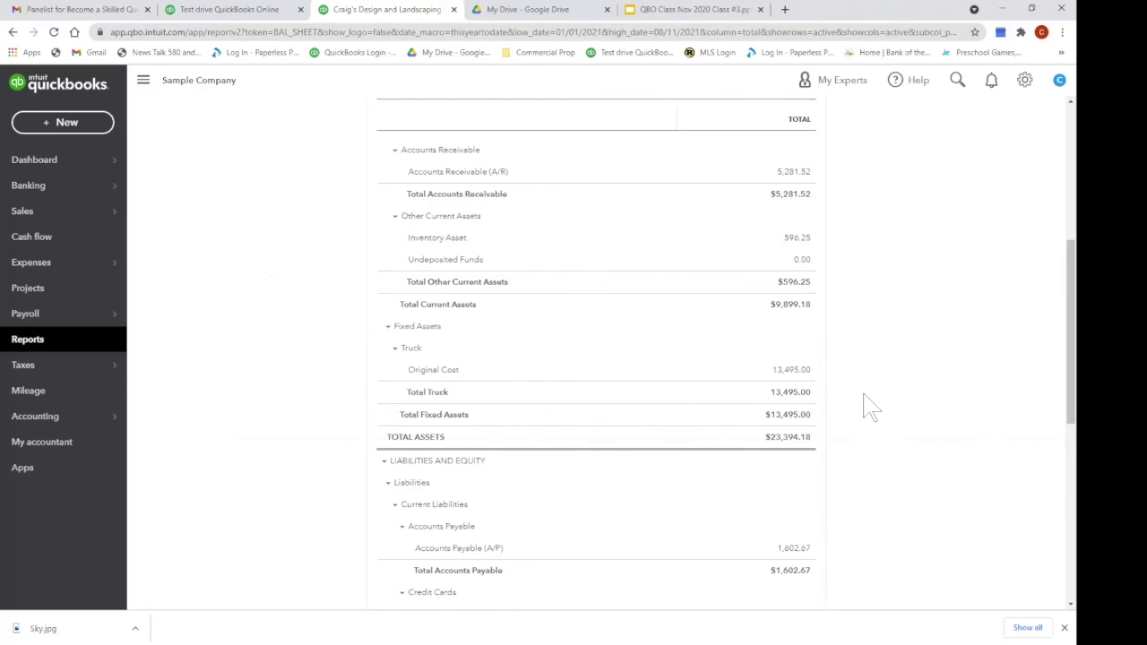
- Review the transactions behind the Balance Sheet's Accounts Payable (A/P) balance and return to the report summary
scroll(735, 212, down, 2)
scroll(824, 266, up, 2)
scroll(825, 403, down, 1)
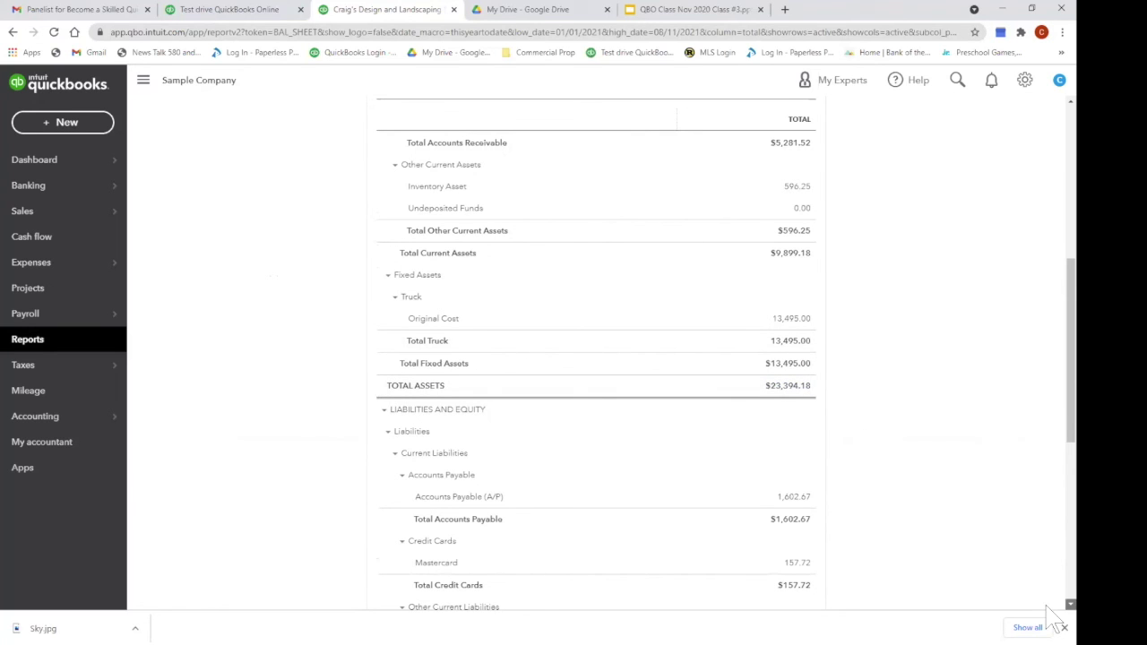
scroll(1046, 604, down, 4)
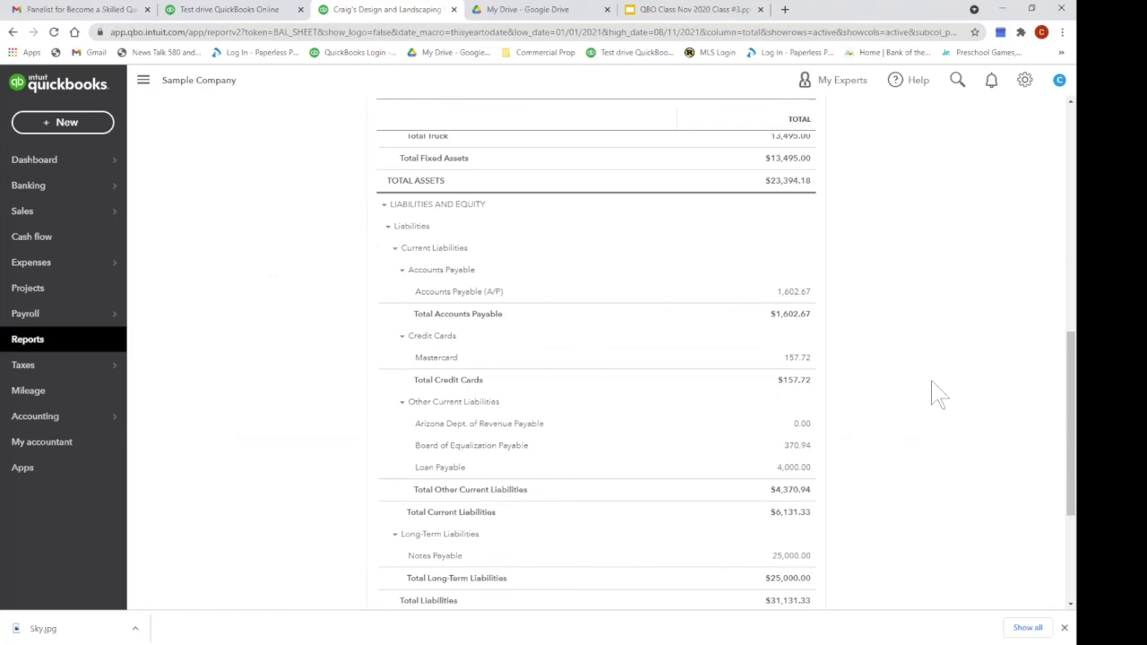
click(795, 295)
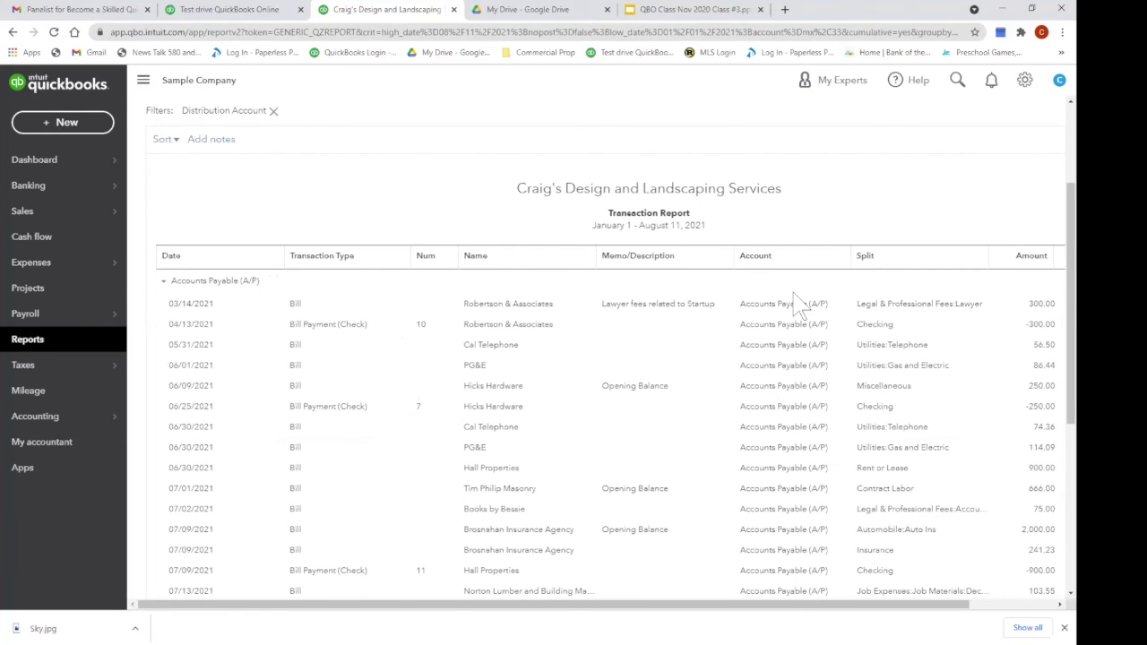
scroll(797, 305, down, 5)
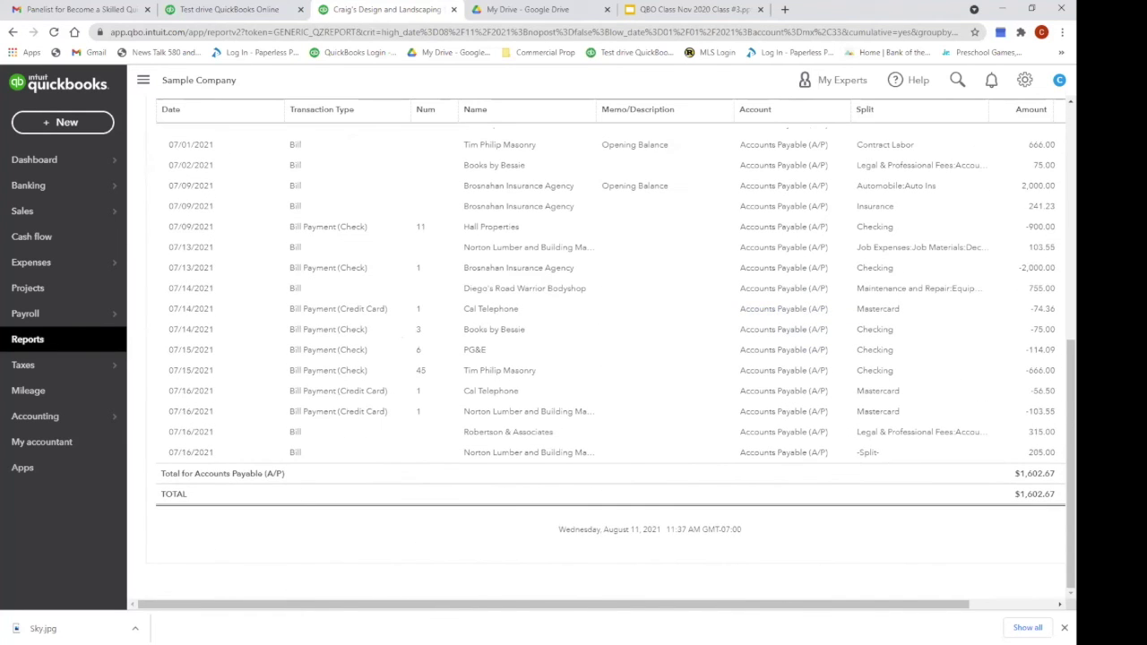
scroll(1033, 451, up, 5)
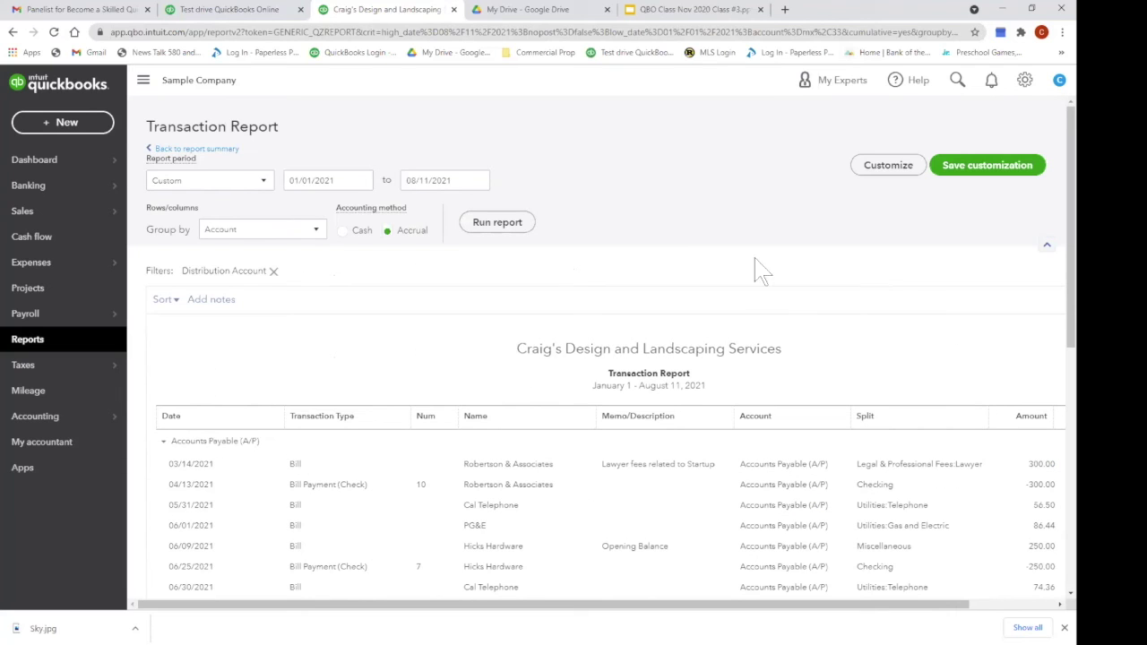
click(172, 149)
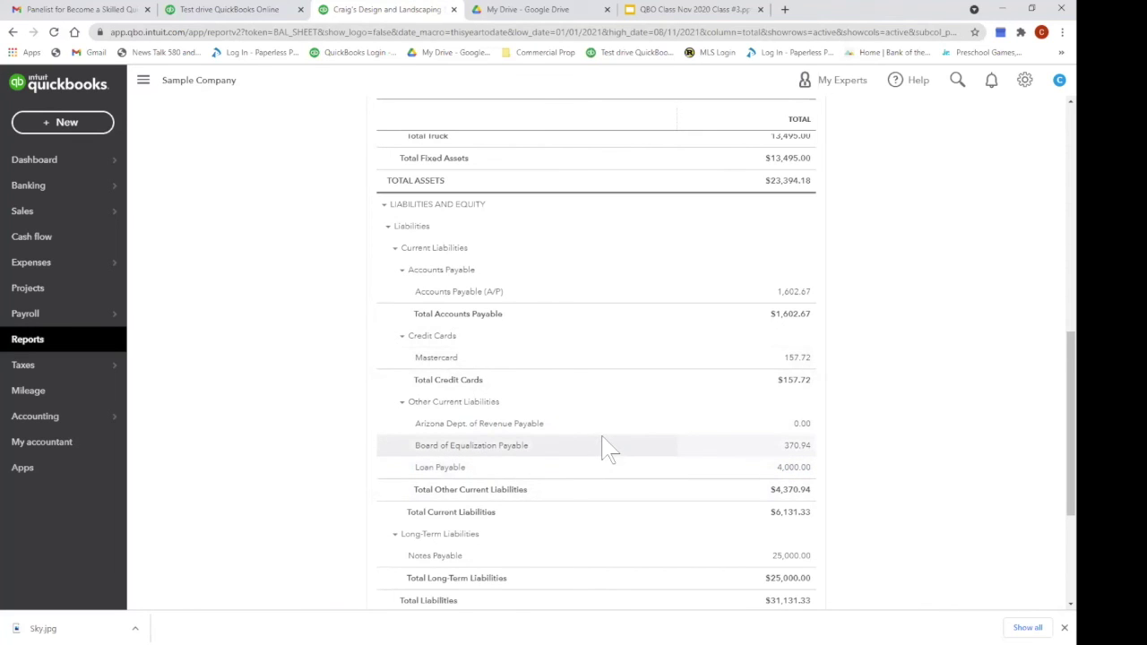
- Look over the Balance Sheet's long-term liabilities and equity, and open the Chart of Accounts
scroll(614, 451, down, 3)
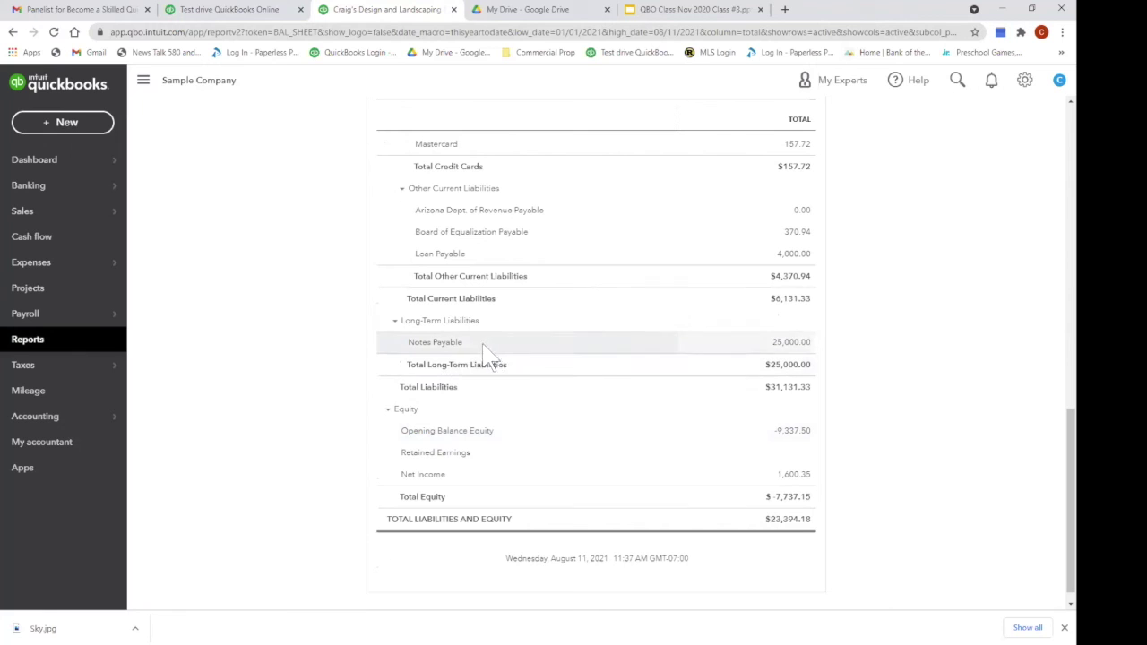
click(84, 418)
click(281, 297)
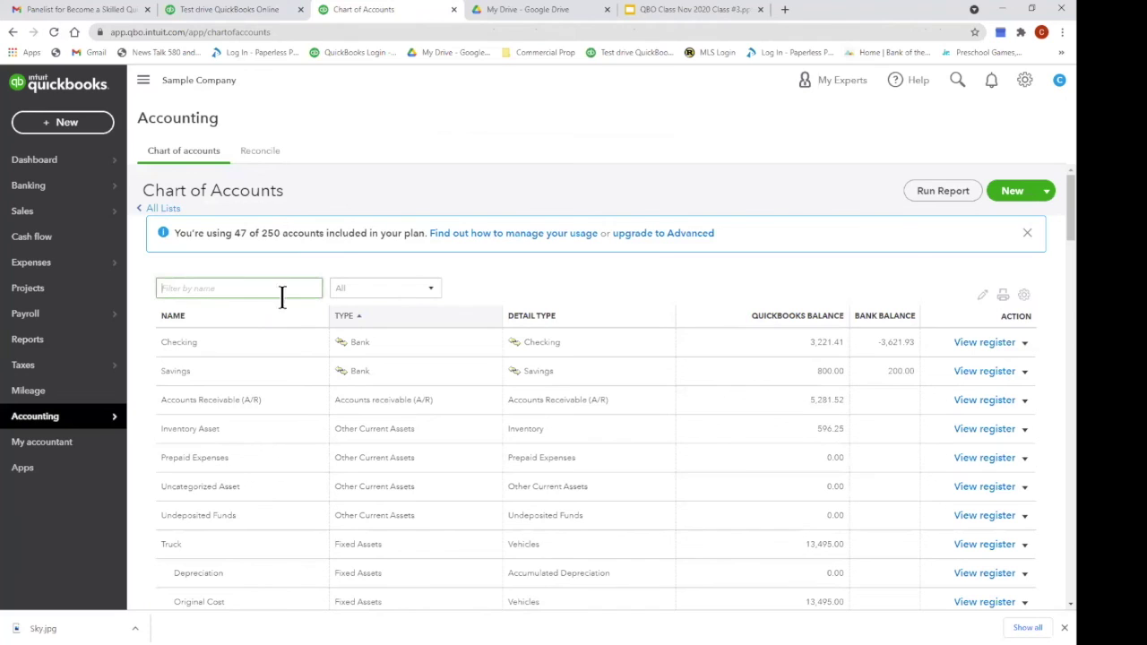
- Find the Notes Payable account, append "Wells Fargo" and the loan's account number to its name, and save it
text(notes)
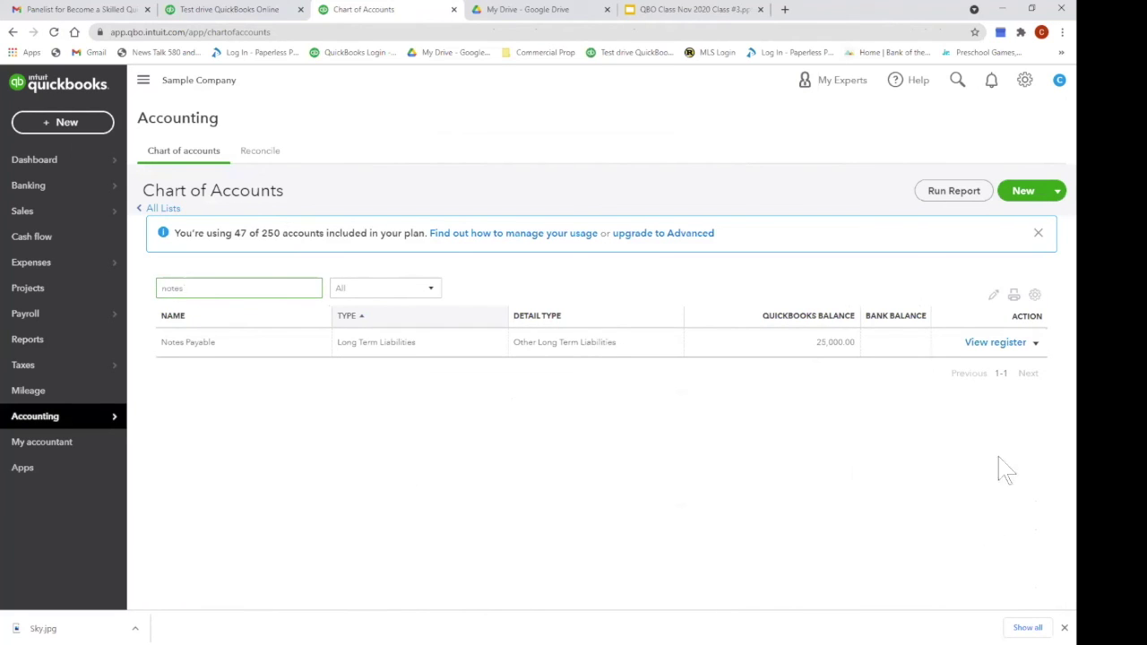
click(1035, 343)
click(946, 365)
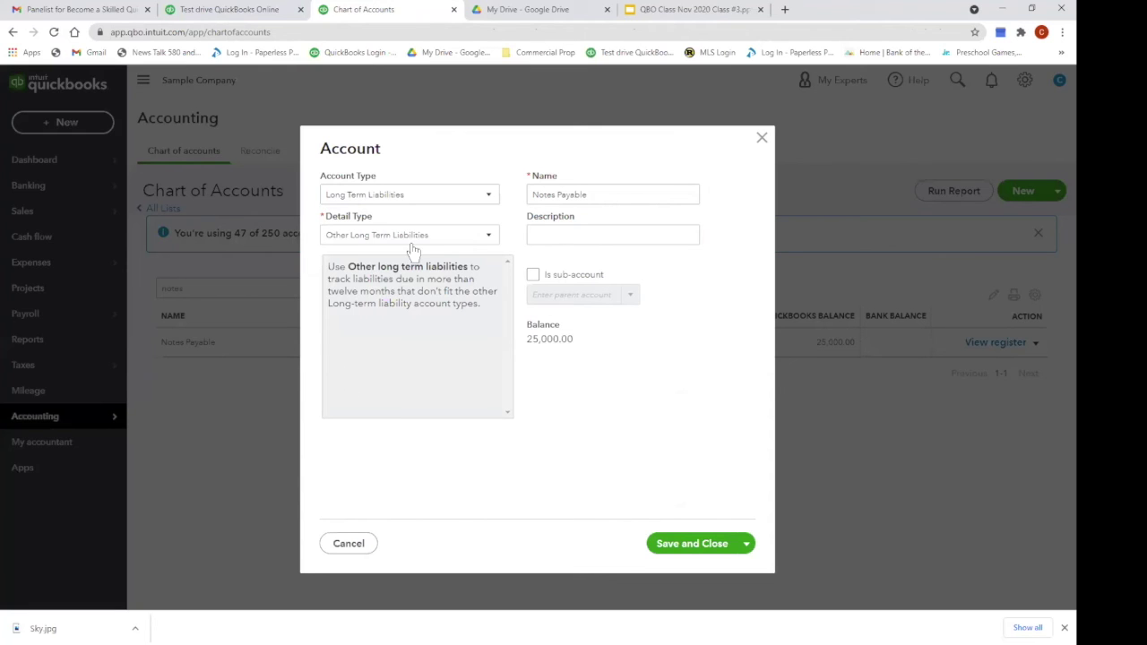
triple_click(620, 197)
click(621, 197)
text(Wells Fargo #1234)
click(701, 556)
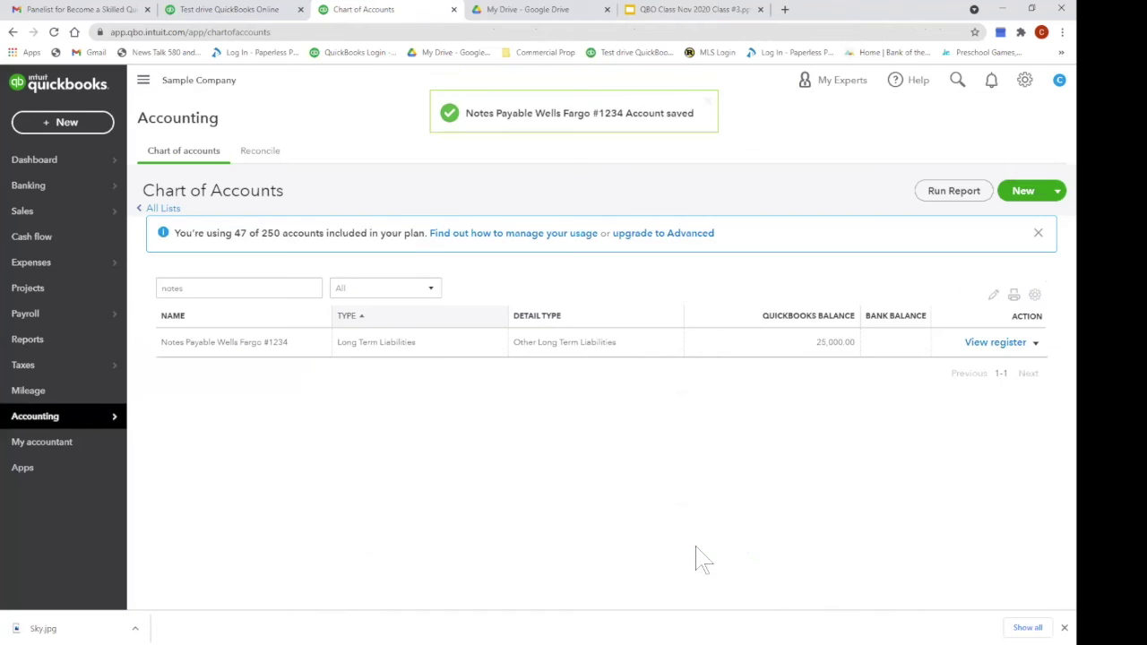
- Reopen the Balance Sheet report and check the renamed notes payable account under Long-Term Liabilities
click(75, 348)
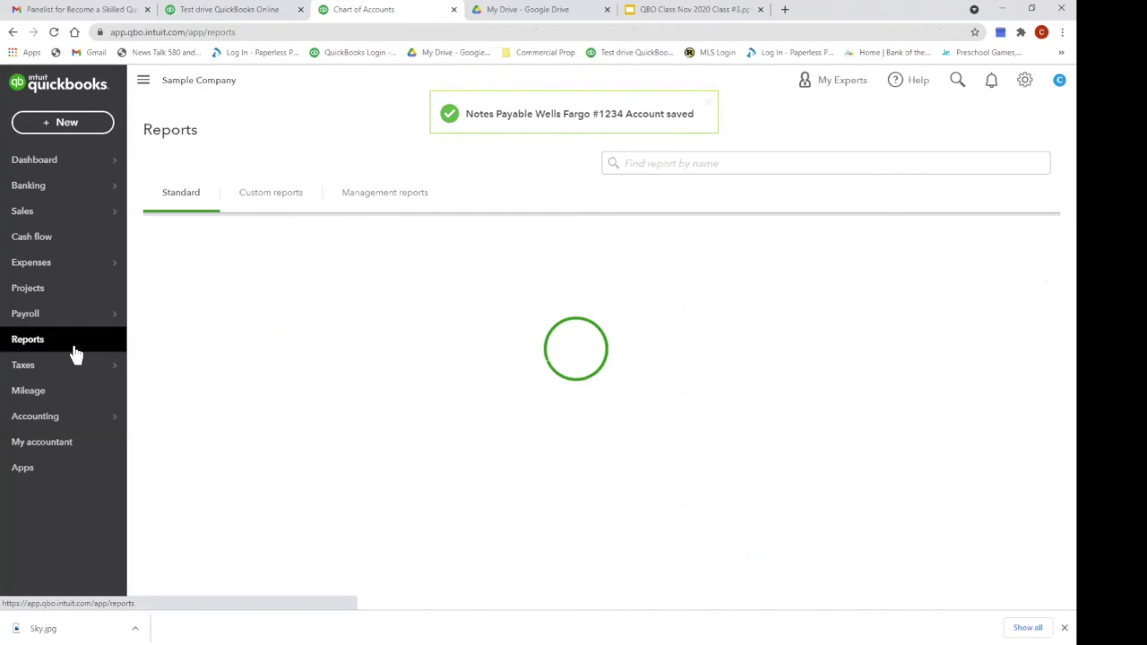
click(251, 313)
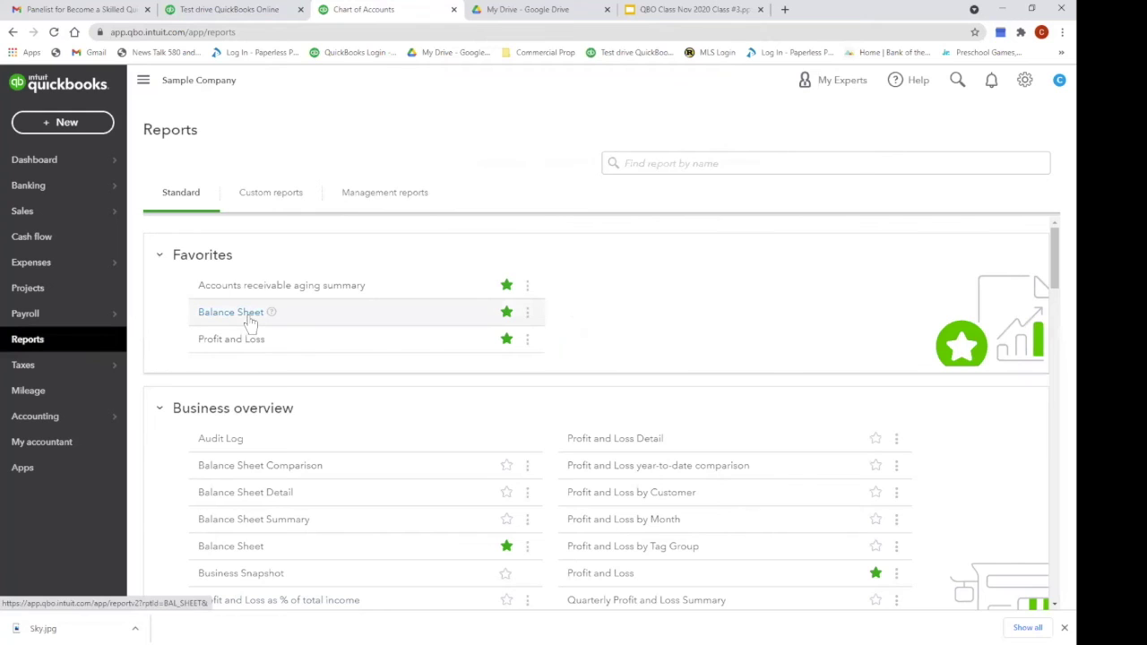
scroll(594, 423, down, 7)
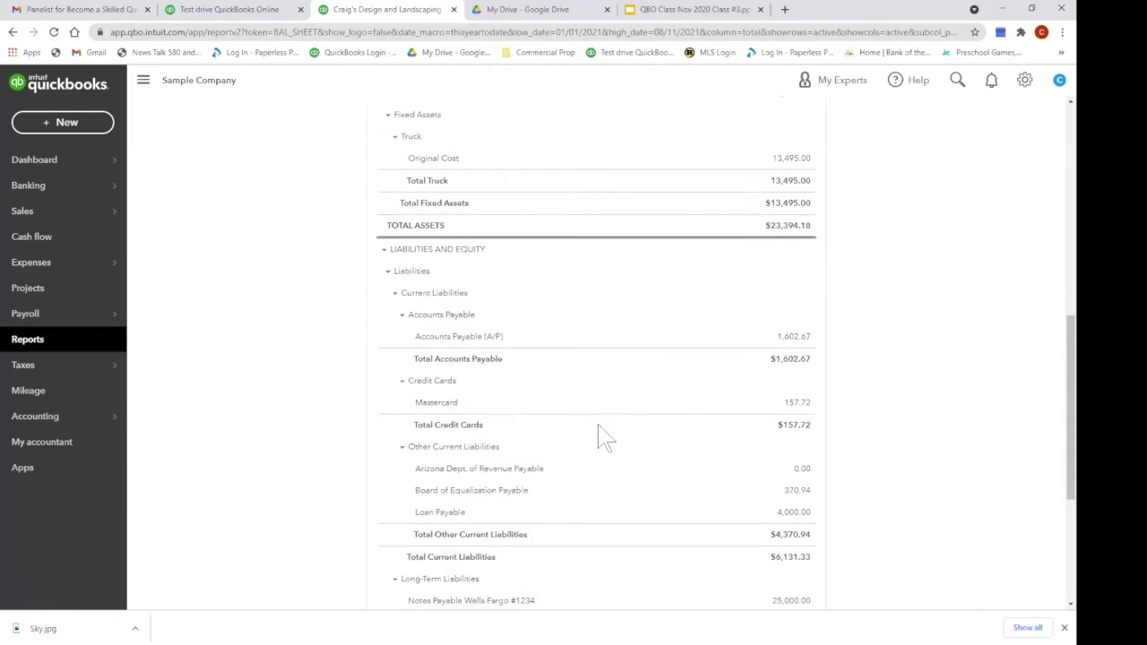
scroll(606, 438, down, 3)
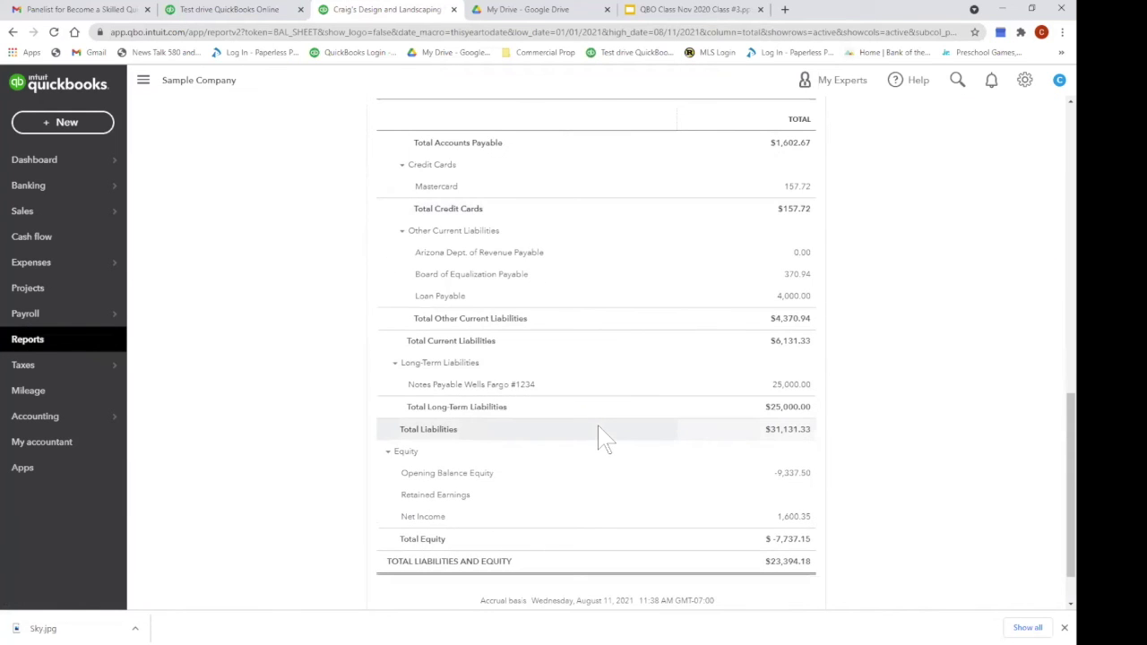
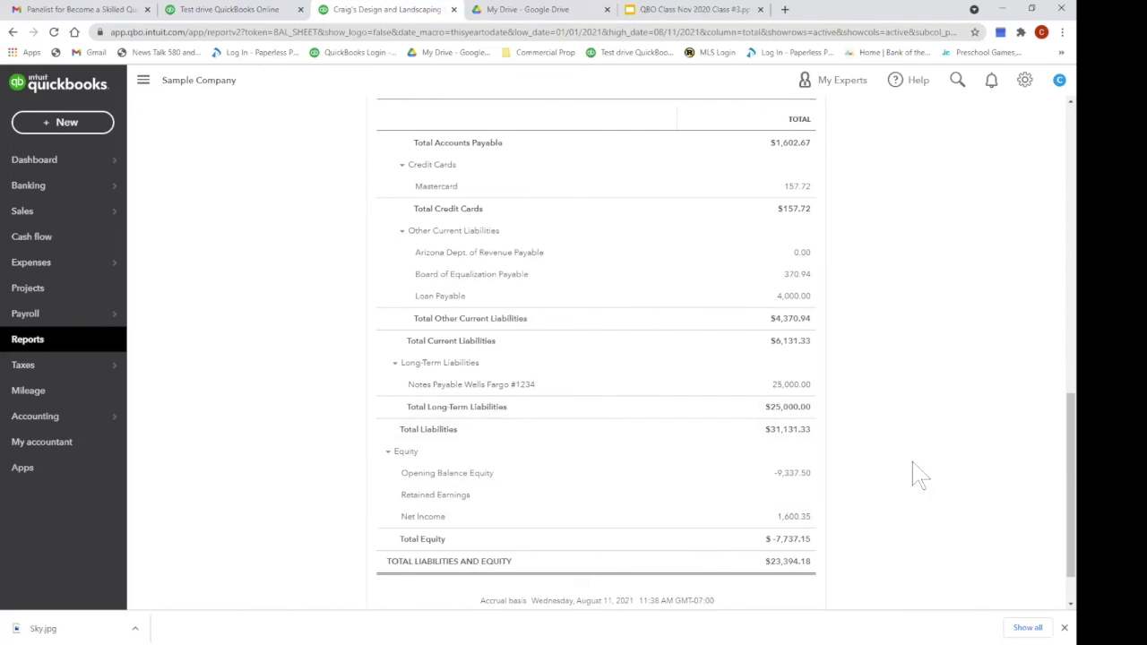
- Compare the Balance Sheet's total assets with its total liabilities and equity, and return to the report's beginning
scroll(897, 520, up, 3)
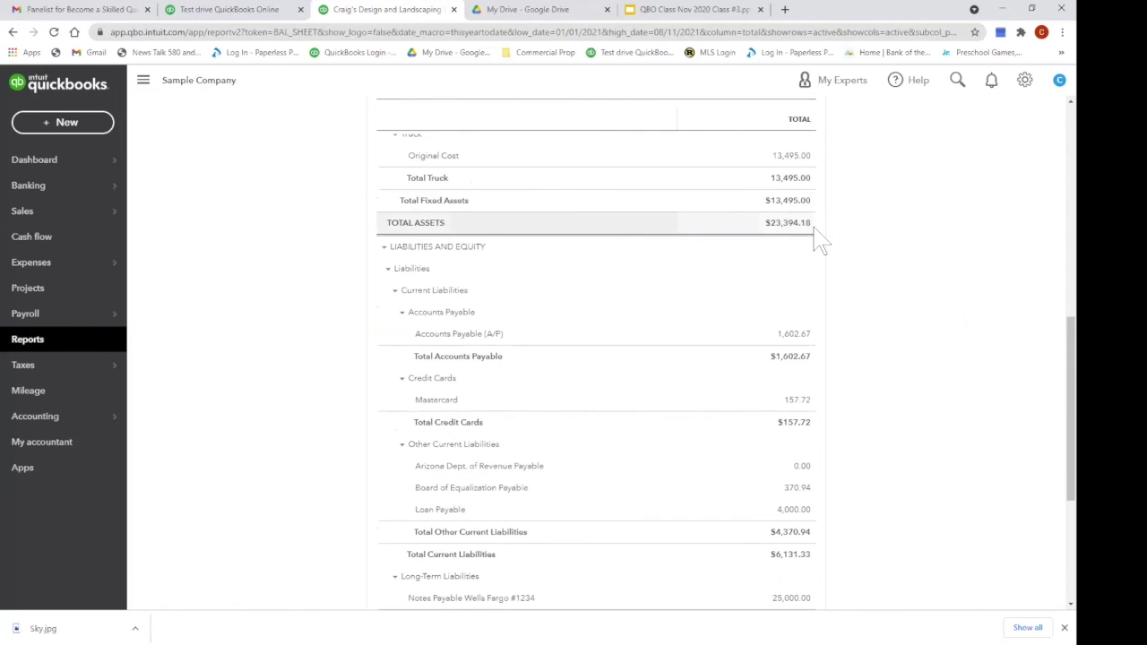
scroll(927, 277, down, 3)
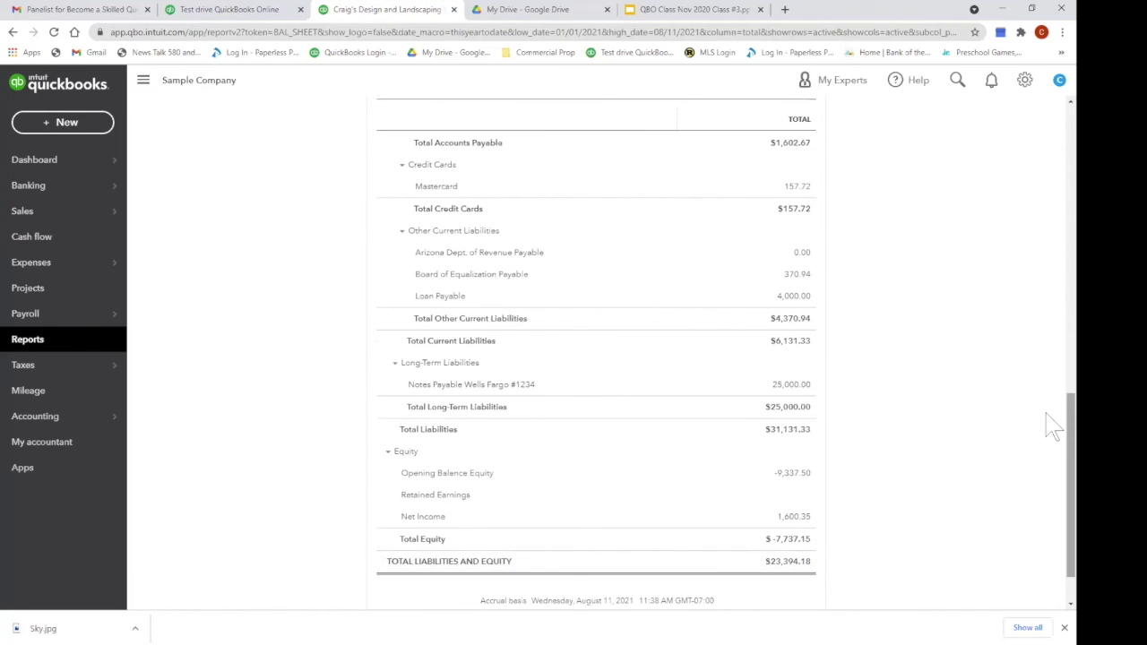
scroll(1054, 421, up, 1)
scroll(1053, 421, up, 2)
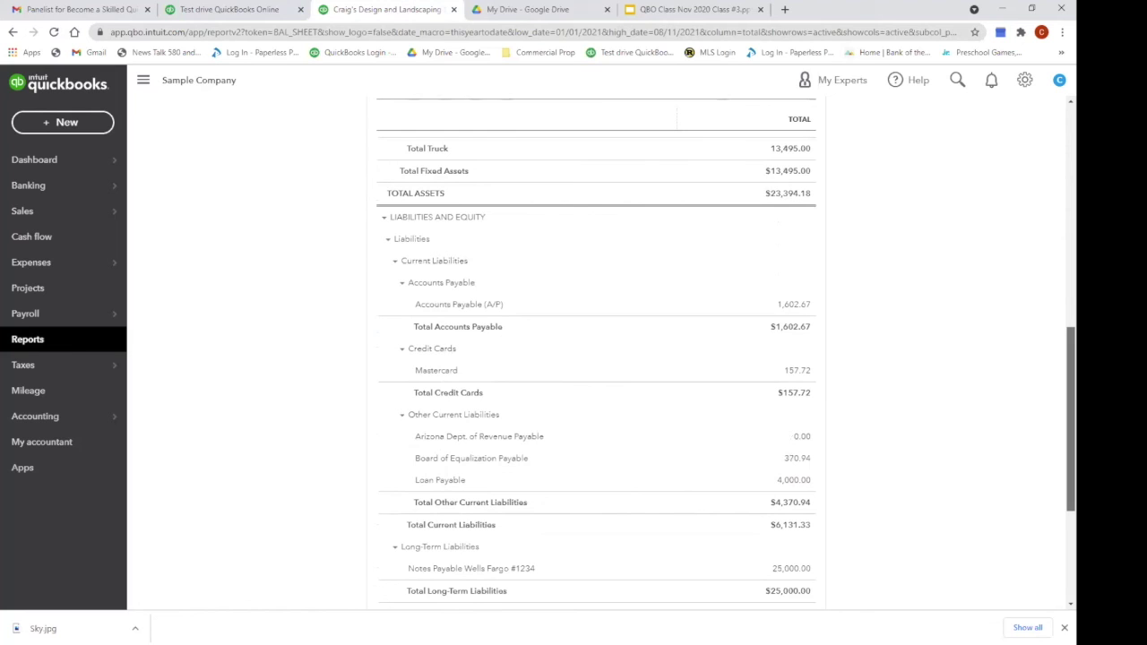
scroll(596, 359, down, 3)
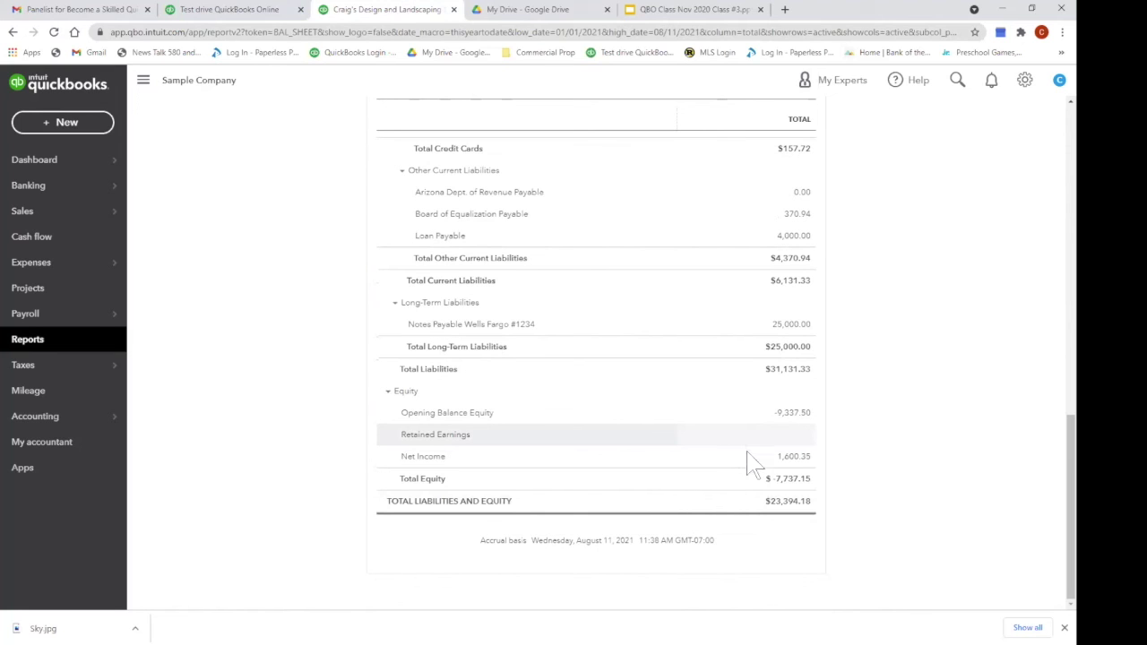
scroll(738, 507, up, 5)
scroll(741, 510, up, 6)
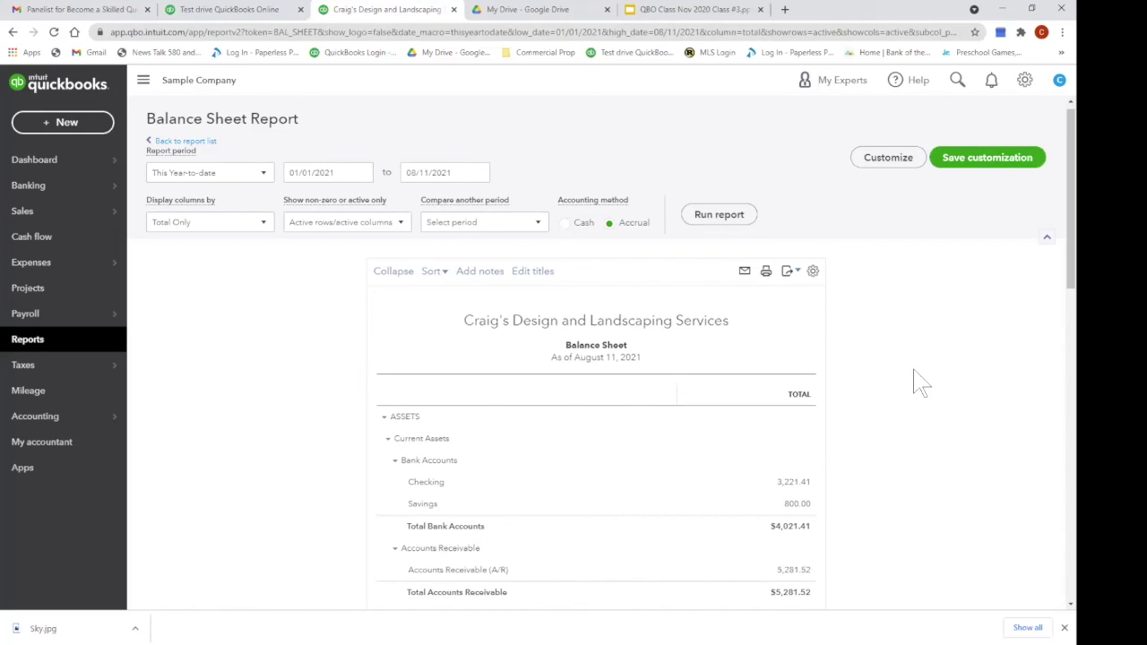
- View the expense transactions list and the vendor list
mouse_move(91, 278)
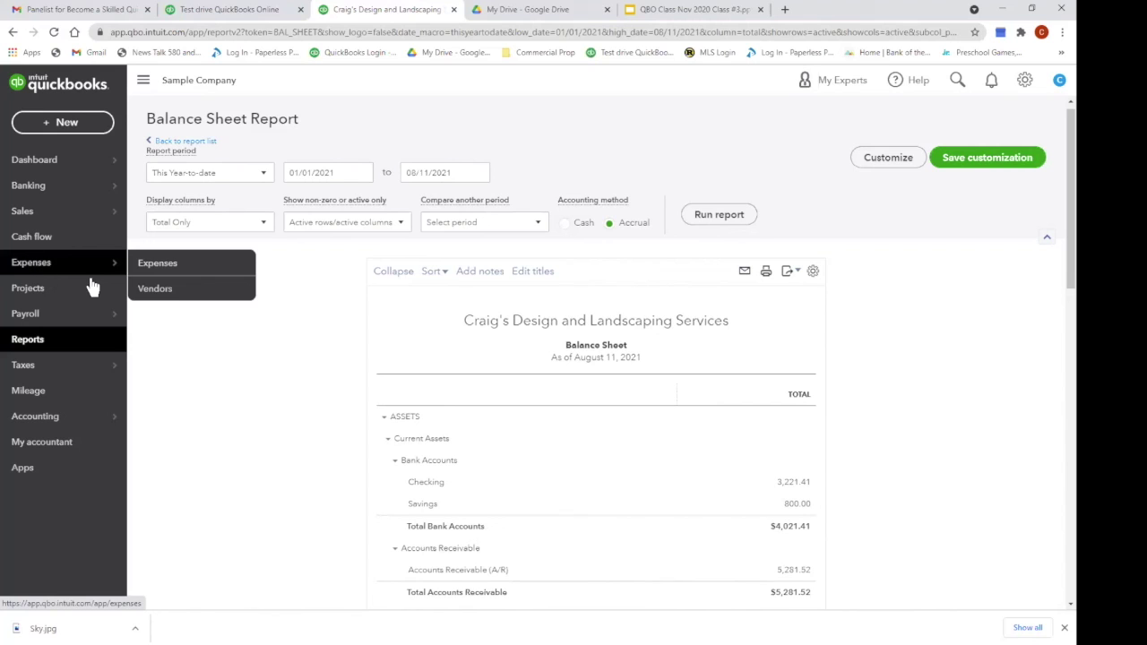
click(185, 266)
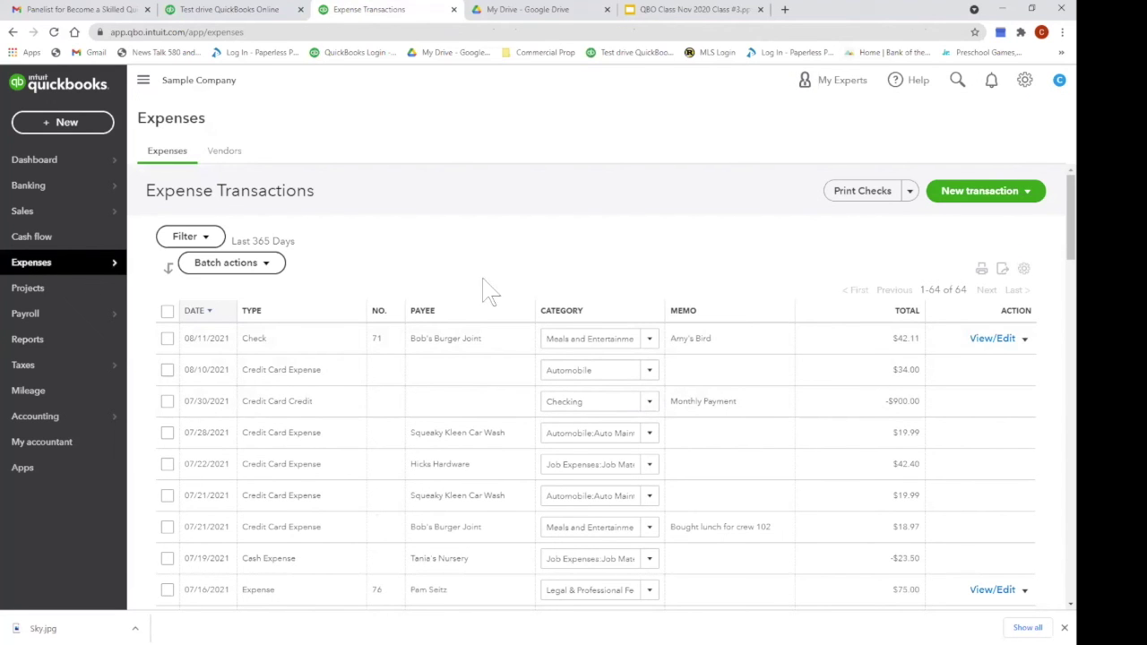
click(226, 152)
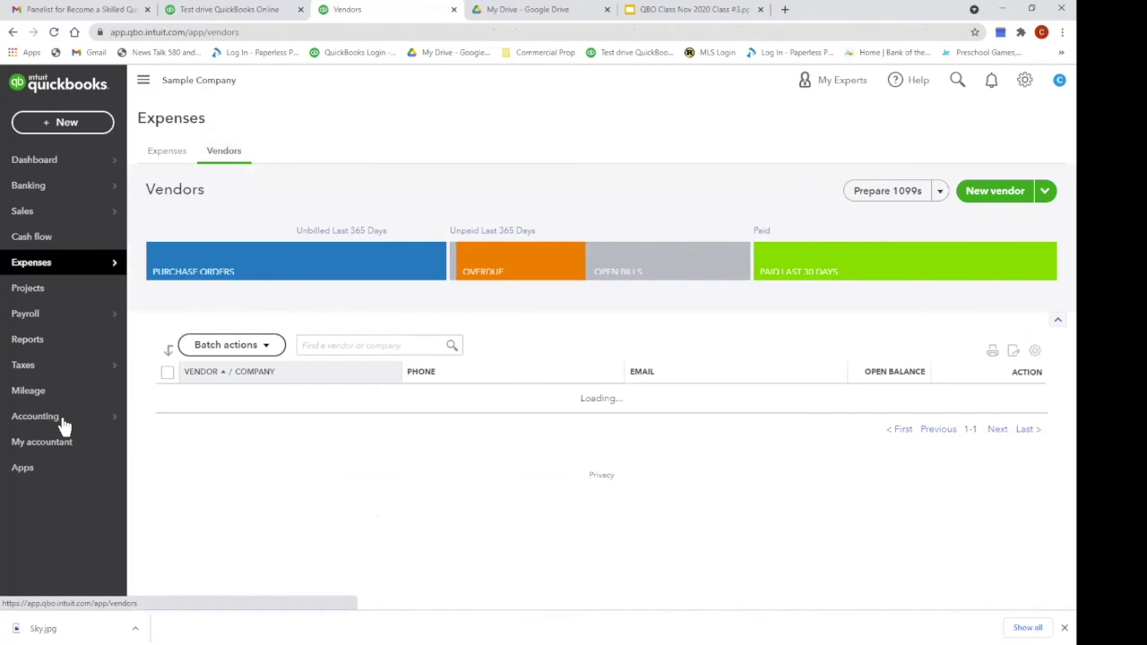
mouse_move(62, 430)
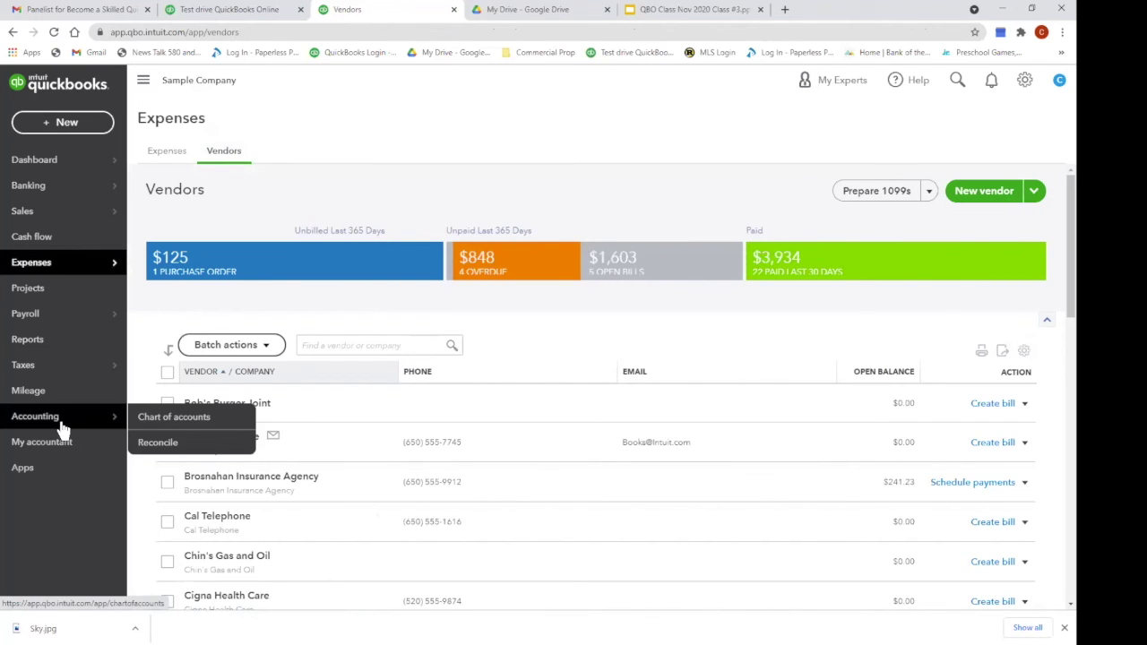
- Open the Physical Inventory Worksheet report from the standard reports
click(54, 346)
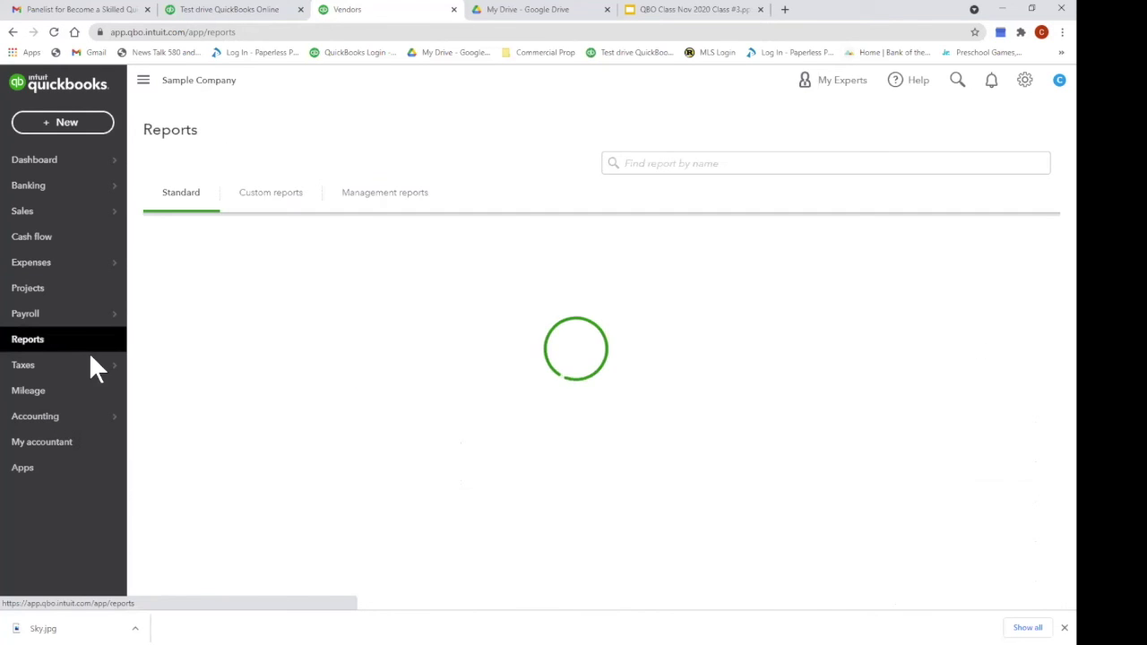
scroll(672, 395, down, 10)
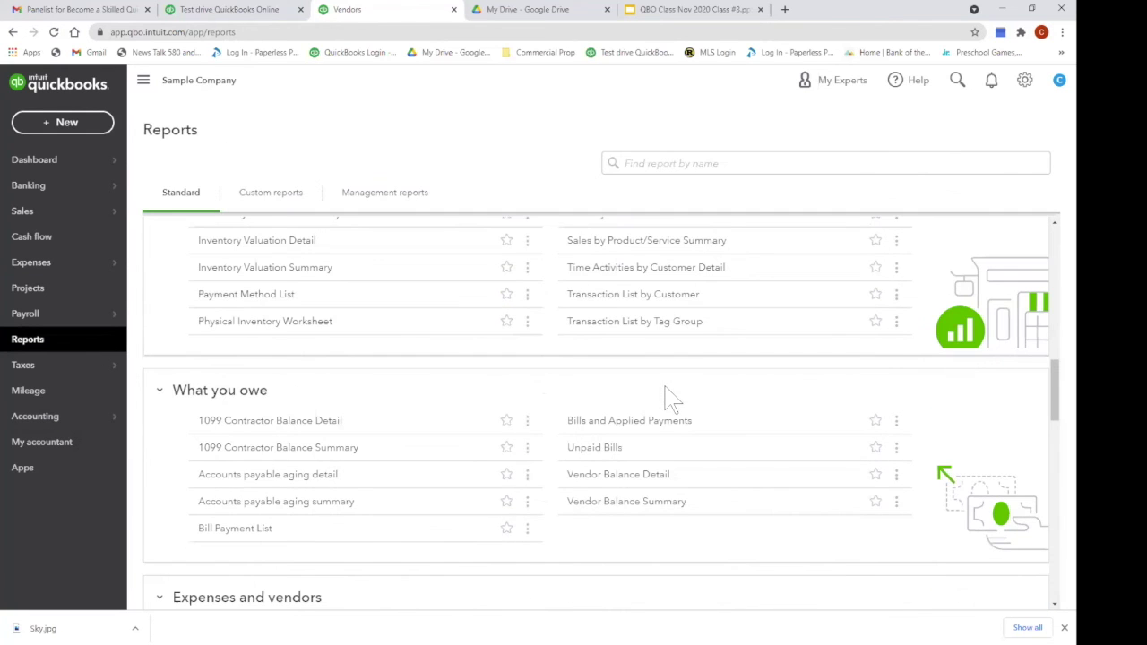
click(305, 325)
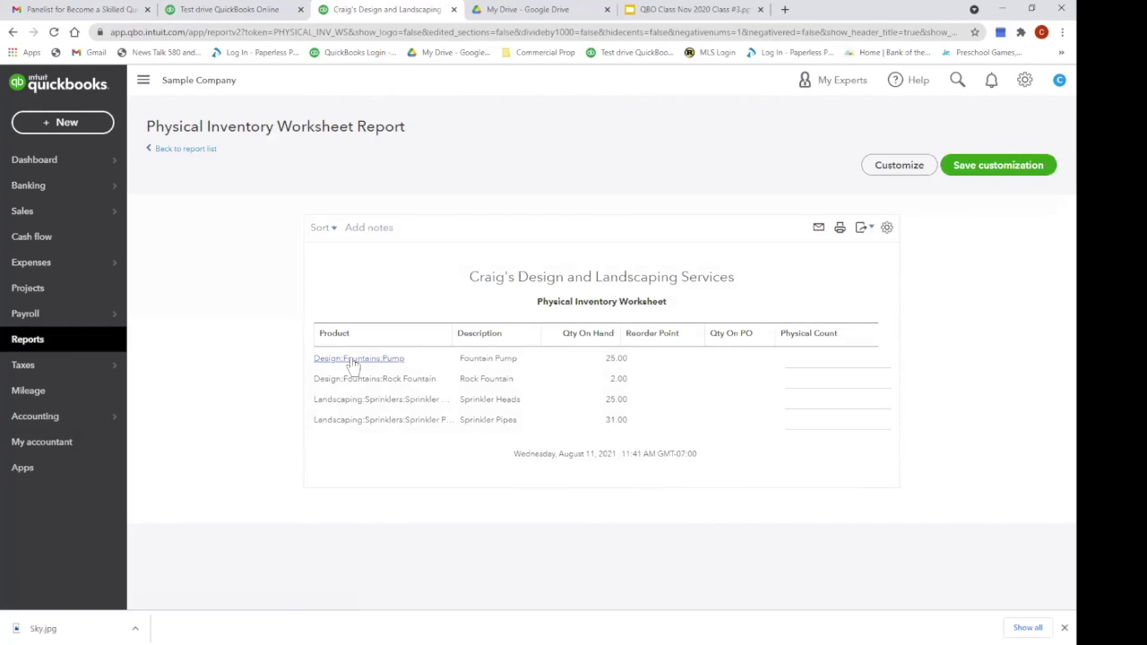
- Review the Design:Fountains:Pump item's quantity, pricing and account details, and close them without changes
click(355, 358)
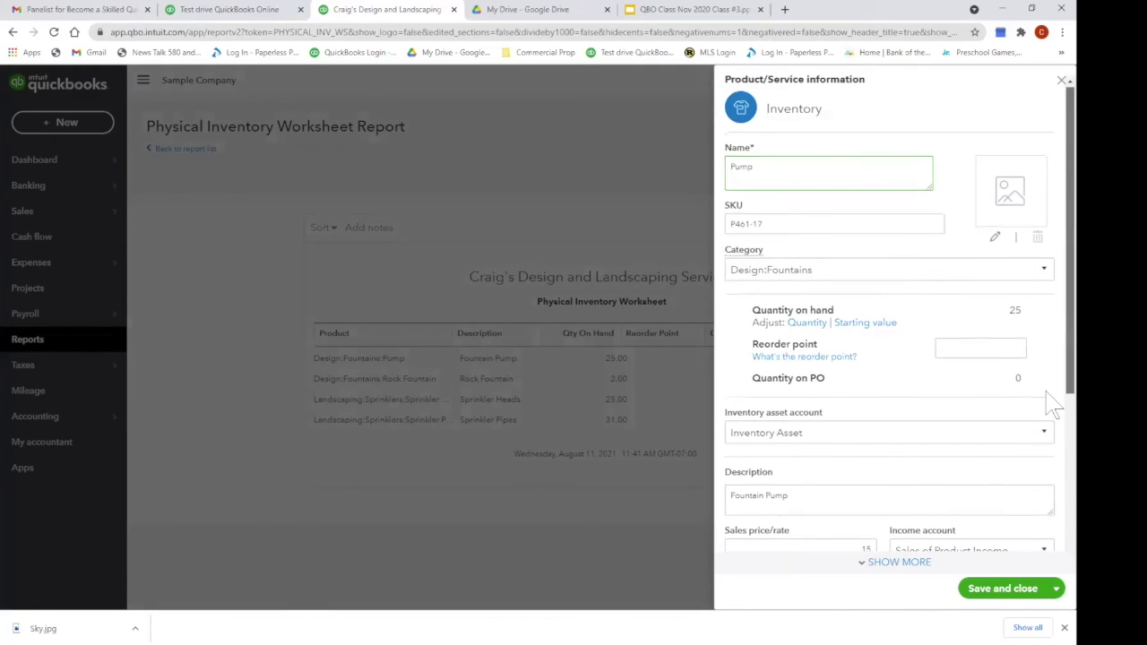
scroll(1056, 437, down, 2)
scroll(1054, 437, down, 4)
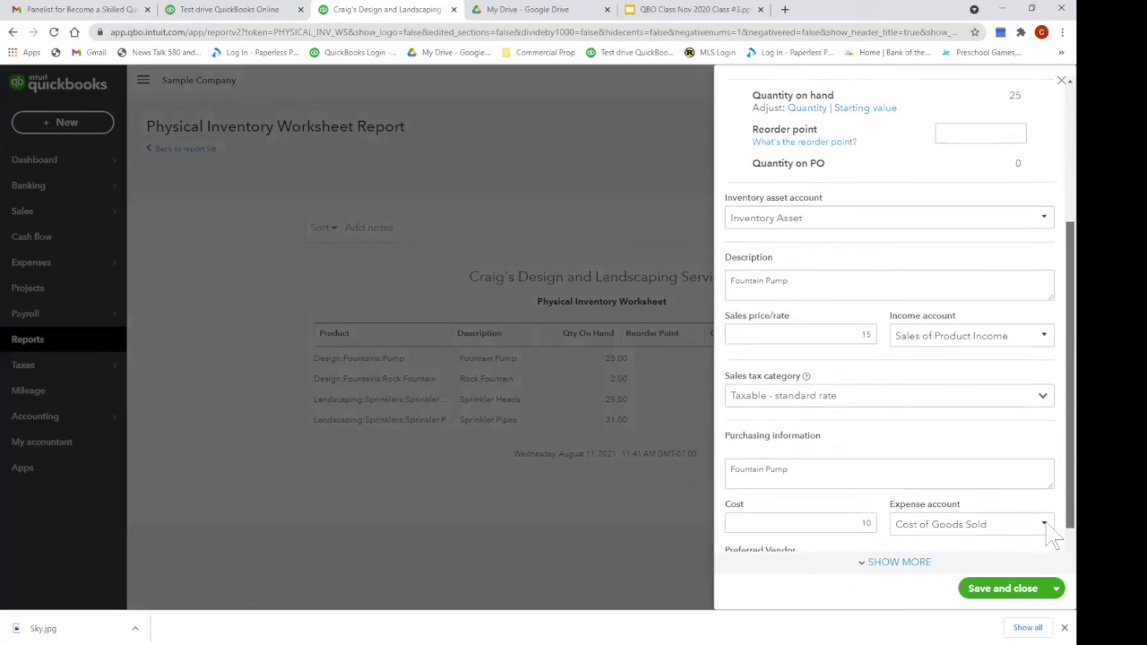
scroll(1054, 553, down, 1)
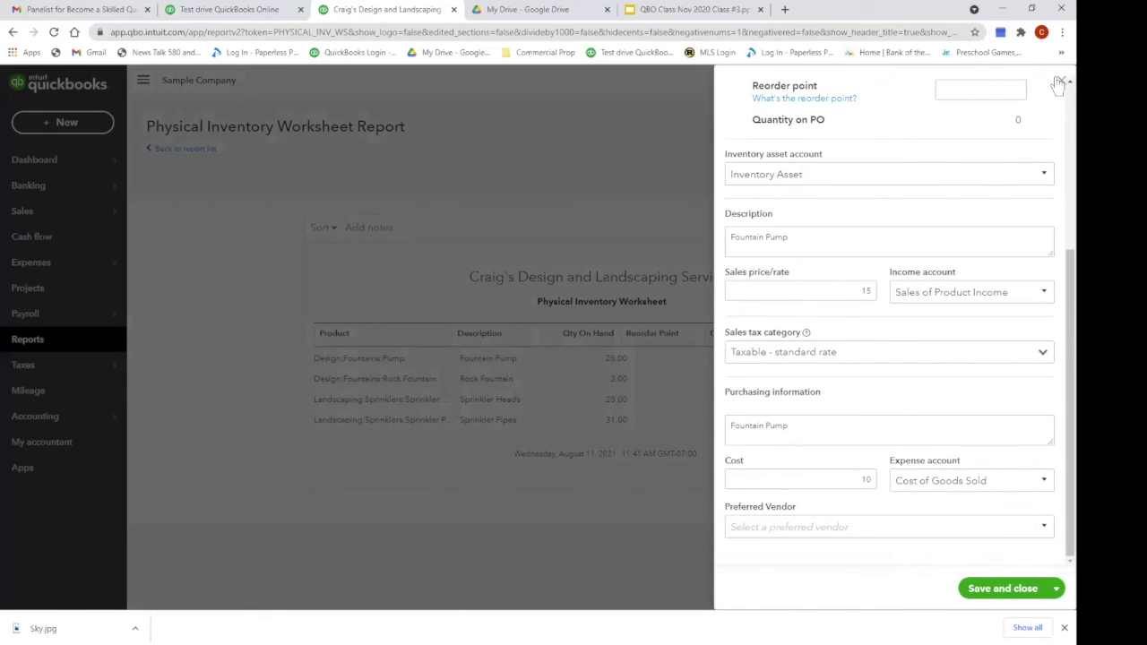
scroll(1056, 98, up, 5)
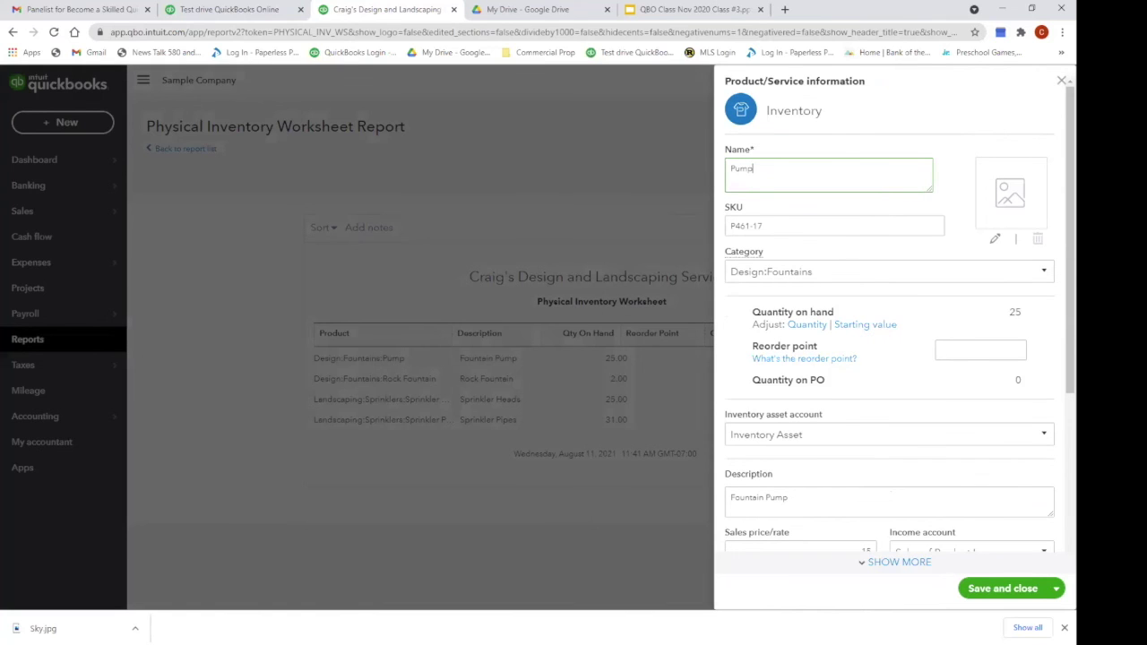
click(1061, 83)
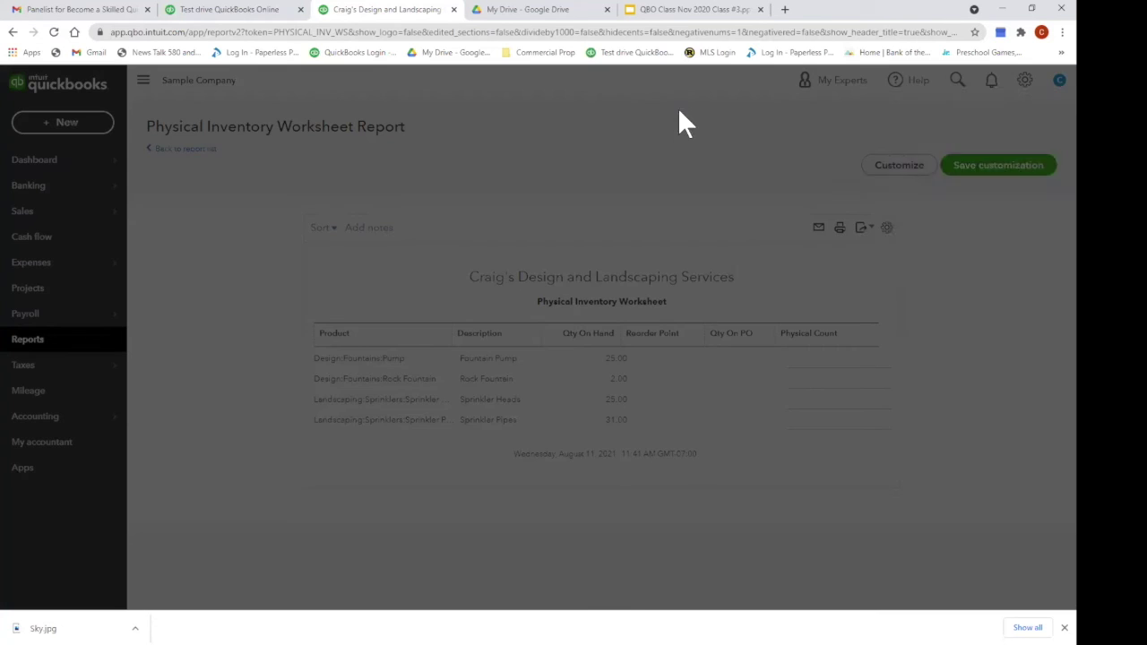
click(799, 157)
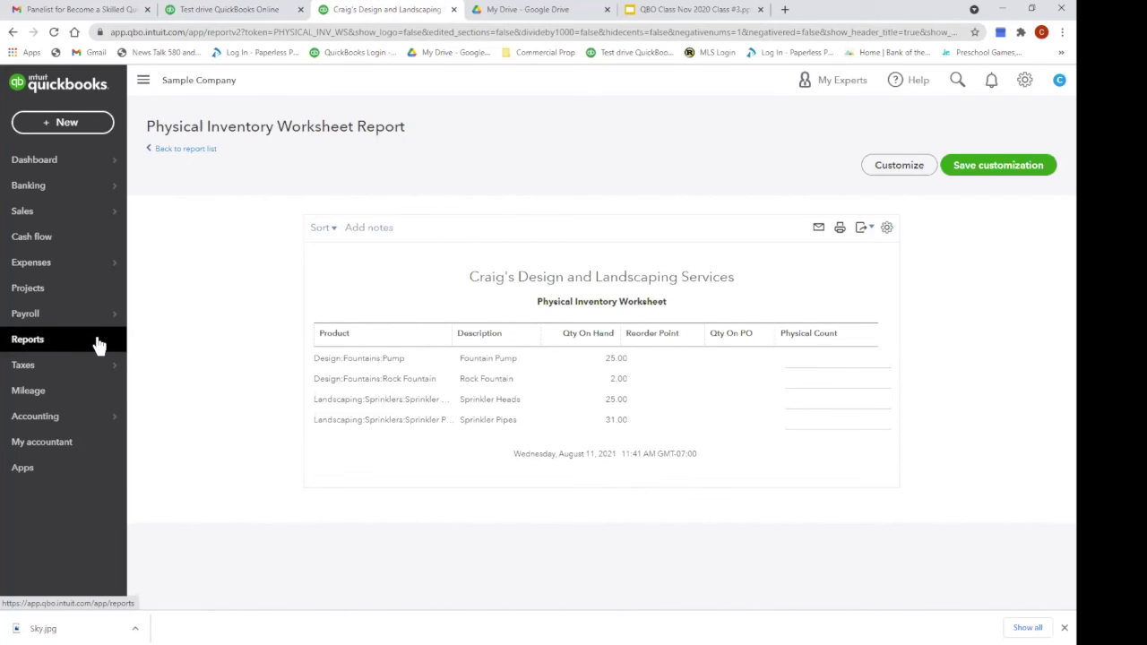
- Start a new blank bill from the expense transactions and look over the category choices for its first line
mouse_move(102, 266)
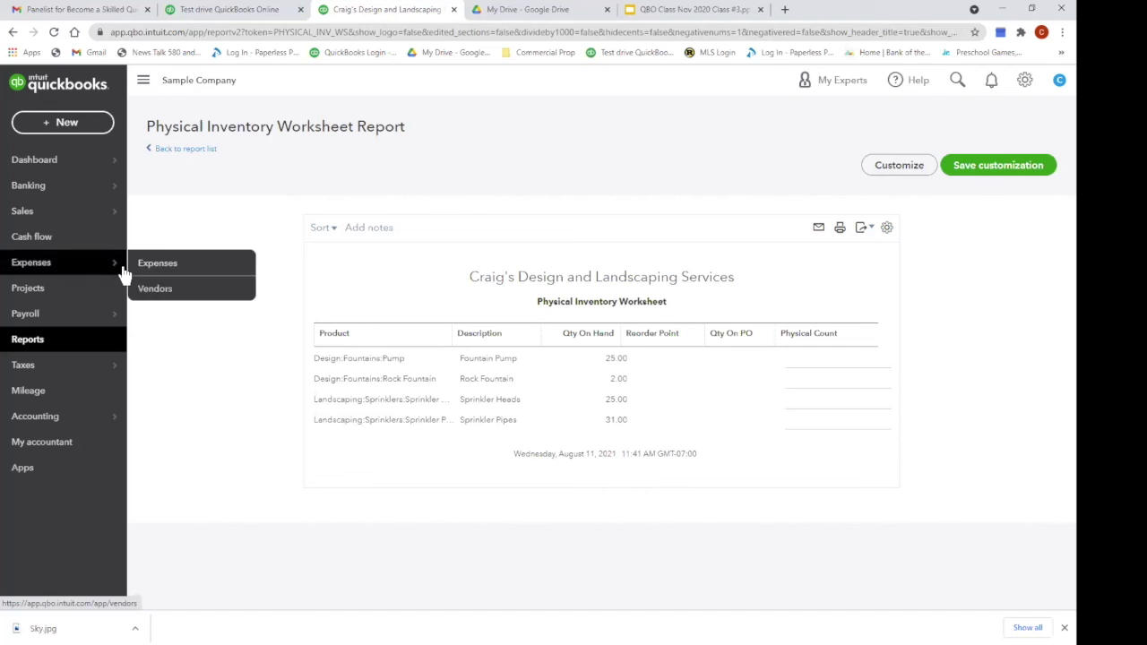
click(157, 265)
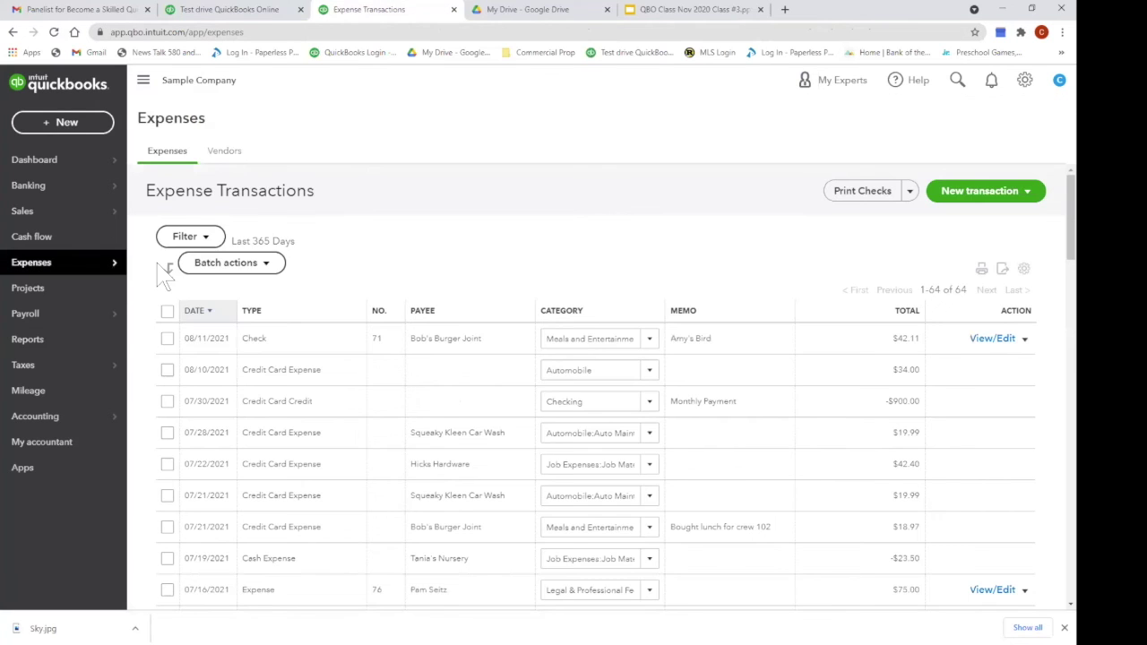
click(1023, 199)
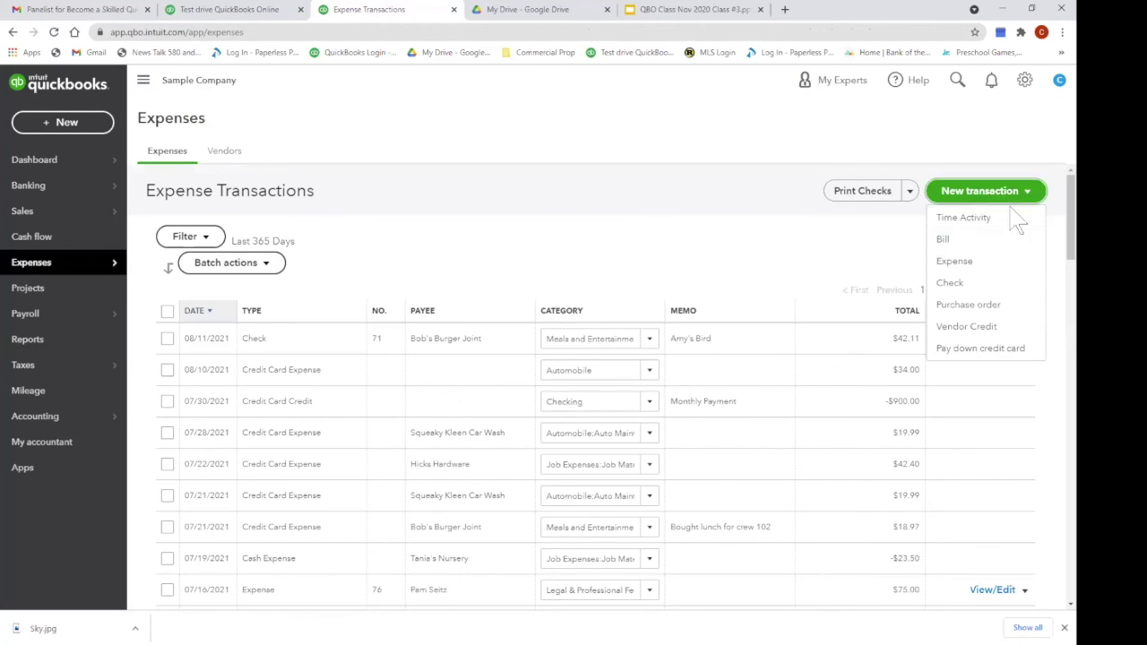
click(943, 240)
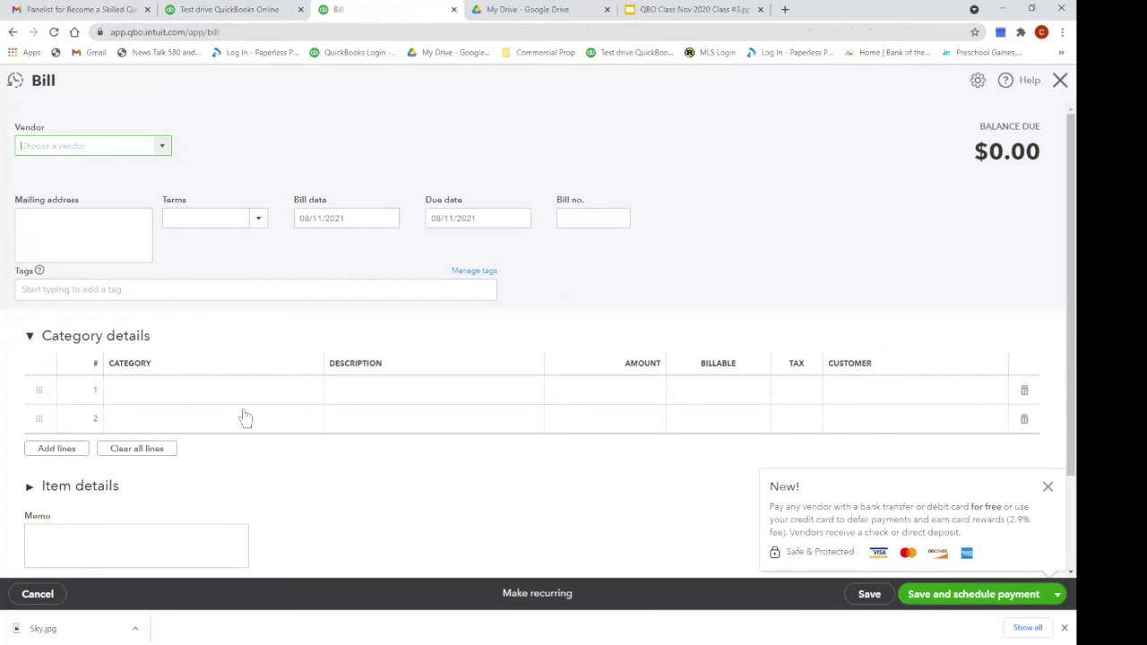
click(232, 391)
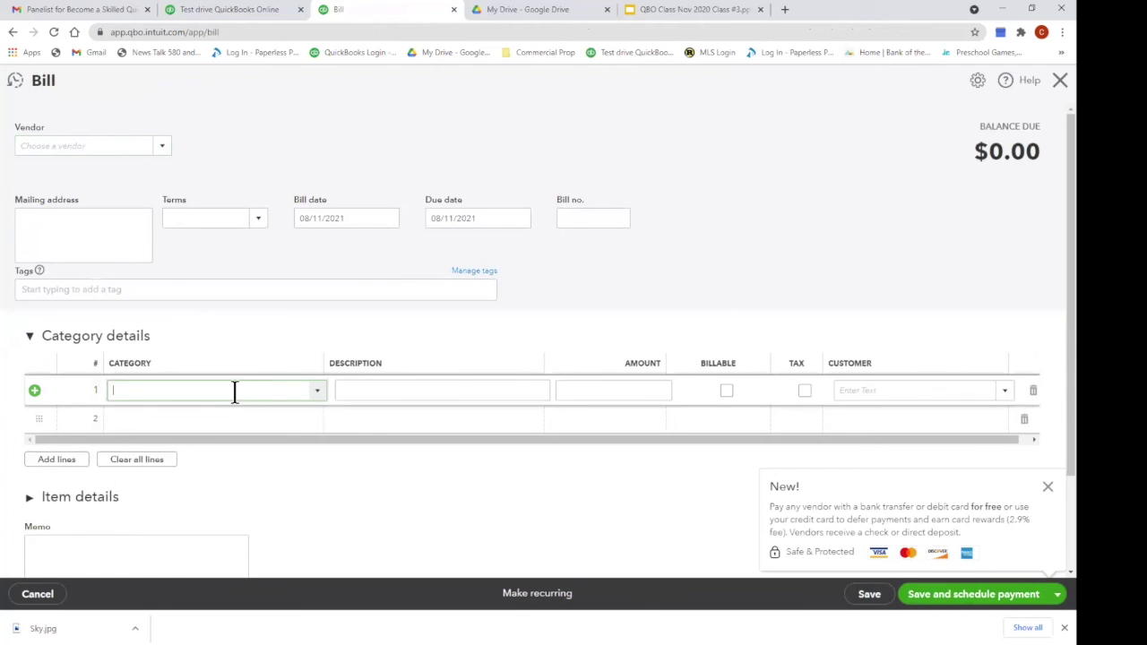
click(316, 401)
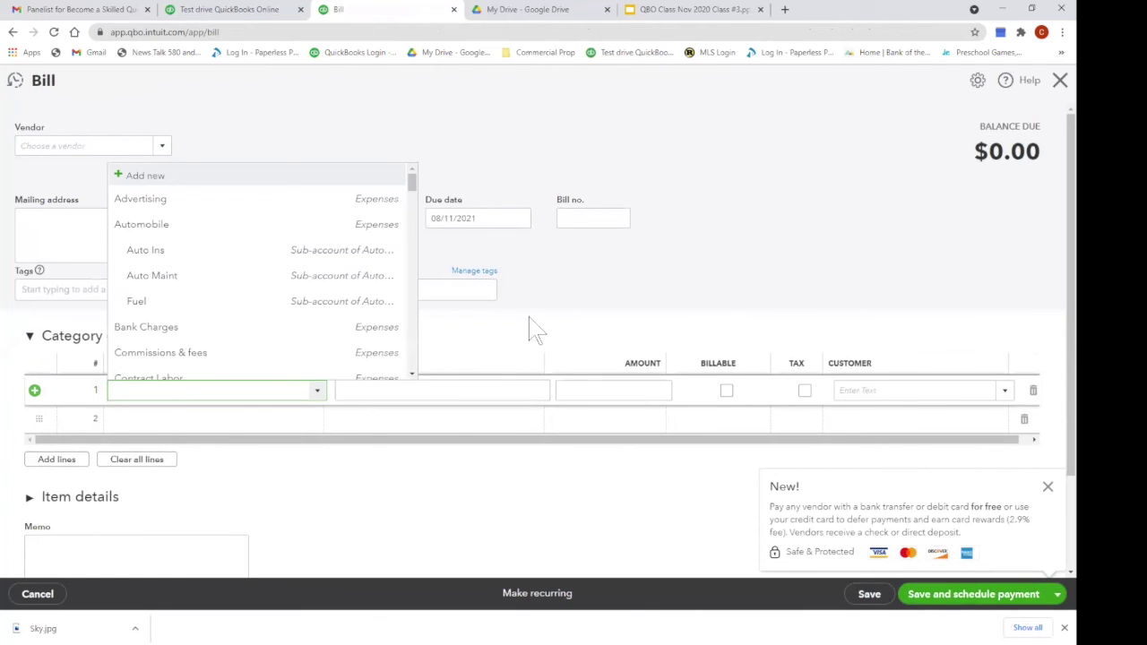
click(598, 310)
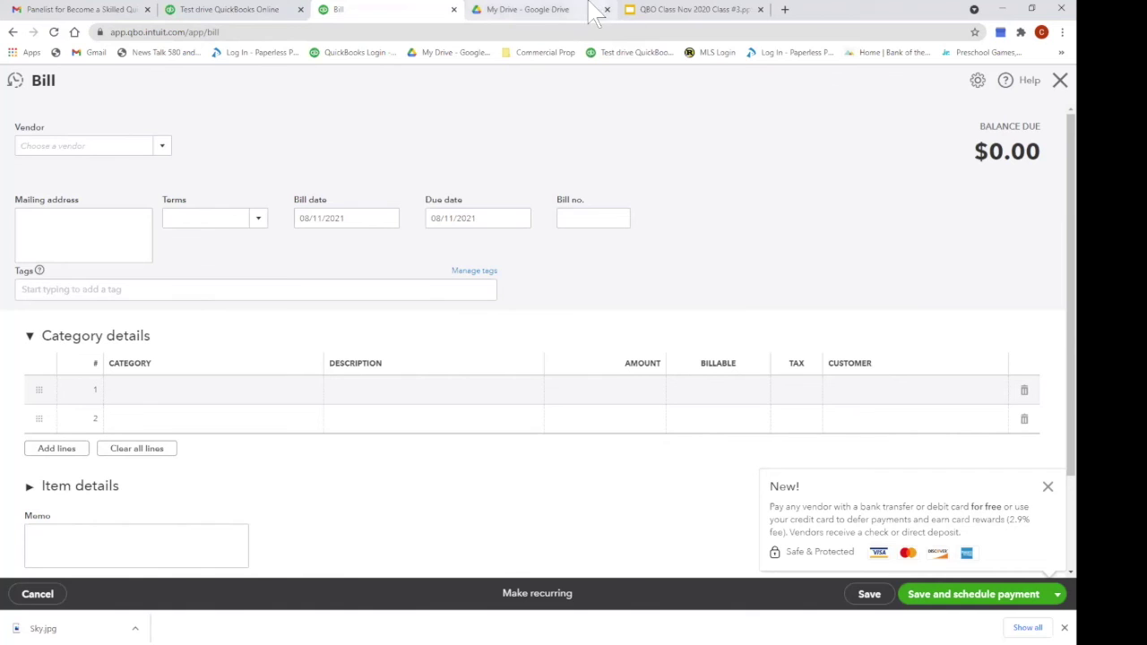
- Switch to the QBO Class Nov 2020 Class #3 presentation in Google Slides and show the Thank You slide
click(556, 11)
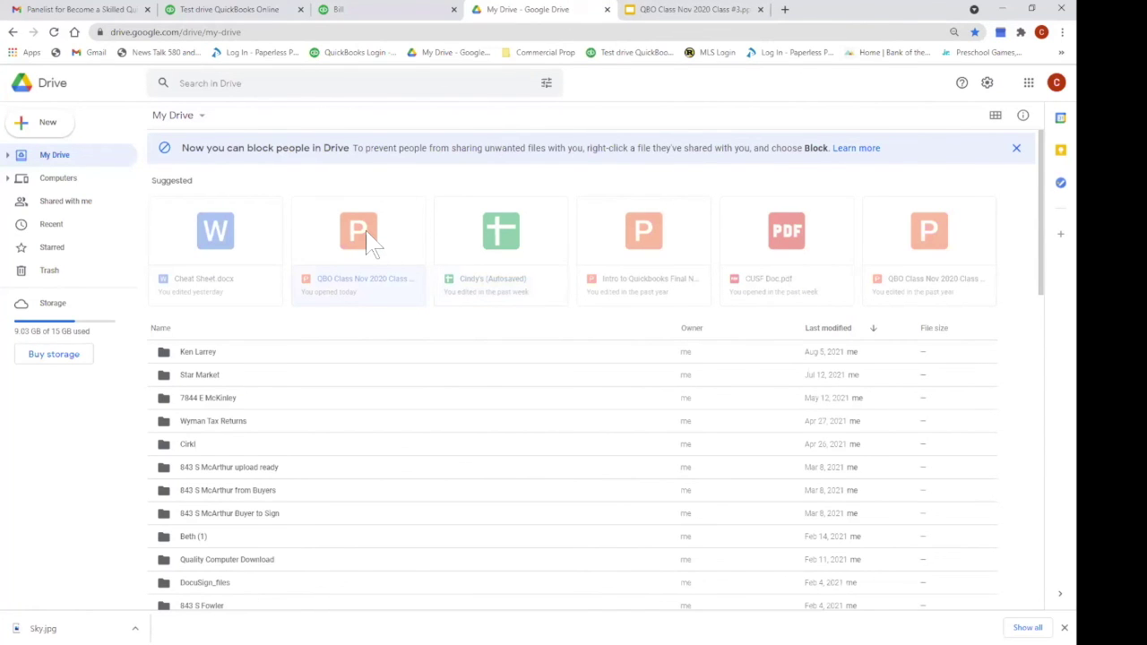
click(722, 16)
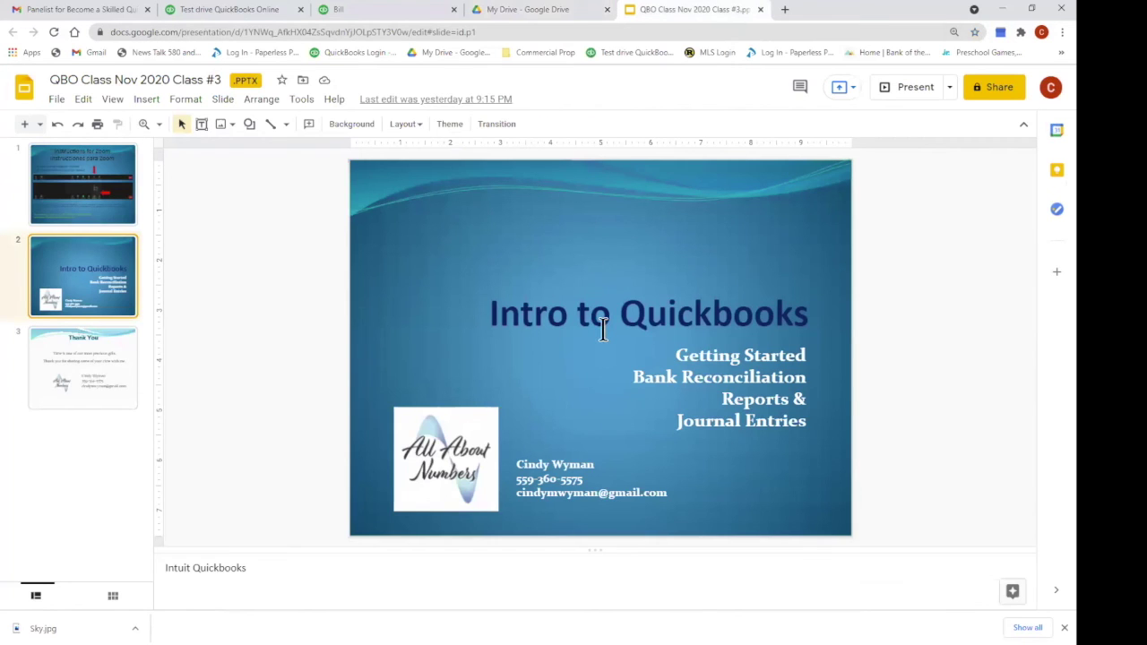
click(90, 382)
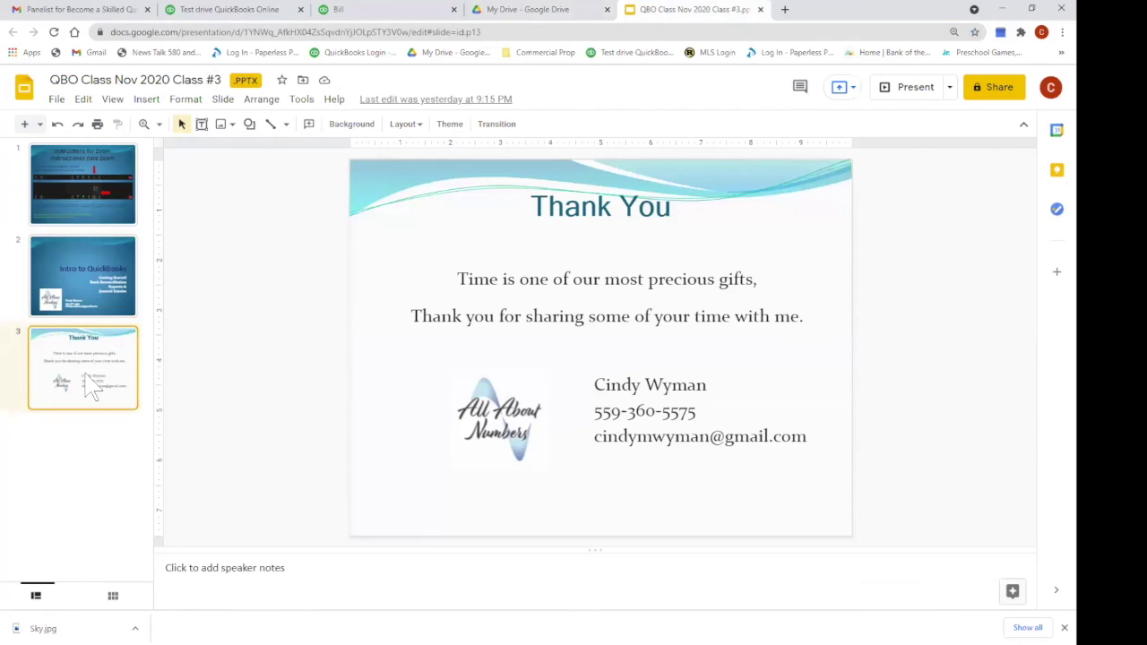